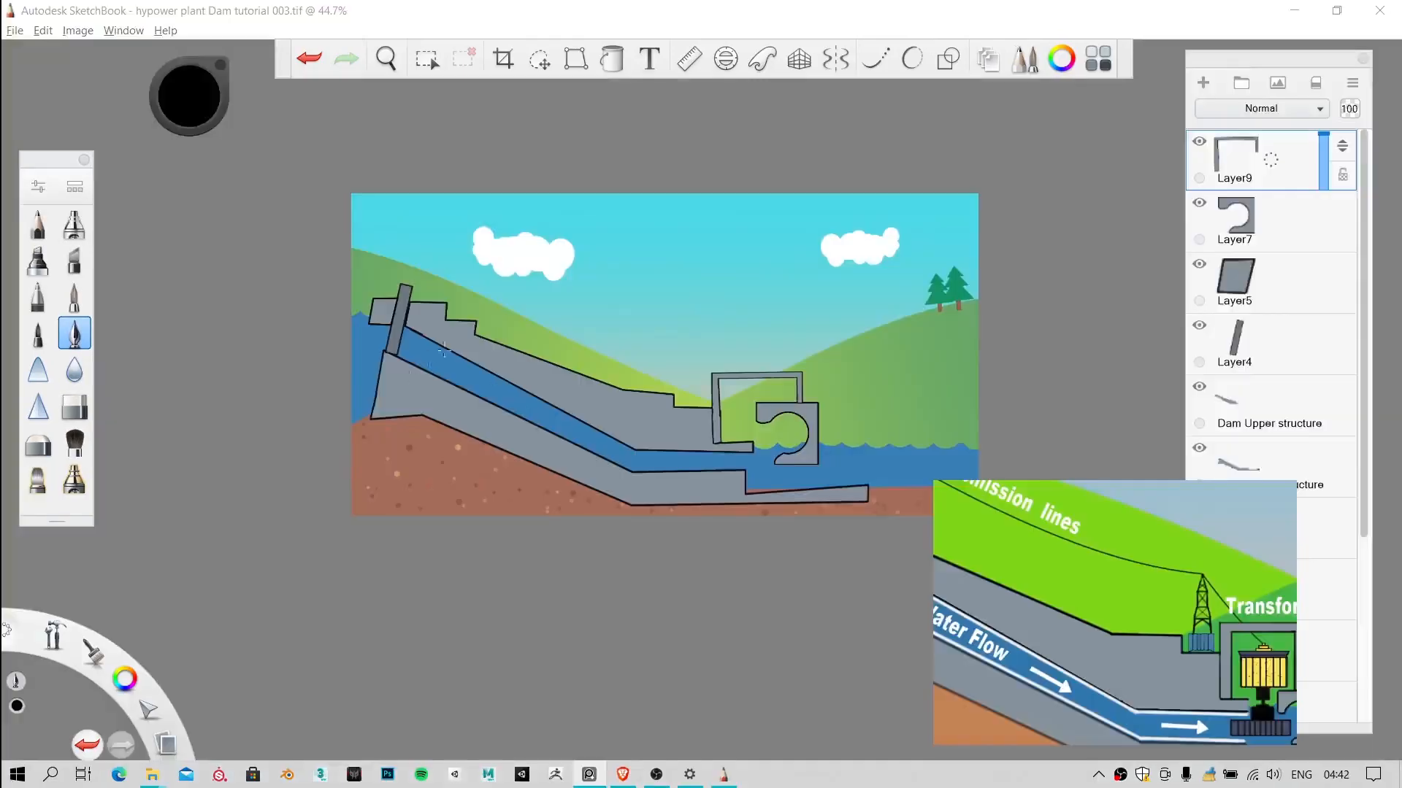
Step: Examine the hydropower plant reference image, from the transmission lines and water channel to the generator and turbine housing
scroll(679, 383, "up", 4)
scroll(1068, 568, "down", 5)
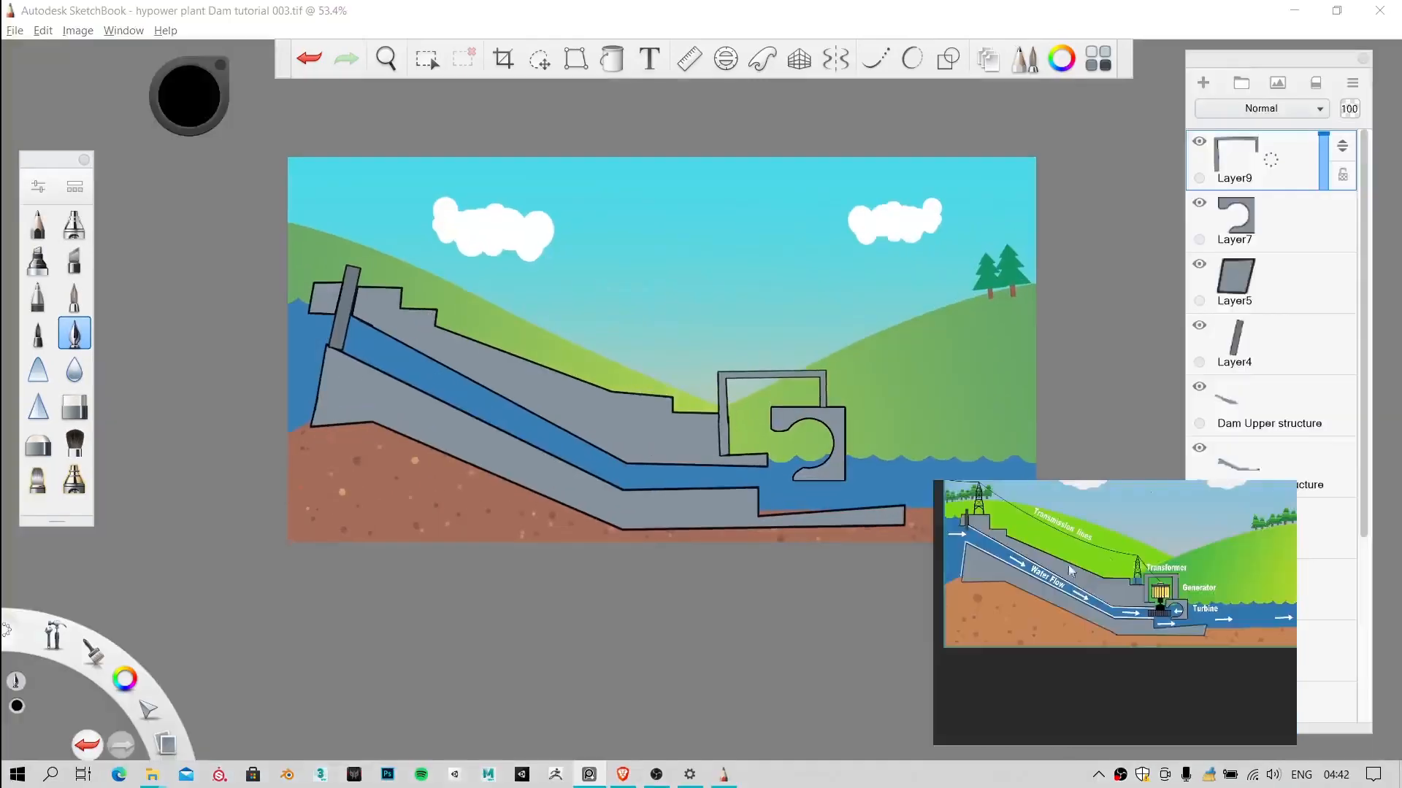
left_click_drag(1195, 623, 1068, 629)
scroll(1115, 578, "up", 3)
scroll(1115, 578, "up", 1)
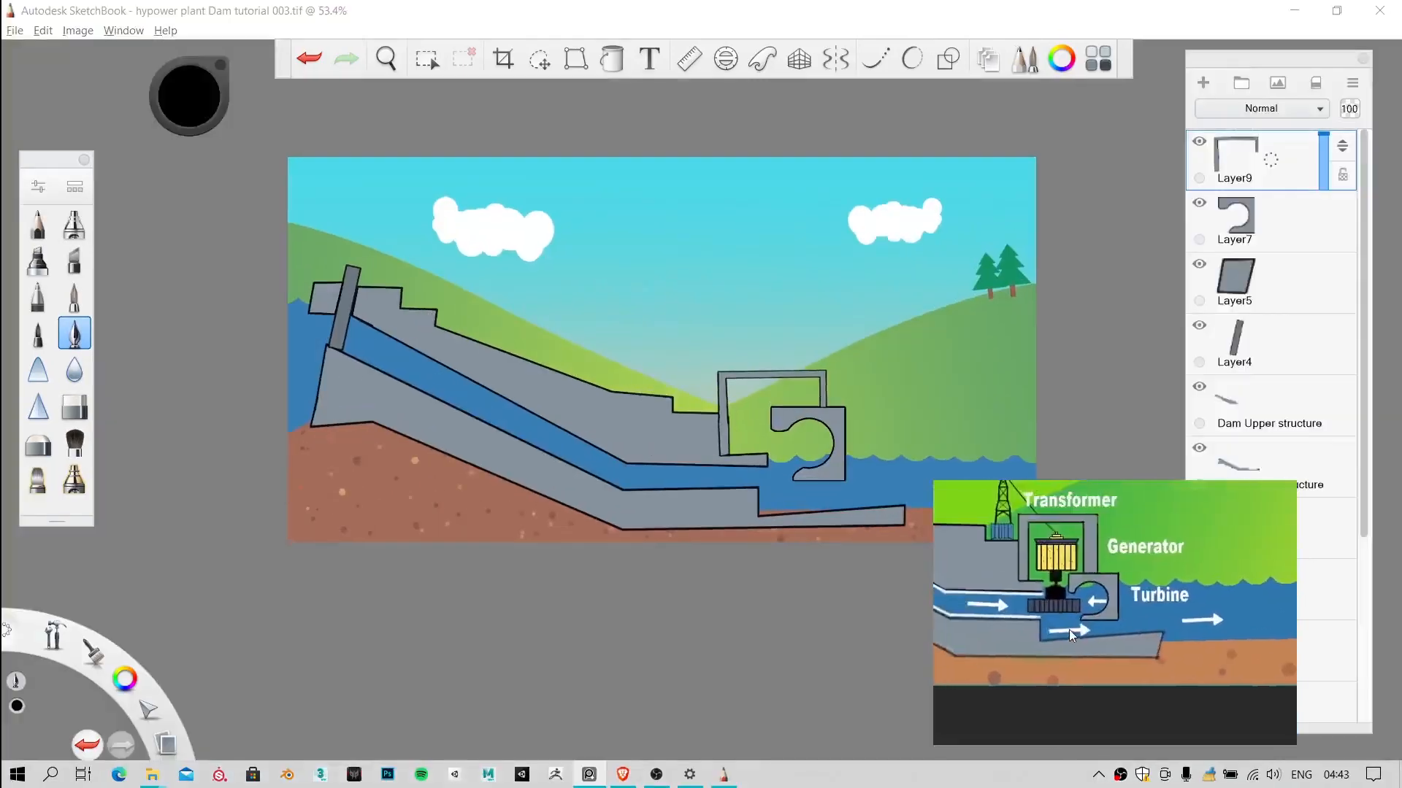
scroll(1055, 575, "up", 4)
left_click_drag(1062, 542, 1100, 633)
scroll(1102, 640, "down", 6)
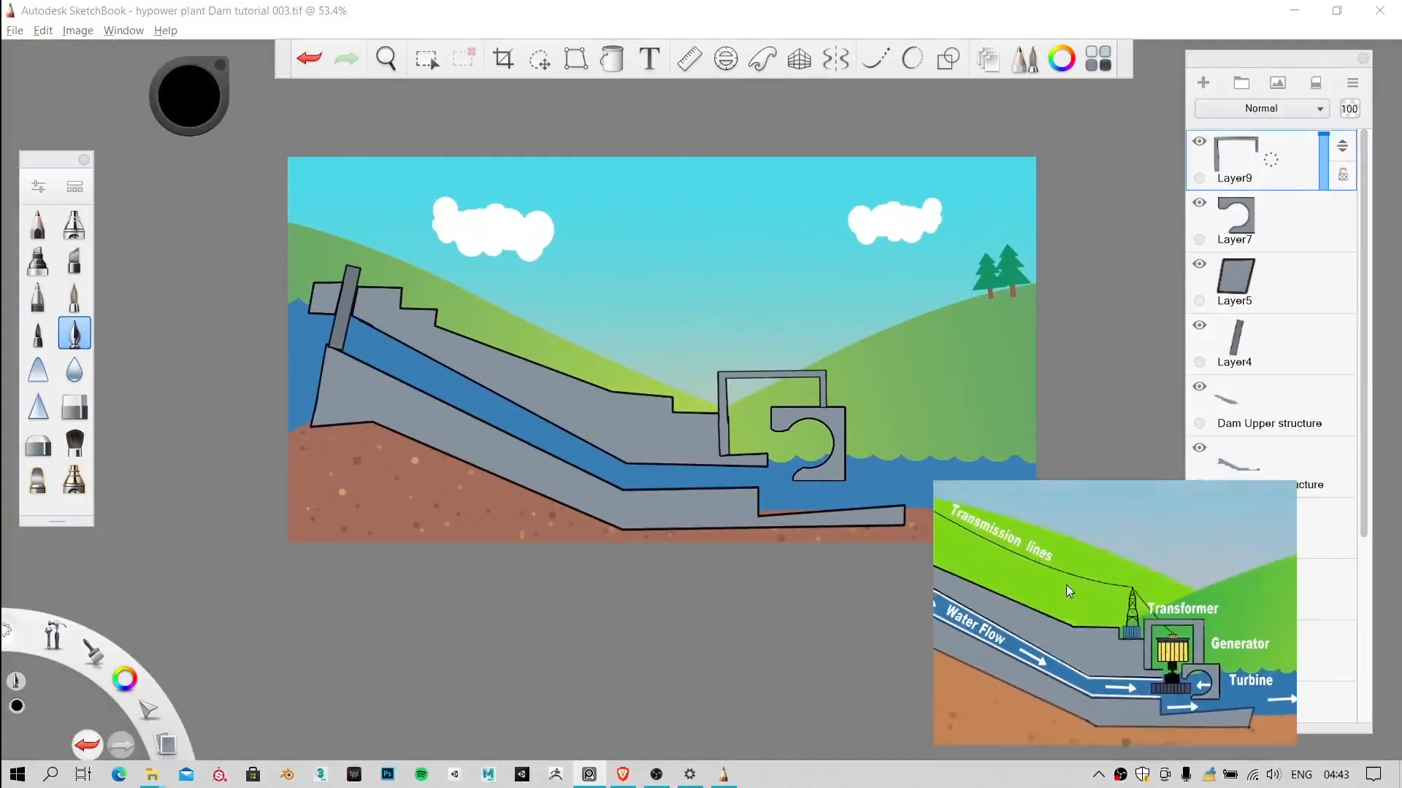
left_click_drag(1048, 574, 1074, 602)
scroll(1073, 600, "up", 4)
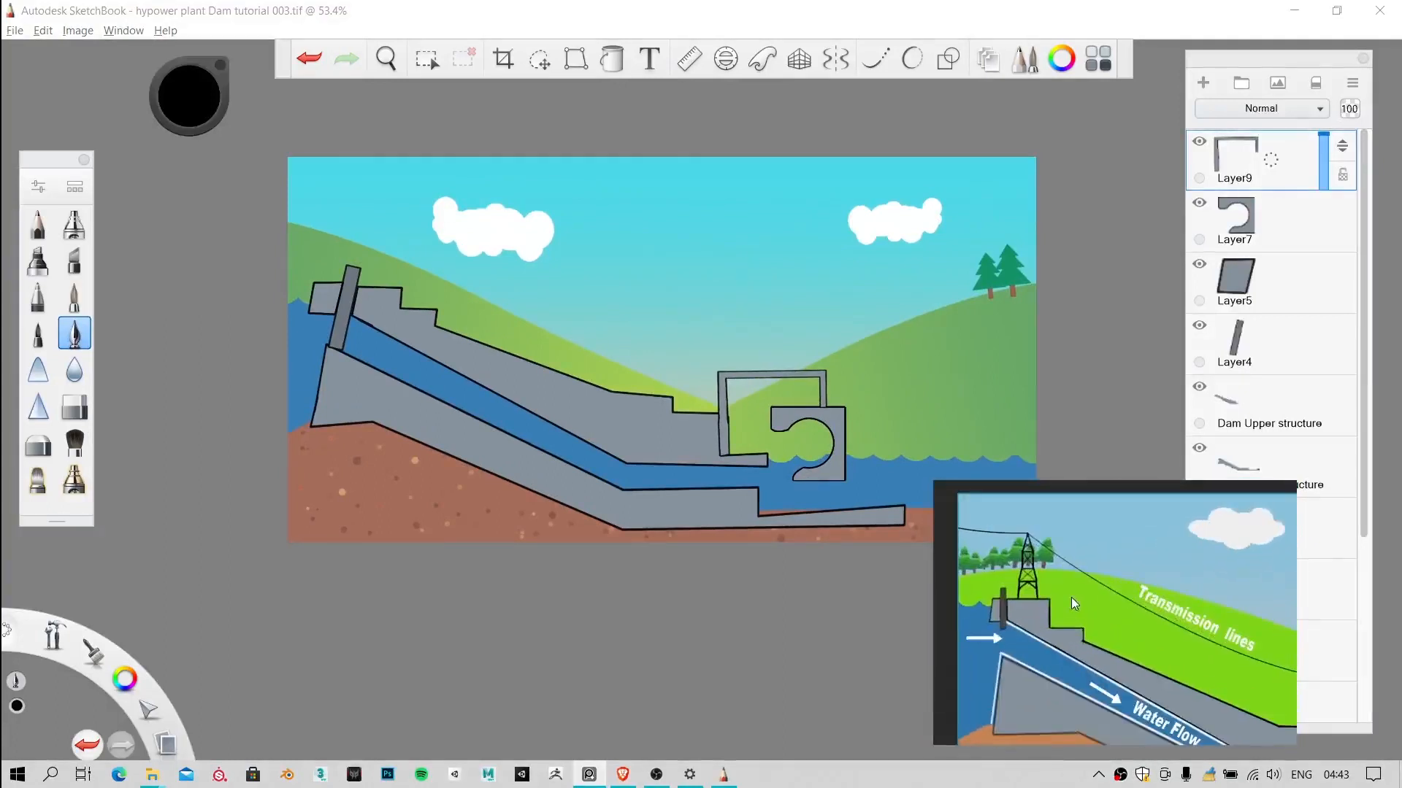
left_click_drag(1236, 589, 1079, 573)
scroll(1081, 576, "down", 4)
scroll(1101, 559, "up", 3)
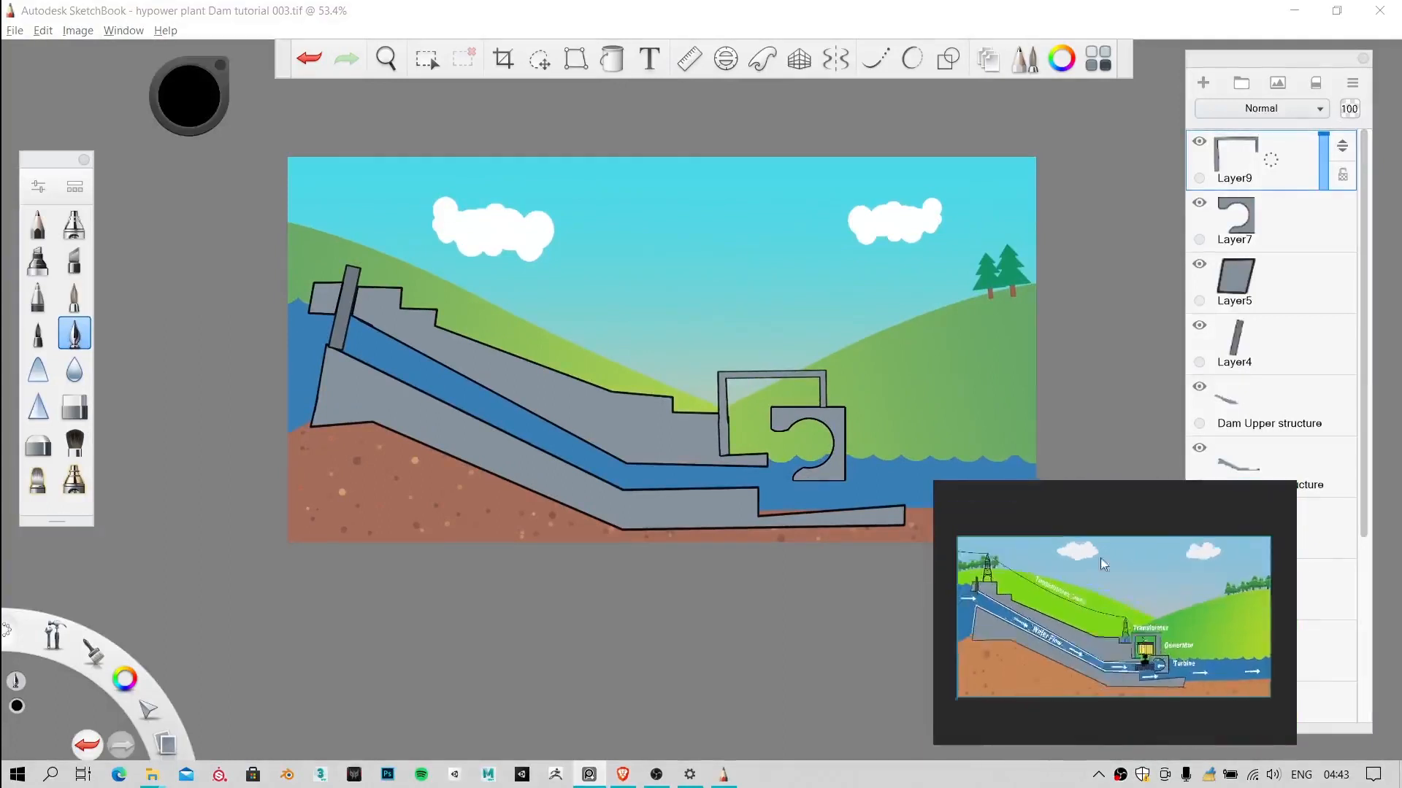
left_click_drag(1199, 653, 1163, 561)
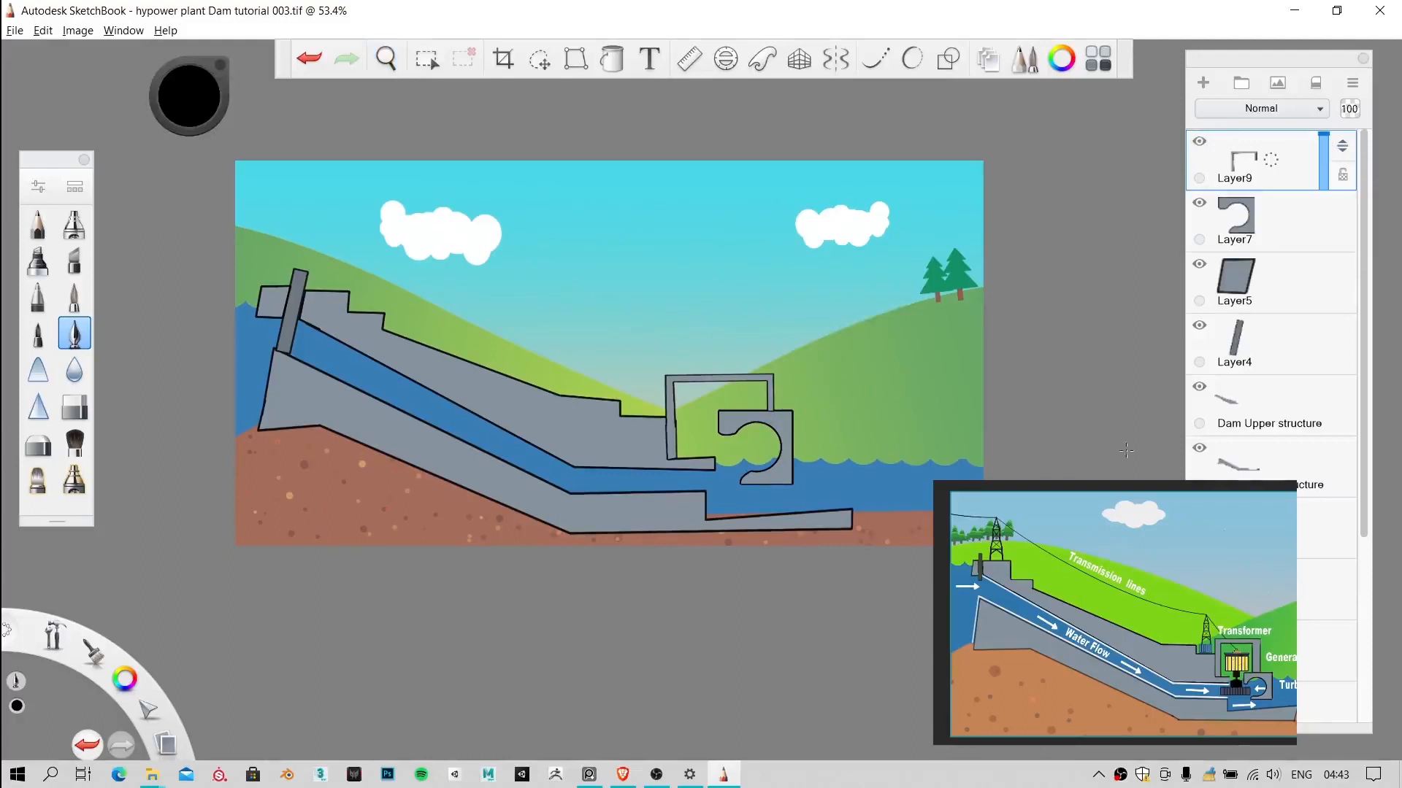
scroll(1131, 643, "up", 6)
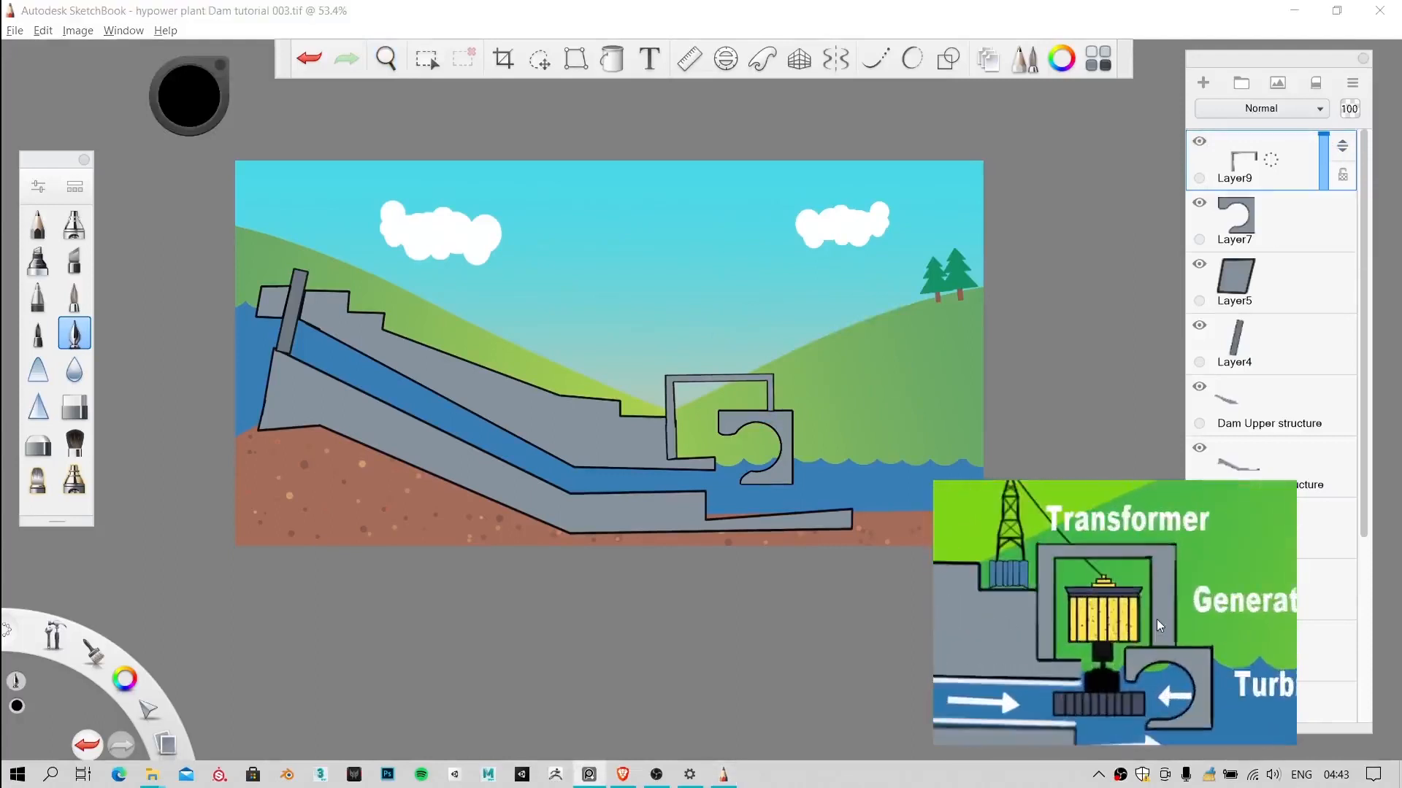
scroll(730, 417, "up", 8)
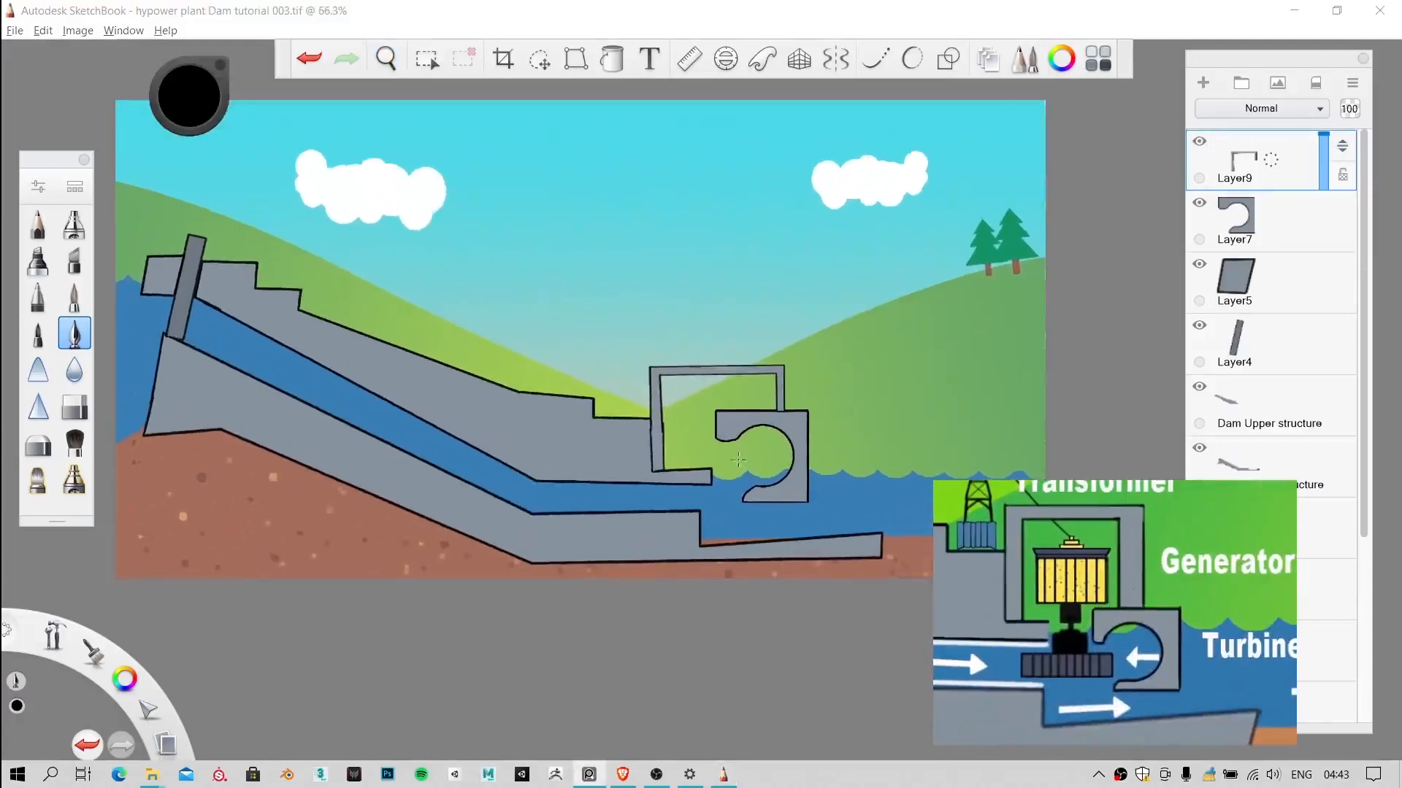
Step: Hide Layer9 and show it again to check which part of the powerhouse it contains
key("space")
key("space")
scroll(1124, 576, "up", 3)
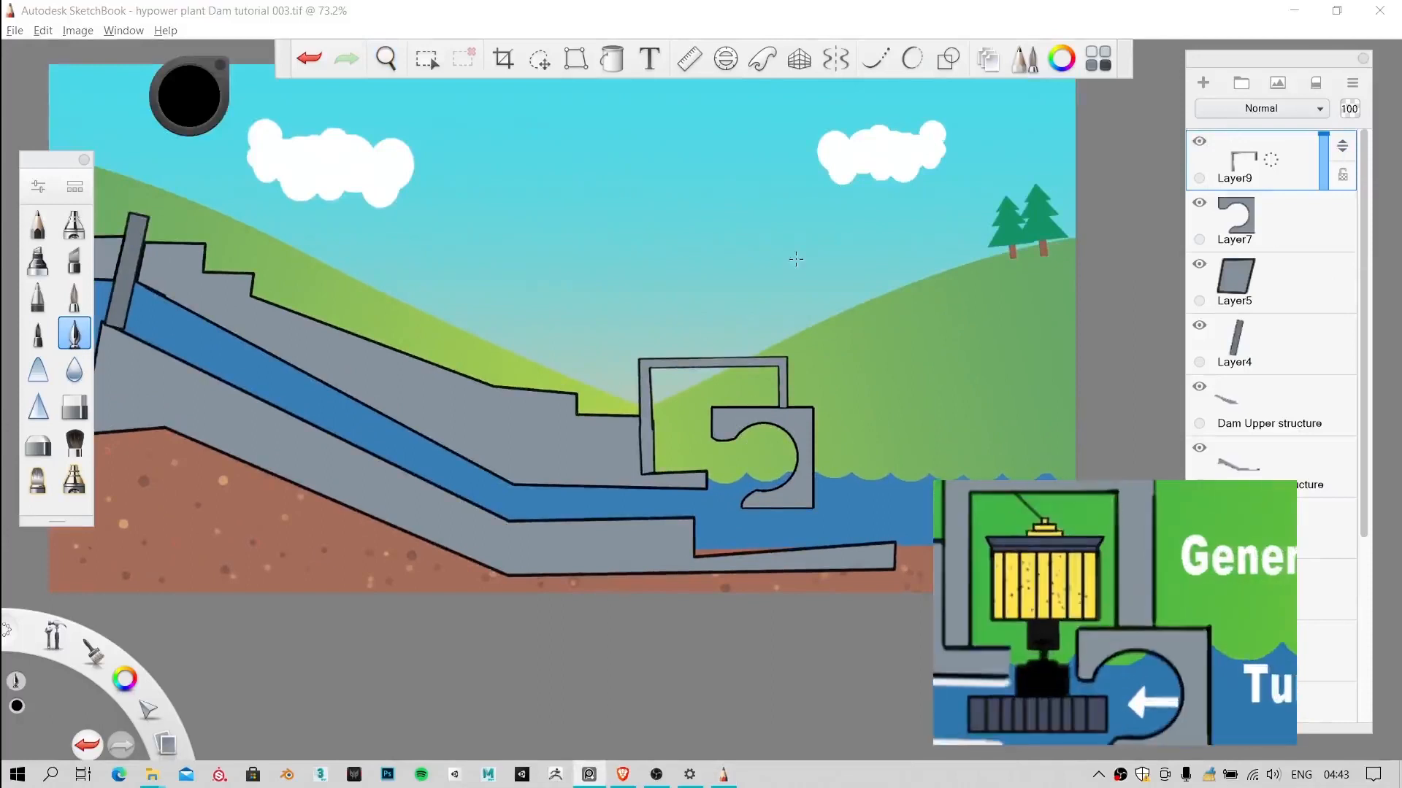
left_click(752, 310)
key("space")
left_click_drag(830, 355, 761, 355)
key("space")
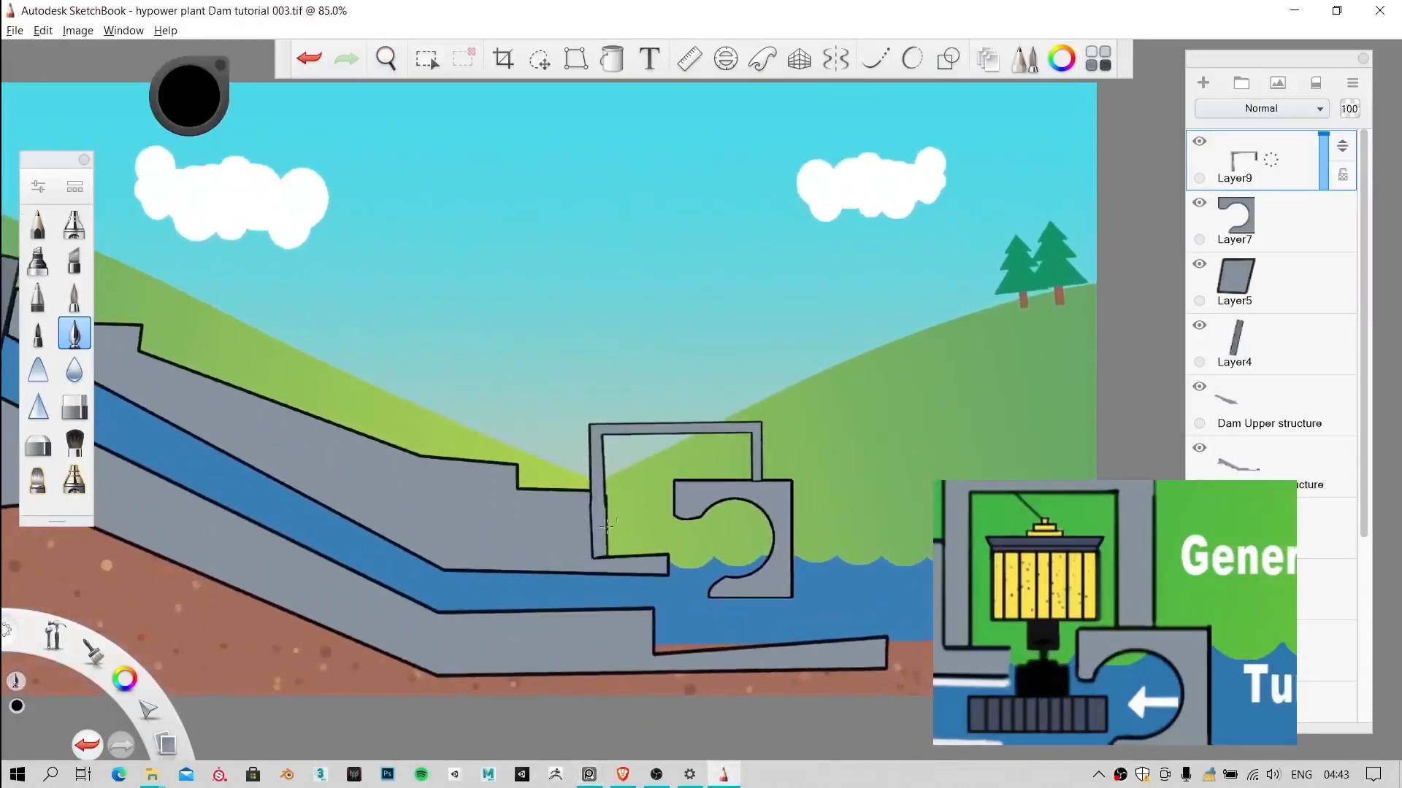
left_click(1201, 141)
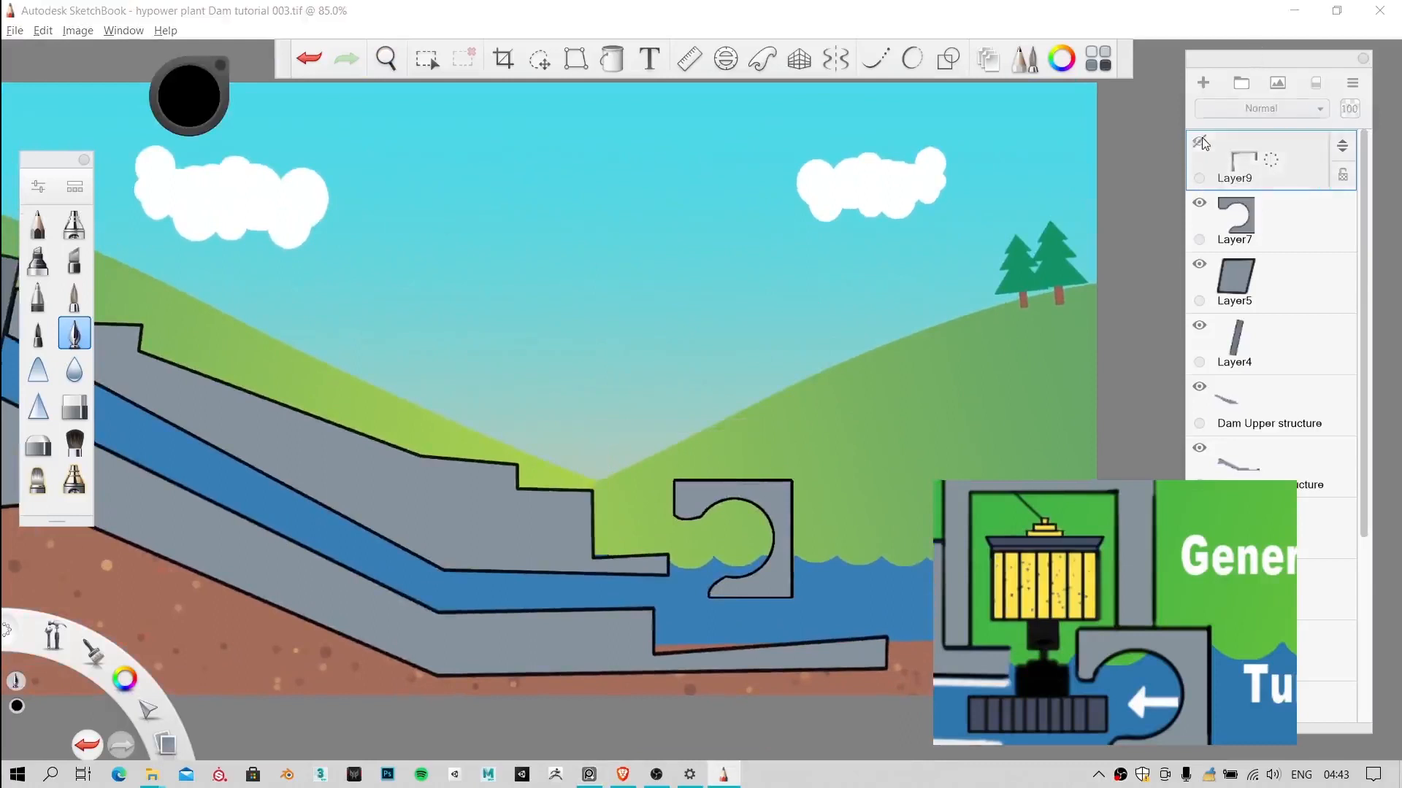
left_click(1201, 141)
Step: Try to move the Layer9 frame up and away from the dam structure, then undo the move
left_click(539, 59)
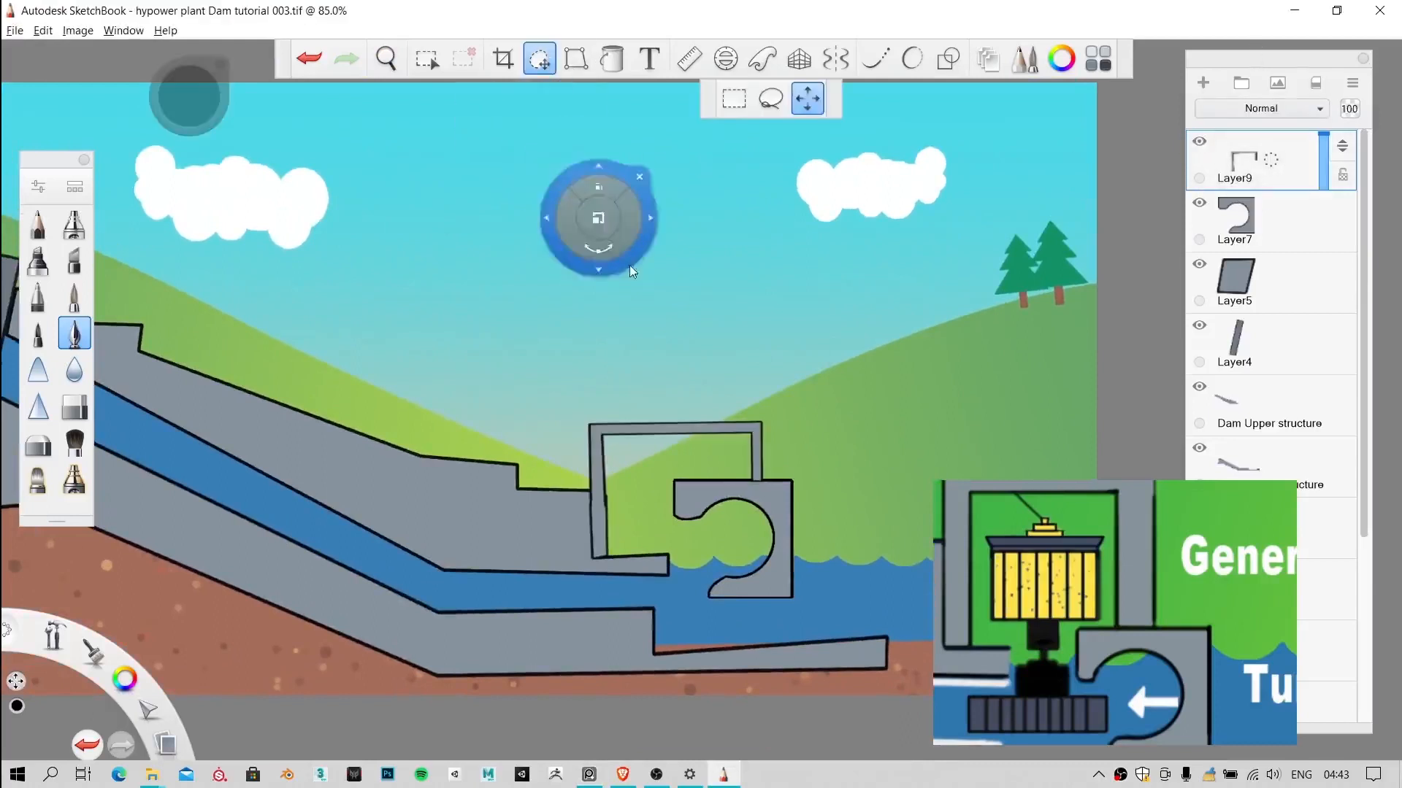
left_click_drag(629, 265, 590, 200)
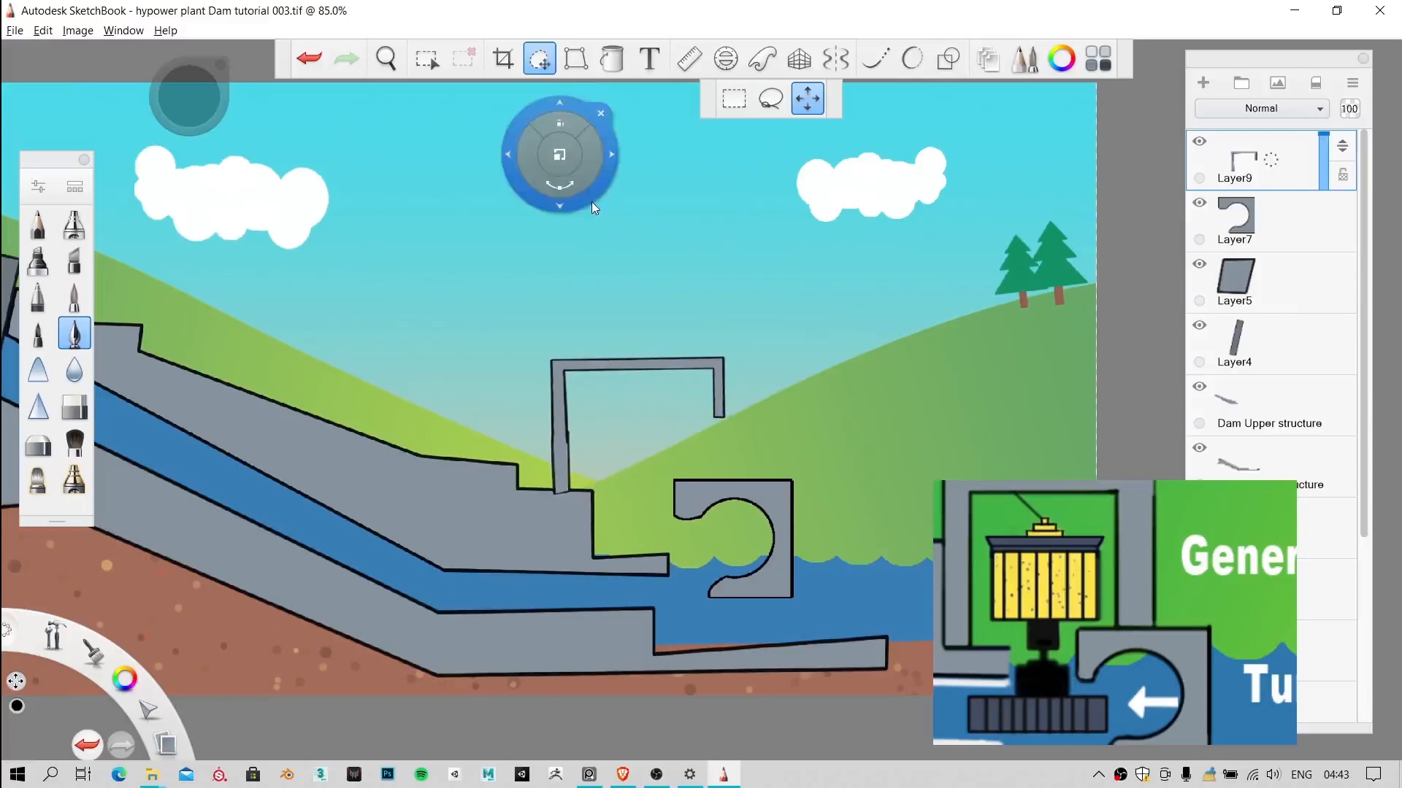
left_click_drag(690, 292, 729, 359)
key("ctrl+z")
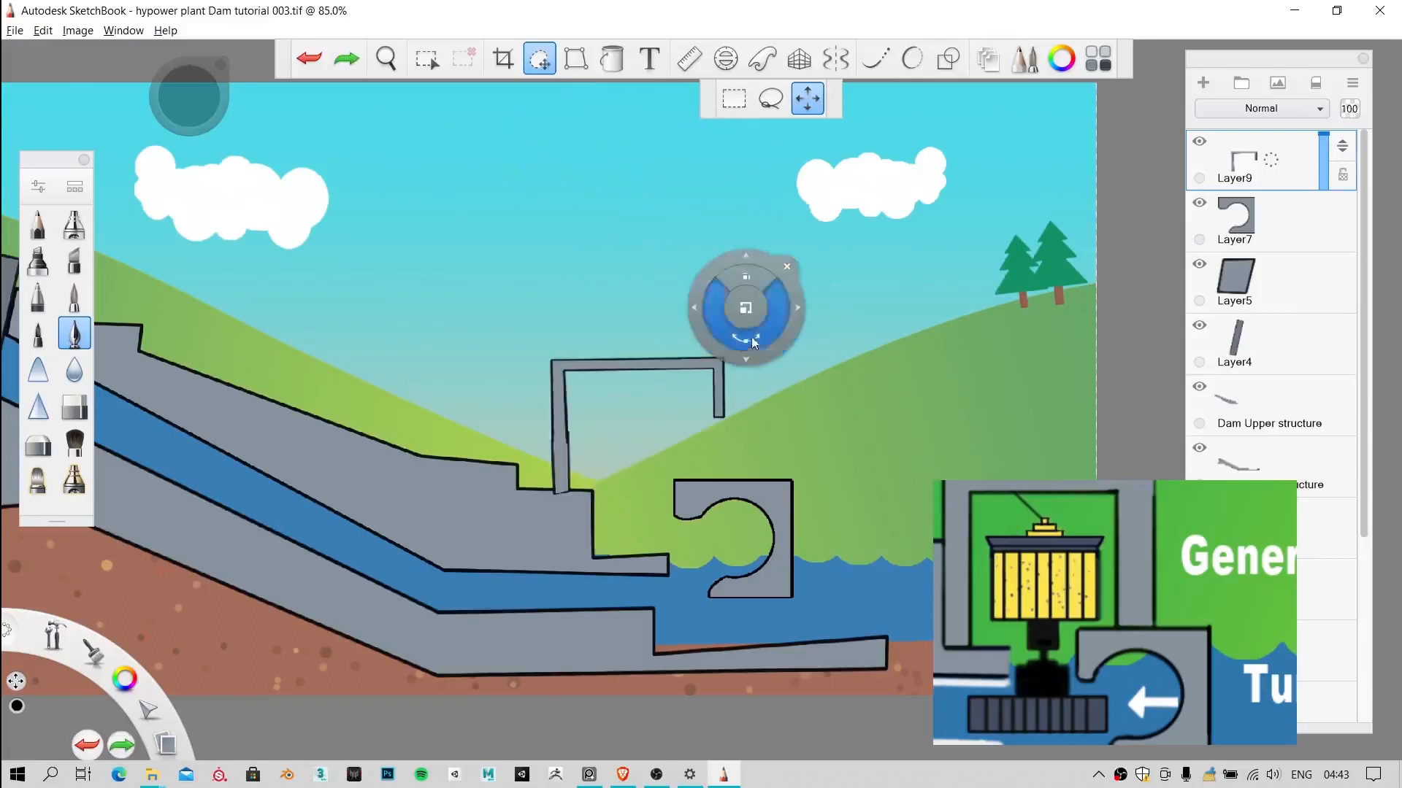
left_click(787, 268)
key("ctrl+z")
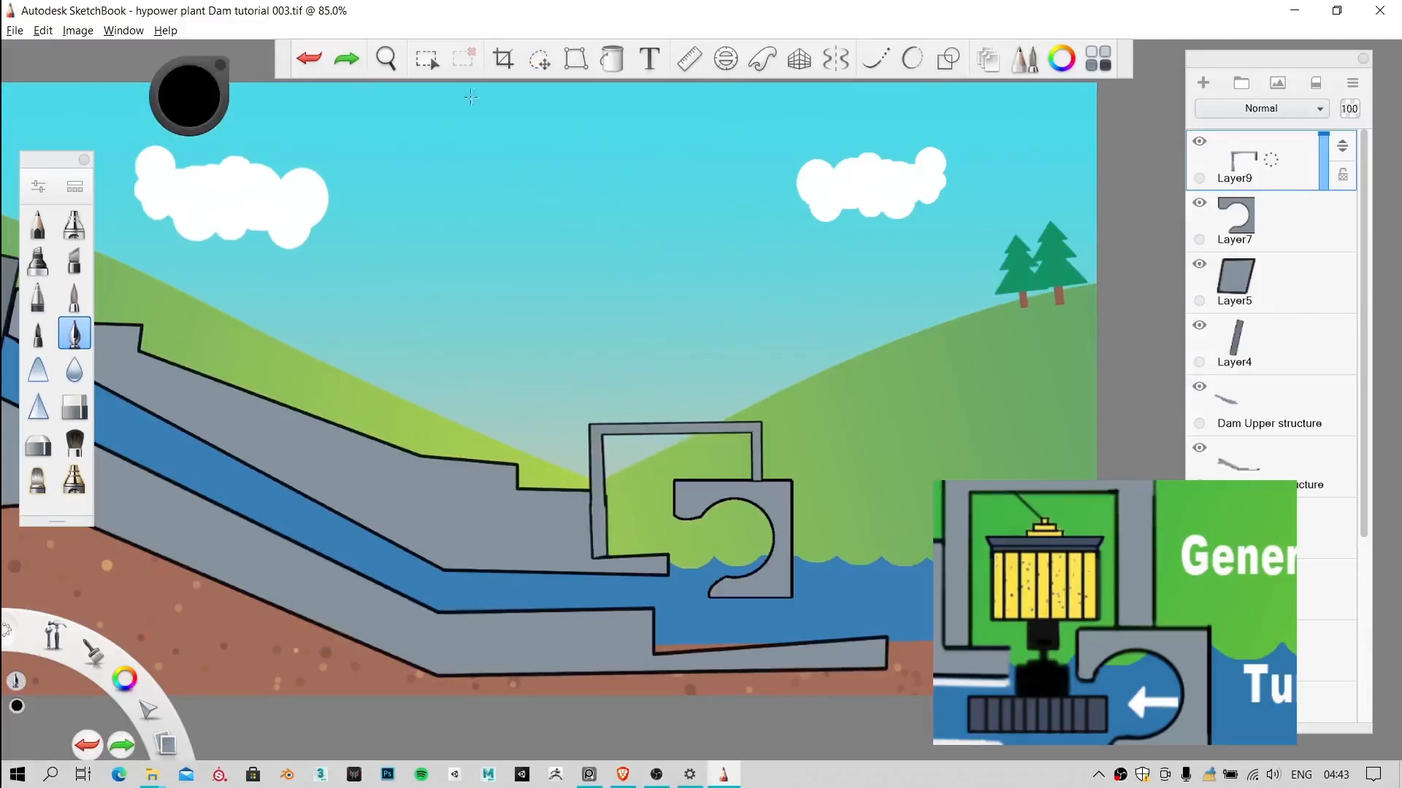
Step: Try to nudge the Layer9 frame slightly to the right, then undo the shift
left_click(539, 59)
mouse_move(619, 210)
left_mouse_down()
mouse_move(588, 161)
mouse_move(650, 207)
mouse_move(623, 210)
left_mouse_up()
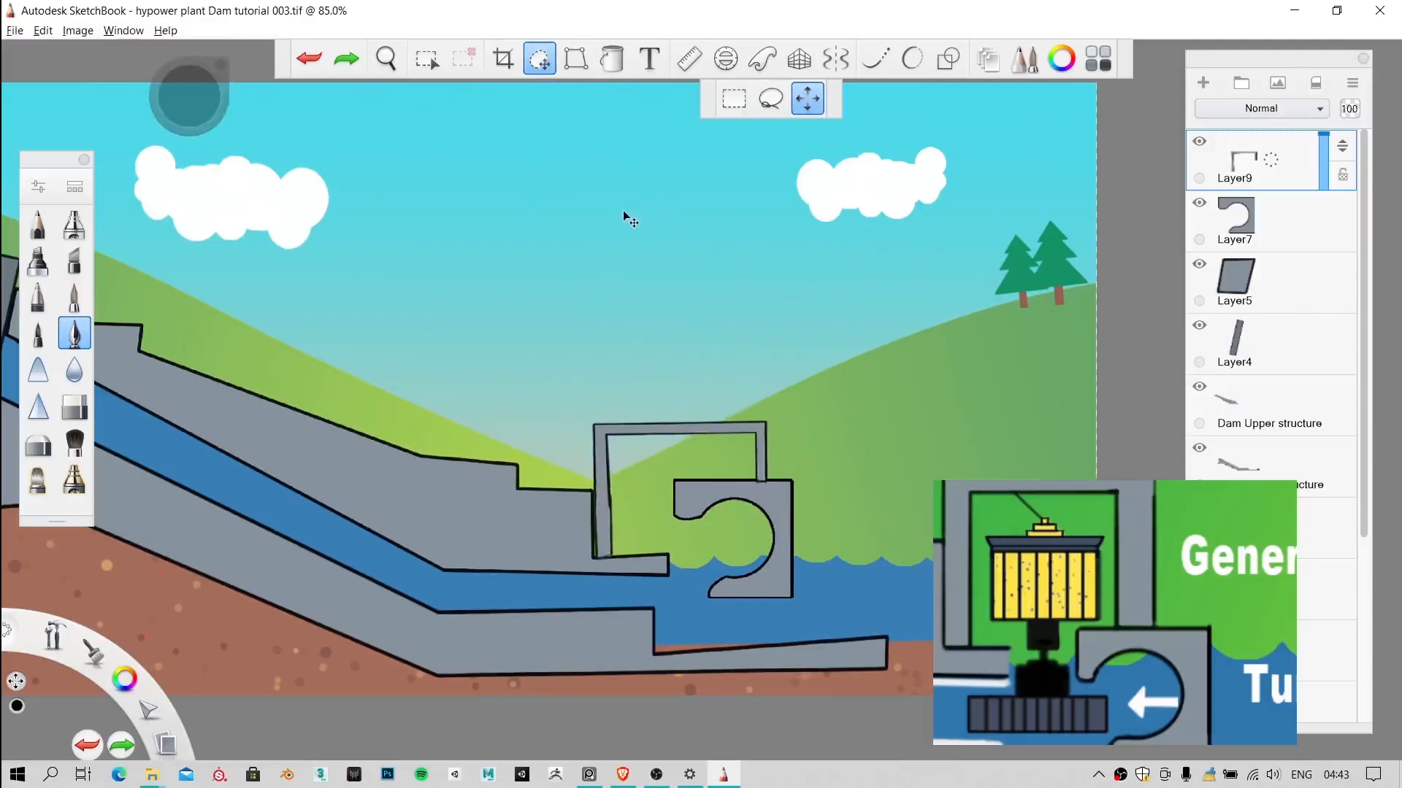
left_click_drag(619, 514, 619, 535)
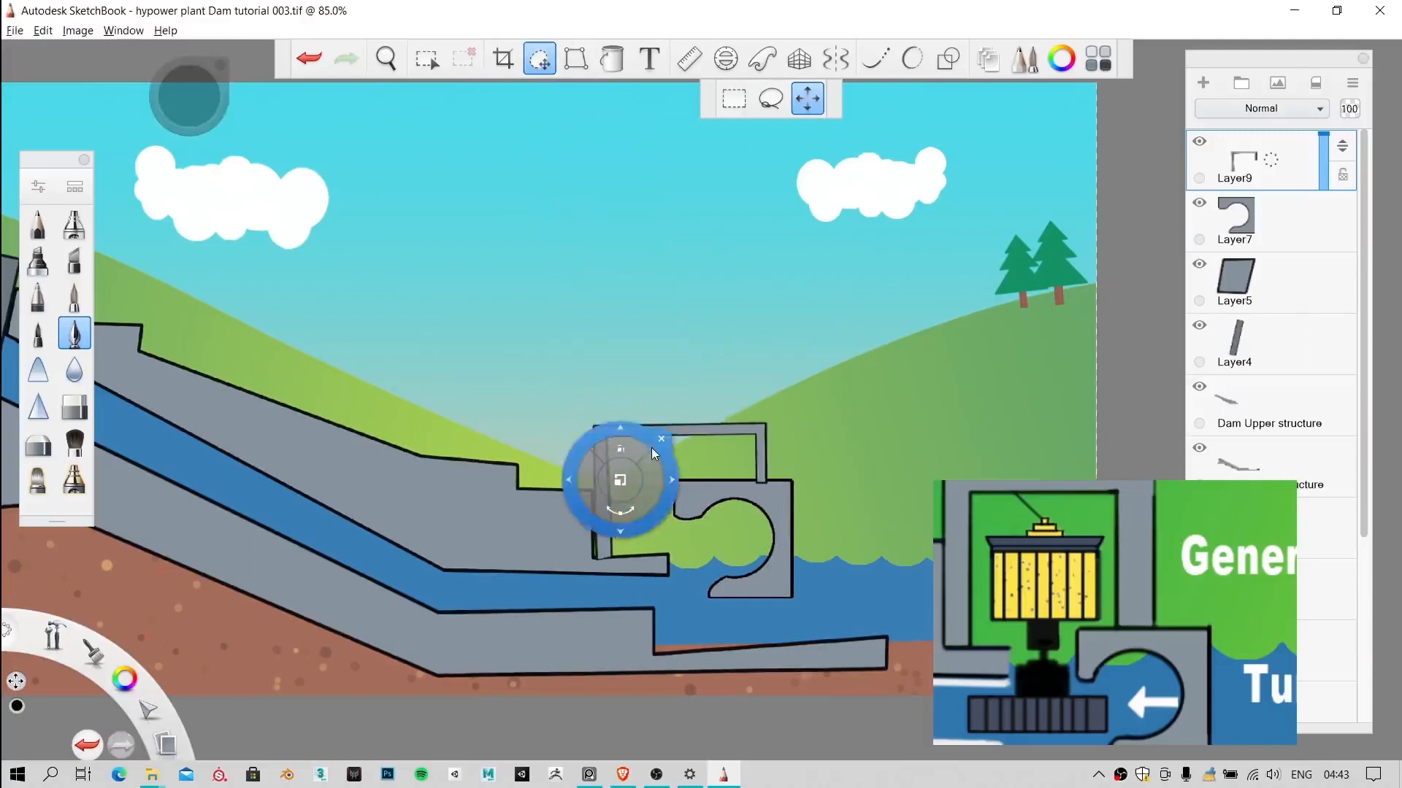
left_click(660, 438)
key("ctrl+z")
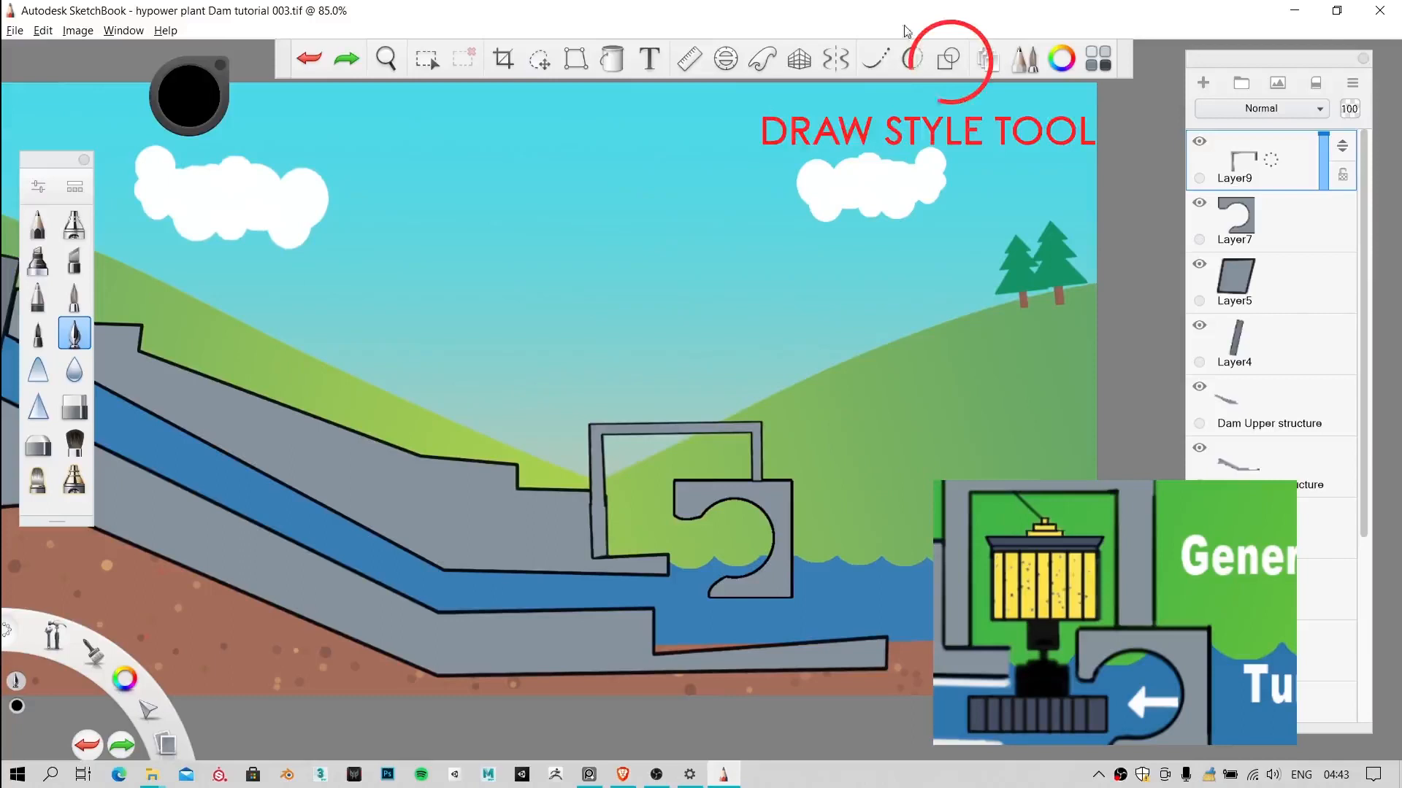
left_click(940, 72)
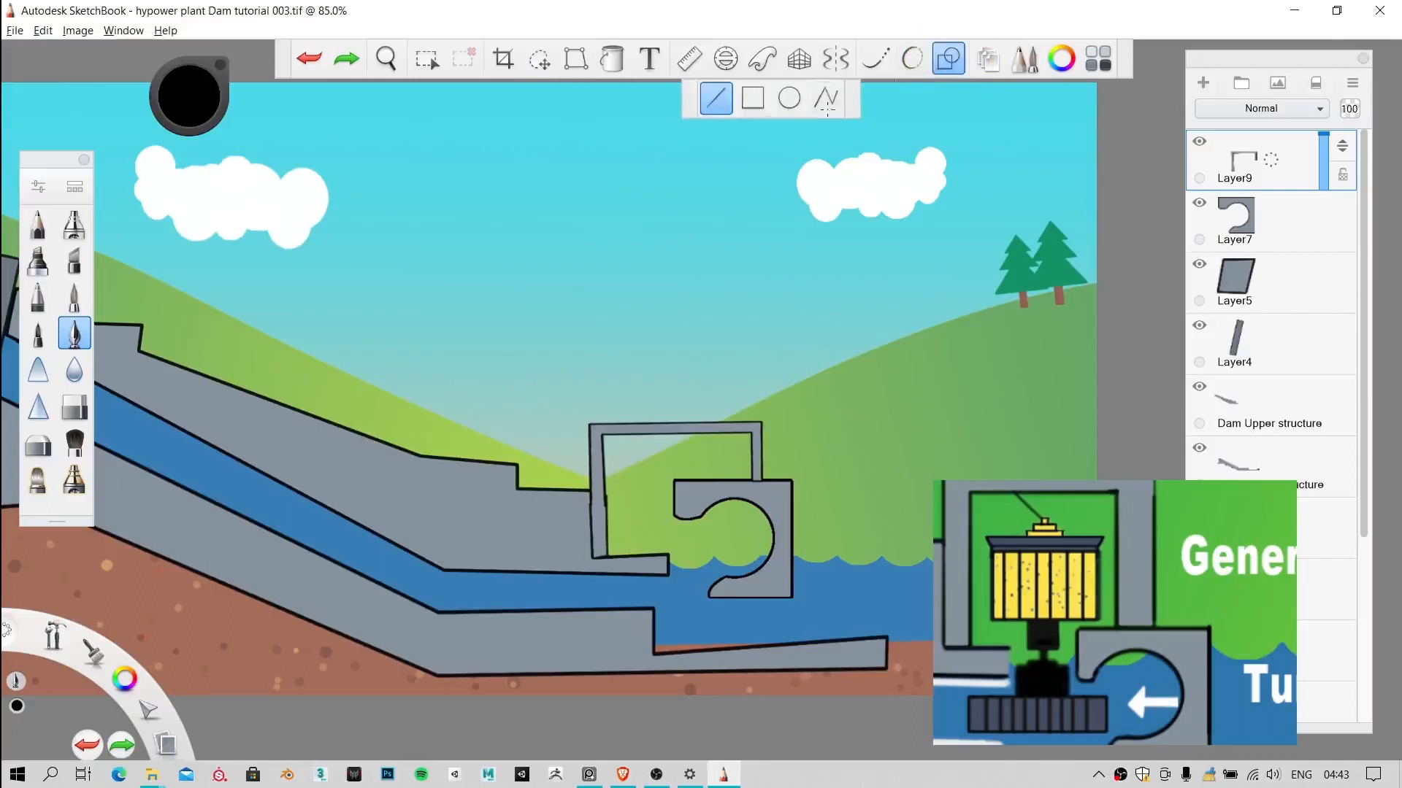
left_click(953, 59)
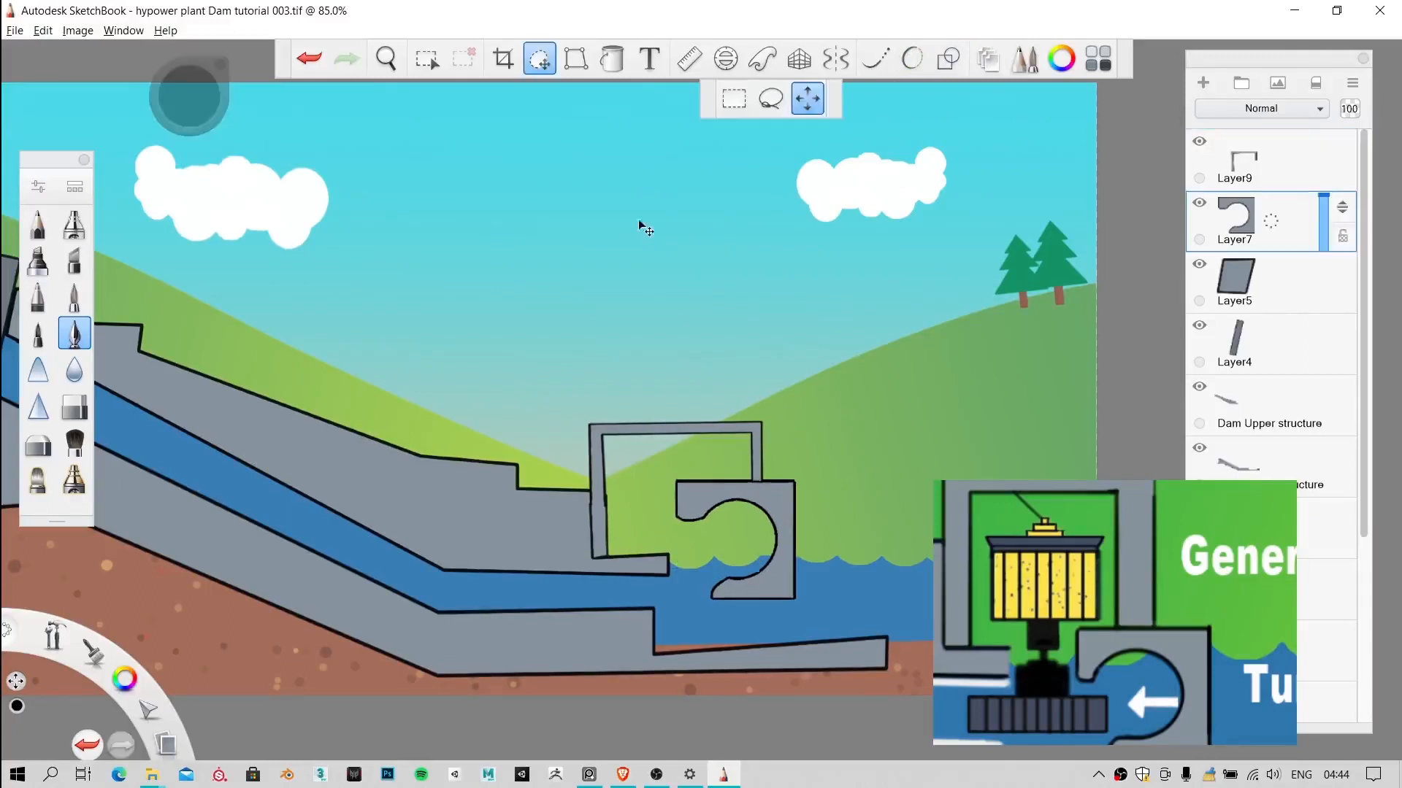
Step: Move the turbine housing on Layer7 slightly to the right beneath the frame's short leg
left_click_drag(637, 220, 655, 217)
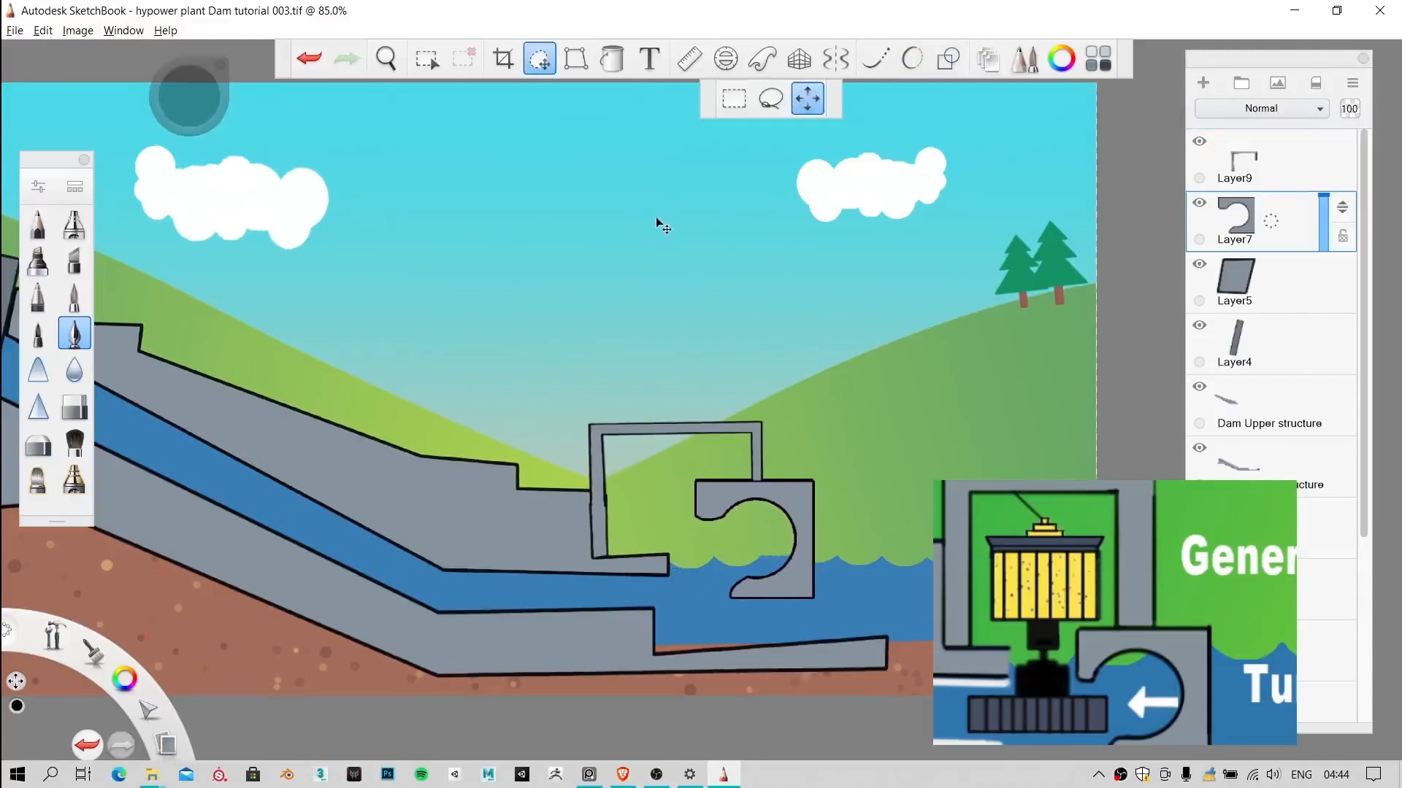
left_click(659, 134)
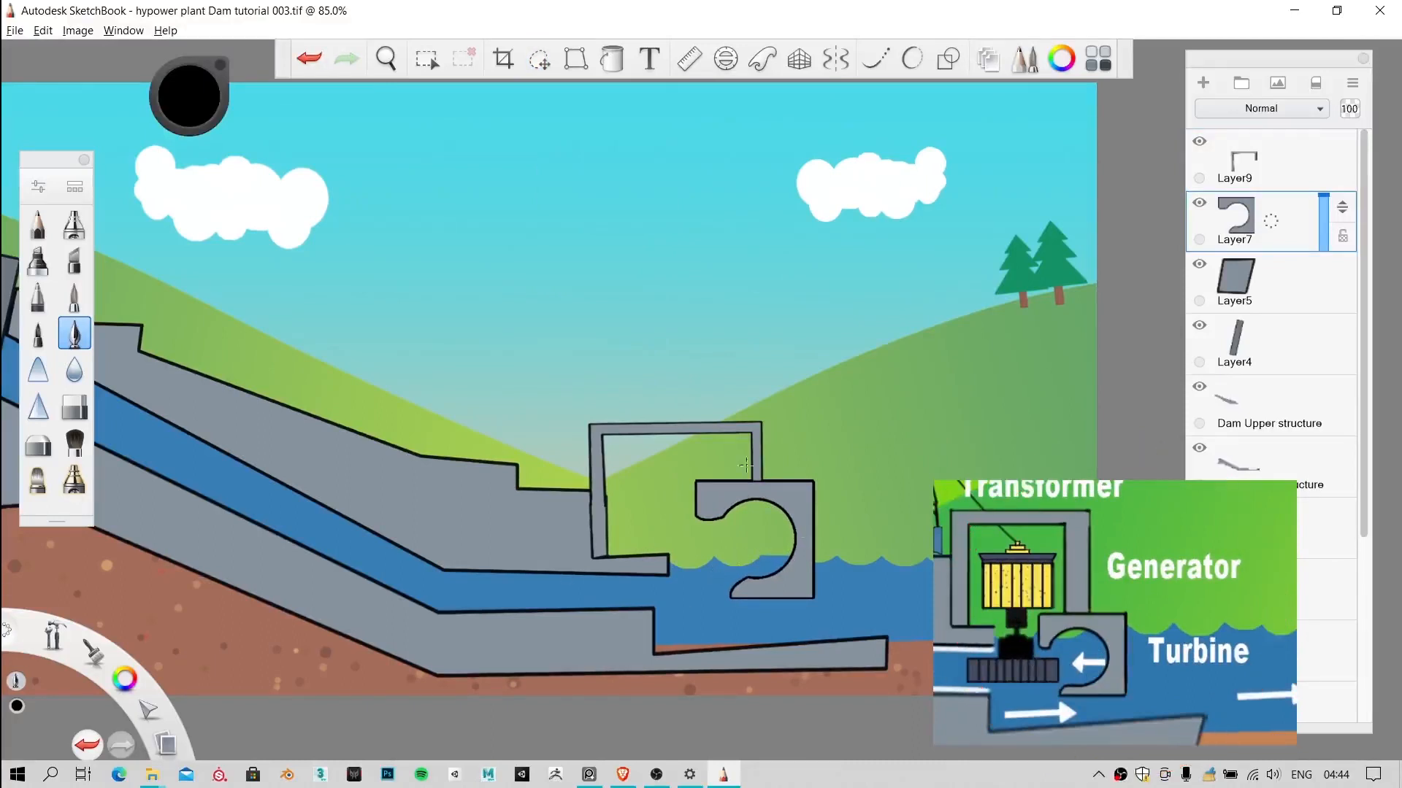
Step: Add a new layer above Layer9 and name it "generator"
key("space")
left_click_drag(612, 492, 643, 443)
left_click_drag(736, 471, 310, 478)
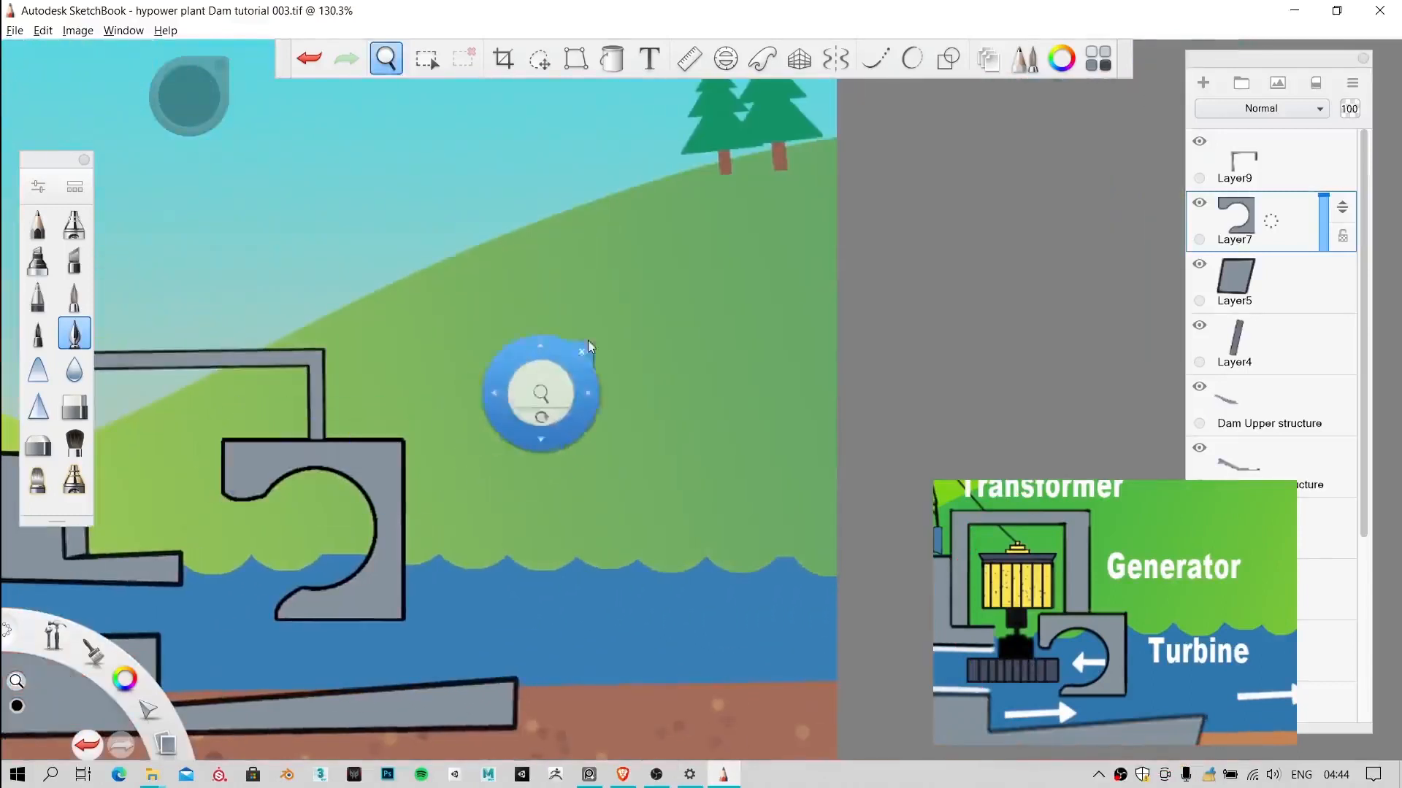
left_click(583, 350)
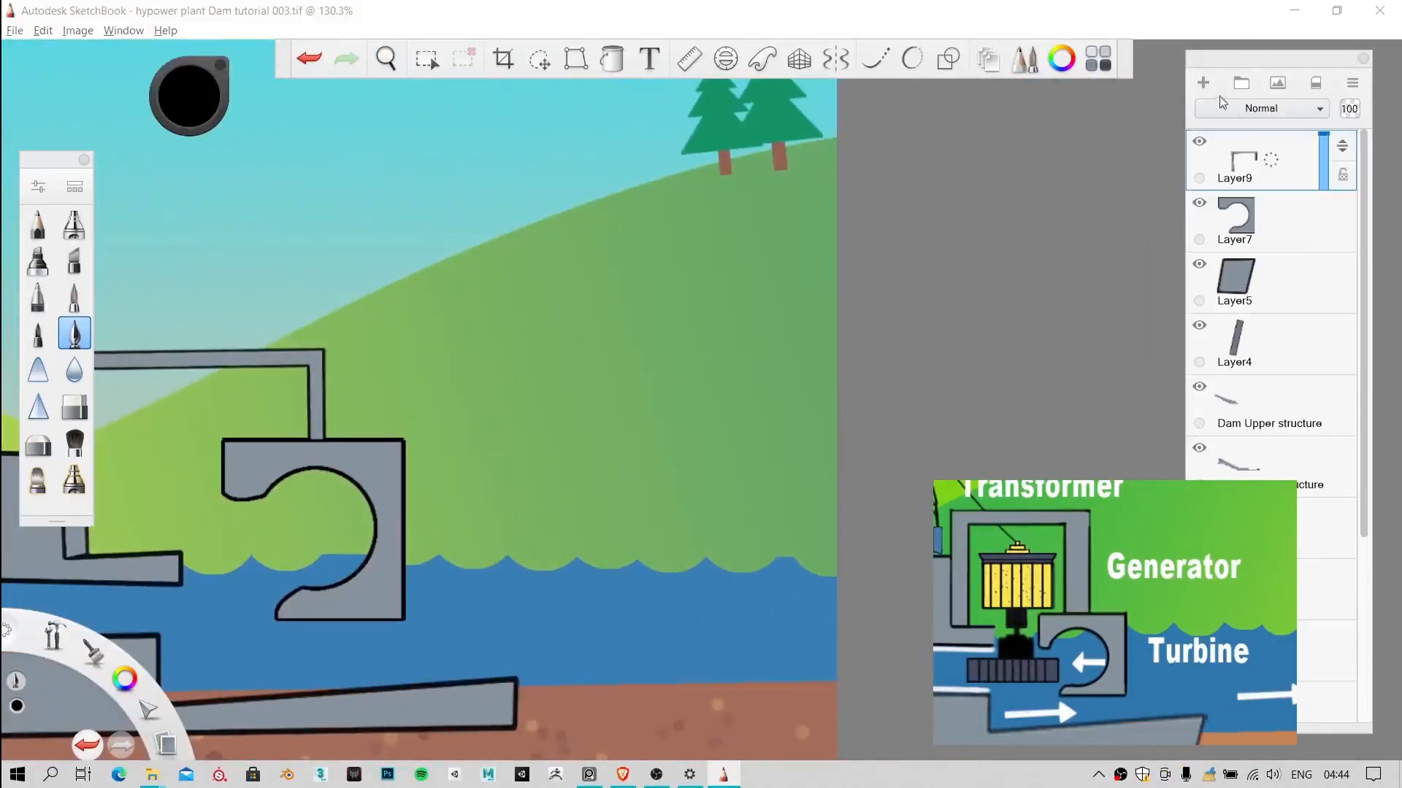
left_click(1203, 84)
left_click(1352, 82)
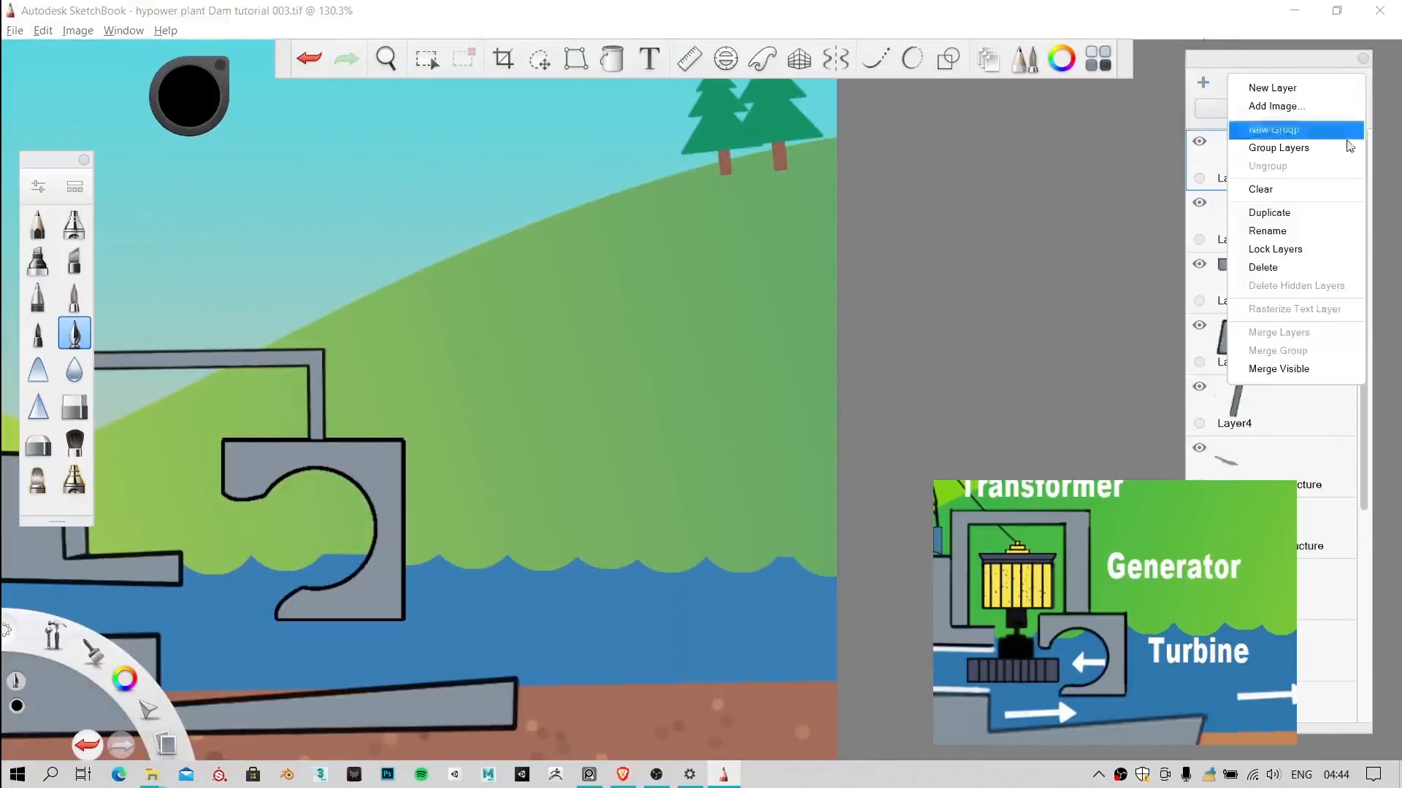
left_click(1314, 230)
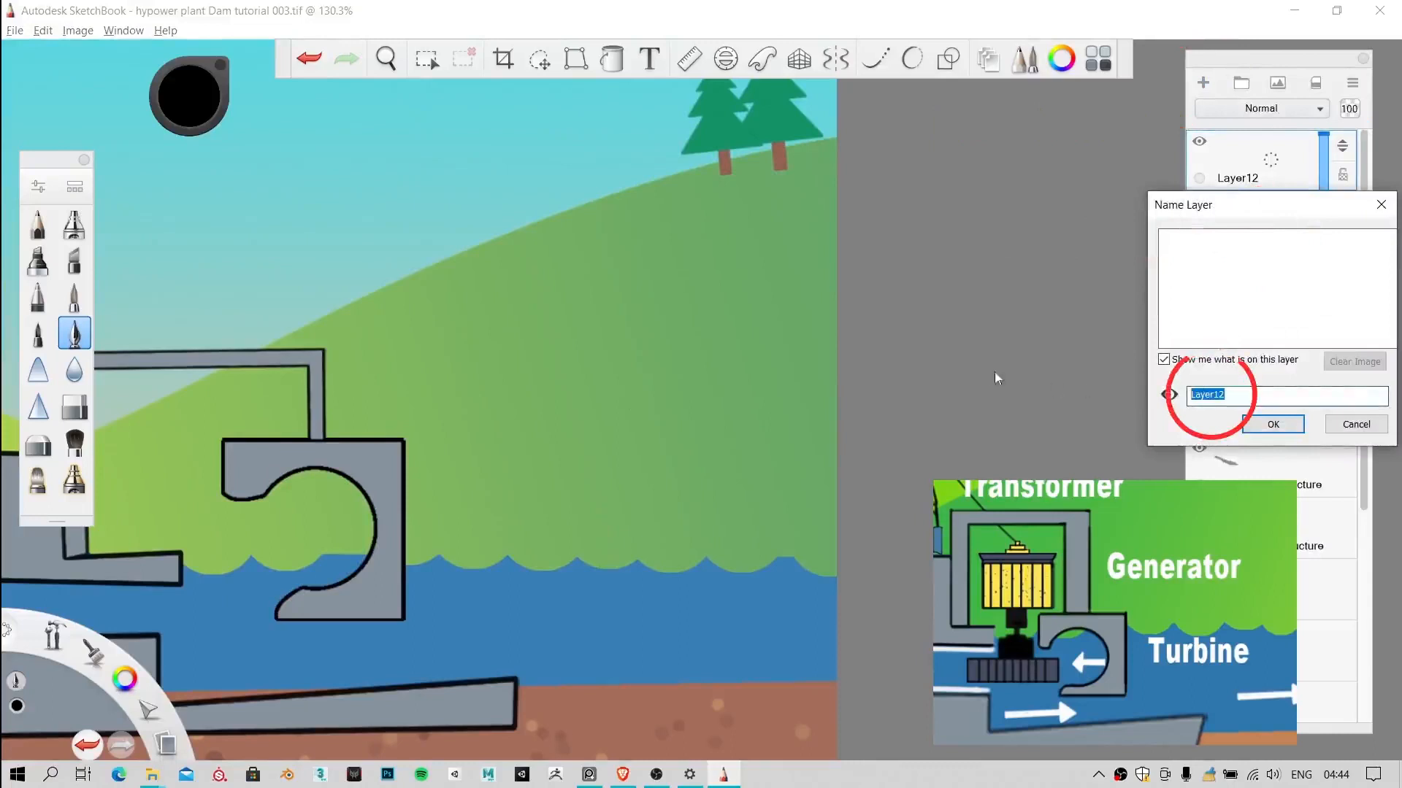
key("BackSpace")
type("generator")
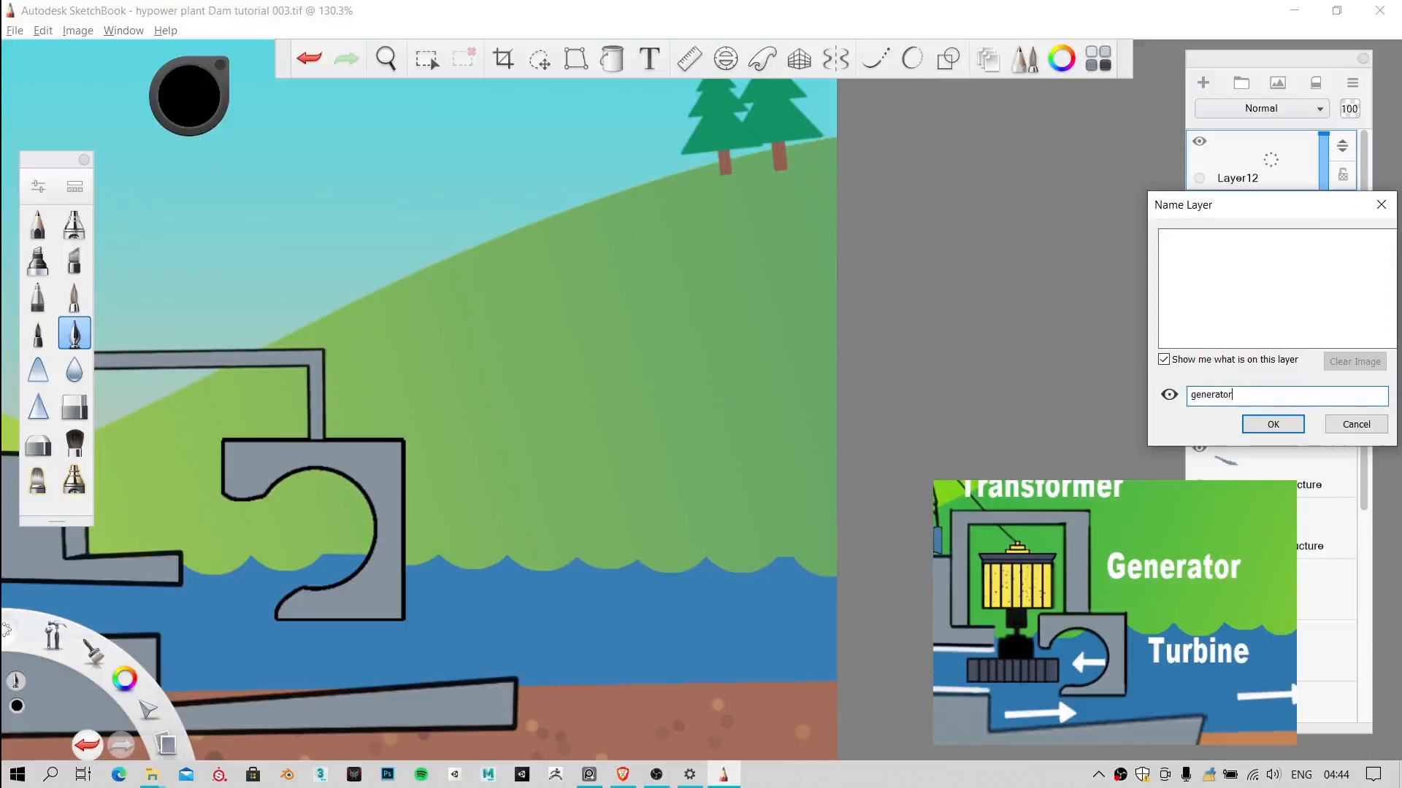
key("Return")
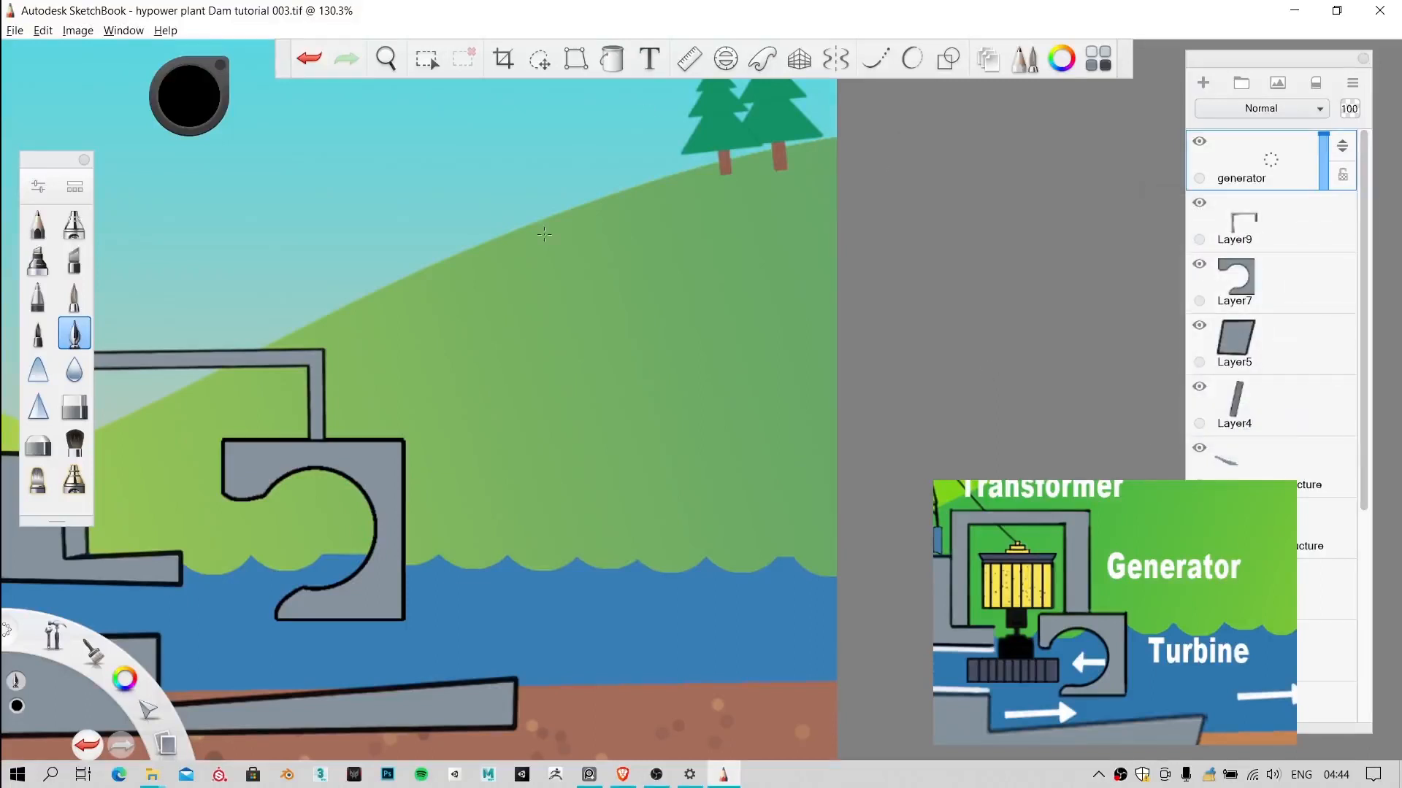
Step: Turn on vertical-axis symmetry and place its axis over the empty hillside right of the turbine housing
scroll(267, 382, "up", 2)
key("space")
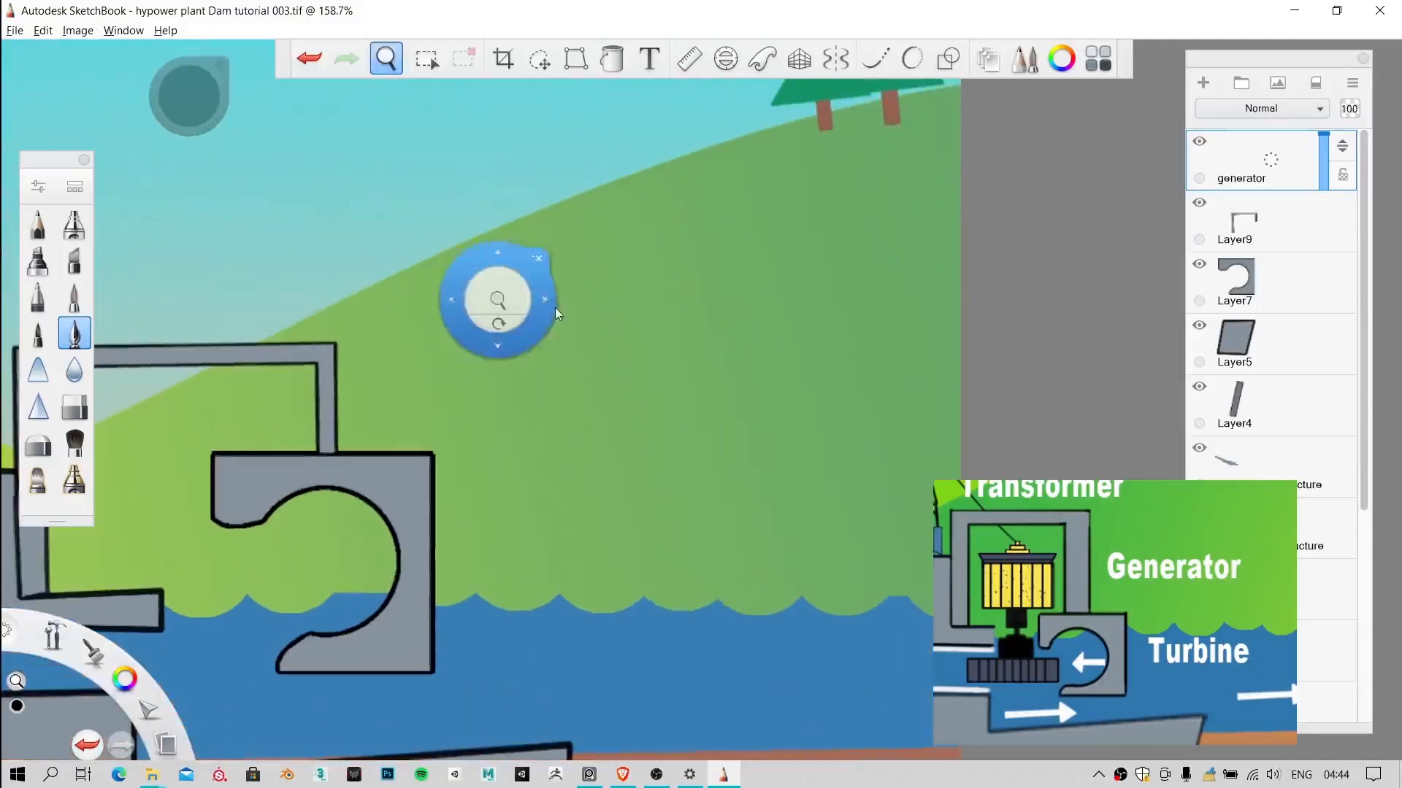
left_click_drag(556, 314, 500, 379)
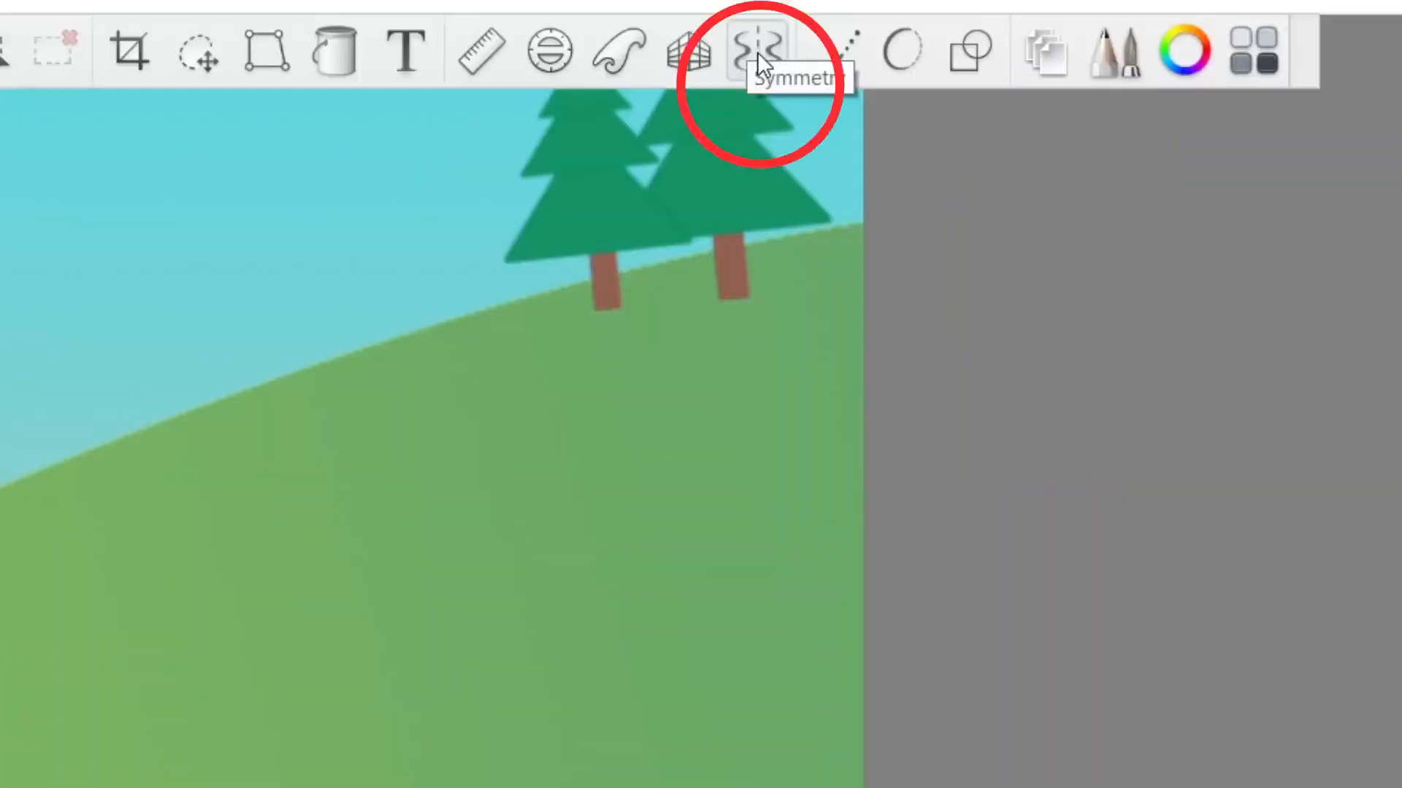
left_click(757, 51)
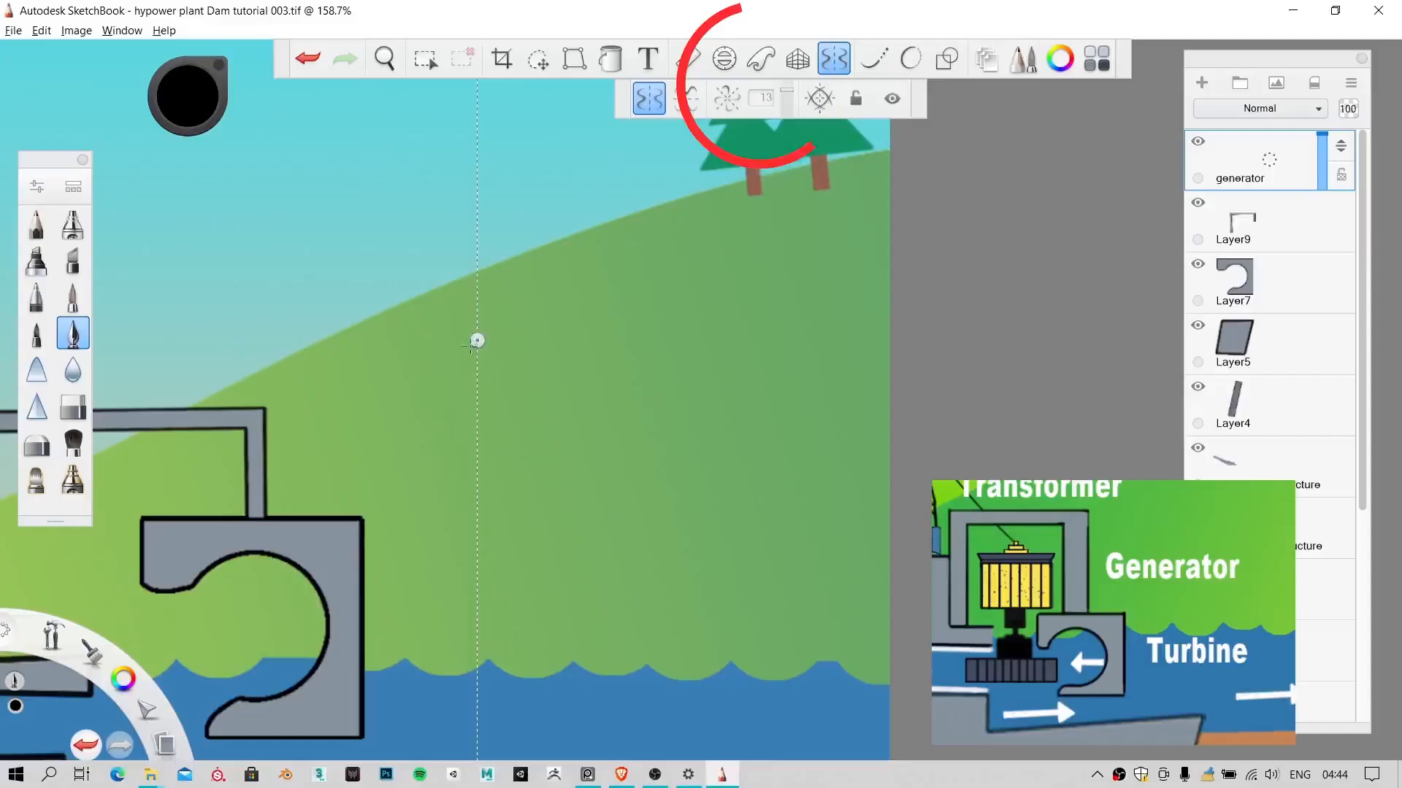
mouse_move(476, 335)
left_mouse_down()
mouse_move(628, 393)
mouse_move(672, 447)
mouse_move(673, 428)
mouse_move(595, 448)
mouse_move(593, 527)
mouse_move(668, 549)
left_mouse_up()
key("ctrl+z")
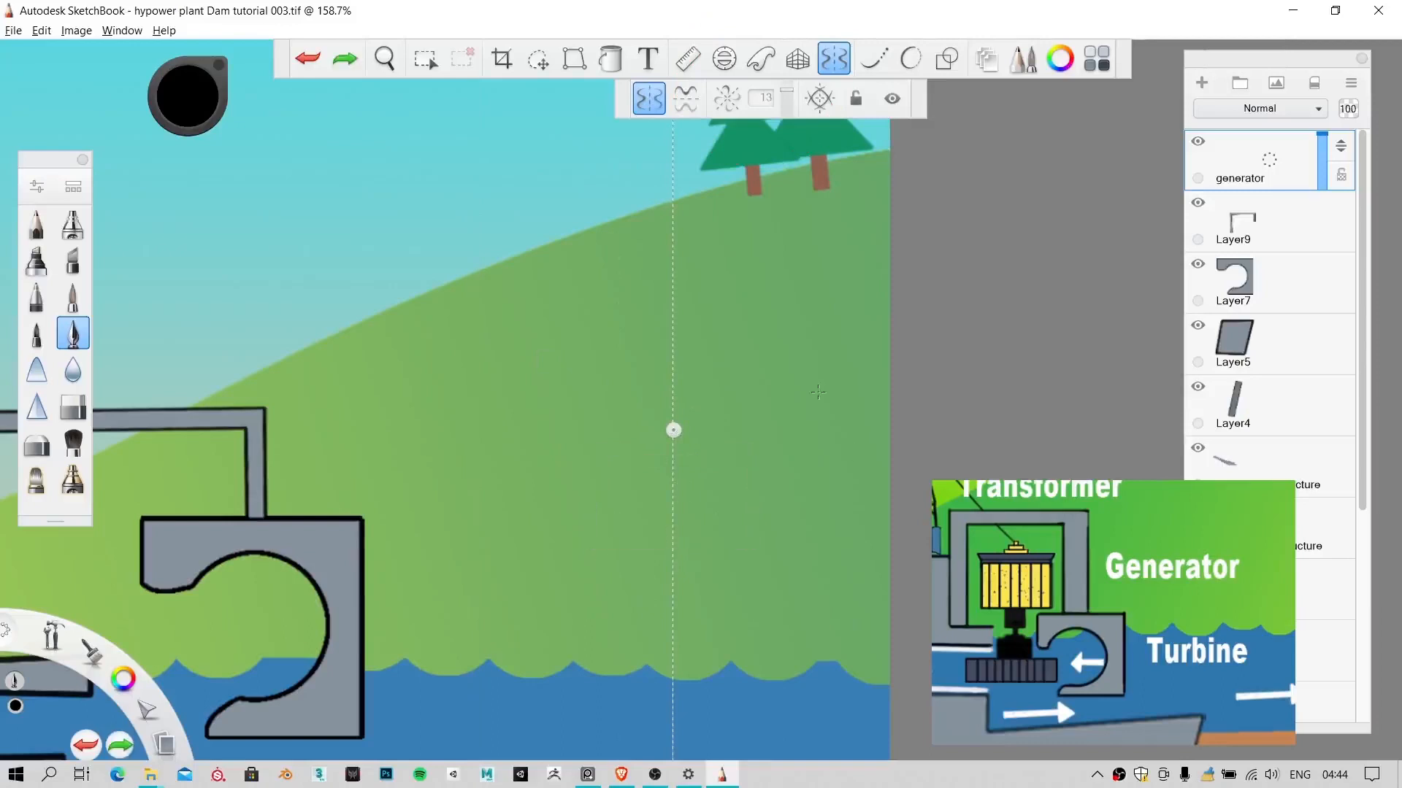
Step: Examine the shape and details of the generator in the reference image
key("space")
left_click_drag(664, 460, 711, 408)
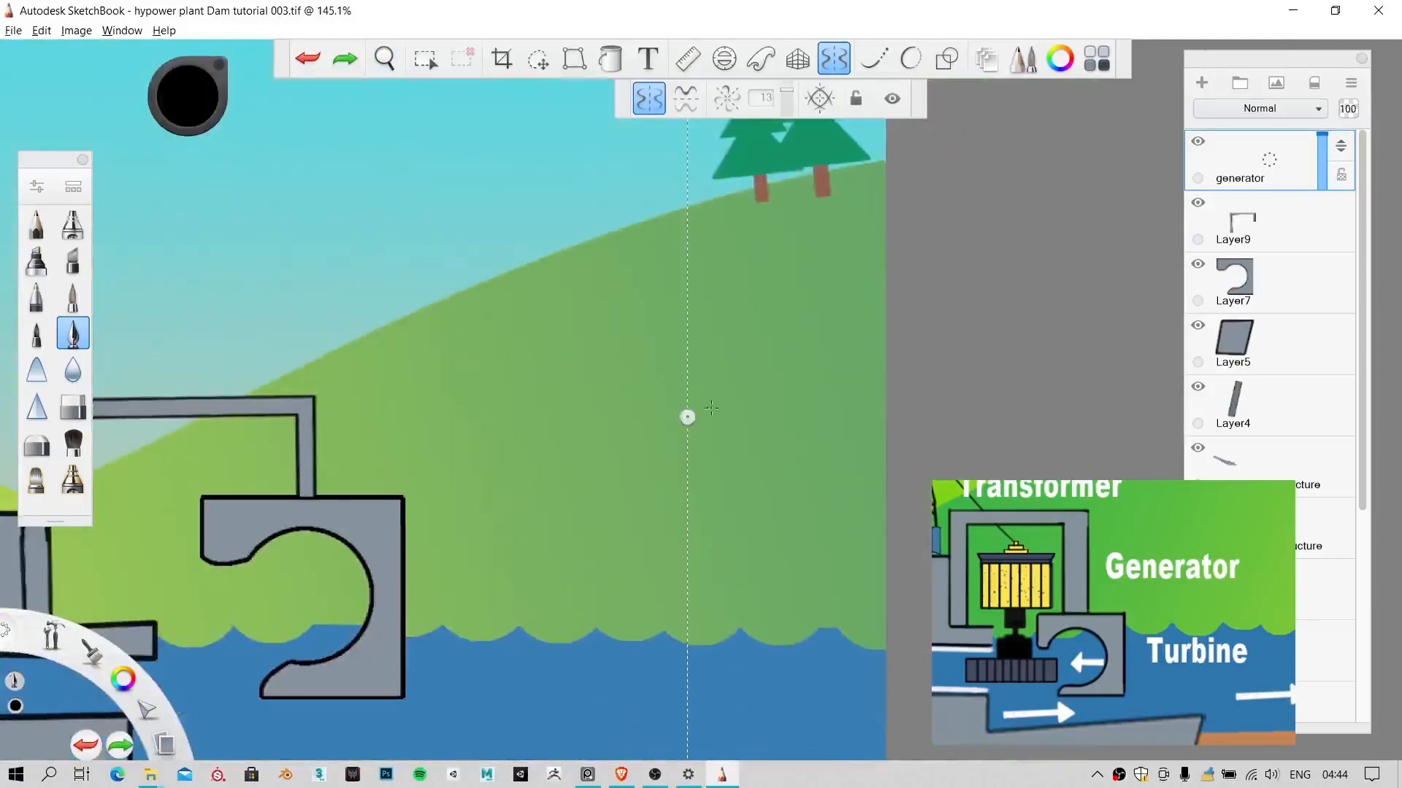
key("space")
left_click_drag(673, 466, 725, 422)
scroll(1071, 620, "up", 3)
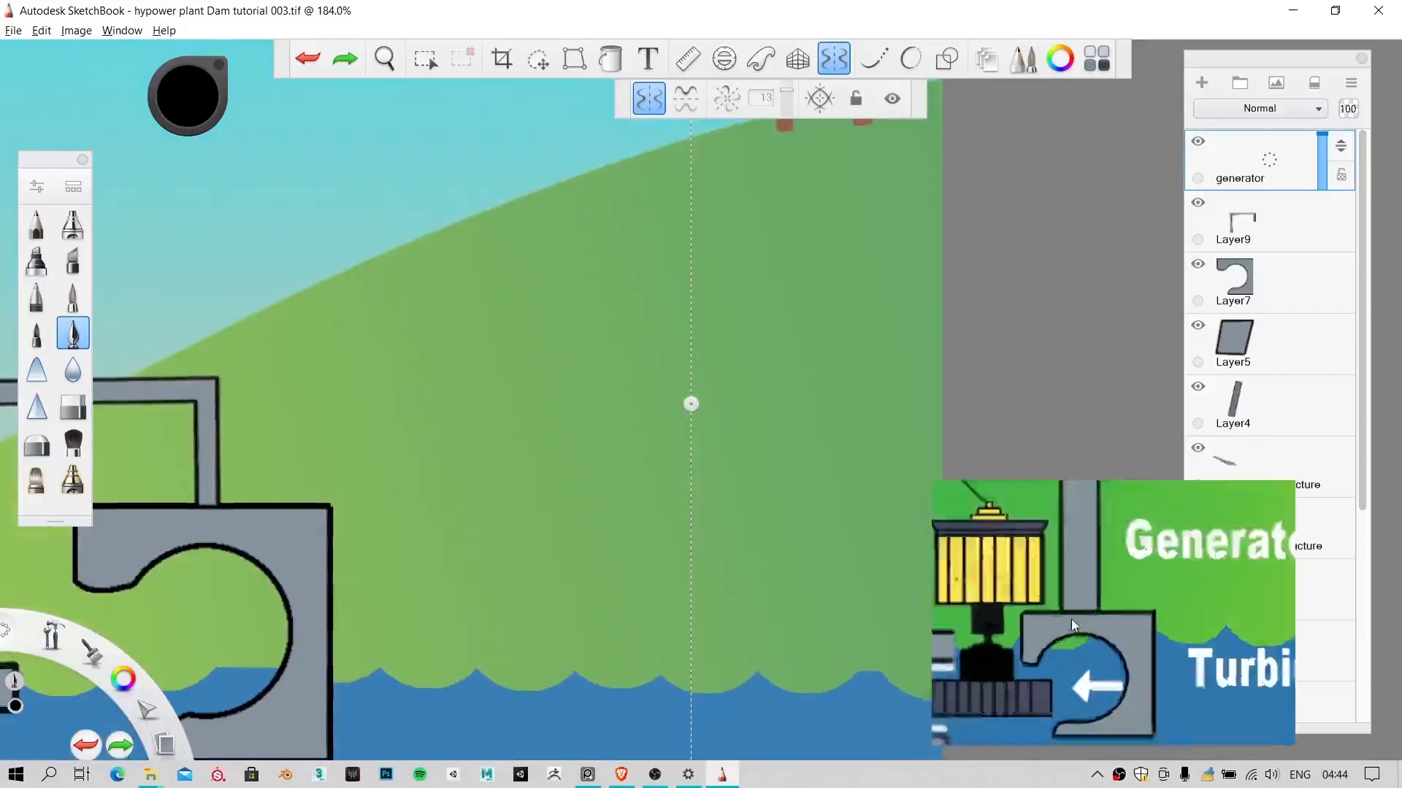
scroll(1071, 619, "up", 3)
left_click_drag(1000, 558, 1117, 573)
scroll(1116, 558, "down", 4)
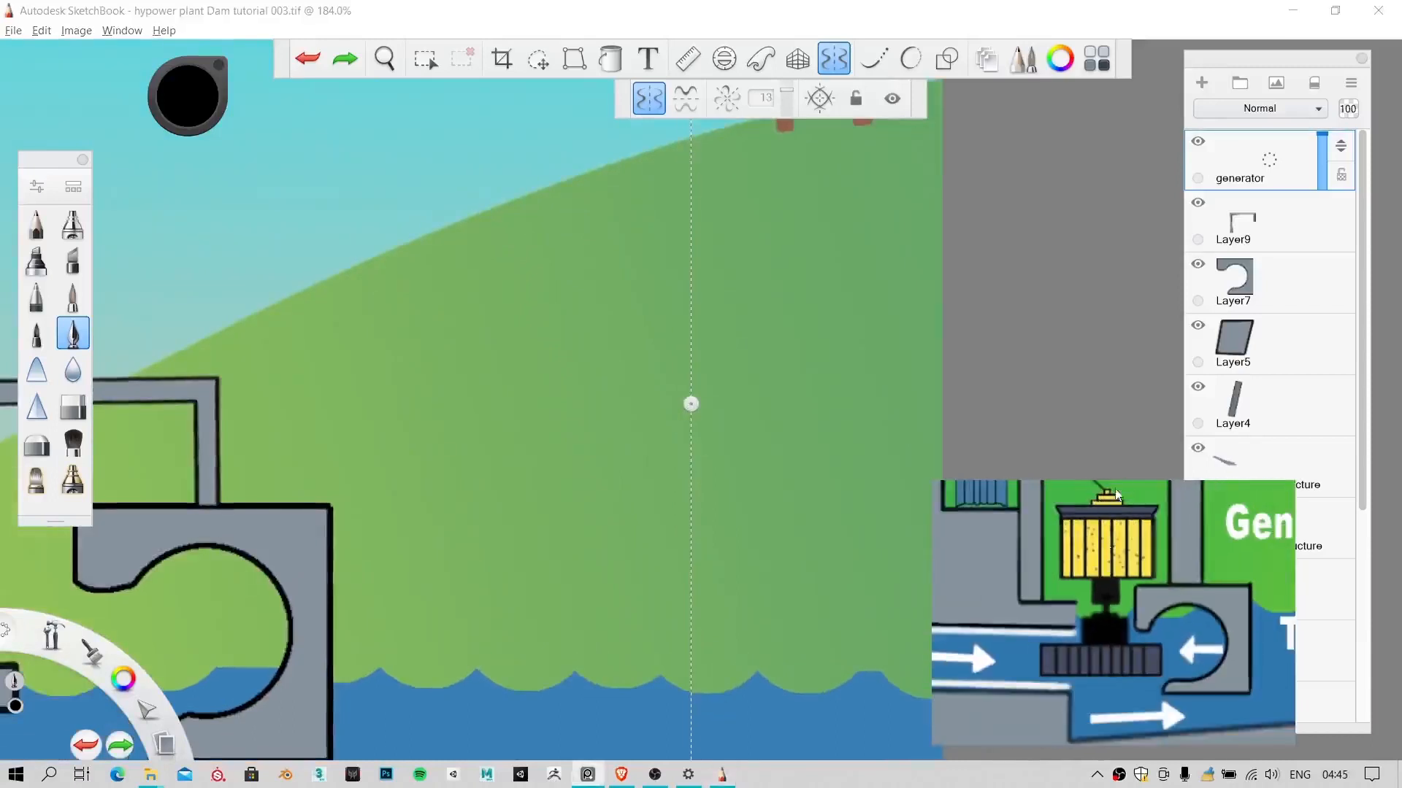
Step: Shift the vertical symmetry axis slightly to the right over the empty hillside and raise its centre handle
scroll(1115, 494, "up", 1)
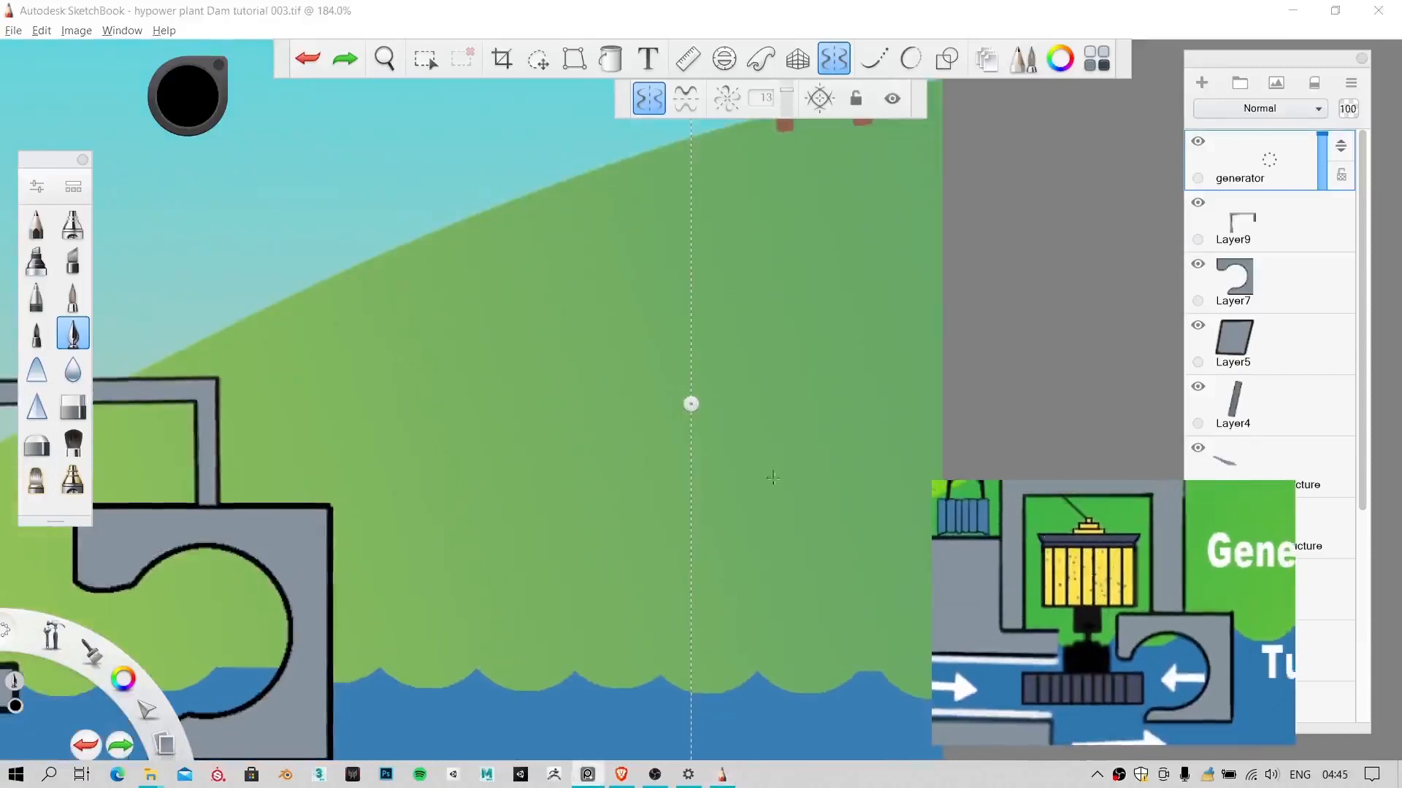
scroll(671, 423, "up", 3)
scroll(719, 360, "down", 1)
scroll(719, 360, "up", 1)
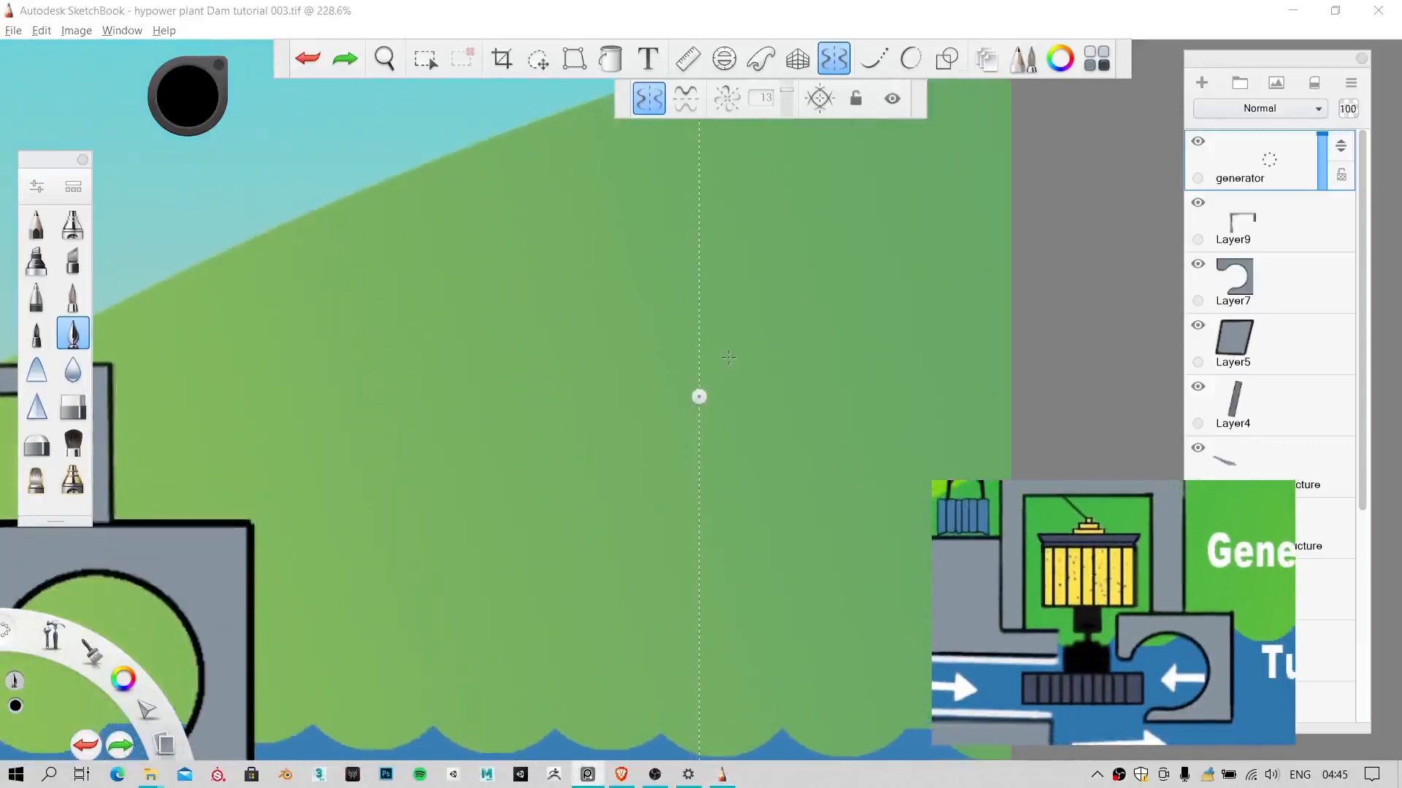
scroll(729, 357, "up", 2)
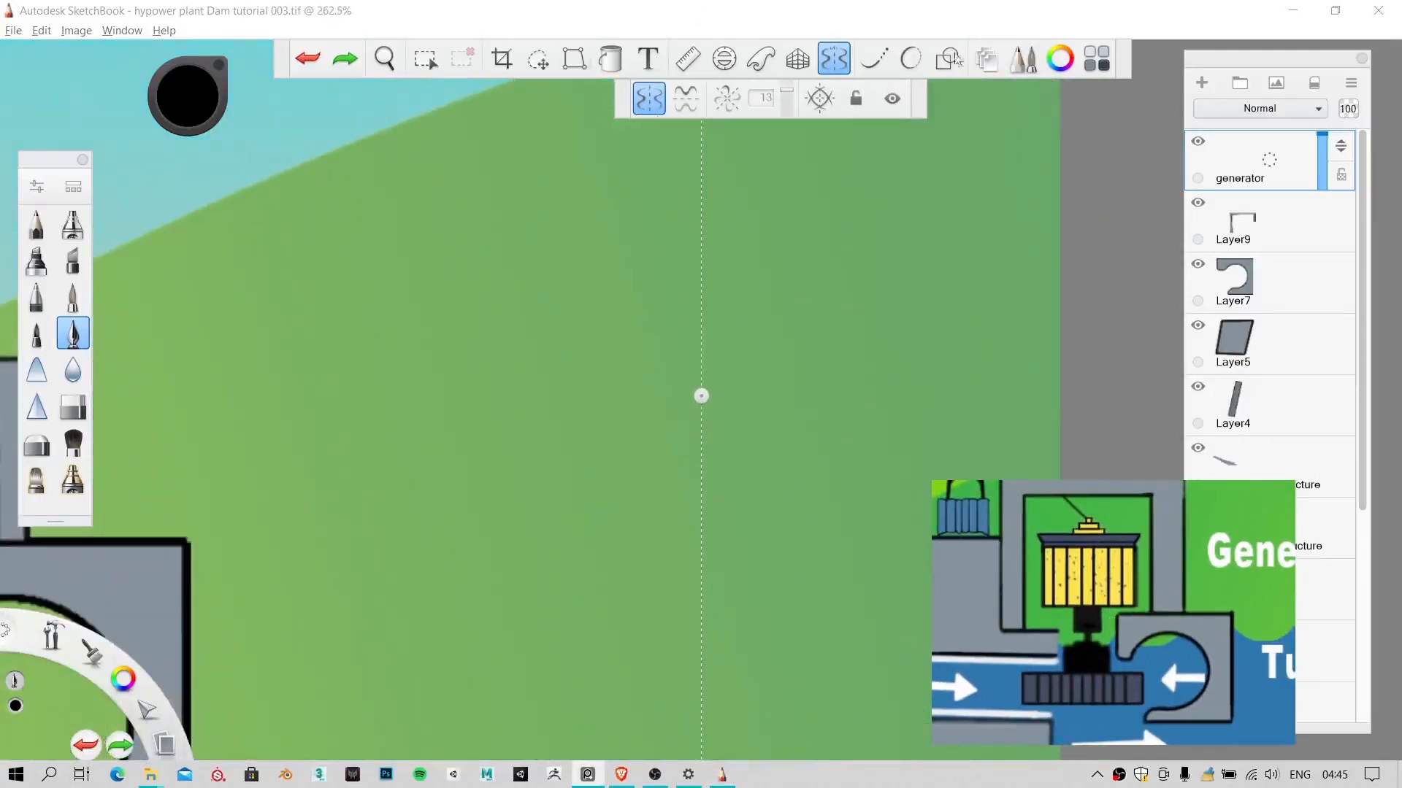
left_click(838, 56)
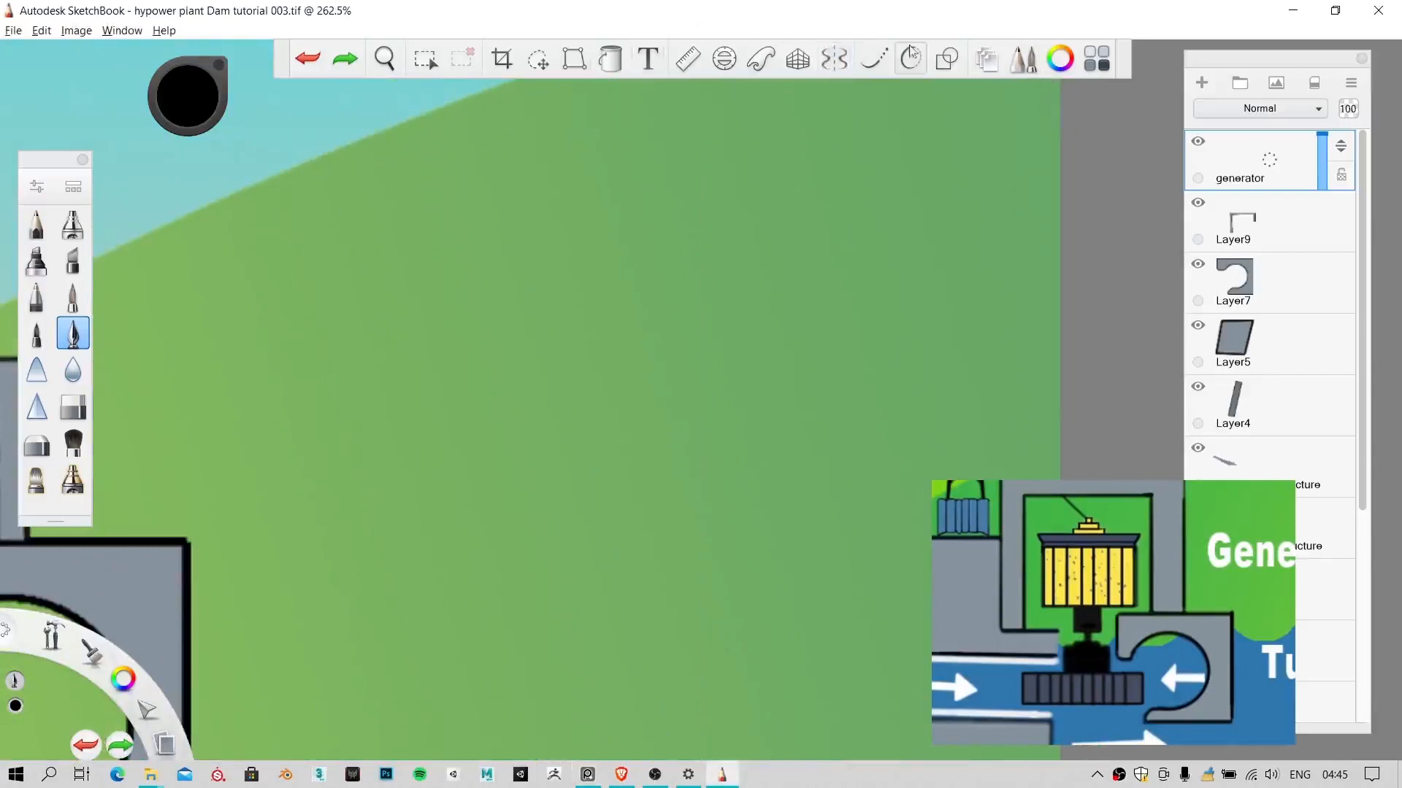
left_click(838, 55)
left_click_drag(701, 395, 712, 351)
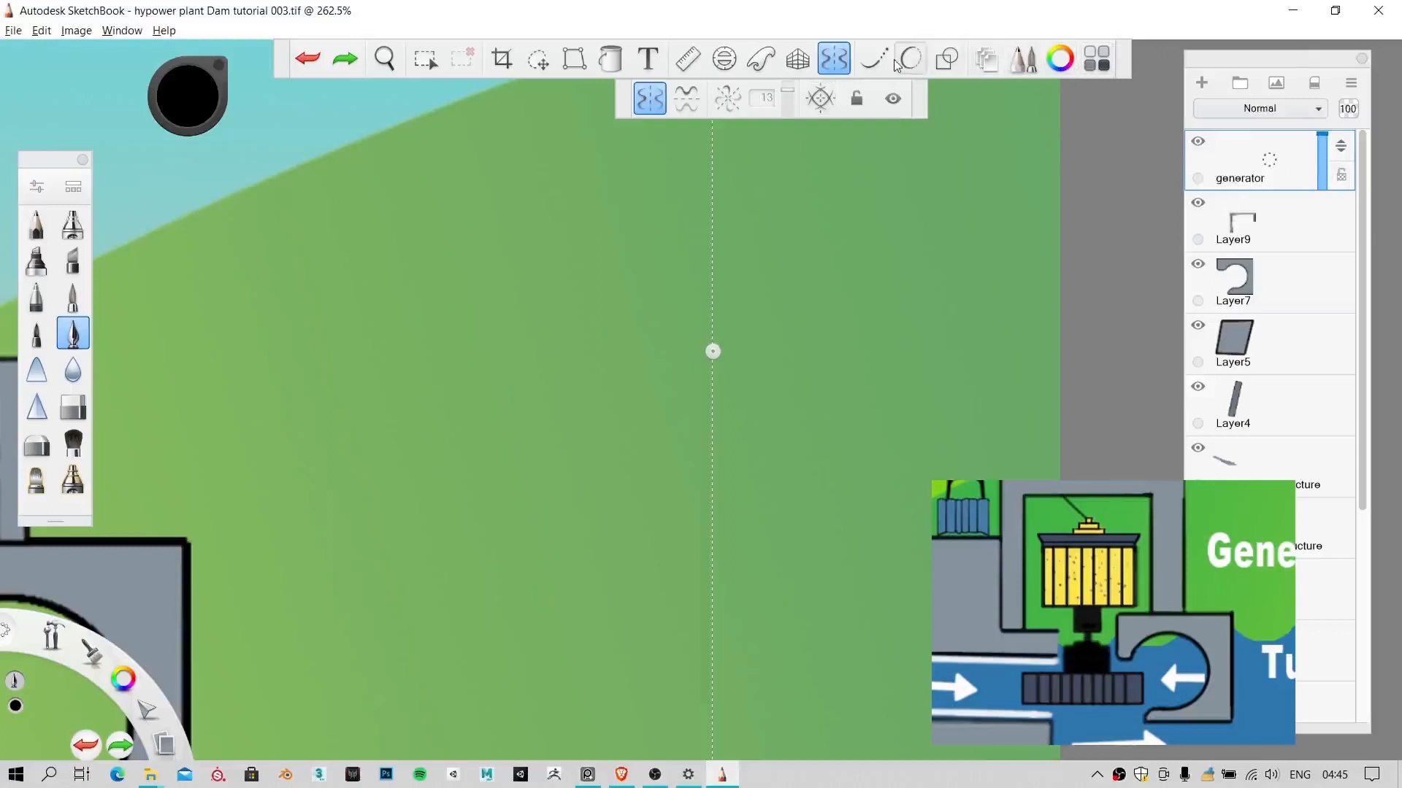
Step: Try to outline the generator body as a symmetric box across the axis with the Polyline tool, and undo it
left_click(942, 61)
left_click(941, 61)
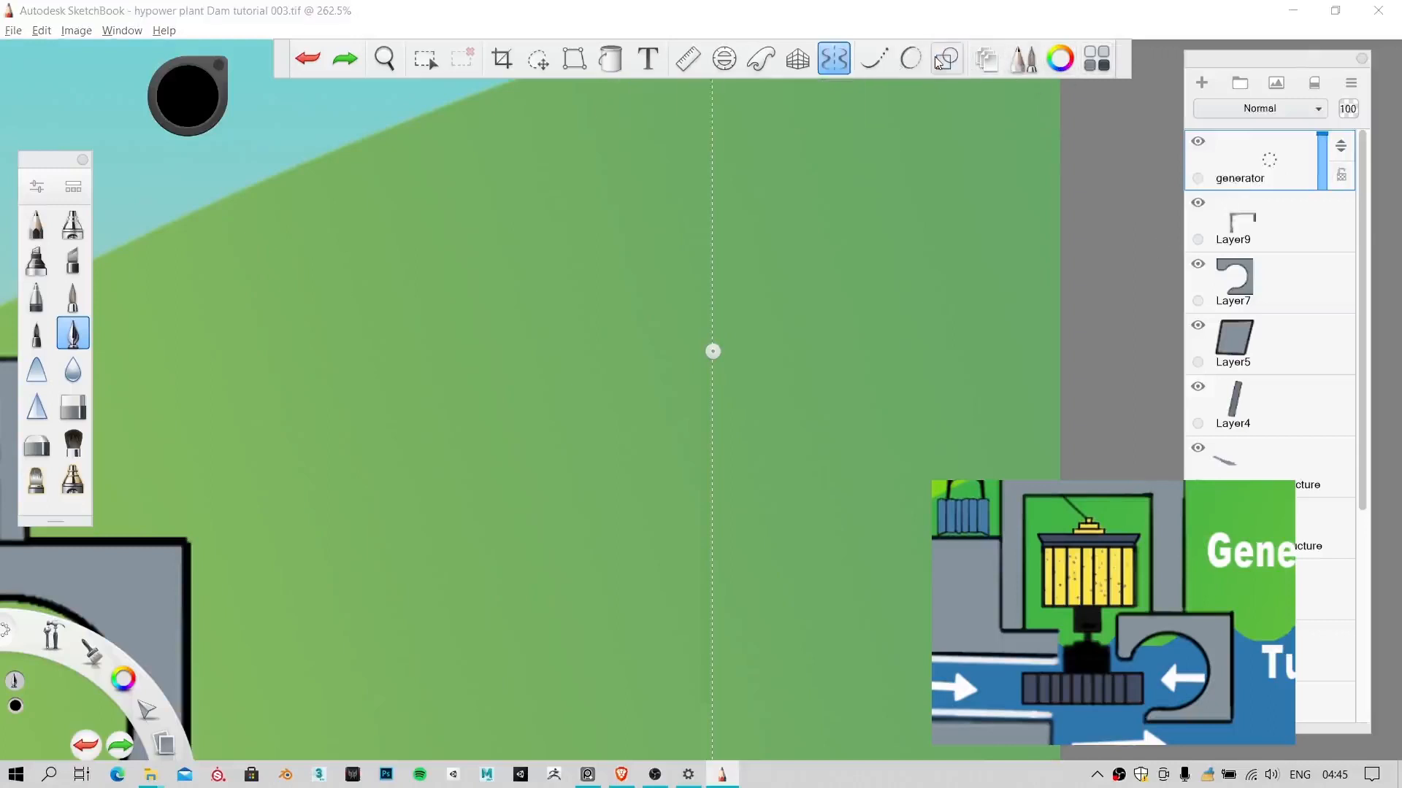
left_click(942, 61)
left_click(760, 98)
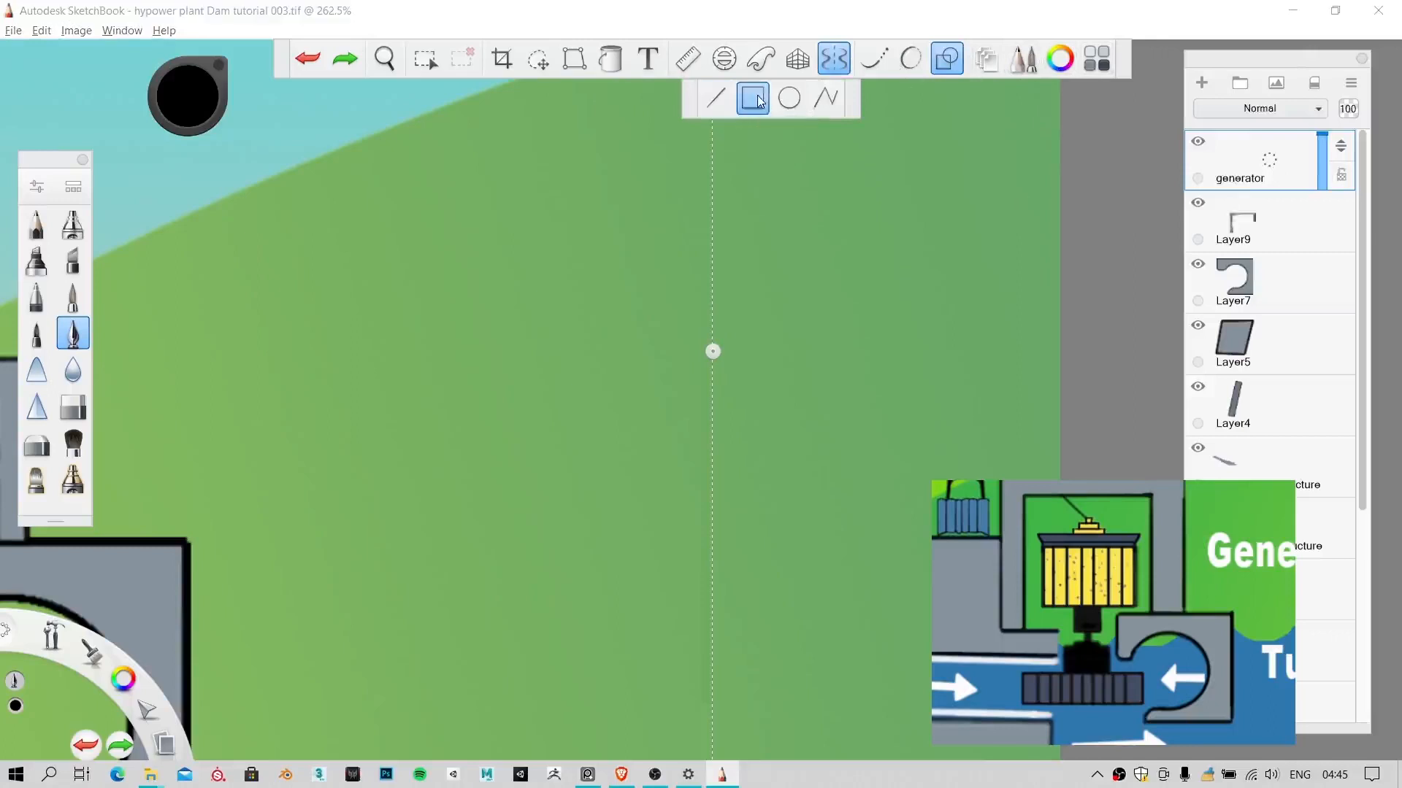
left_click(837, 98)
left_click(716, 98)
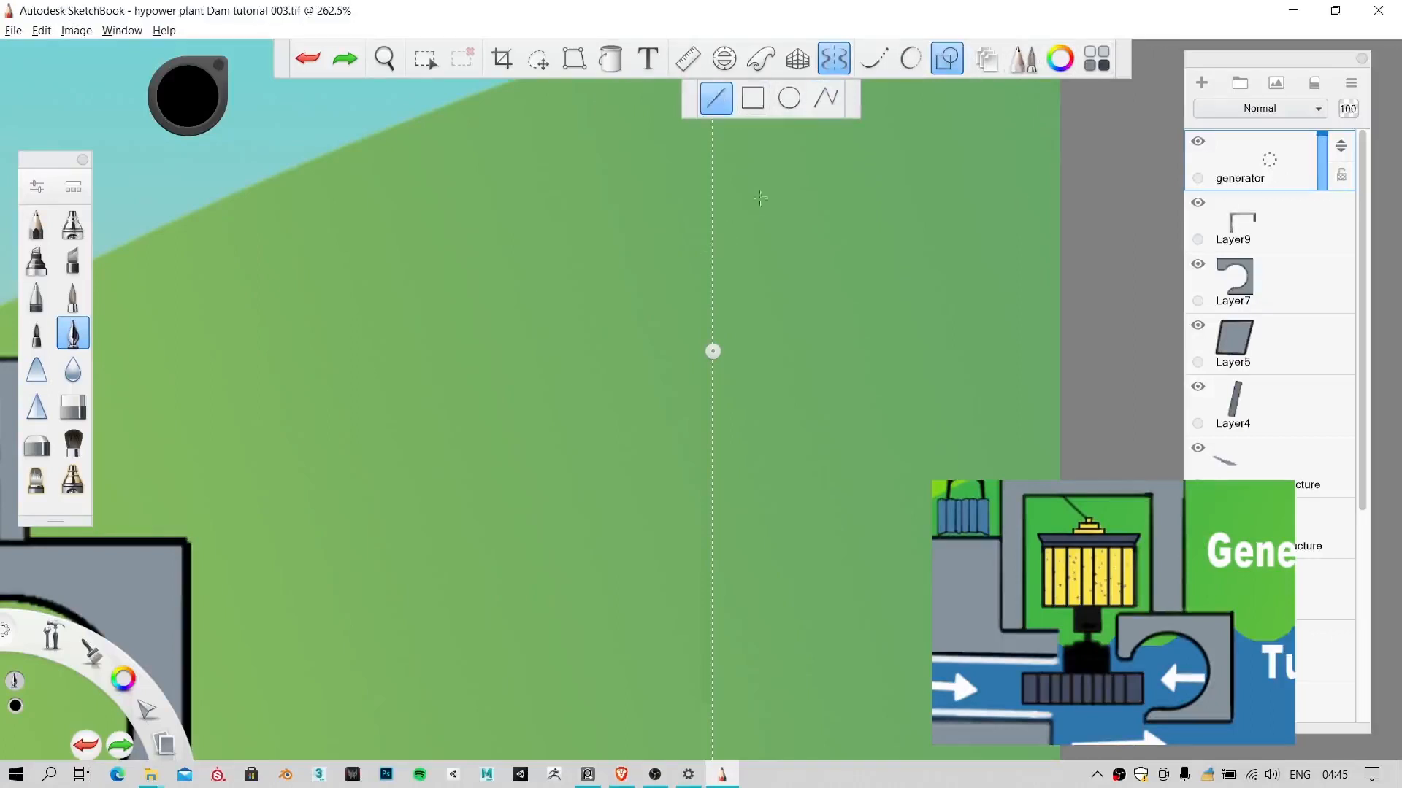
left_click(826, 98)
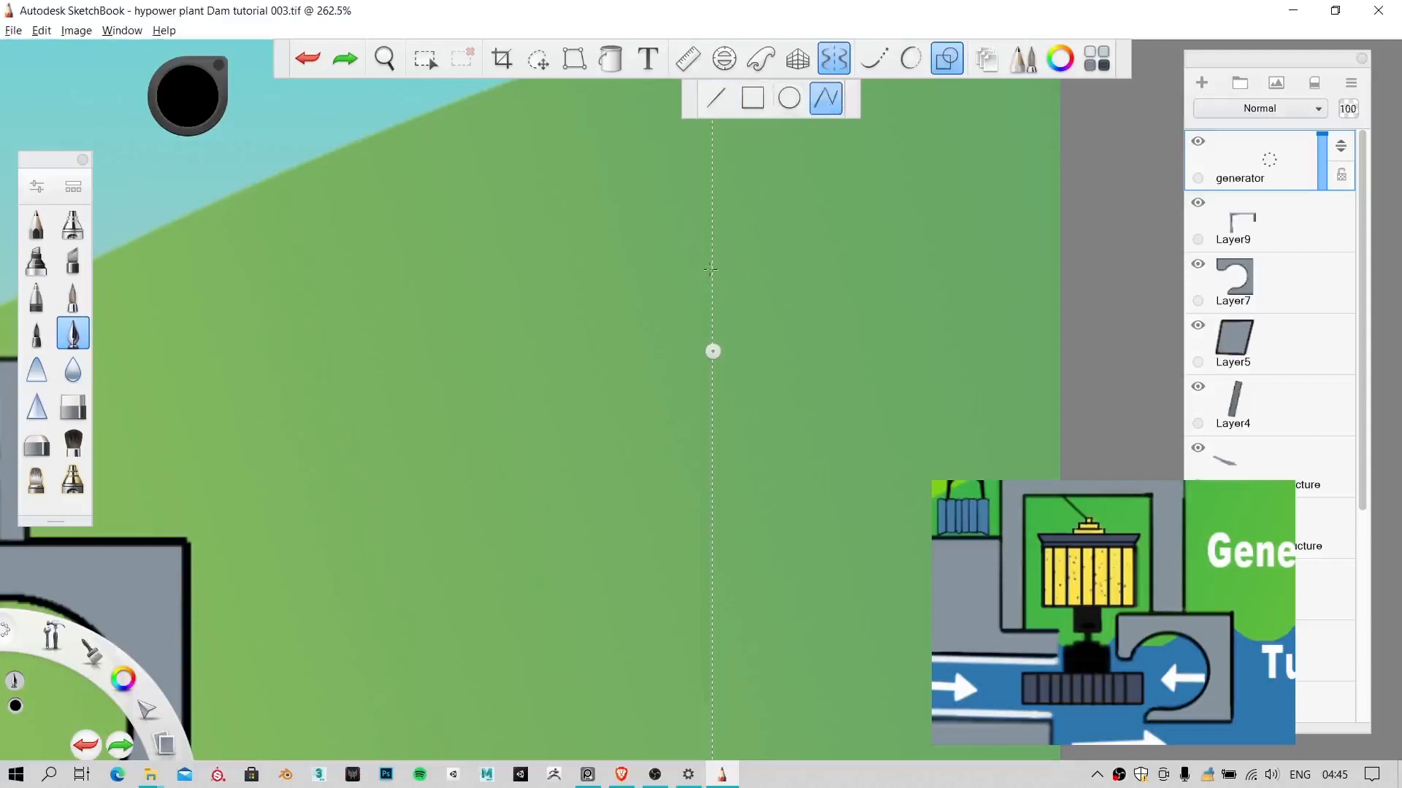
left_click(589, 269)
double_click(712, 378)
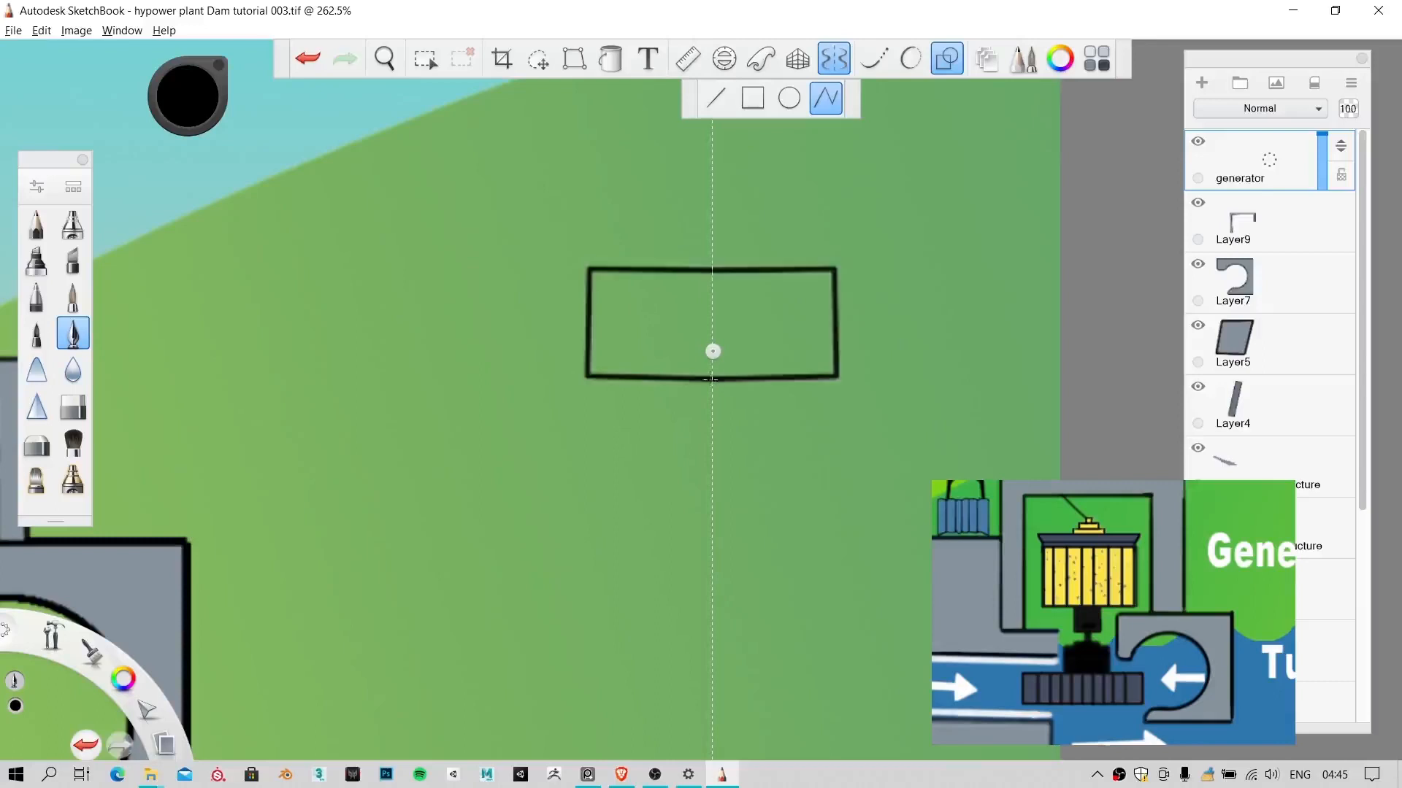
key("ctrl+z")
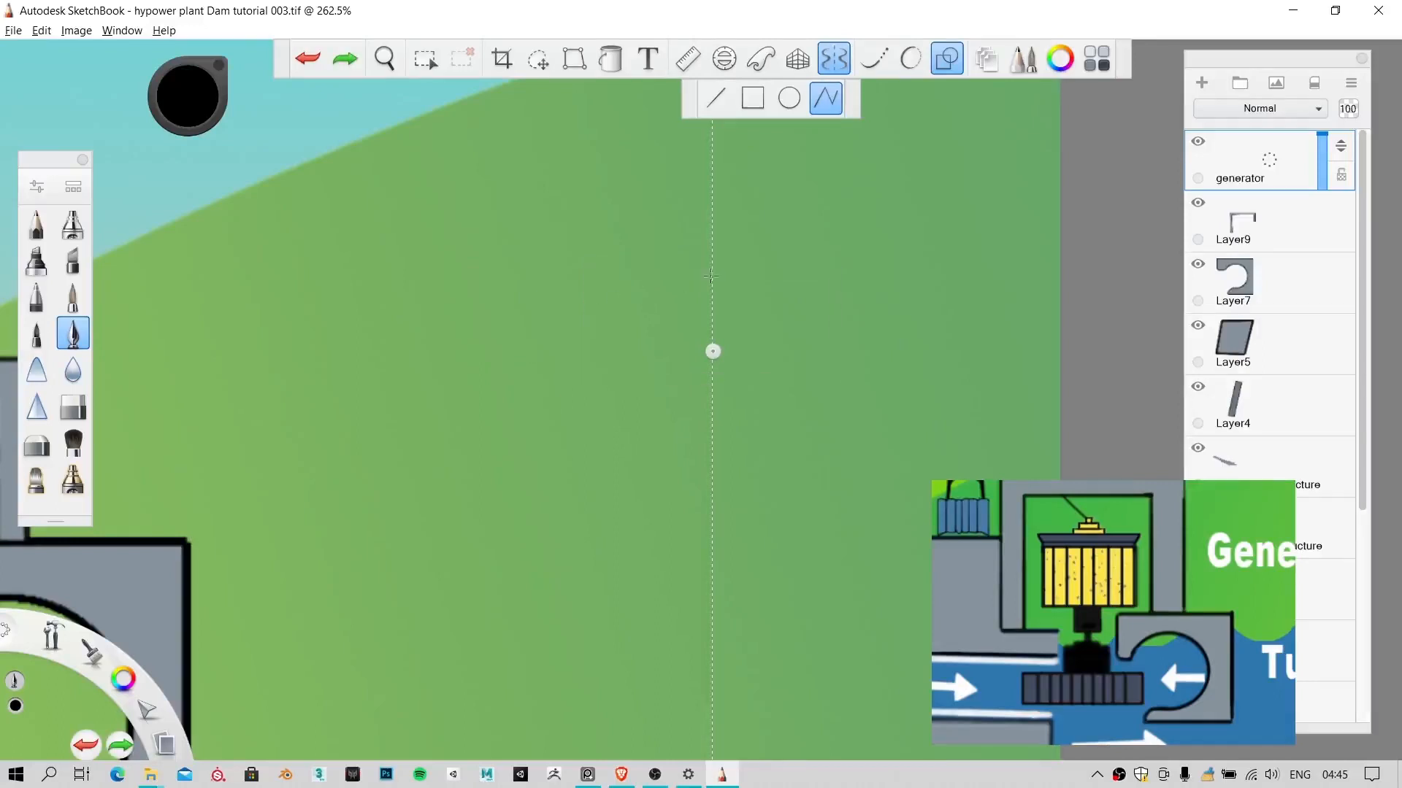
Step: Draw a rectangle from the symmetry axis outward with the Rectangle tool so its mirrored copy completes the generator body
left_click(743, 110)
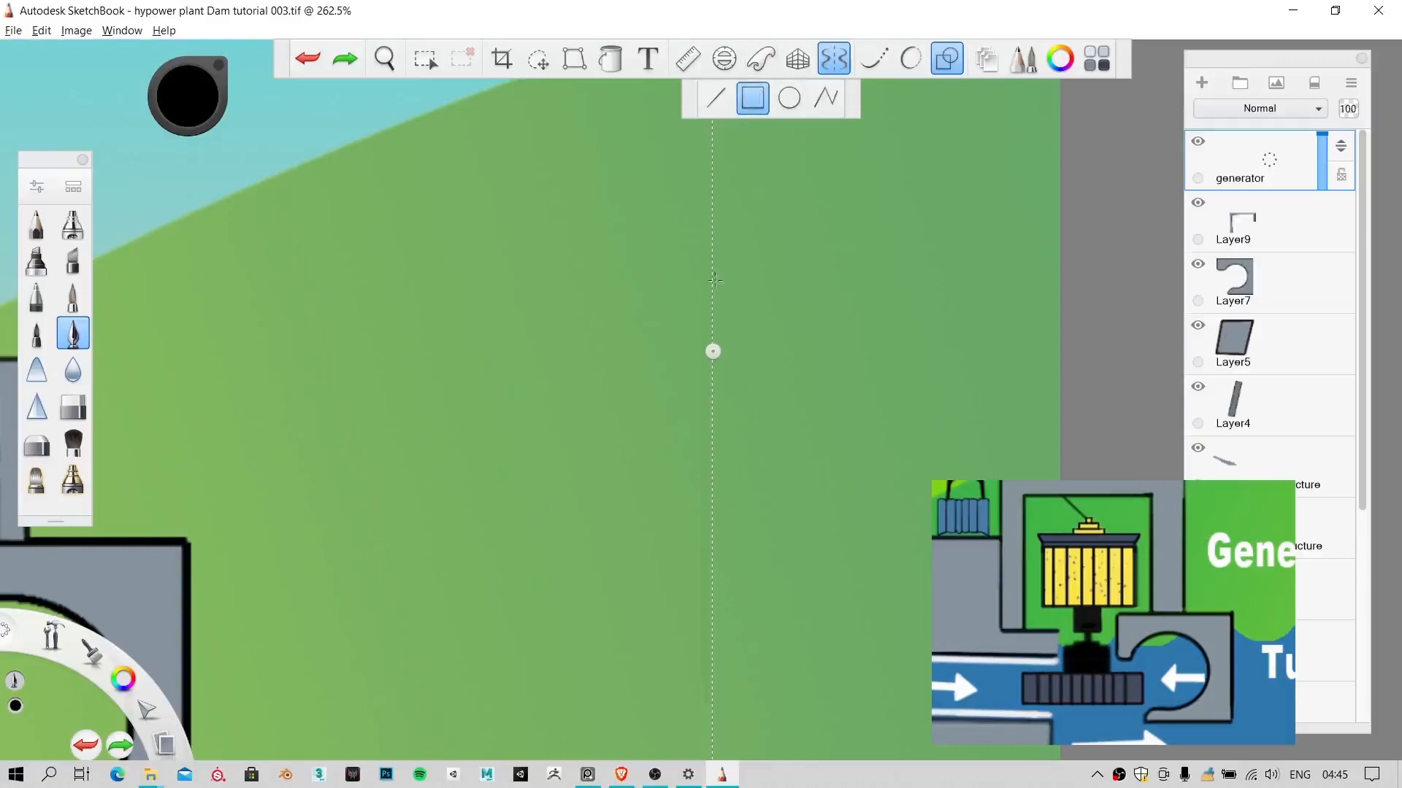
left_click_drag(712, 281, 576, 387)
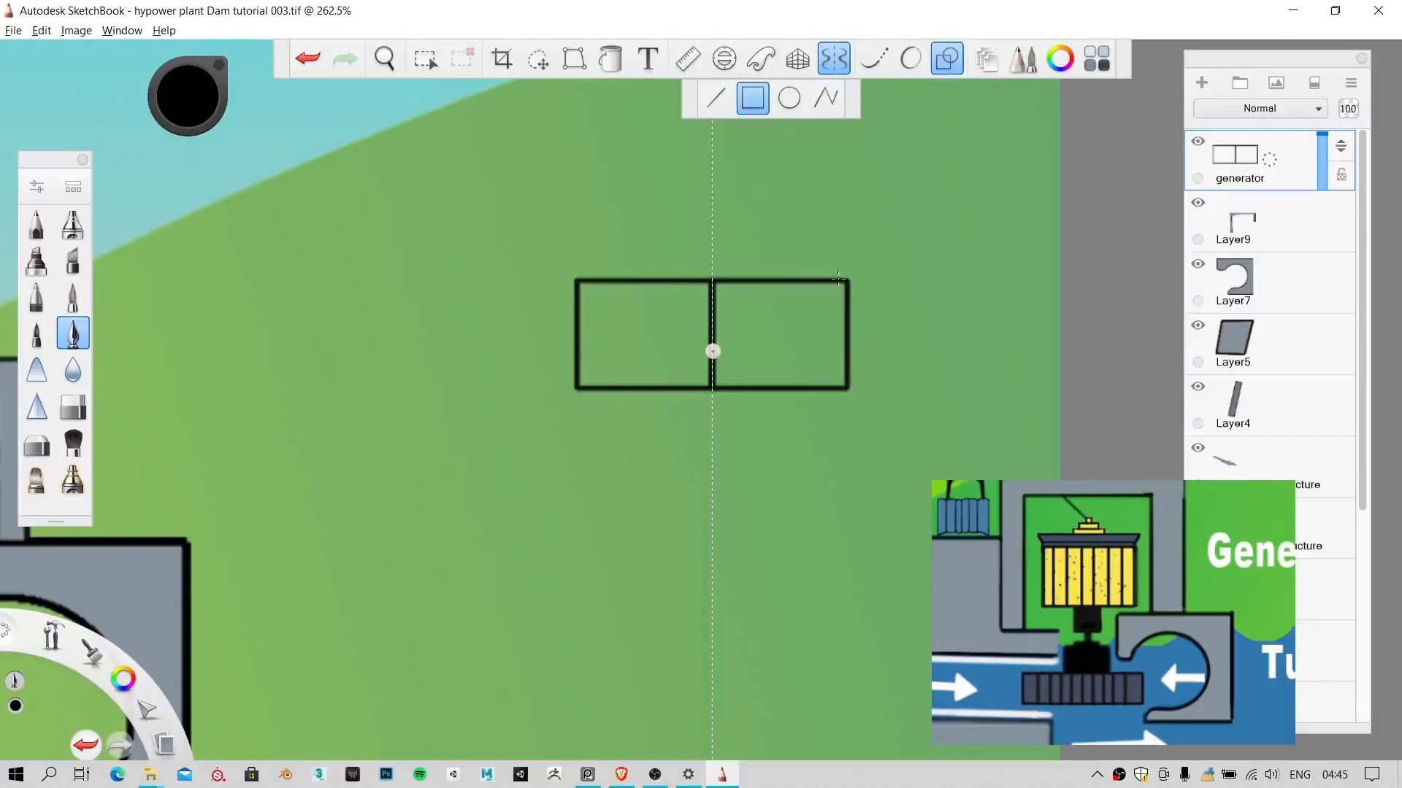
key("ctrl+z")
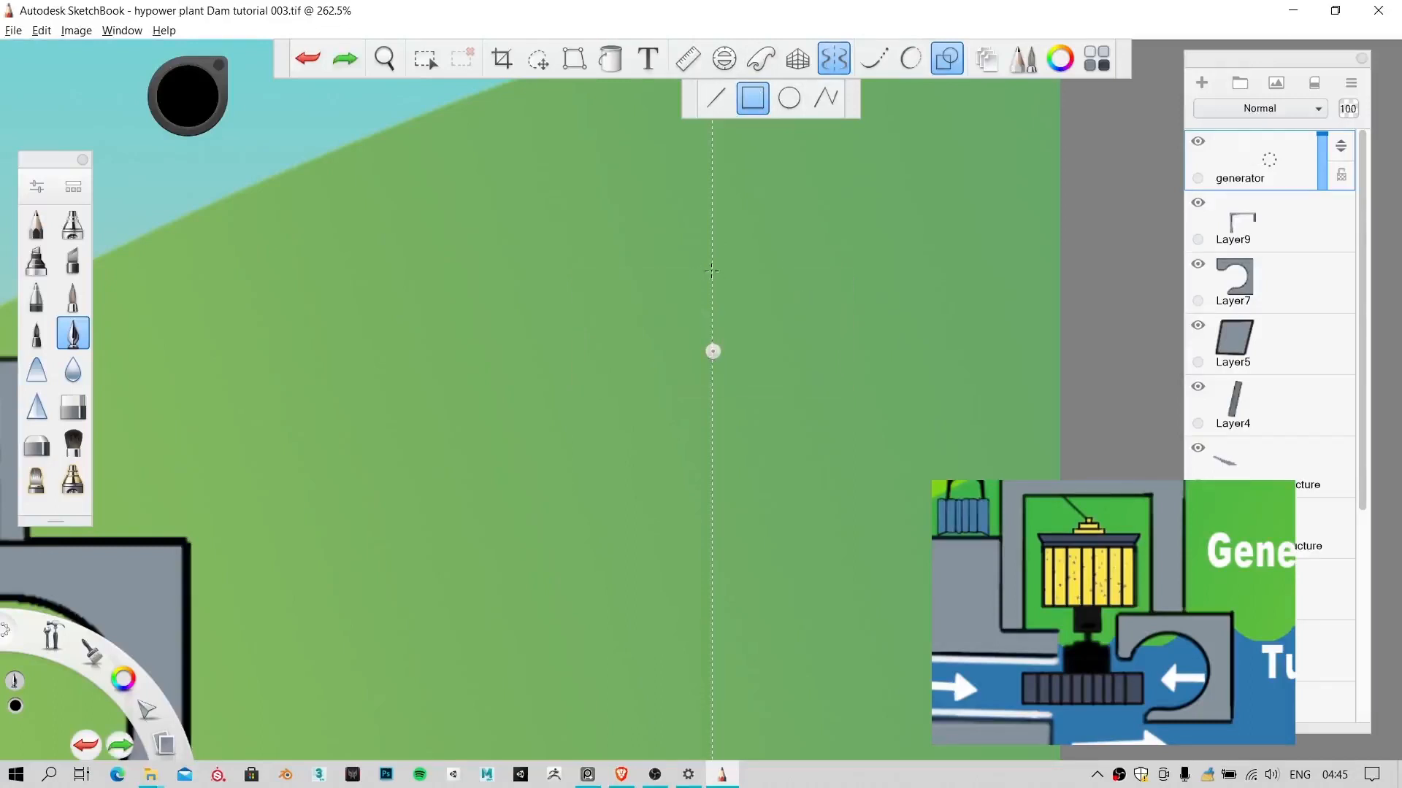
left_click_drag(692, 372, 551, 424)
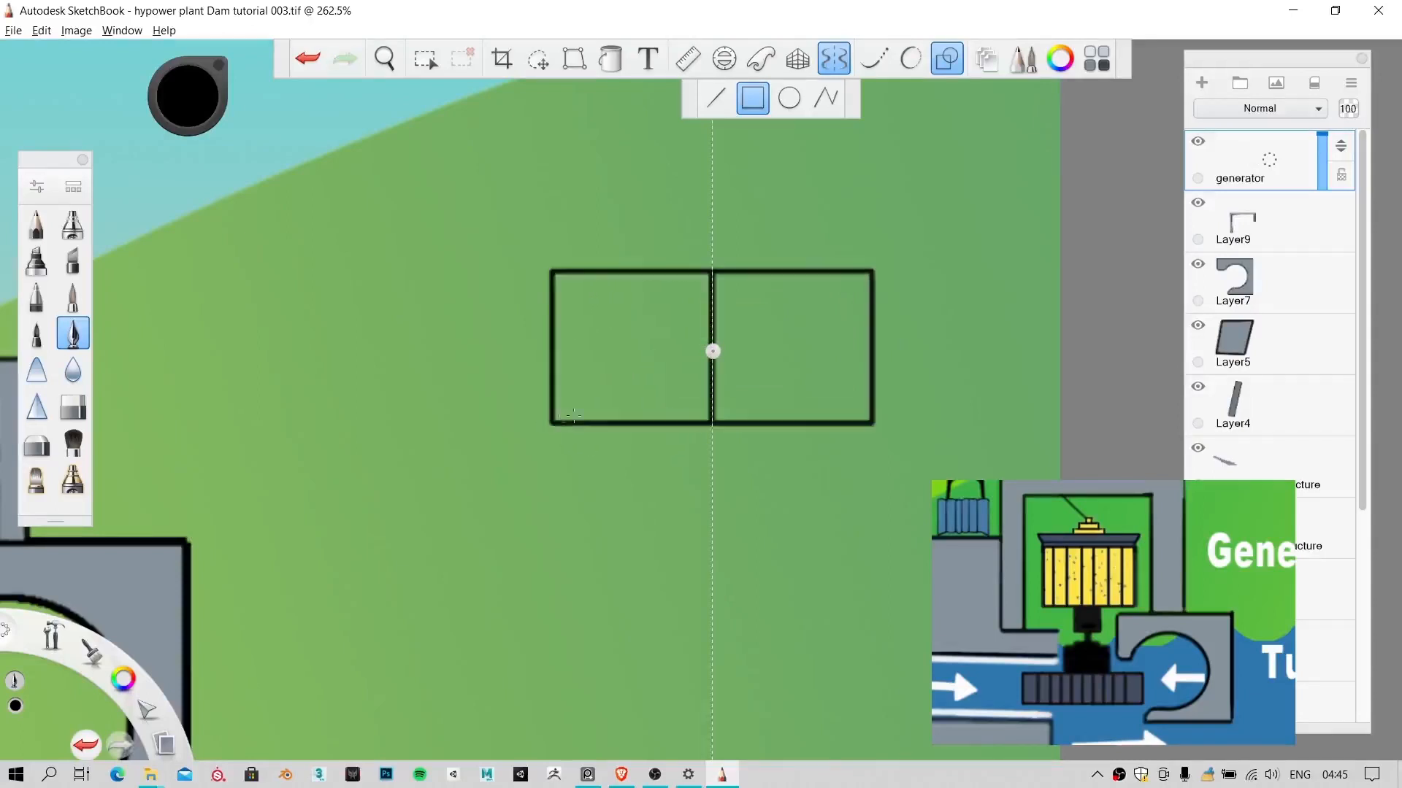
Step: Narrow the generator body outline horizontally with the Transform tool while keeping its height
scroll(772, 229, "up", 3)
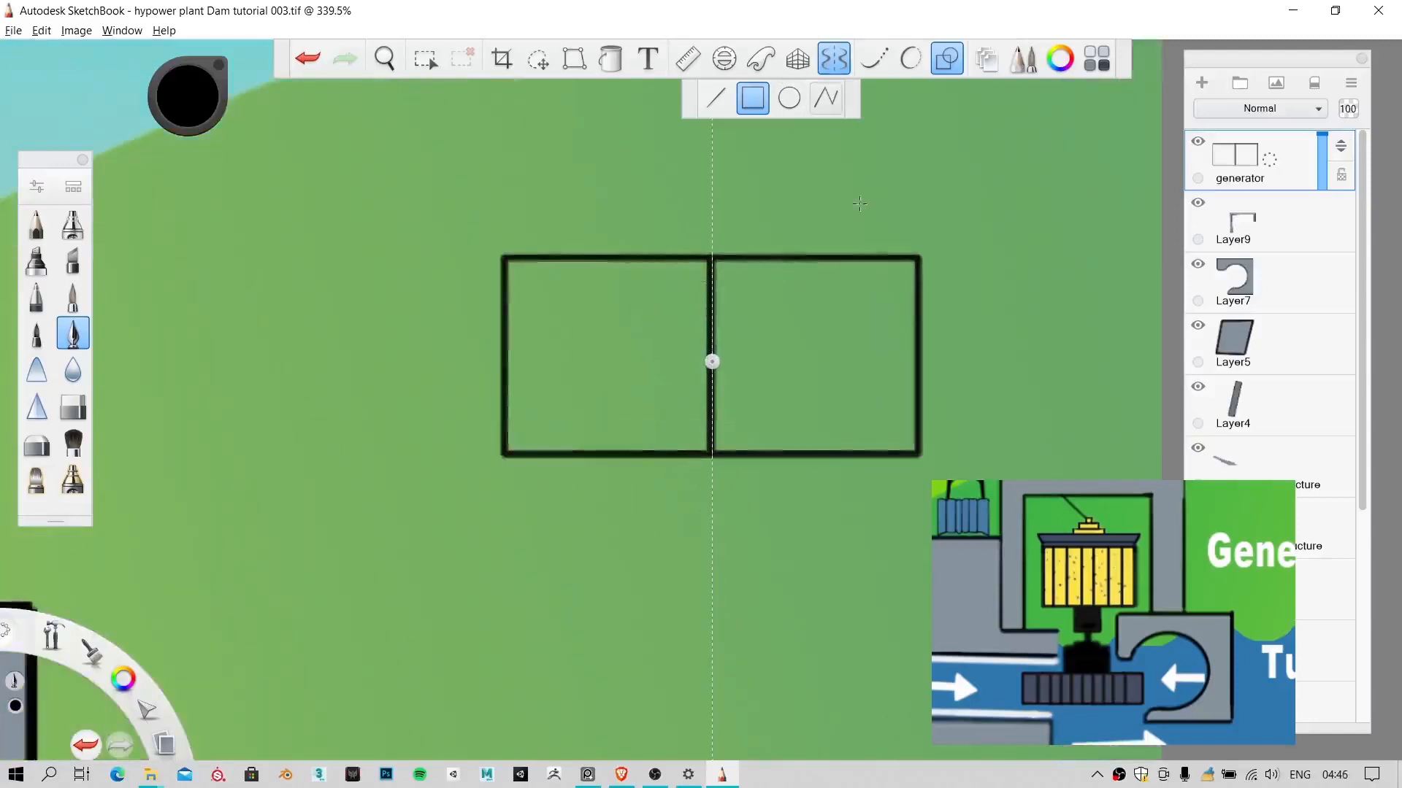
scroll(859, 203, "up", 2)
left_click(715, 97)
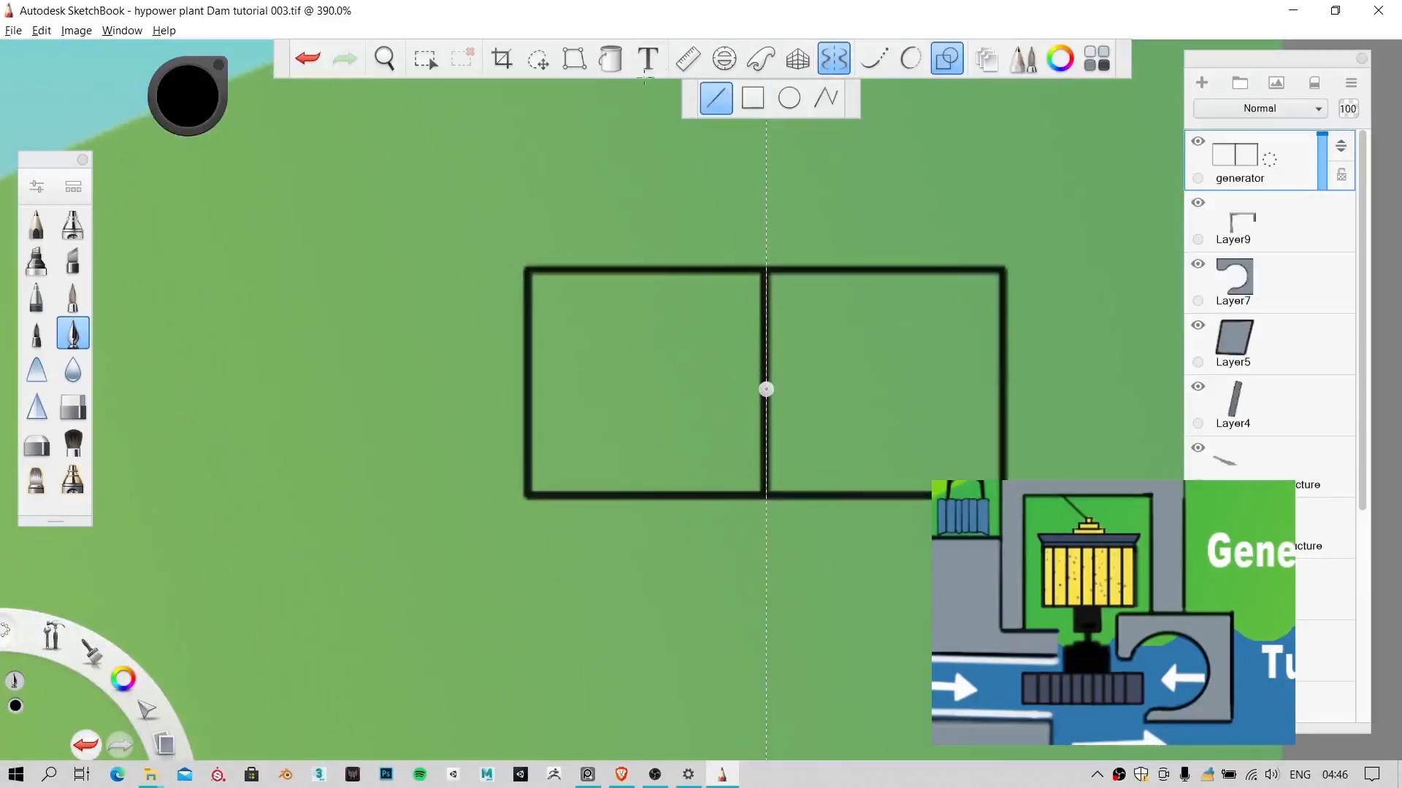
left_click(538, 59)
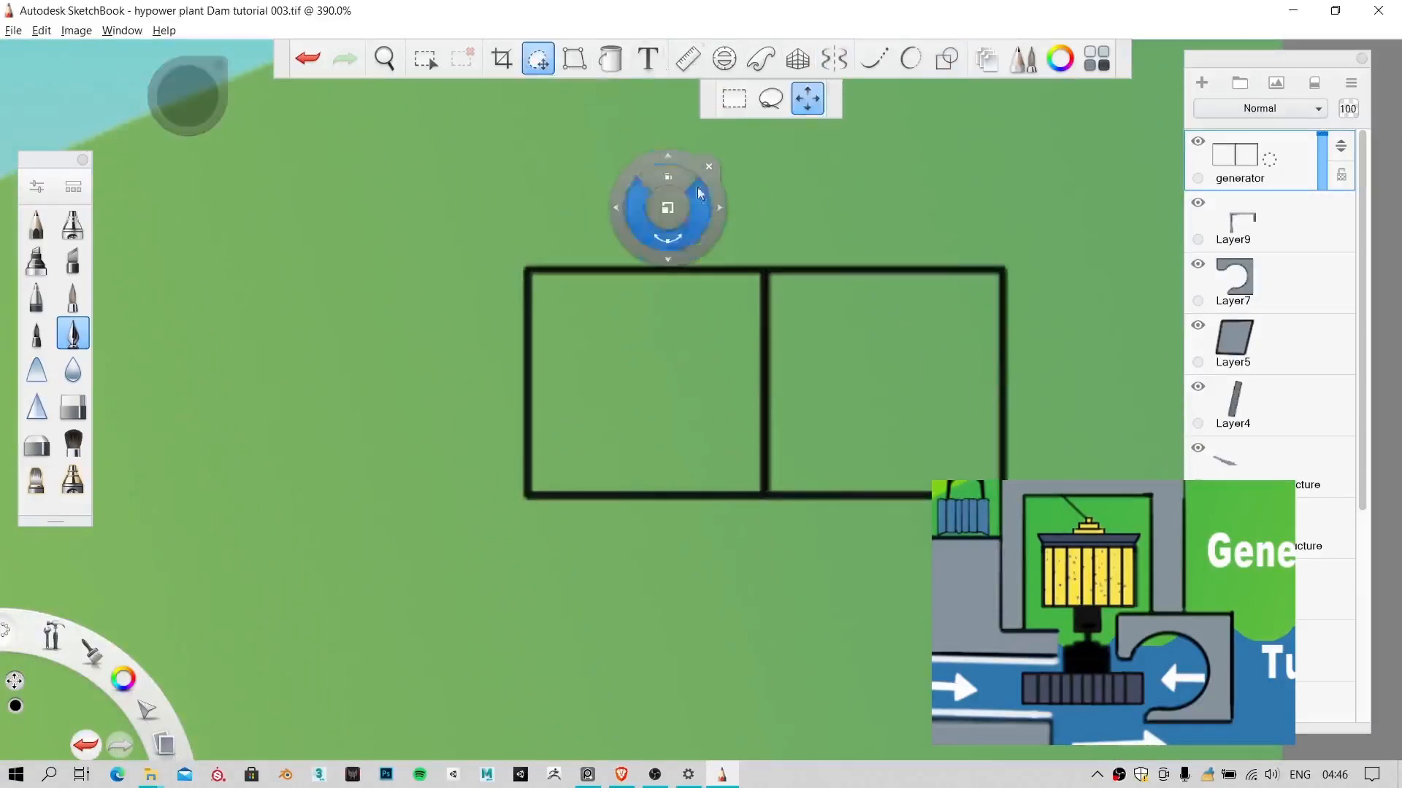
left_click_drag(670, 176, 657, 176)
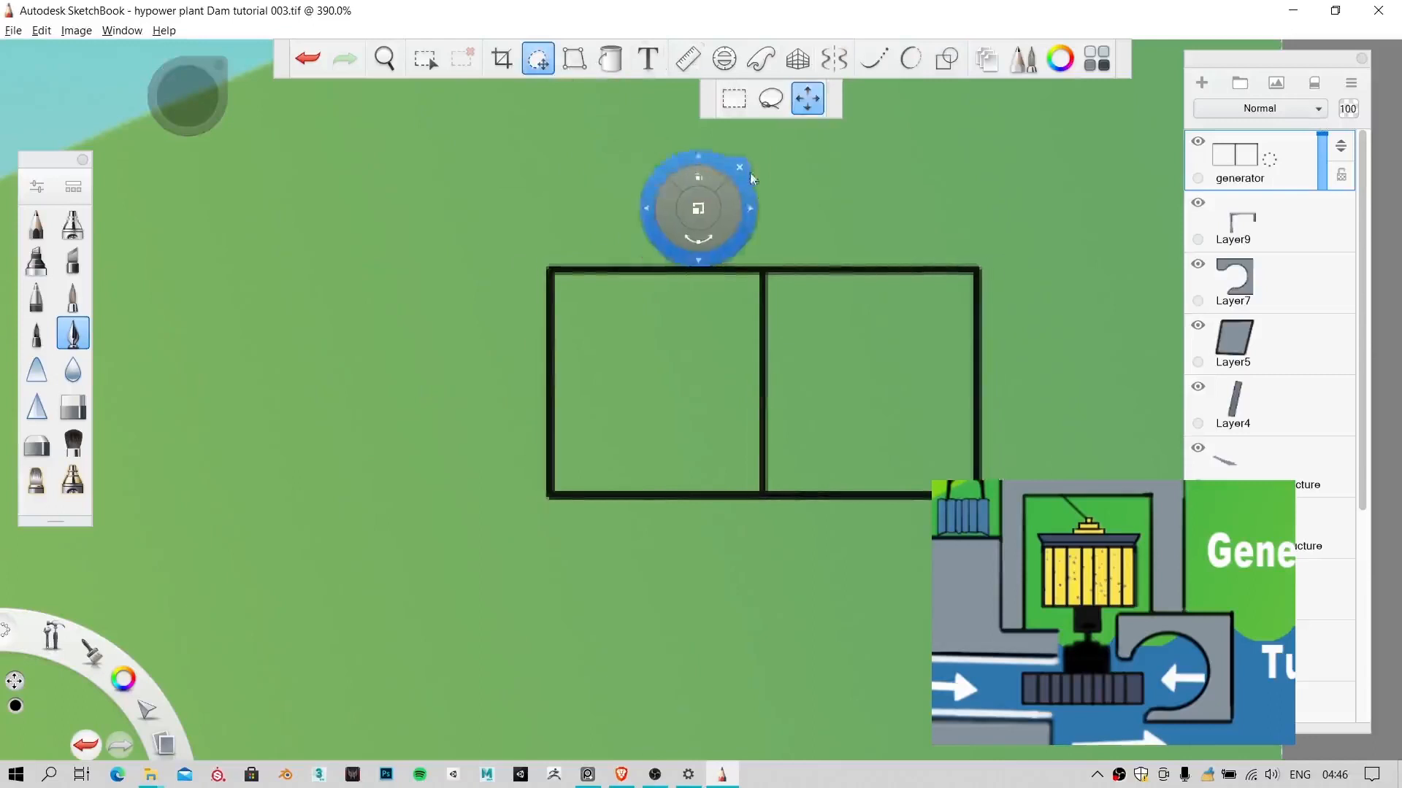
left_click(740, 168)
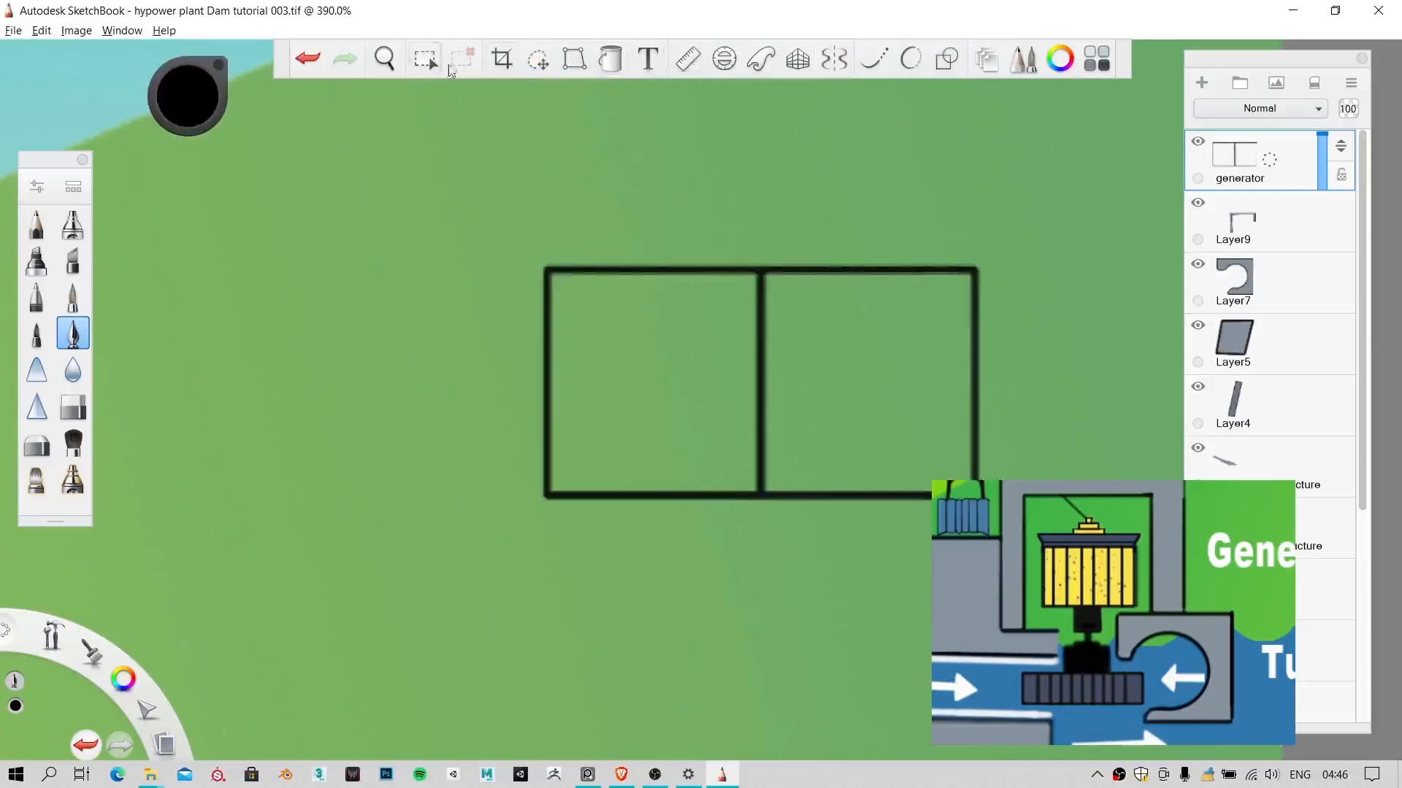
Step: Erase the vertical dividing line in the middle of the generator body, leaving one open rectangle
key("e")
mouse_move(761, 282)
left_mouse_down()
mouse_move(766, 449)
mouse_move(765, 354)
left_mouse_up()
left_click_drag(751, 298, 772, 404)
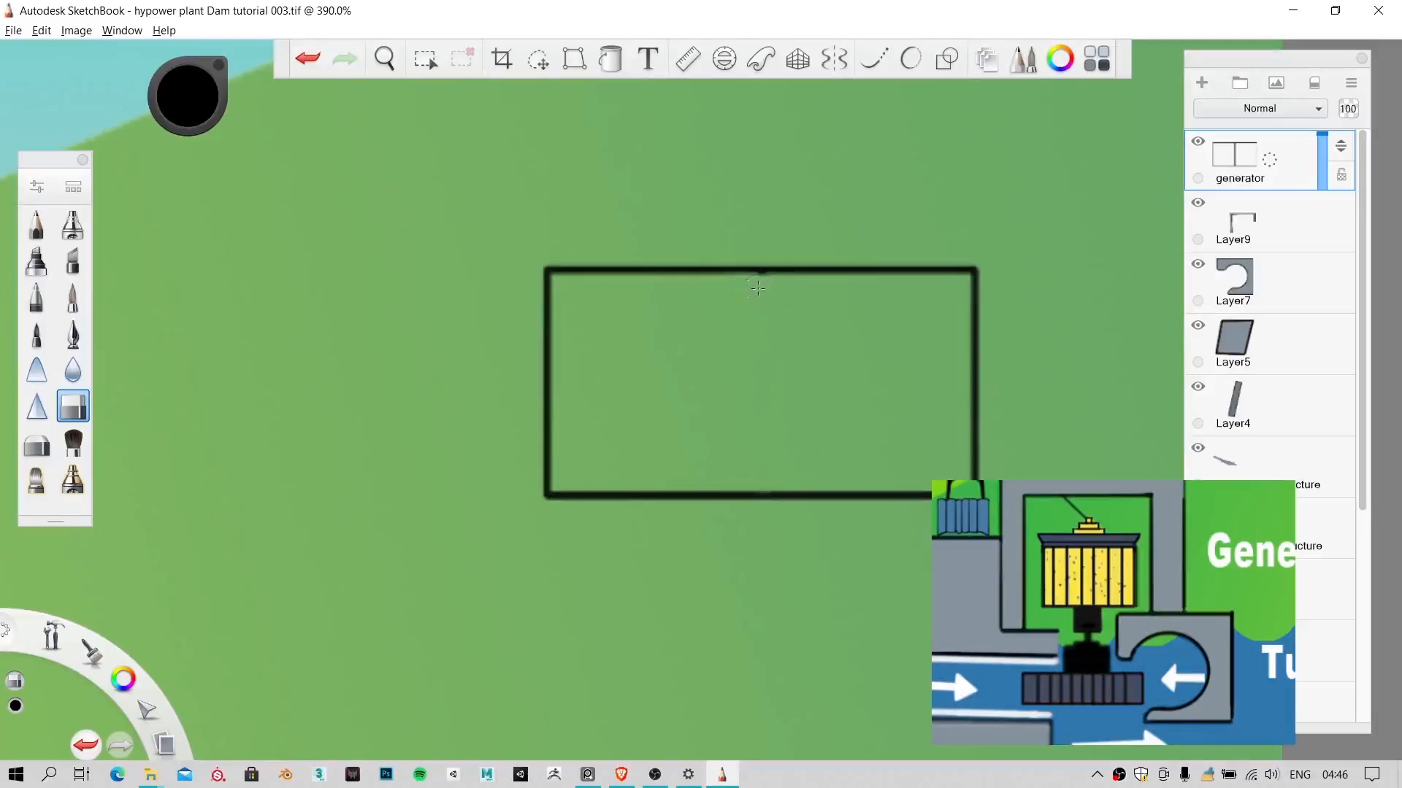
scroll(801, 321, "down", 2)
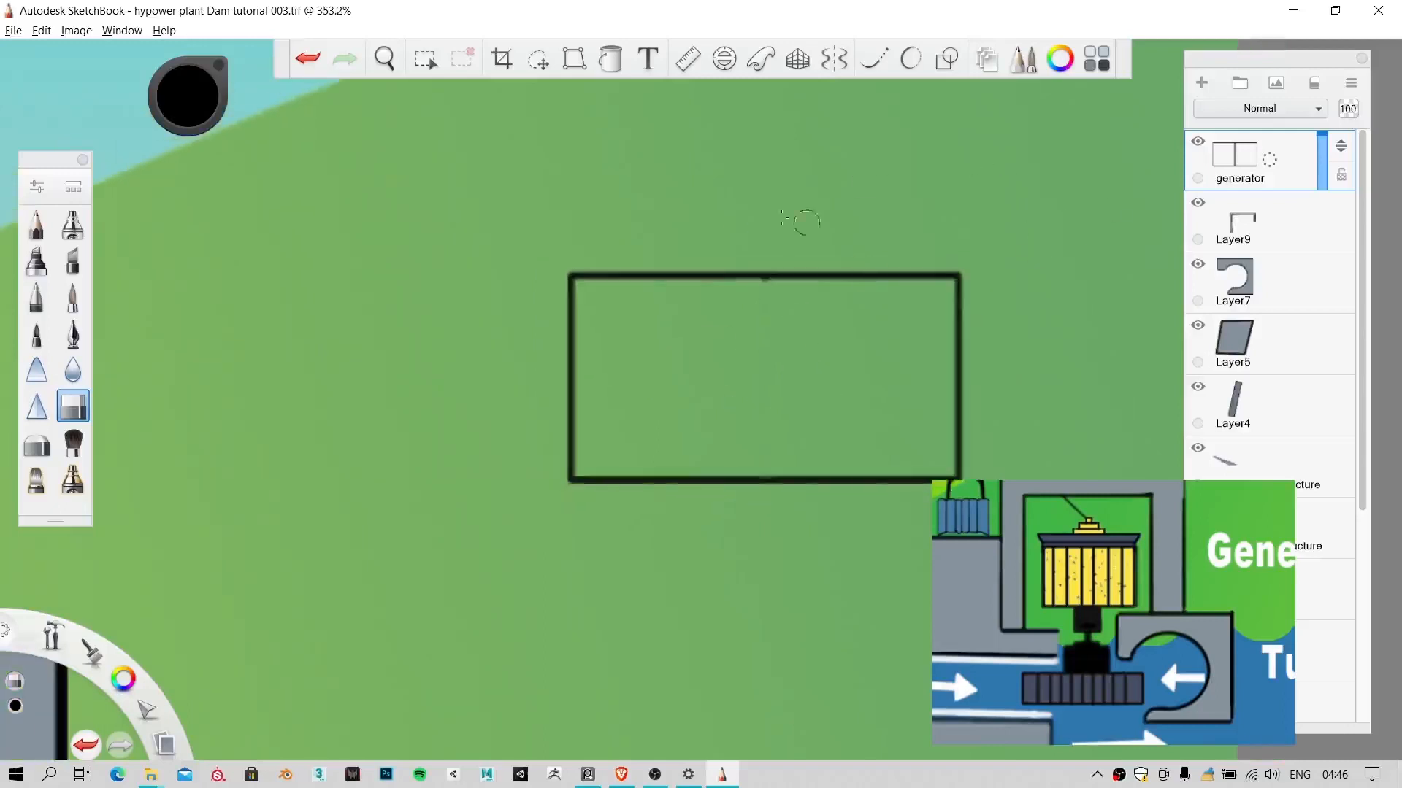
Step: Turn vertical symmetry back on and set up the Inking Pen for drawing straight lines
left_click(833, 63)
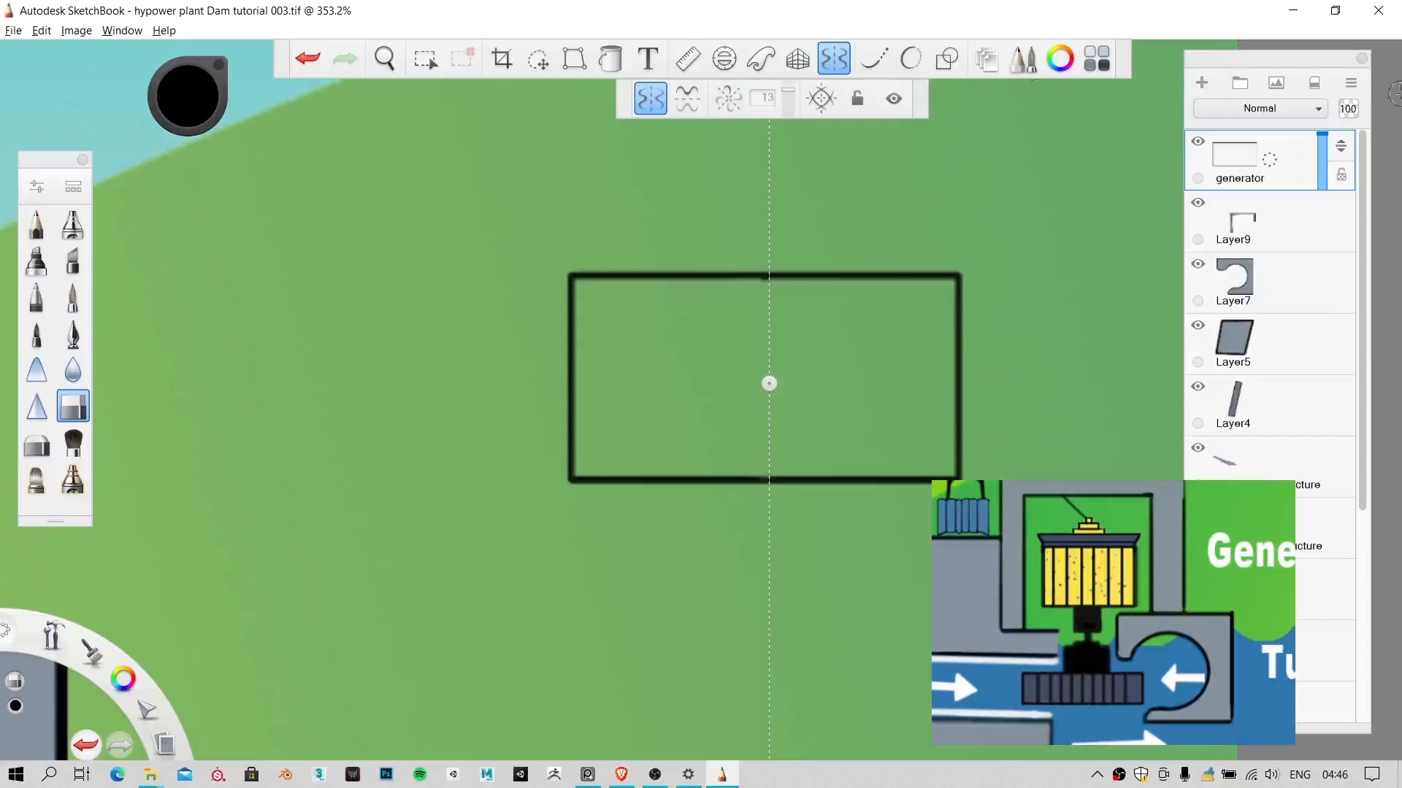
left_click(941, 61)
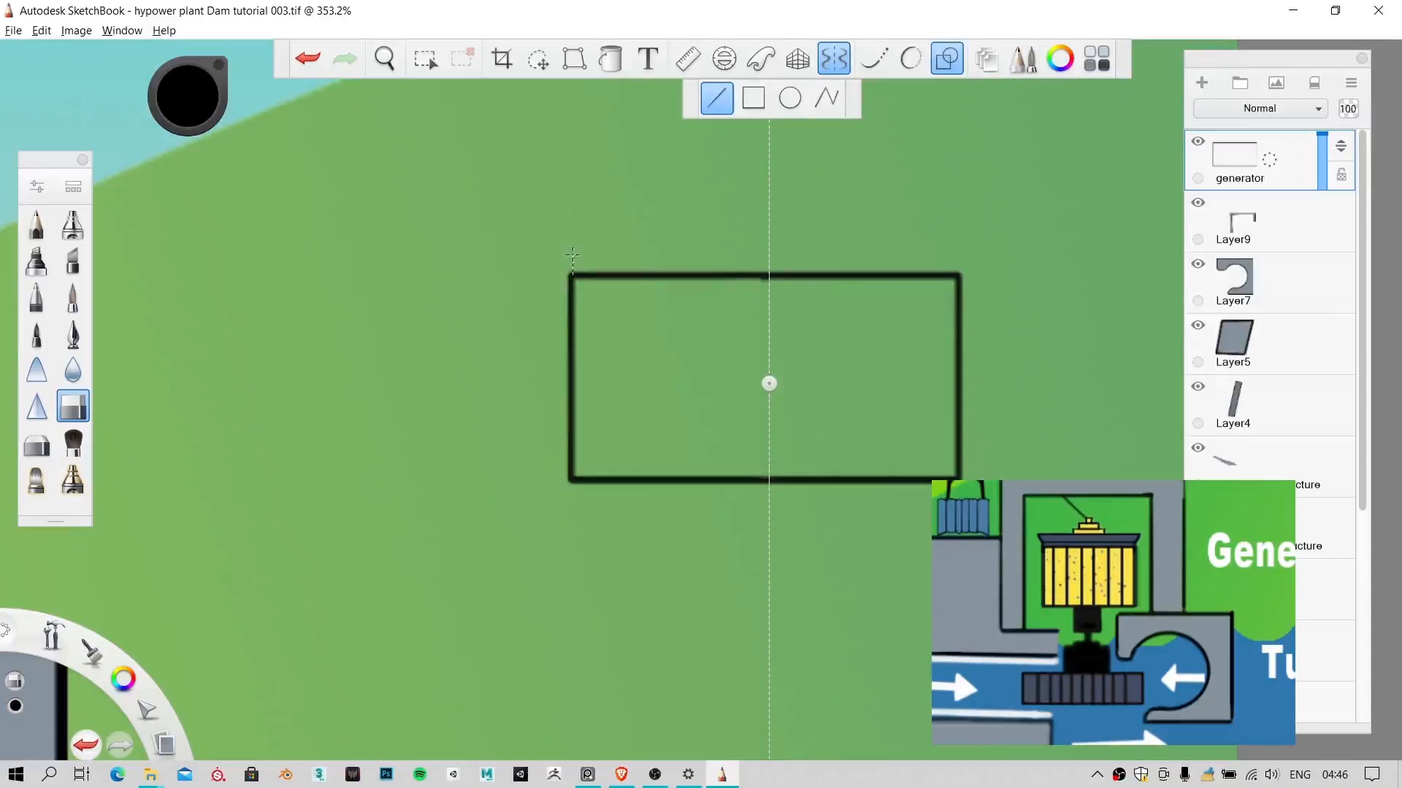
key("ctrl+z")
left_click(73, 333)
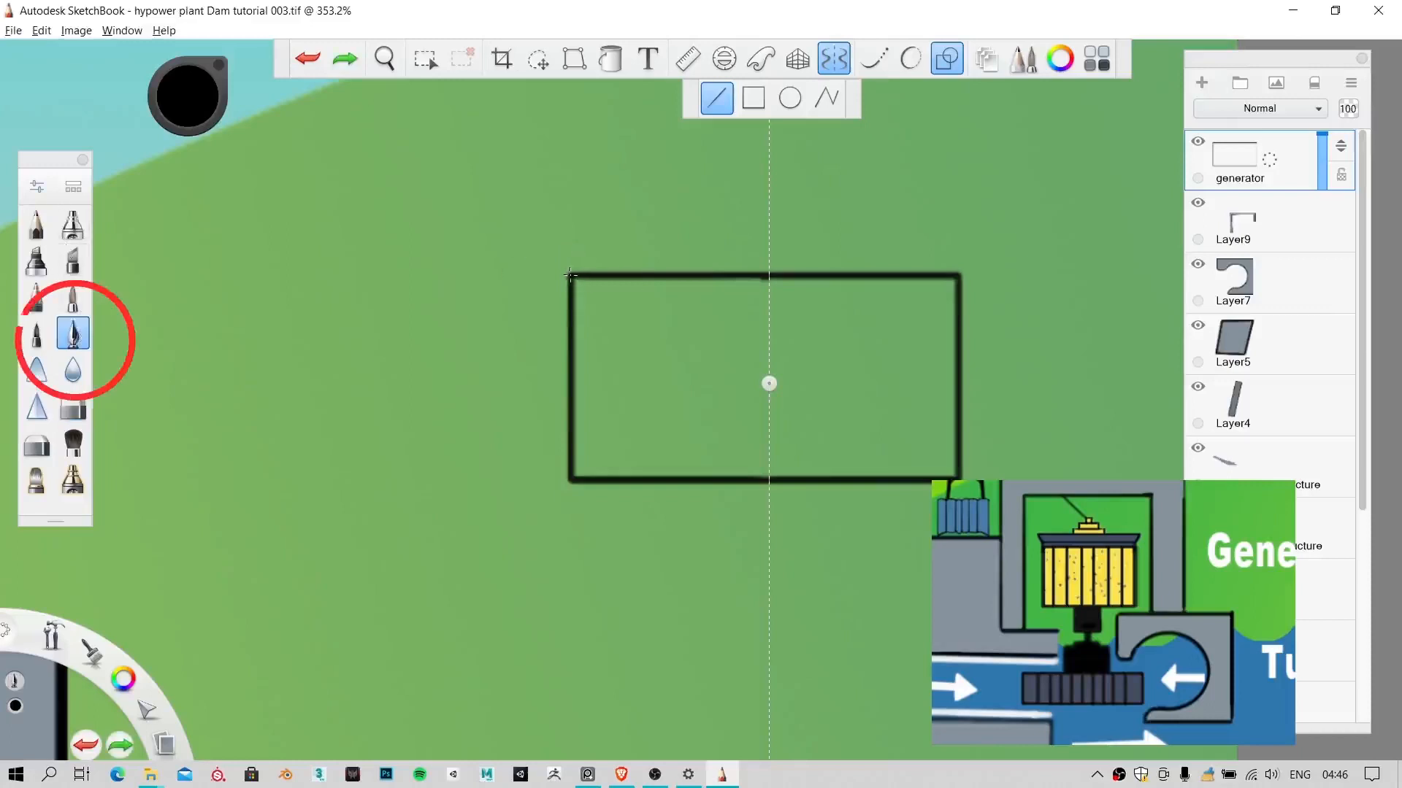
Step: Try to draw a symmetric thin strip along the generator body's upper edge, and undo its lines
mouse_move(570, 275)
left_mouse_down()
mouse_move(571, 240)
mouse_move(570, 261)
mouse_move(766, 263)
left_mouse_up()
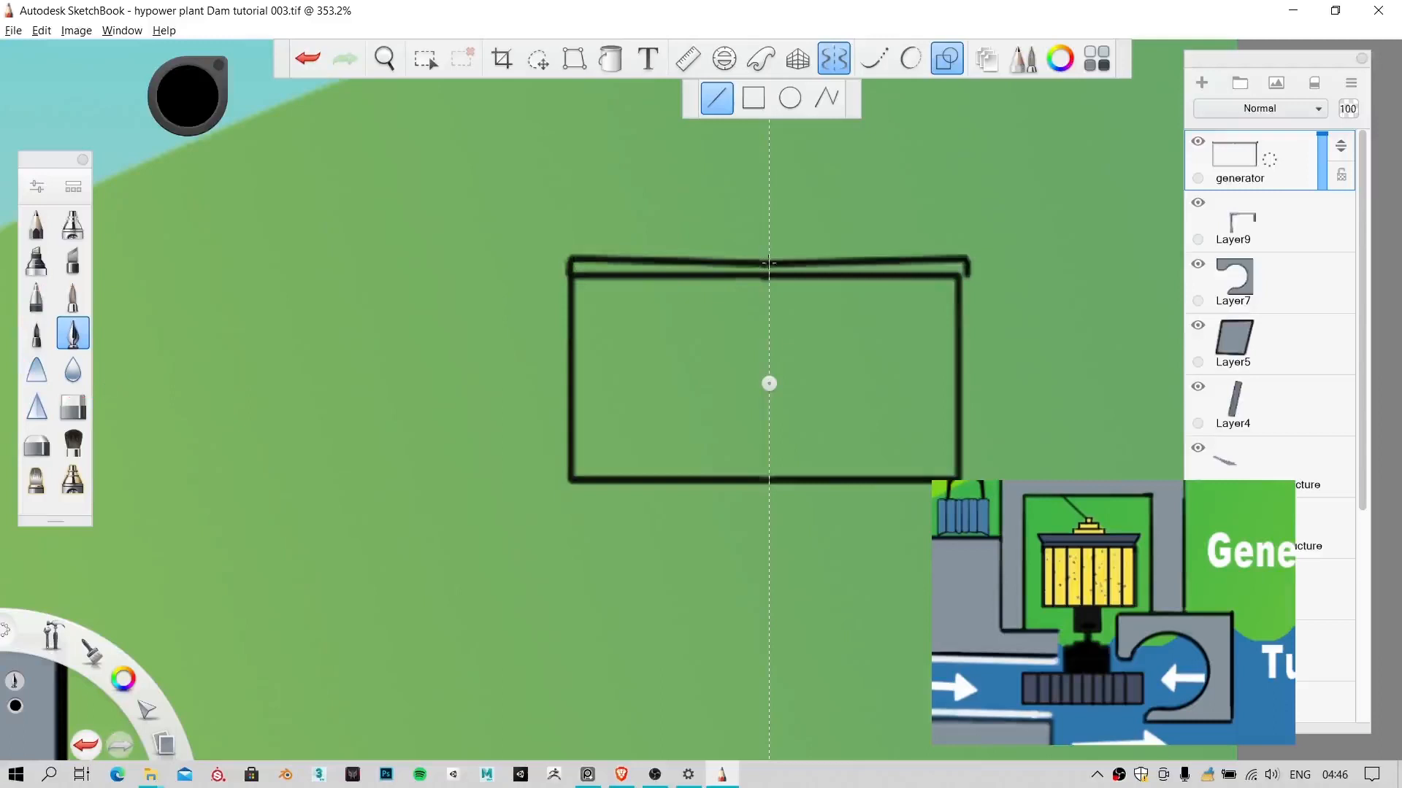
key("ctrl+z")
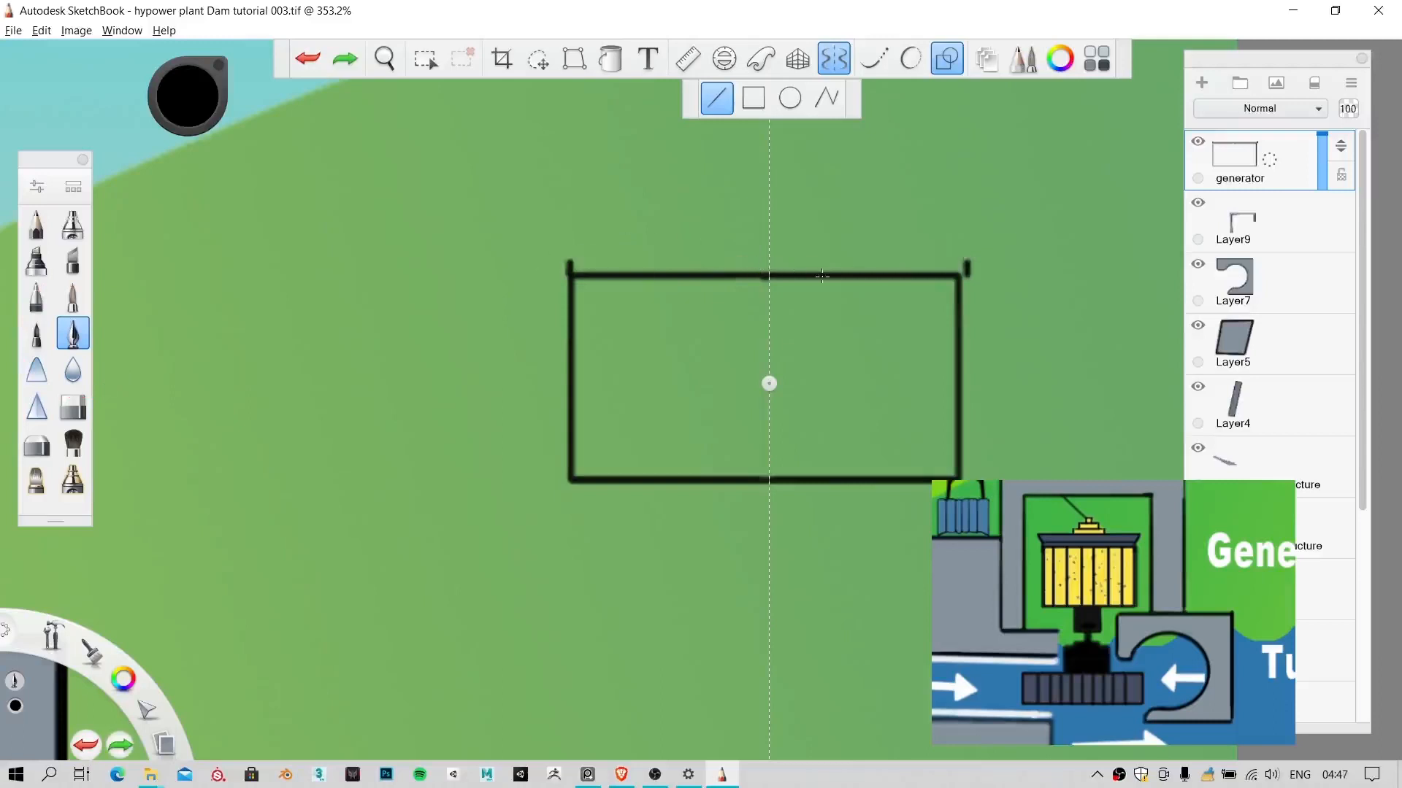
key("ctrl+z")
Step: Centre the symmetry axis on the generator body and draw a thin collar with a flared cap above its upper edge
left_click_drag(770, 382, 765, 379)
left_click_drag(765, 259, 575, 260)
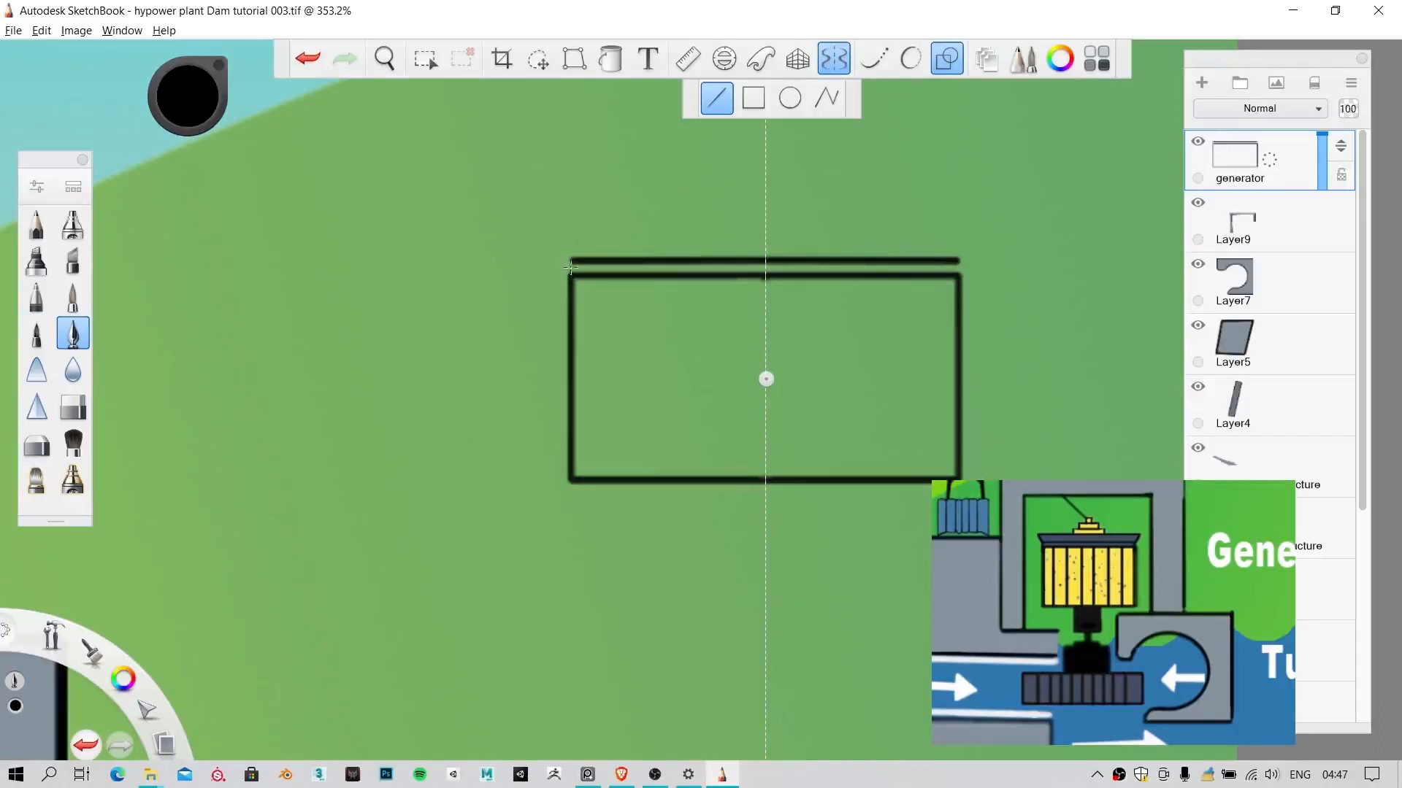
left_click_drag(571, 259, 570, 276)
left_click_drag(570, 258, 557, 238)
left_click_drag(647, 236, 766, 232)
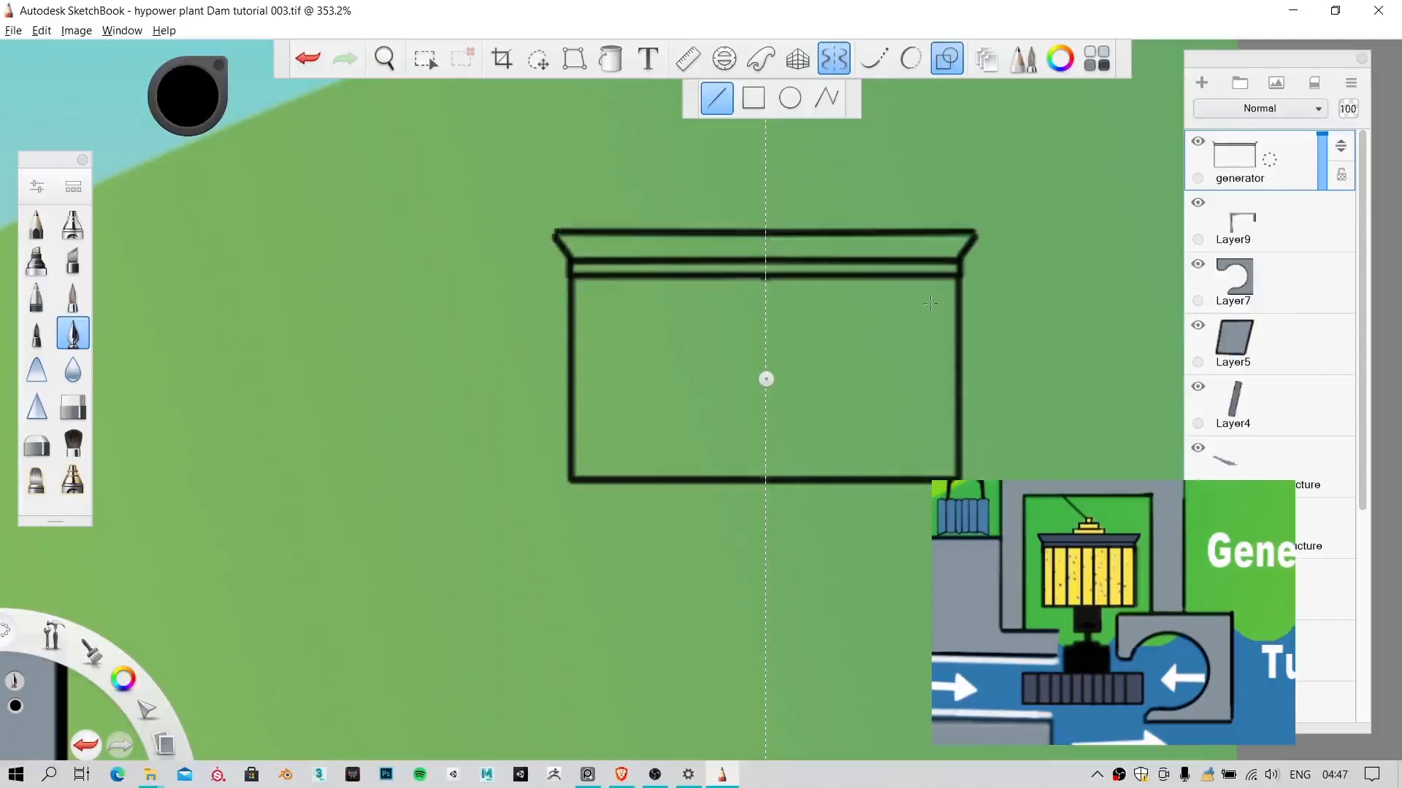
Step: Check the Inking Pen's brush properties and decrease its brush size for the small details above the cap
scroll(722, 175, "up", 3)
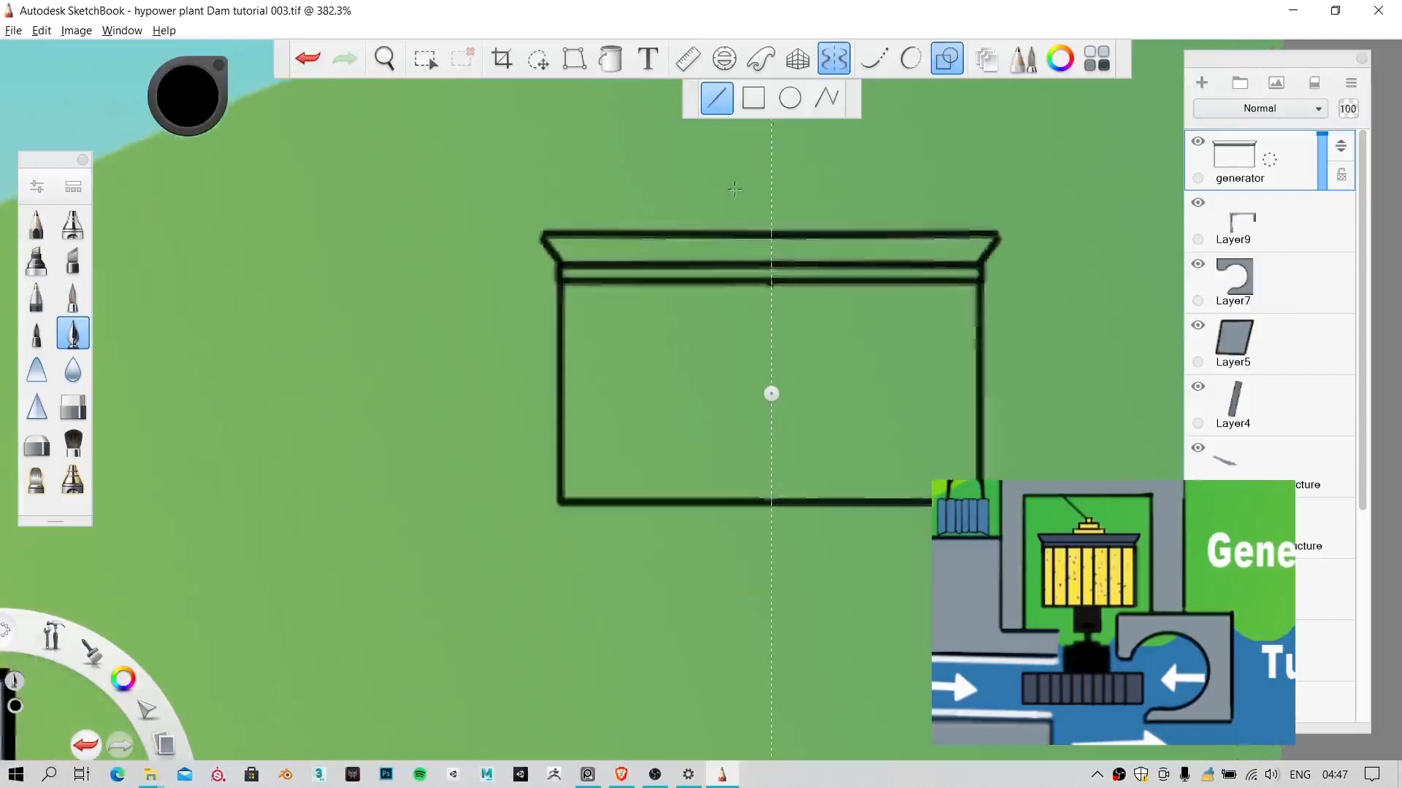
key("space")
left_click_drag(925, 289, 902, 412)
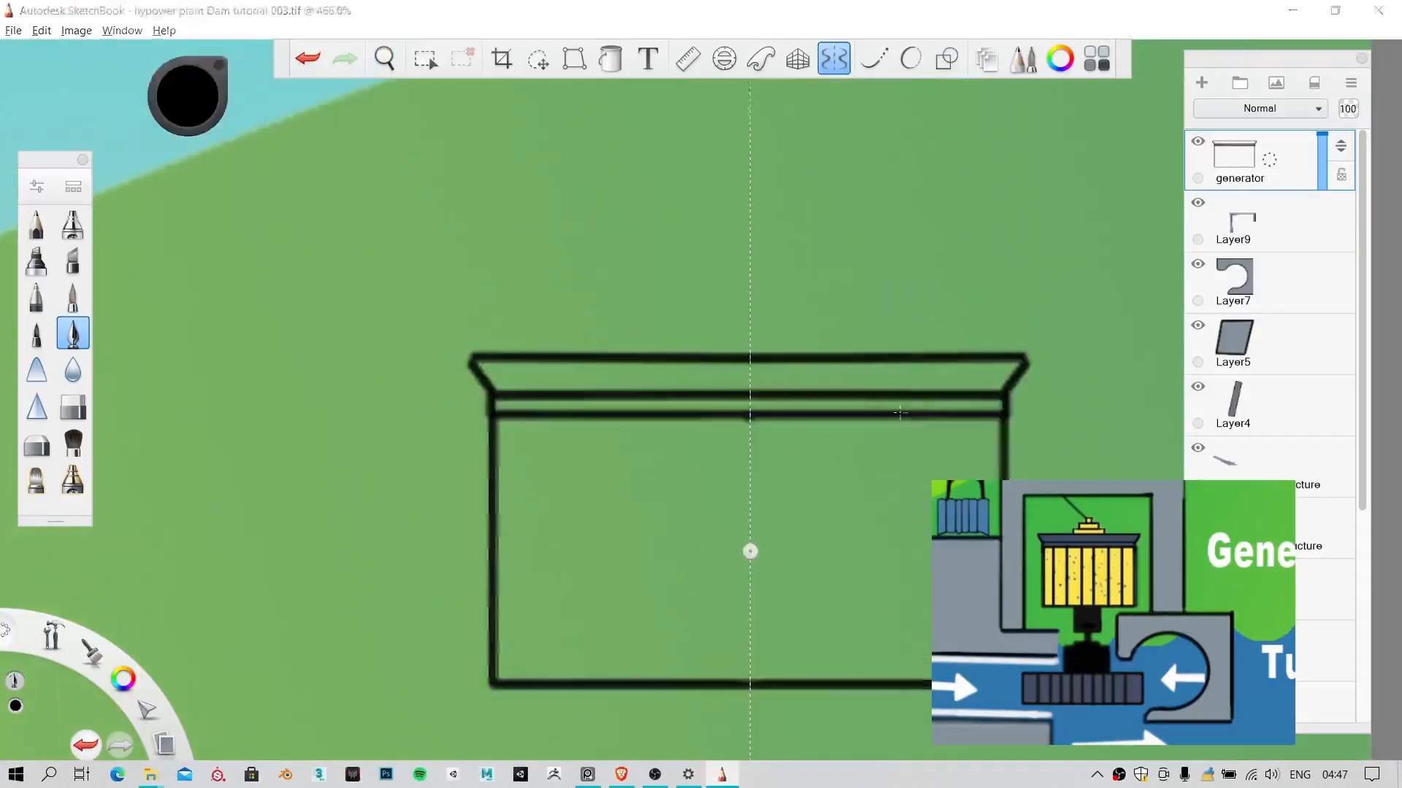
left_click(36, 187)
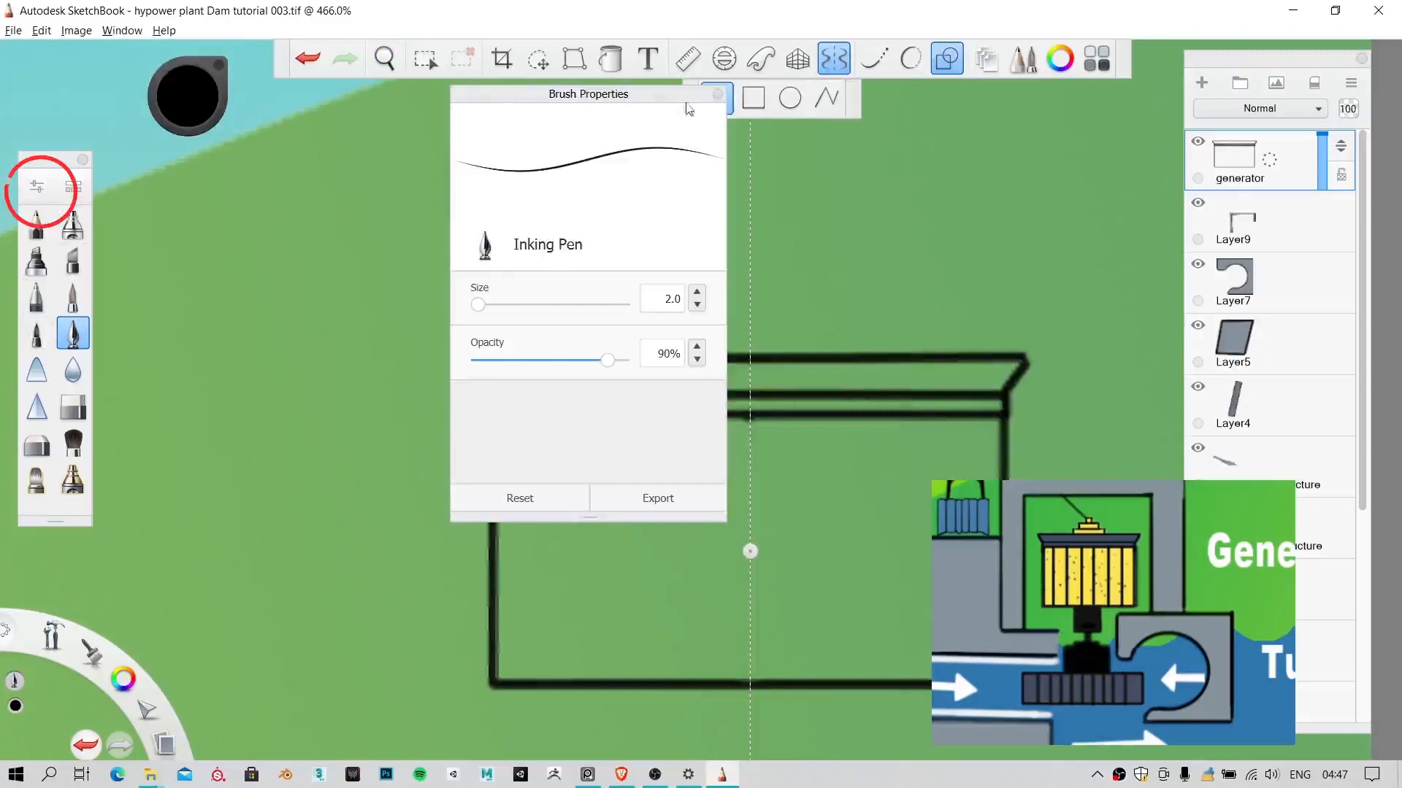
left_click(717, 94)
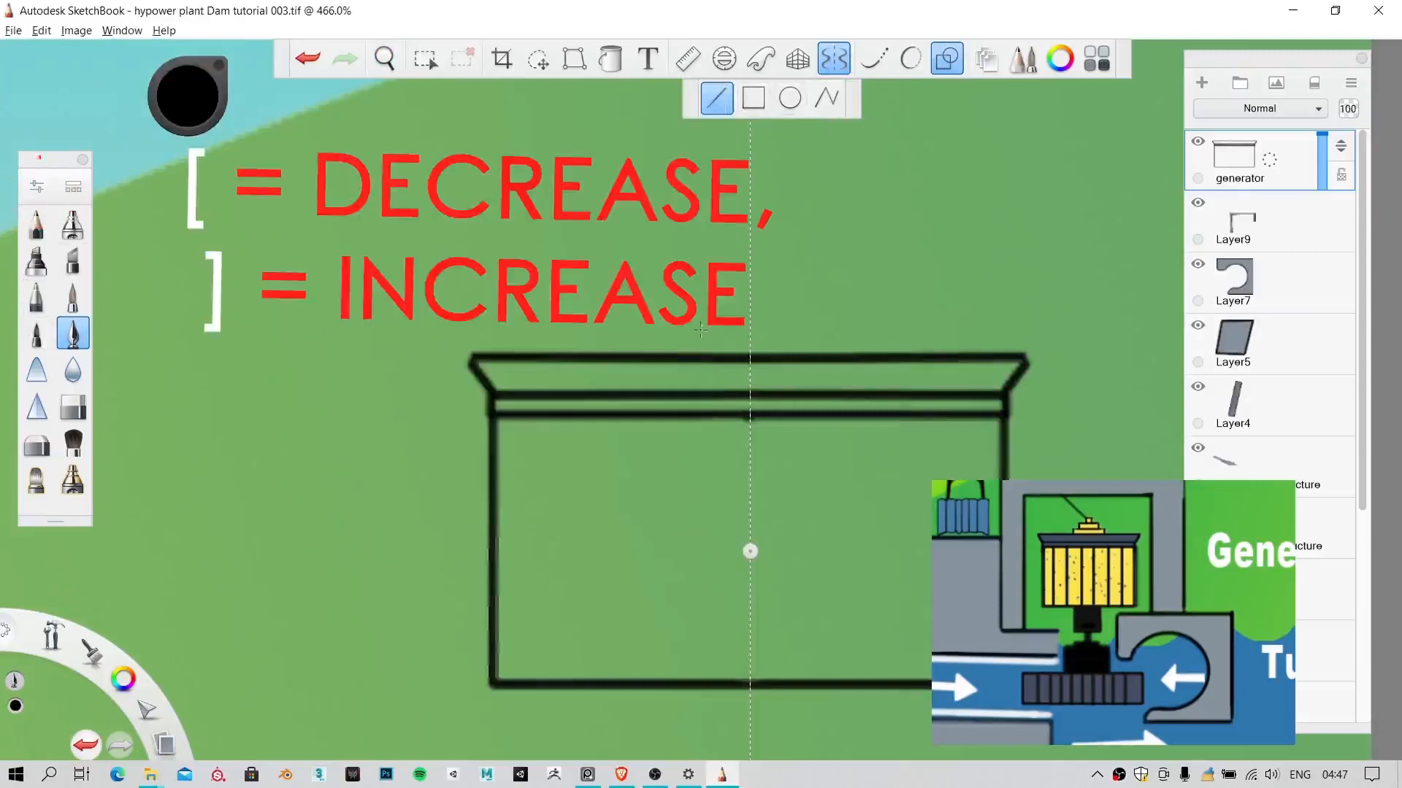
key("bracketleft")
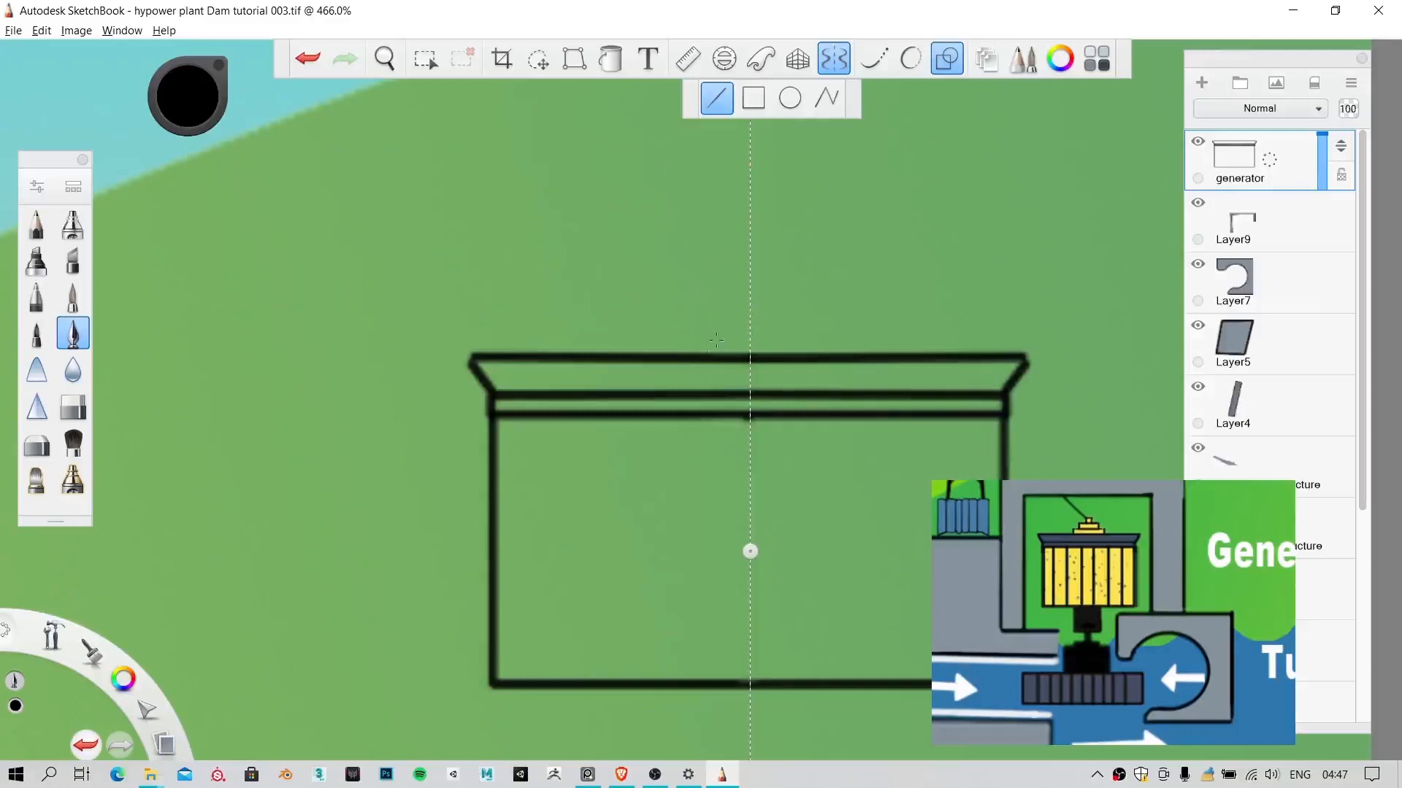
Step: Reduce the Inking Pen's size to 2.0 and draw a symmetric three-tier stepped knob above the generator's flared cap
left_click_drag(676, 324, 752, 325)
key("ctrl+z")
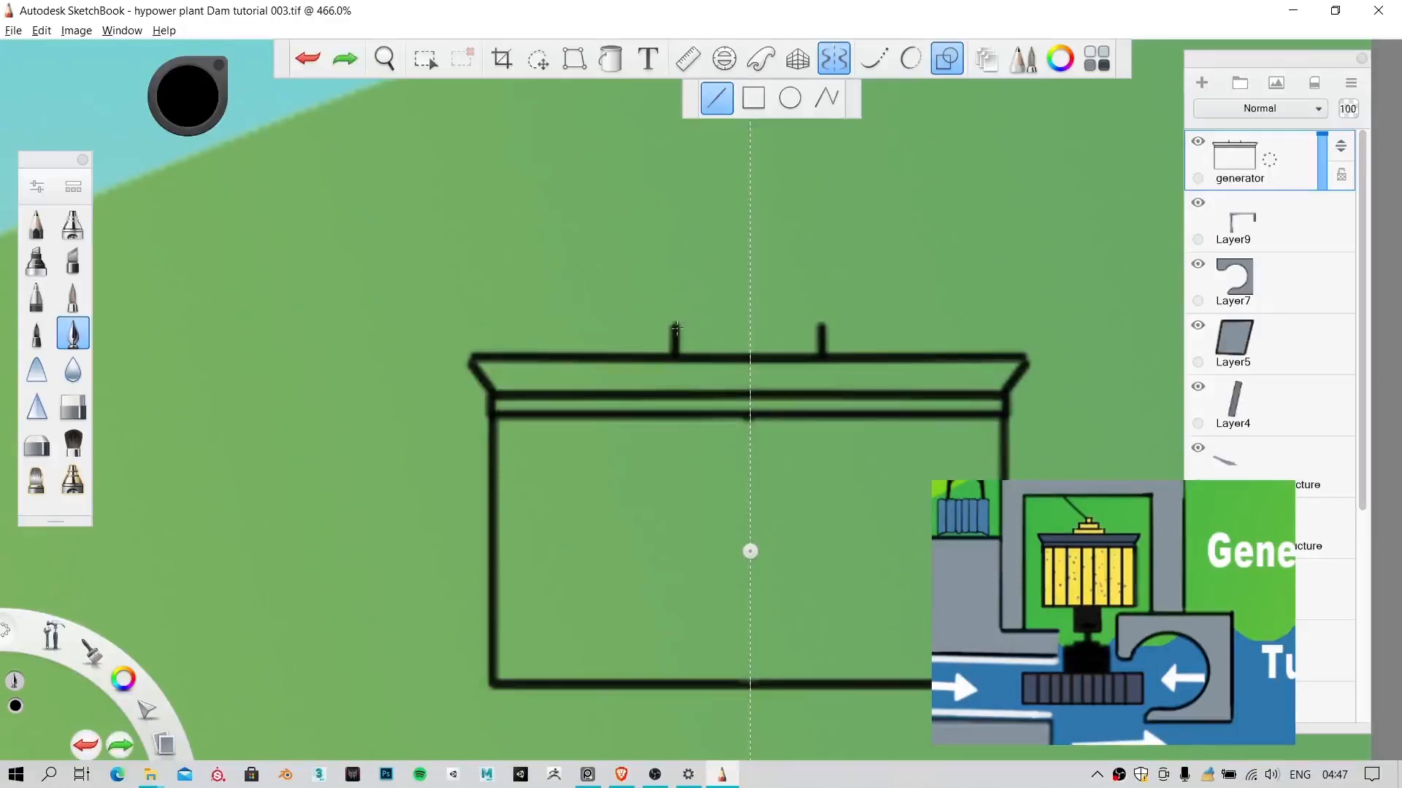
key("ctrl+z")
key("bracketleft")
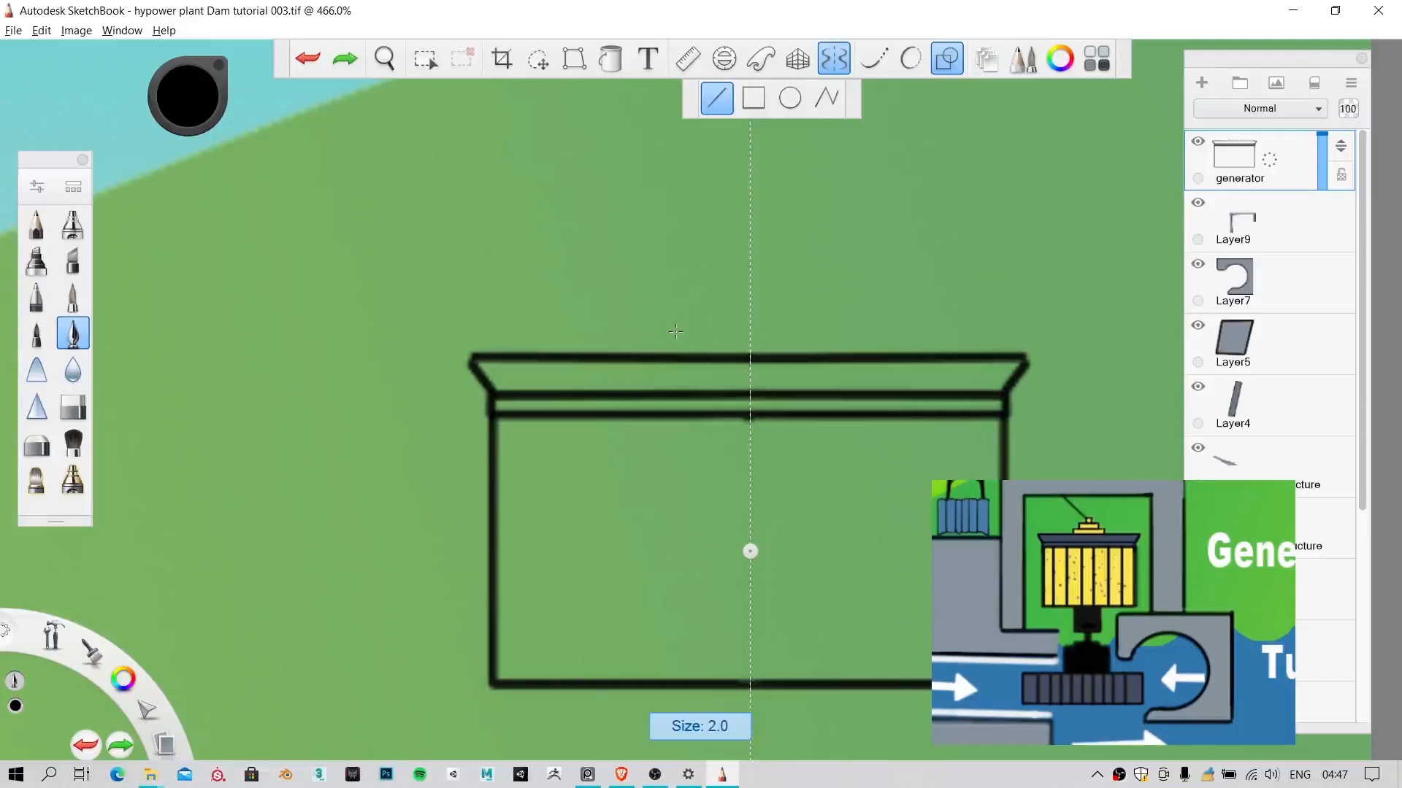
mouse_move(669, 360)
left_mouse_down()
mouse_move(667, 319)
mouse_move(749, 327)
mouse_move(710, 303)
mouse_move(751, 299)
mouse_move(736, 272)
mouse_move(751, 271)
left_mouse_up()
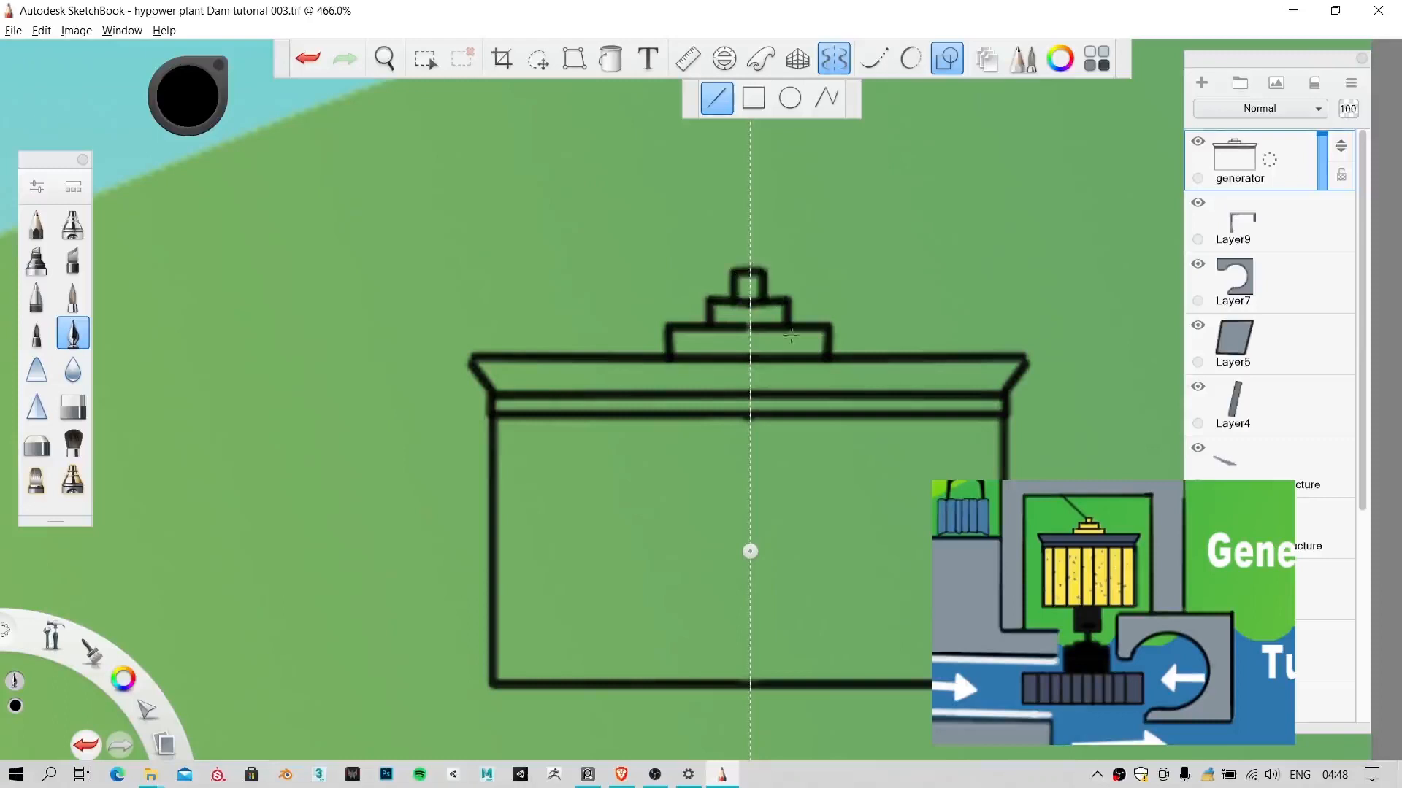
Step: Draw a symmetric shaft block, a narrow neck and a stepped base beneath the generator body
key("space")
left_click_drag(706, 314, 621, 481)
left_click_drag(745, 511, 751, 222)
left_click_drag(733, 336, 678, 442)
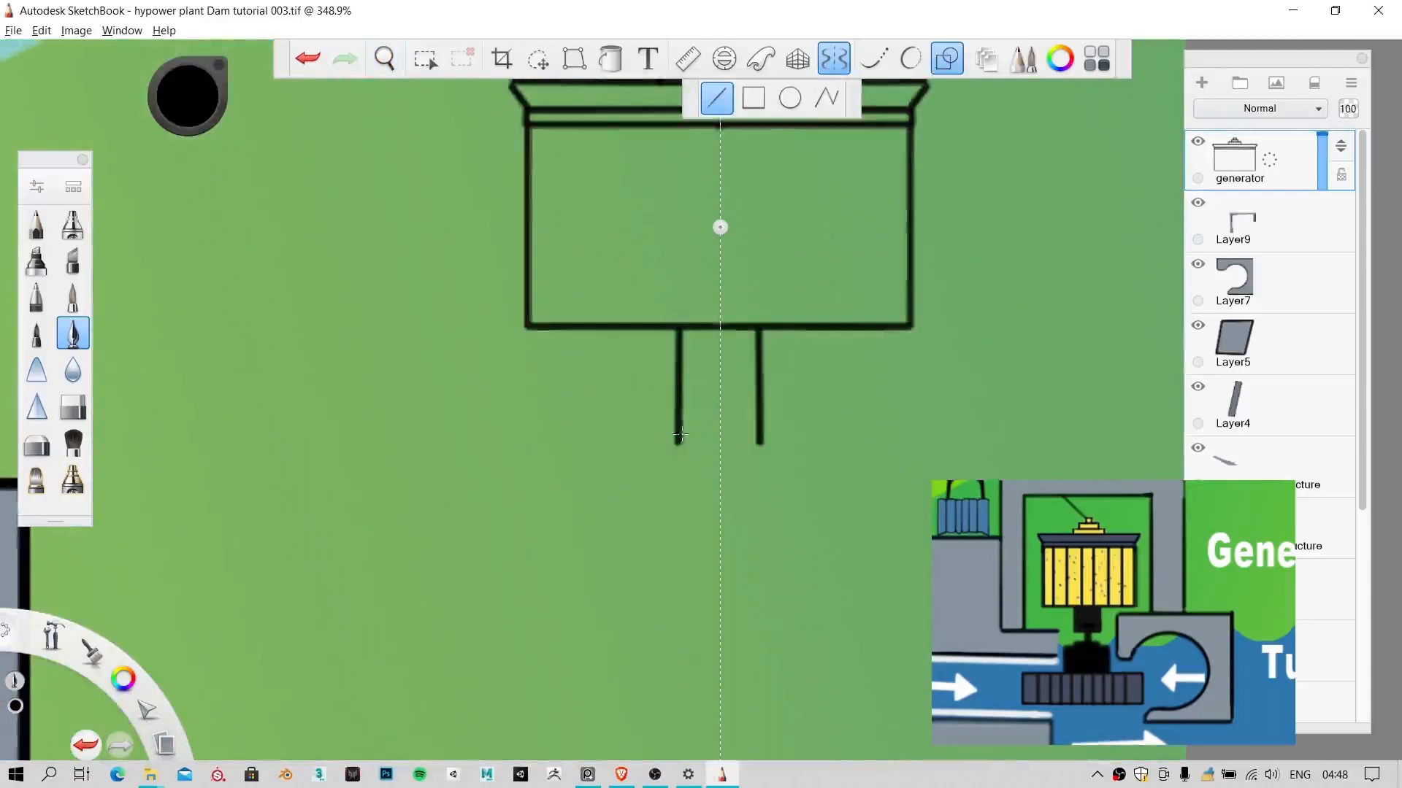
key("ctrl+z")
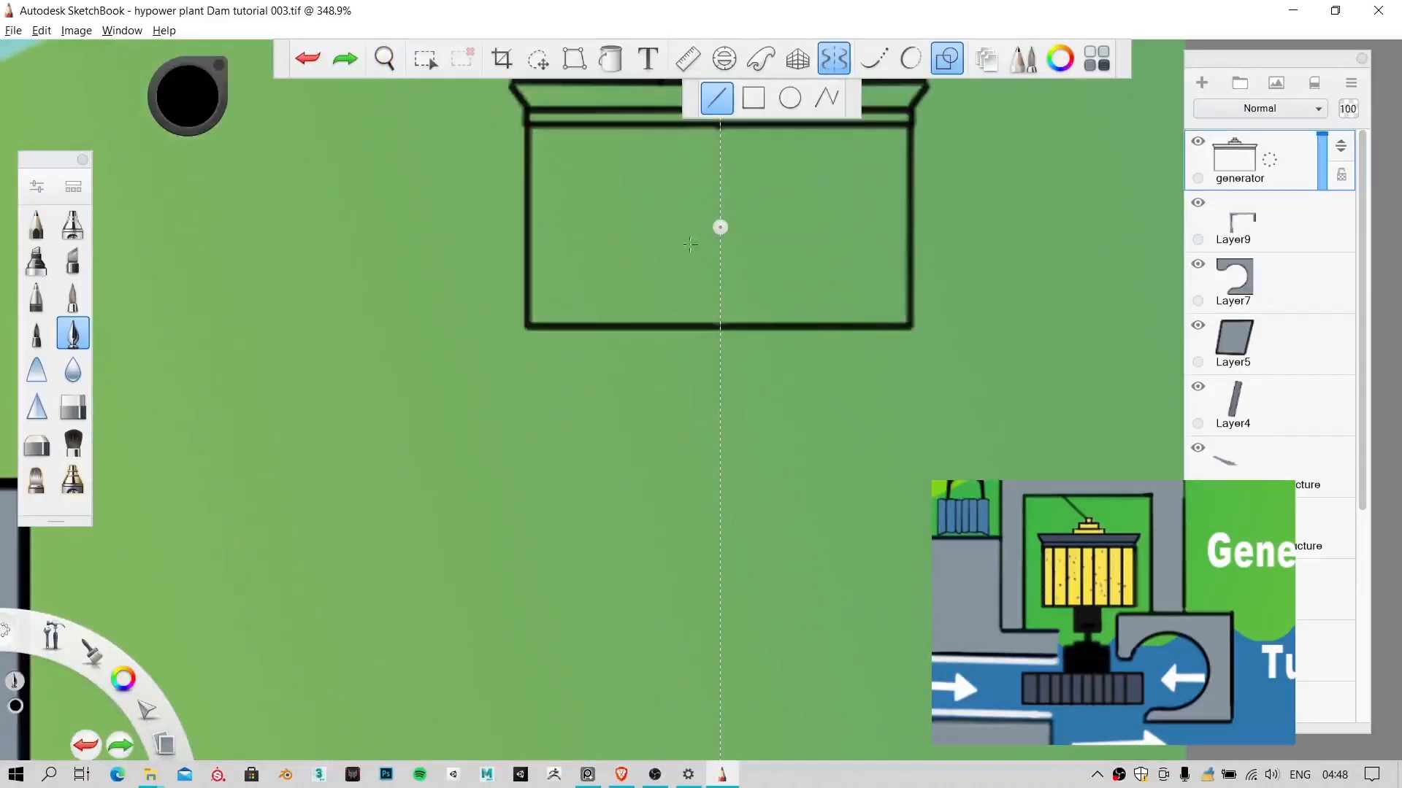
mouse_move(669, 329)
left_mouse_down()
mouse_move(669, 398)
mouse_move(765, 395)
mouse_move(720, 397)
left_mouse_up()
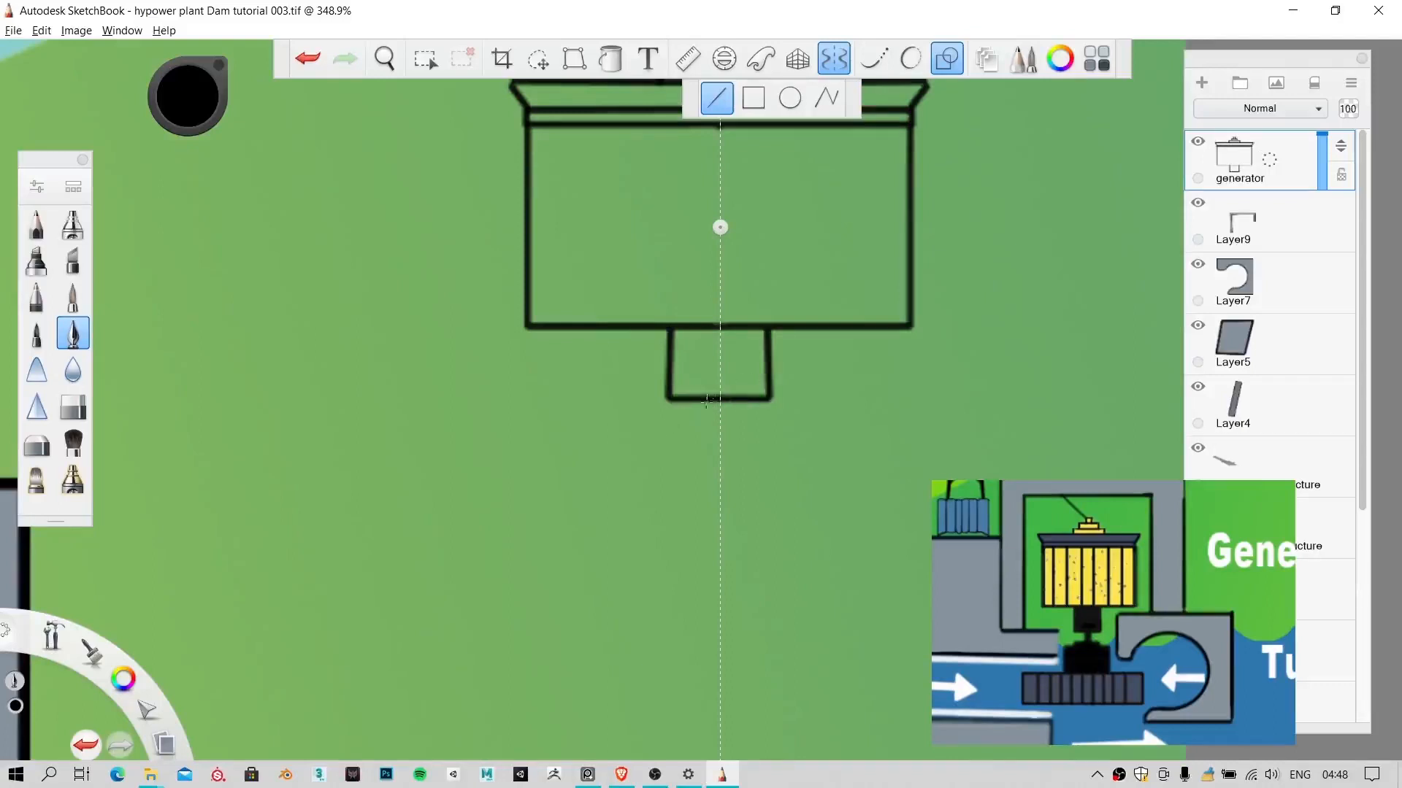
mouse_move(707, 453)
left_mouse_down()
mouse_move(721, 440)
mouse_move(653, 454)
mouse_move(644, 522)
left_mouse_up()
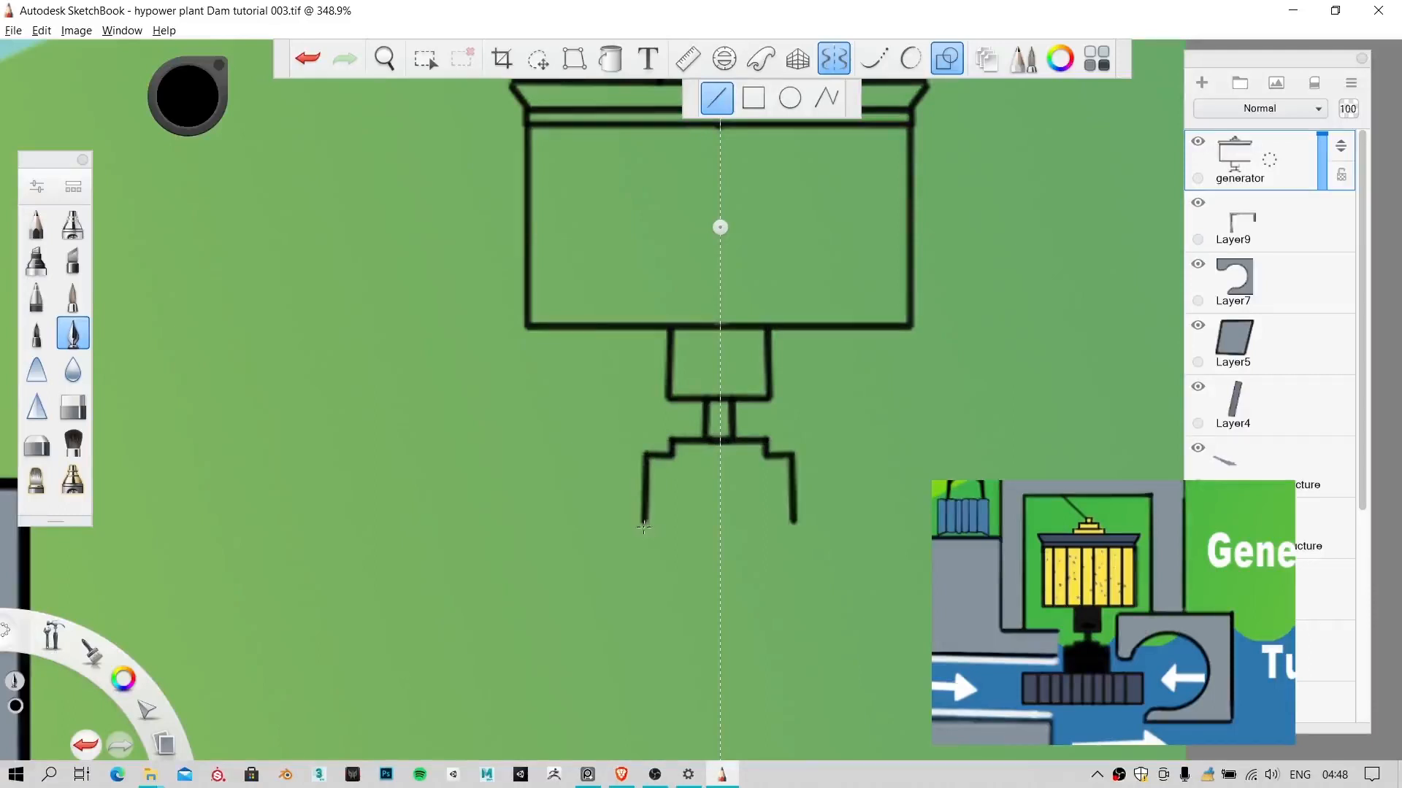
left_click_drag(642, 521, 720, 527)
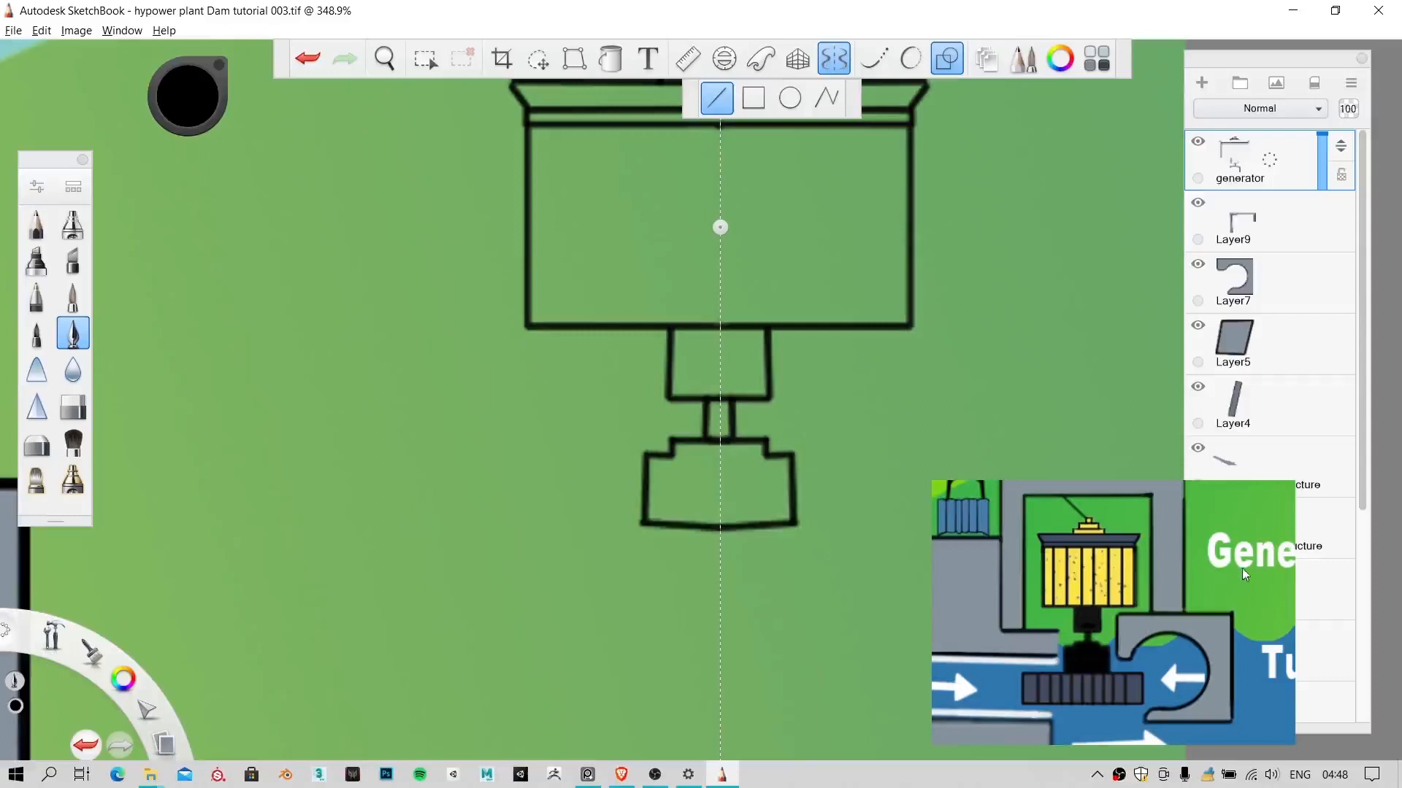
Step: Undo the stepped base's slanted bottom edge and redraw it as one straight horizontal line
scroll(666, 485, "down", 5)
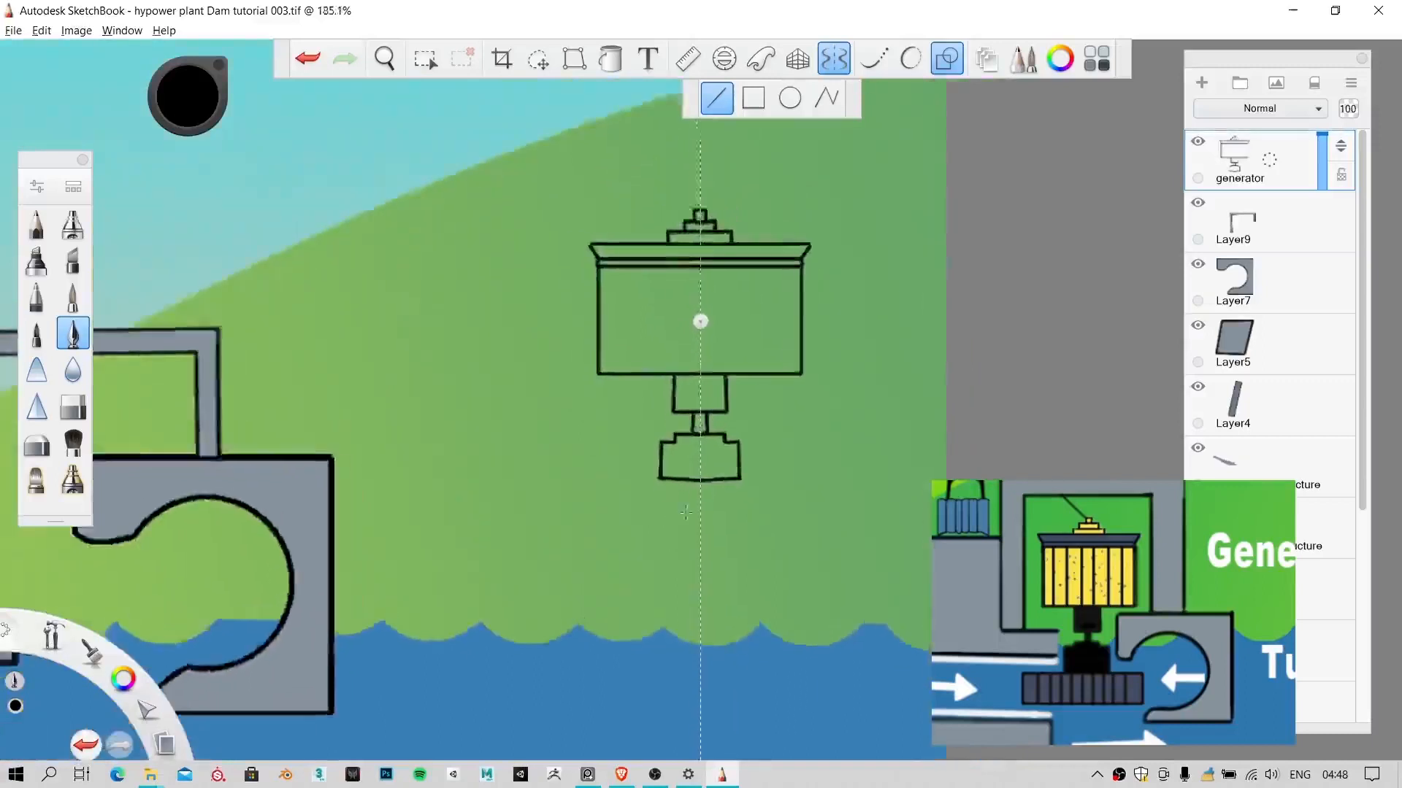
scroll(692, 491, "up", 3)
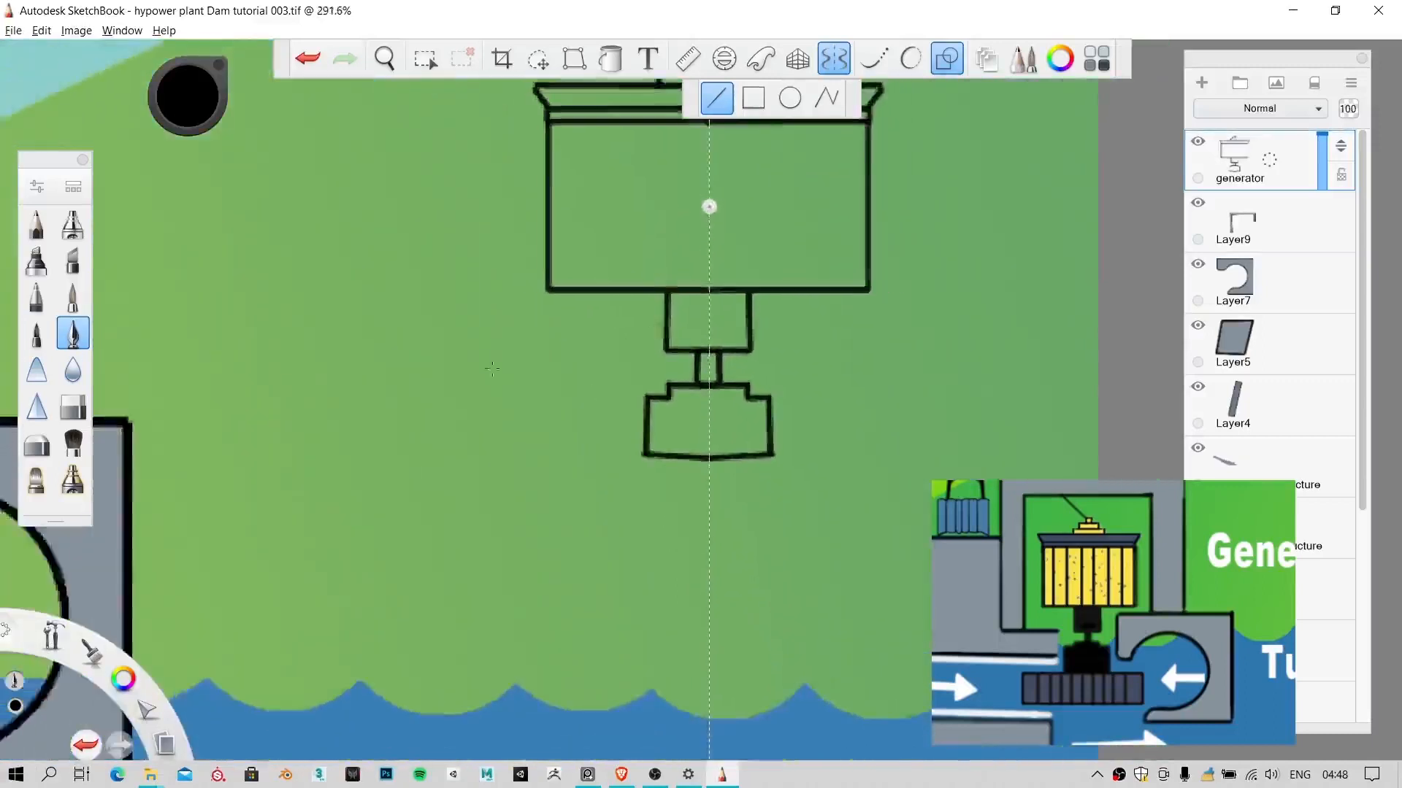
scroll(662, 300, "down", 3)
key("space")
left_click_drag(739, 261, 719, 442)
scroll(662, 582, "up", 2)
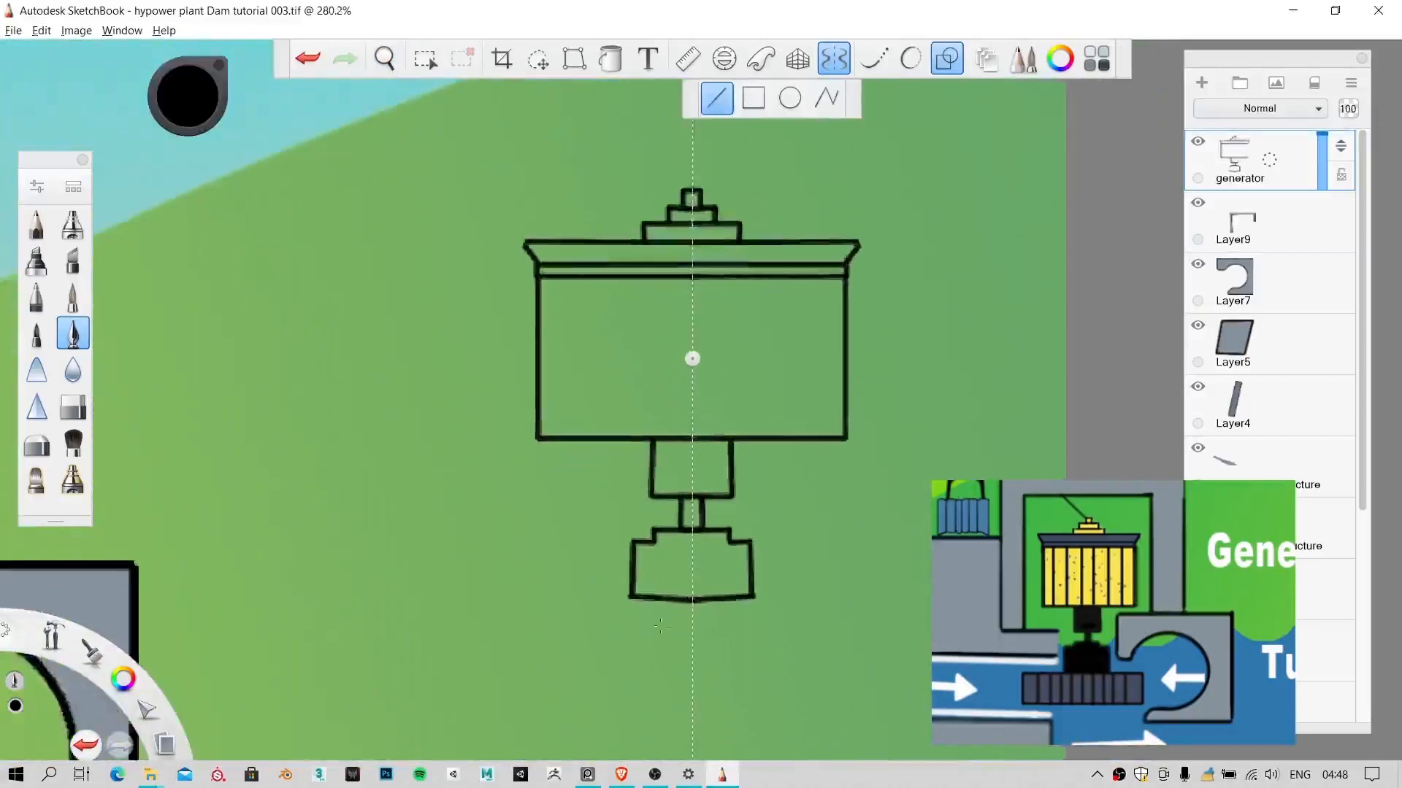
scroll(662, 582, "up", 2)
key("ctrl+z")
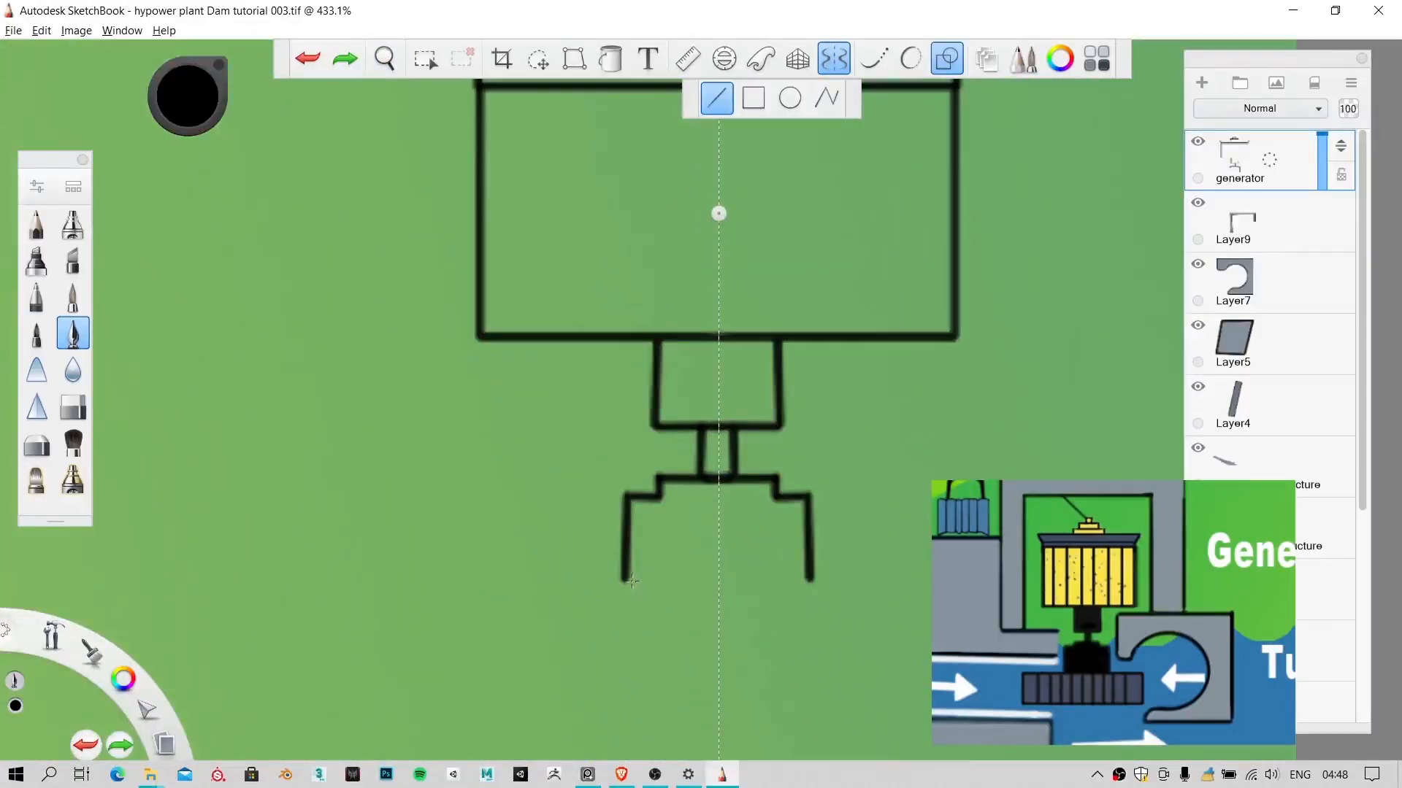
left_click_drag(687, 579, 814, 579)
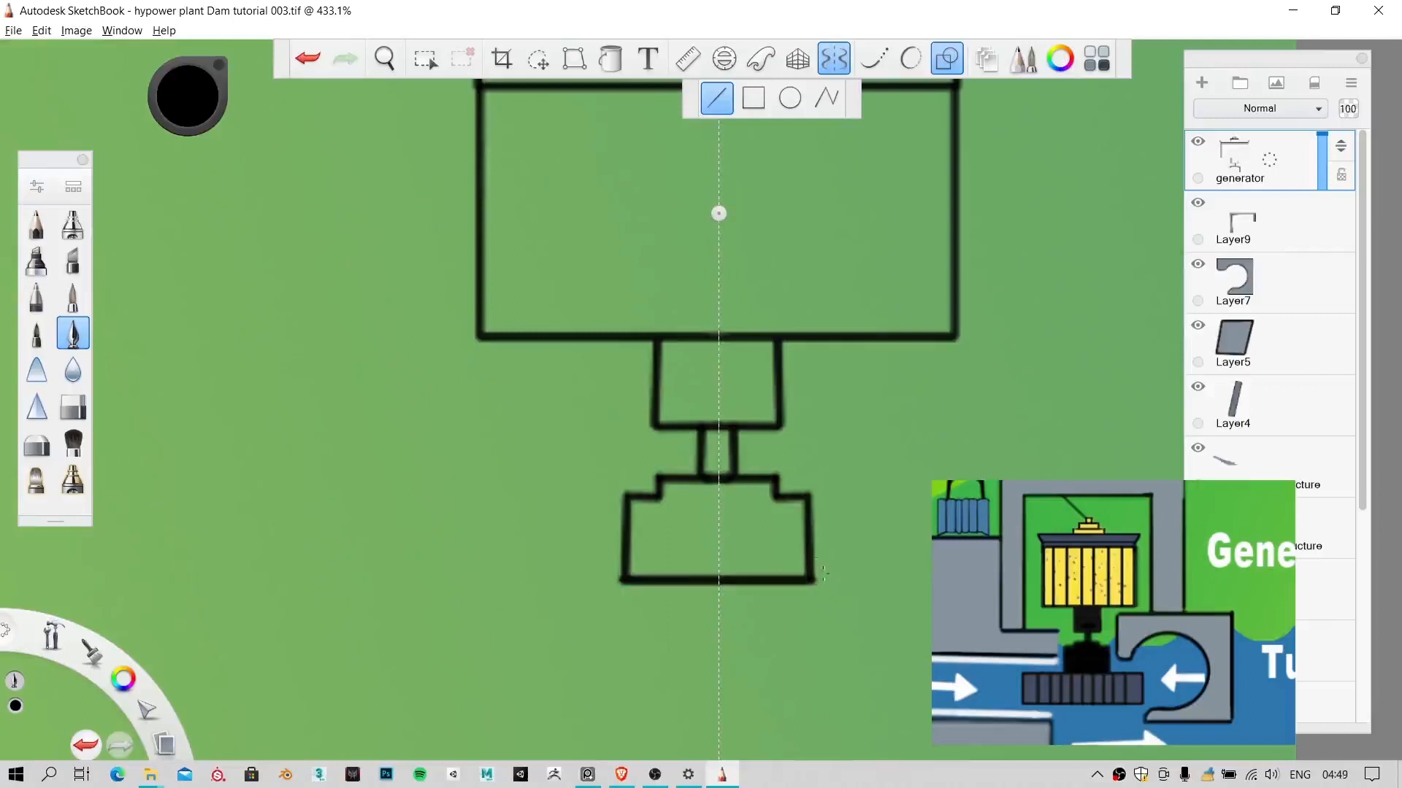
Step: Draw four mirrored pairs of evenly spaced vertical lines across the generator body, between the collar and the bottom edge
key("space")
left_click_drag(816, 348, 719, 419)
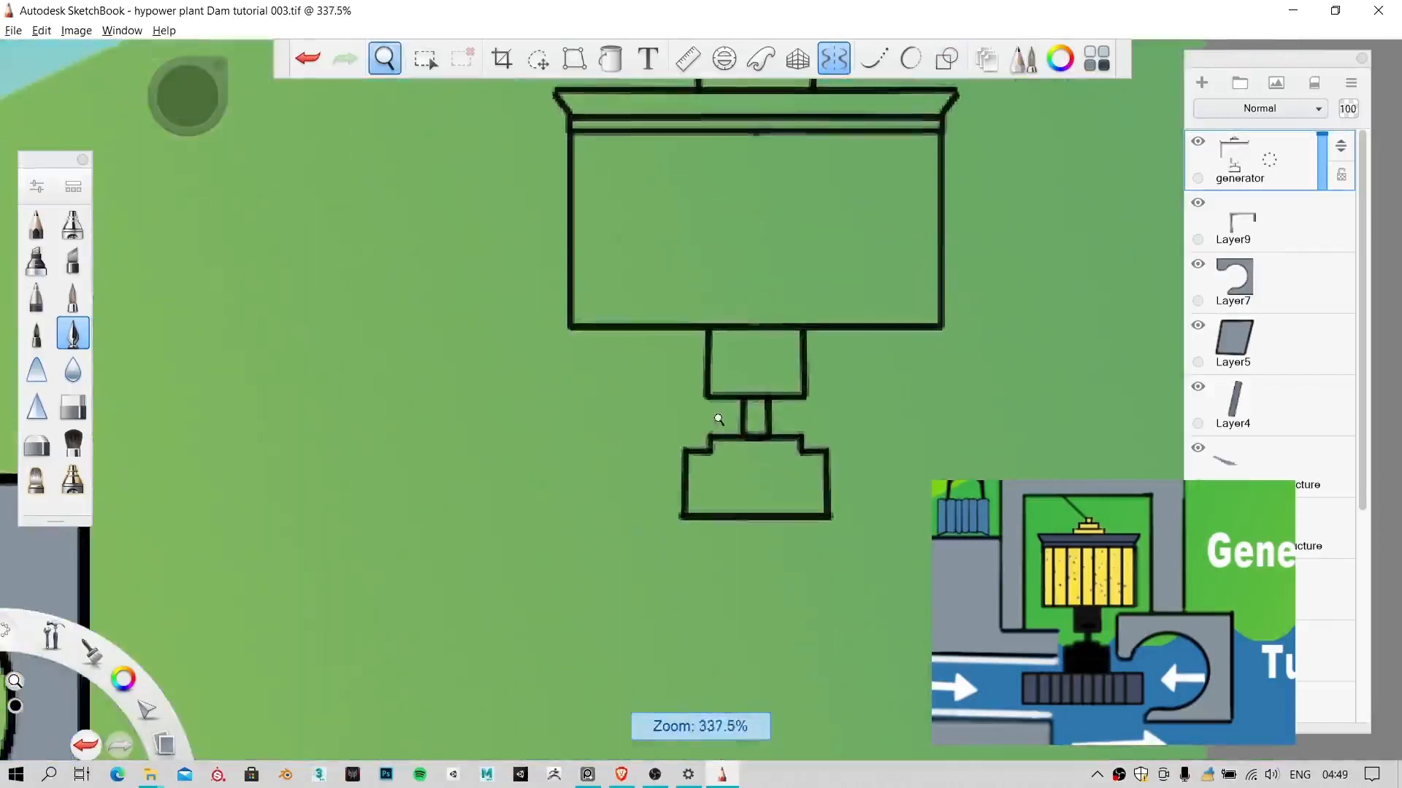
left_click_drag(812, 472, 724, 593)
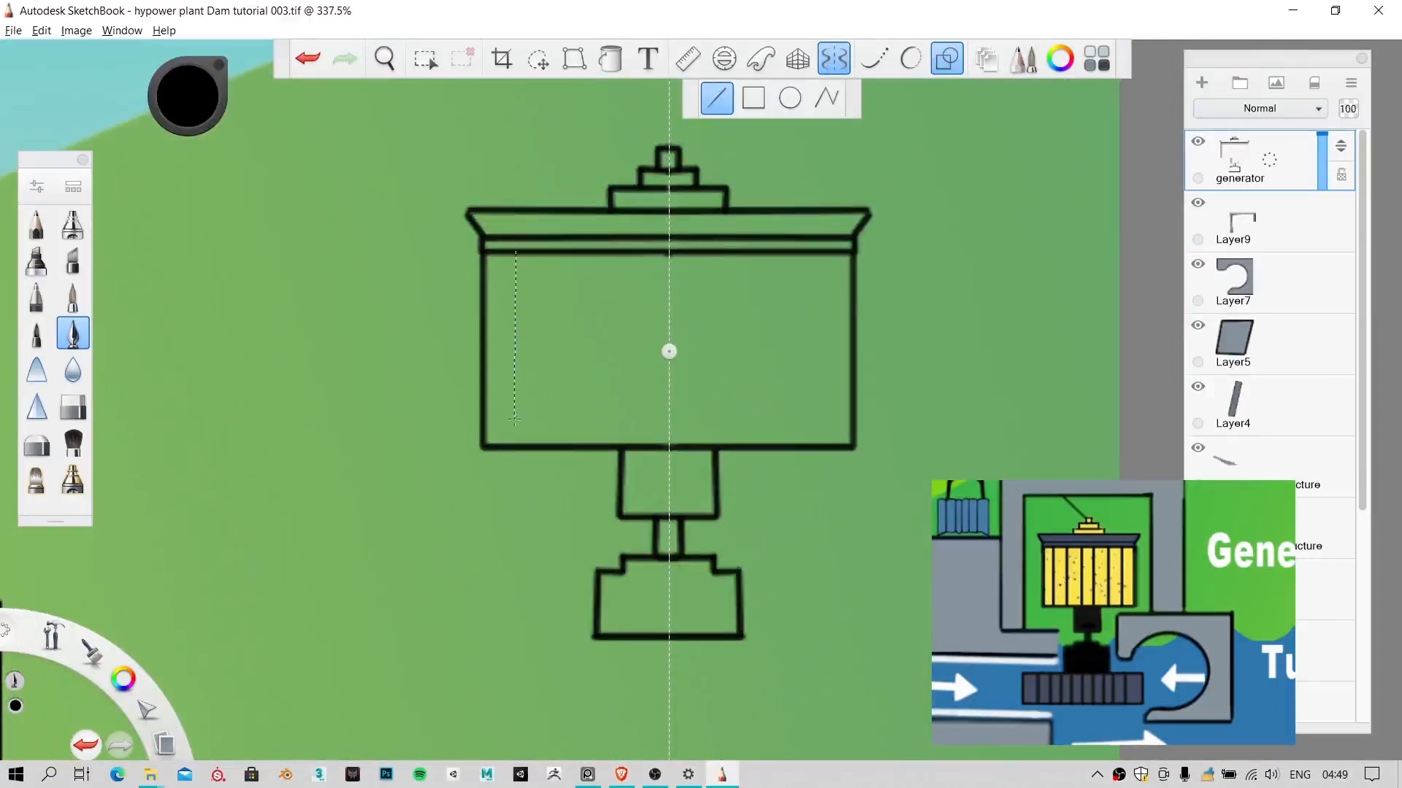
left_click_drag(515, 419, 514, 449)
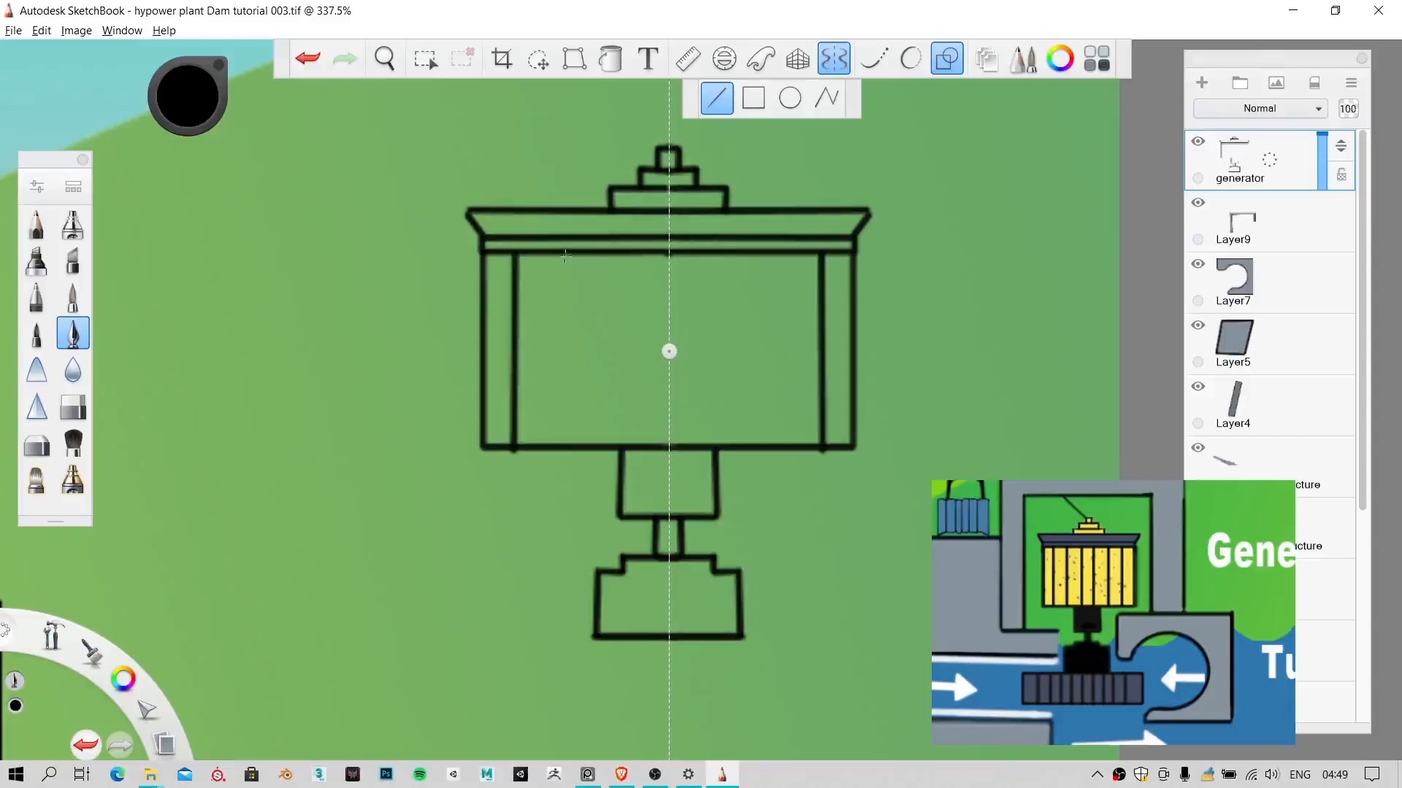
key("ctrl+z")
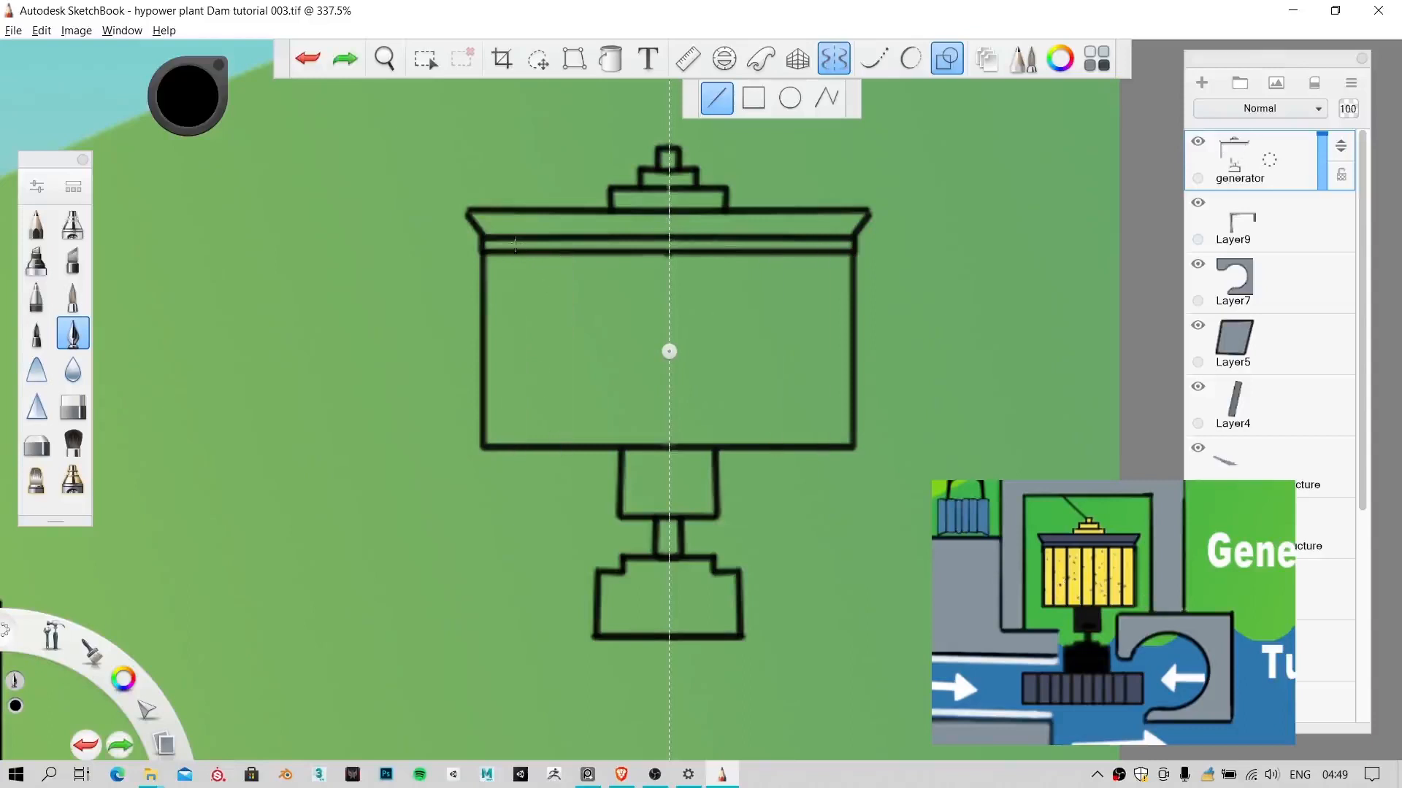
left_click_drag(519, 374, 517, 446)
left_click_drag(556, 390, 557, 444)
left_click_drag(594, 257, 591, 449)
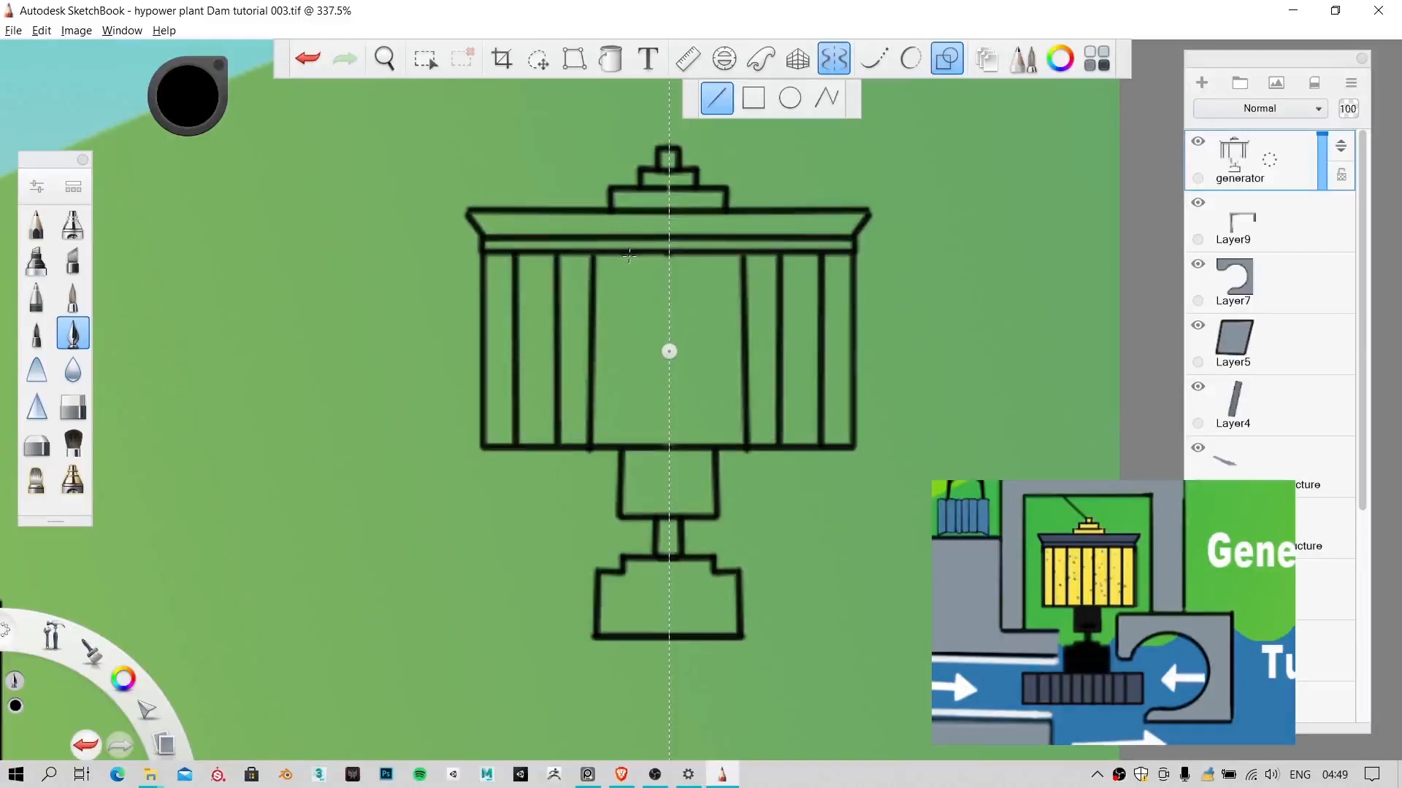
left_click_drag(629, 255, 630, 440)
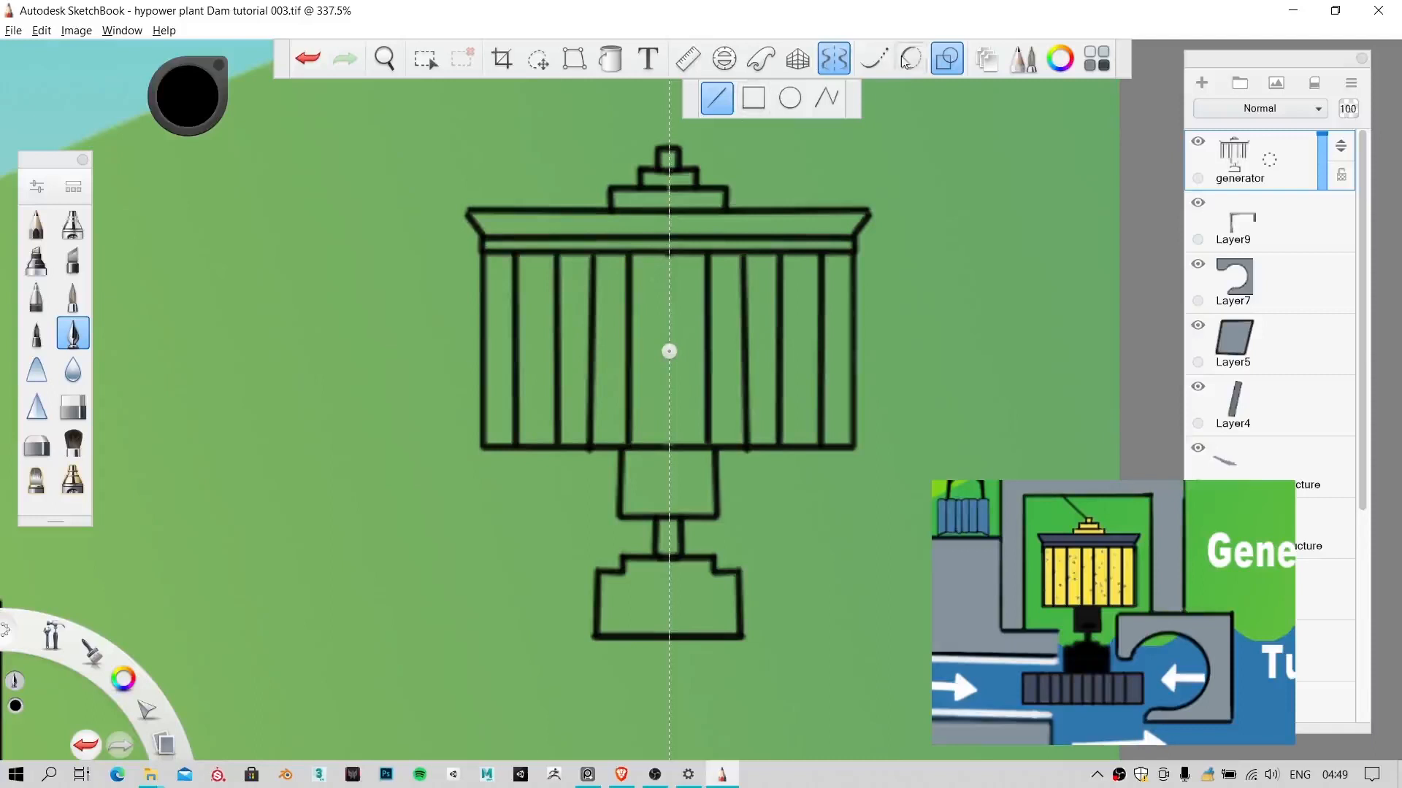
Step: Turn off symmetry and draw a single vertical line down the centre of the generator body
left_click(833, 59)
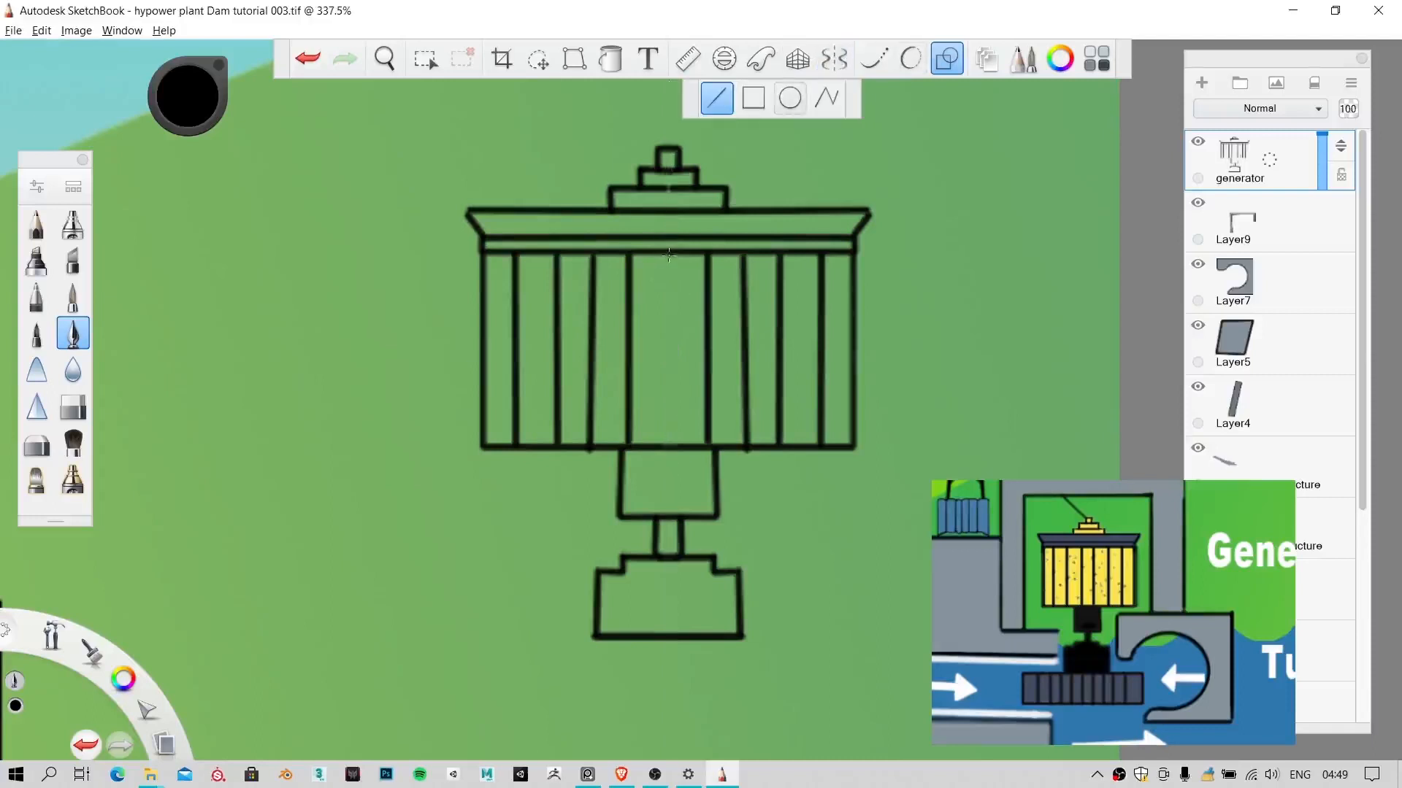
left_click_drag(668, 255, 665, 450)
key("space")
left_click_drag(728, 321, 813, 383)
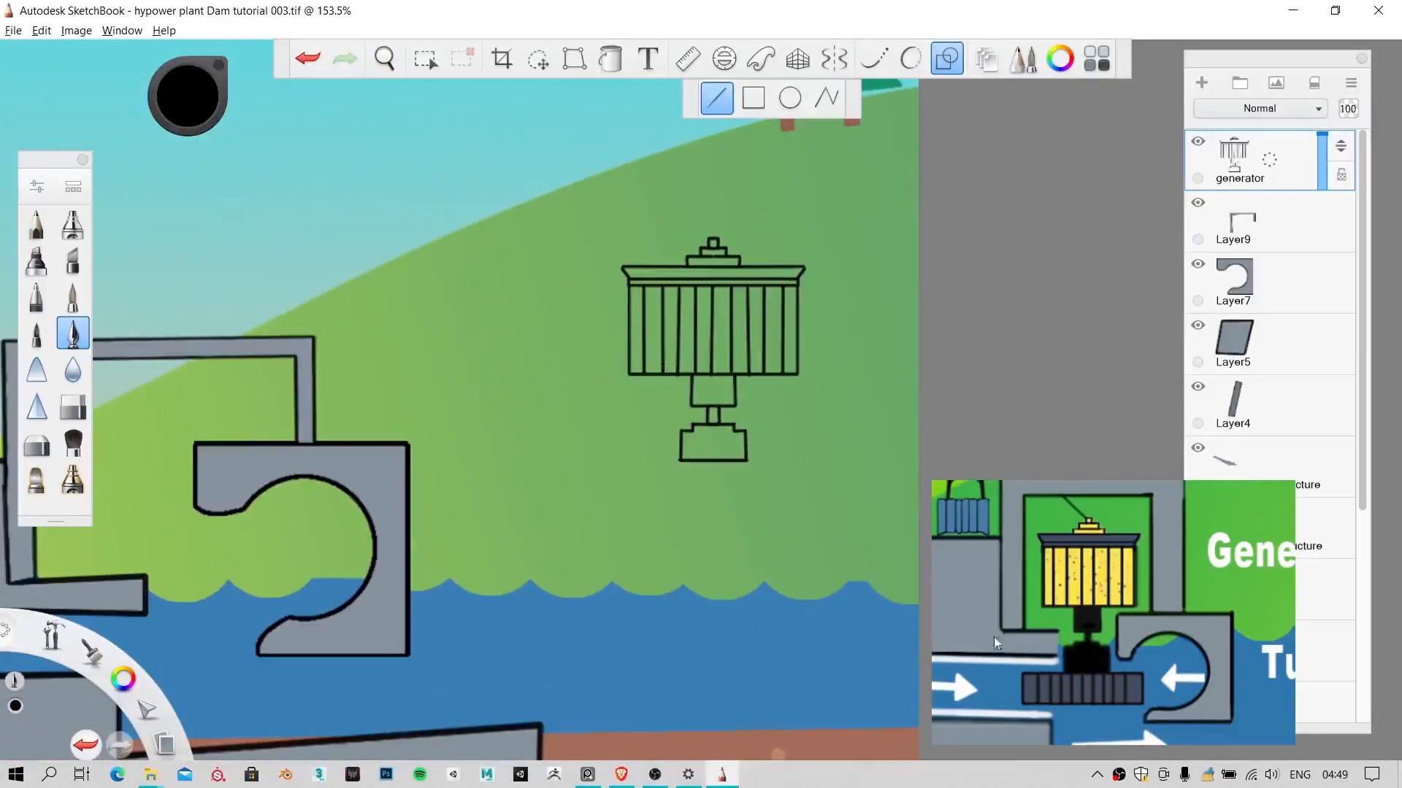
Step: Add a new layer above the generator layer and rename it Turbine
left_click(1199, 83)
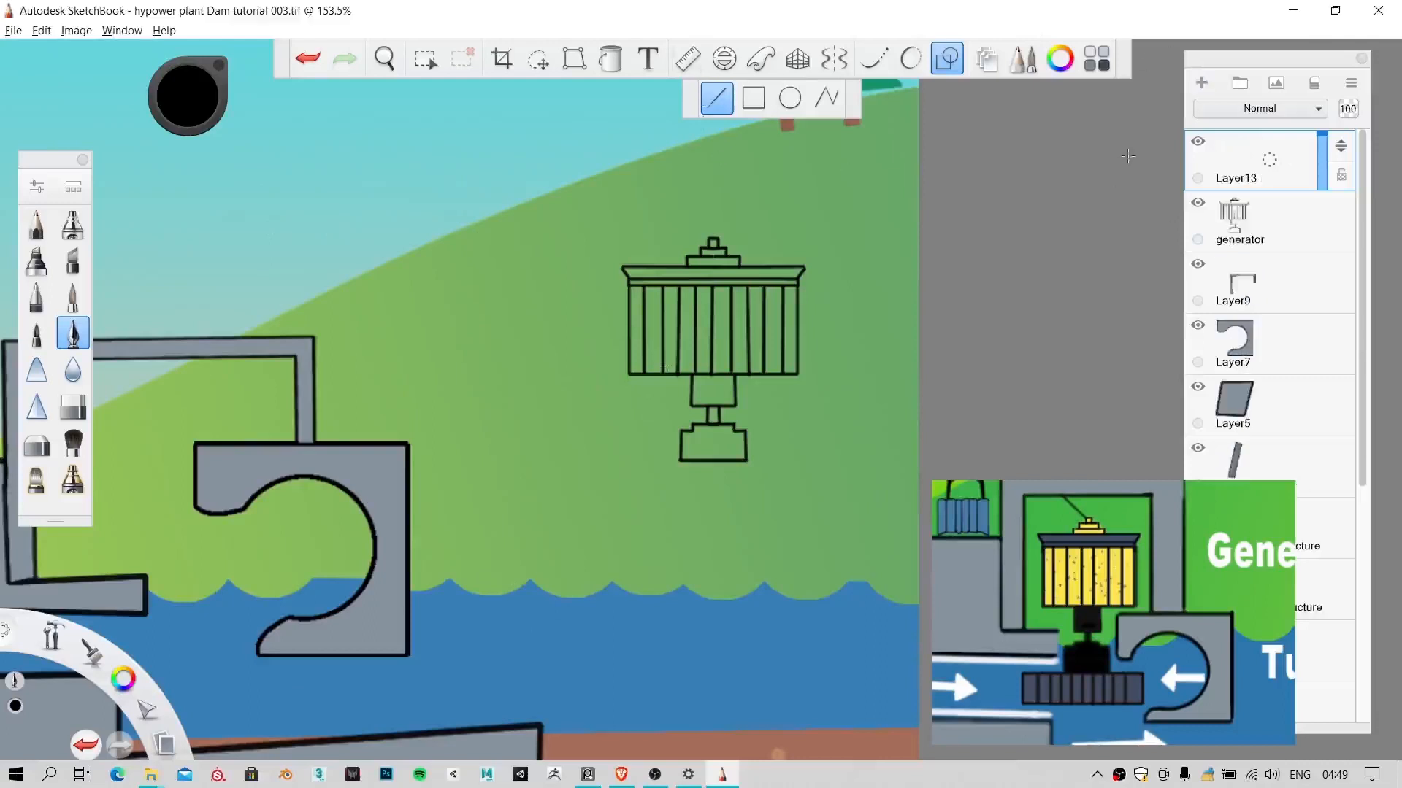
key("space")
left_click_drag(706, 380, 676, 216)
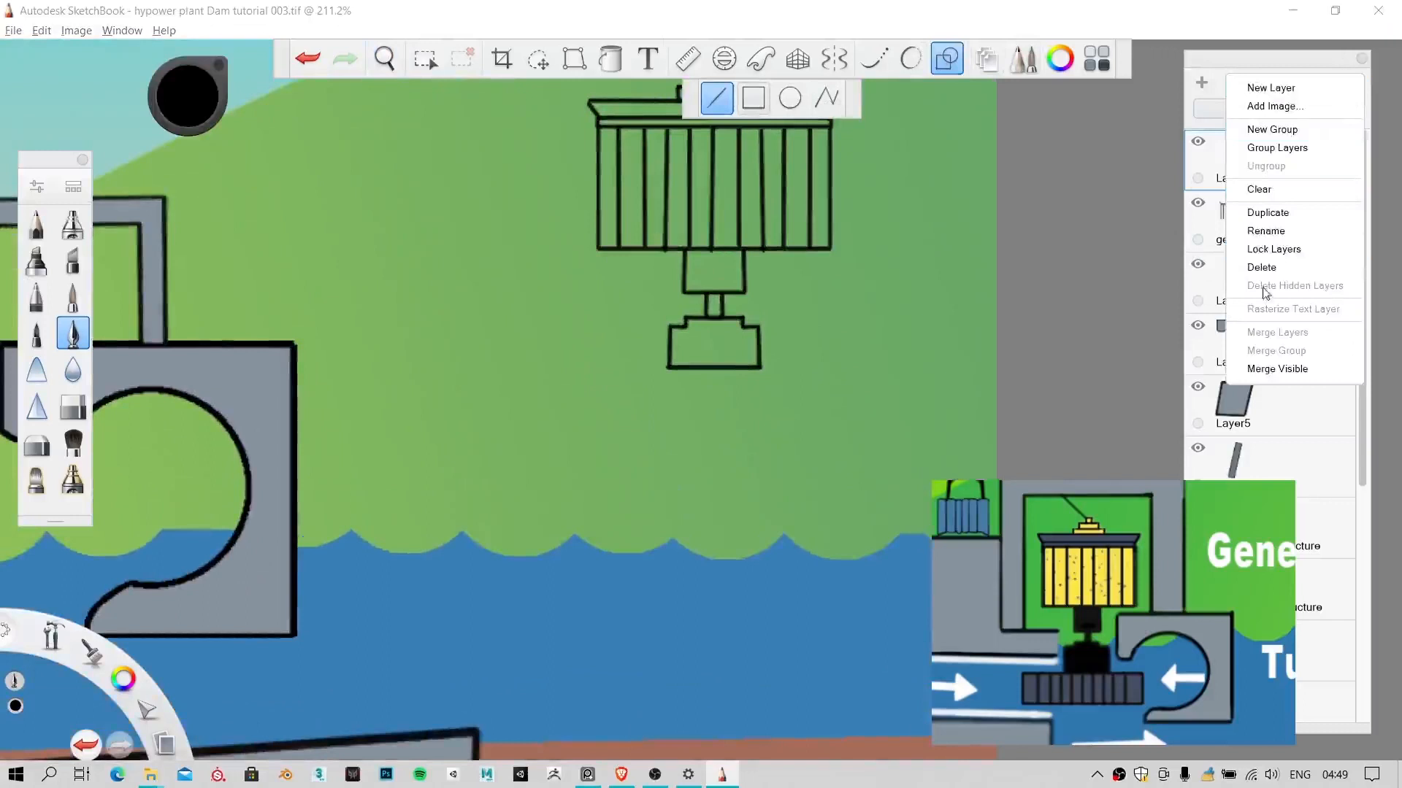
left_click(1268, 230)
type("Turbine")
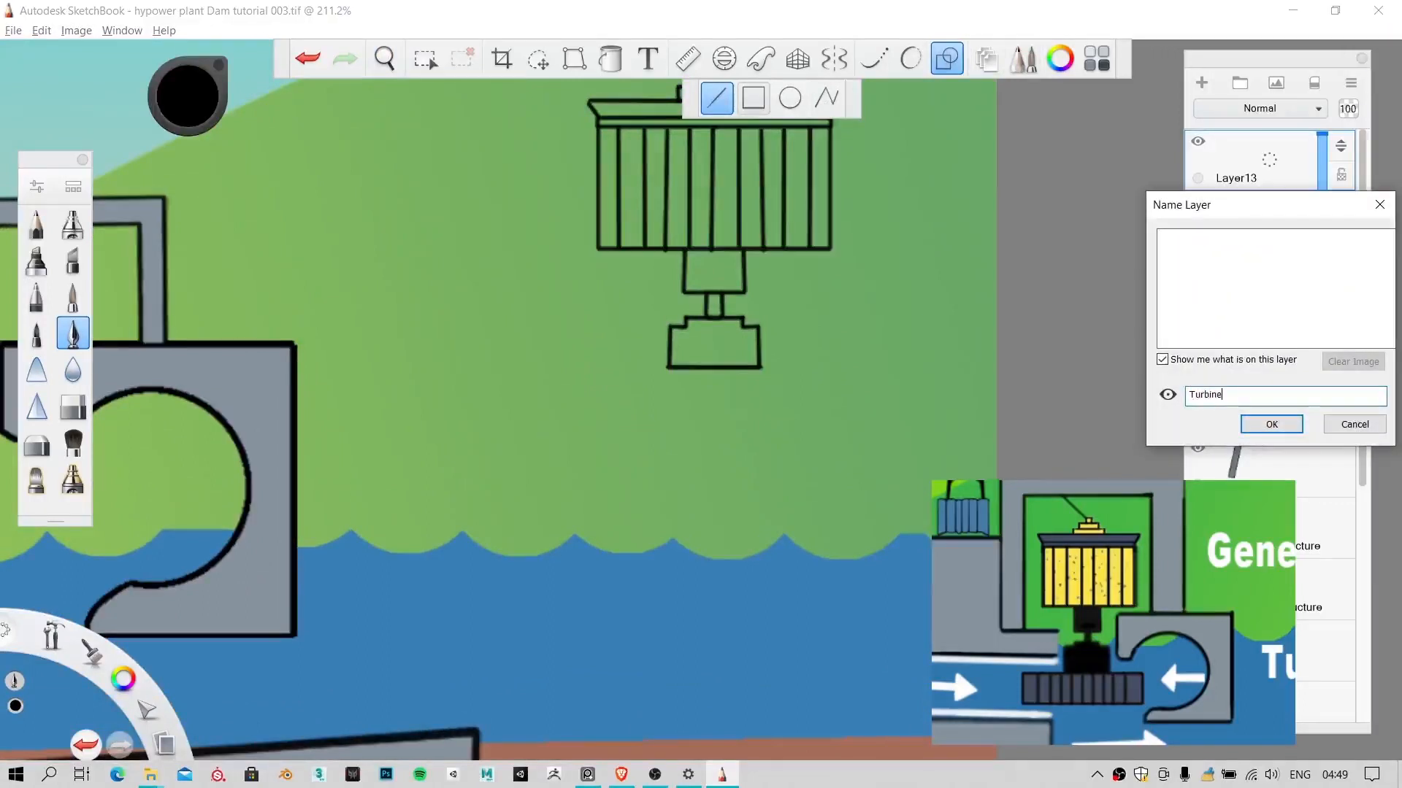
left_click(1271, 424)
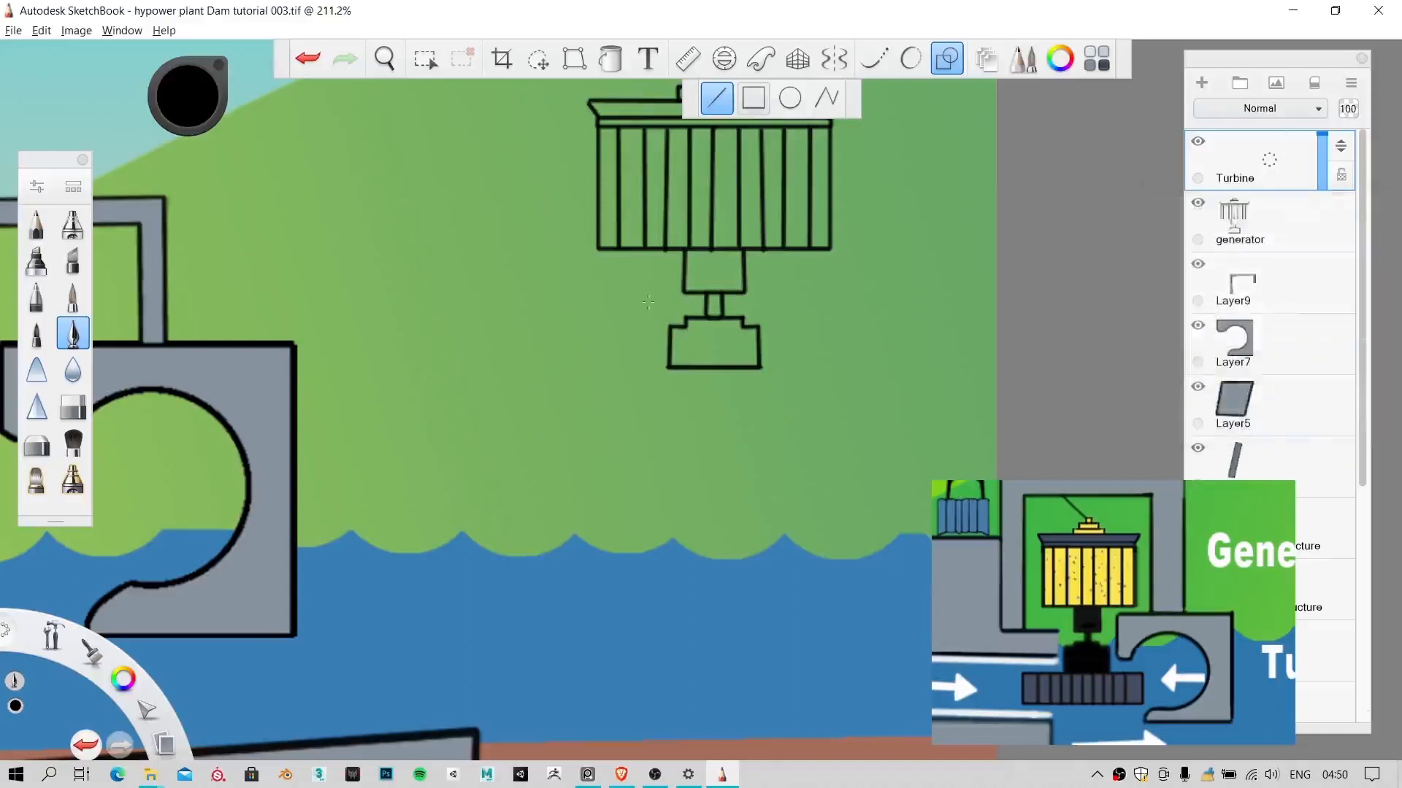
Step: Draw a wide, flat rectangle directly under the stepped base and move it sideways to centre it on the generator
left_click(753, 98)
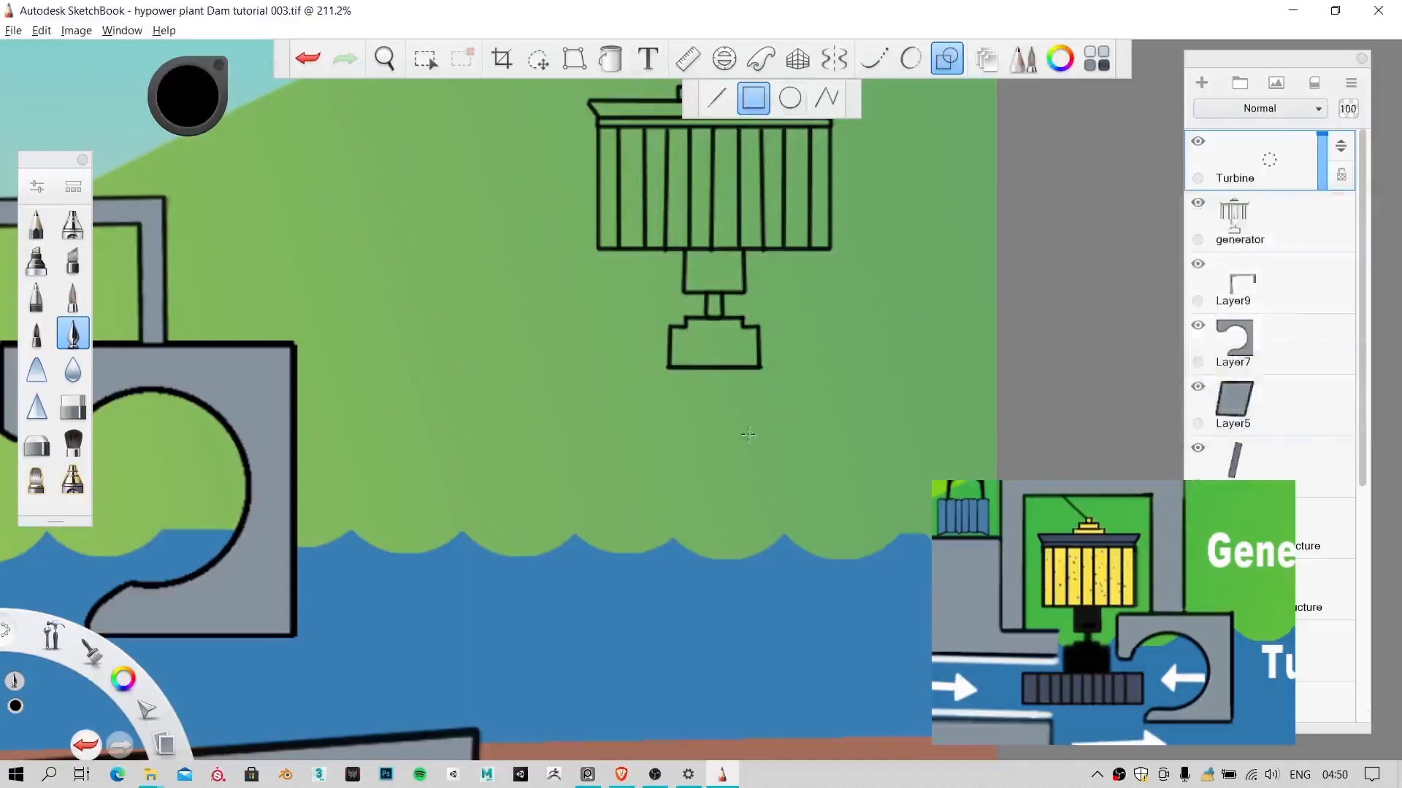
left_click_drag(629, 367, 848, 409)
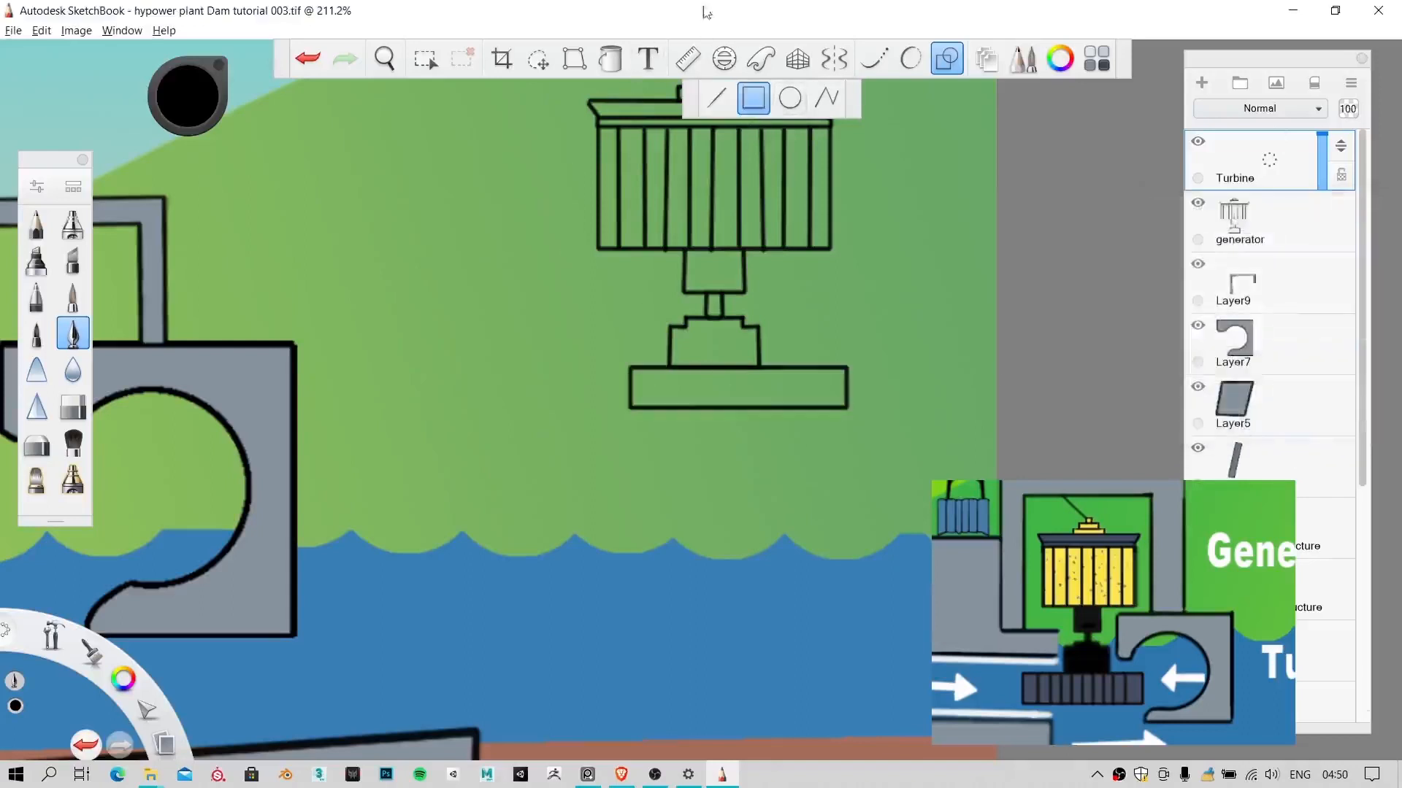
left_click(538, 59)
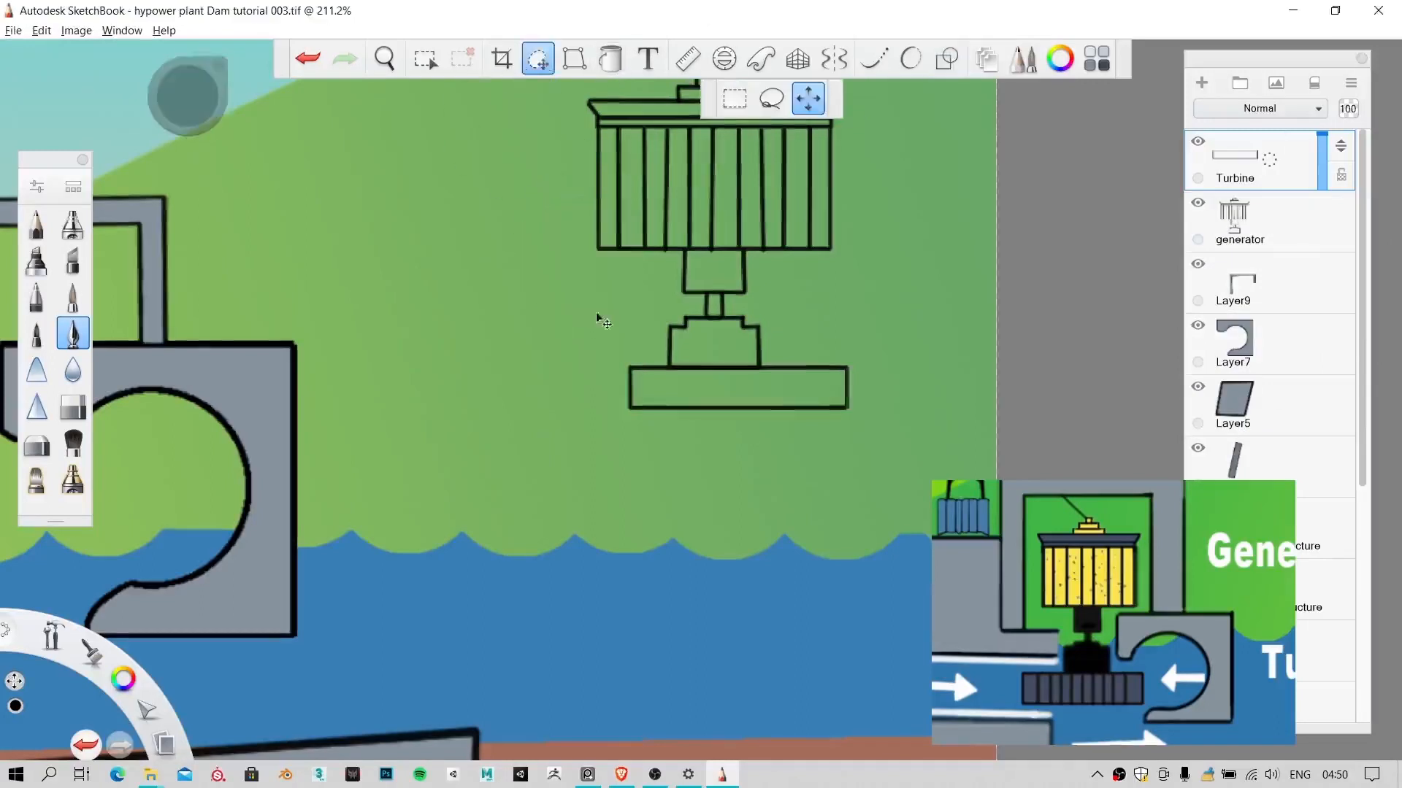
mouse_move(606, 321)
left_mouse_down()
mouse_move(570, 333)
mouse_move(574, 314)
left_mouse_up()
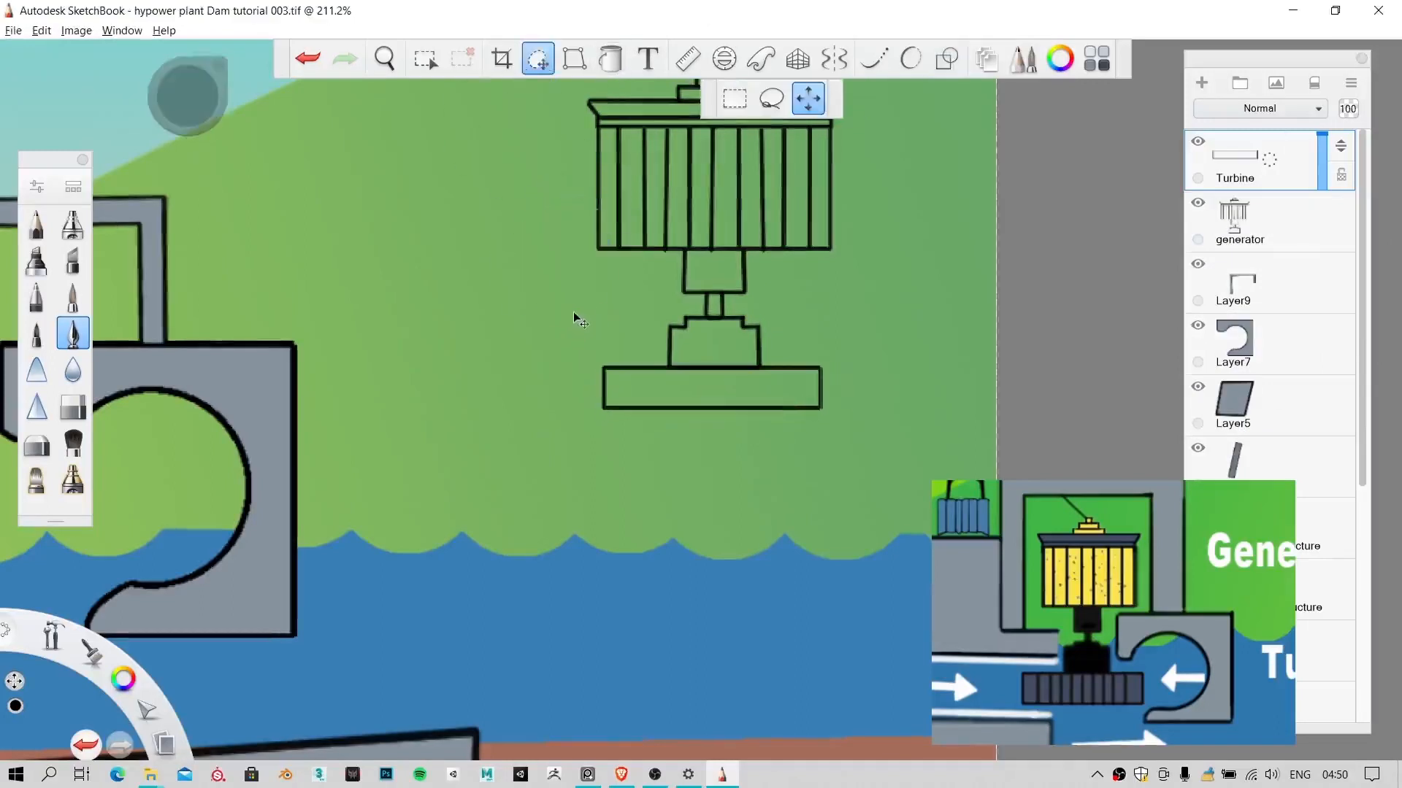
left_click(597, 217)
Step: Try to draw a straight vertical divider near the left end of the turbine rectangle, and undo it
scroll(599, 299, "up", 5)
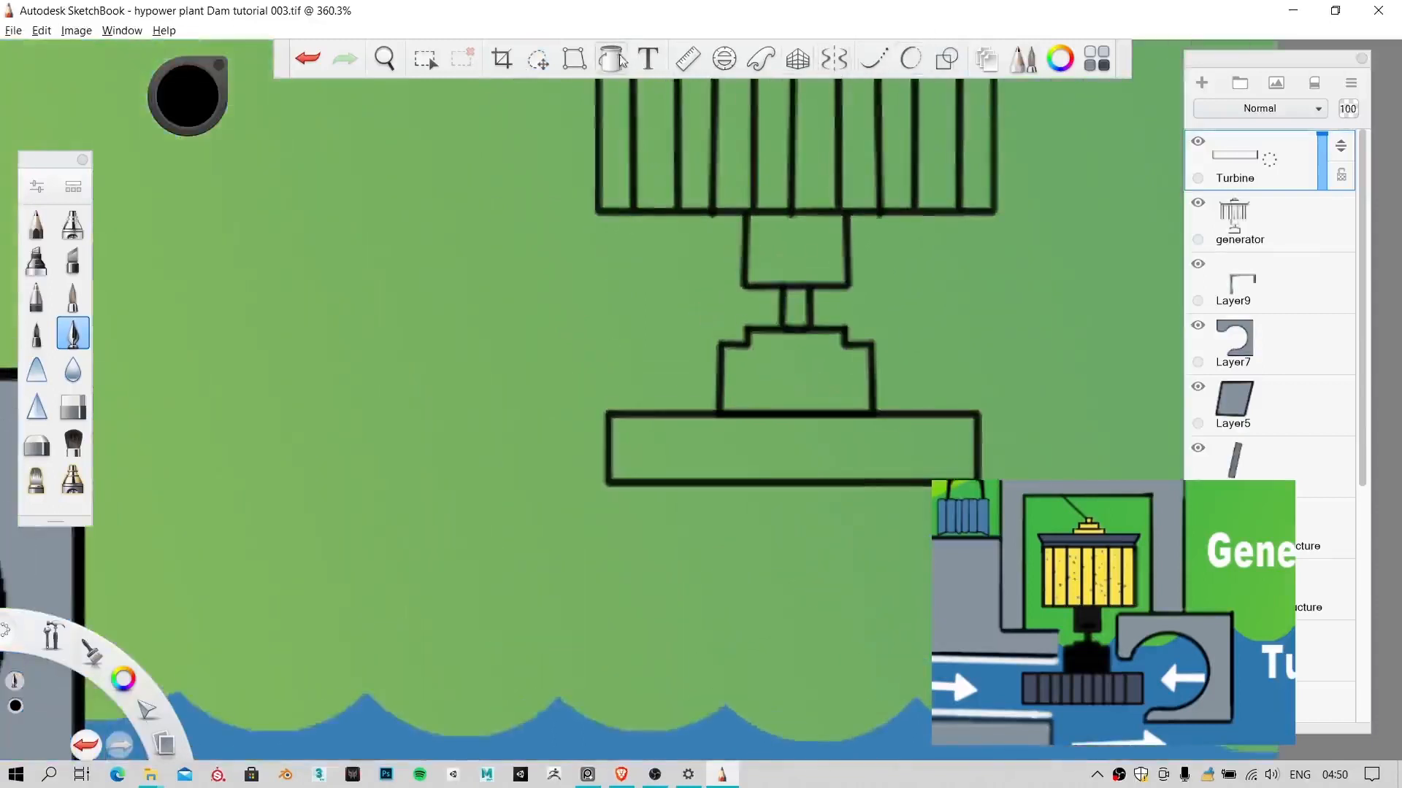
left_click(946, 59)
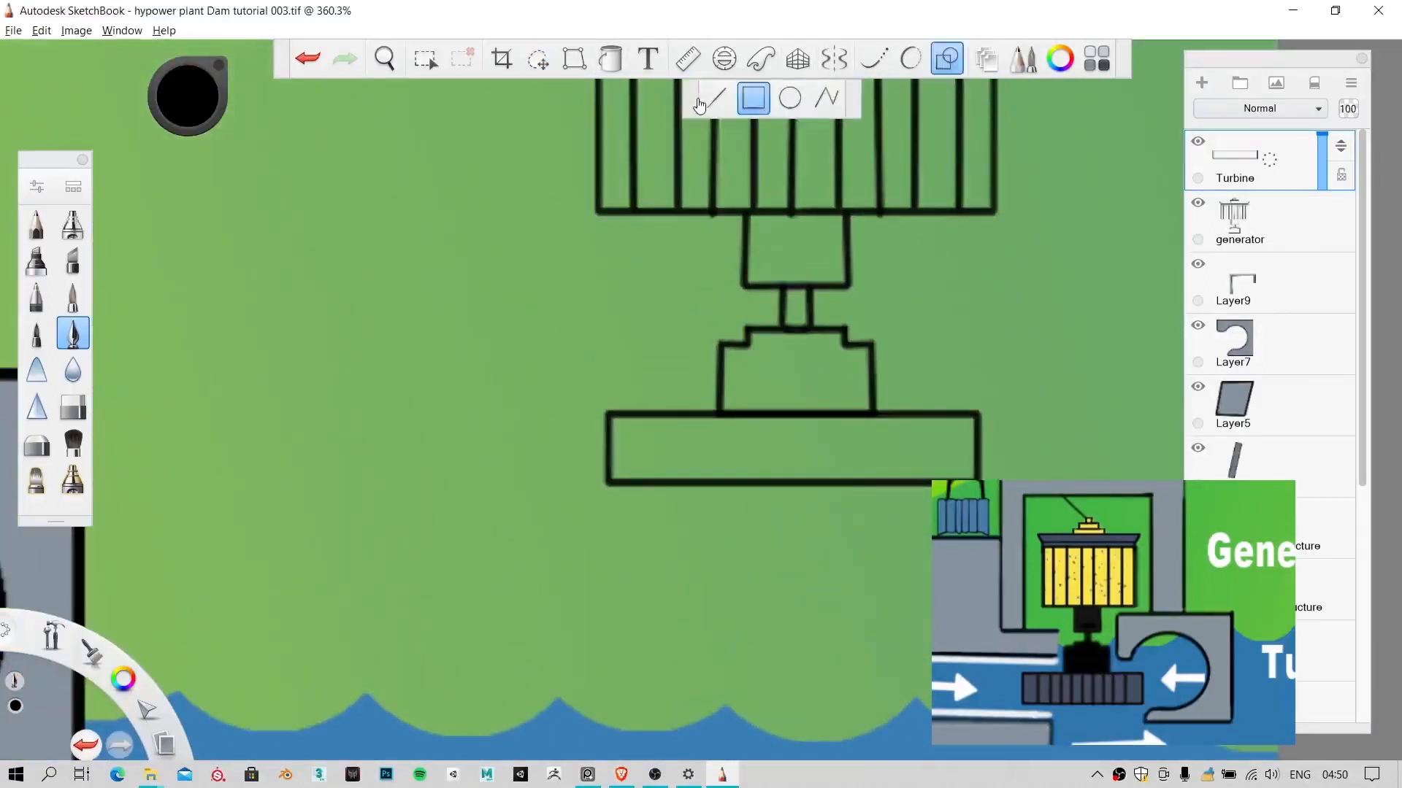
left_click(705, 96)
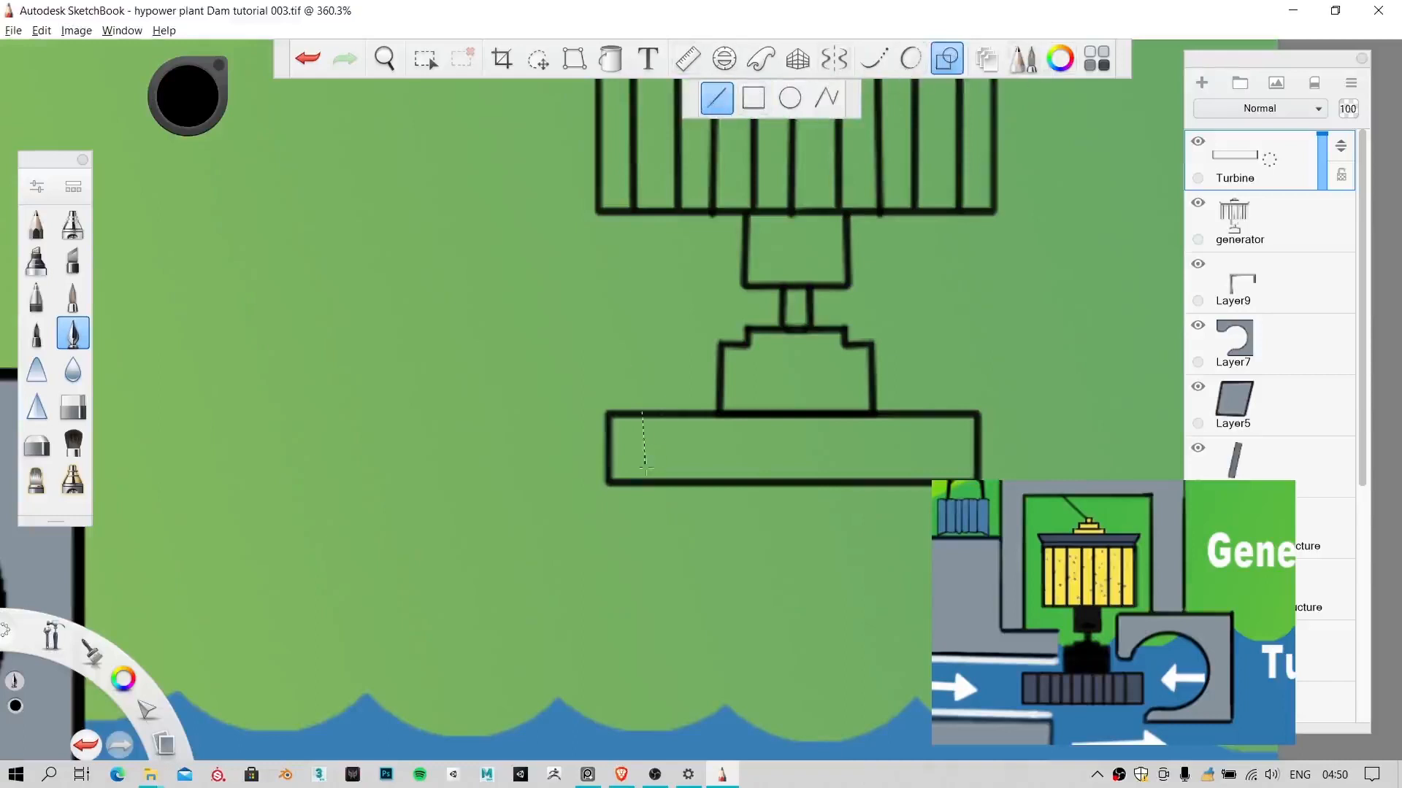
left_click_drag(643, 482, 643, 482)
key("ctrl+z")
Step: Nudge the turbine rectangle slightly to the right and down to align it under the stepped base
key("b")
key("v")
left_click_drag(636, 393, 643, 397)
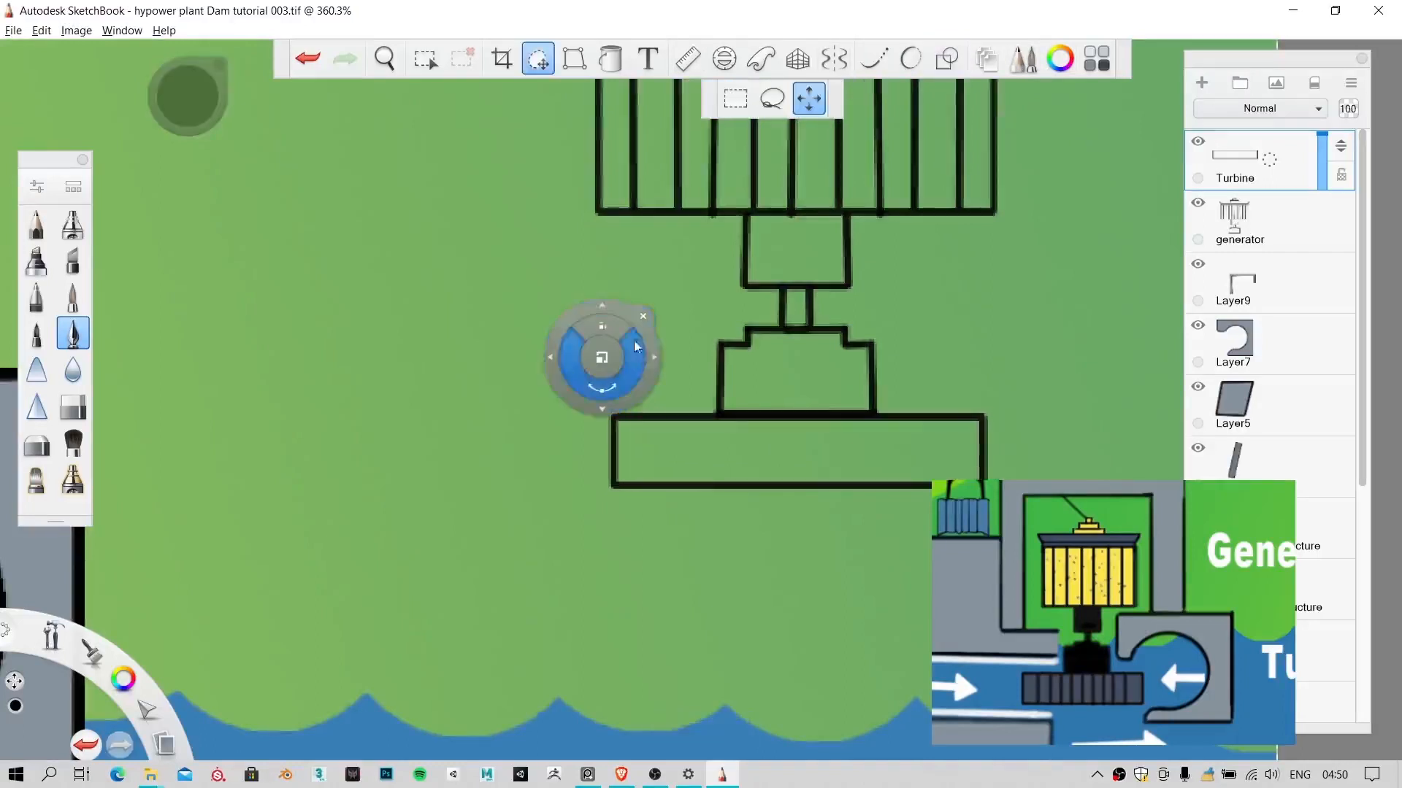
left_click(642, 317)
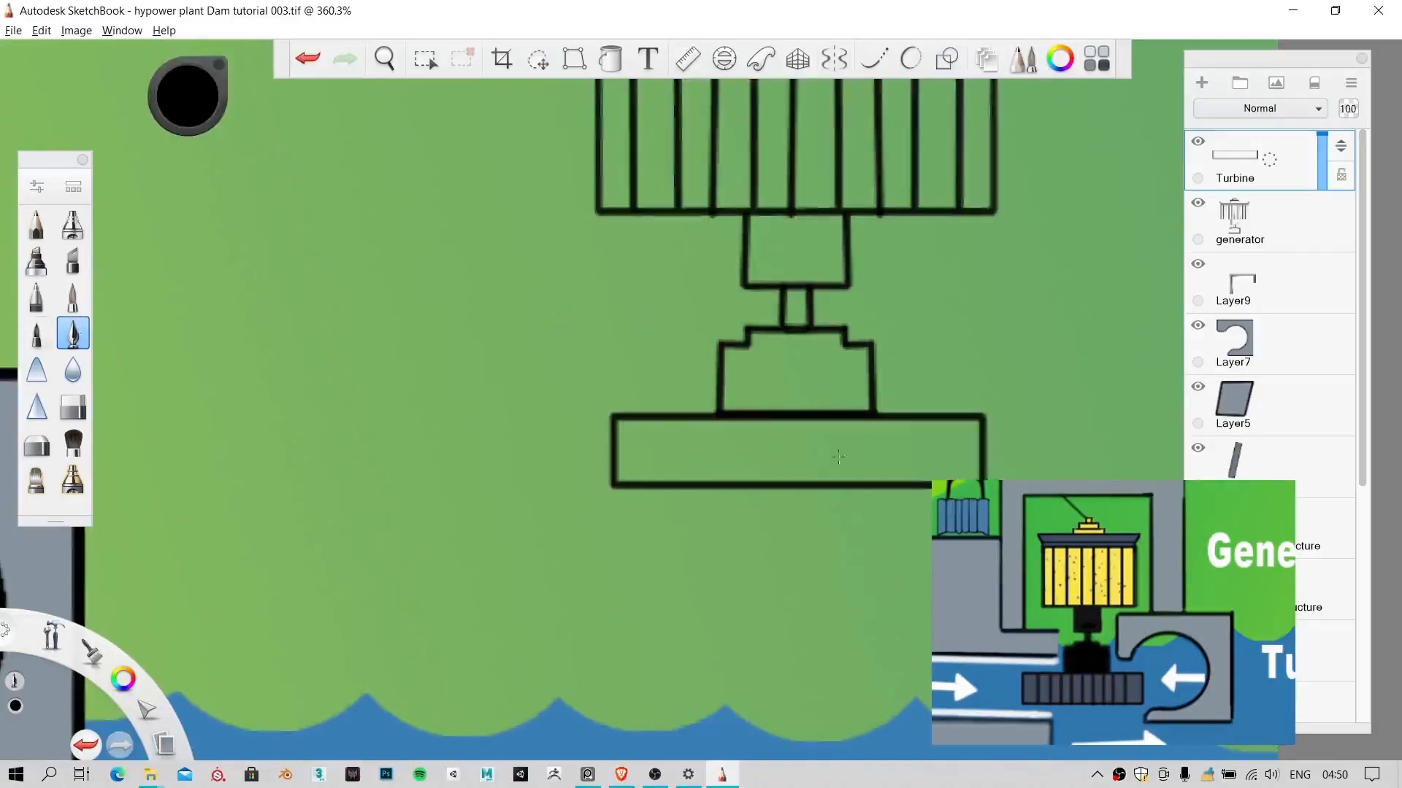
Step: Try to draw a freehand vertical divider near the left end of the turbine rectangle, and undo it
left_click_drag(652, 418, 653, 482)
key("ctrl+z")
Step: Divide the turbine rectangle into ten blades with nine straight vertical lines using the line shape tool and the black inking pen
left_click(947, 59)
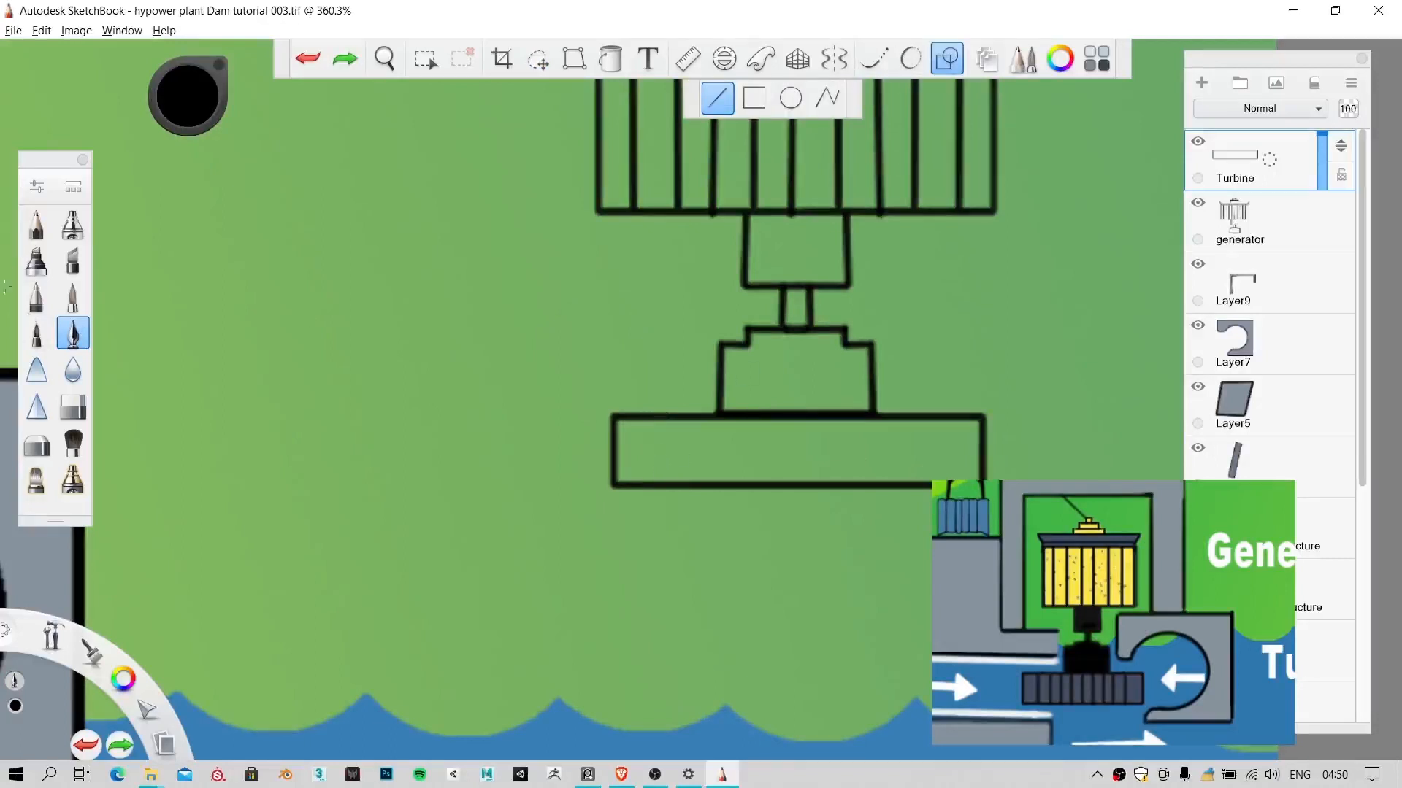
left_click(36, 333)
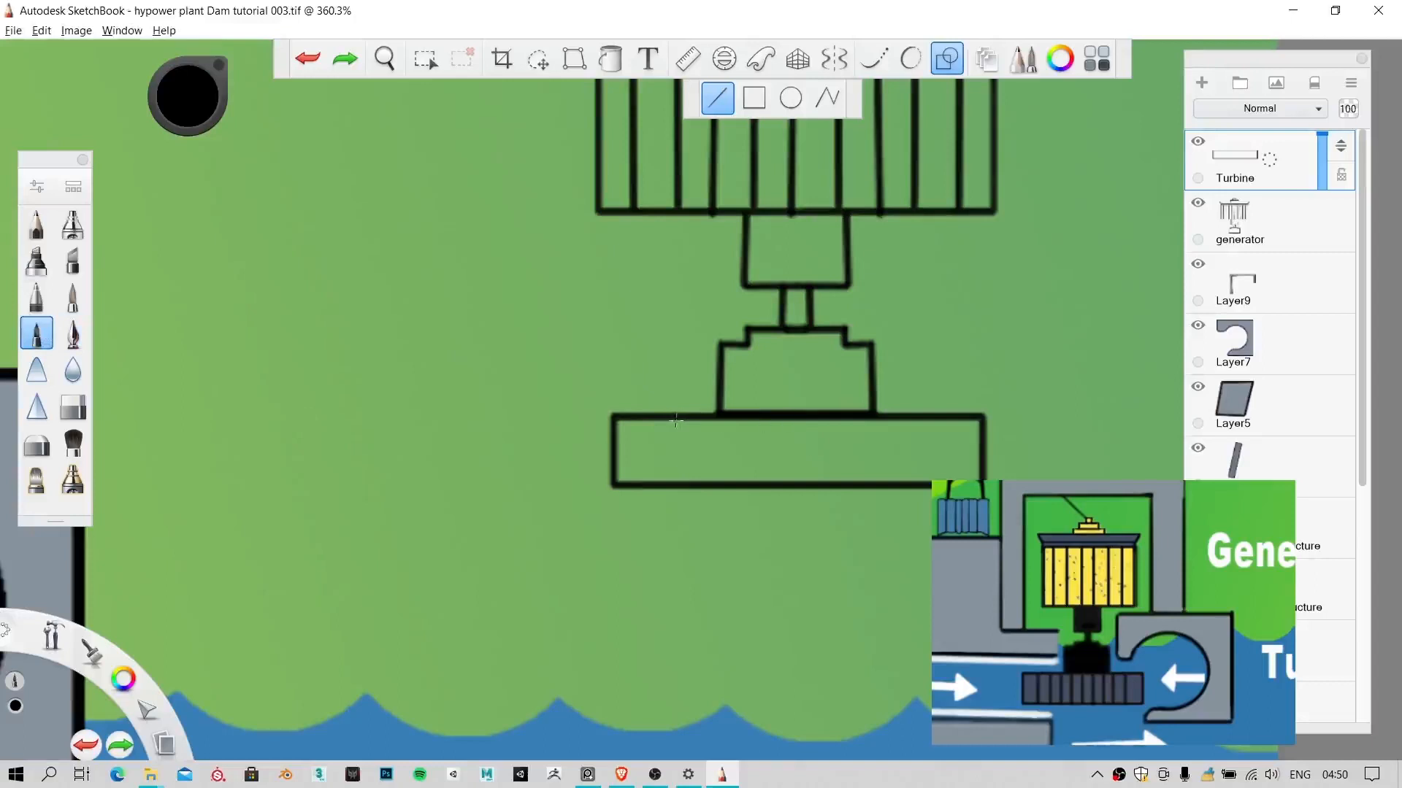
left_click_drag(676, 420, 676, 488)
key("ctrl+z")
key("bracketright")
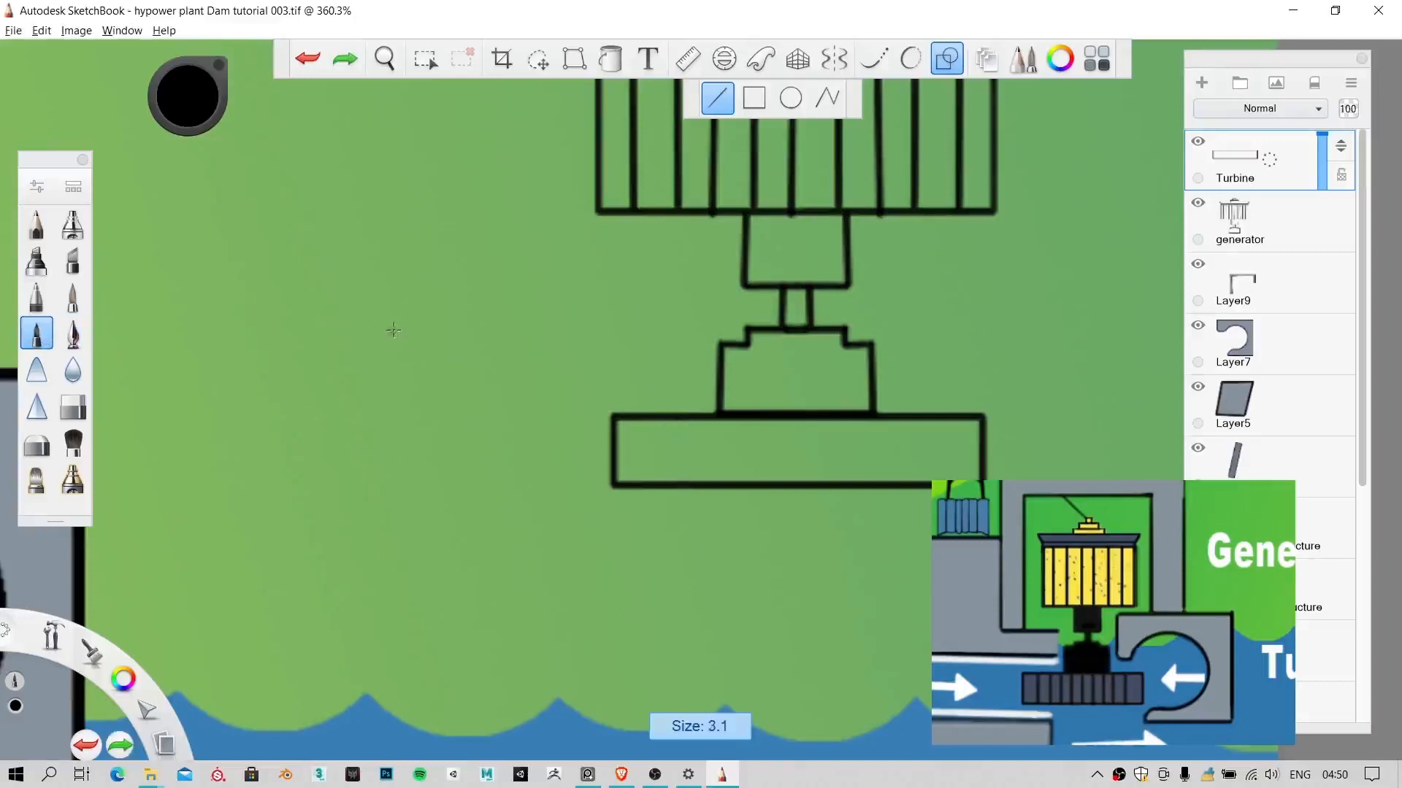
key("bracketright")
key("bracketright")
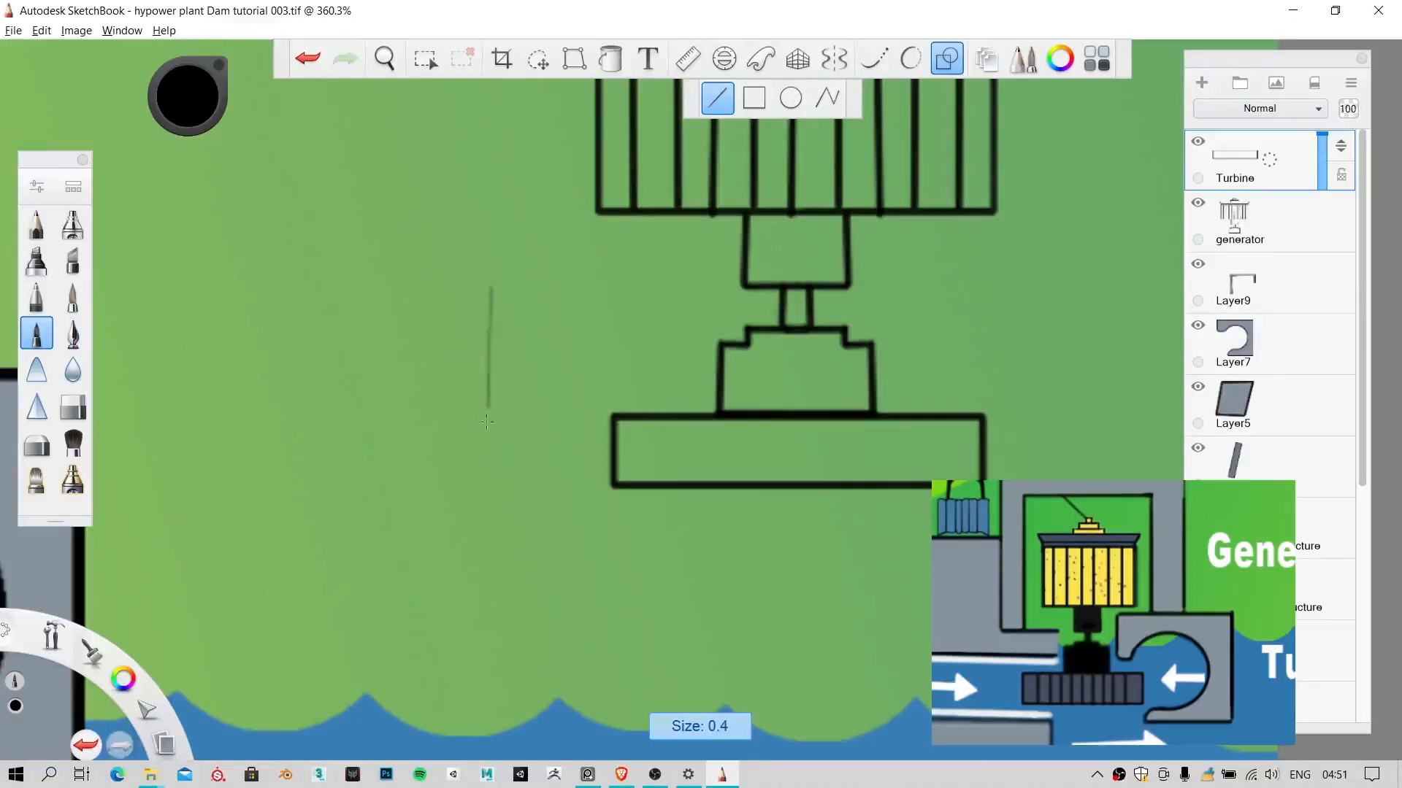
left_click(73, 332)
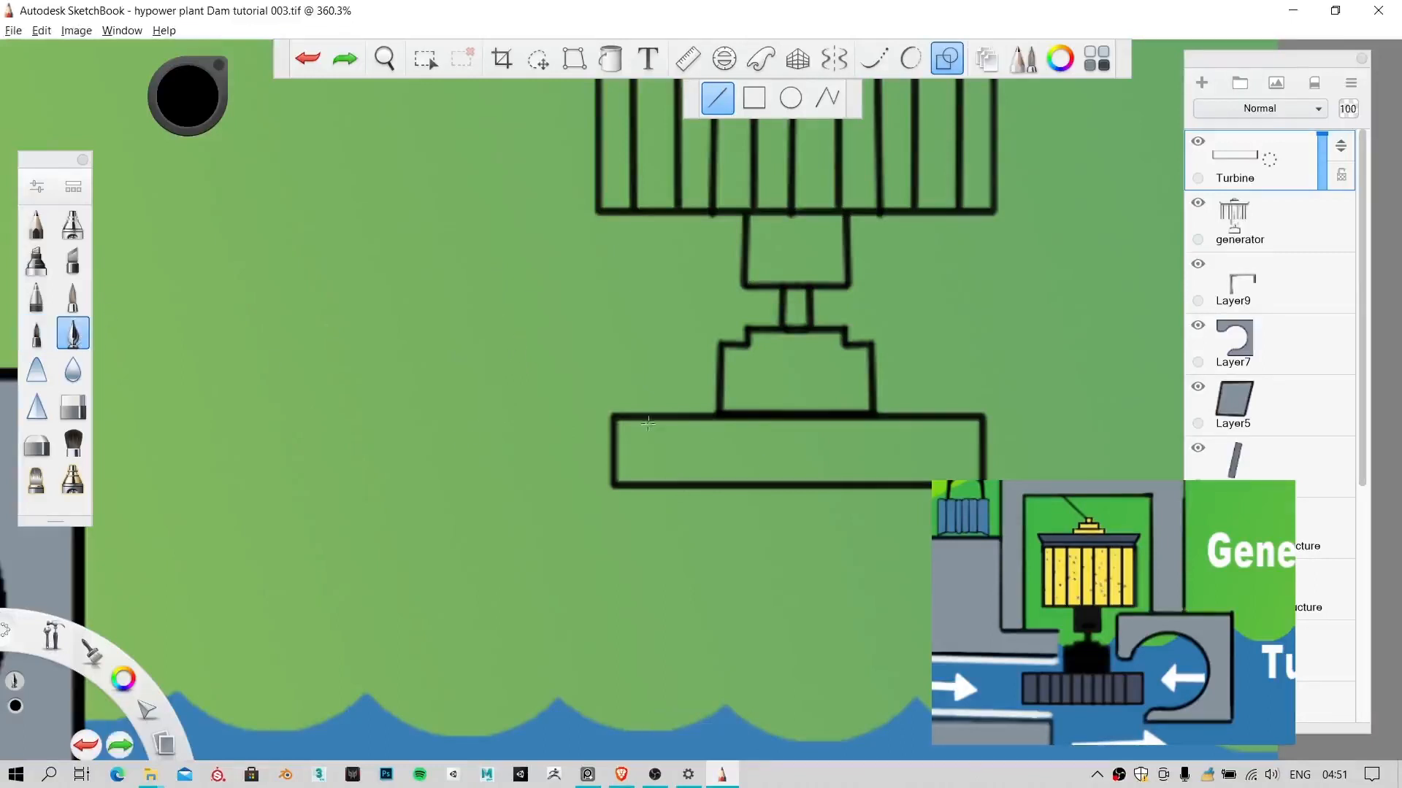
left_click_drag(641, 480, 959, 483)
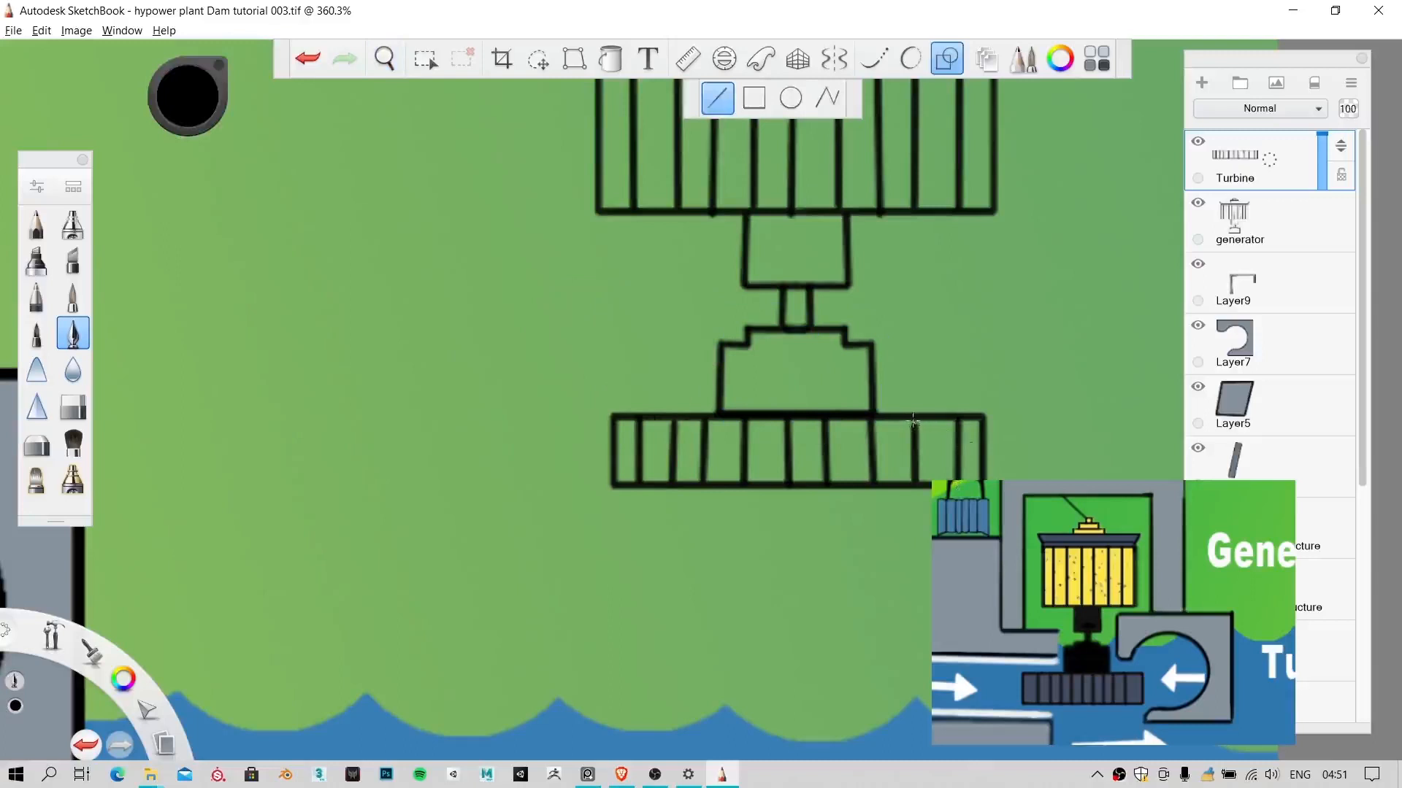
Step: Select the Turbine and generator layers together and move them inside the dam's grey frame, with the turbine down in the water
key("space")
left_click_drag(805, 429, 761, 511)
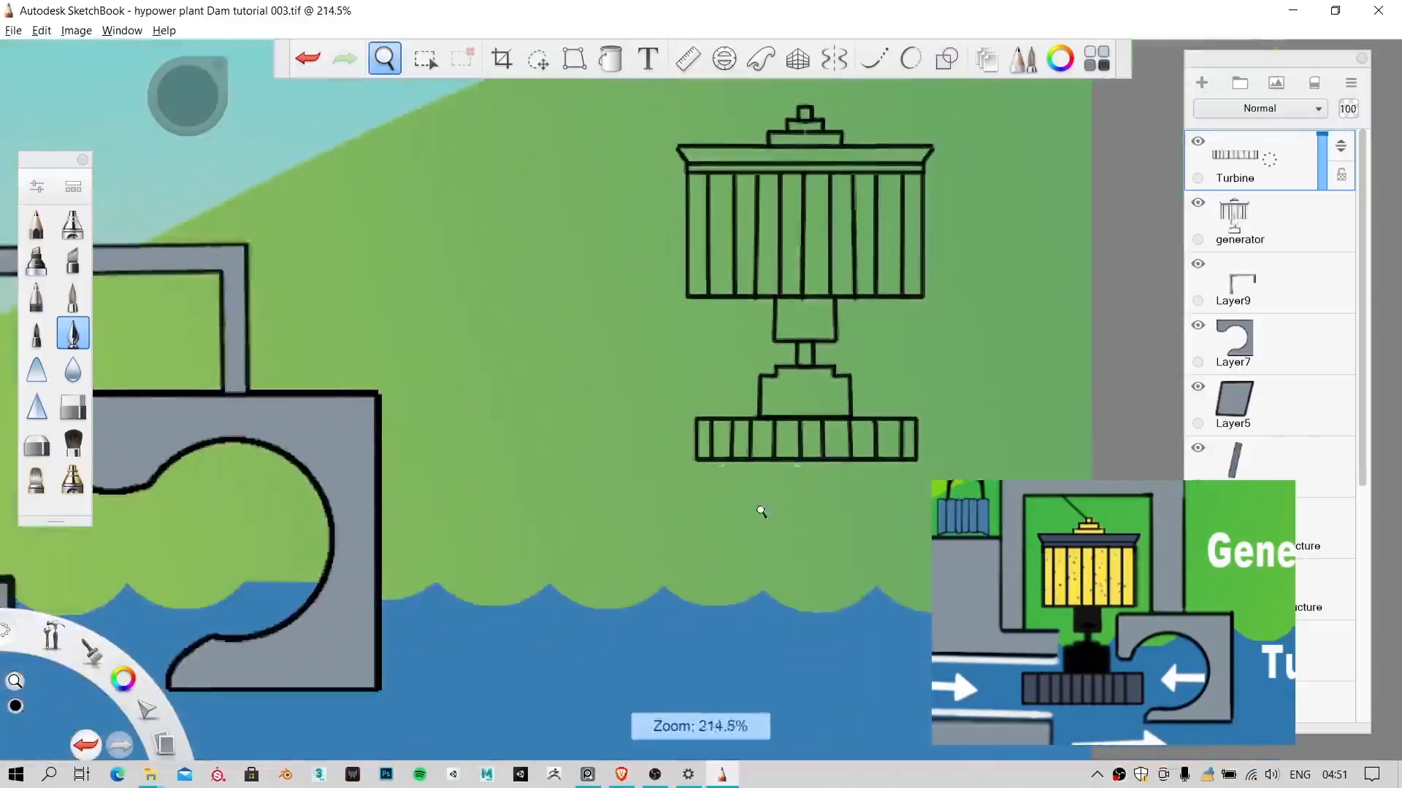
left_click_drag(872, 518, 720, 533)
key("space")
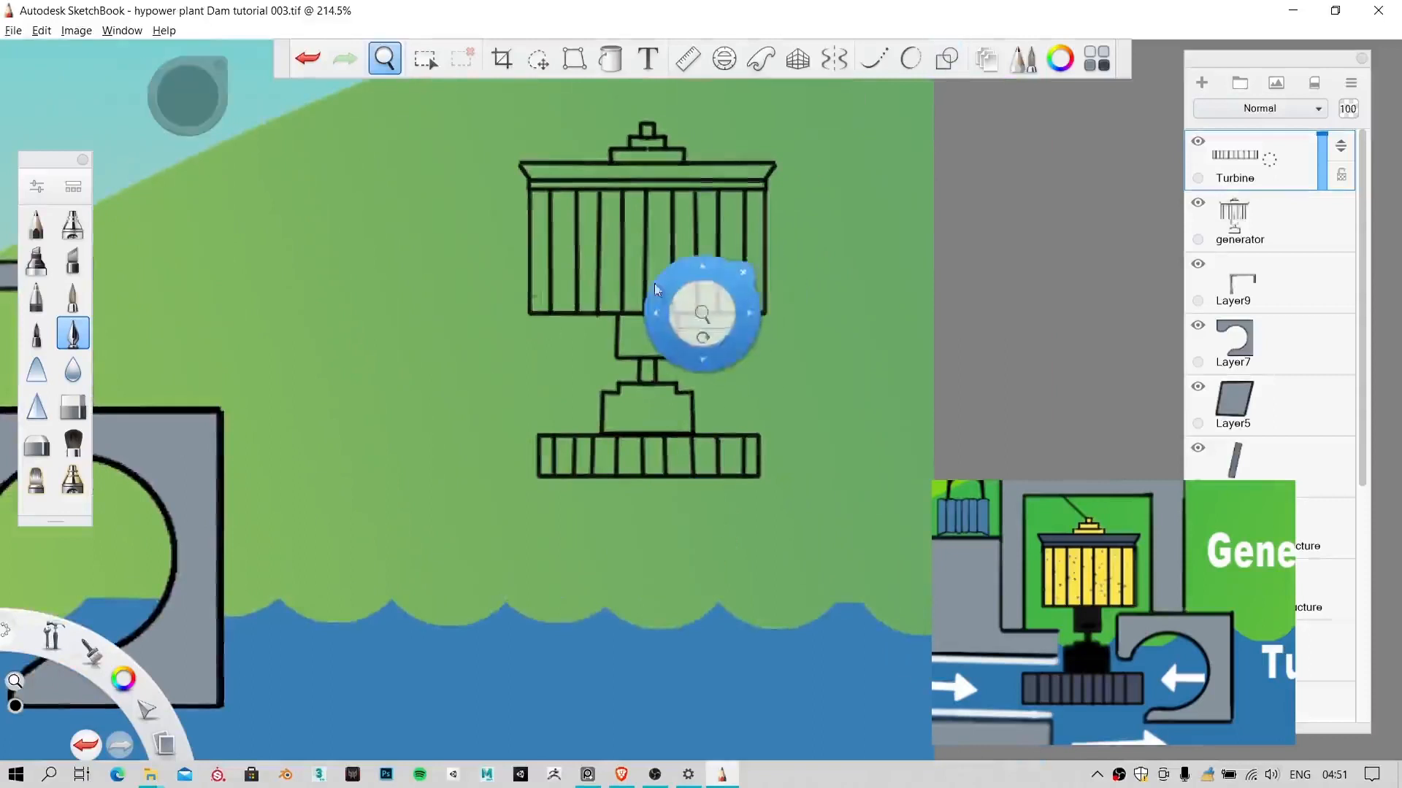
left_click_drag(697, 314, 677, 362)
left_click_drag(755, 397, 835, 434)
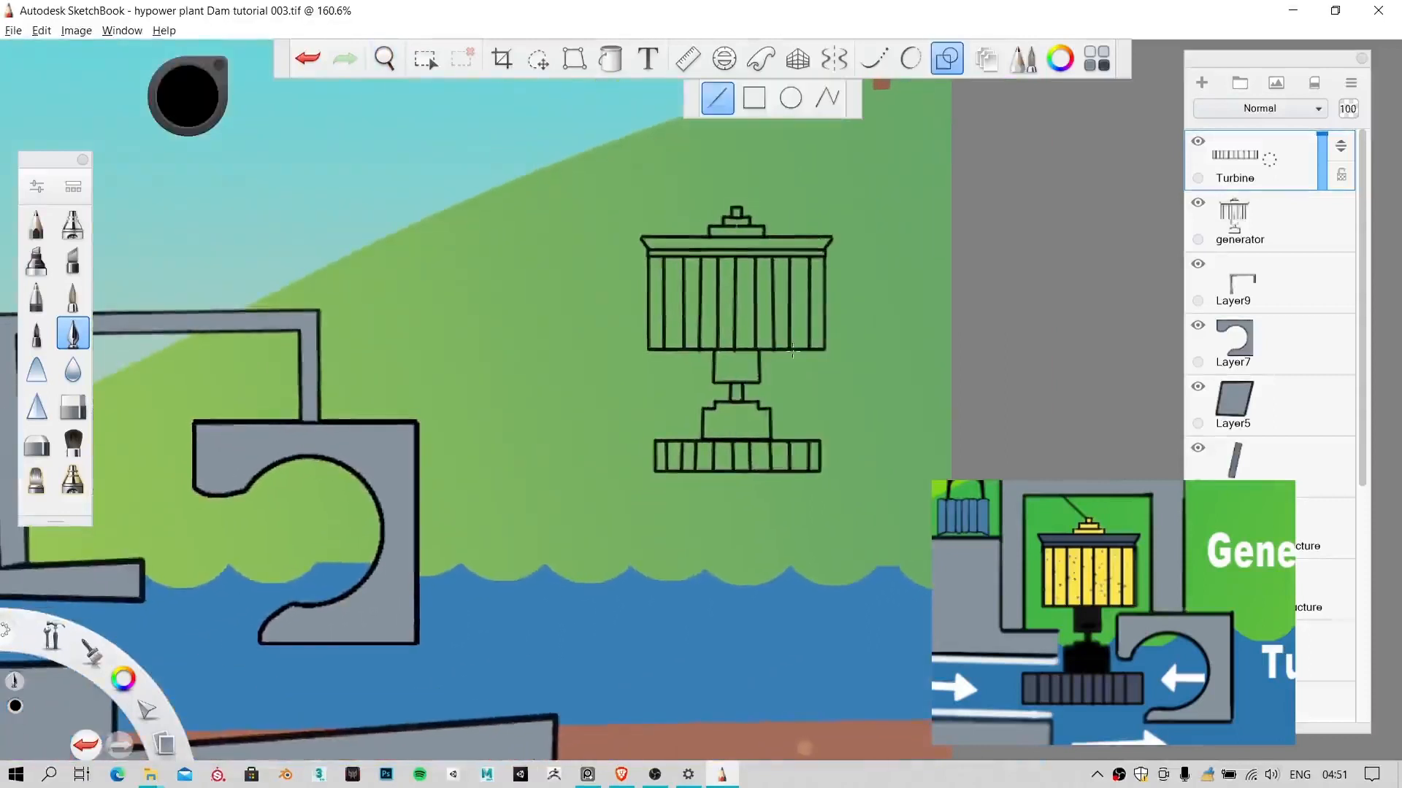
left_click(1294, 223, "ctrl")
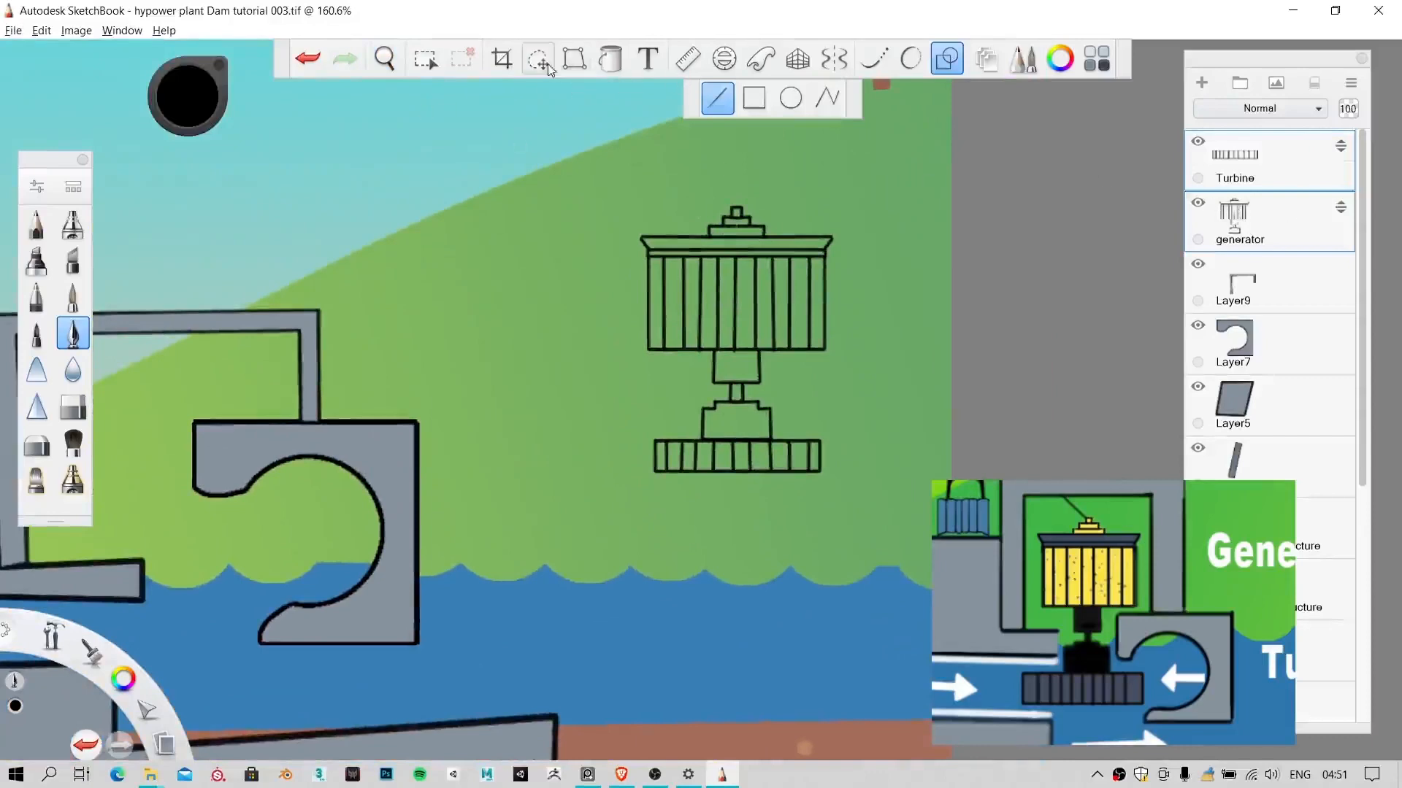
left_click(538, 58)
left_click_drag(611, 321, 29, 485)
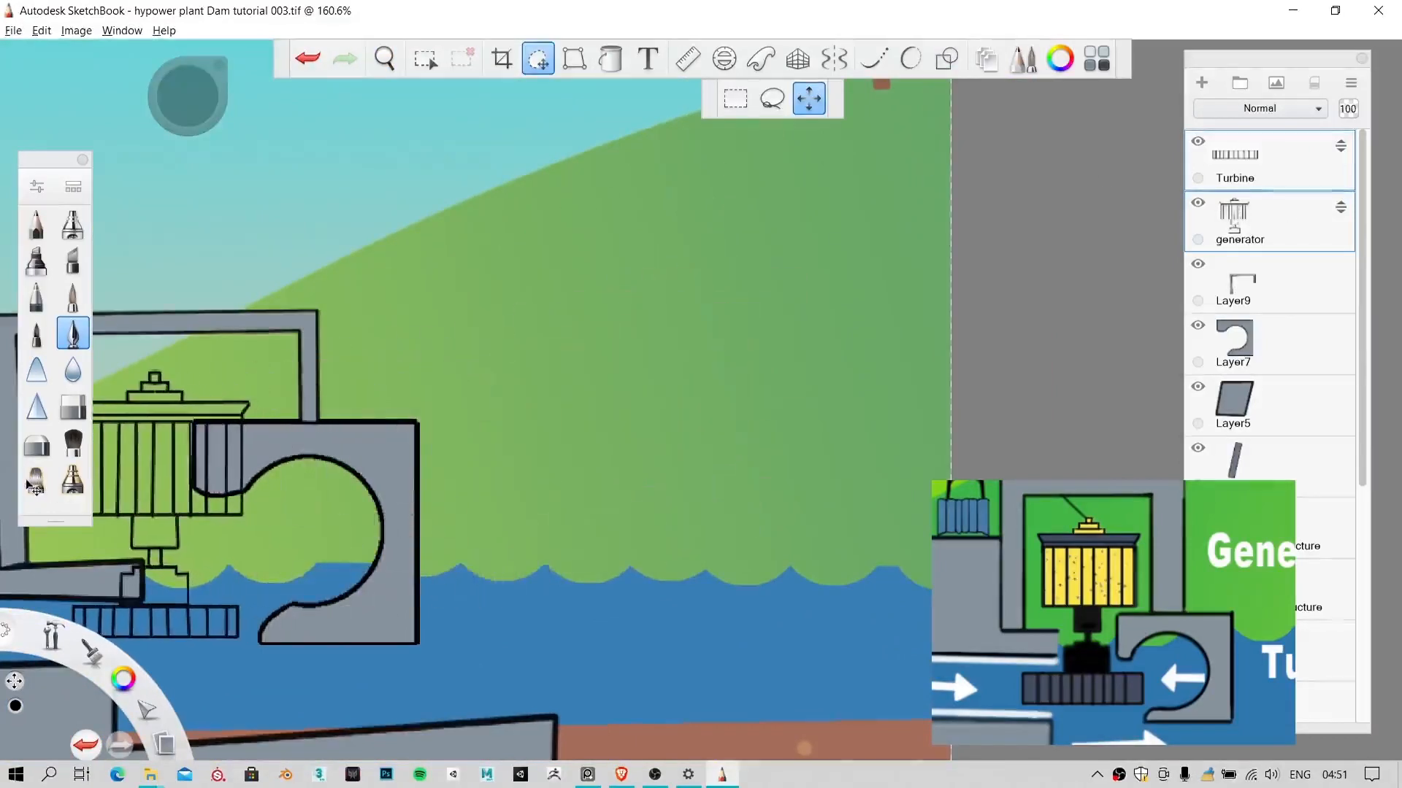
key("space")
left_click_drag(450, 504, 812, 362)
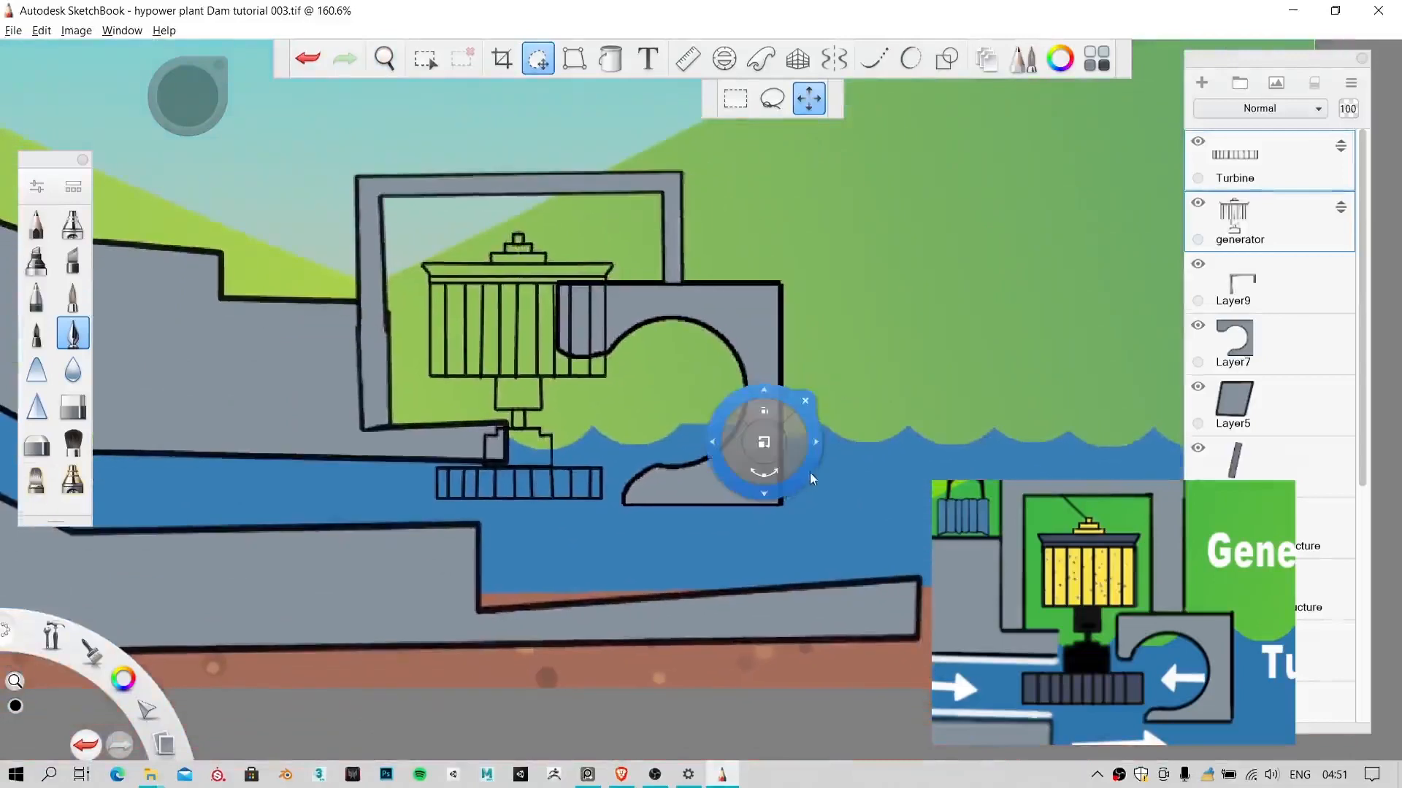
mouse_move(809, 471)
left_mouse_down()
mouse_move(817, 487)
mouse_move(828, 478)
left_mouse_up()
left_click(814, 262)
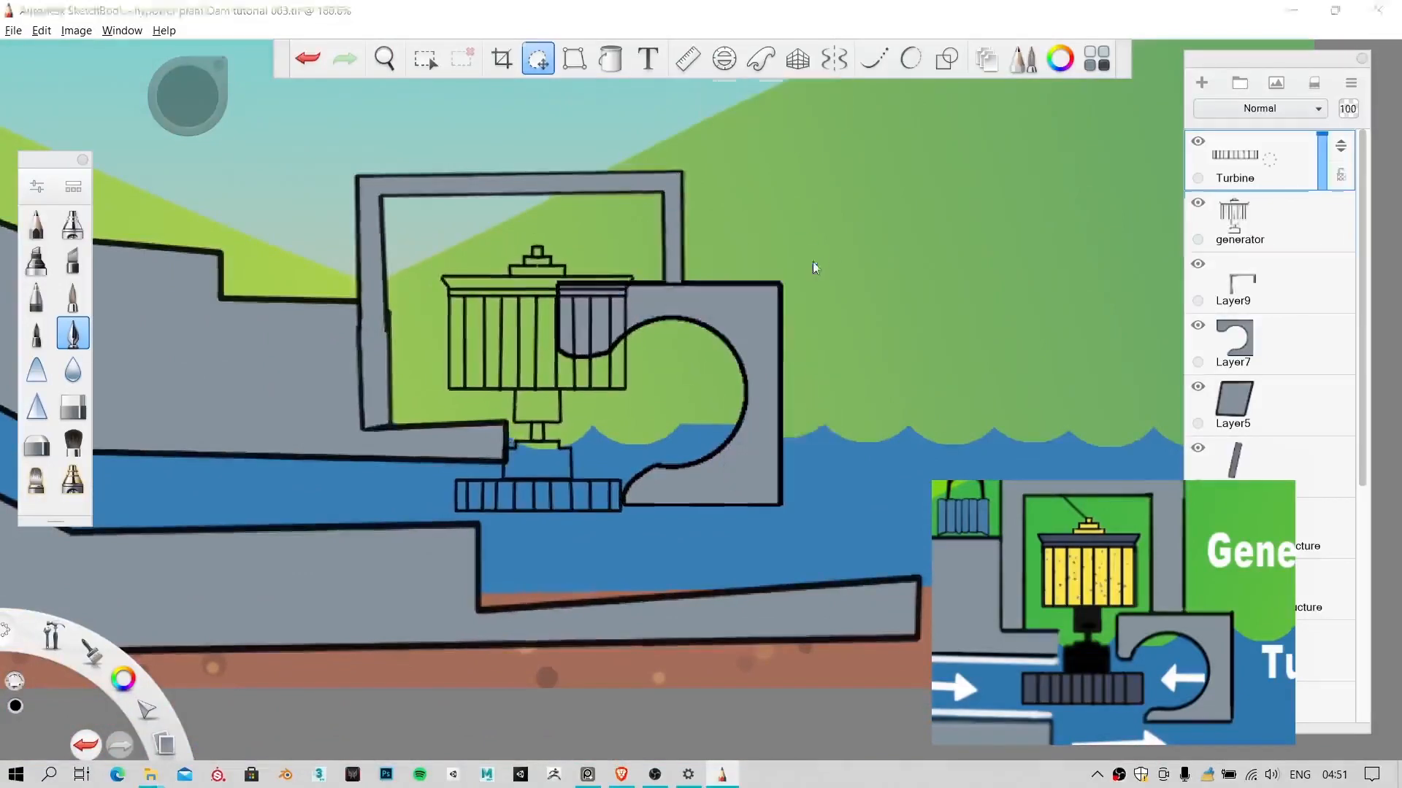
Step: Scale down the hooked grey block on Layer7 and move it so its opening faces the right end of the turbine
left_click(1306, 307)
left_click(1318, 339)
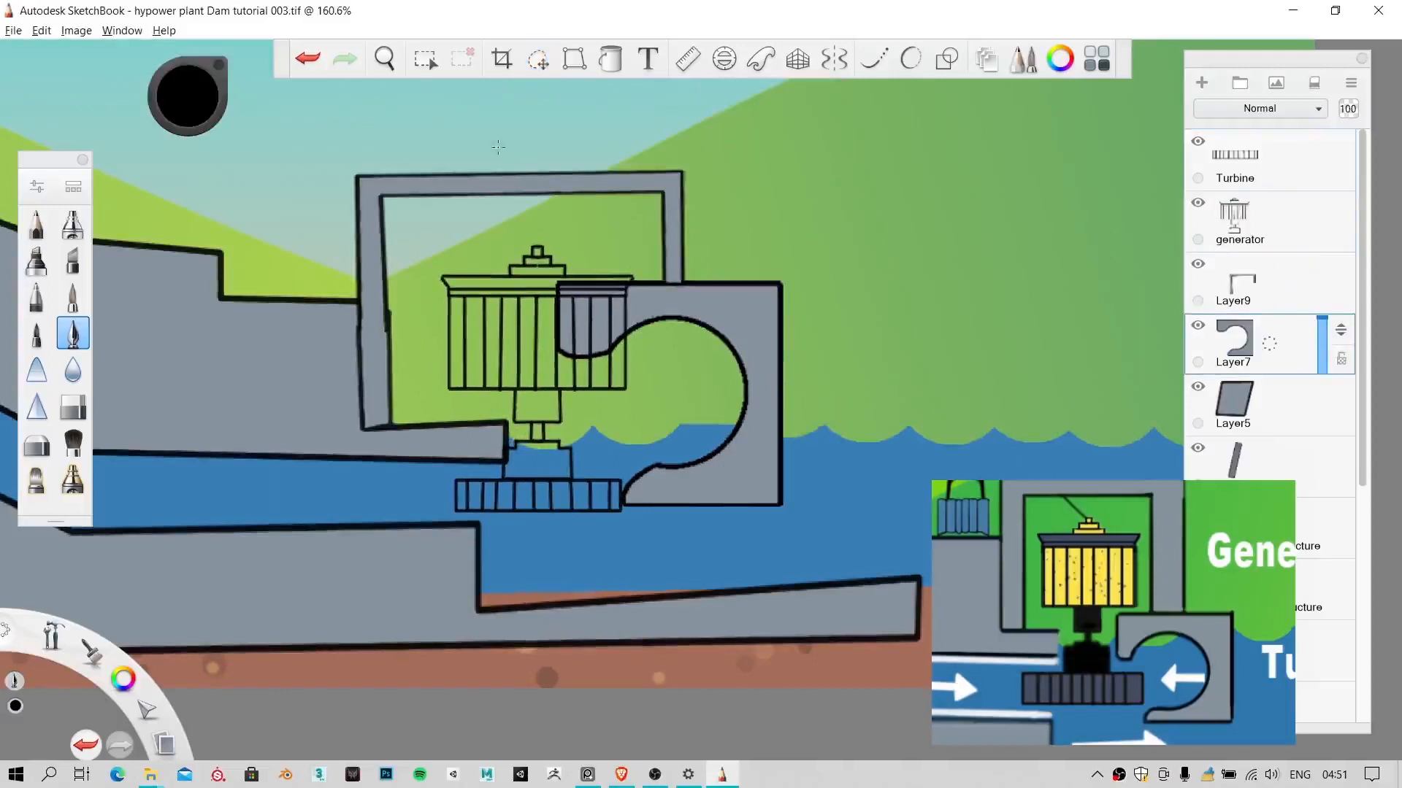
left_click(537, 67)
mouse_move(660, 339)
left_mouse_down()
mouse_move(683, 393)
mouse_move(712, 365)
mouse_move(662, 339)
left_mouse_up()
left_click_drag(700, 417, 670, 475)
left_click_drag(651, 424, 651, 445)
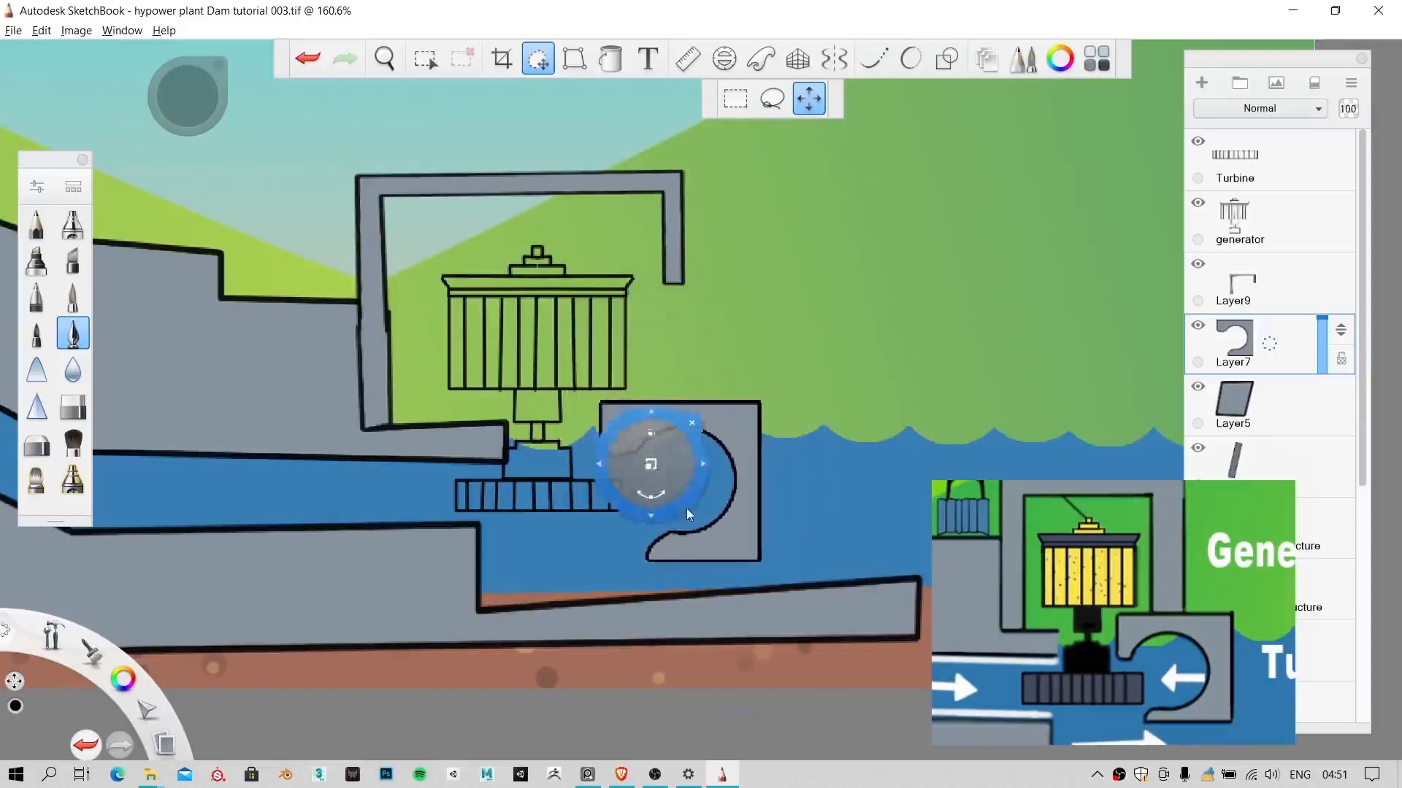
left_click_drag(687, 514, 680, 498)
left_click_drag(642, 449, 662, 461)
left_click_drag(676, 509, 662, 515)
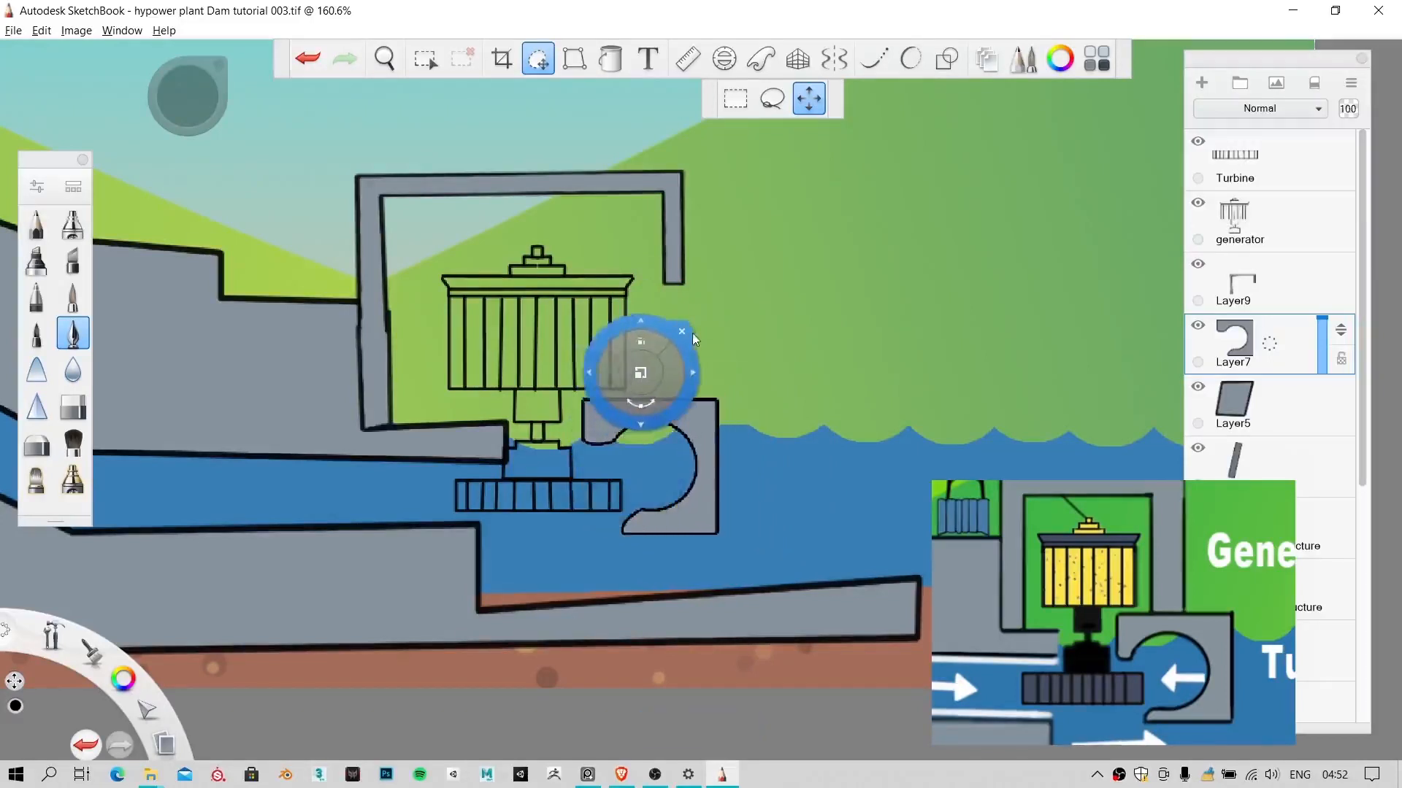
left_click(685, 331)
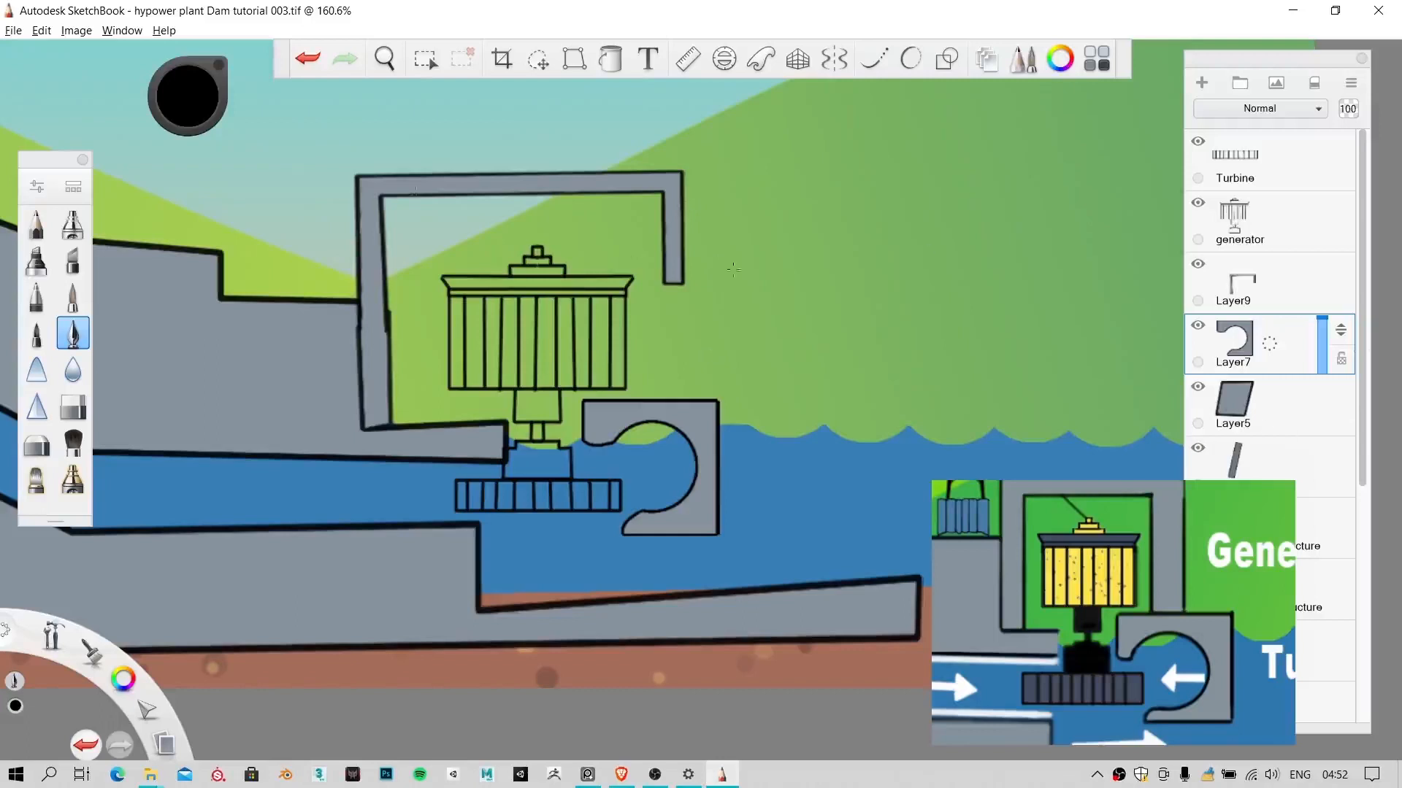
Step: Try to draw a freehand line from the frame's right leg down to the hooked block, and undo it
key("space")
mouse_move(627, 257)
left_mouse_down()
mouse_move(825, 292)
mouse_move(799, 397)
left_mouse_up()
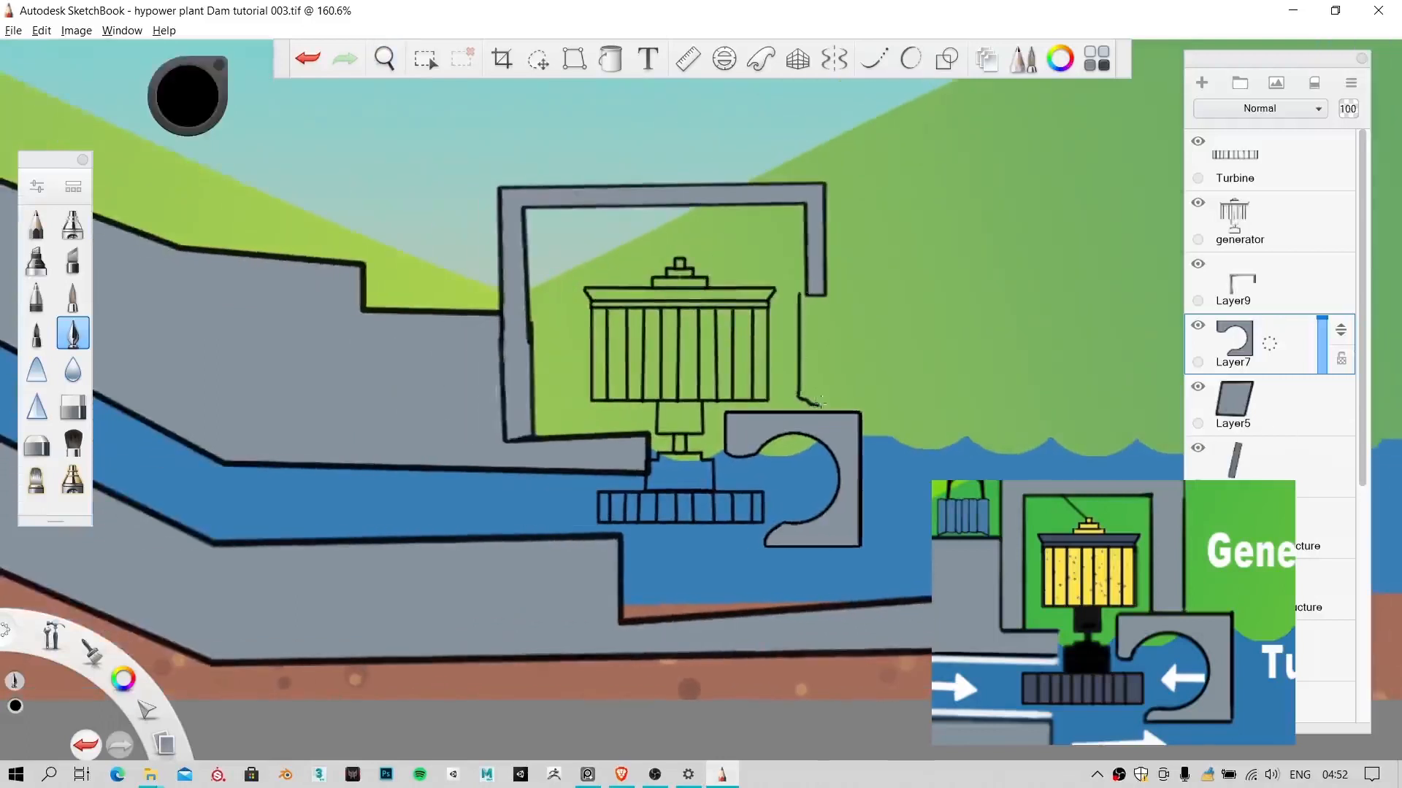
key("ctrl+z")
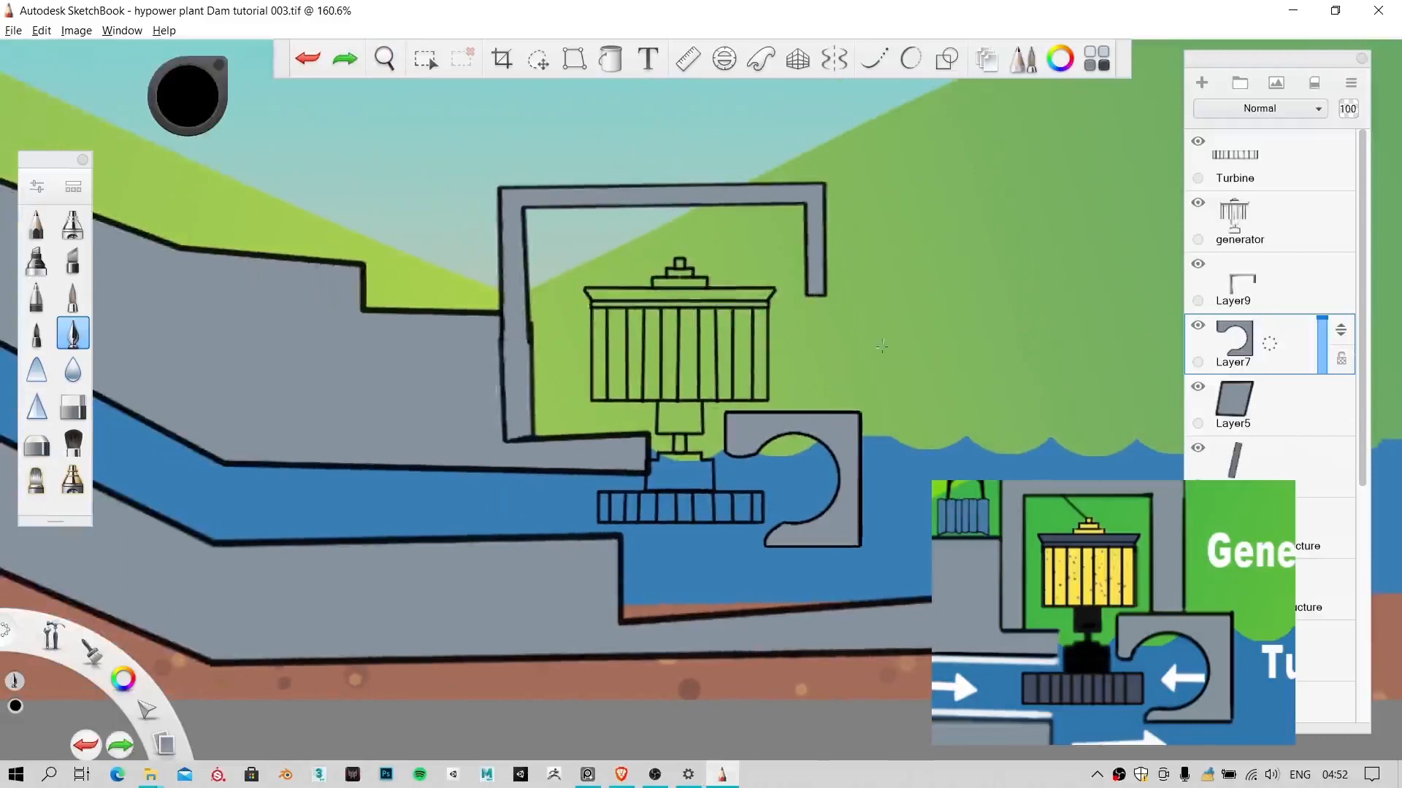
Step: Hide the old frame on Layer9 and add a new empty layer above it
left_click(1229, 280)
left_click(1199, 266)
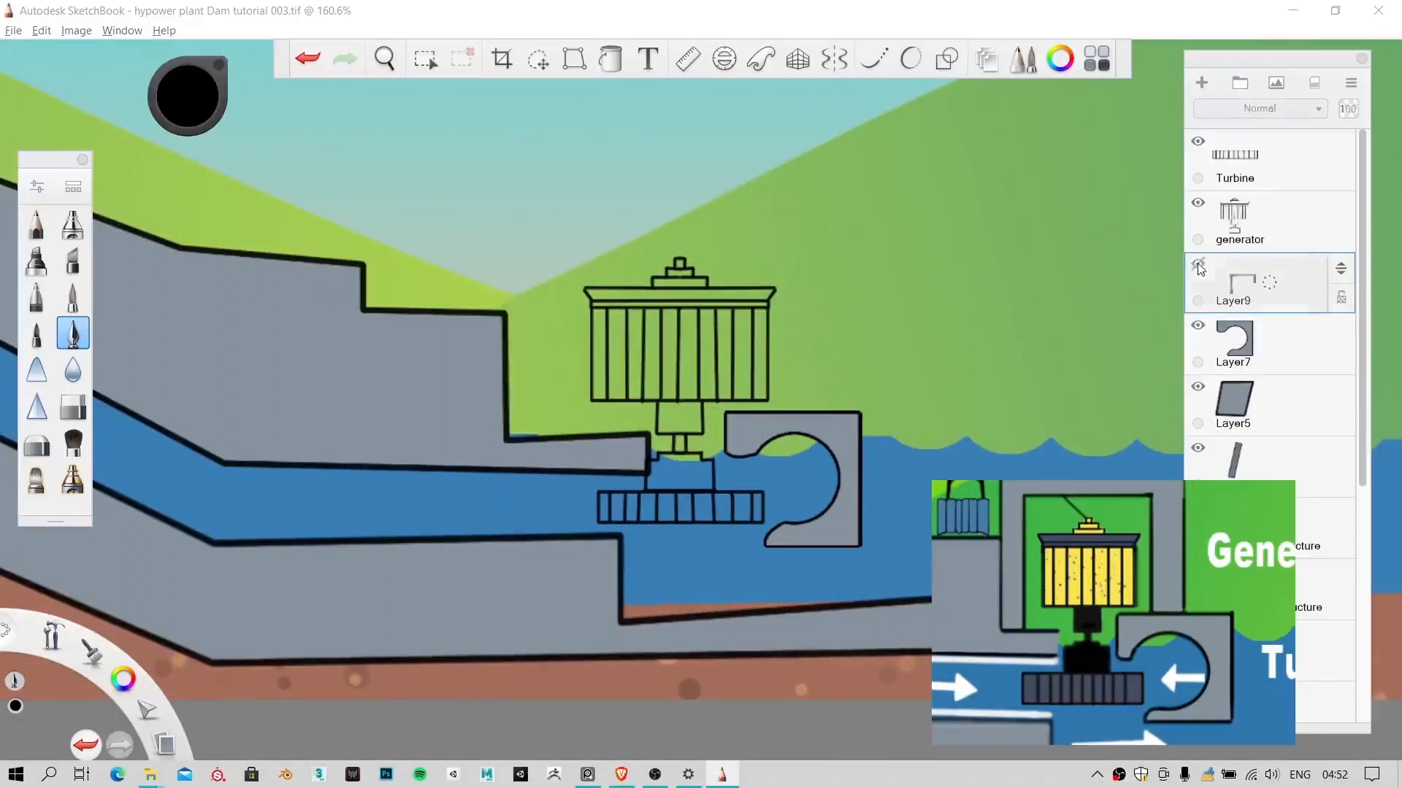
left_click(1201, 84)
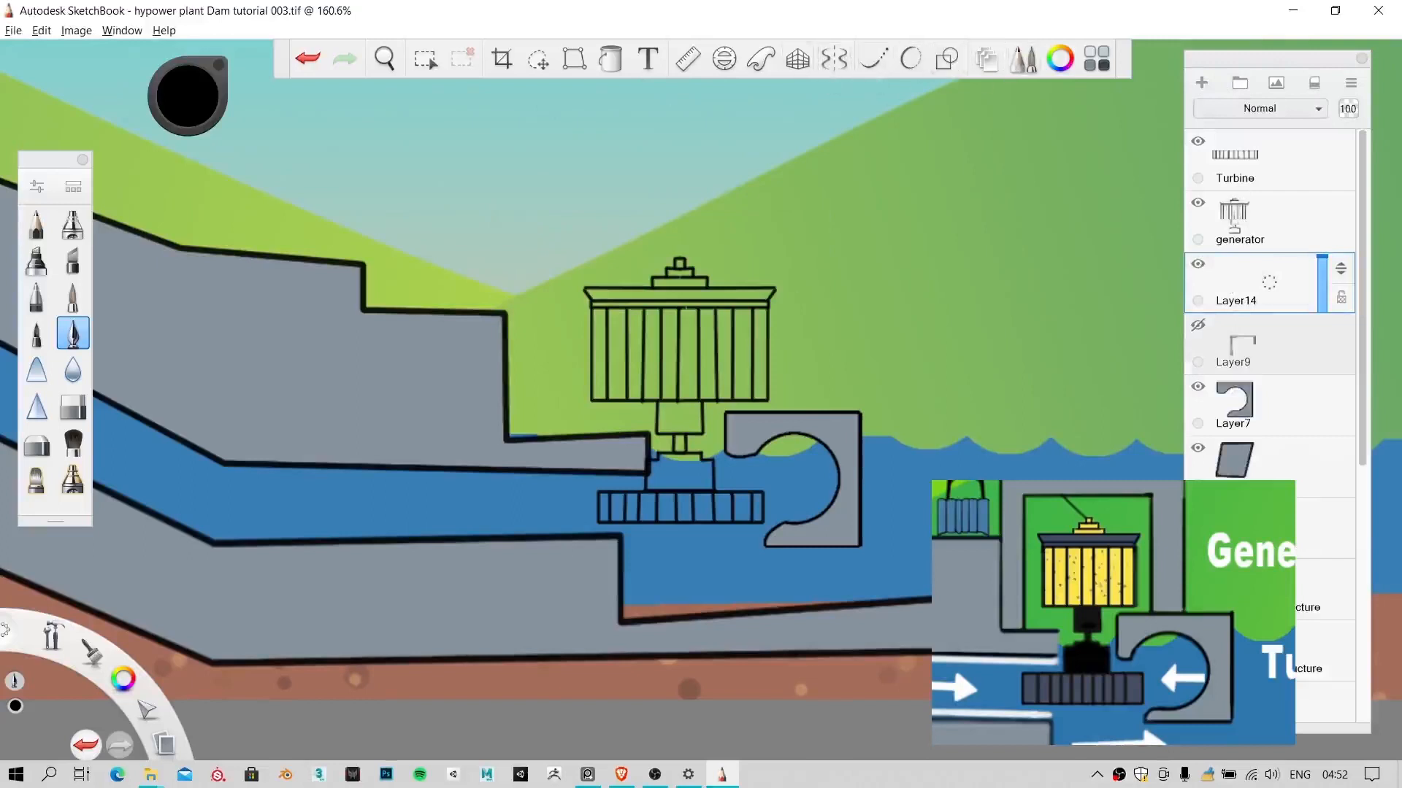
Step: Draw a closed polyline outline of a wider frame around the generator, from the dam ledge over to the top of the hooked block
left_click(937, 63)
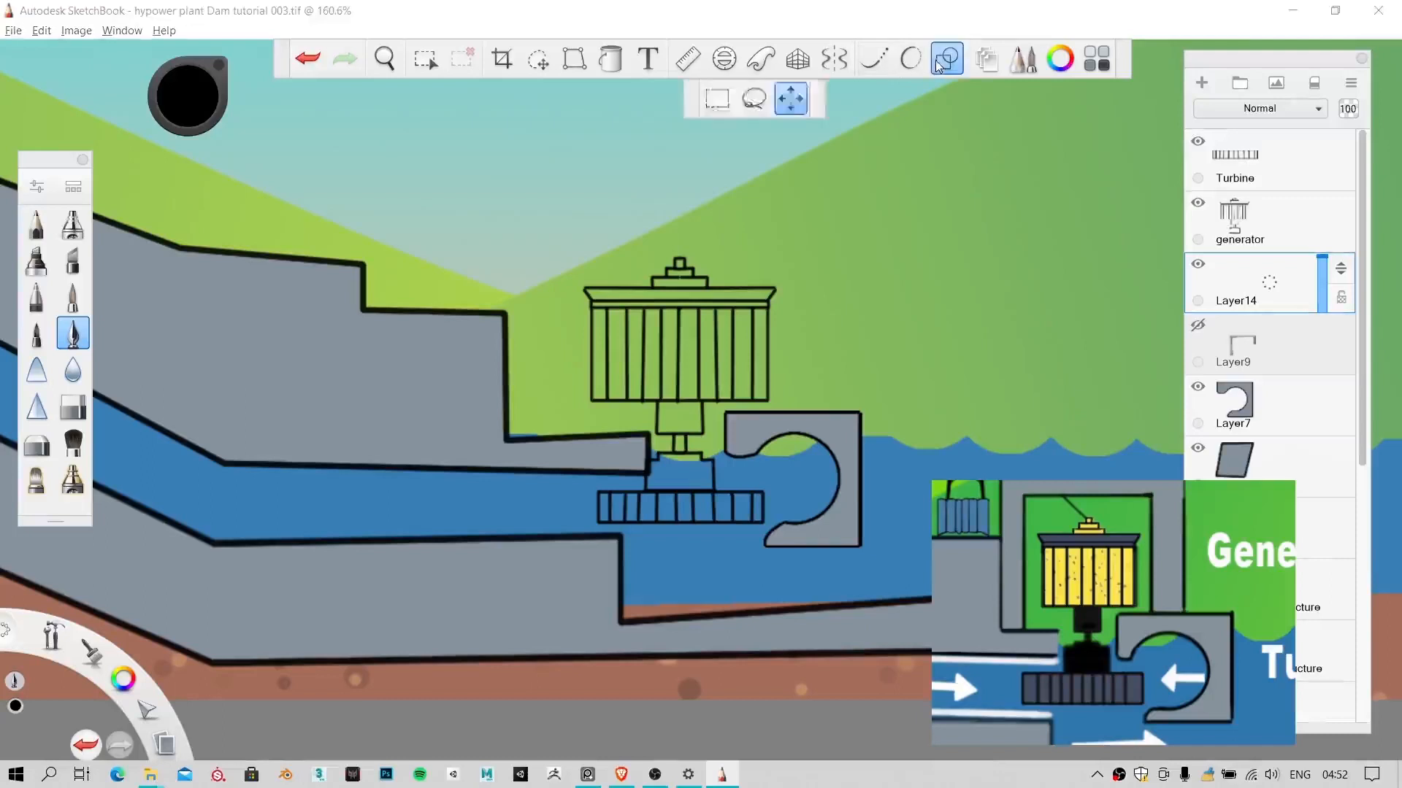
left_click(825, 99)
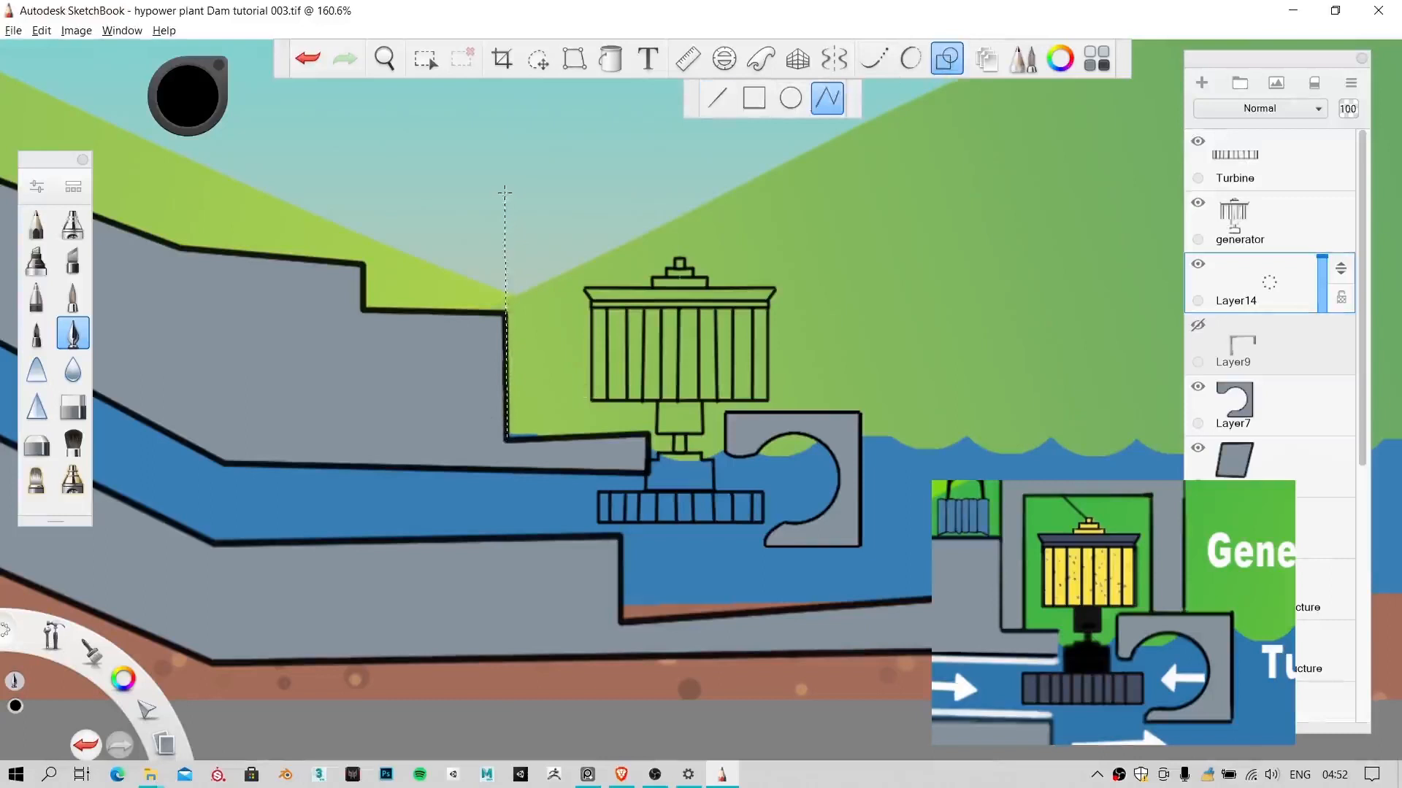
left_click(508, 193)
left_click(846, 410)
left_click(817, 407)
left_click(817, 224)
left_click(537, 225)
double_click(532, 436)
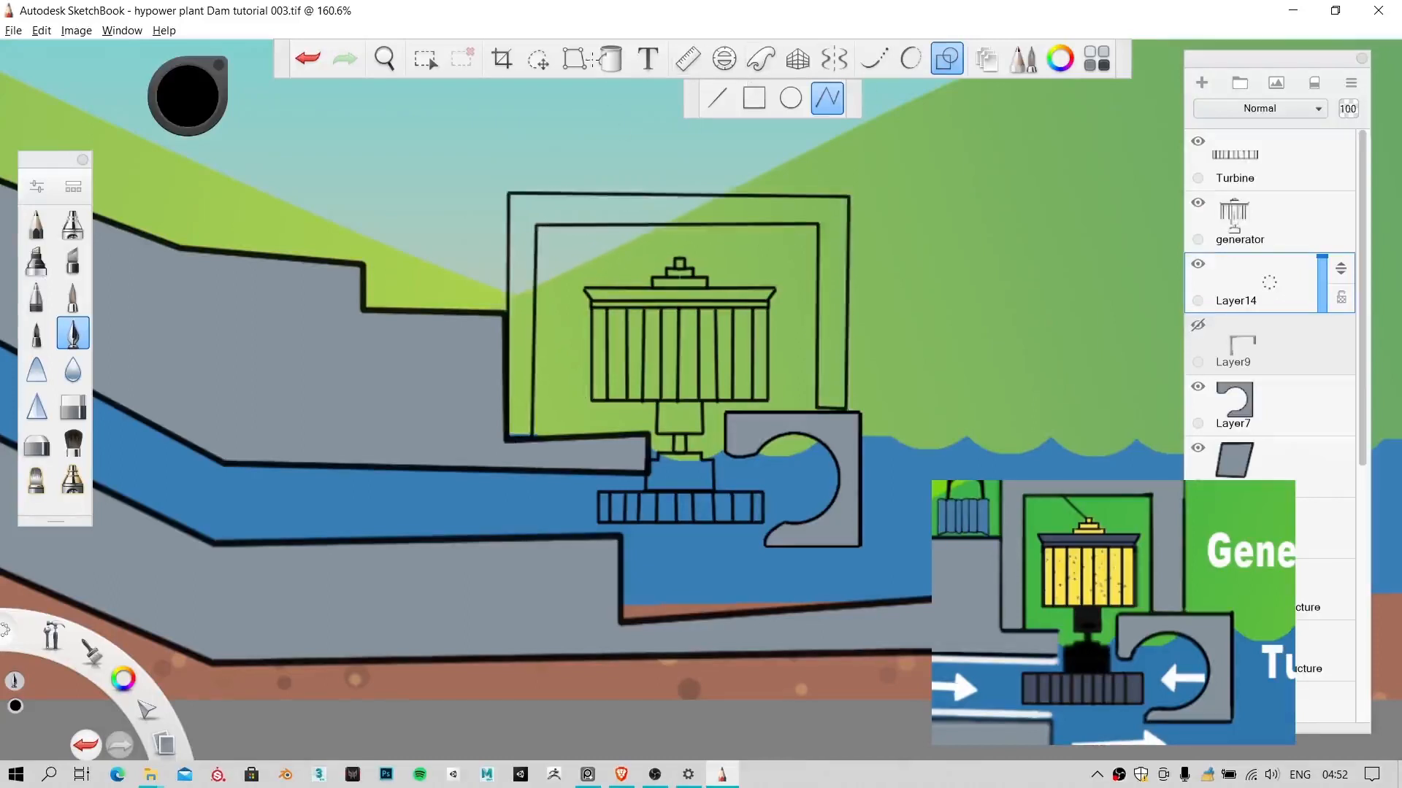
Step: Fill the new frame with solid Copic grey C5
left_click(610, 59)
left_click(1096, 59)
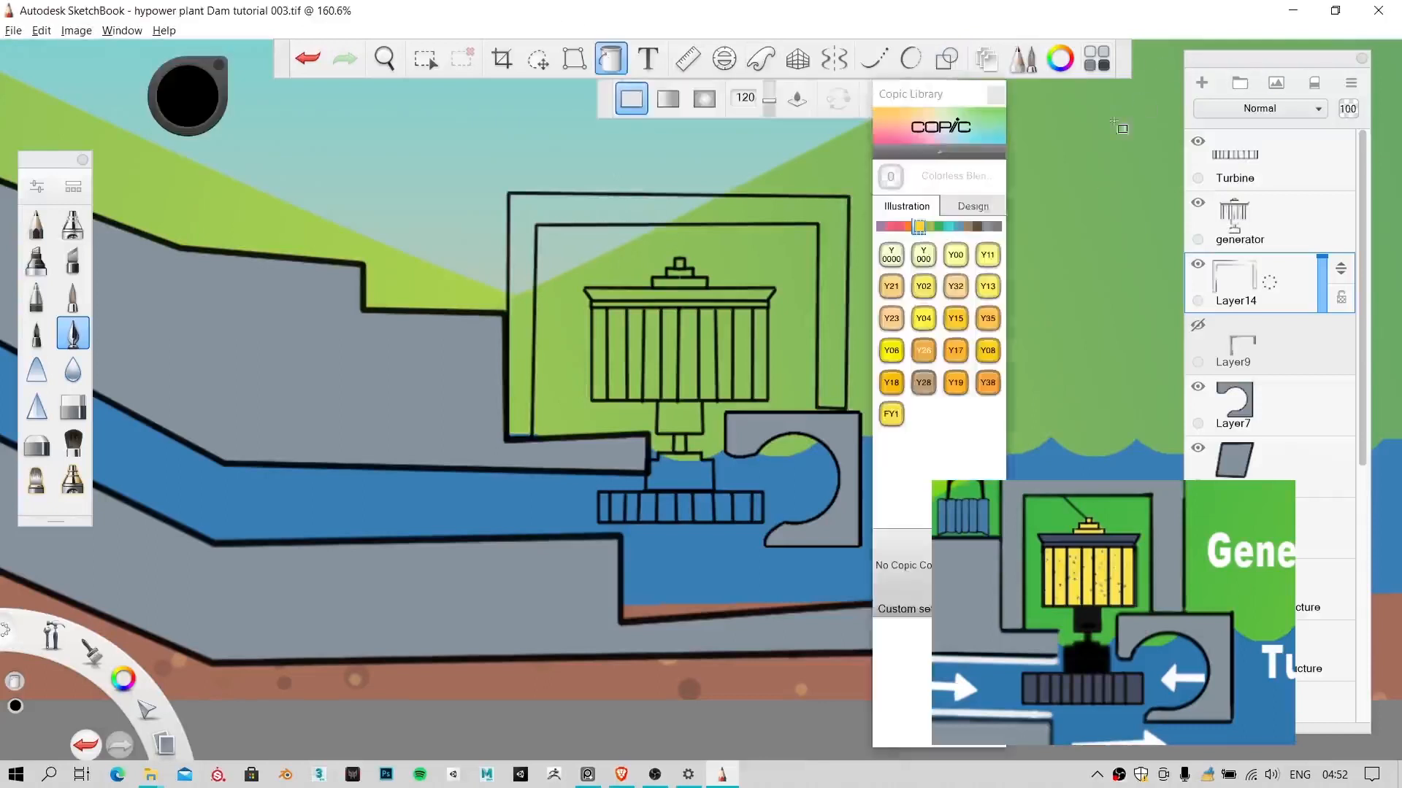
left_click(969, 227)
left_click(987, 227)
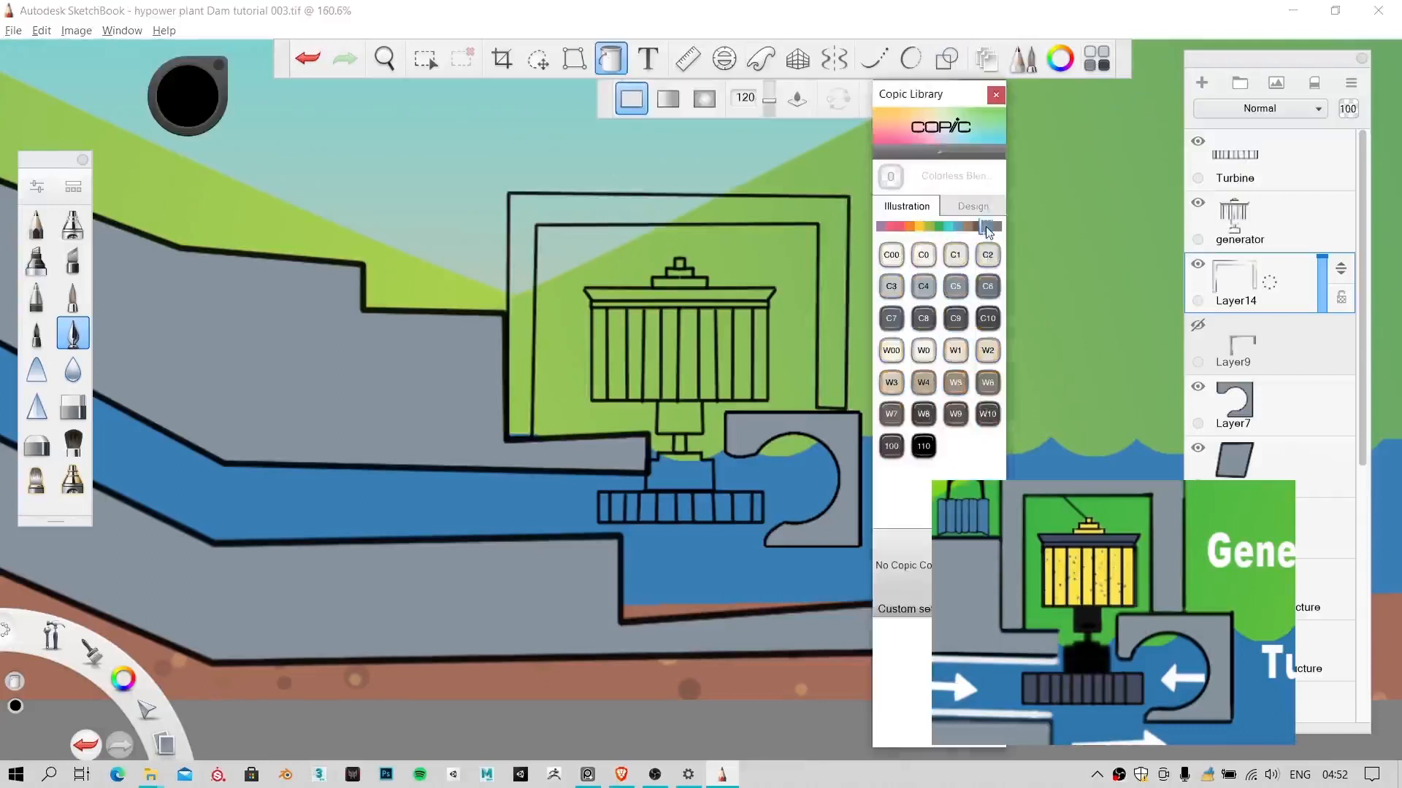
left_click(958, 289)
left_click(840, 225)
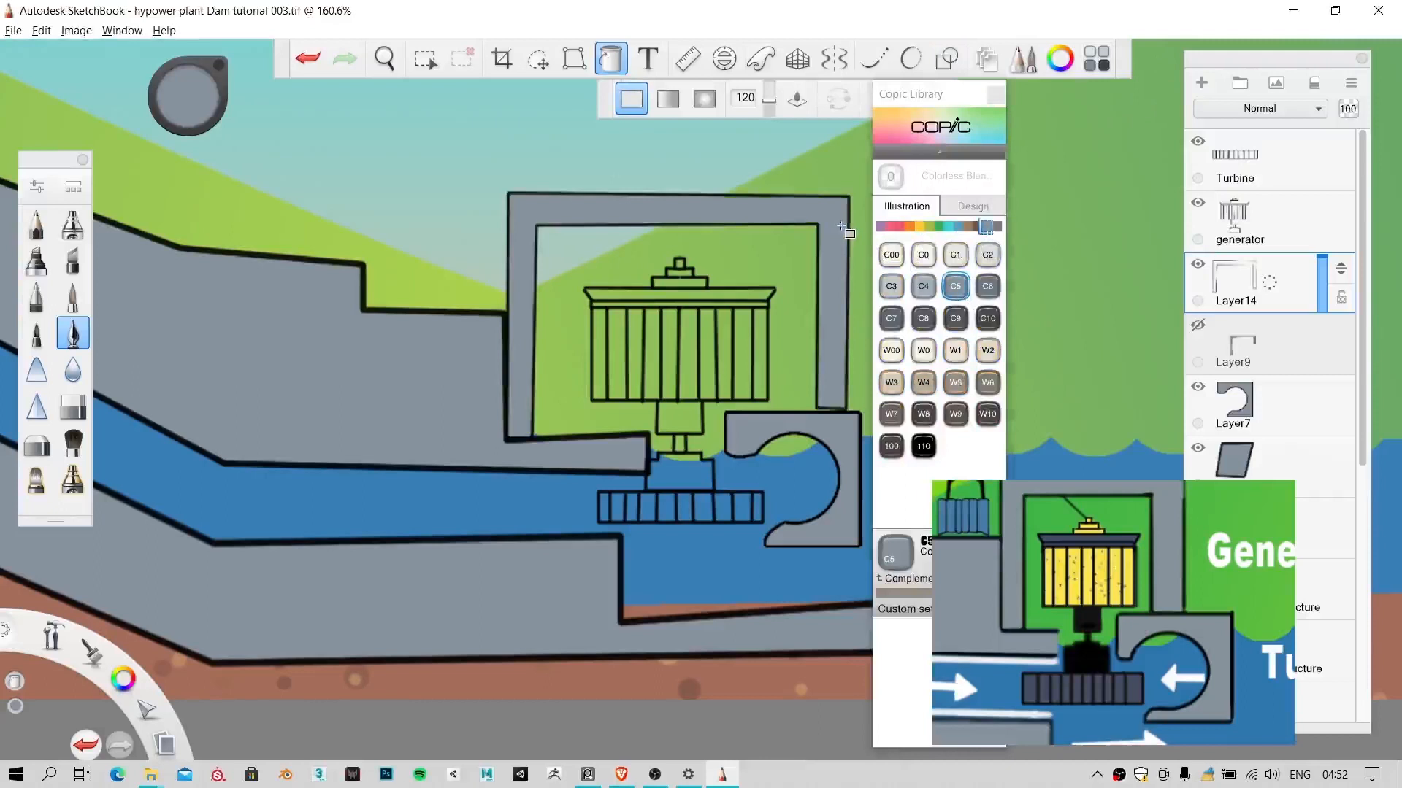
Step: Nudge the new frame slightly to the right and down to seat it against the dam ledge and hooked block
left_click(538, 58)
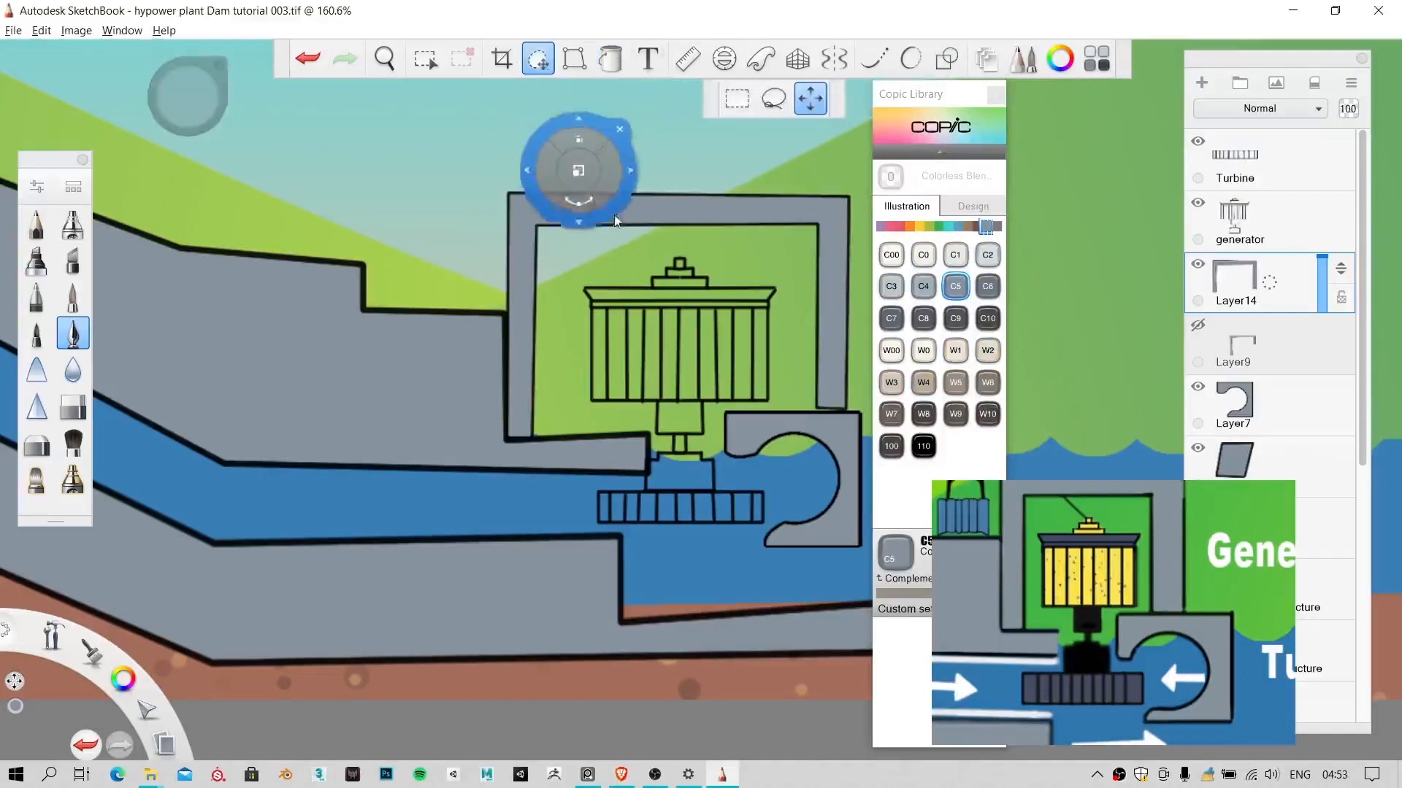
left_click_drag(625, 232, 629, 232)
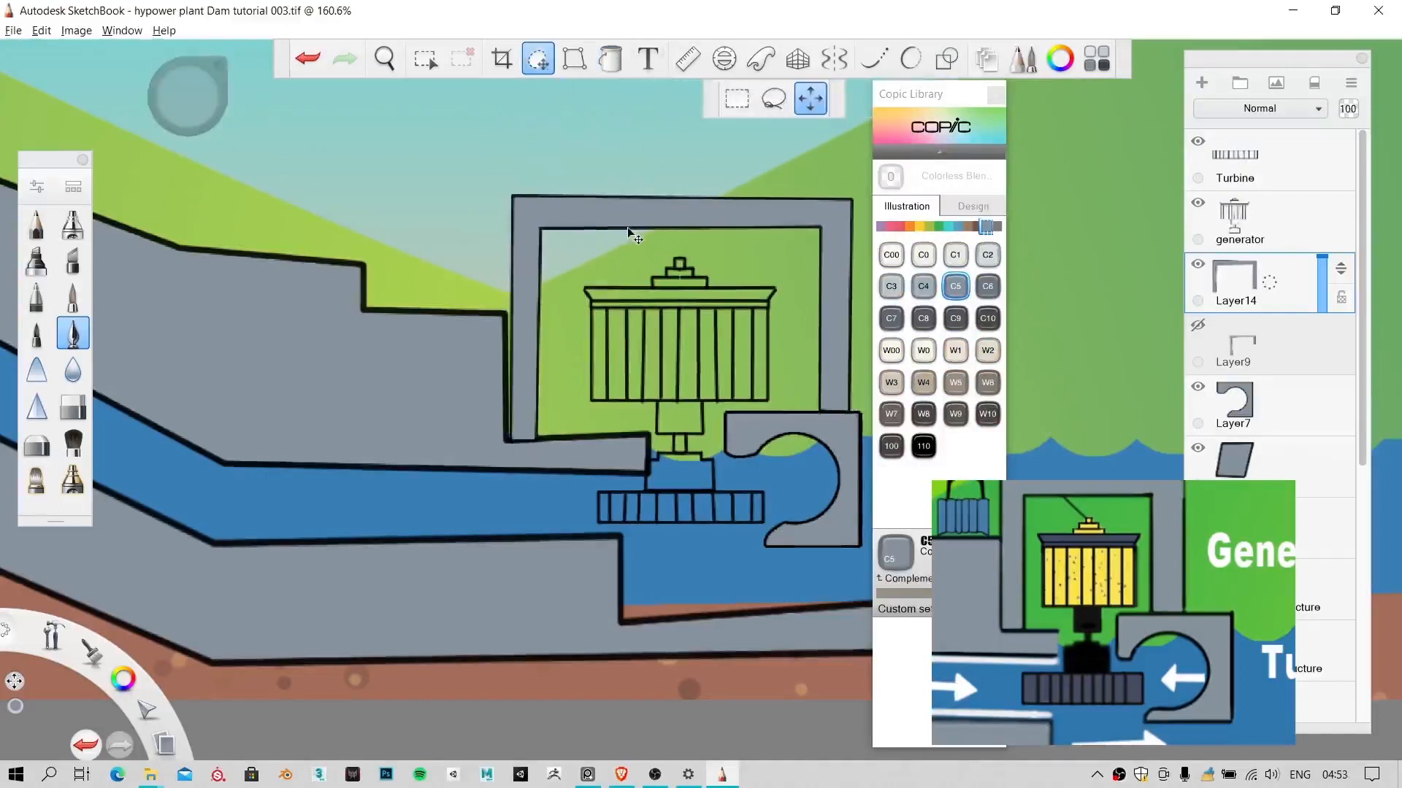
left_click(641, 141)
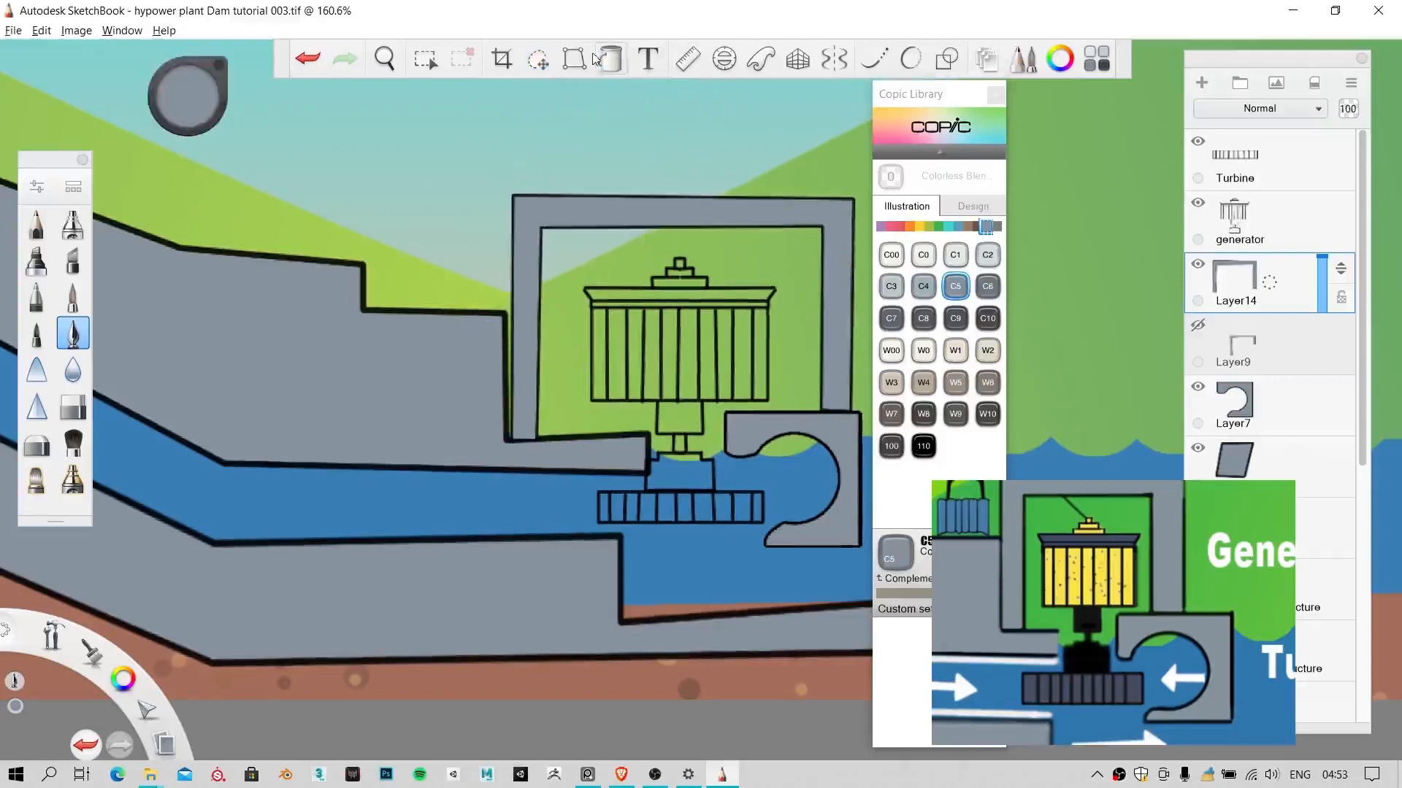
Step: Try to recolour the new frame's outline with a very dark navy fill, and undo it
left_click(610, 59)
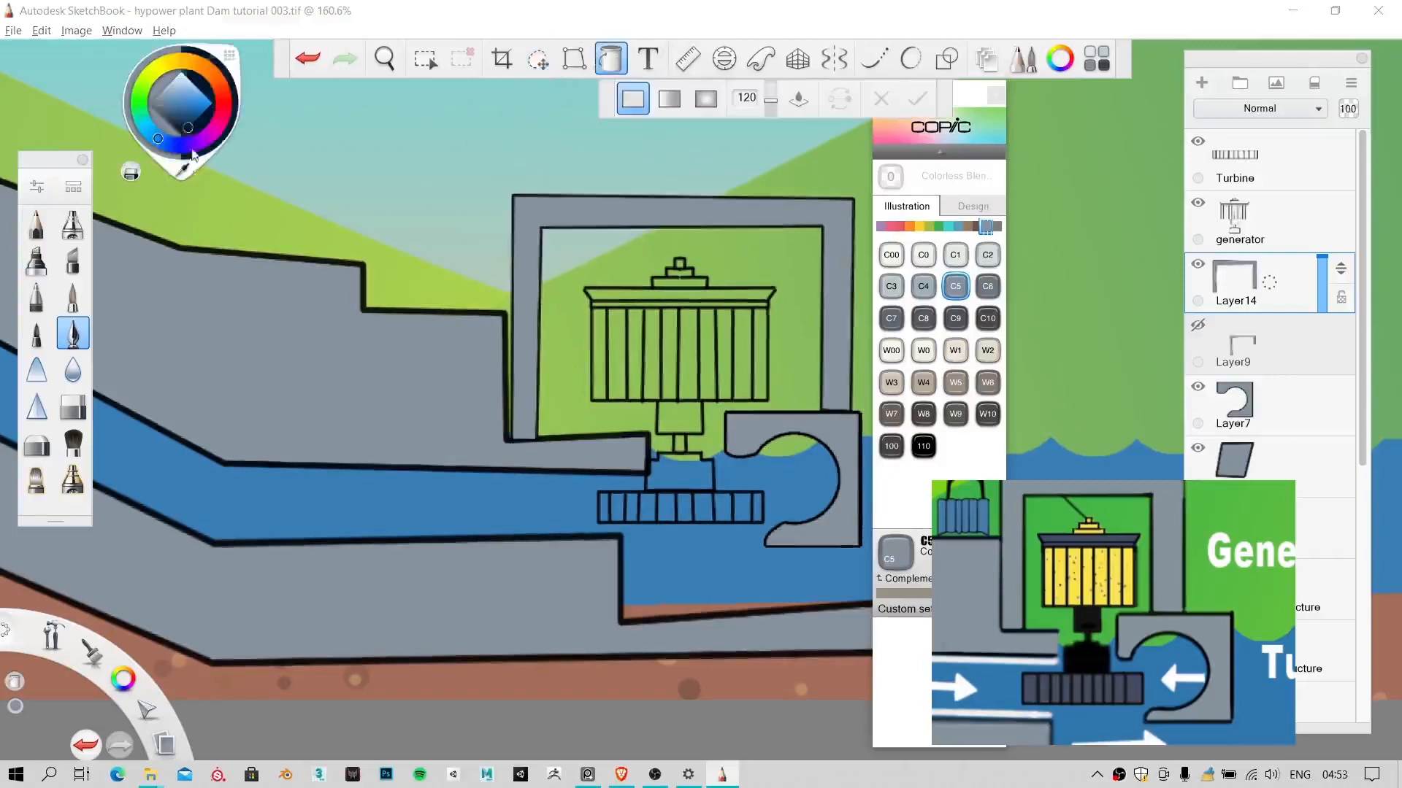
scroll(521, 238, "up", 2)
scroll(522, 238, "up", 2)
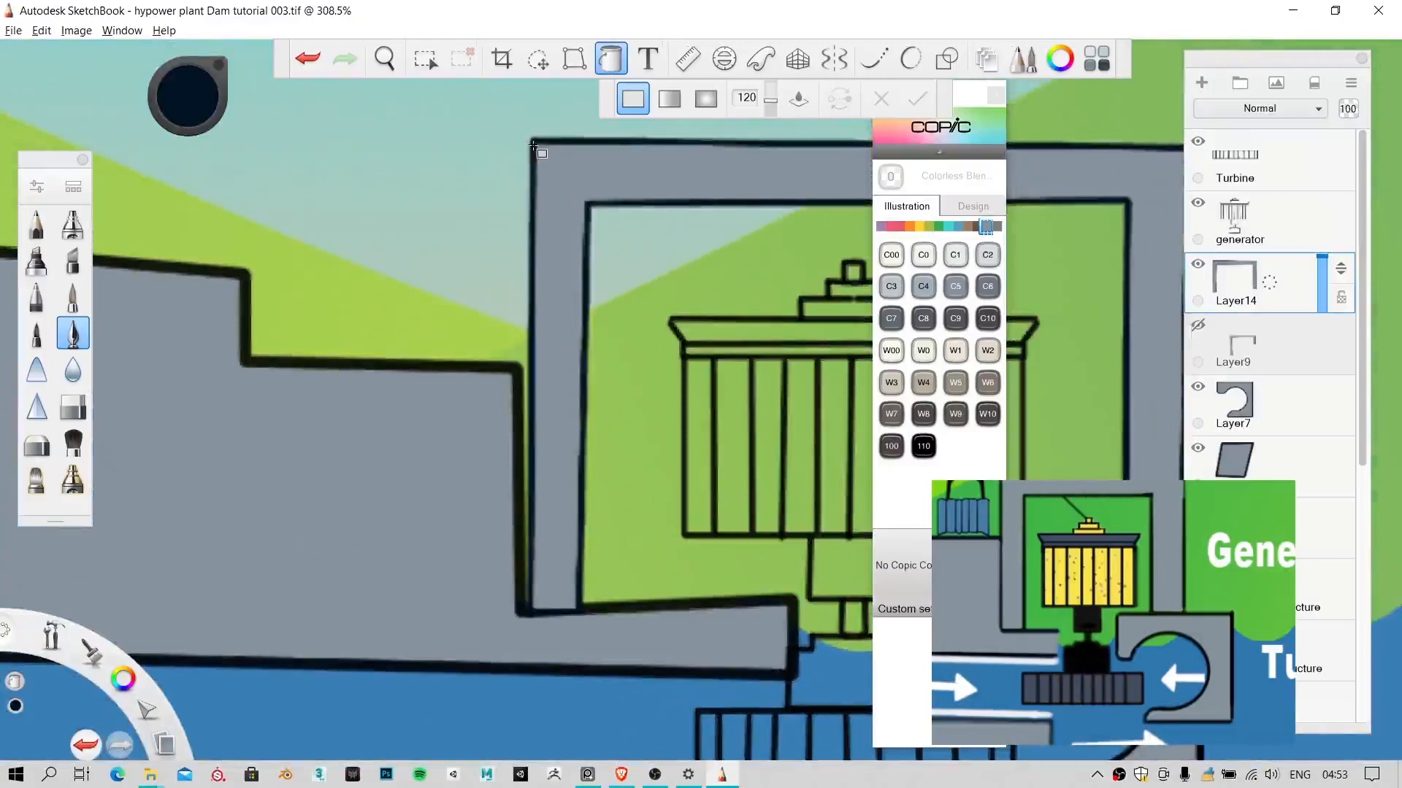
key("space")
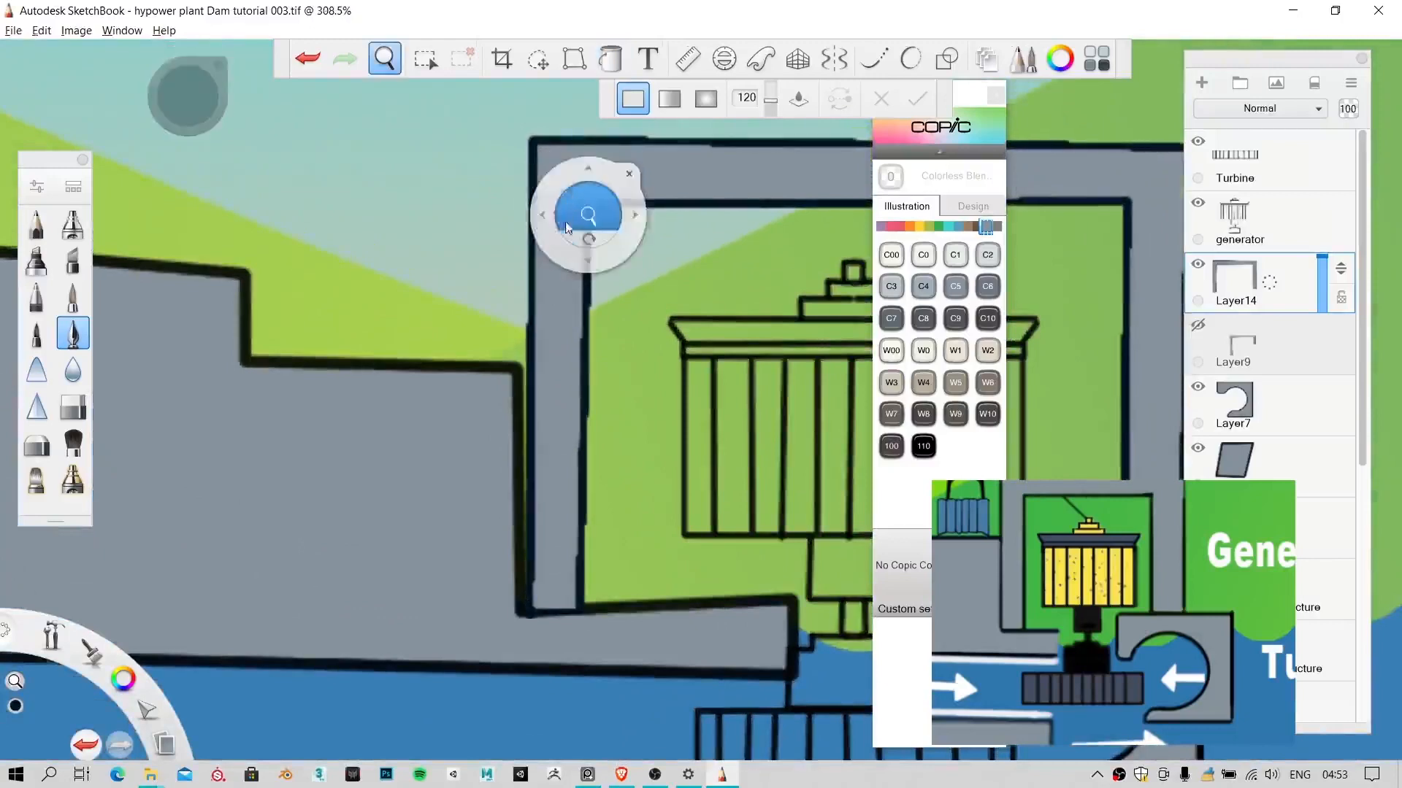
left_click_drag(573, 230, 487, 381)
key("space")
left_click_drag(750, 349, 733, 419)
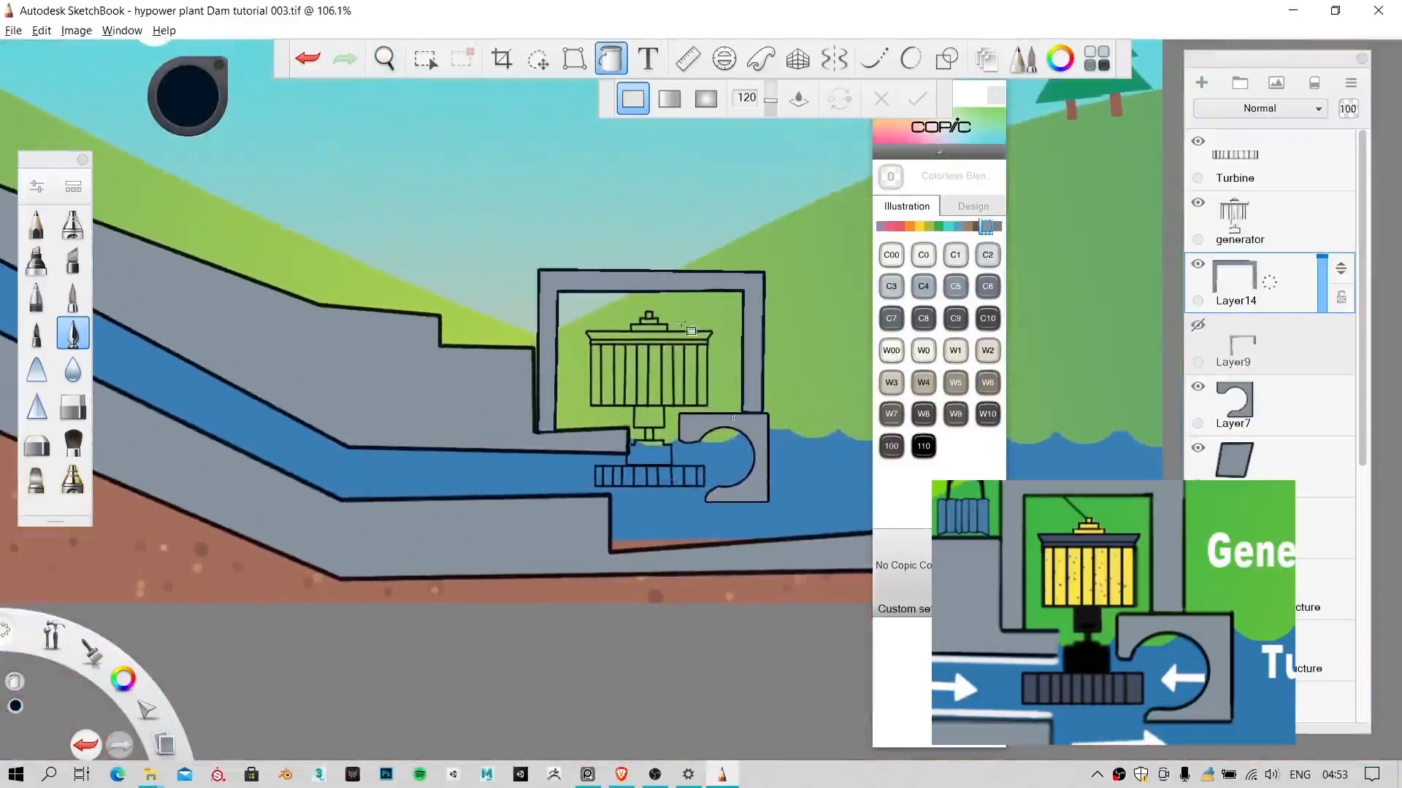
left_click(603, 64)
key("ctrl+z")
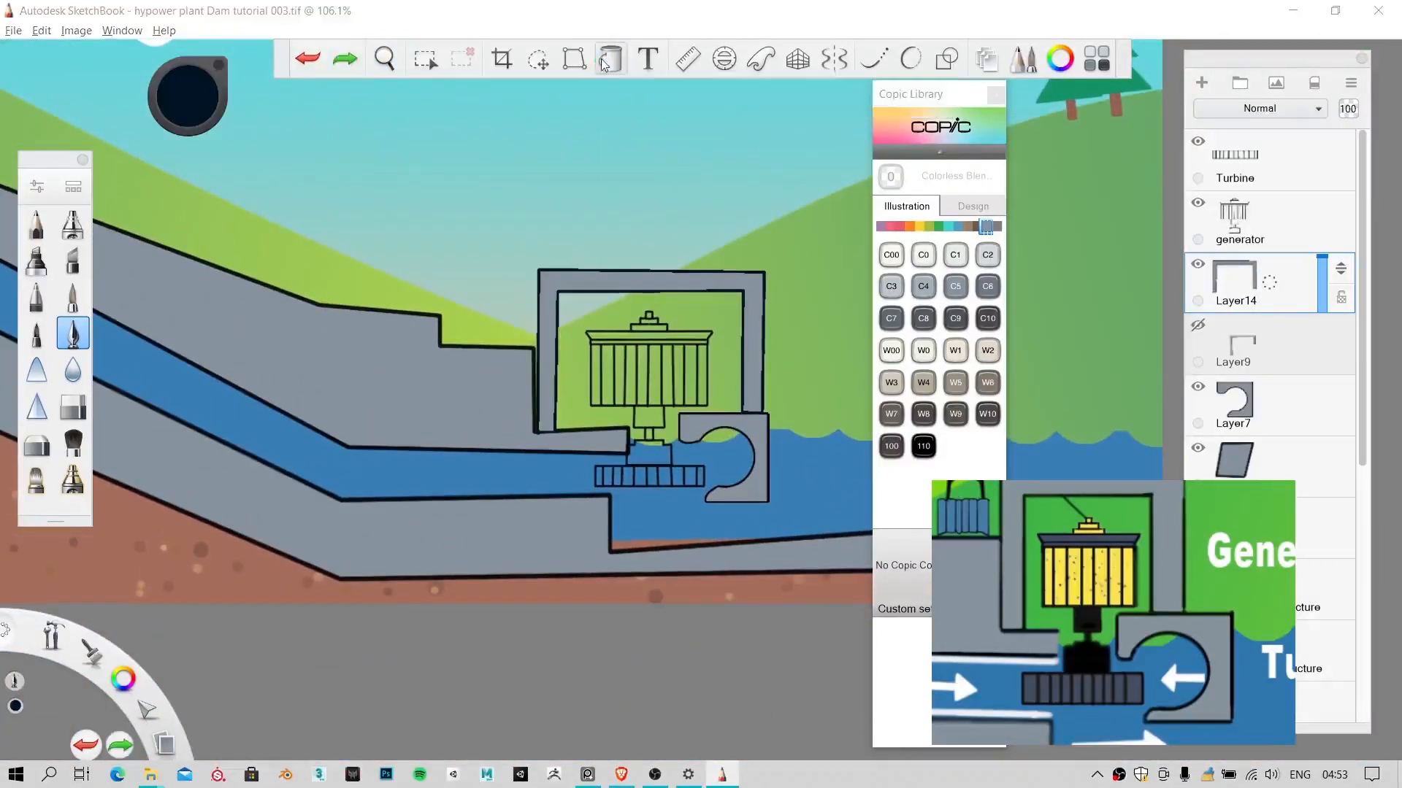
Step: Move the Turbine and generator layers together slightly to the right so they sit centred inside the grey frame
key("space")
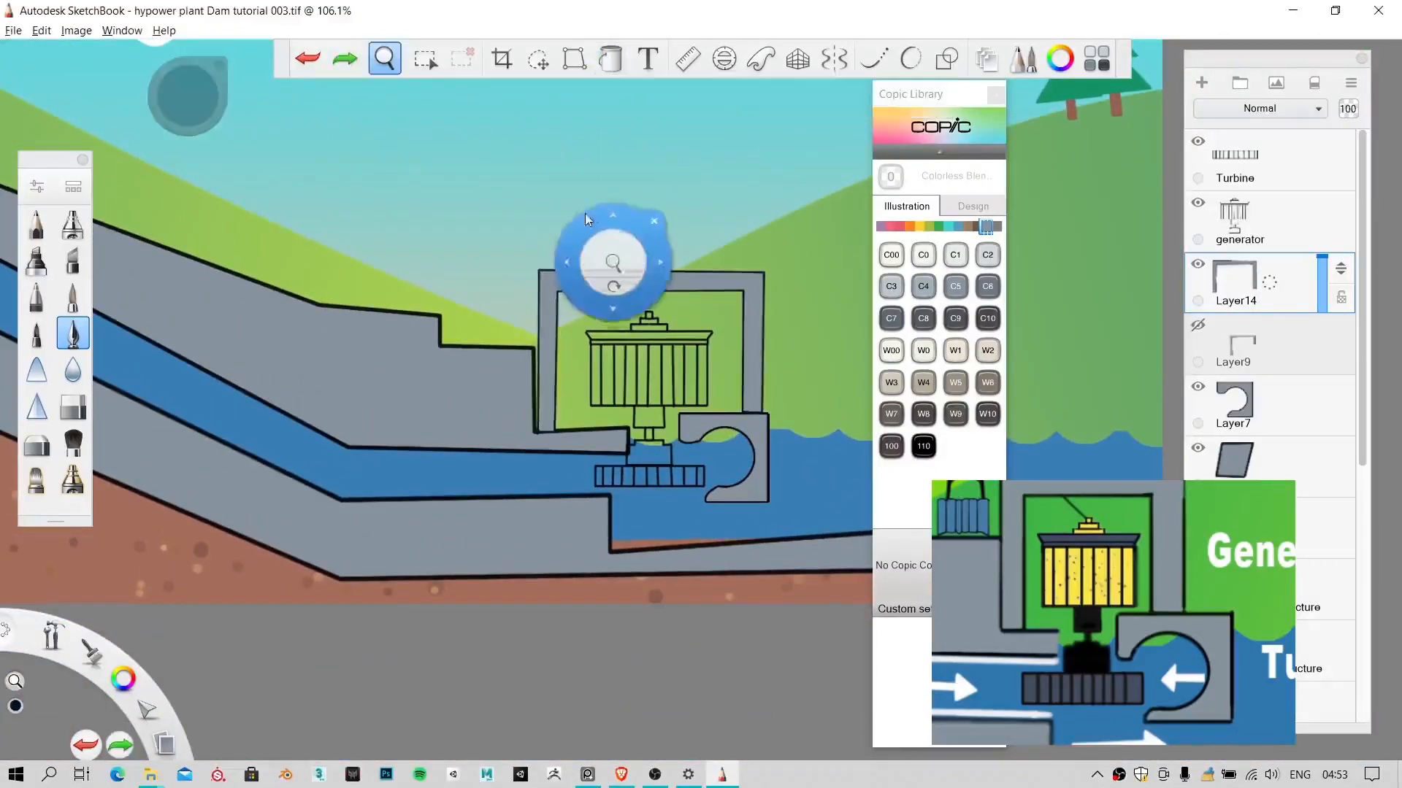
left_click_drag(609, 246, 599, 315)
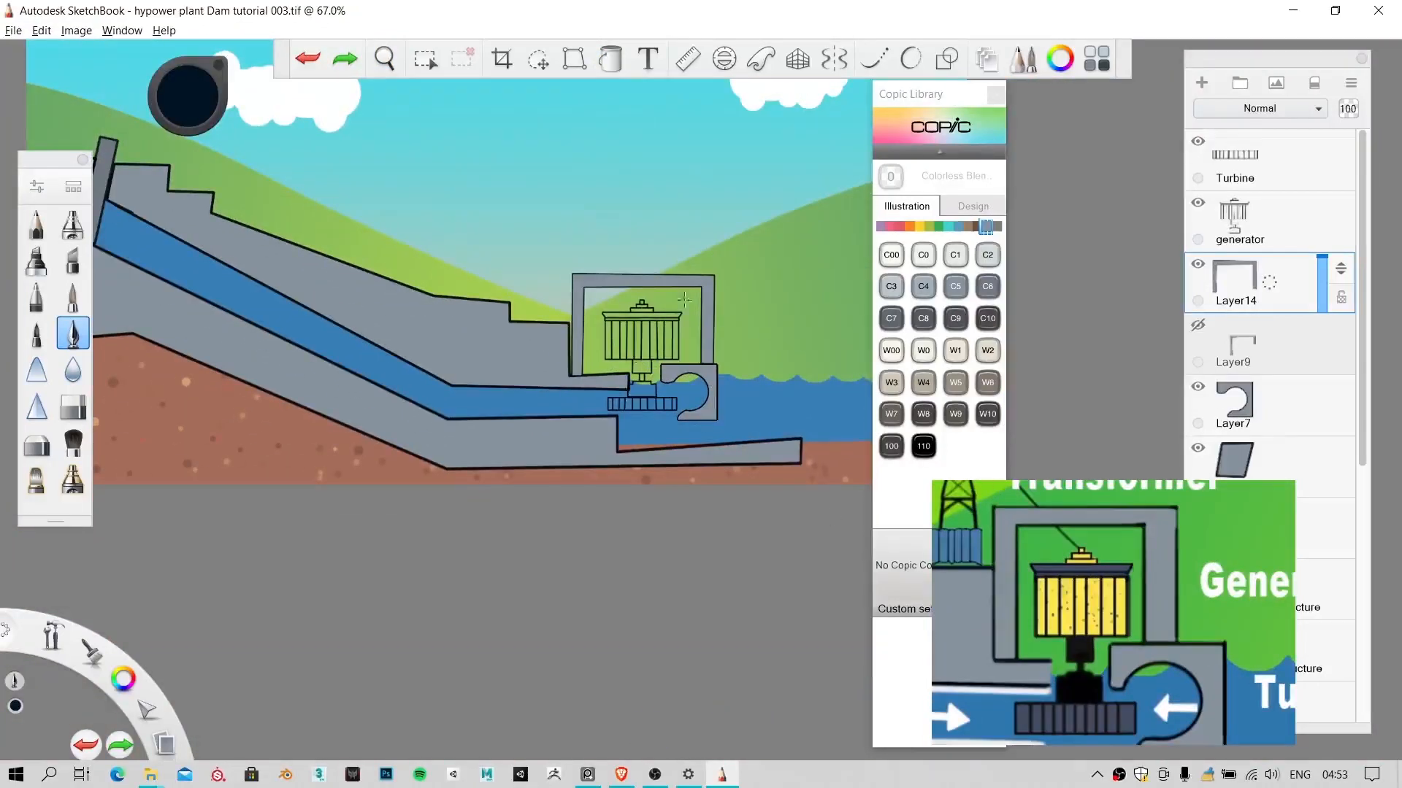
left_click(1279, 217)
left_click(1279, 172, "shift")
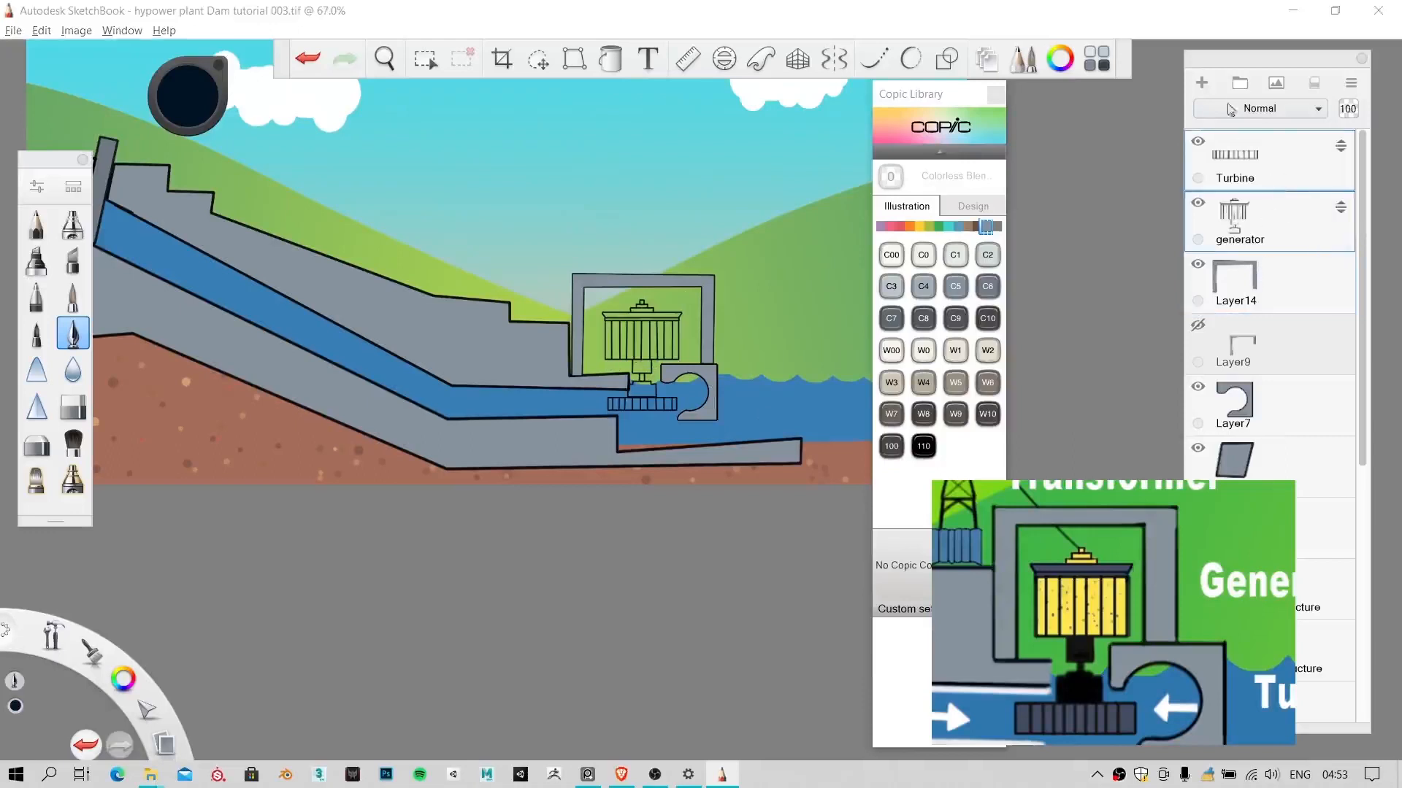
left_click(538, 58)
scroll(637, 338, "up", 4)
left_click_drag(702, 329, 706, 330)
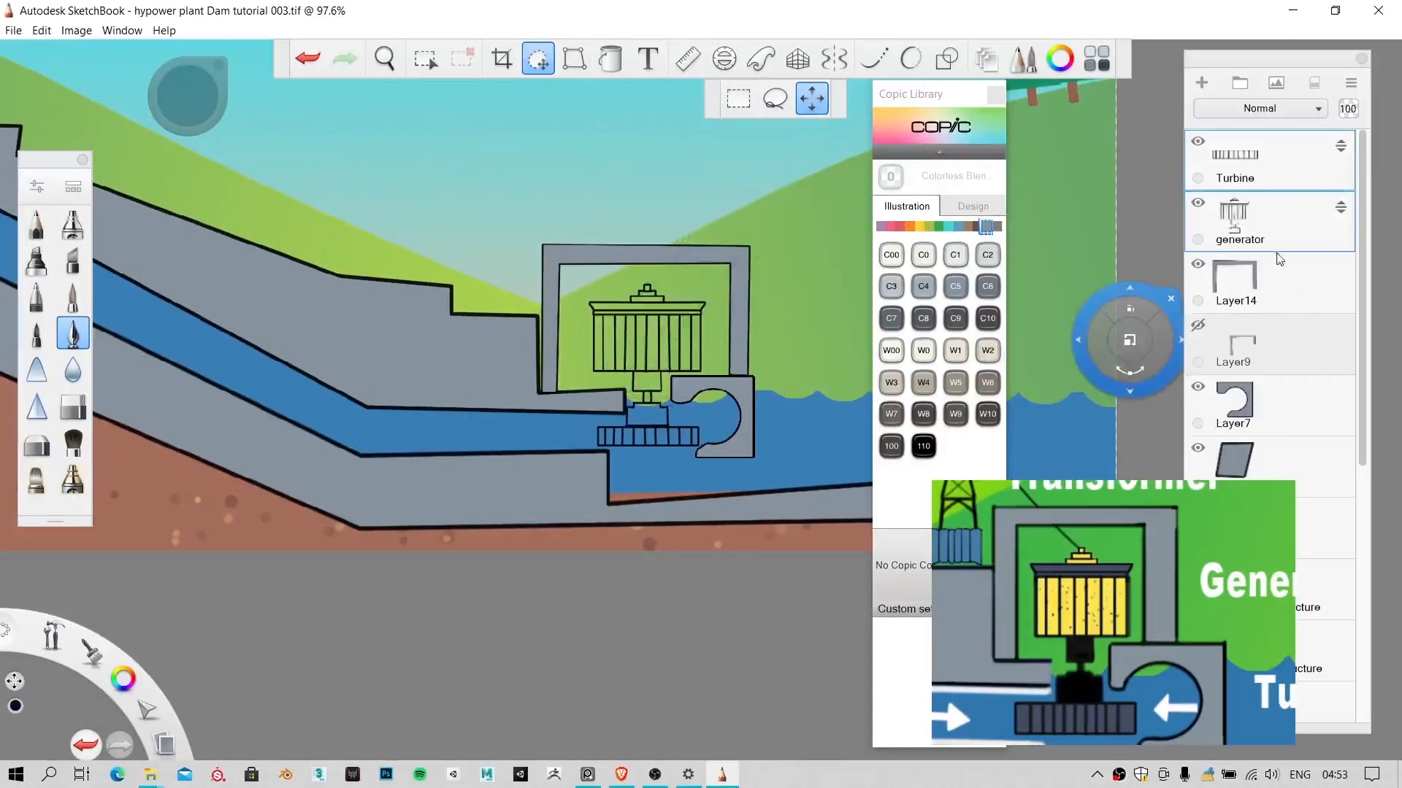
Step: Lower the hooked block slightly, then stretch the grey frame's height to 102% and move it down onto the block
left_click(1292, 400)
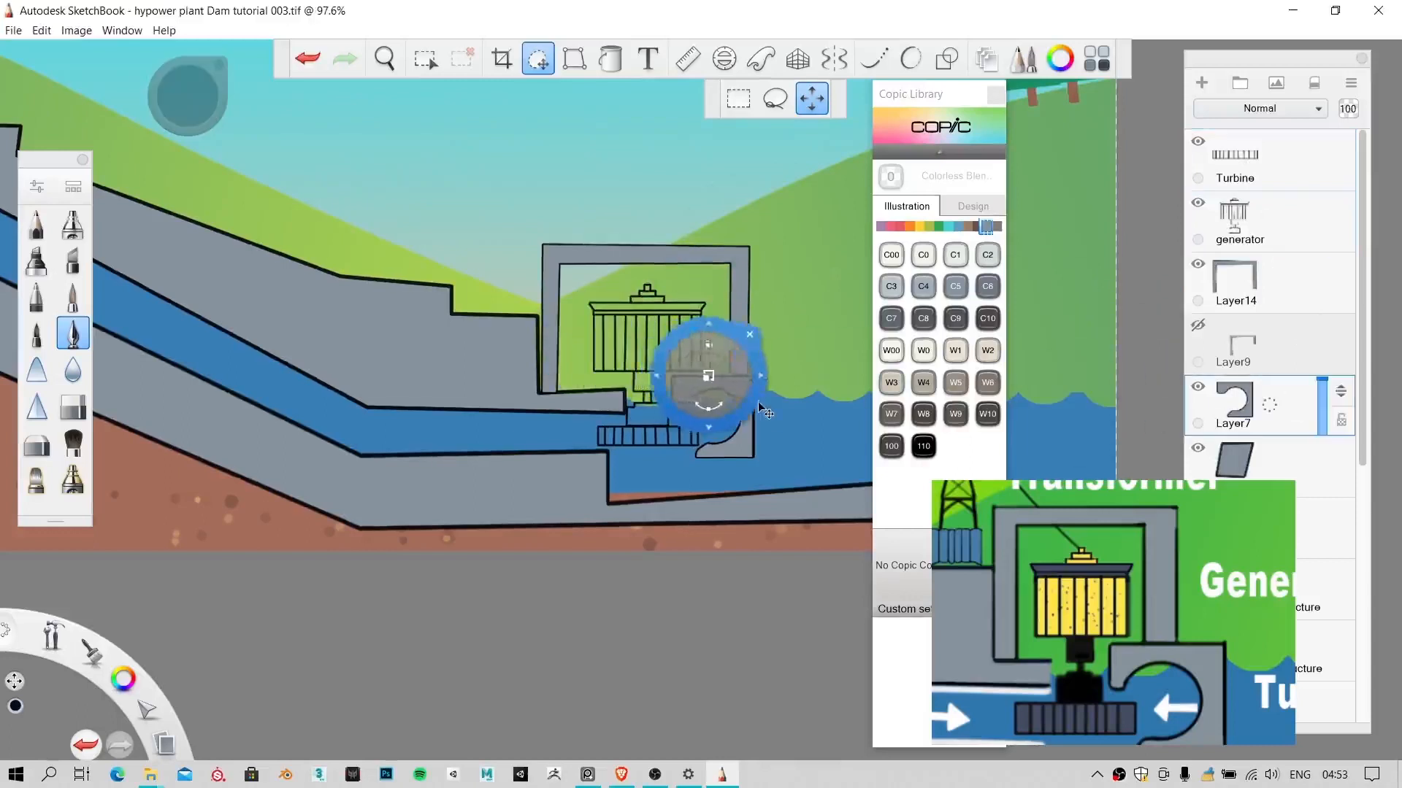
left_click_drag(758, 404, 764, 412)
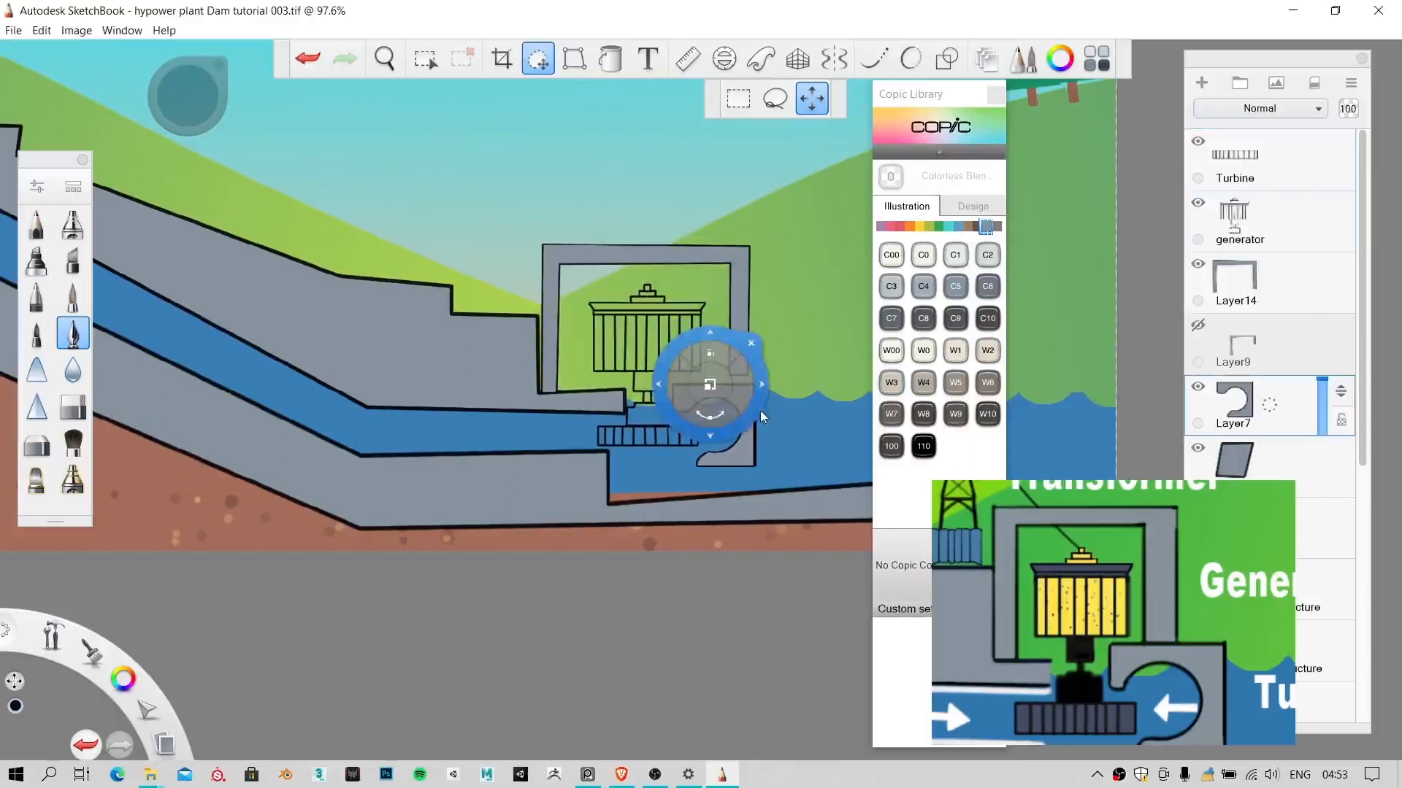
left_click(1229, 279)
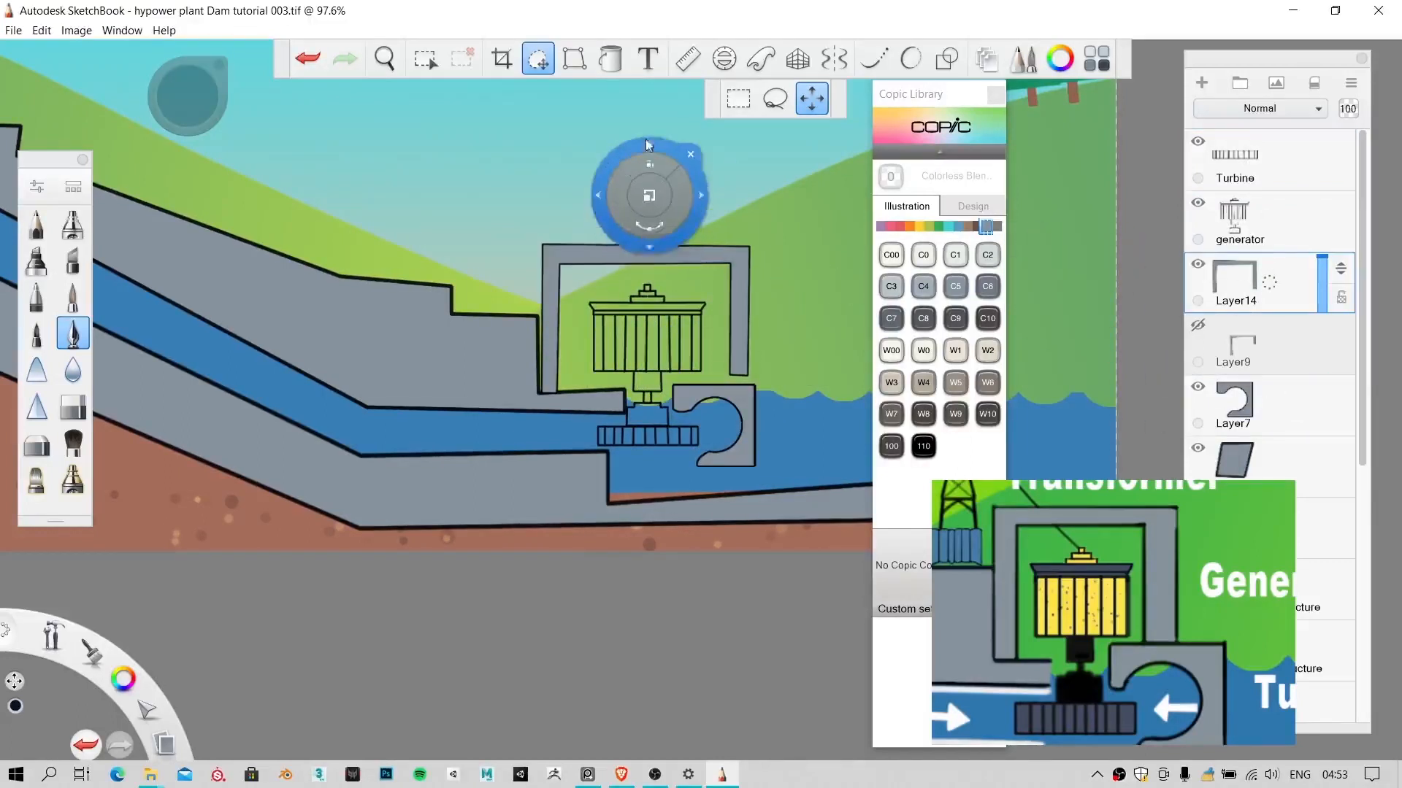
left_click_drag(667, 159, 667, 154)
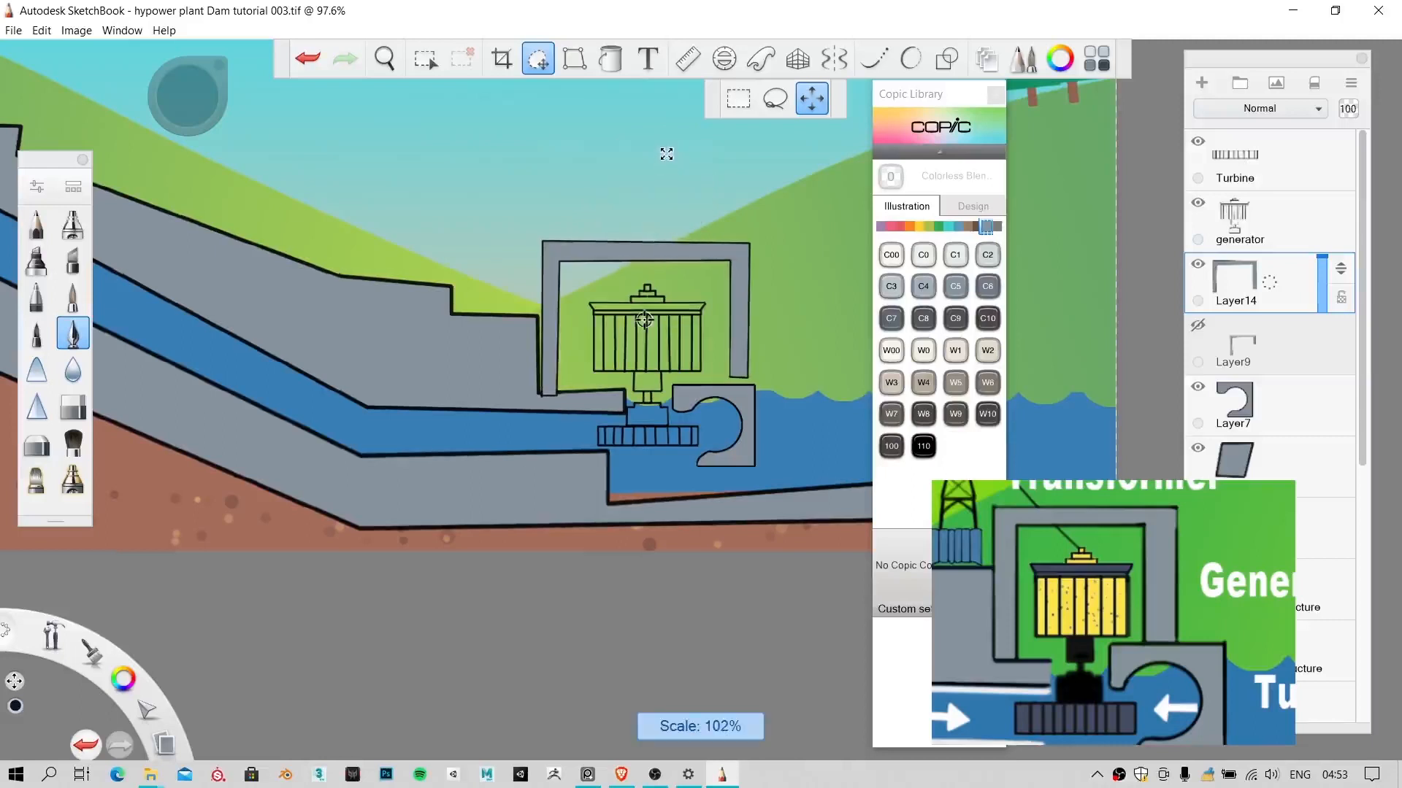
left_click_drag(672, 244, 671, 253)
left_click(692, 158)
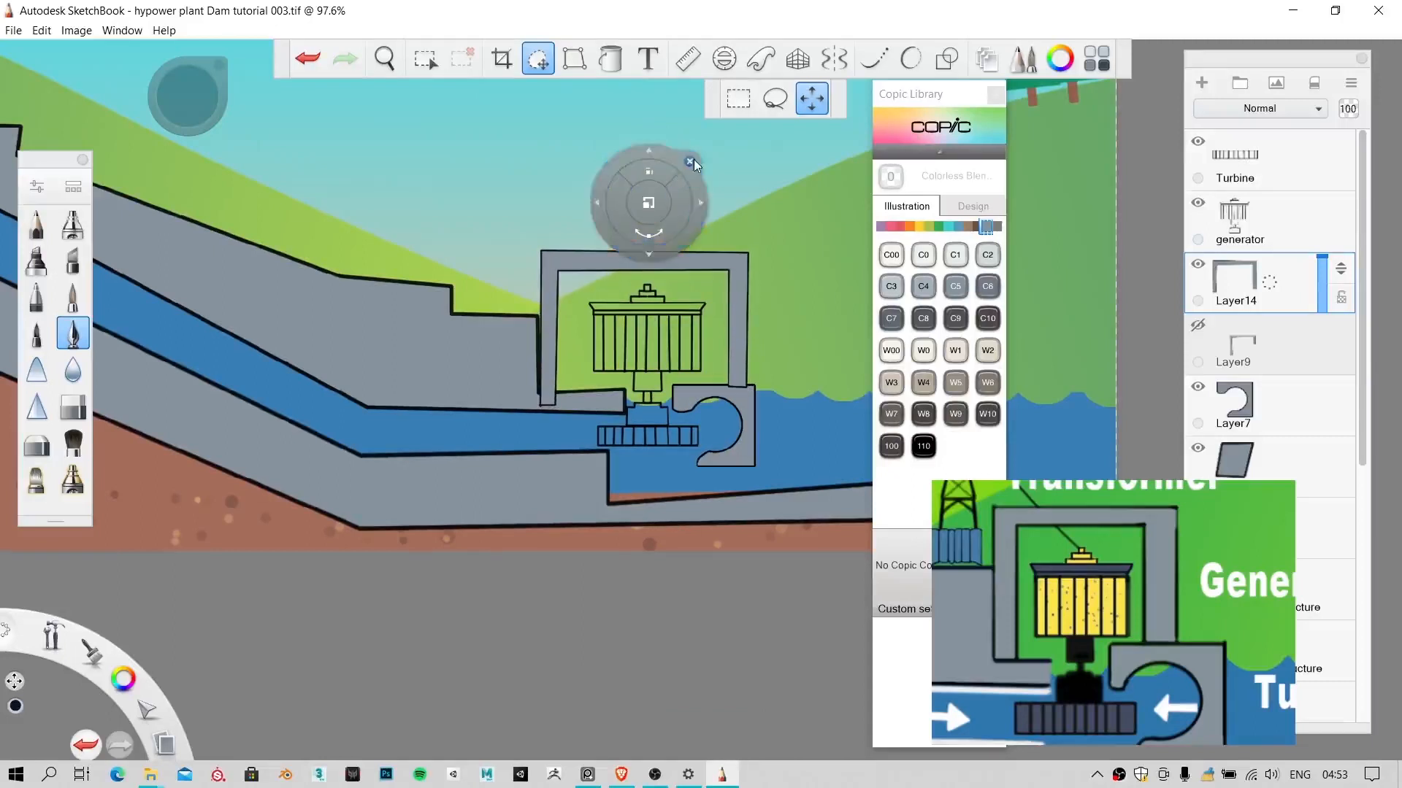
Step: Erase the bottom end of the frame's left leg where it overlaps the dam ledge
key("space")
left_click_drag(511, 405, 559, 388)
left_click_drag(605, 337, 615, 327)
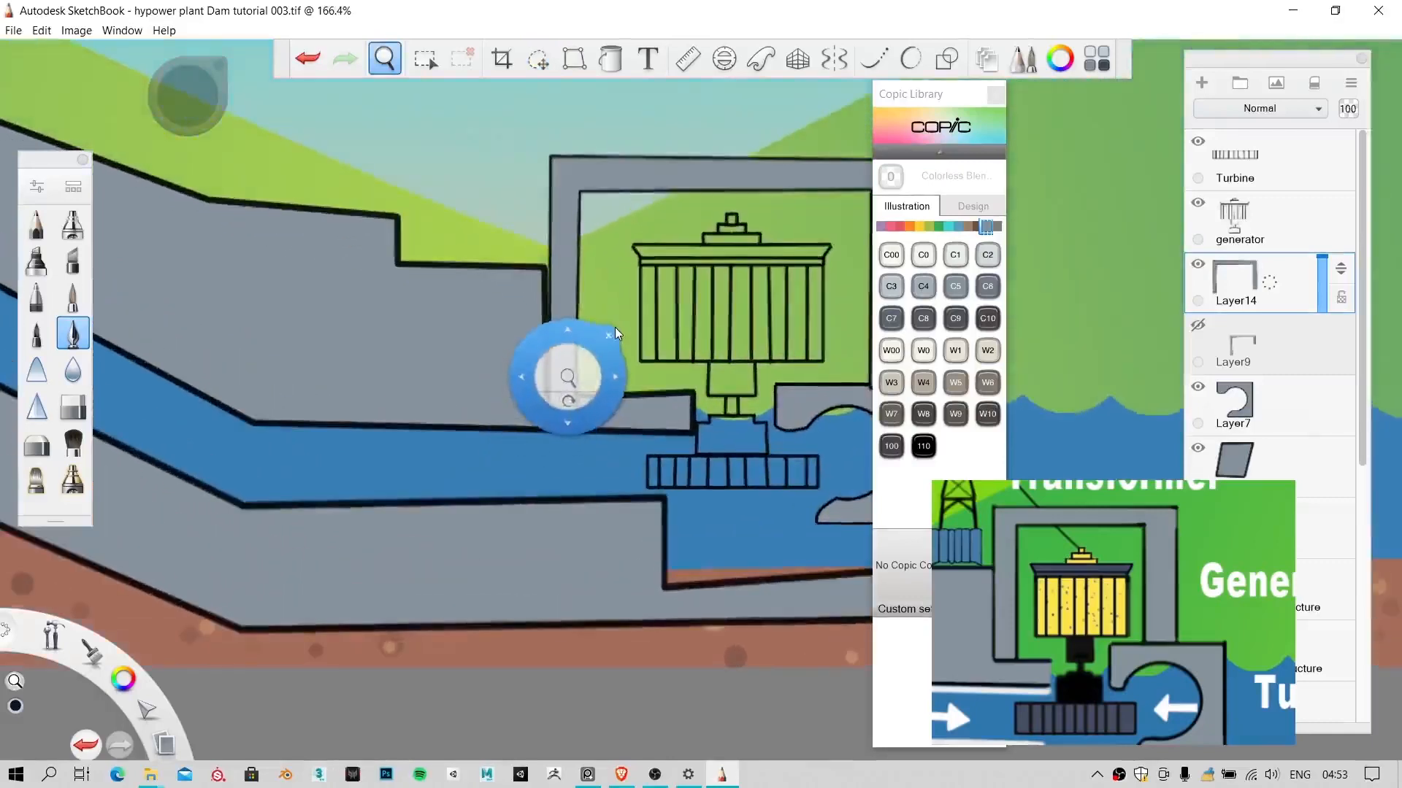
scroll(607, 337, "up", 1)
key("space")
left_click_drag(649, 430, 554, 412)
left_click_drag(556, 361, 592, 294)
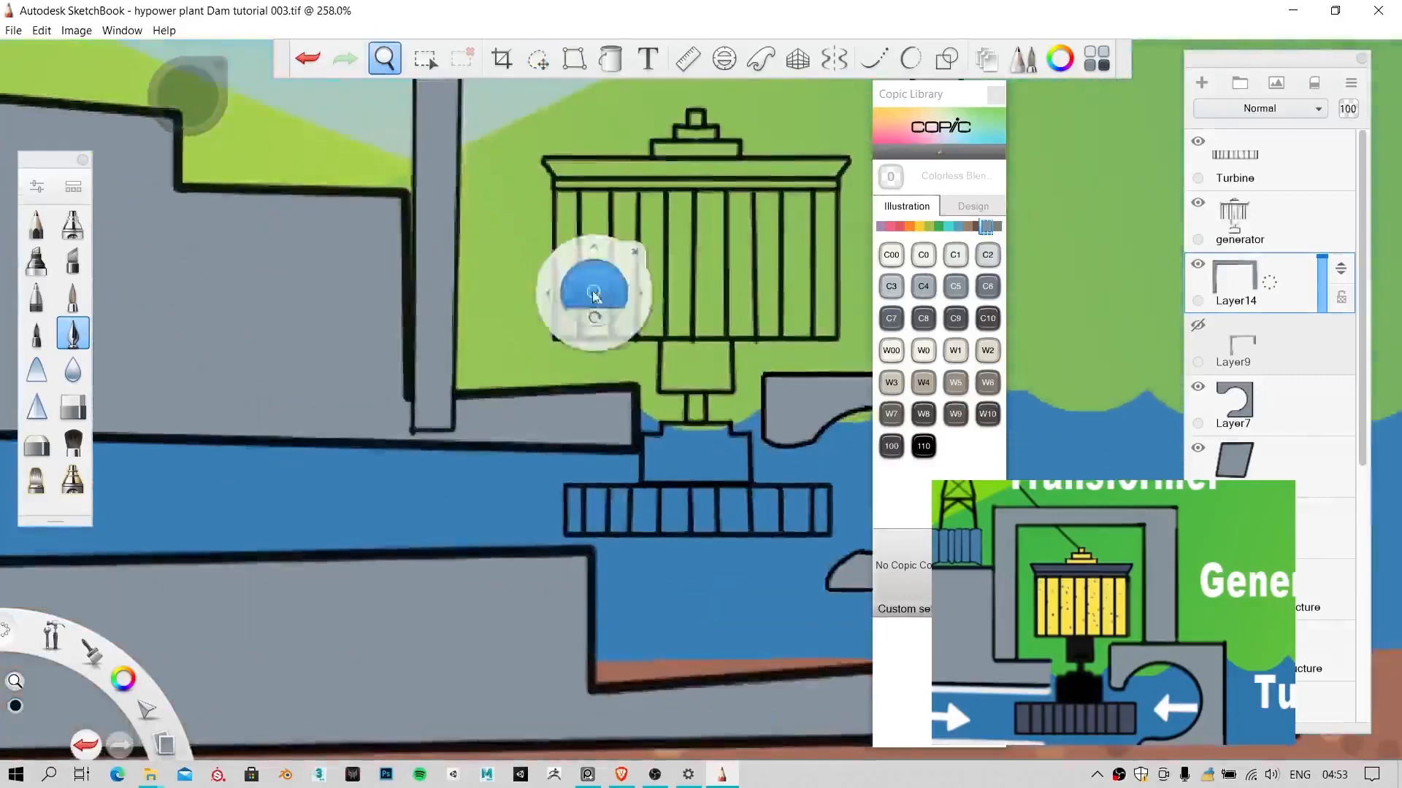
left_click_drag(560, 428, 654, 466)
left_click(73, 407)
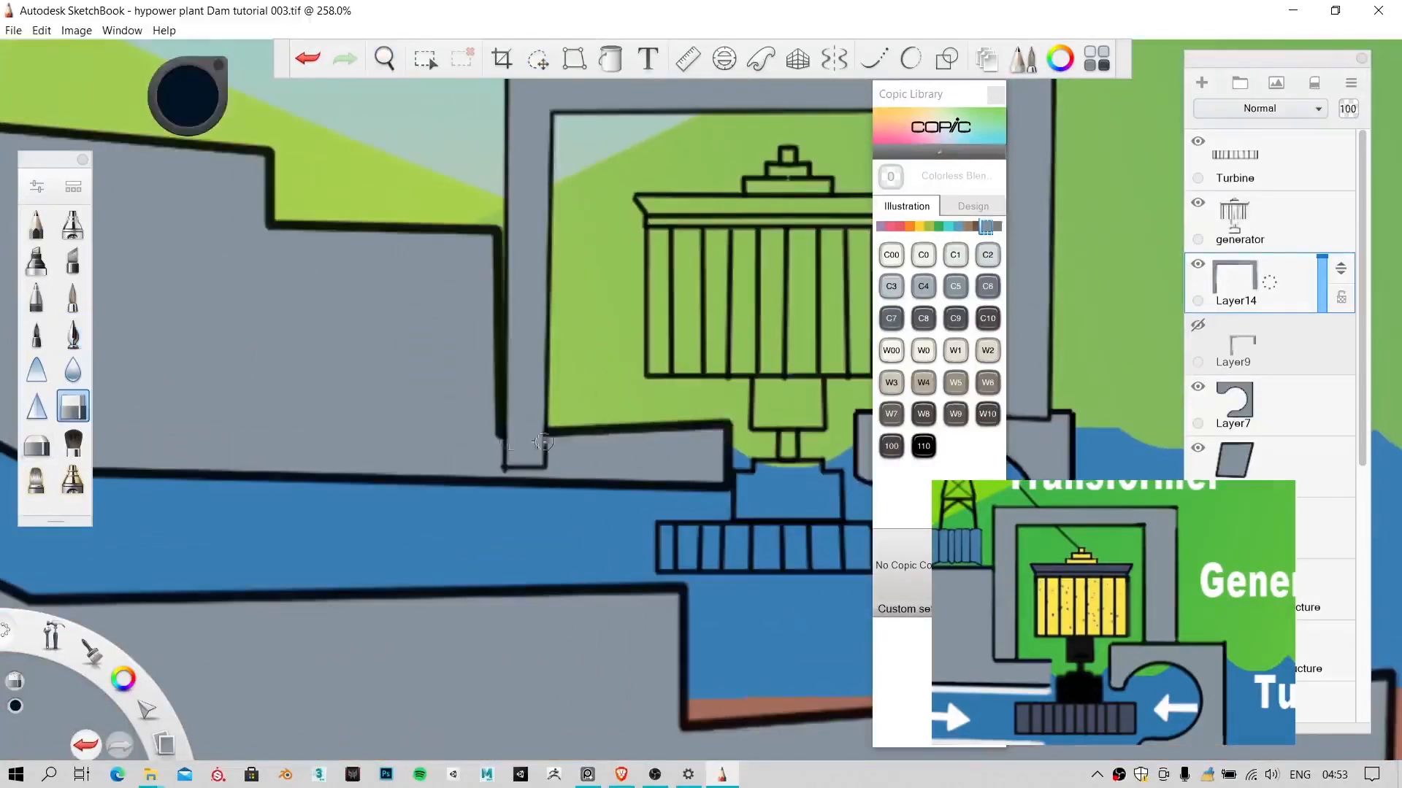
mouse_move(502, 444)
left_mouse_down()
mouse_move(461, 449)
mouse_move(652, 445)
mouse_move(447, 468)
left_mouse_up()
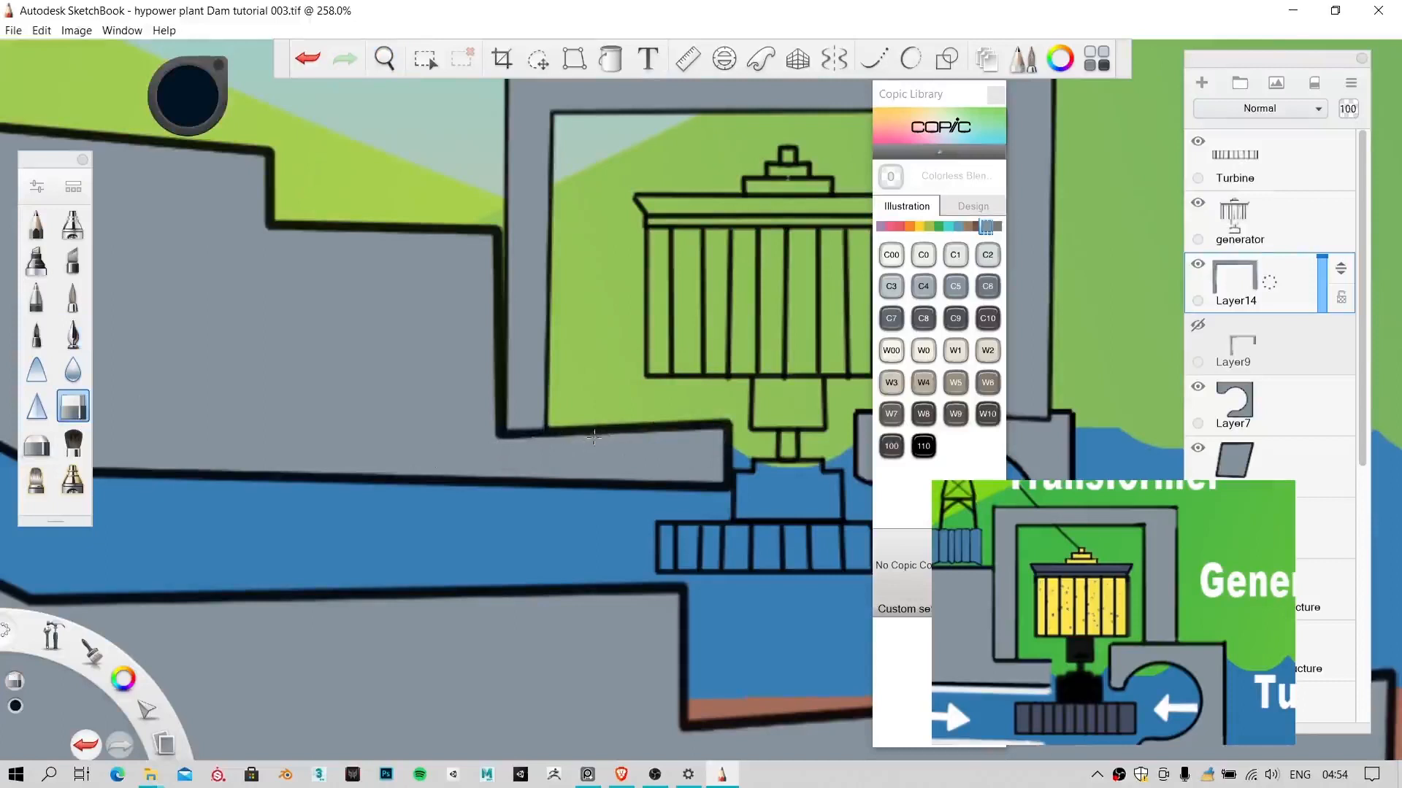
Step: Ink a short dark line along the dam ledge to close the base of the frame's left leg
scroll(488, 214, "up", 1)
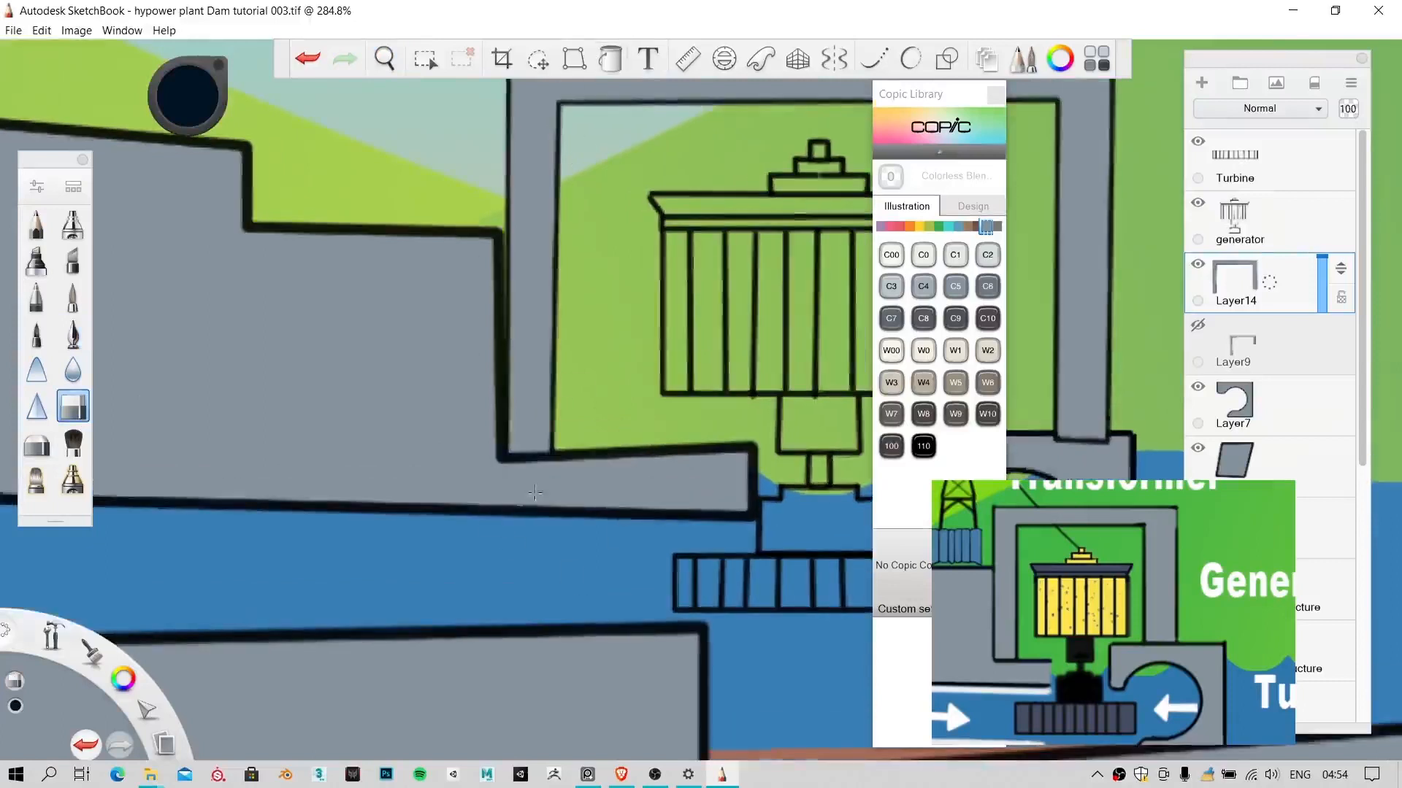
left_click(72, 333)
scroll(543, 434, "up", 2)
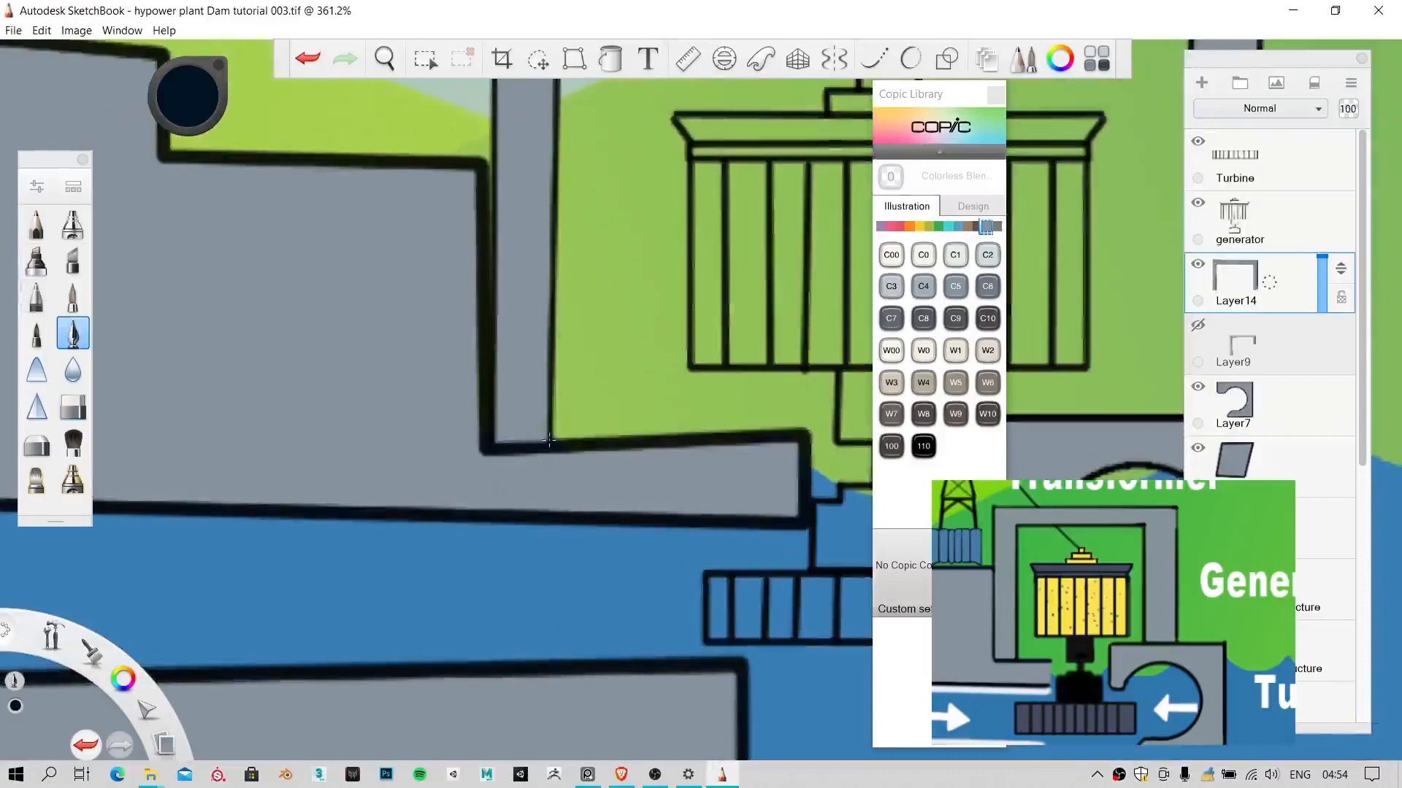
left_click_drag(549, 441, 499, 441)
key("space")
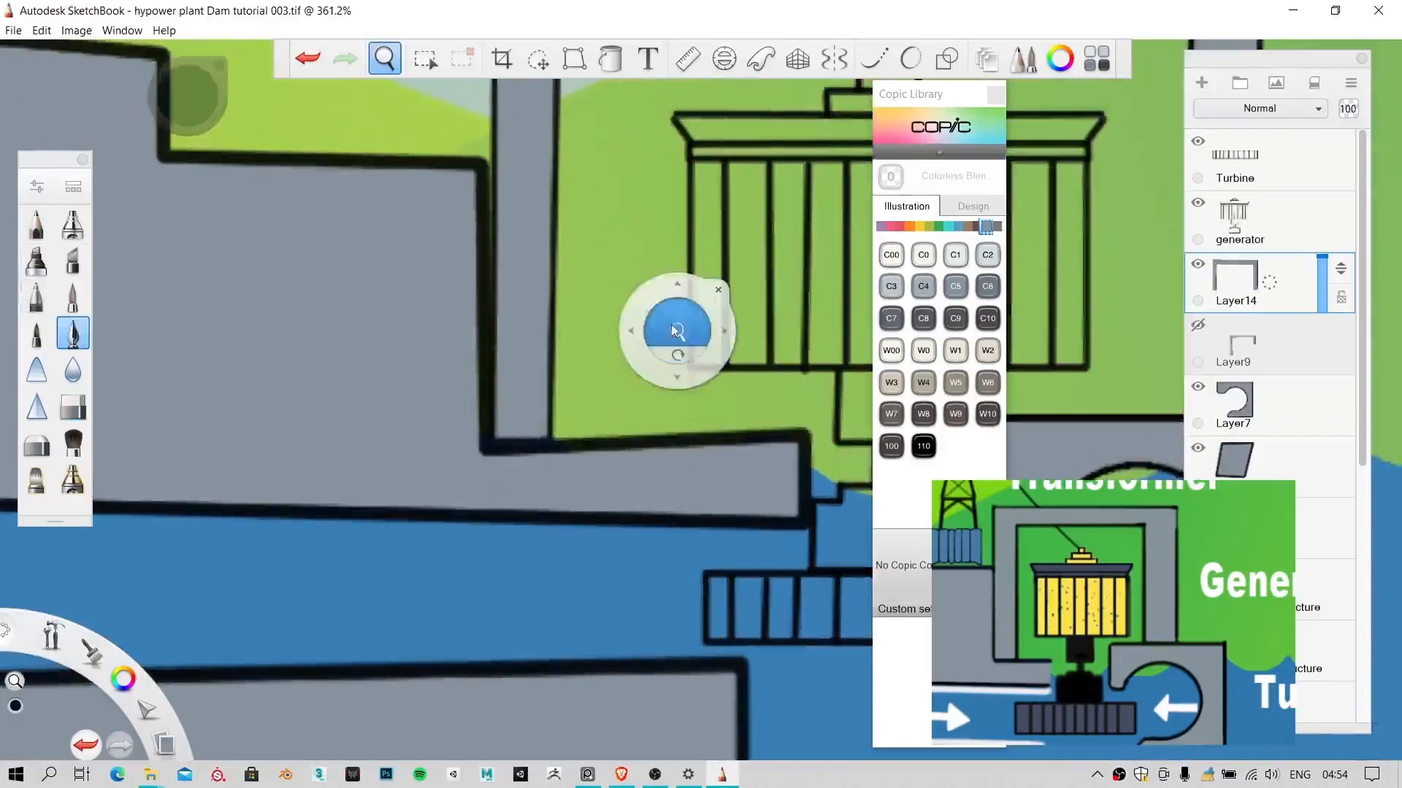
left_click_drag(673, 328, 485, 493)
left_click_drag(710, 510, 469, 503)
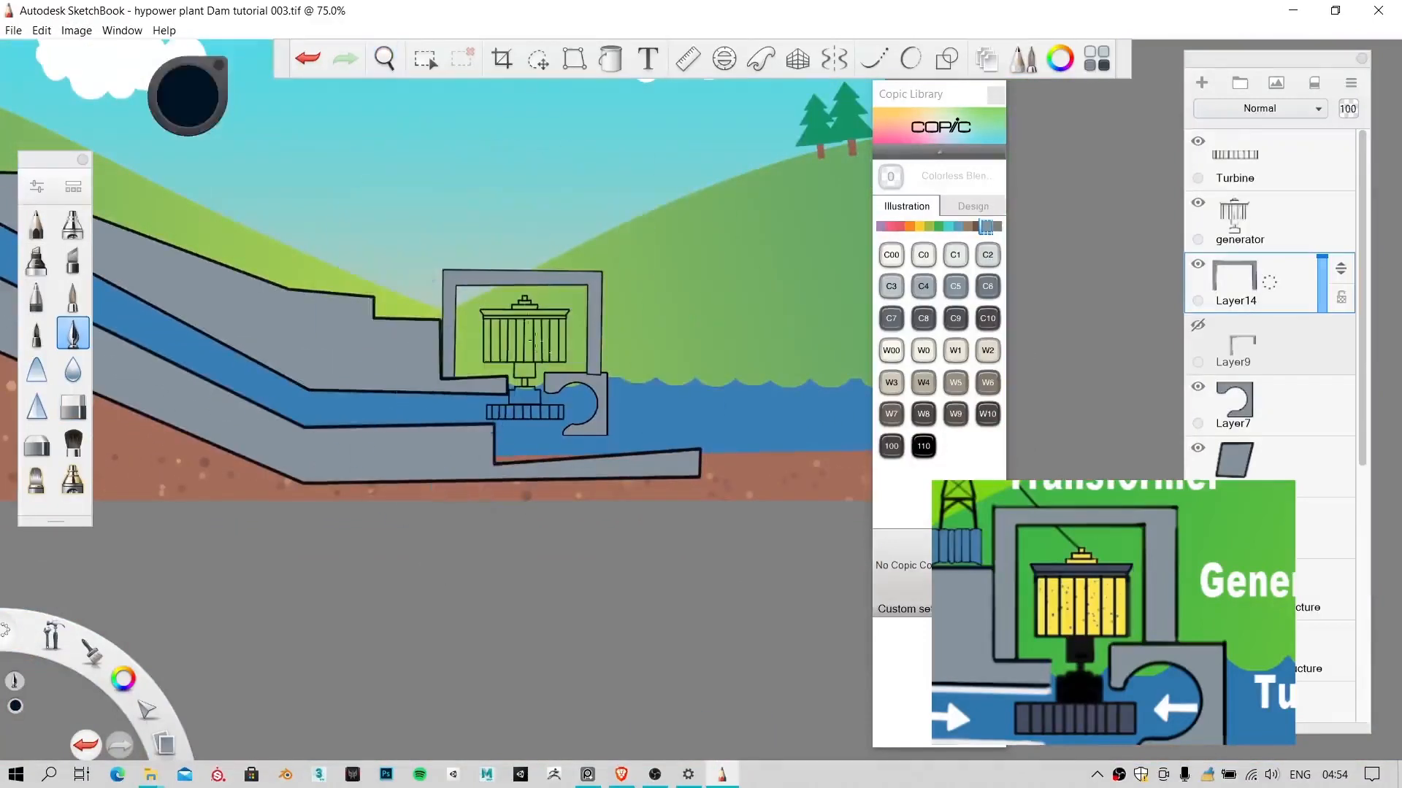
Step: Fill the generator's lower shaft blocks and the two bands of its cap with solid Copic grey C9
scroll(479, 339, "up", 8)
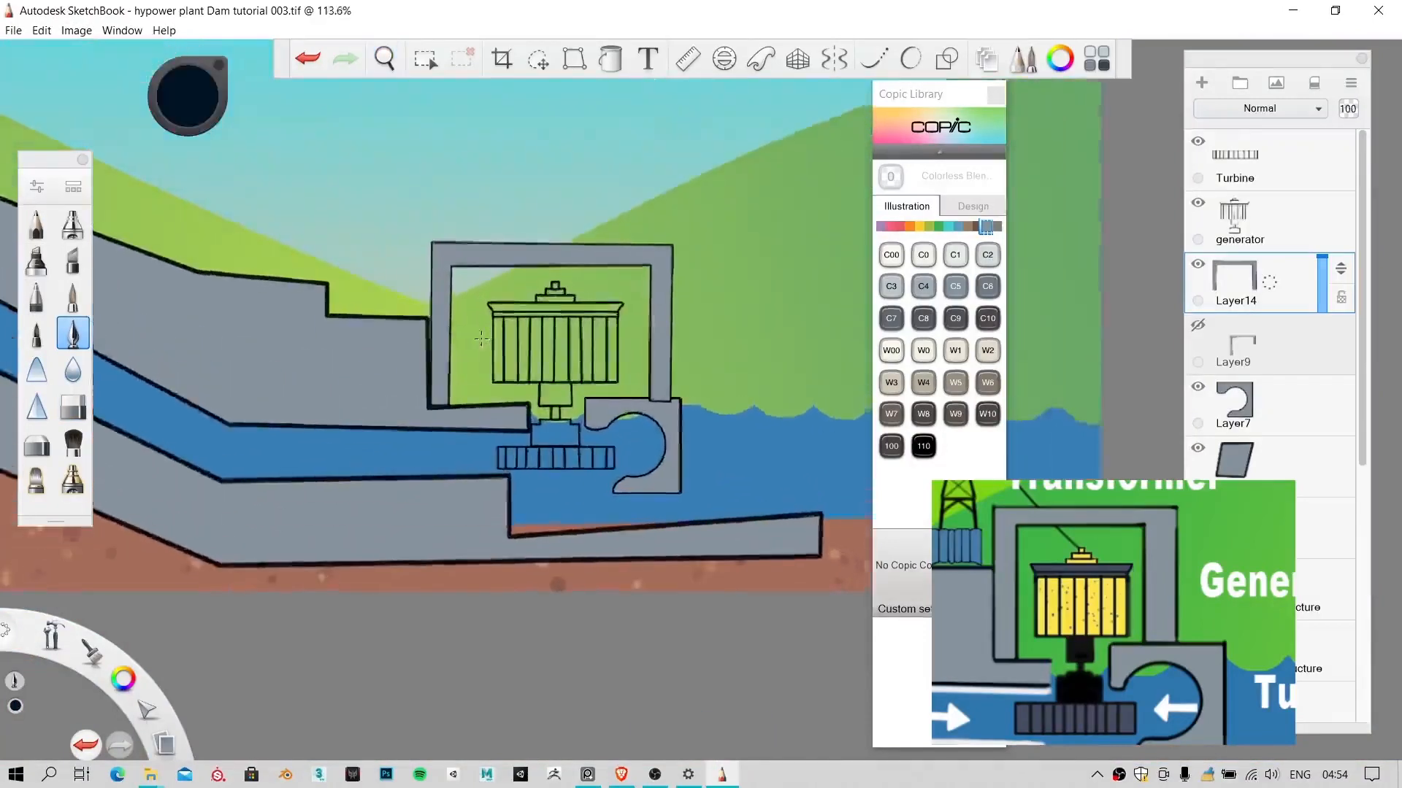
key("space")
left_click_drag(519, 362, 557, 307)
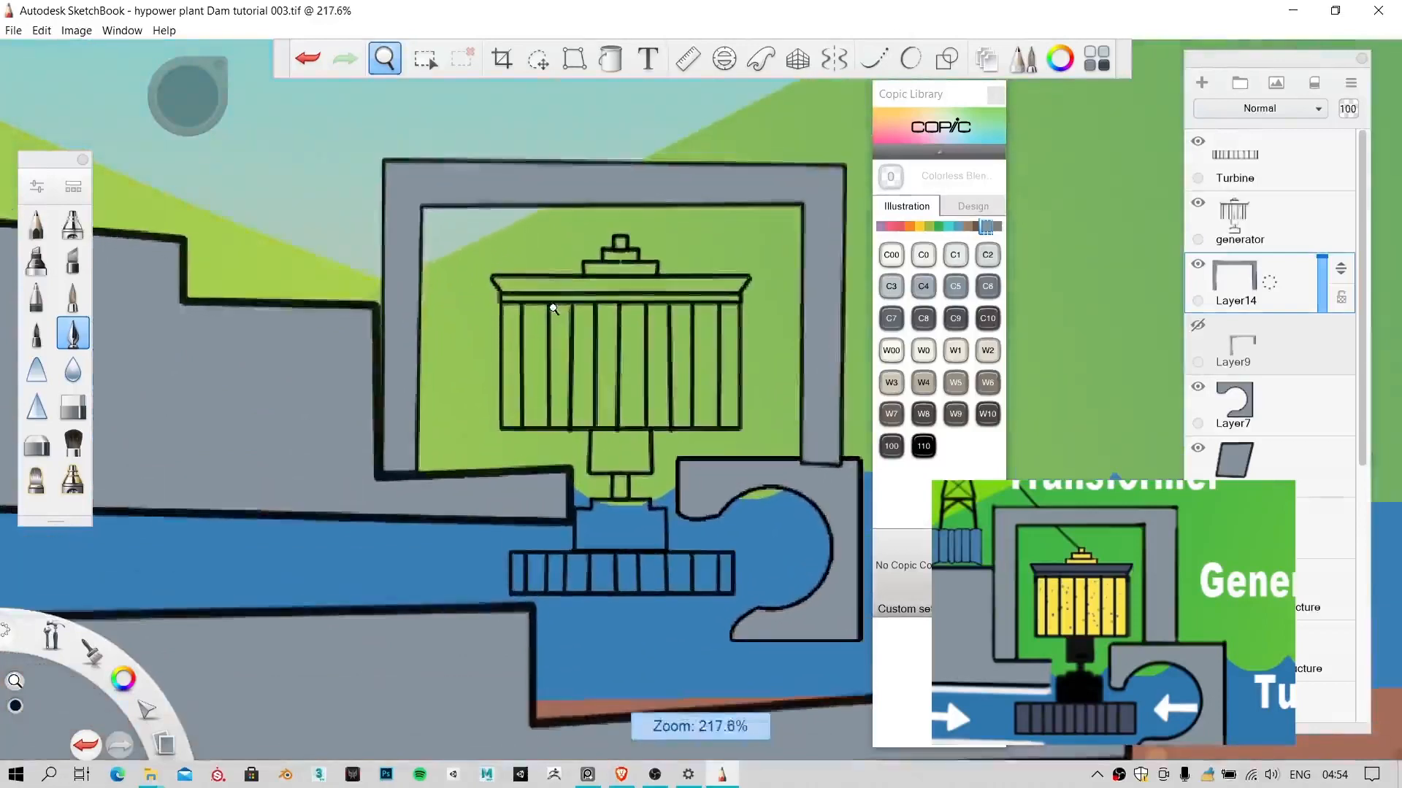
left_click_drag(646, 421, 570, 368)
left_click(1254, 231)
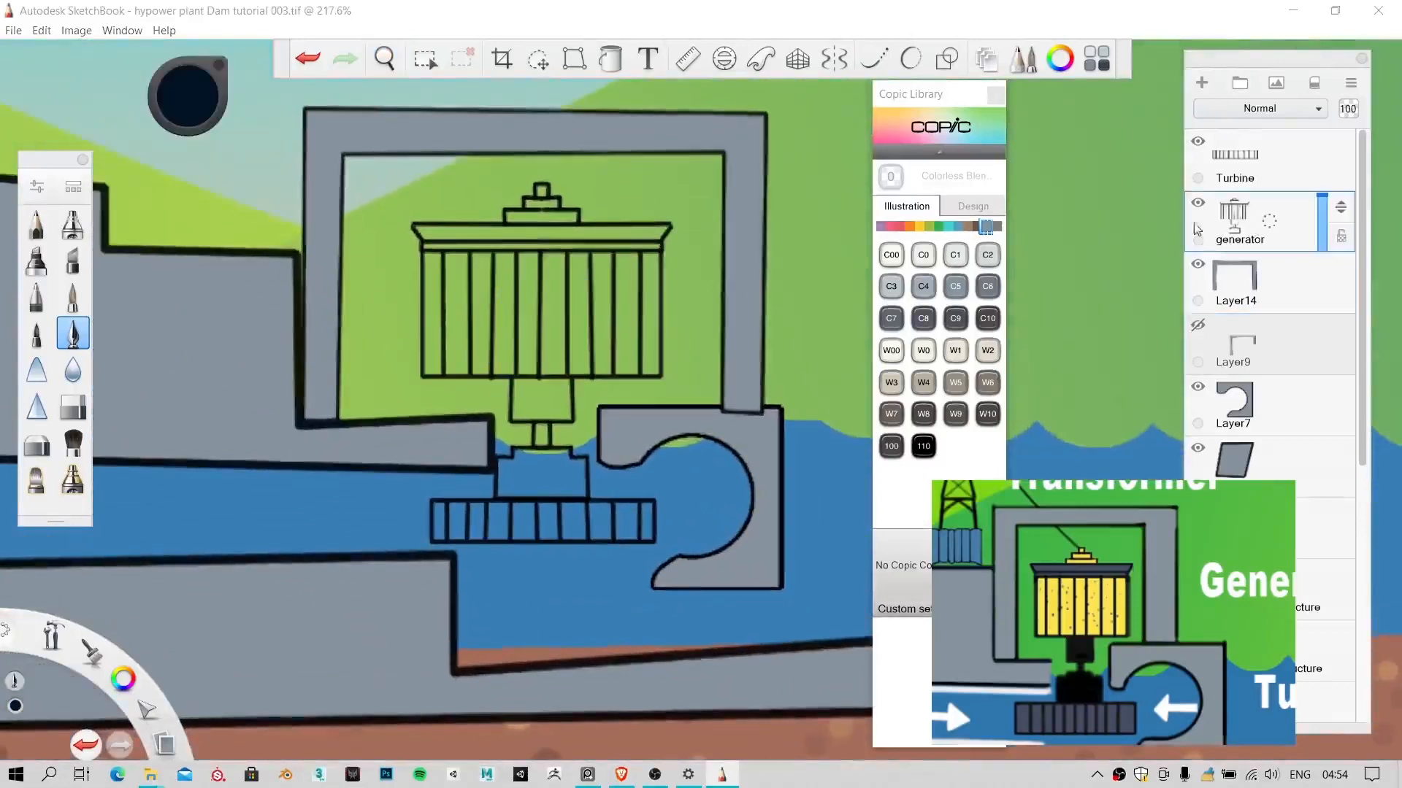
key("space")
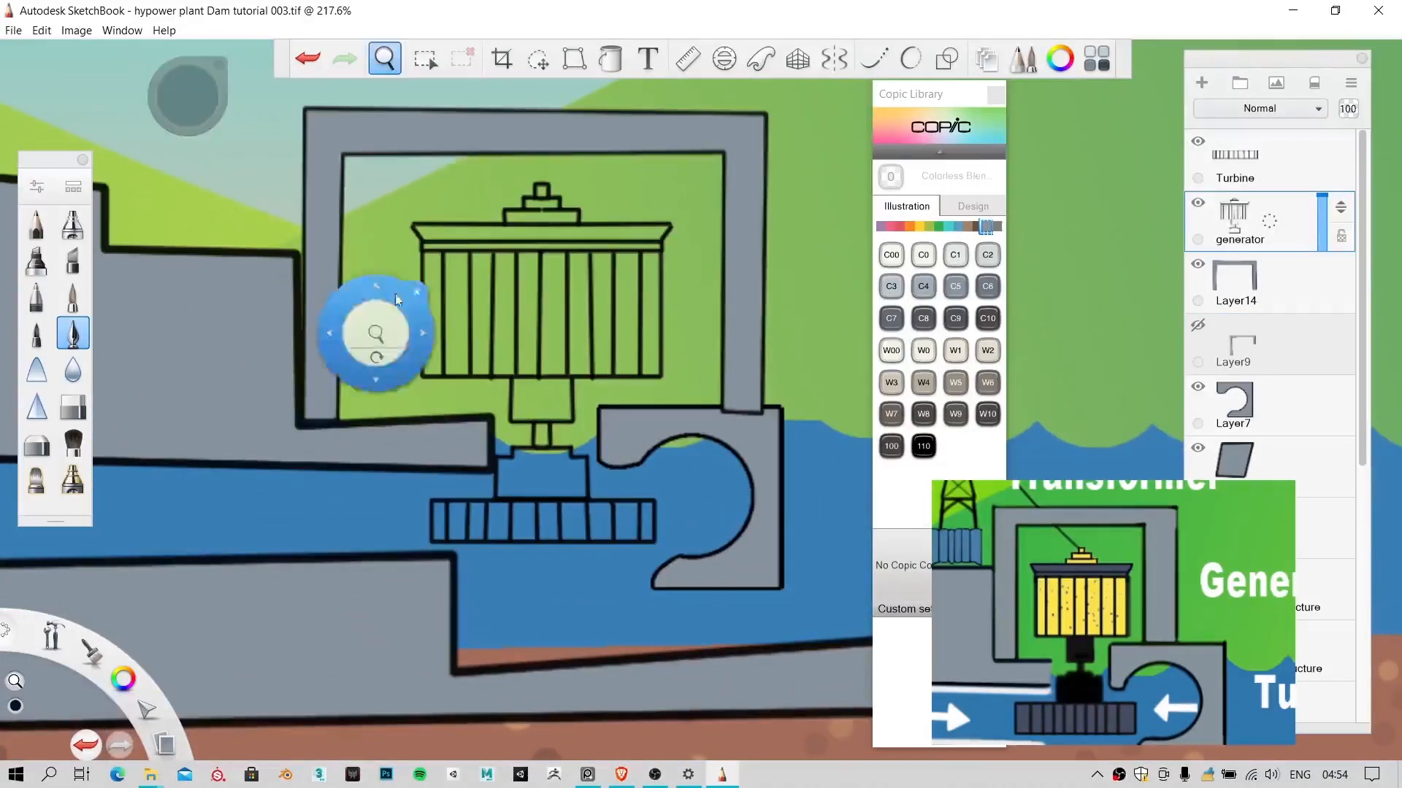
left_click_drag(410, 330, 410, 299)
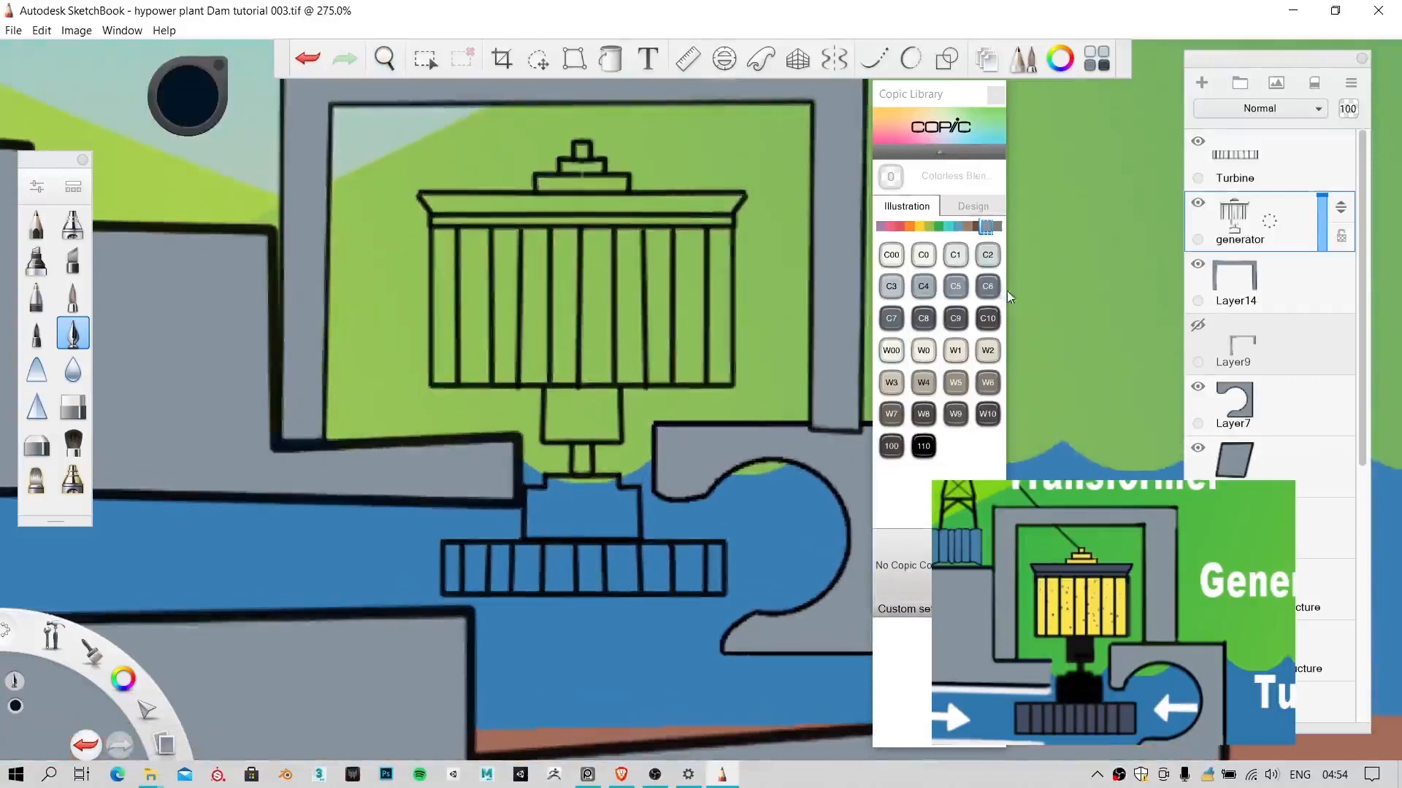
left_click(953, 317)
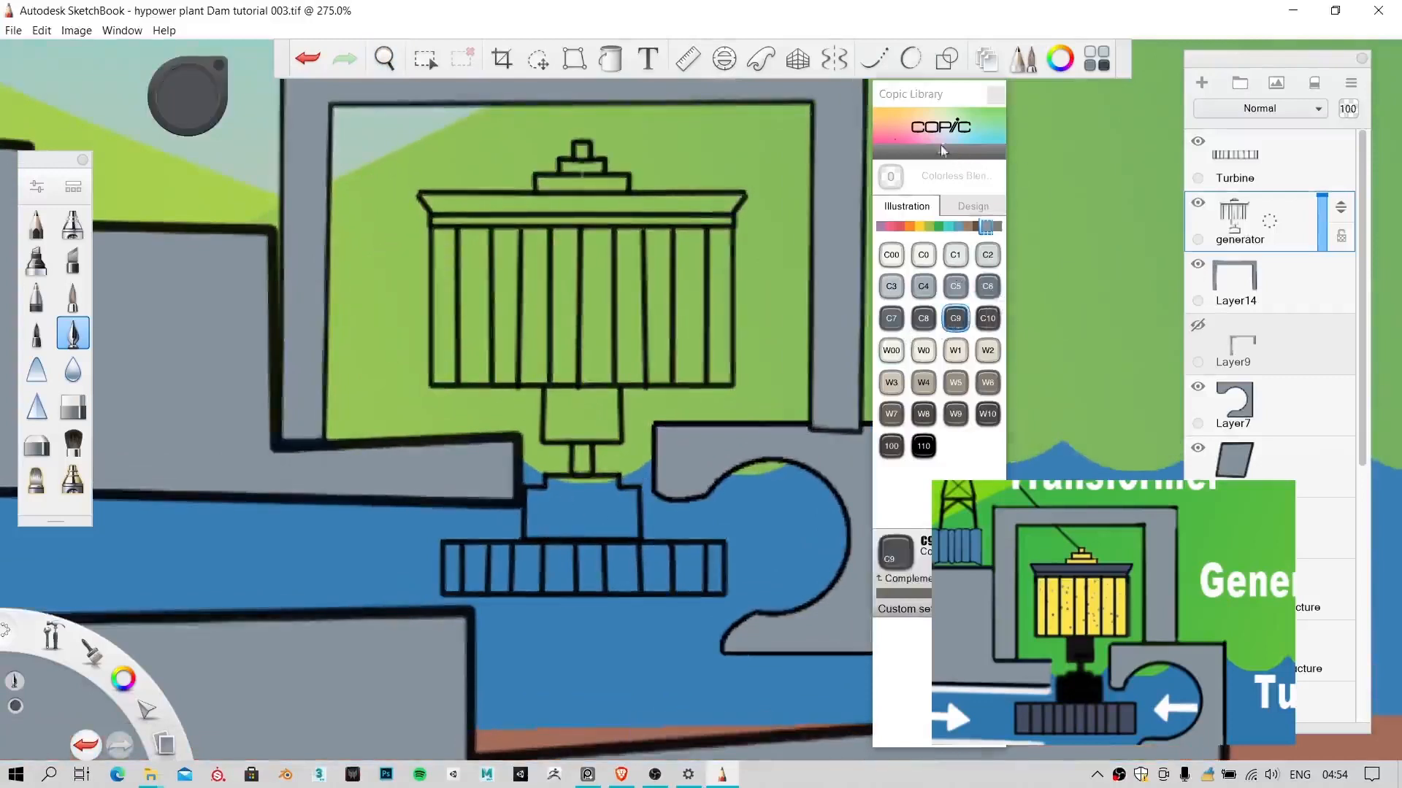
left_click(610, 58)
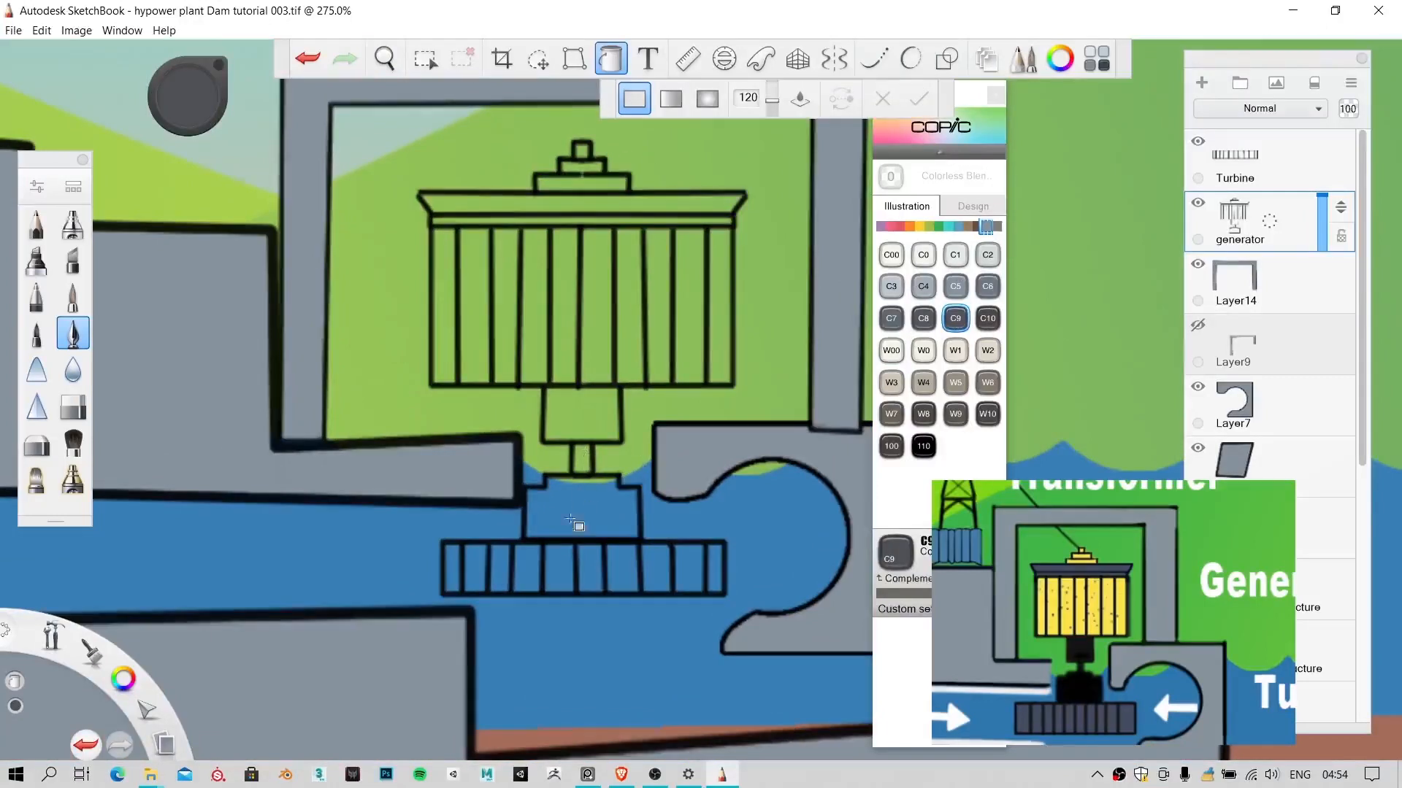
left_click(565, 516)
left_click(583, 460)
left_click(589, 422)
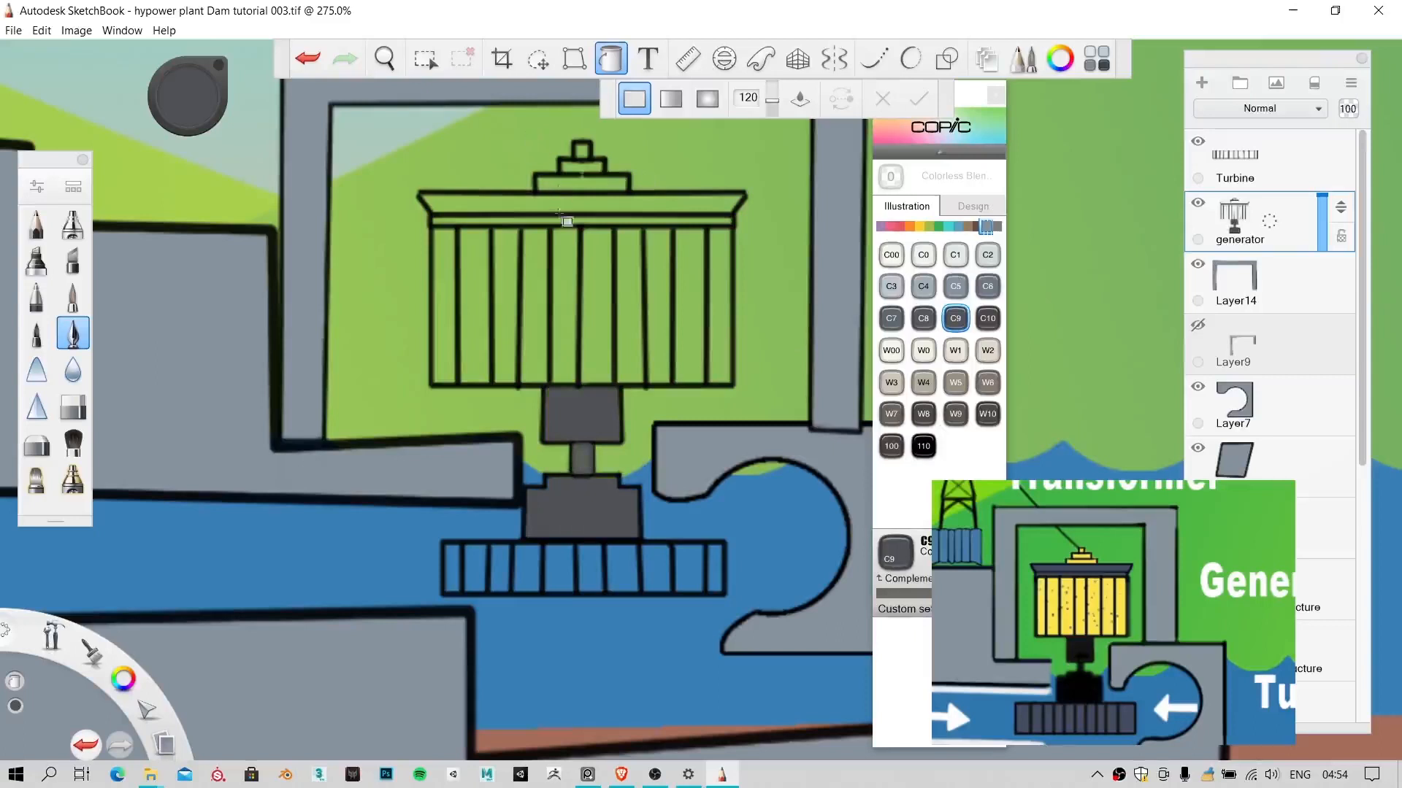
left_click(564, 218)
left_click(553, 221)
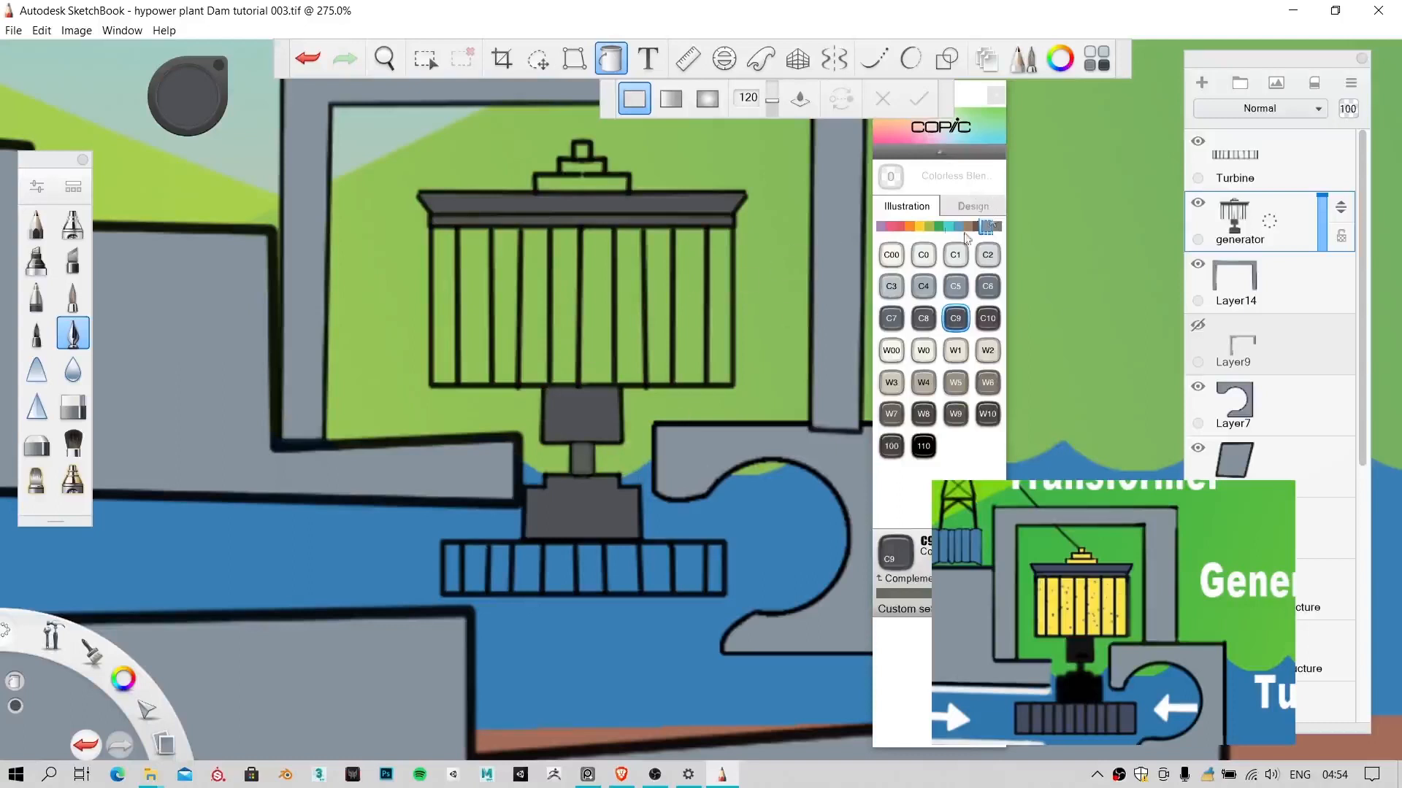
Step: Fill all the vertical panels of the generator body with solid Copic Y28
left_click(938, 224)
left_click(922, 226)
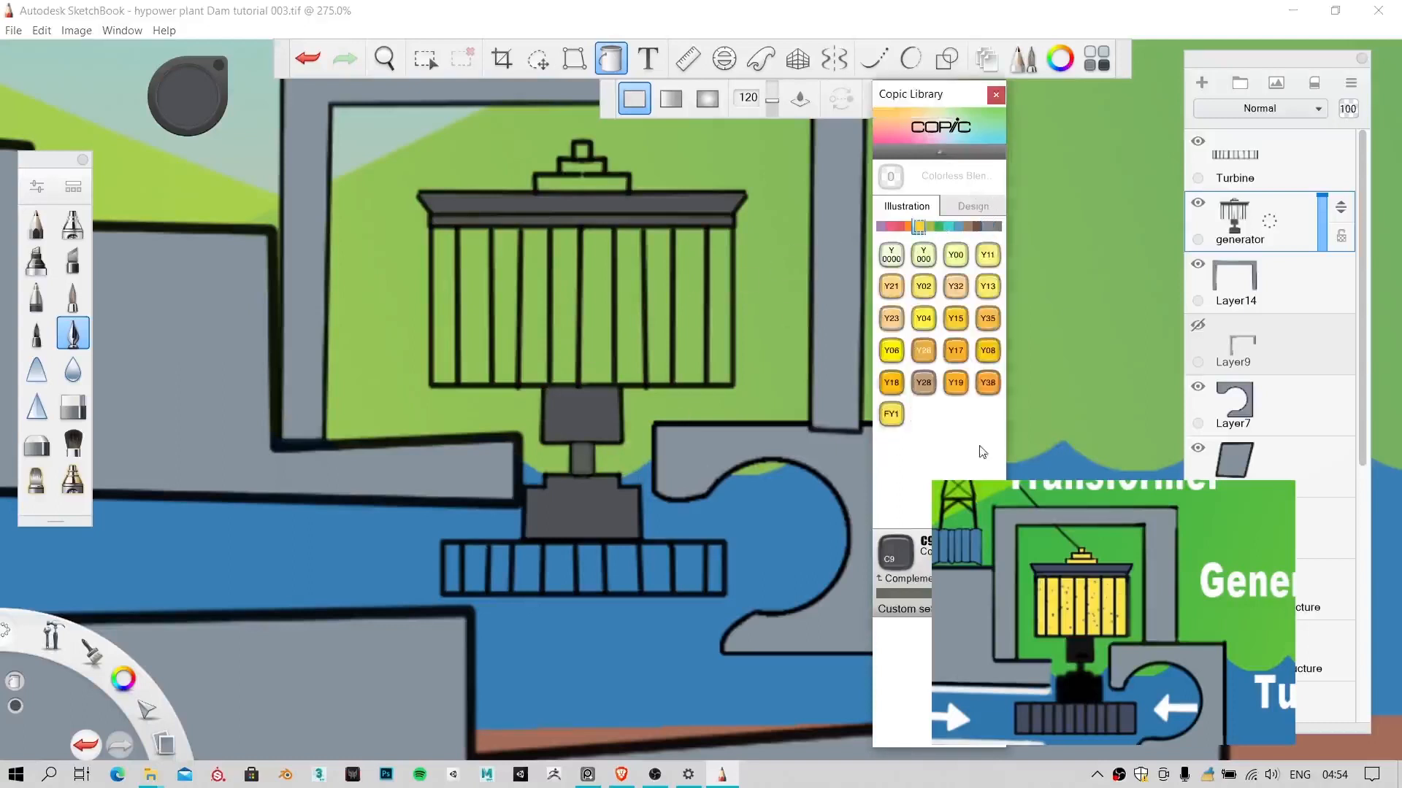
left_click(924, 382)
left_click(569, 316)
left_click(606, 314)
left_click(636, 306)
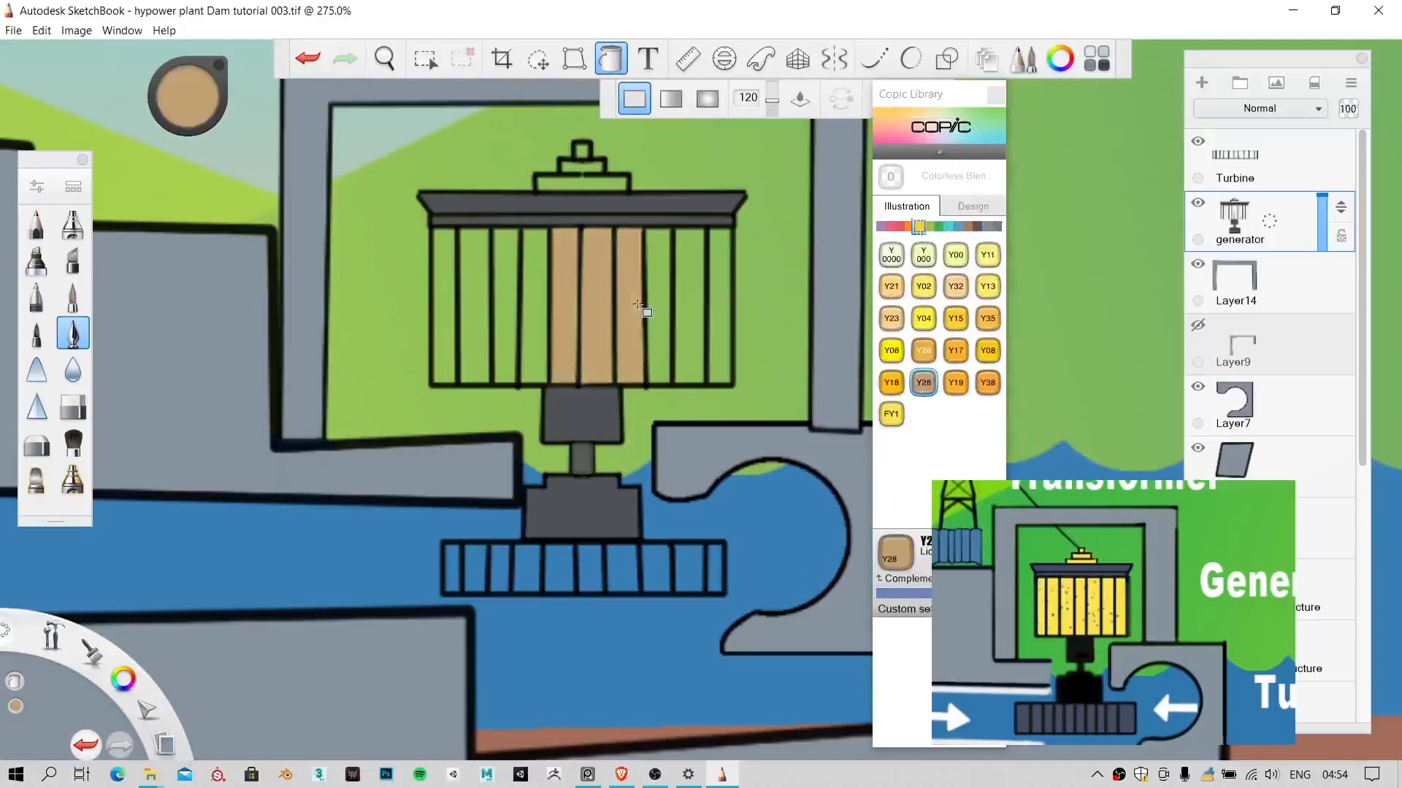
left_click(659, 305)
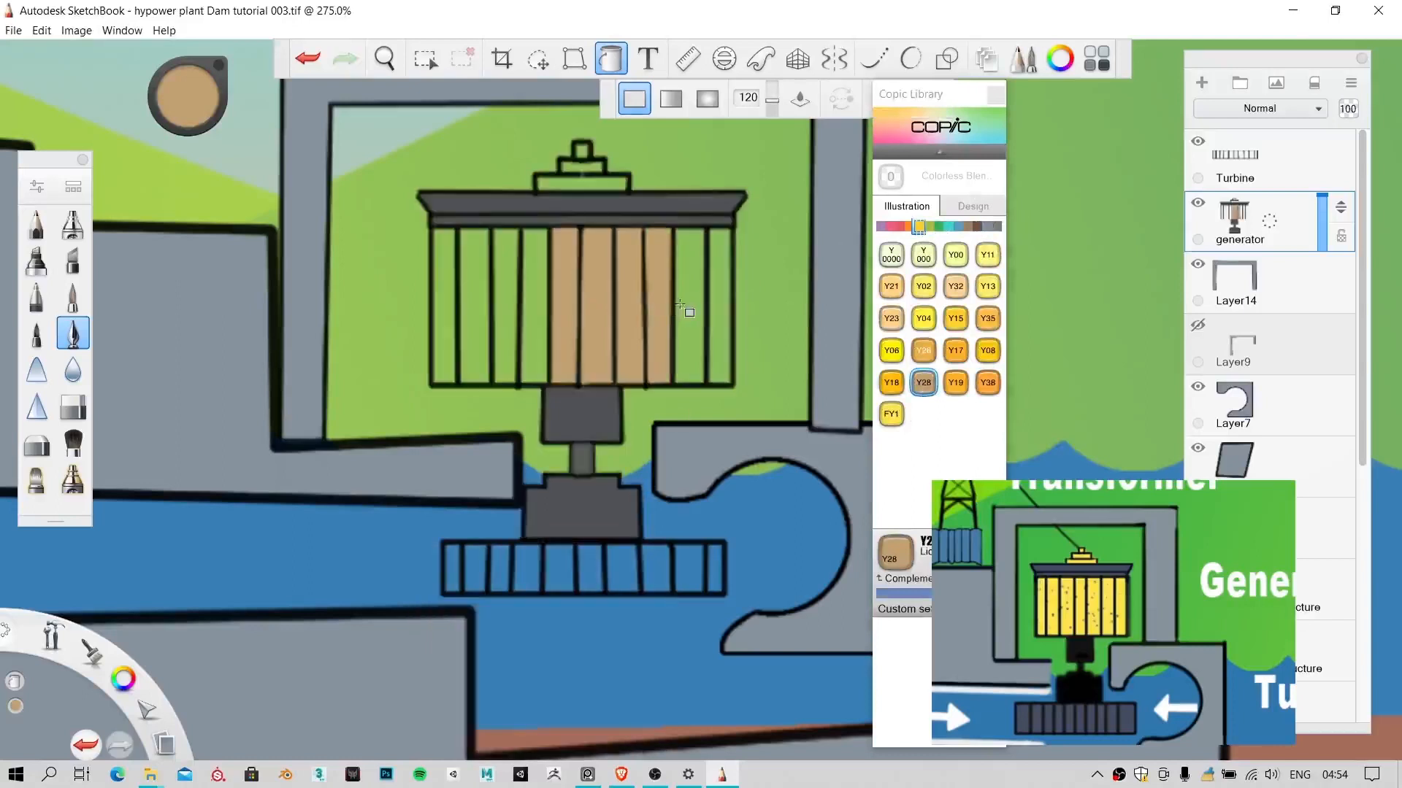
left_click(683, 308)
left_click(721, 311)
left_click(536, 314)
left_click(502, 310)
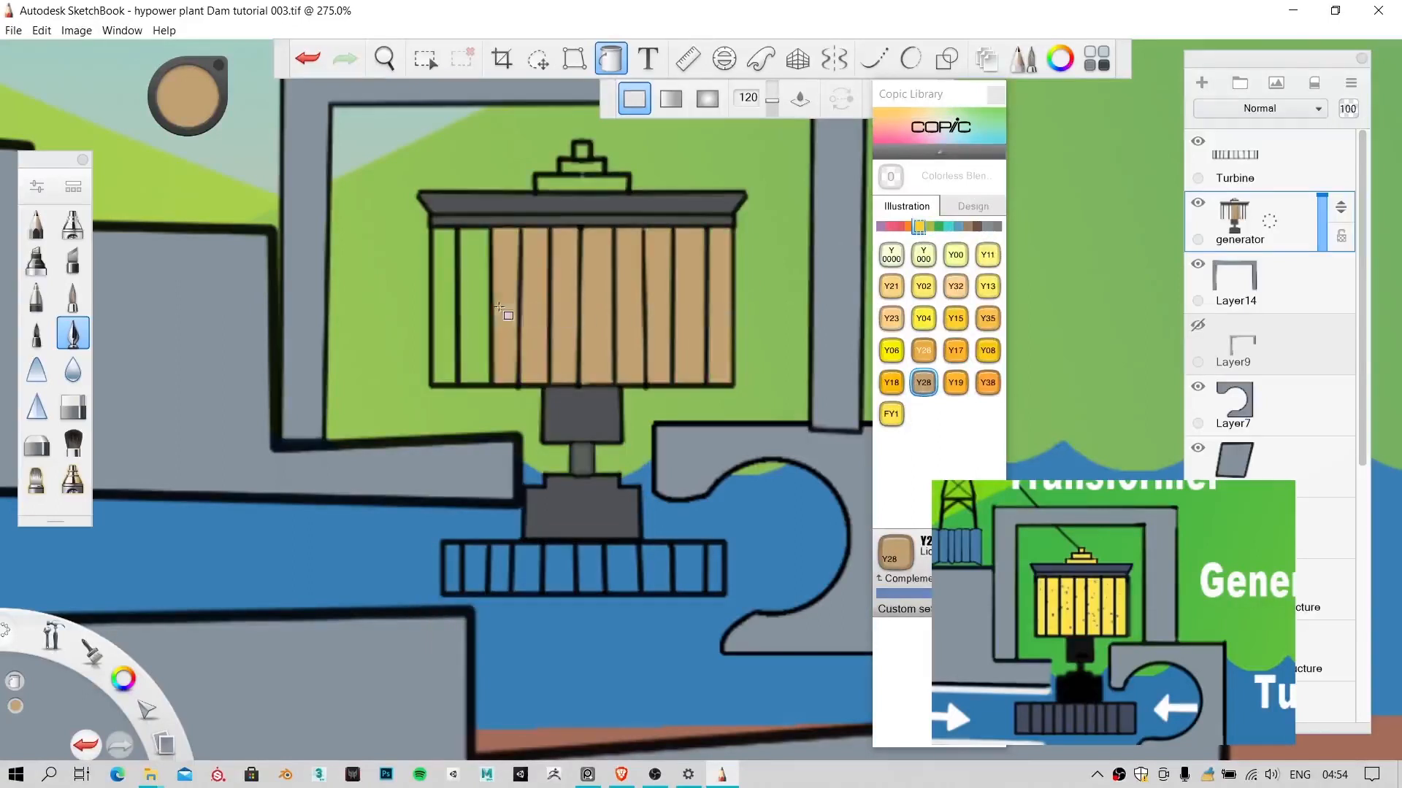
left_click(474, 310)
left_click(446, 307)
Step: Recolour the rightmost panel of the generator body with solid Copic Y26
key("space")
left_click_drag(611, 330, 544, 390)
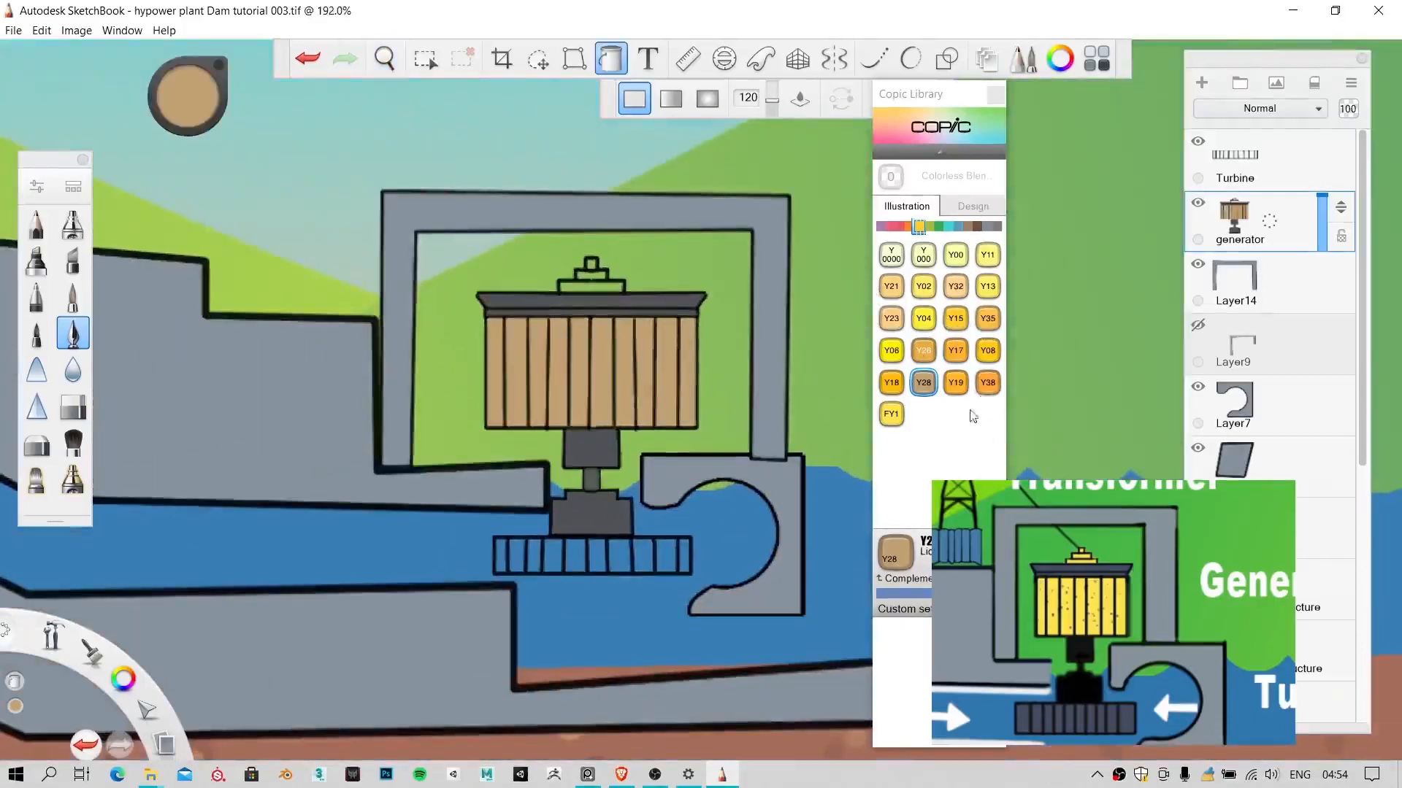
left_click(924, 351)
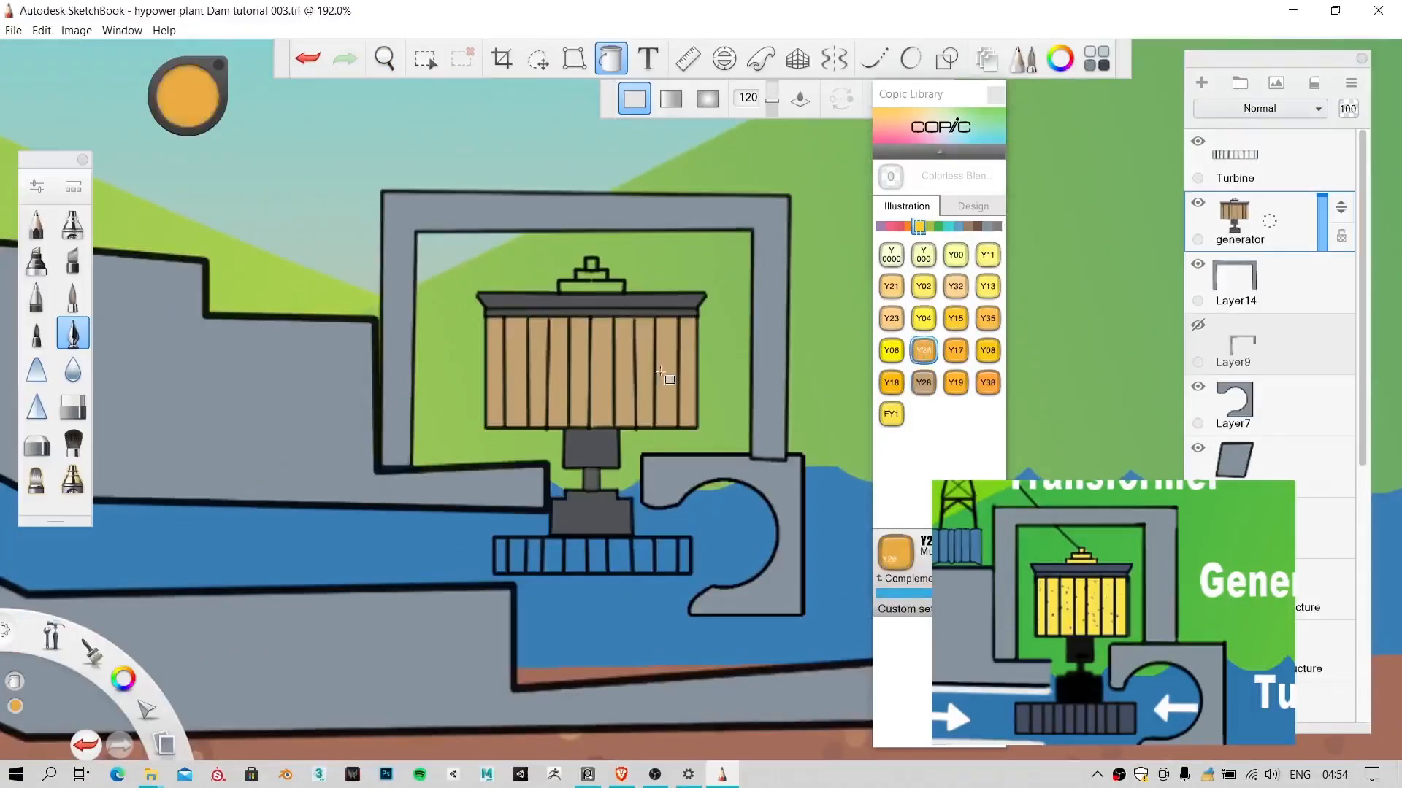
left_click(690, 369)
Step: Try to recolour the neighbouring generator panels with Copic Y26, and undo those fills
left_click(666, 387)
left_click(635, 384)
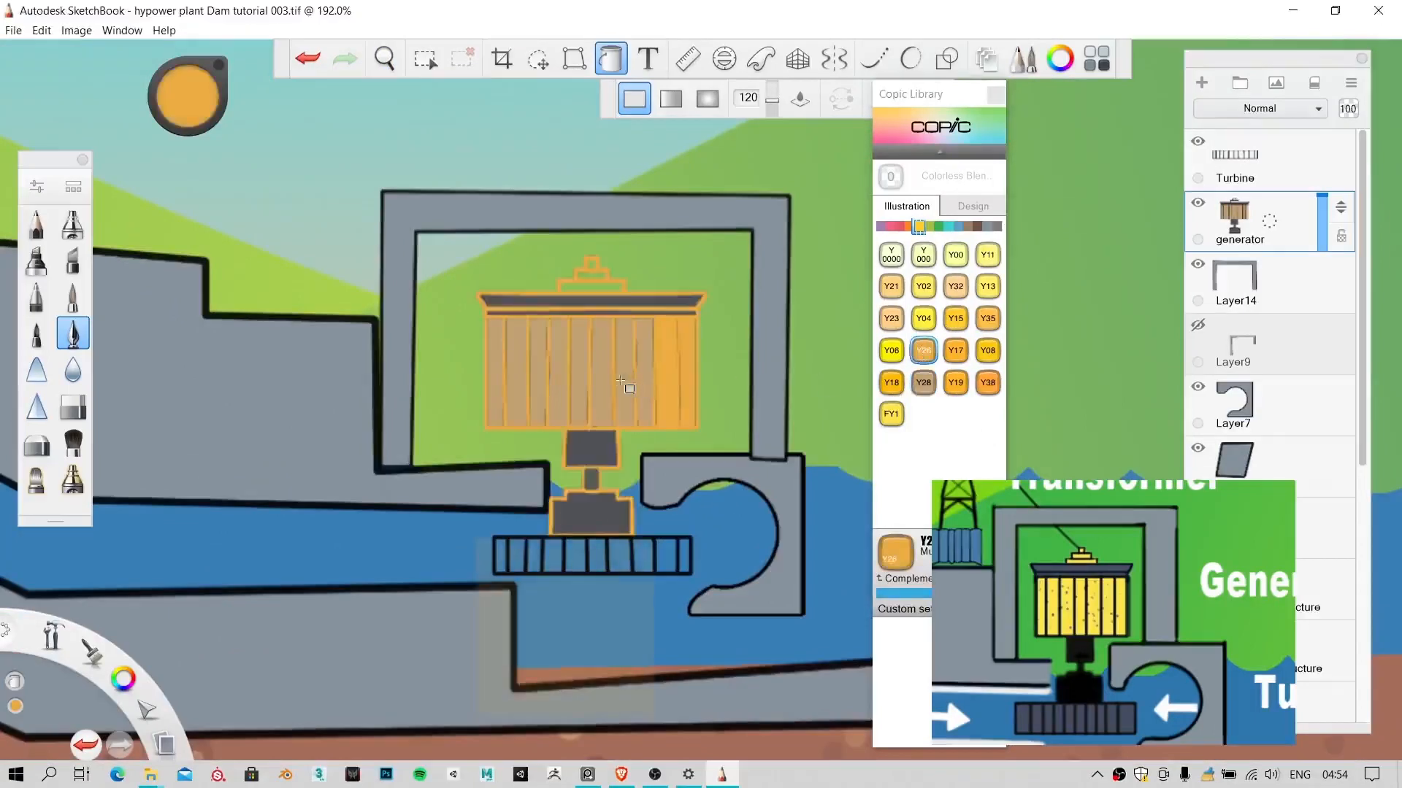
key("ctrl+z")
left_click(646, 379)
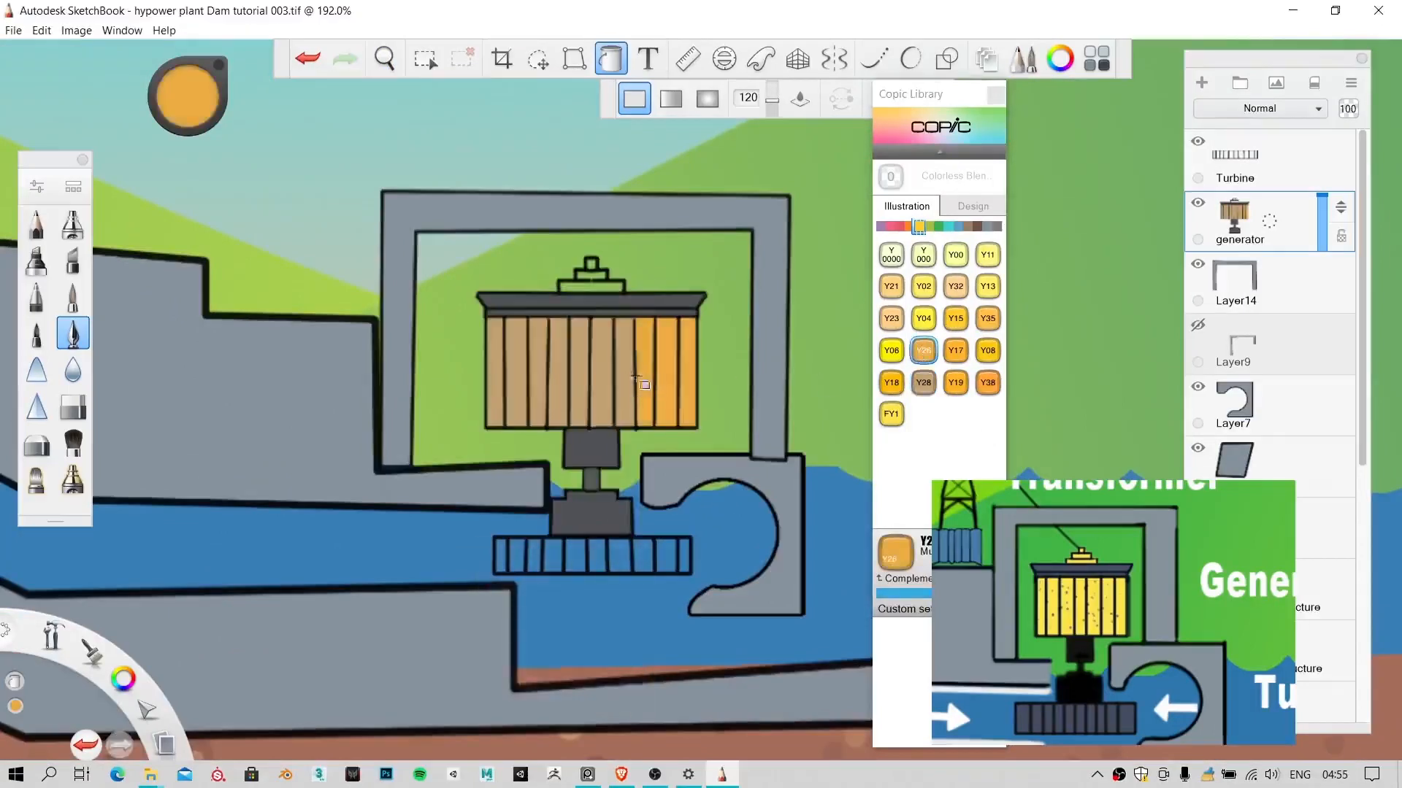
left_click(626, 376)
key("ctrl+z")
key("ctrl+z")
key("ctrl+z")
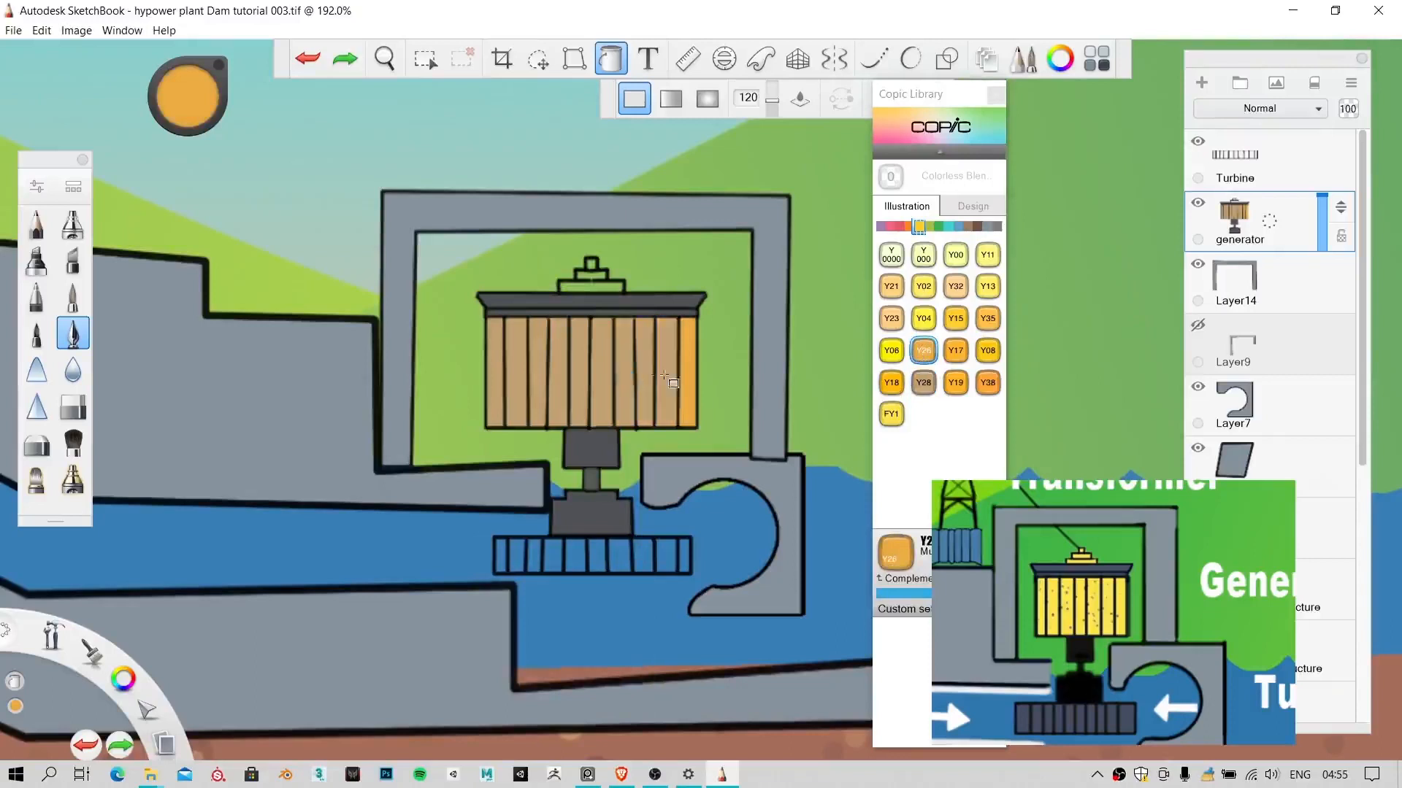
Step: Recolour all the remaining tan vertical panels of the generator body with solid Copic Y26
left_click(642, 370)
left_click(603, 368)
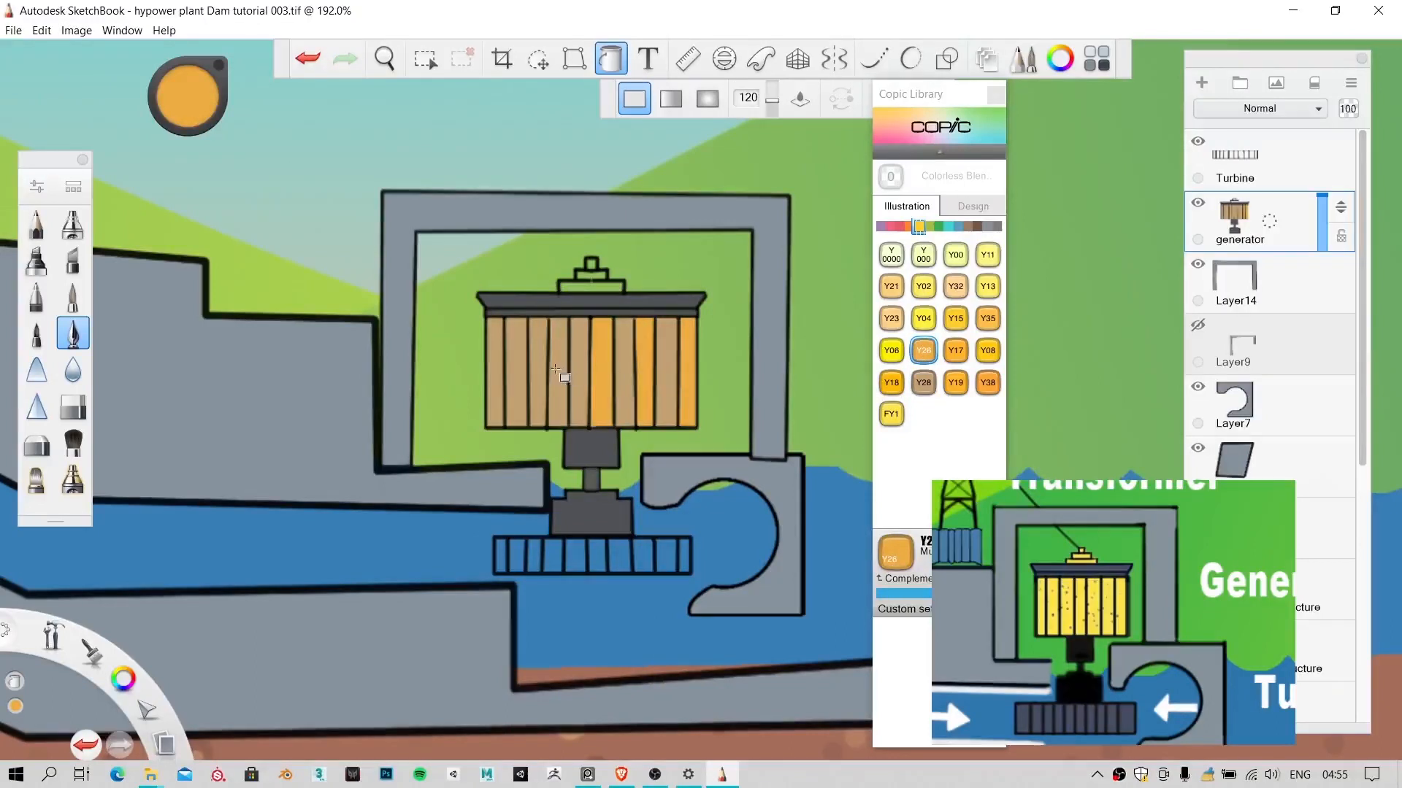
left_click(556, 371)
left_click(519, 369)
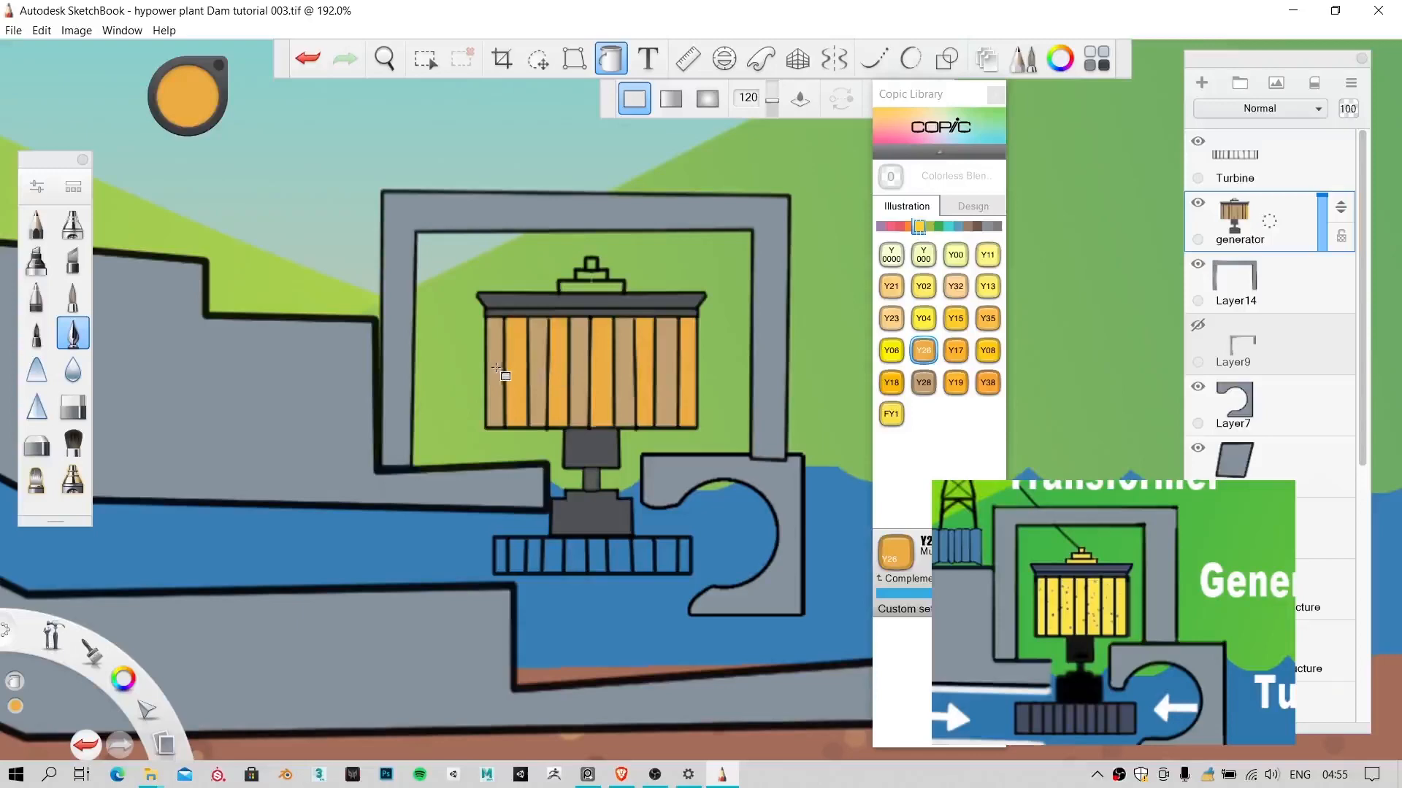
key("space")
left_click_drag(645, 413, 604, 554)
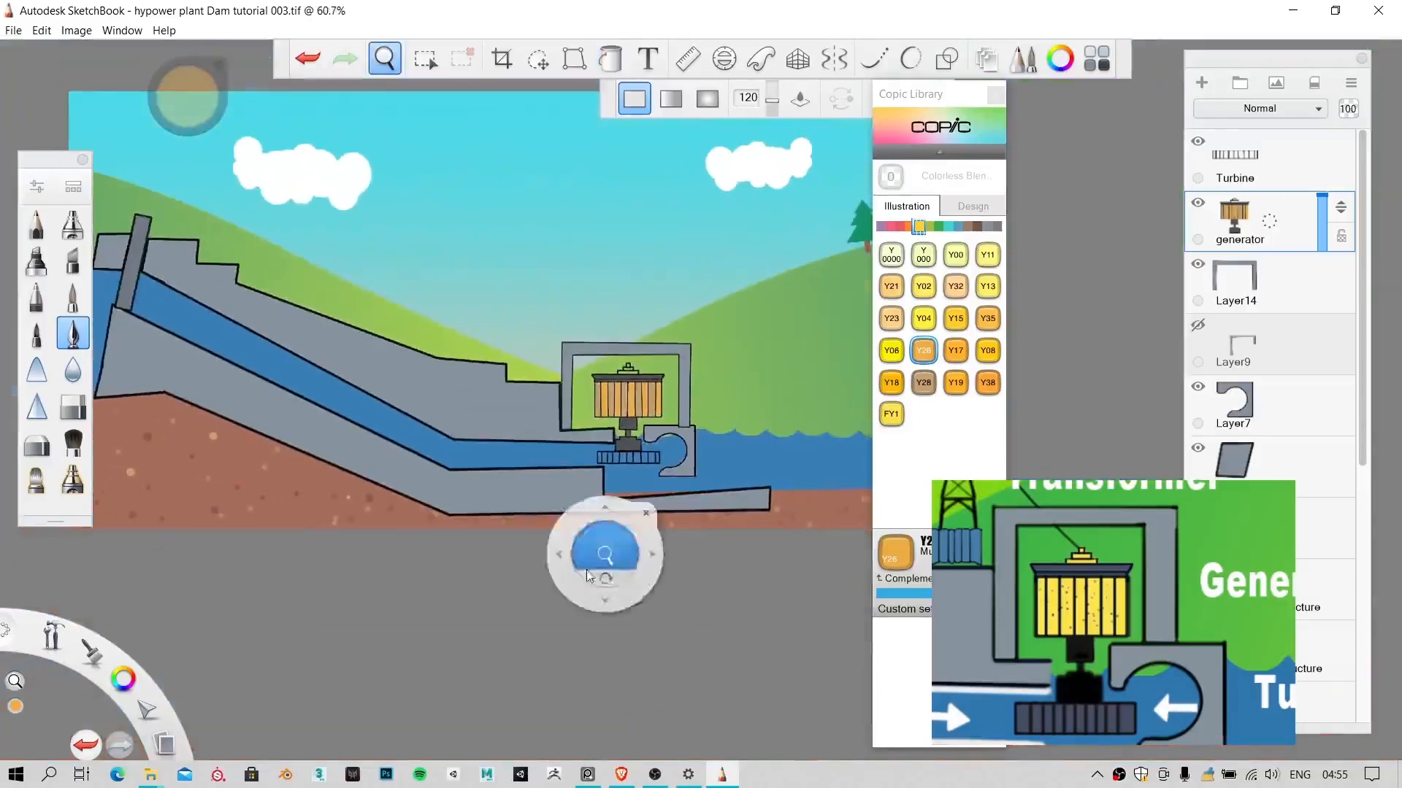
left_click_drag(591, 391, 686, 260)
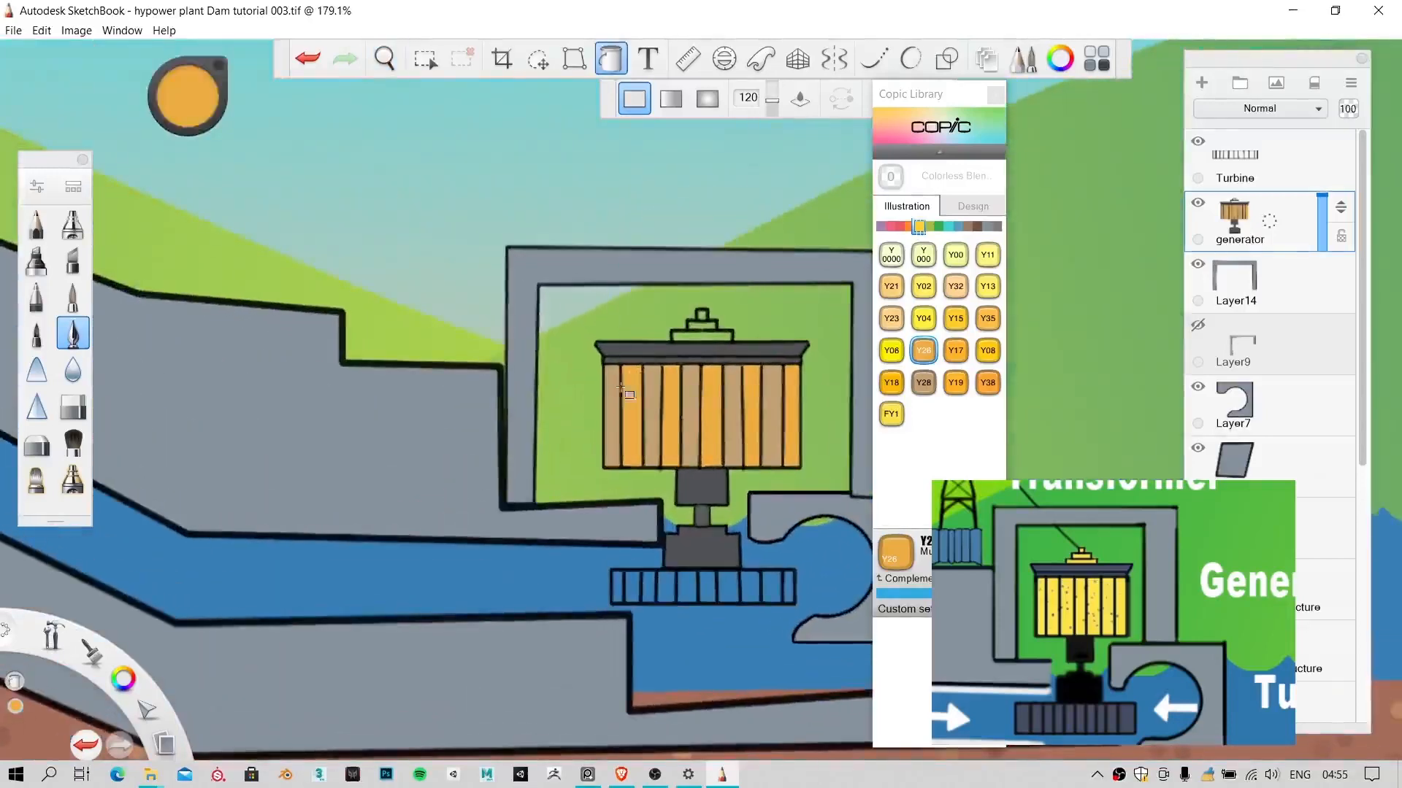
left_click(612, 395)
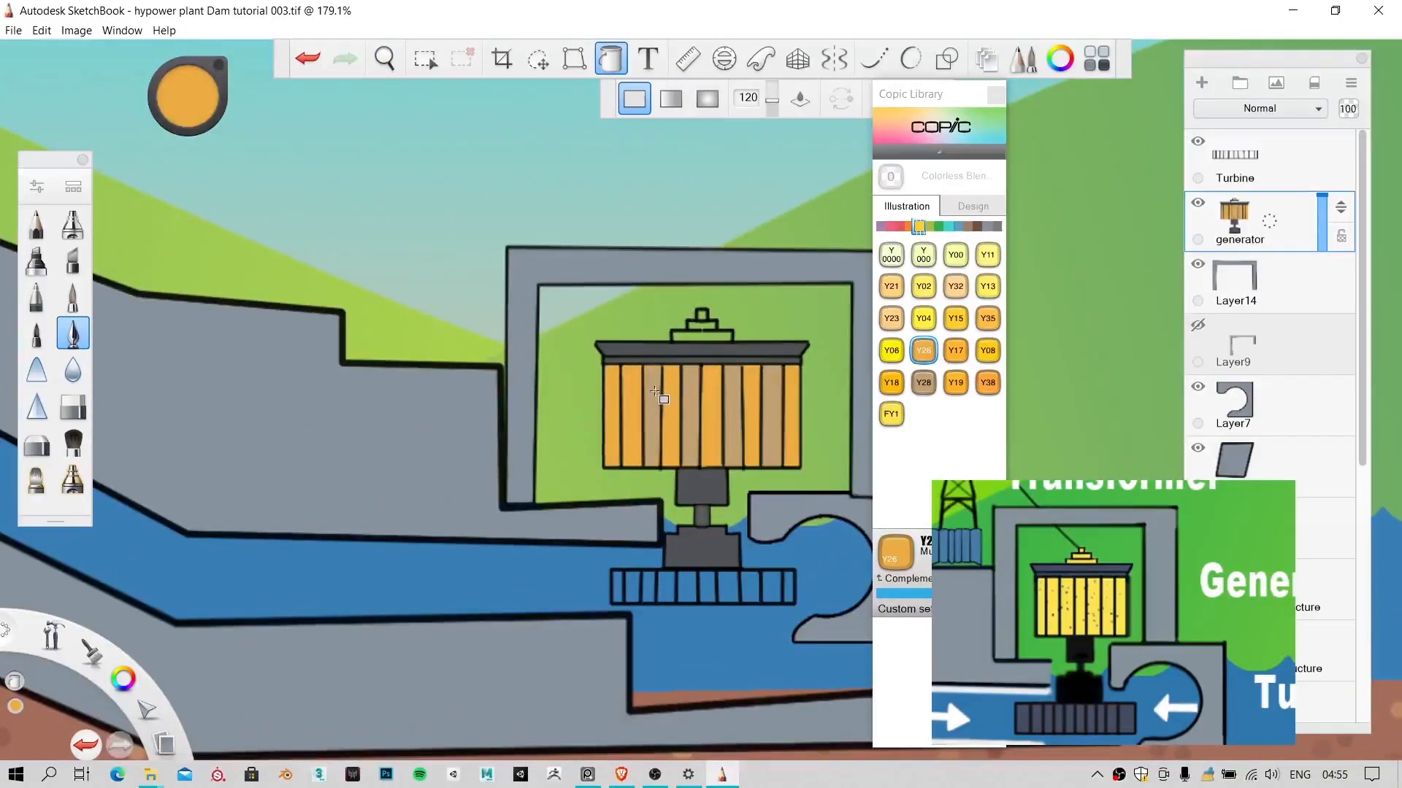
left_click(651, 397)
left_click(684, 398)
left_click(738, 404)
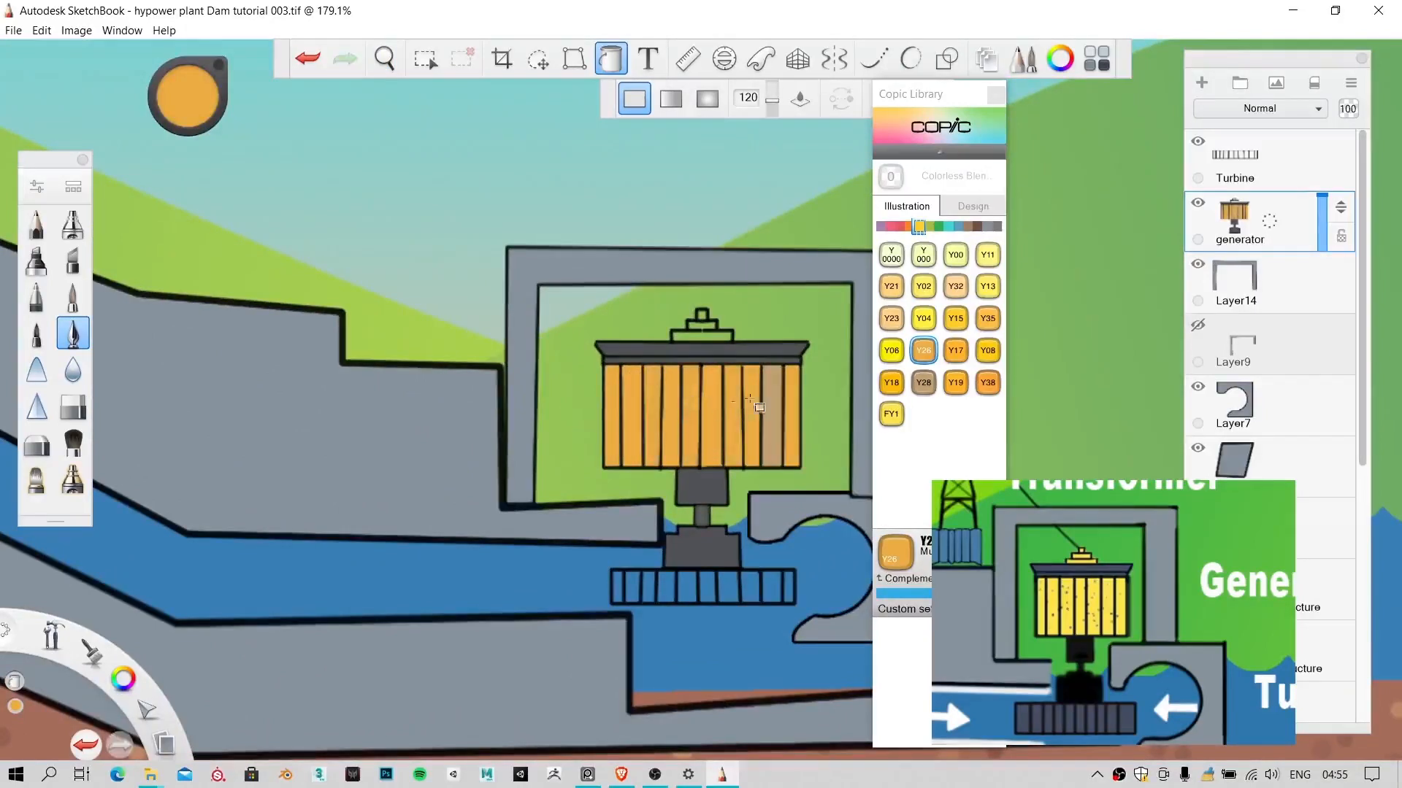
left_click(773, 403)
Step: Try Copic Y32 on one generator panel, undo that fill, and pick Copic Y13 as the colour
key("space")
left_click_drag(708, 384, 663, 523)
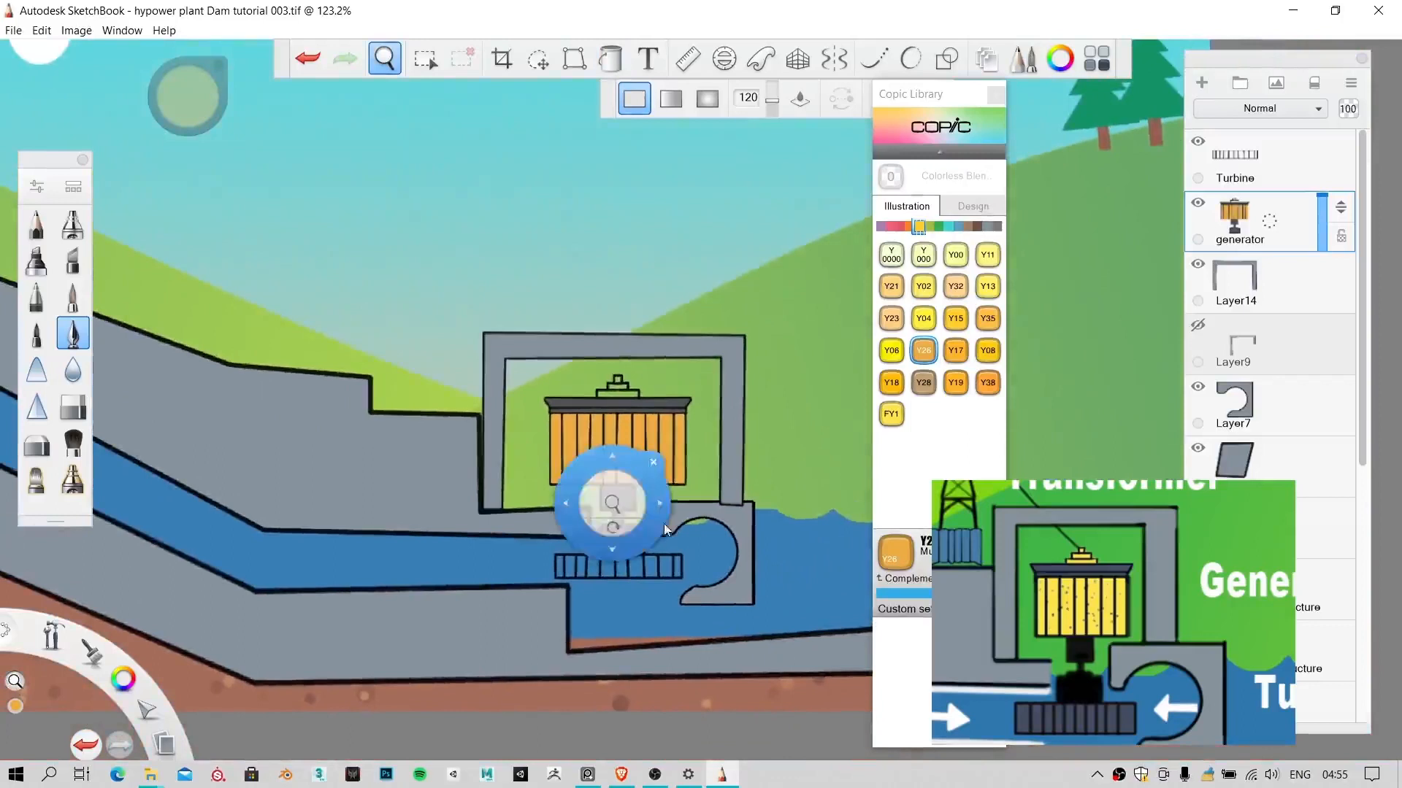
left_click(948, 292)
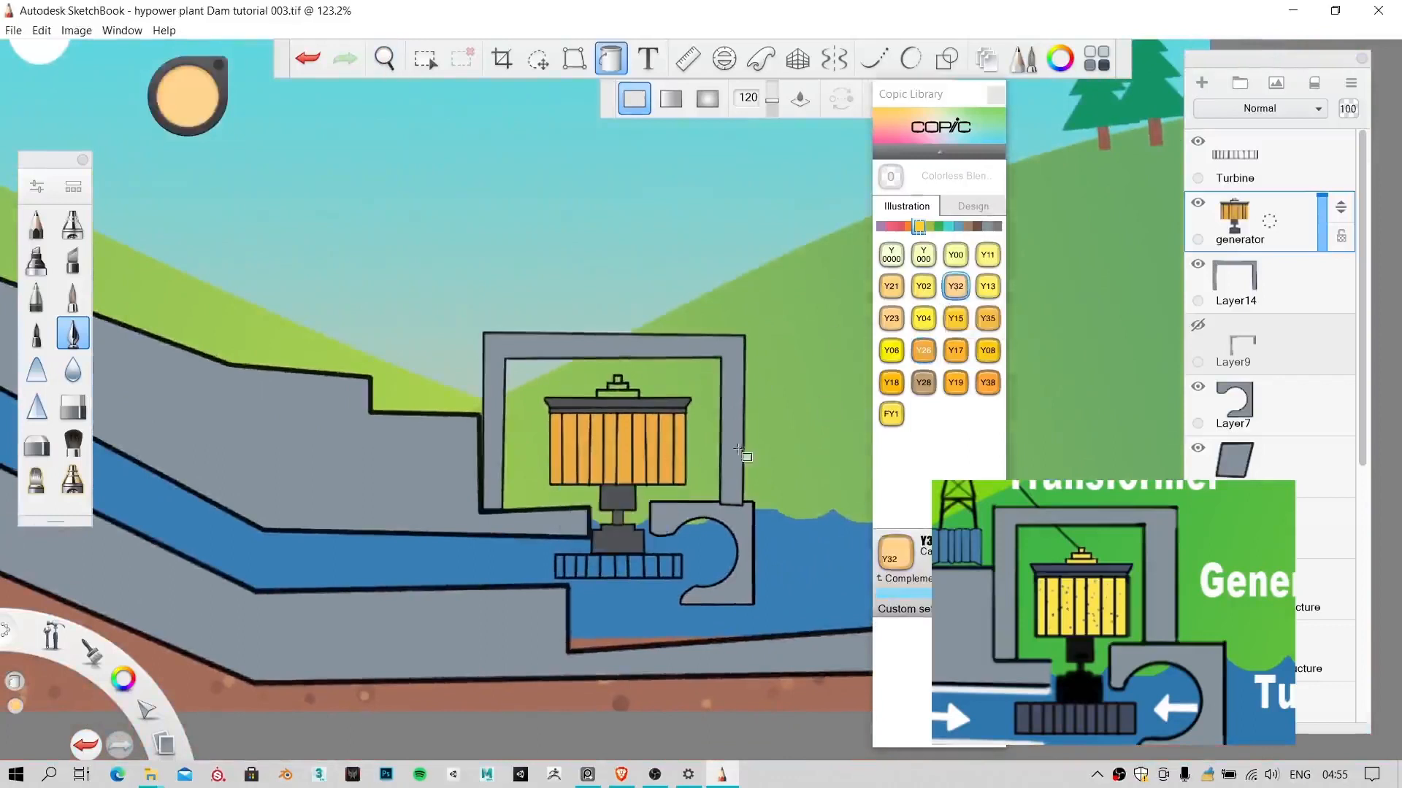
left_click(640, 454)
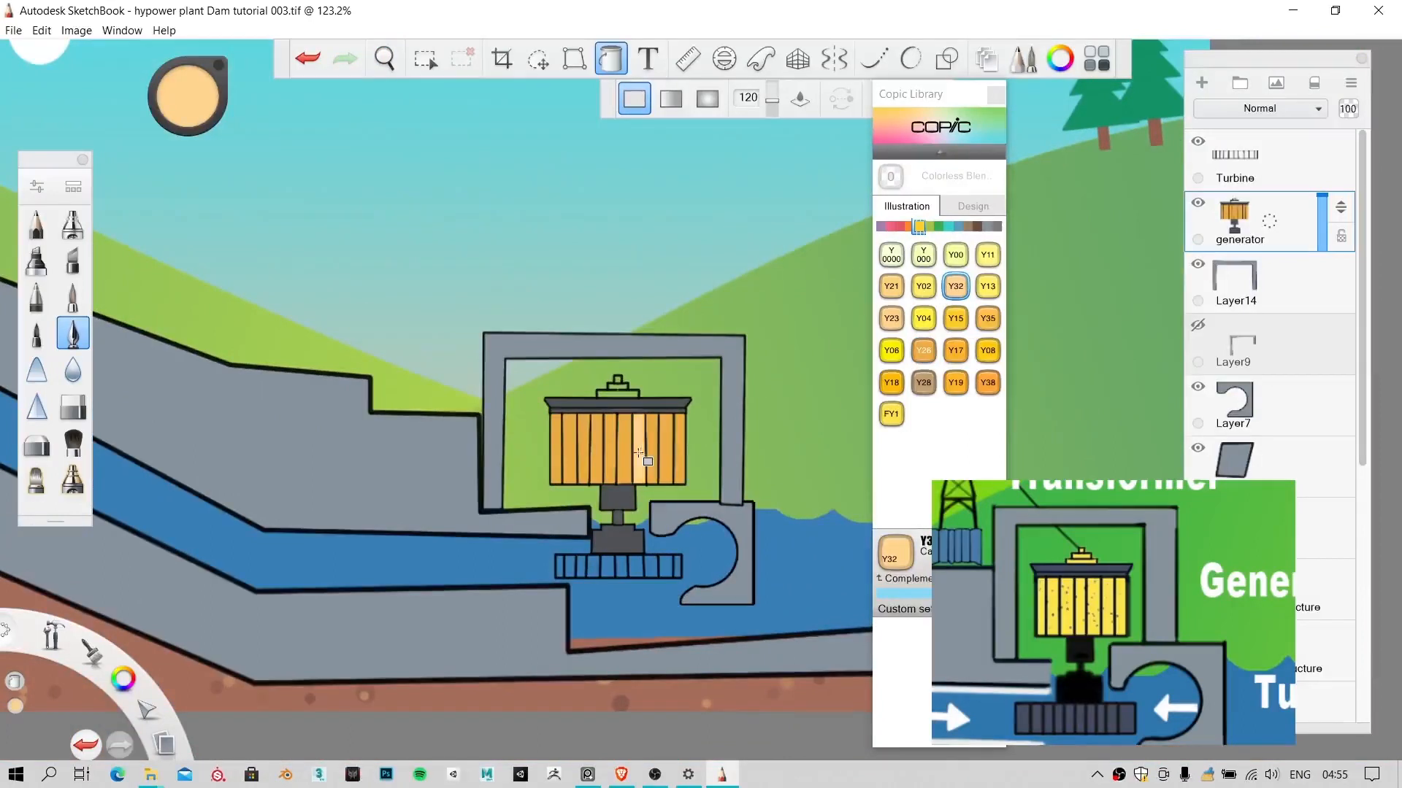
key("ctrl+z")
left_click(989, 287)
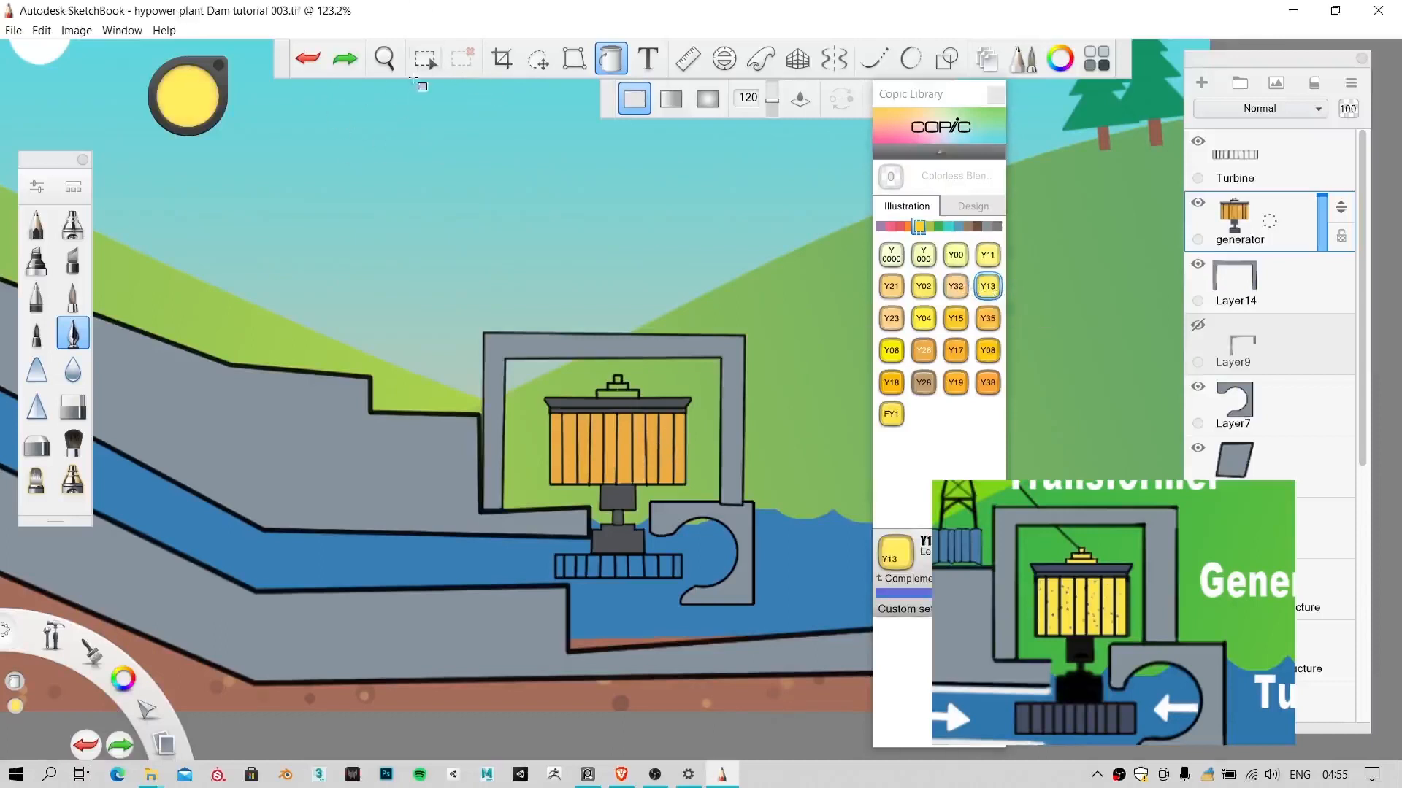
Step: Select all the vertical panels of the generator body together with the Magic Wand at tolerance 32
left_click(424, 59)
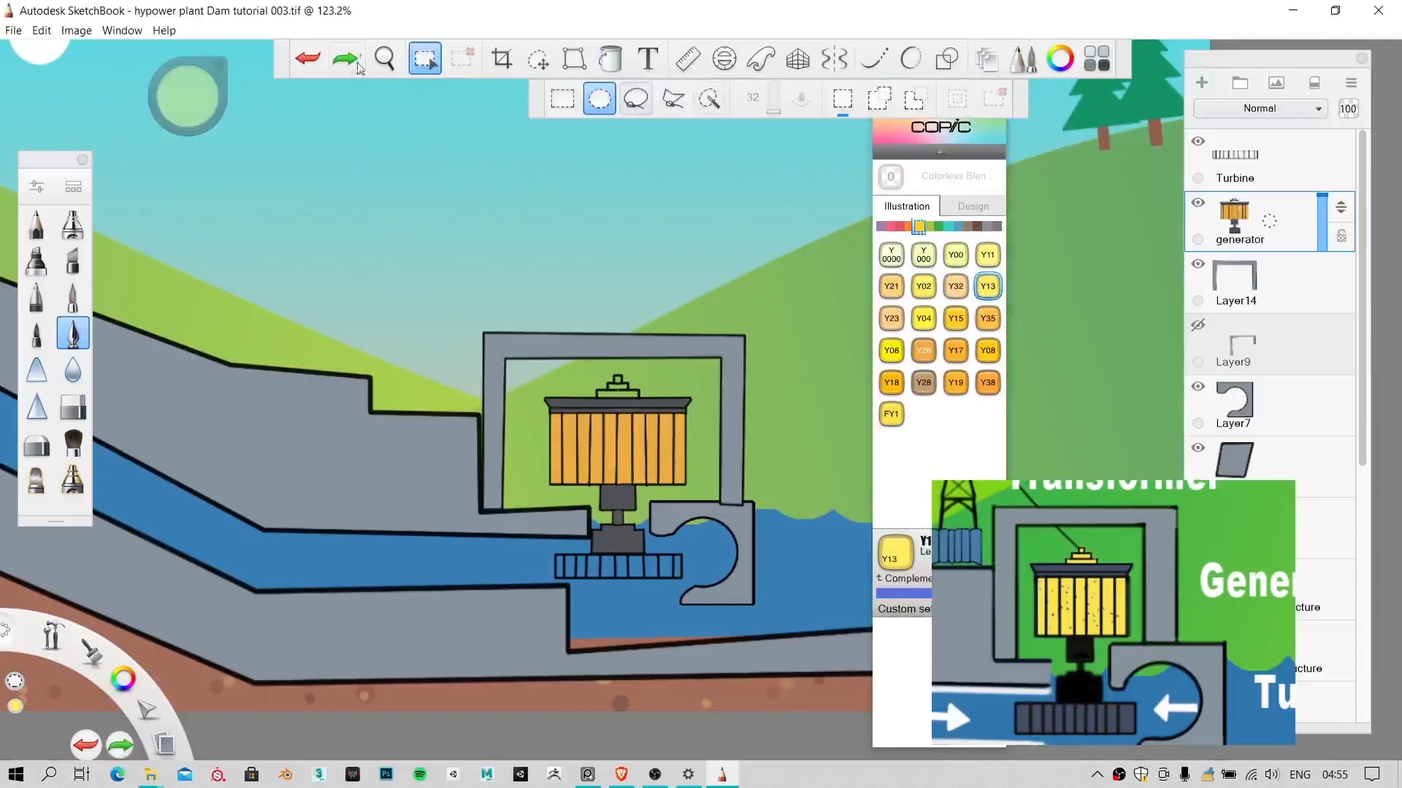
left_click(424, 61)
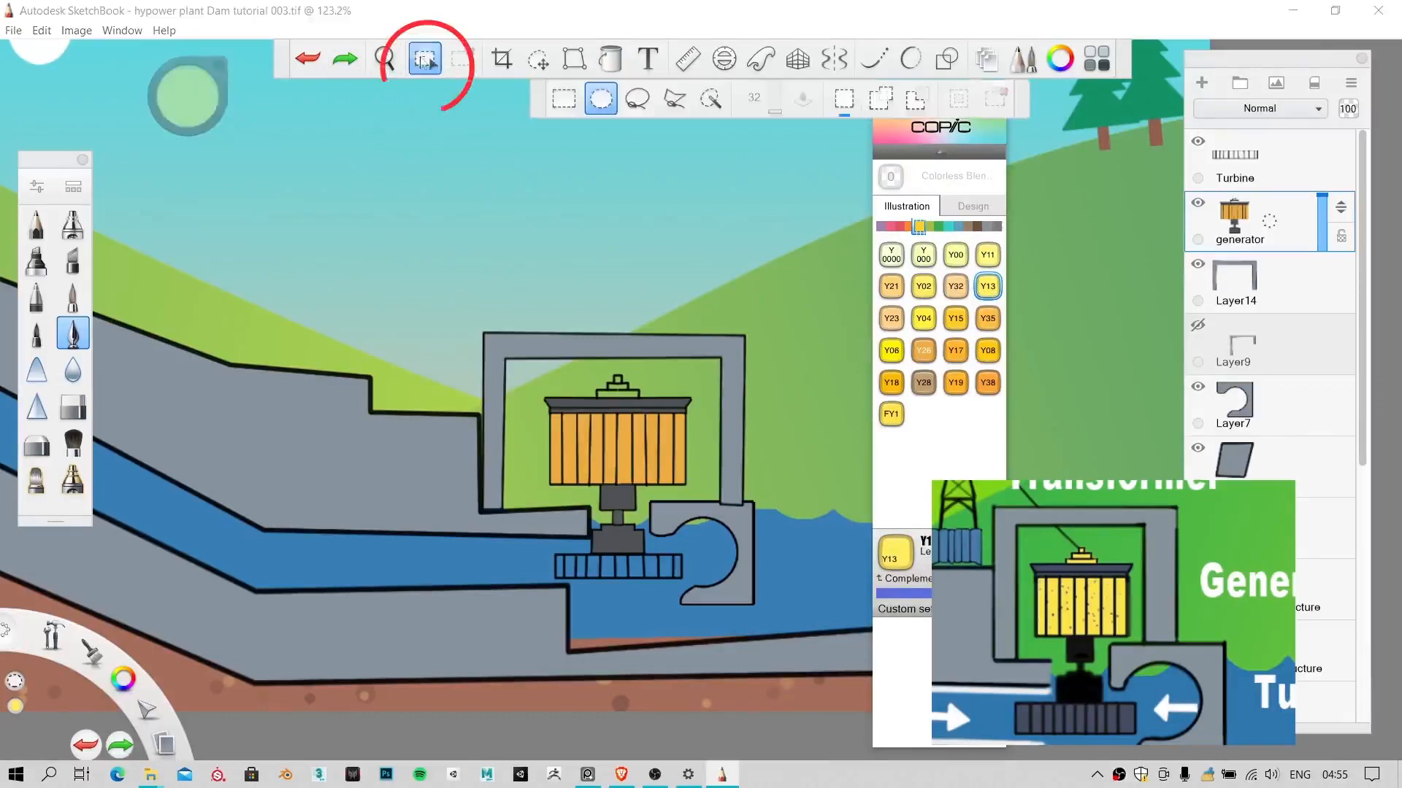
left_click(711, 100)
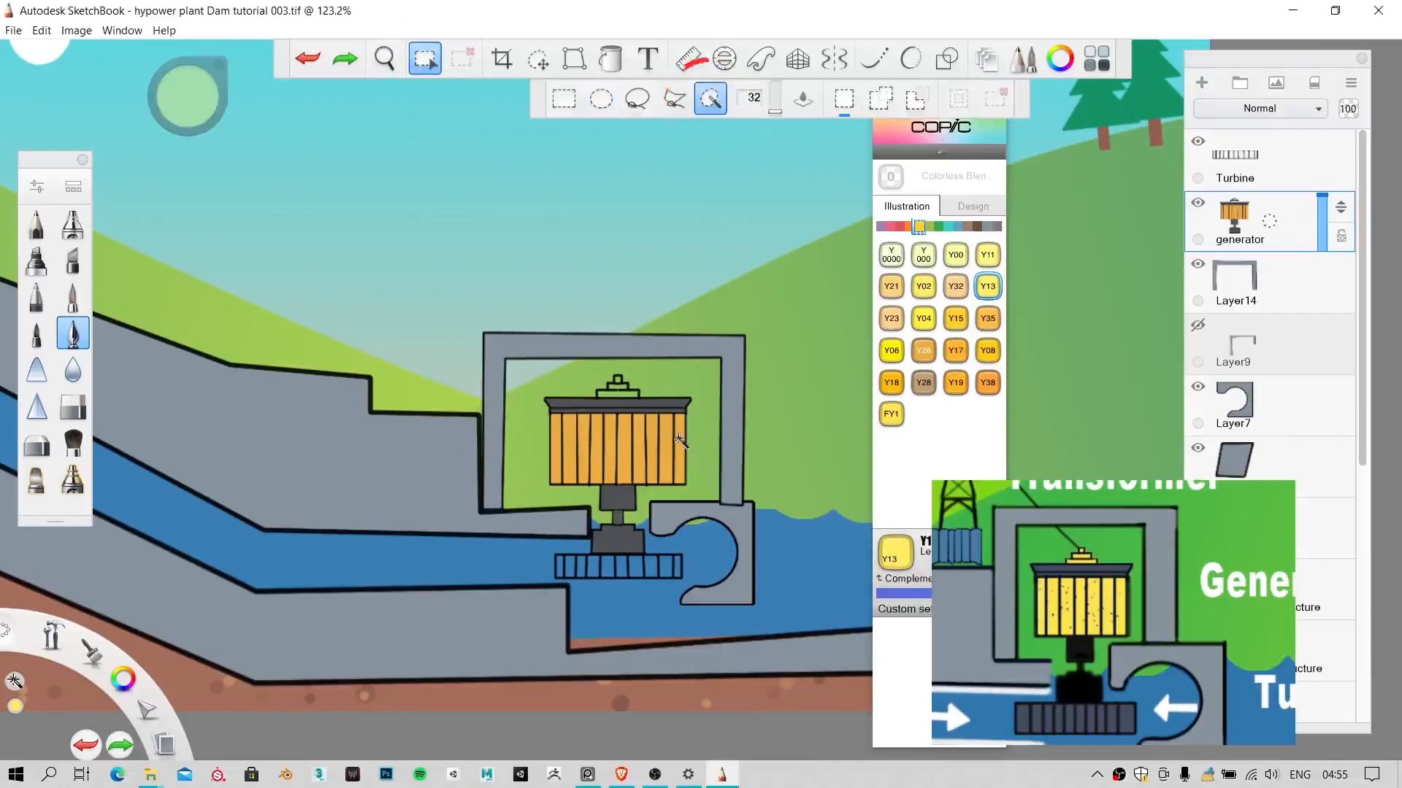
left_click(679, 438)
left_click(667, 440, "shift")
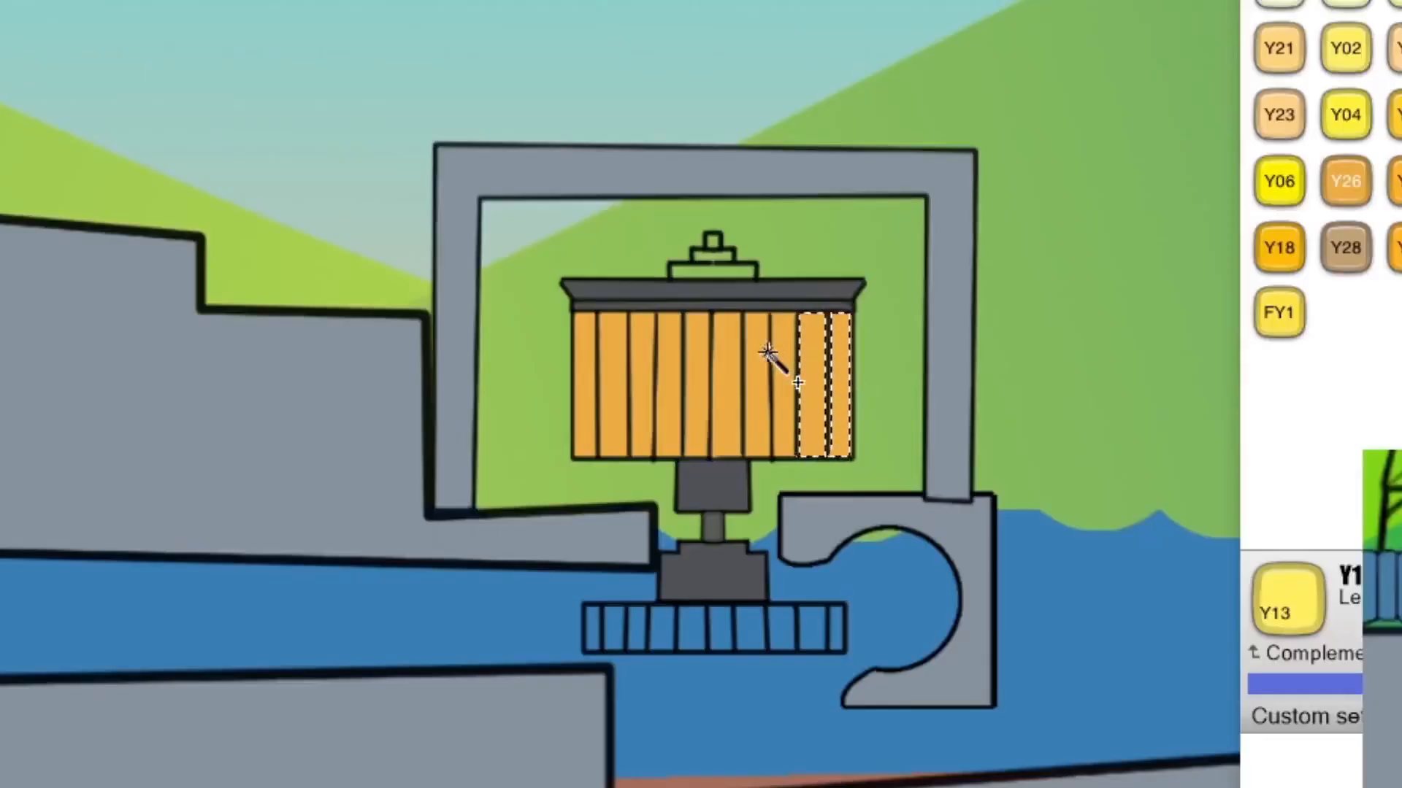
left_click(783, 383, "shift")
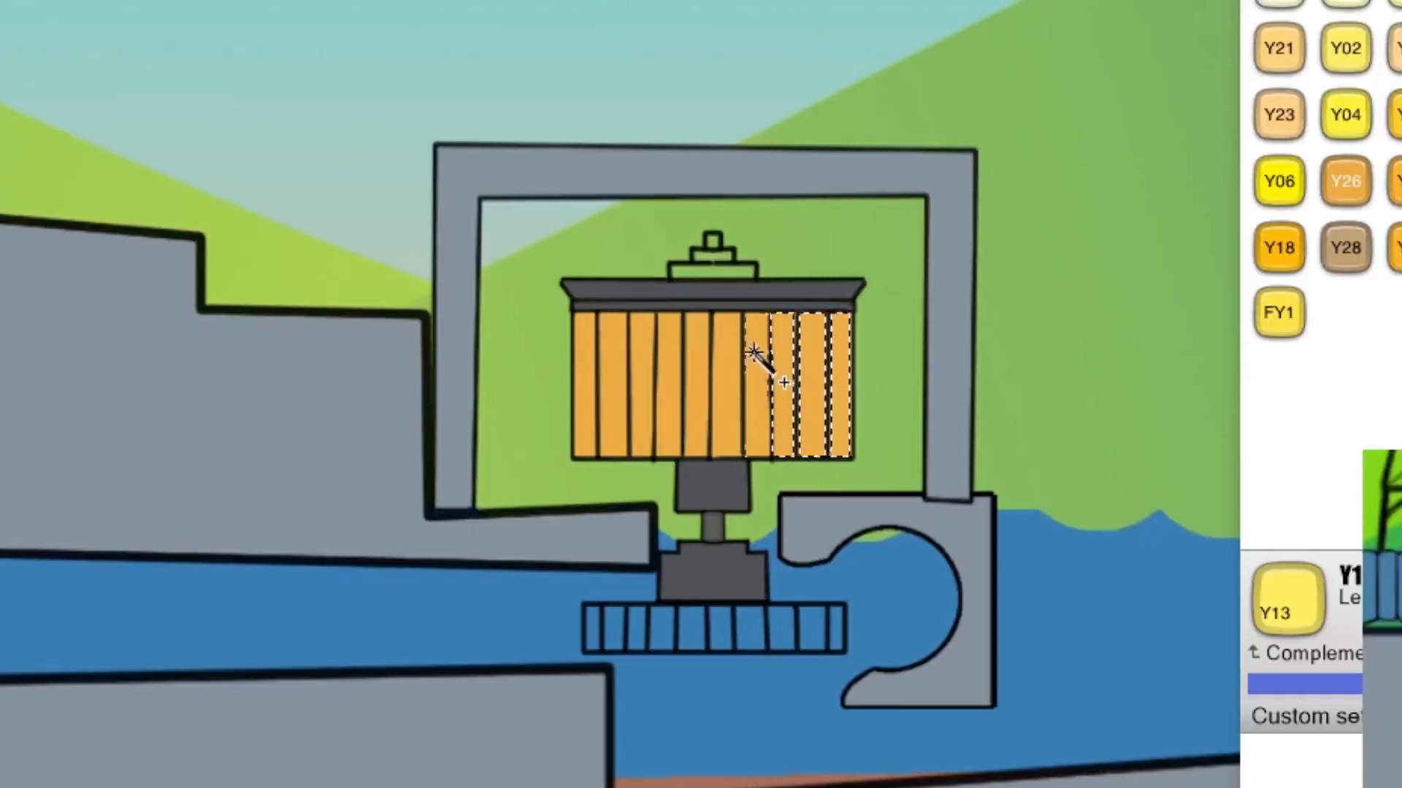
left_click(757, 387, "shift")
left_click(722, 395, "shift")
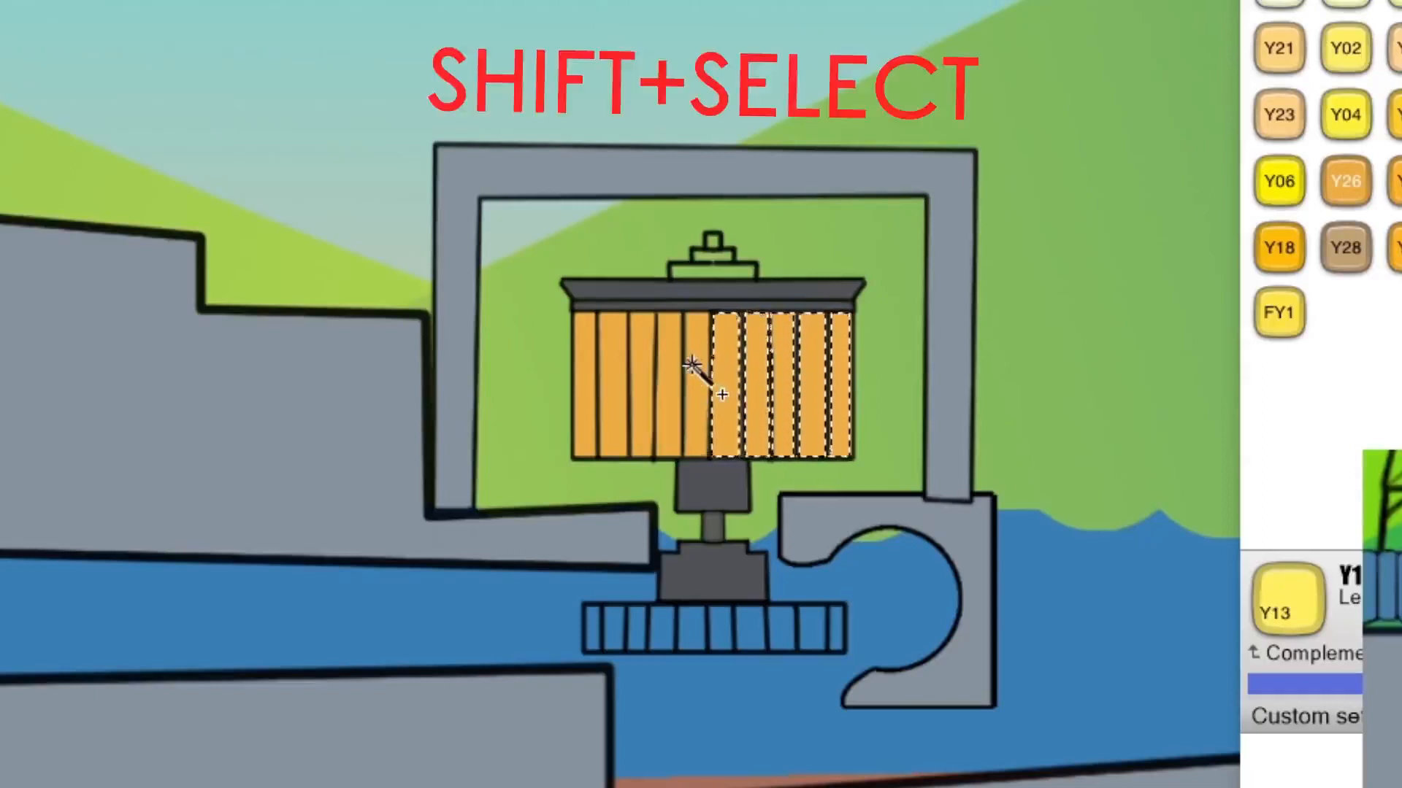
left_click(688, 395, "shift")
left_click(670, 395, "shift")
left_click(643, 395, "shift")
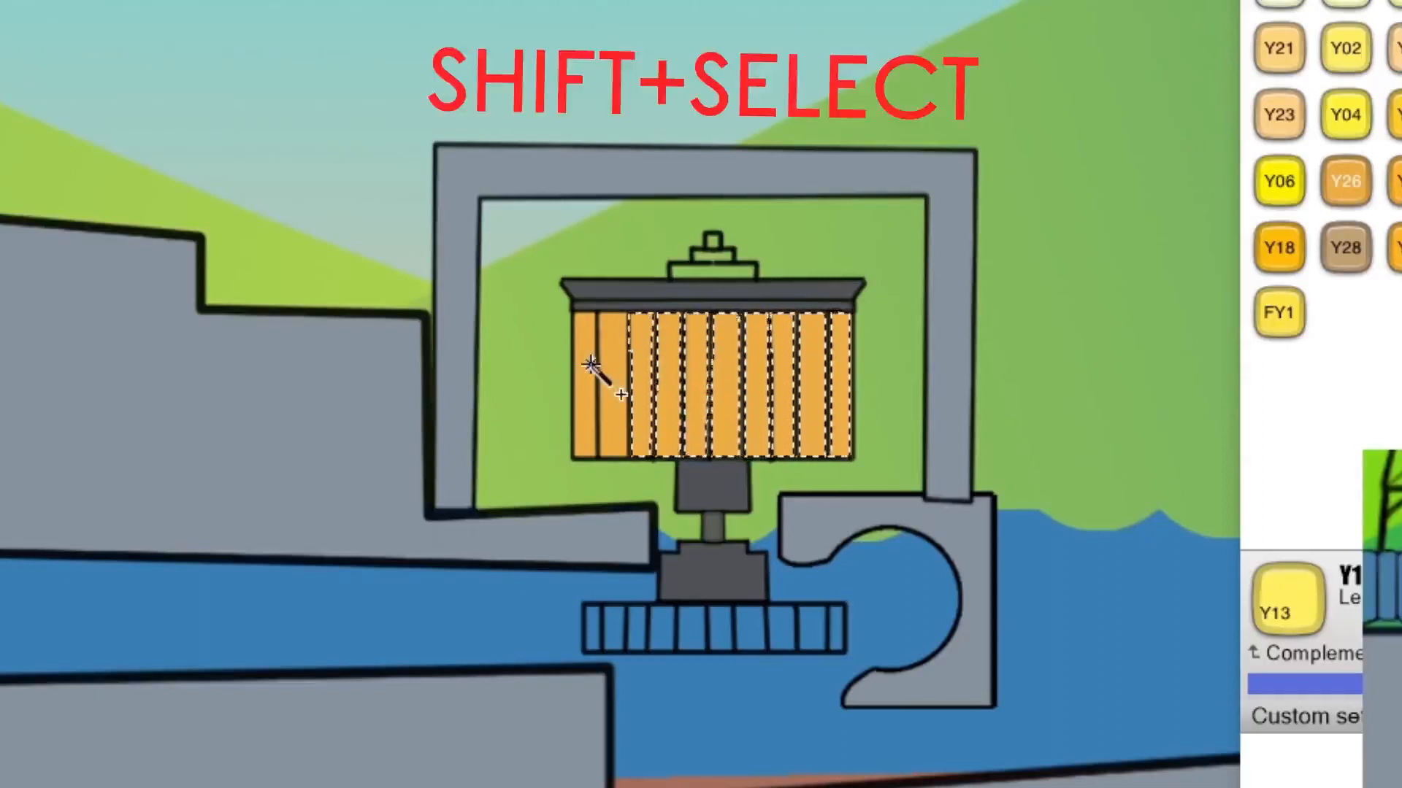
left_click(584, 360, "shift")
left_click(608, 363, "shift")
Step: Try solid fills of Copic Y38, Y17 and Y35 on the selected generator panels
scroll(652, 399, "up", 2)
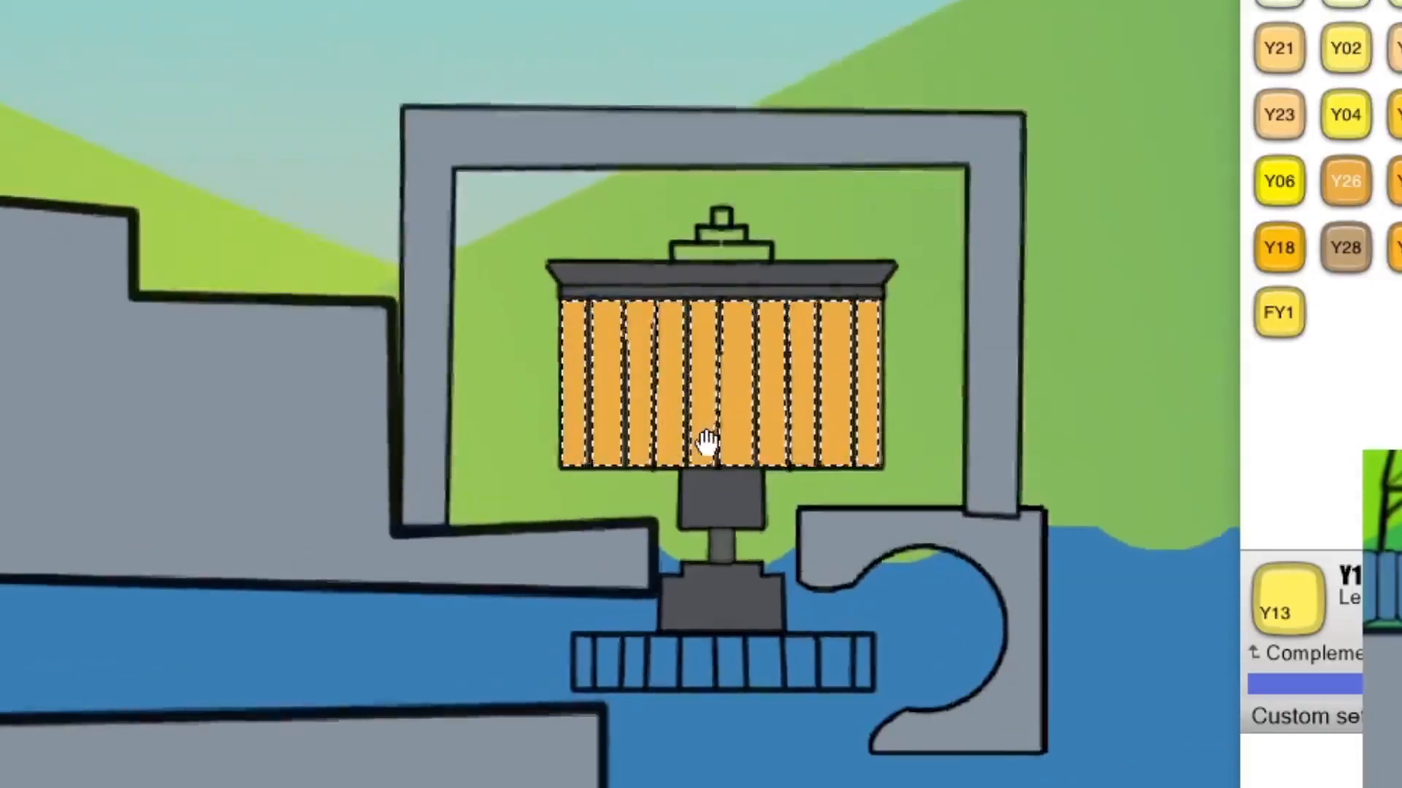
scroll(706, 442, "up", 1)
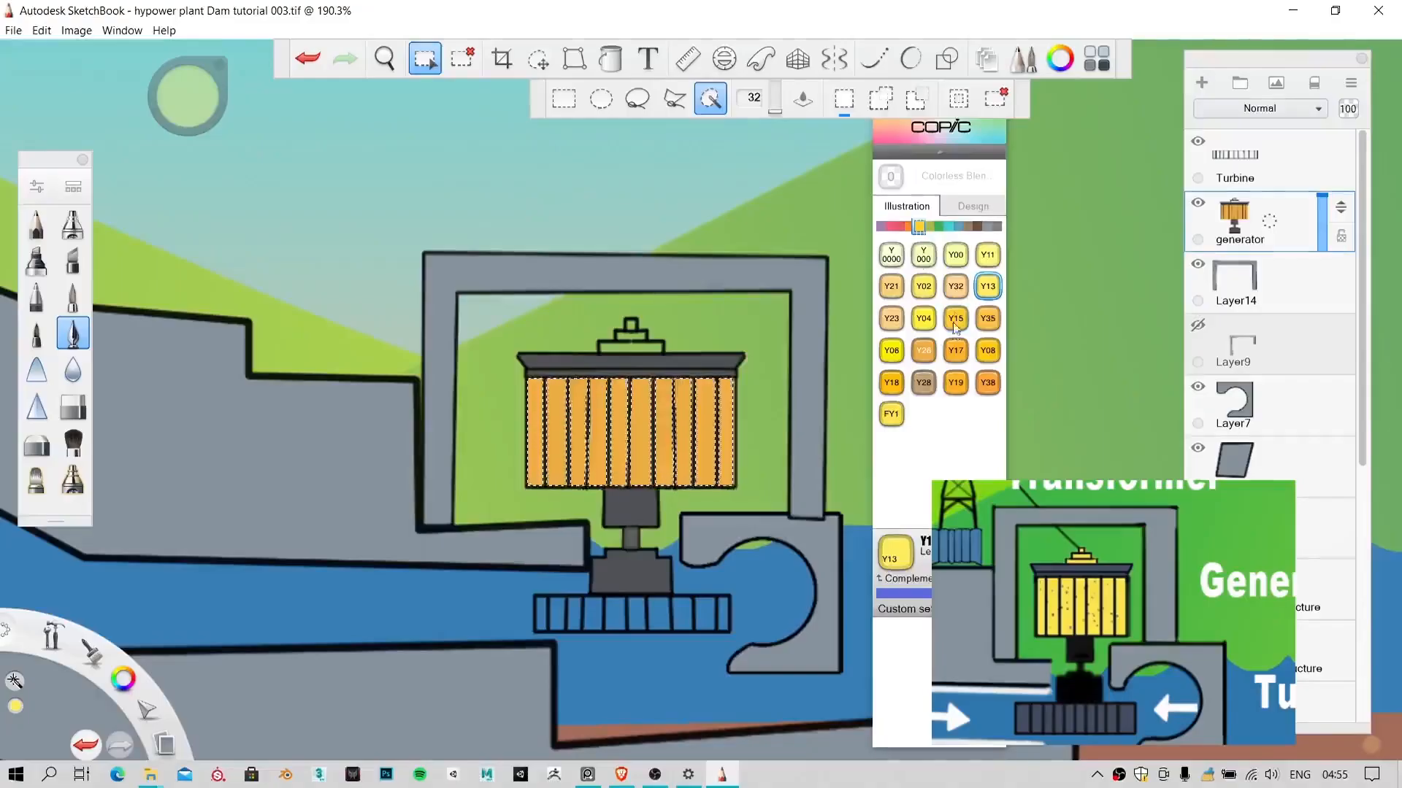
left_click(954, 321)
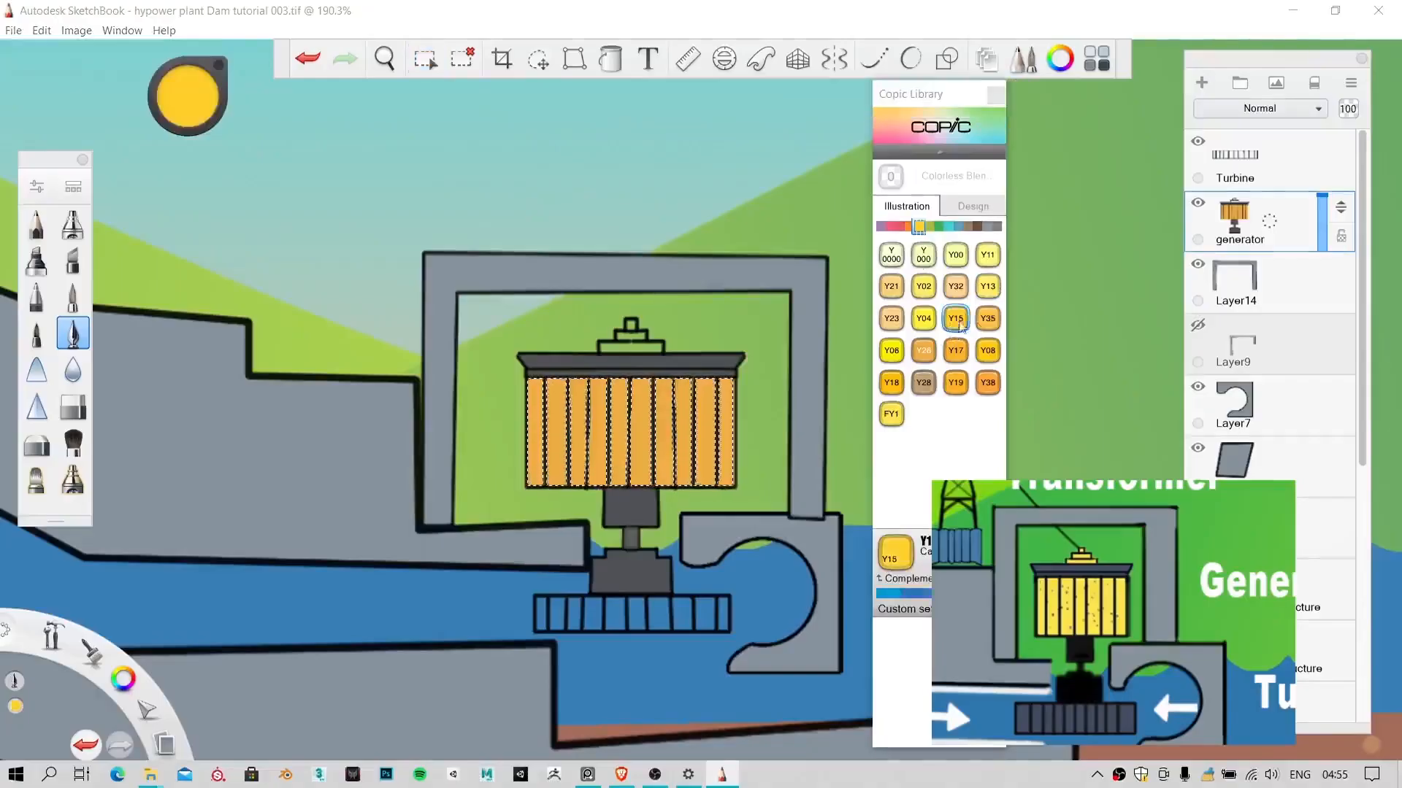
left_click(987, 319)
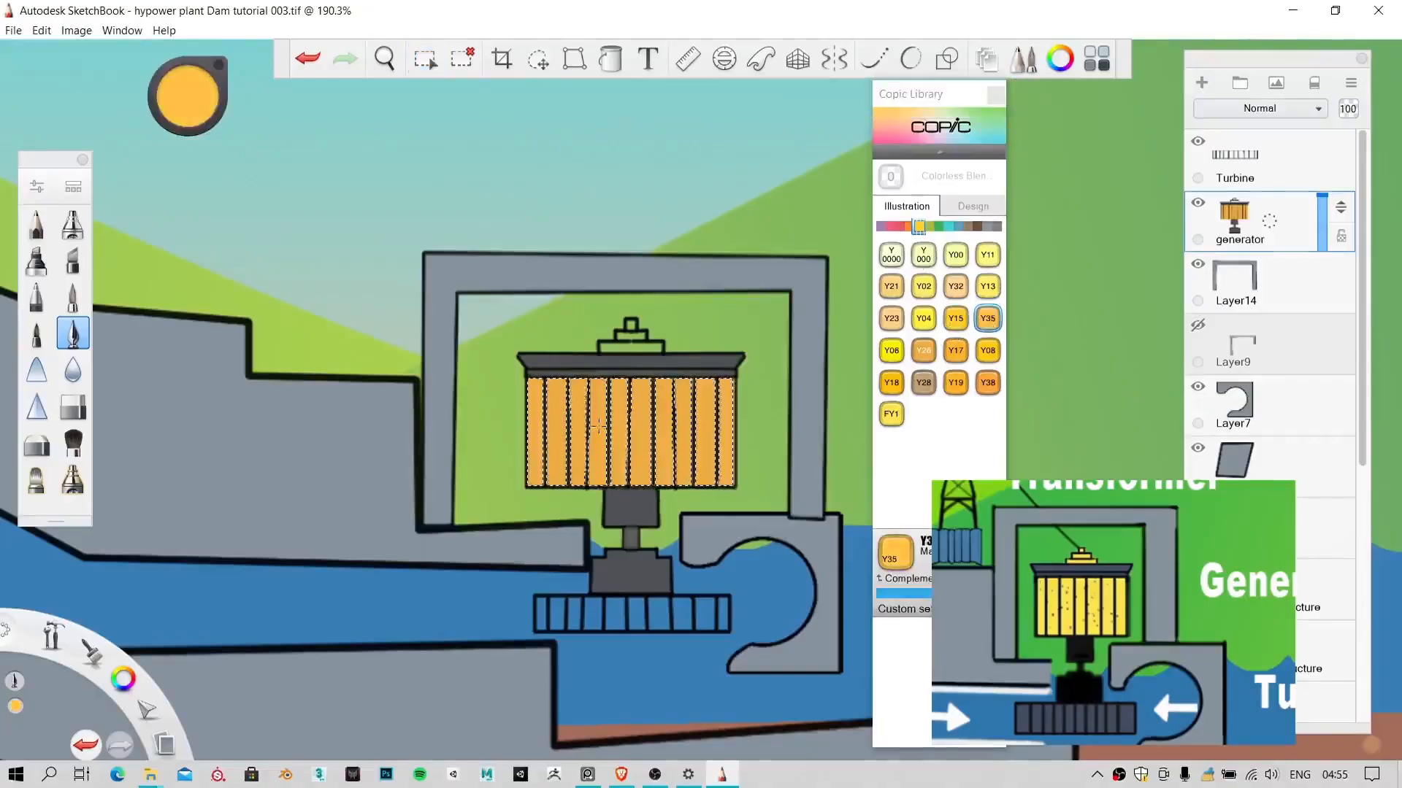
left_click(987, 379)
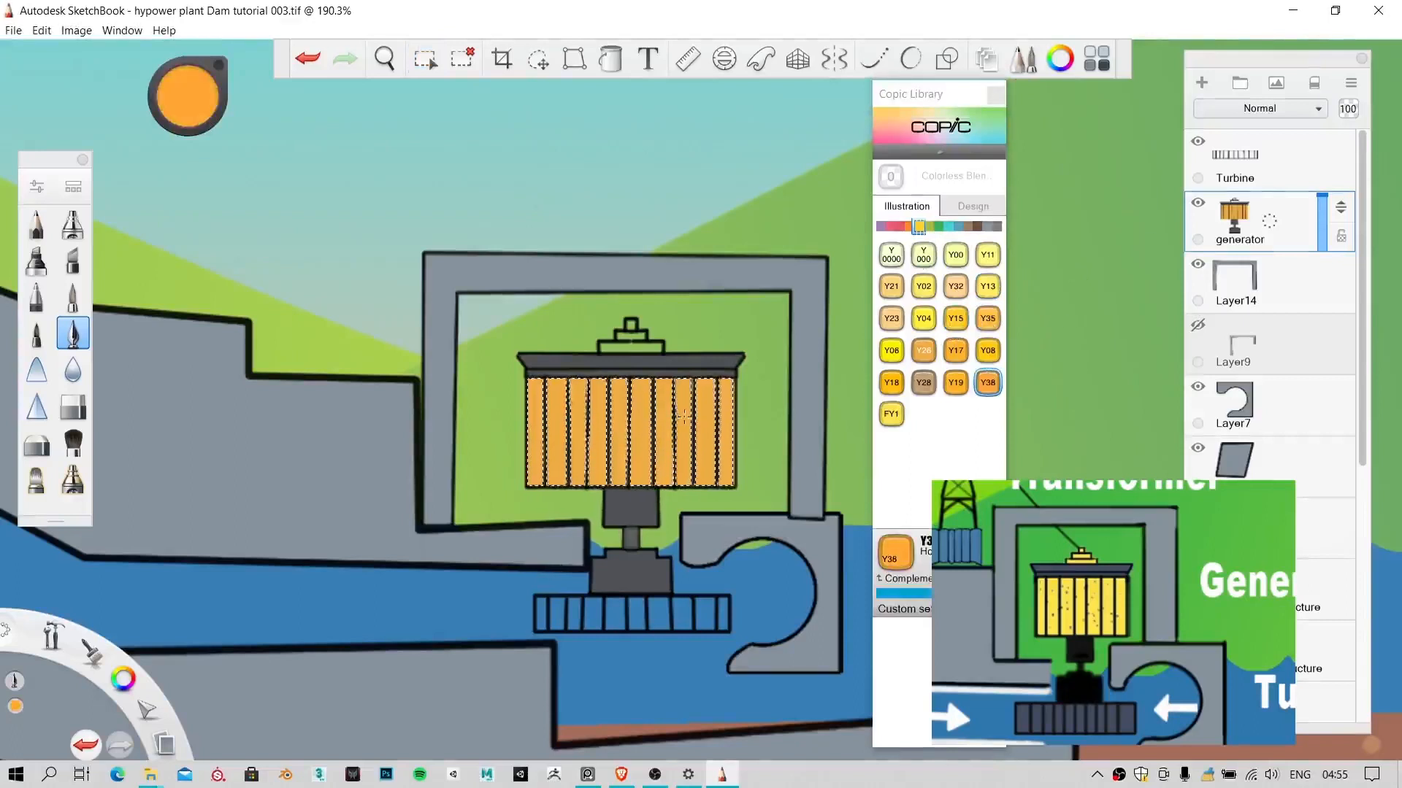
left_click(611, 59)
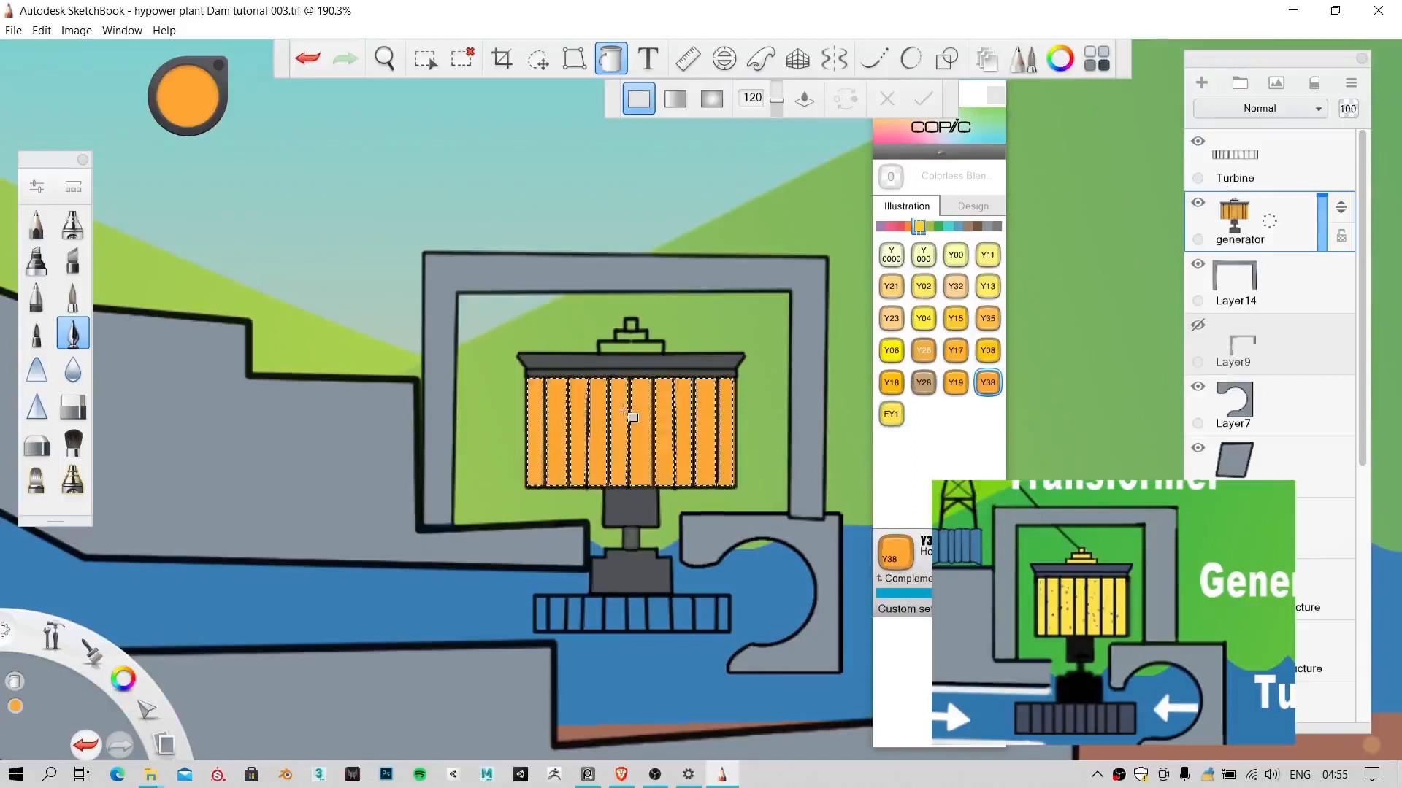
left_click(955, 350)
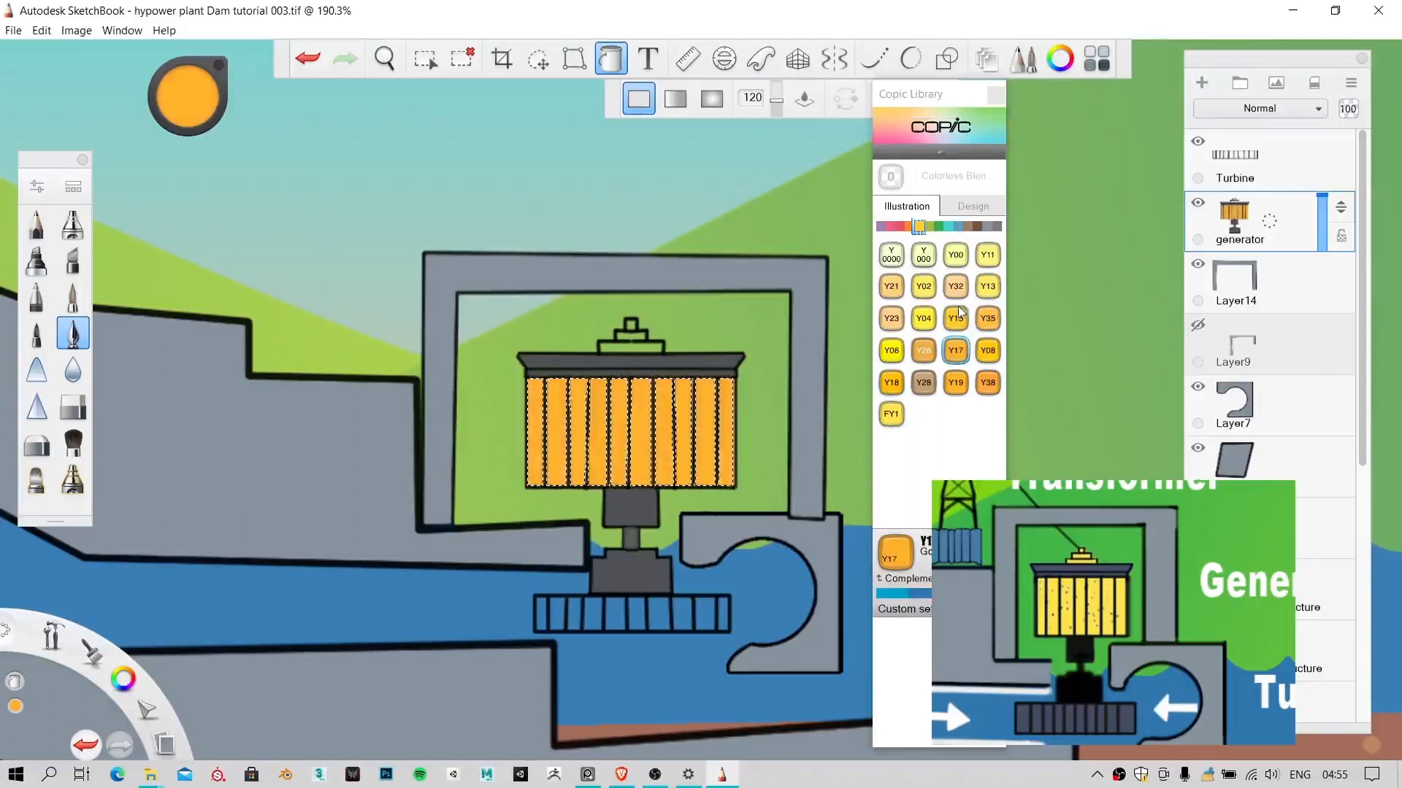
left_click(988, 319)
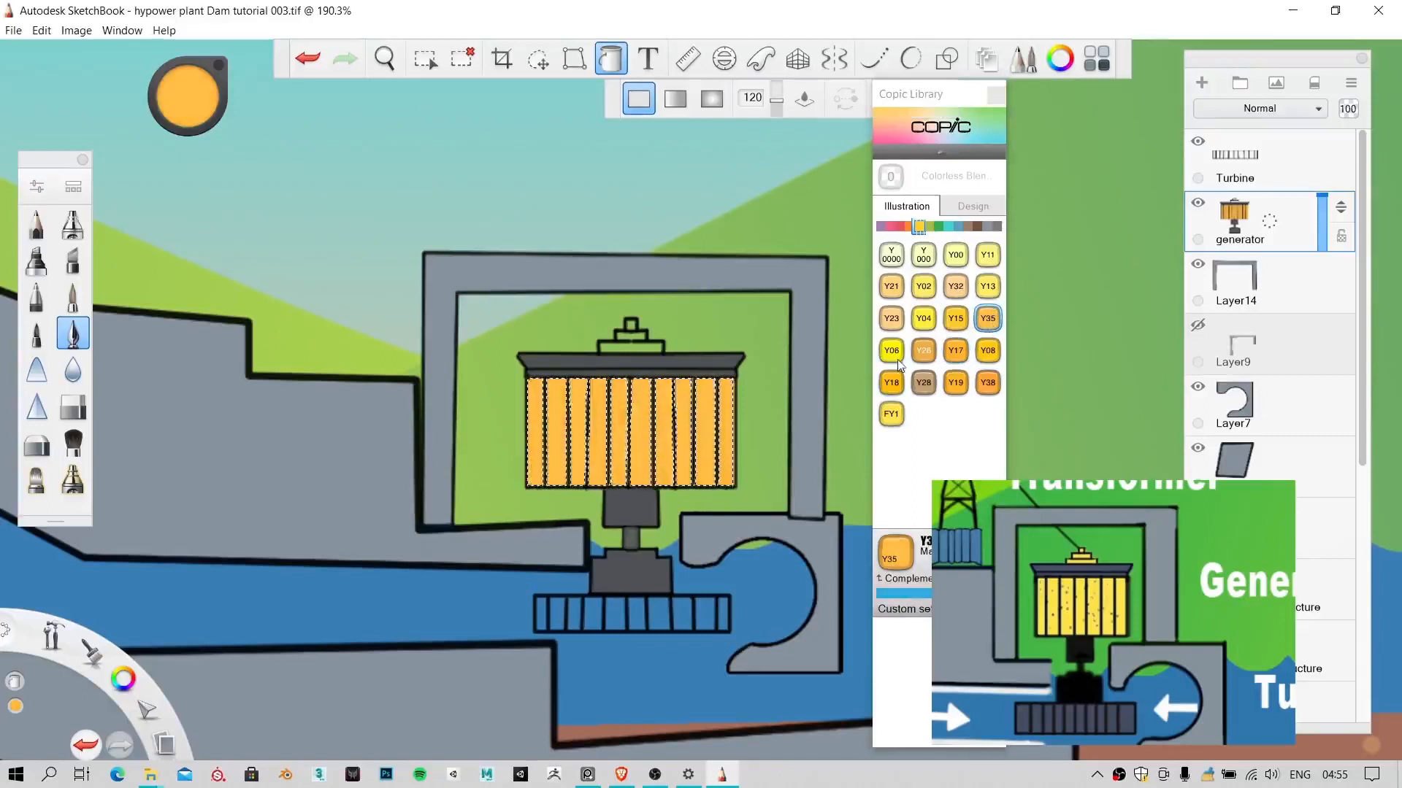
Step: Try the yellow-red Copic colours YR12 and YR31 as solid fills on the selected generator panels
left_click(909, 228)
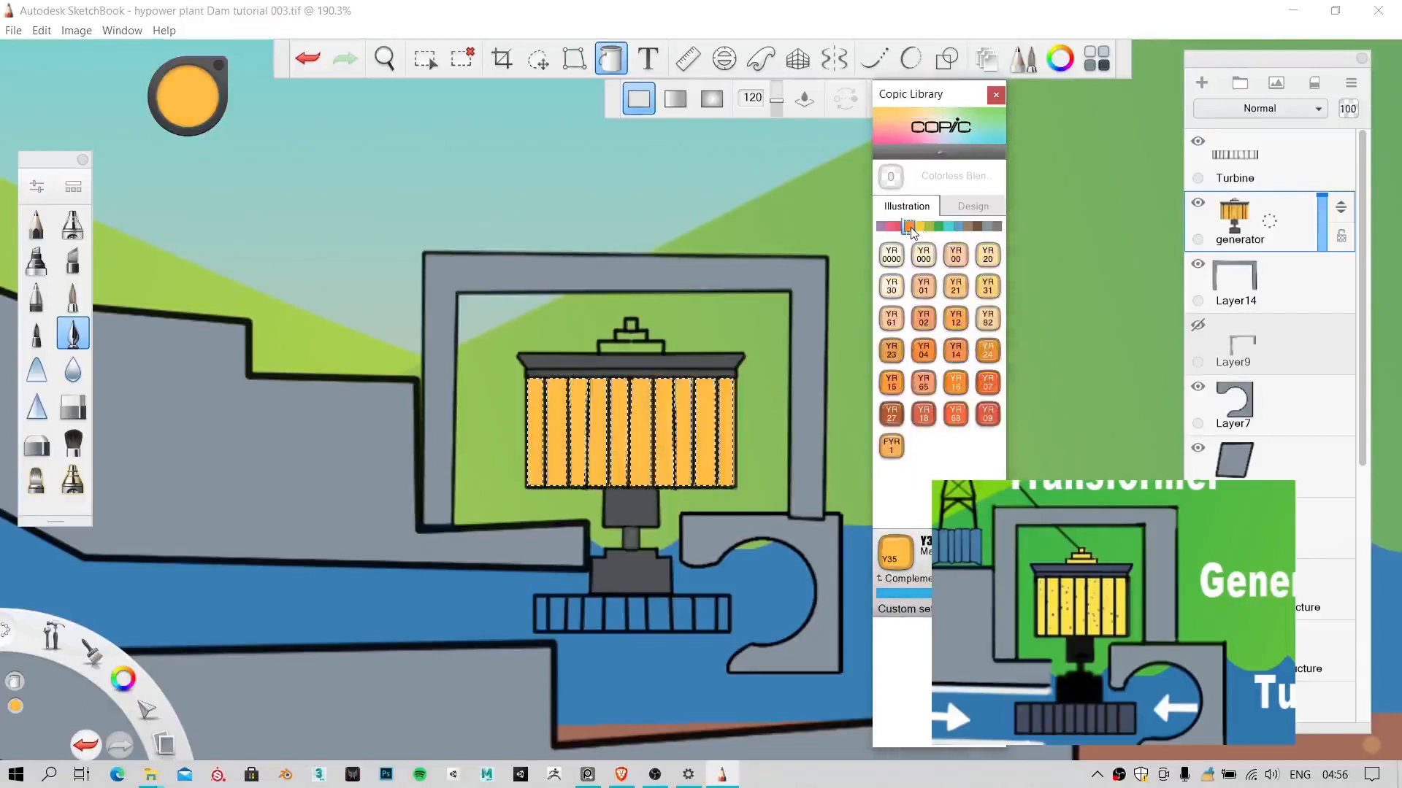
left_click(954, 318)
left_click(623, 452)
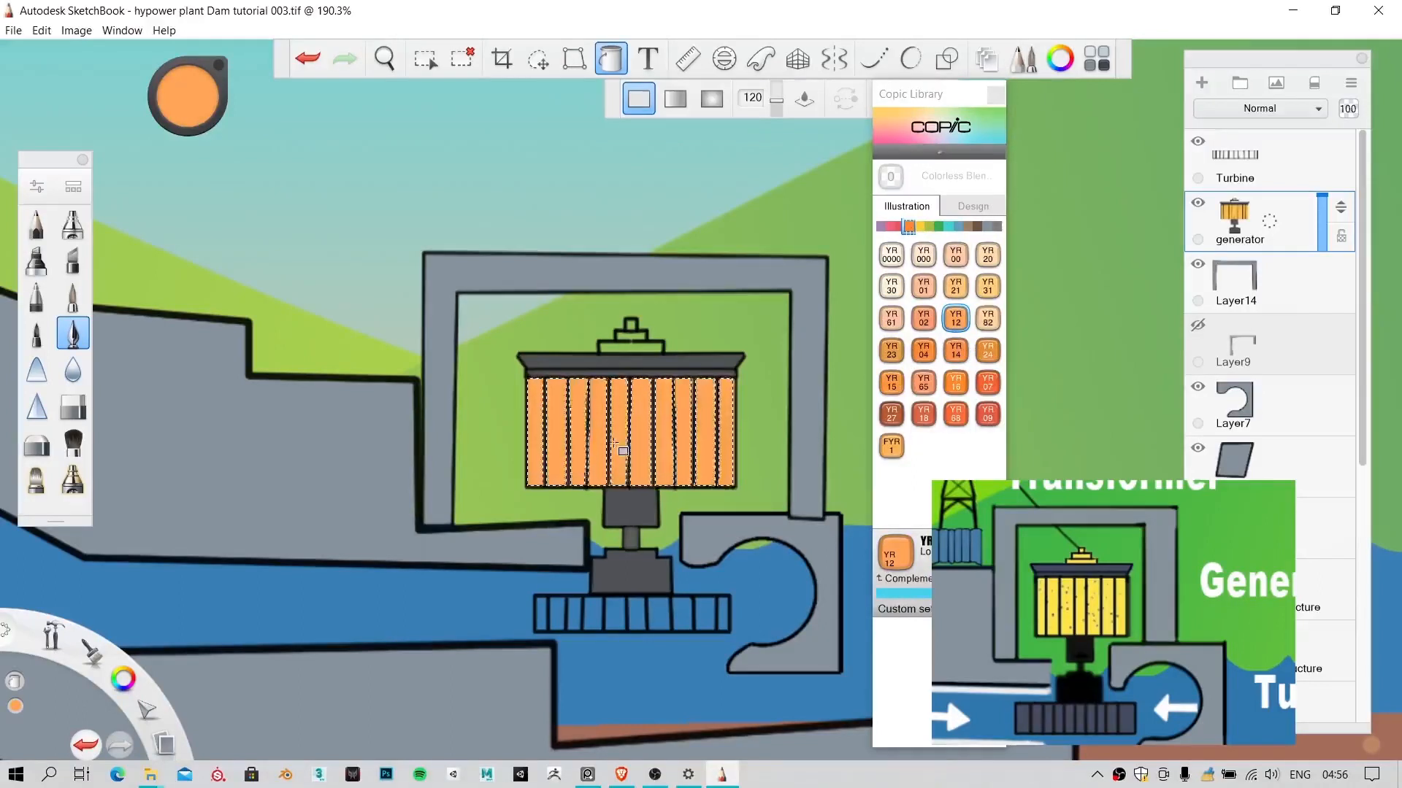
left_click(987, 288)
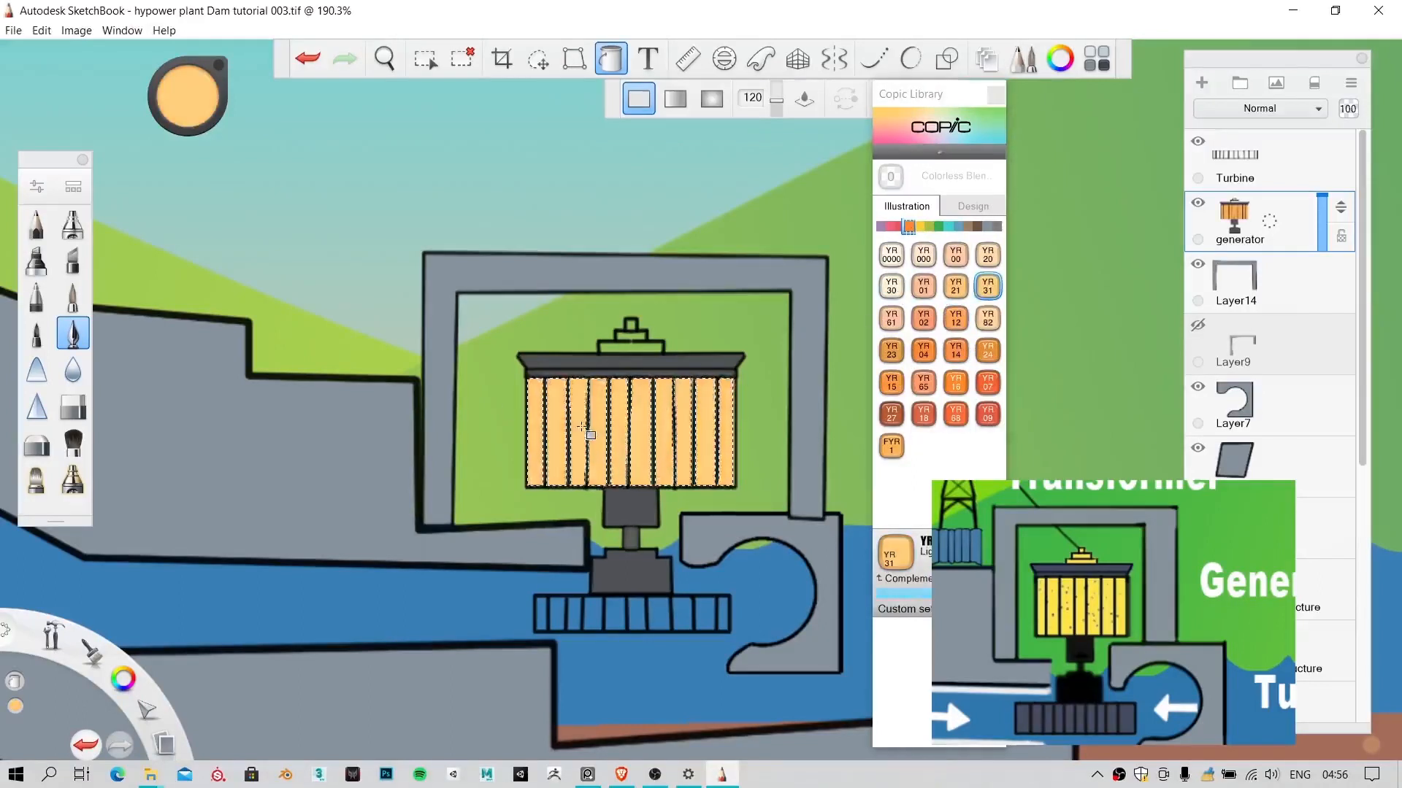
Step: Return to the yellow Copic colours and fill the selected generator panels with Y32, followed by Y35
left_click(919, 227)
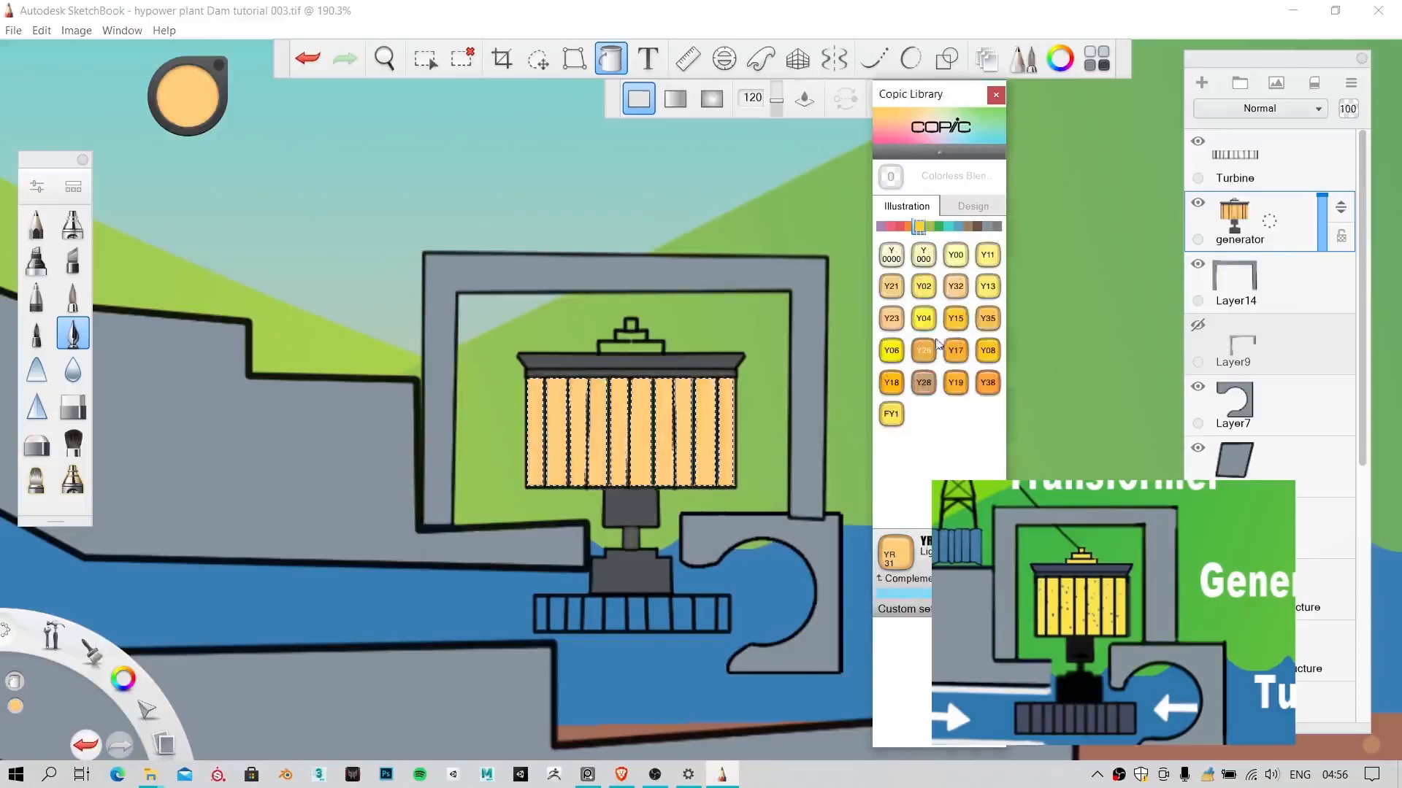
left_click(955, 287)
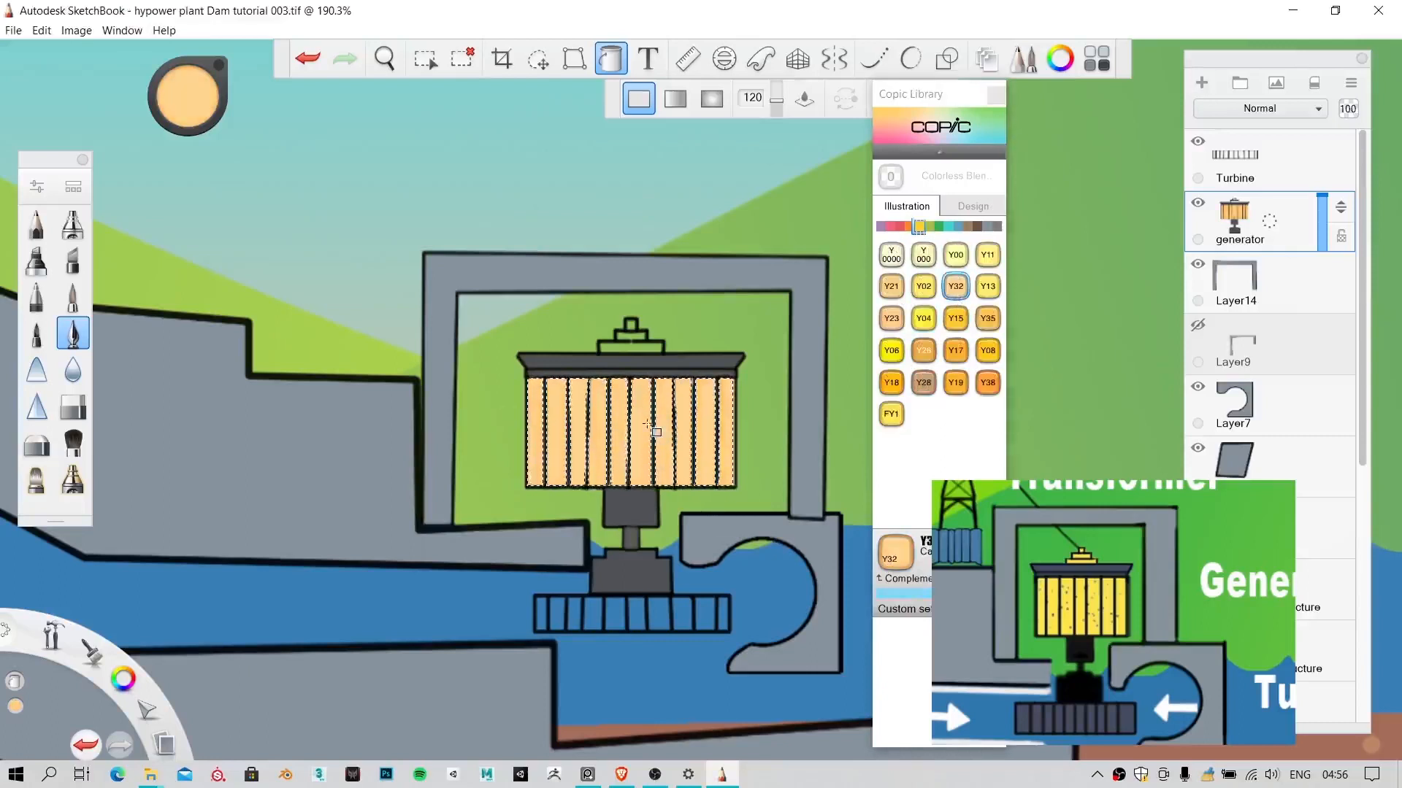
left_click(988, 319)
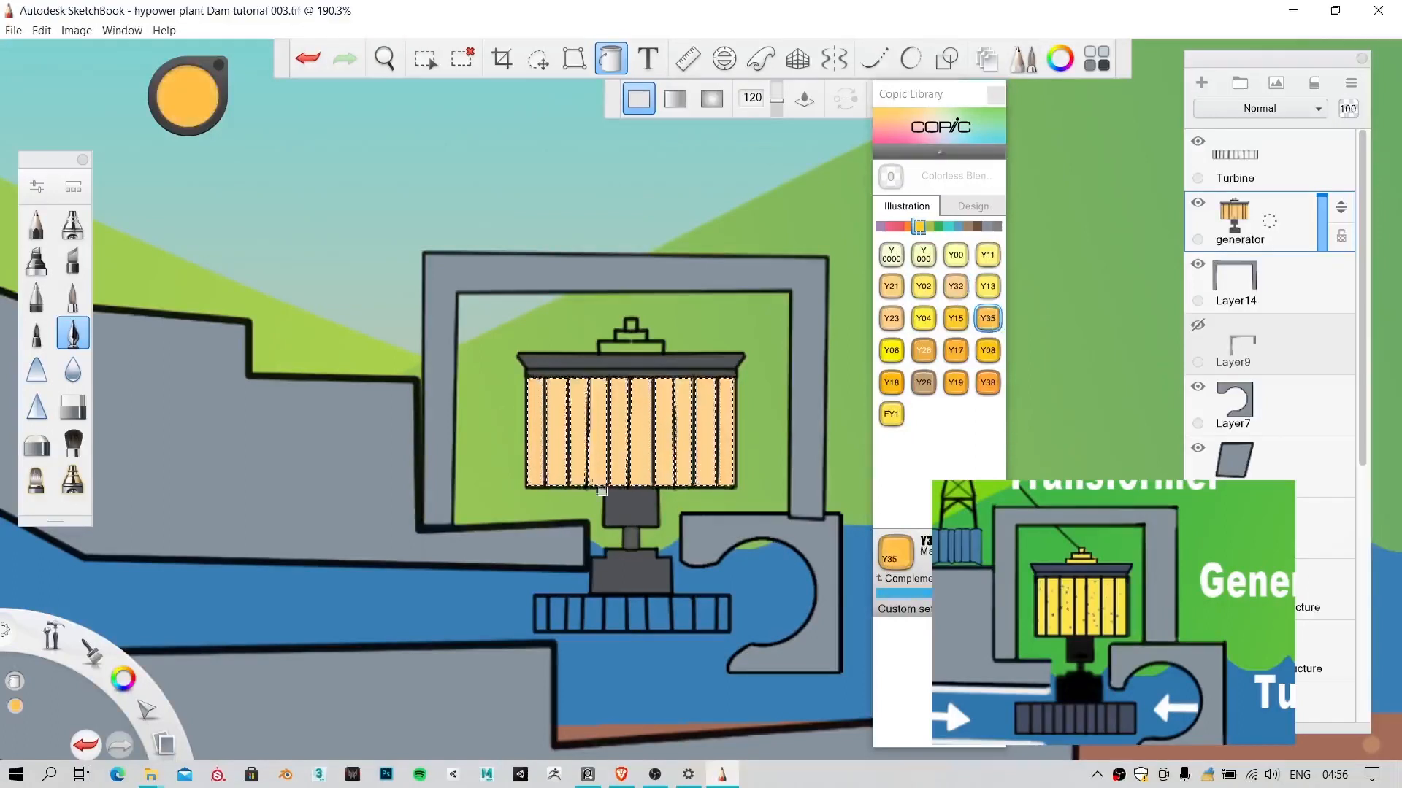
Step: Mix a muted, darker yellow-orange in the Color Editor, fill the selected generator panels with it, and clear the selection
left_click(1060, 58)
left_click(1114, 223)
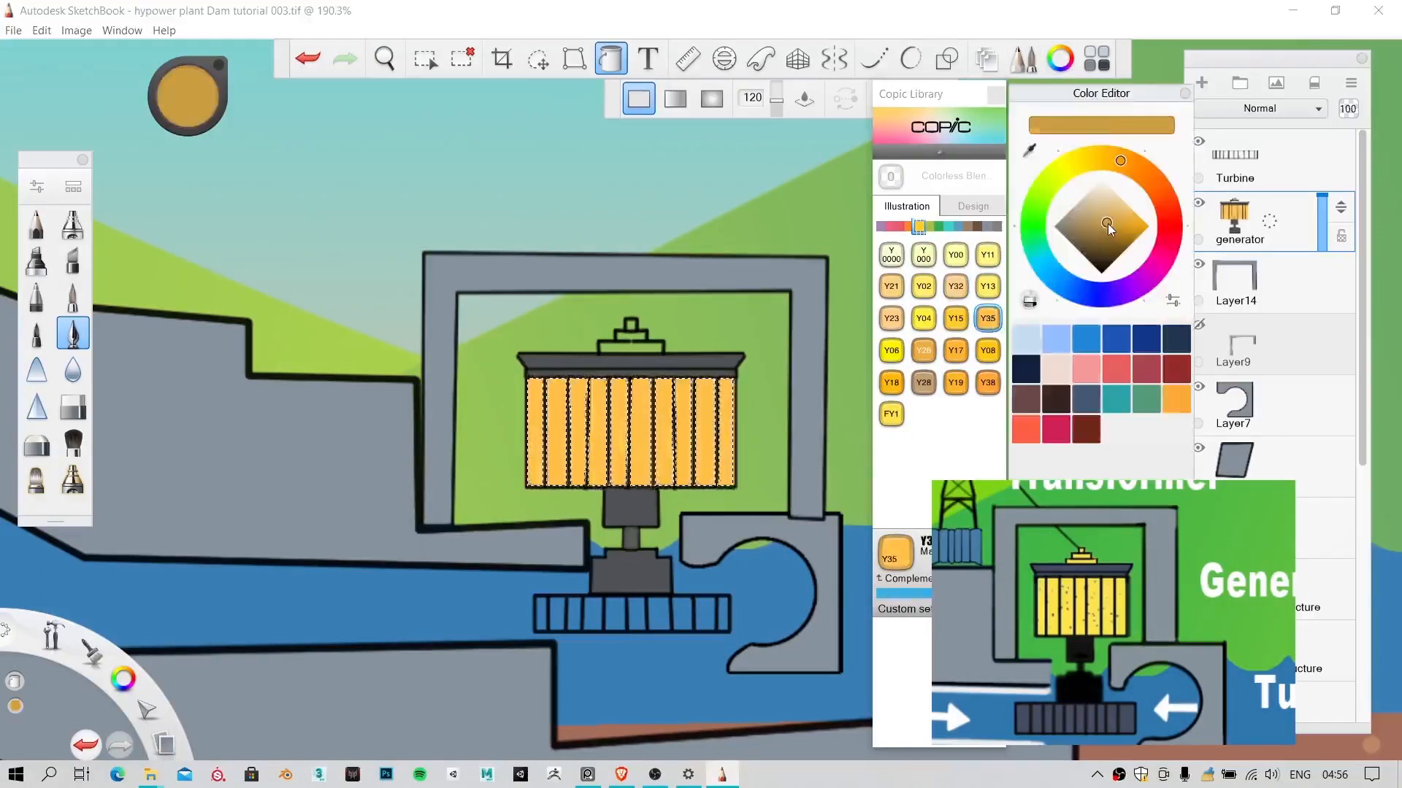
left_click_drag(1115, 223, 1115, 214)
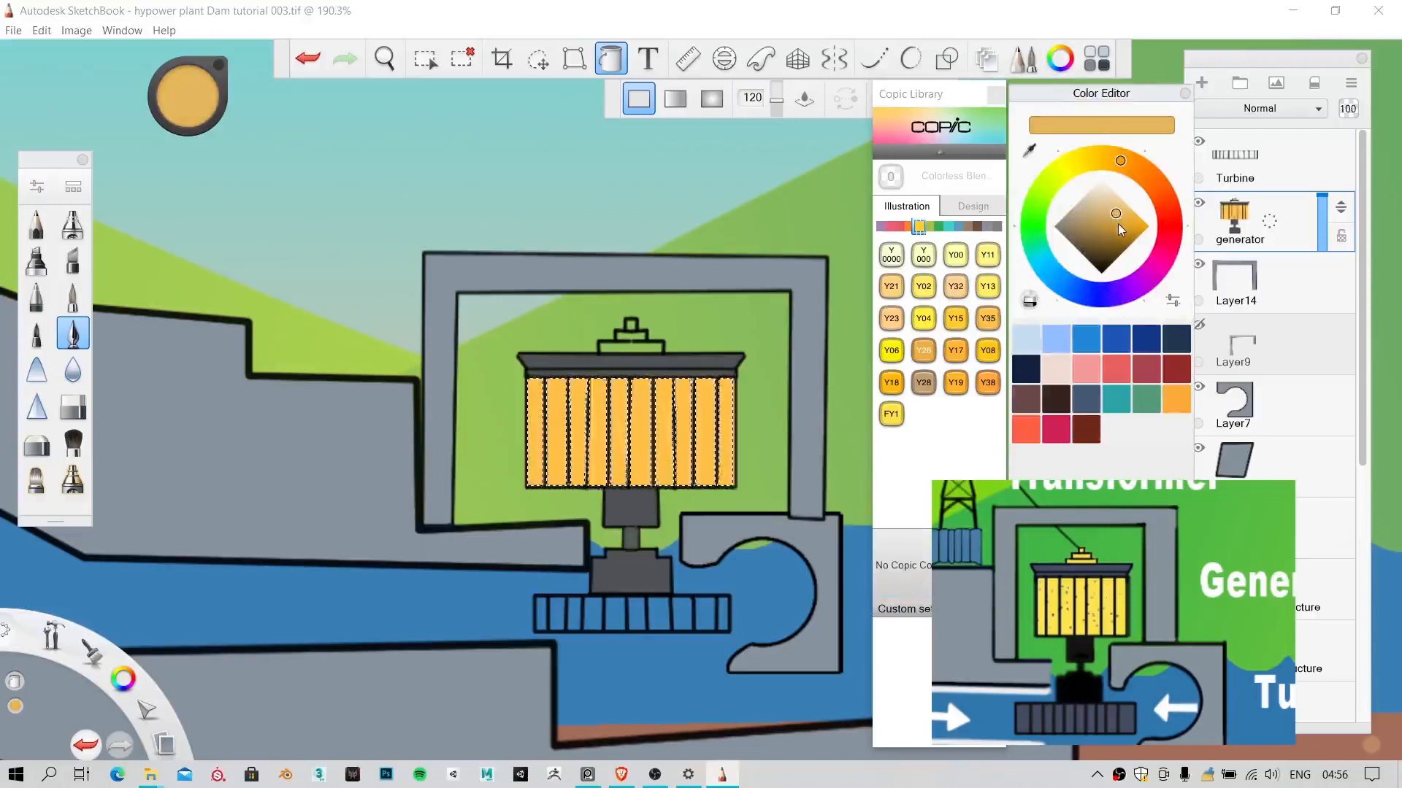
left_click(676, 436)
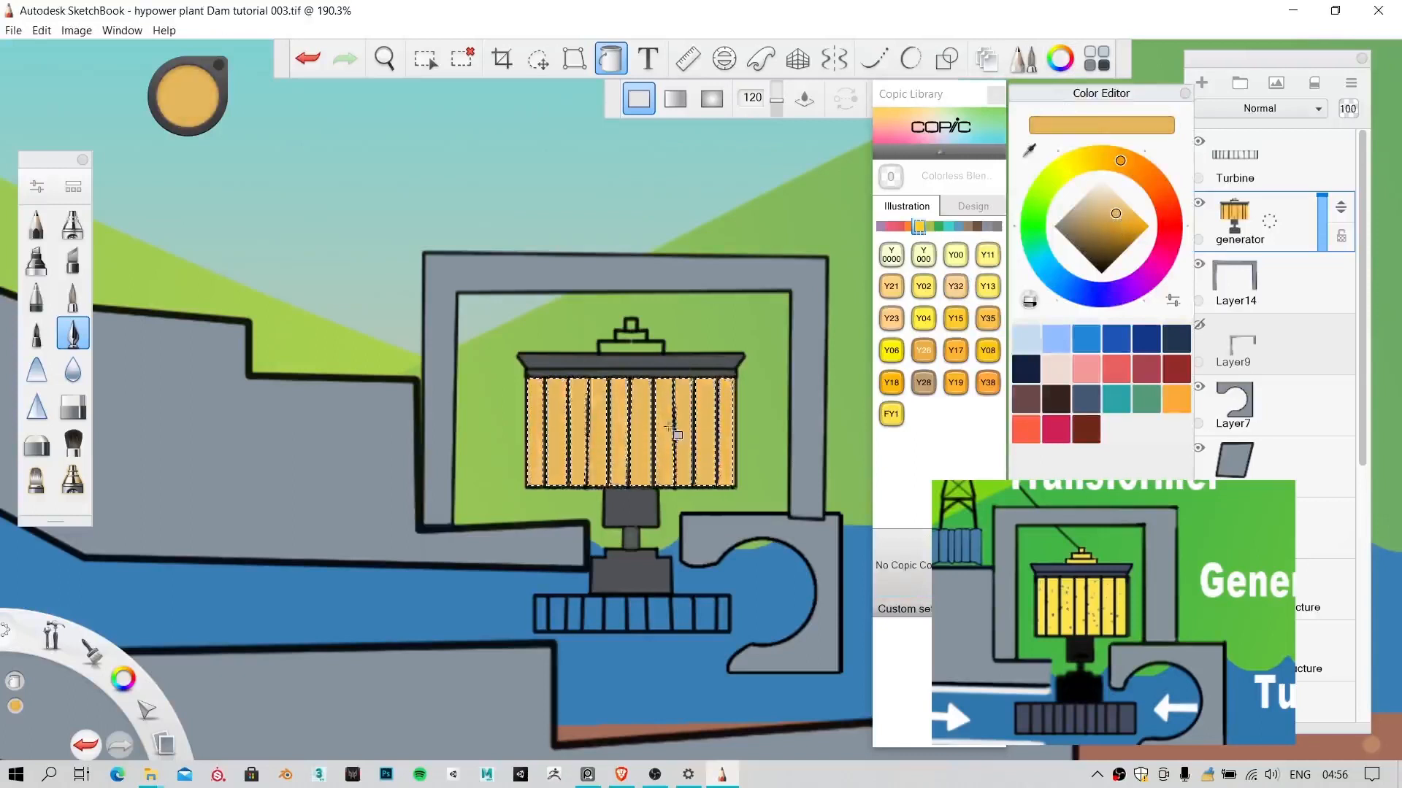
left_click_drag(1120, 223, 1117, 220)
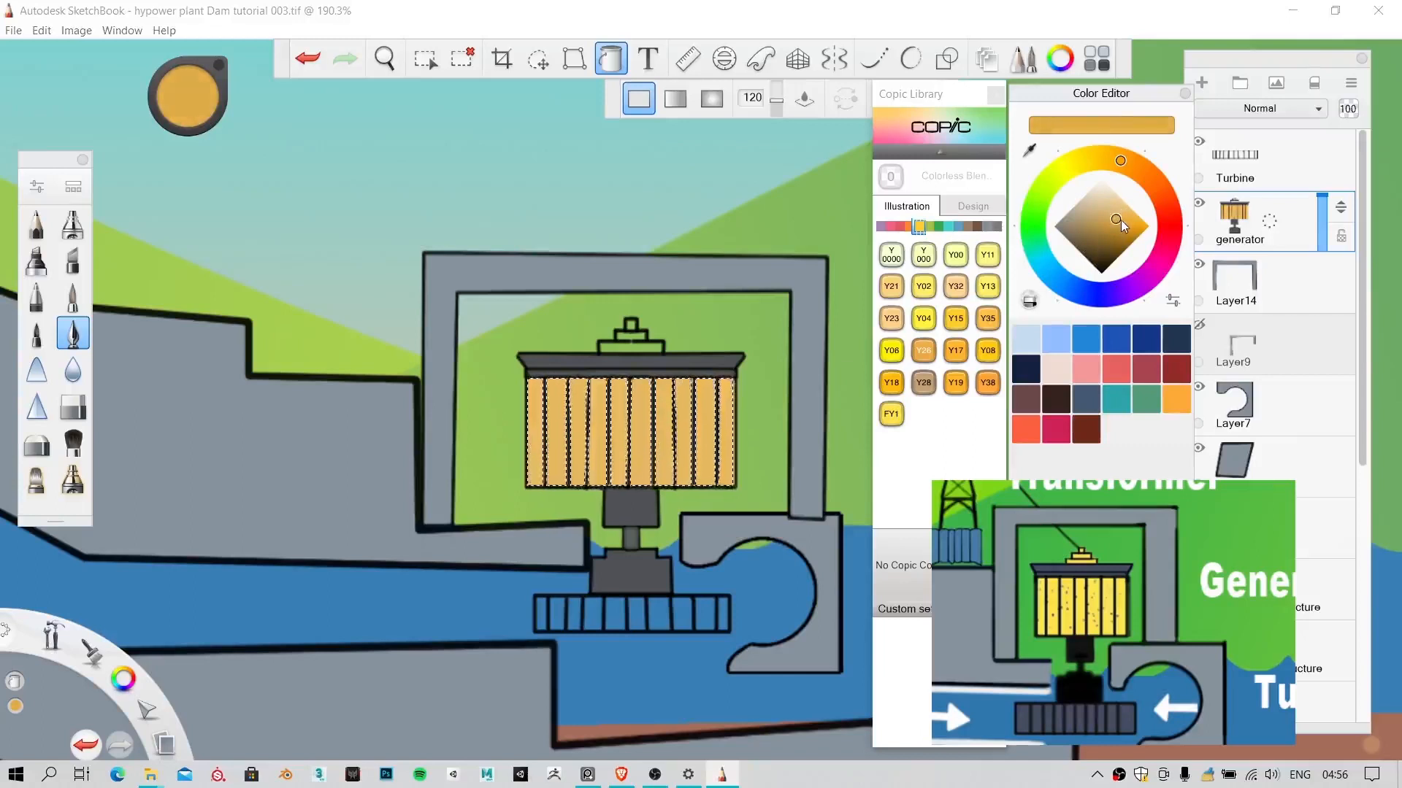
left_click(733, 364)
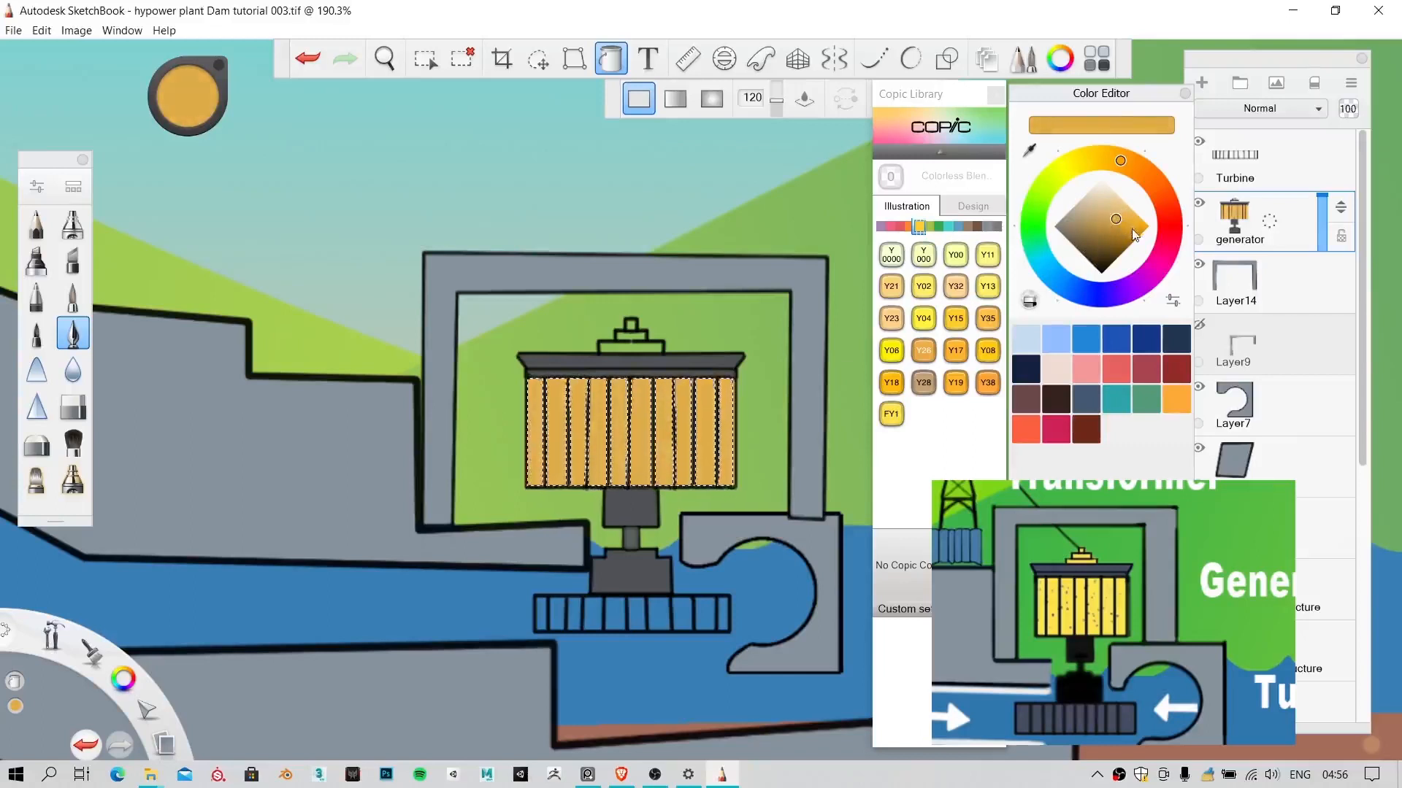
left_click_drag(1116, 219, 1118, 221)
scroll(704, 213, "down", 5)
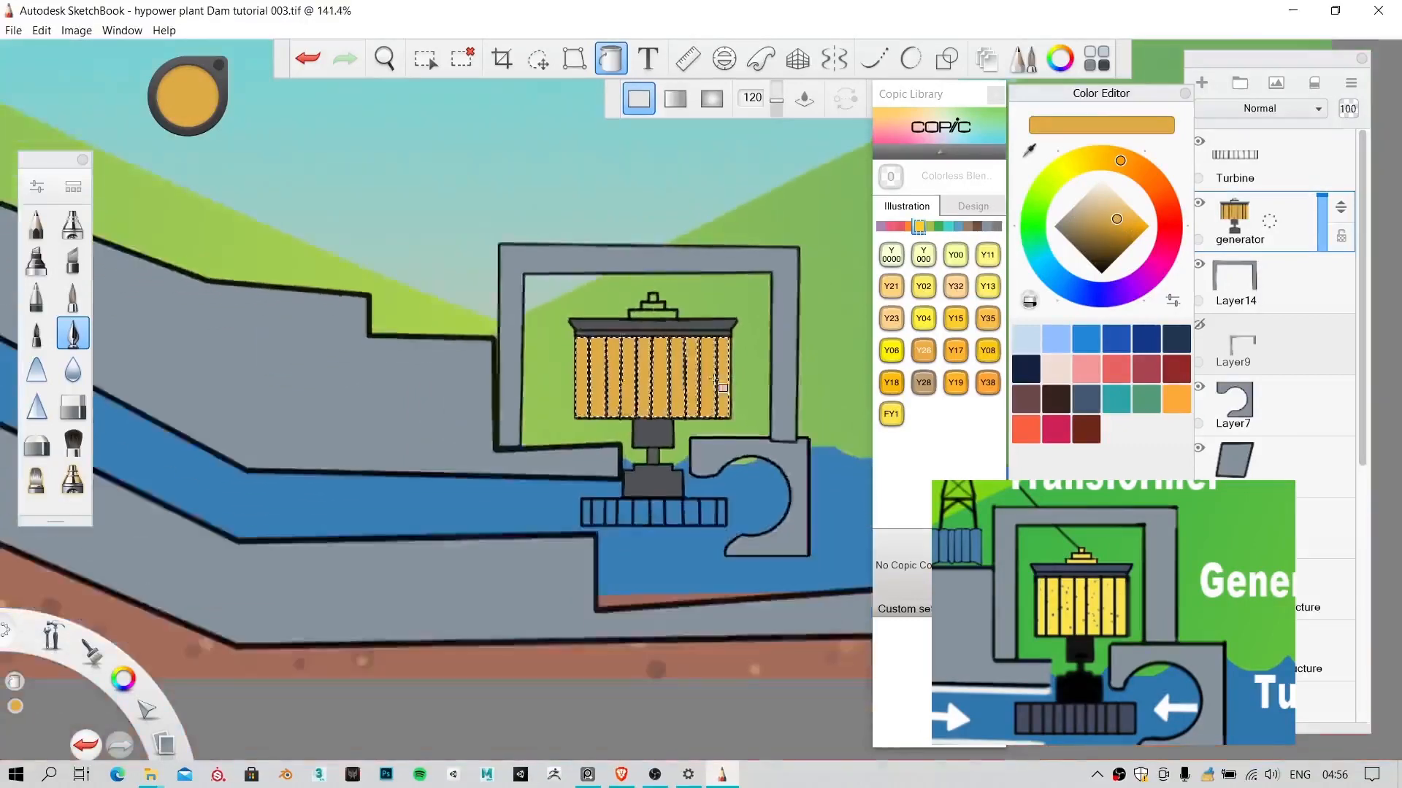
key("ctrl+d")
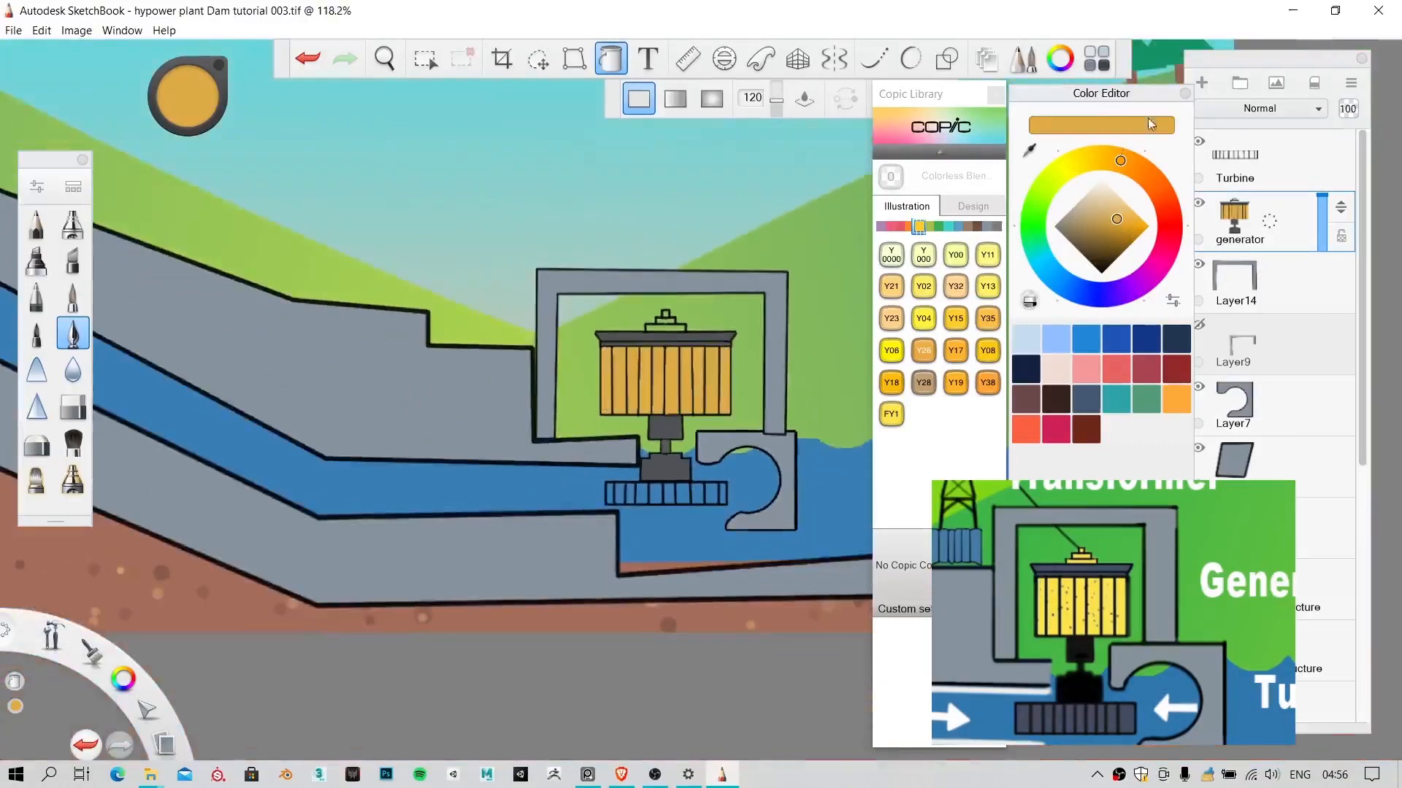
left_click(1185, 93)
Step: Sample the dark grey of the generator's base and fill the stepped cap on top of the generator with it
key("space")
left_click_drag(659, 356, 557, 441)
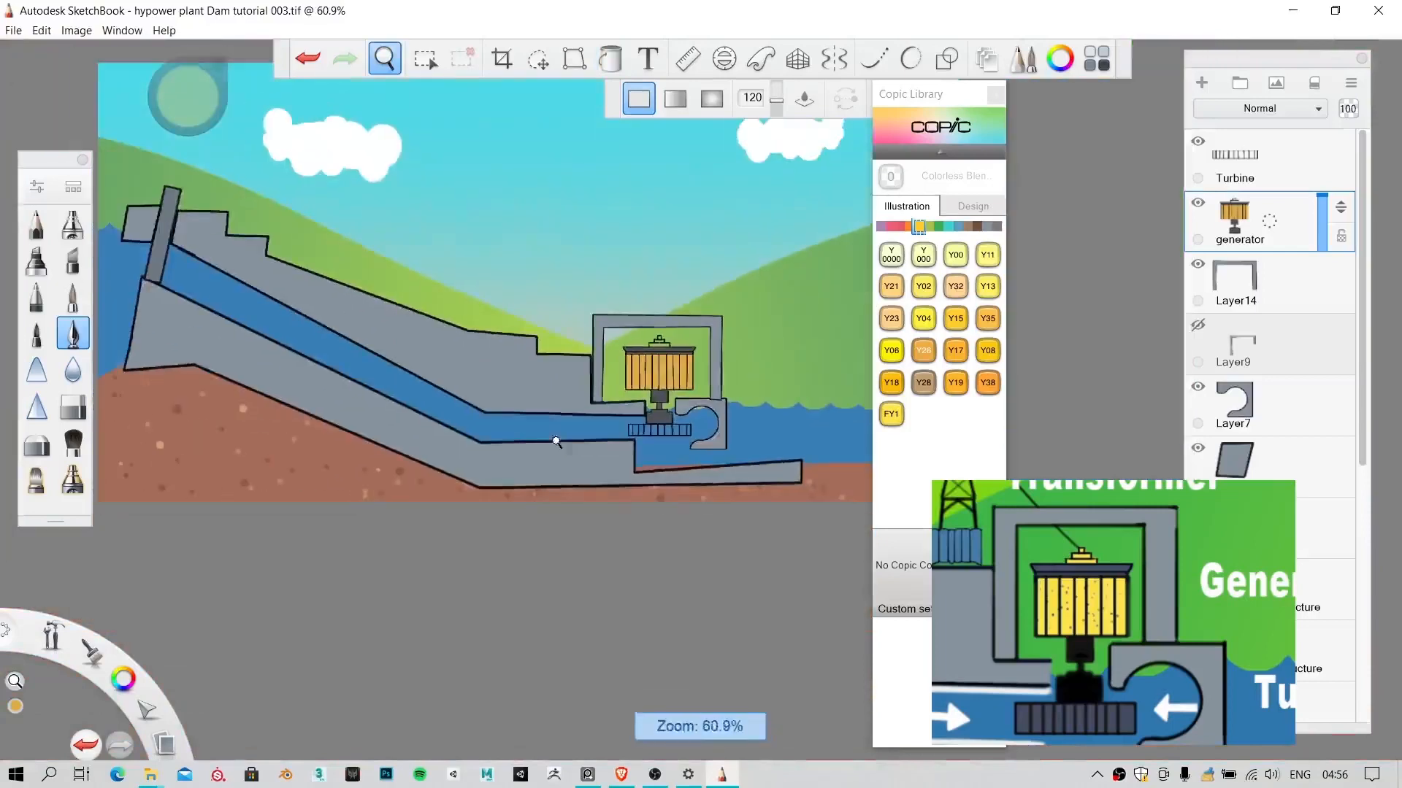
left_click_drag(685, 441, 704, 366)
left_click_drag(743, 507, 615, 541)
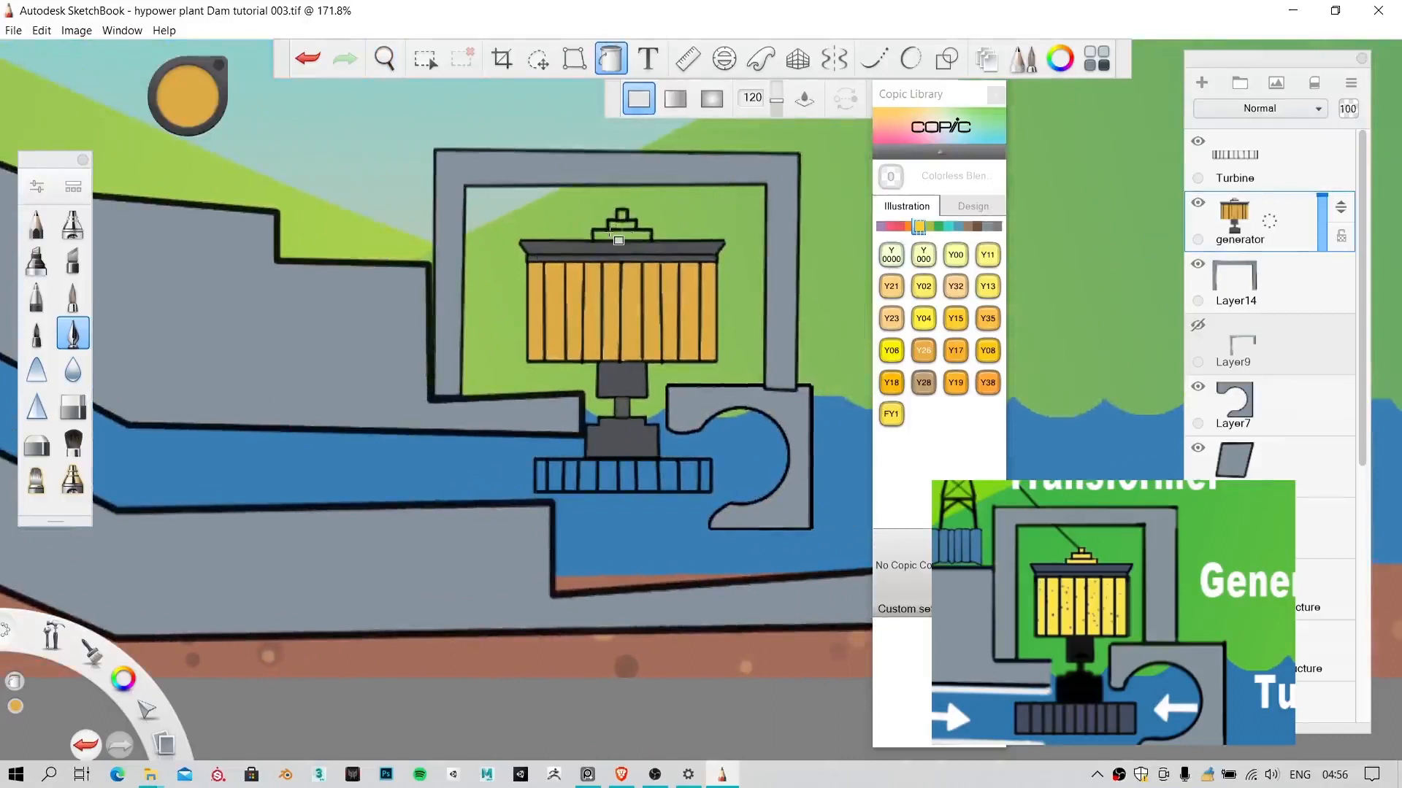
left_click(978, 228)
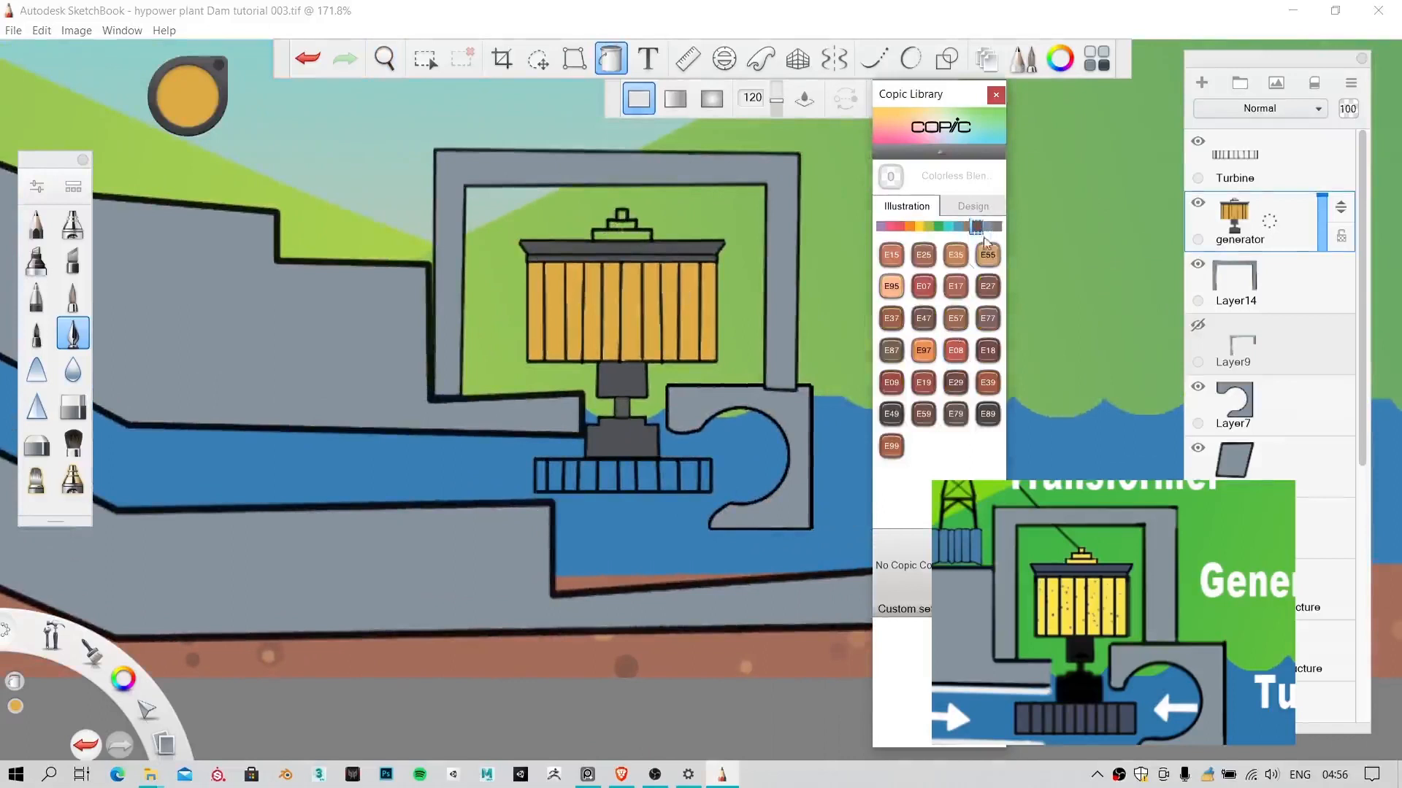
left_click(622, 429, "alt")
left_click(637, 238)
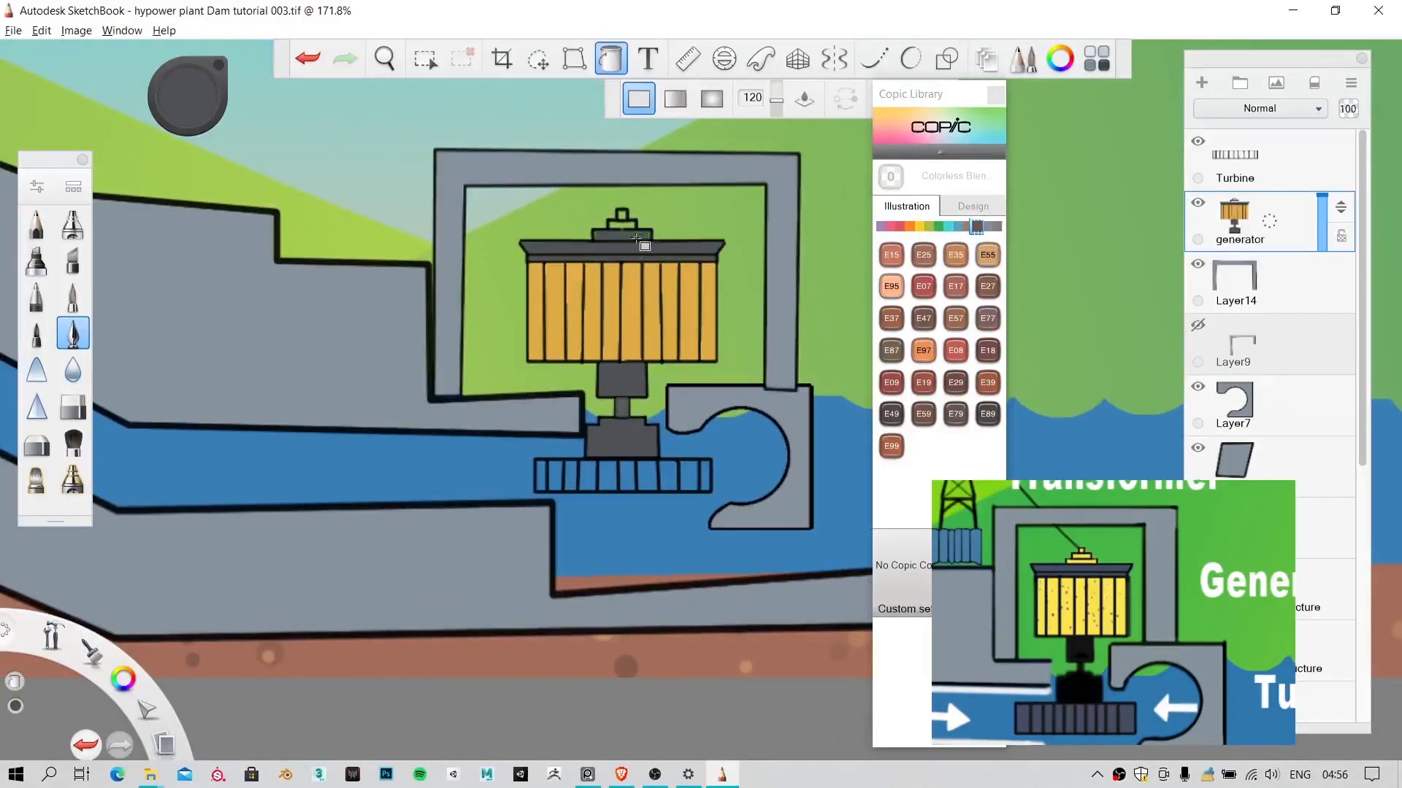
Step: Try the dark grey fill on the turbine, undo it, and make the Turbine layer active
left_click(630, 482)
key("ctrl+z")
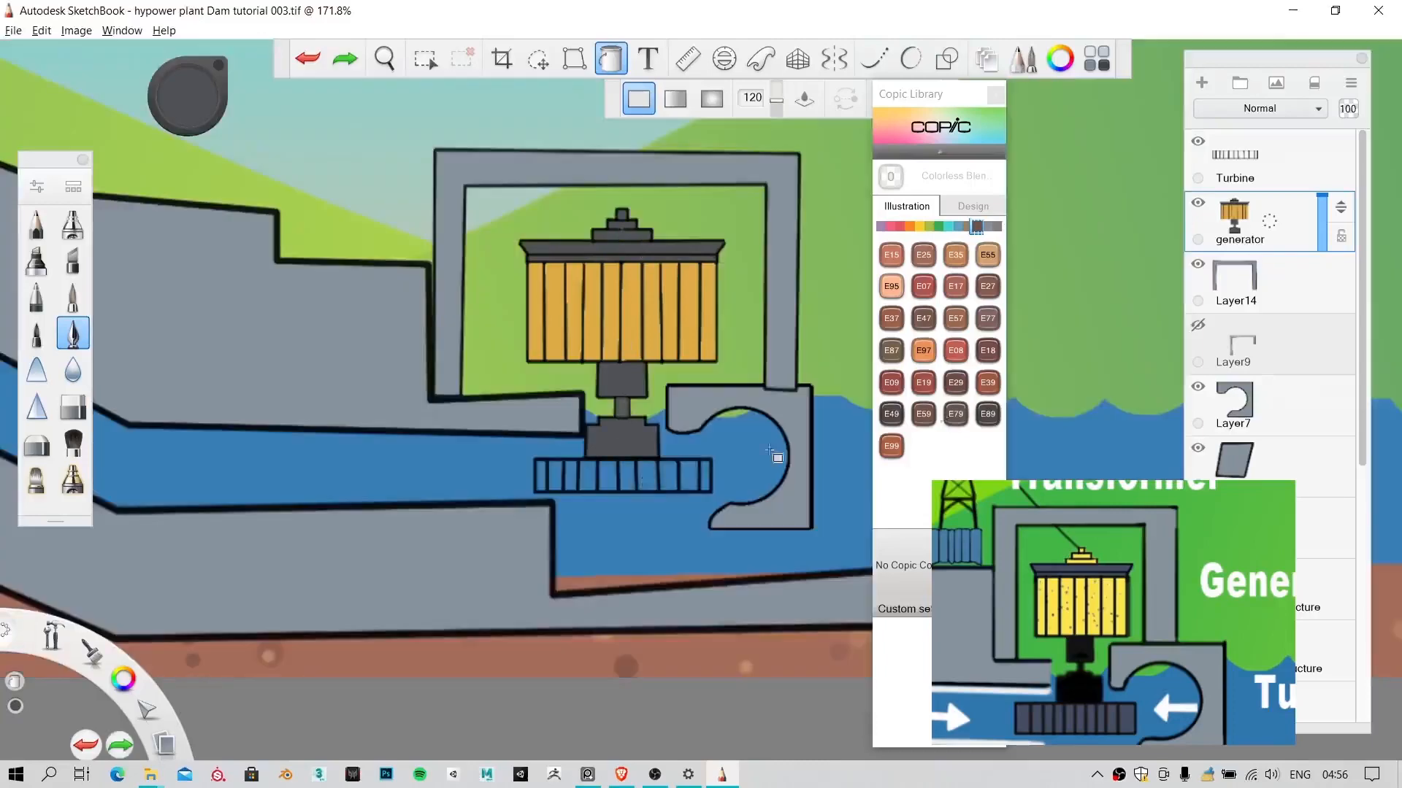
left_click(1233, 279)
left_click(1234, 149)
key("space")
left_click_drag(559, 501, 559, 453)
Step: Try the sampled dark grey as a fill on the first four turbine segments from the left, and undo the fills
left_click(459, 471)
left_click(492, 471)
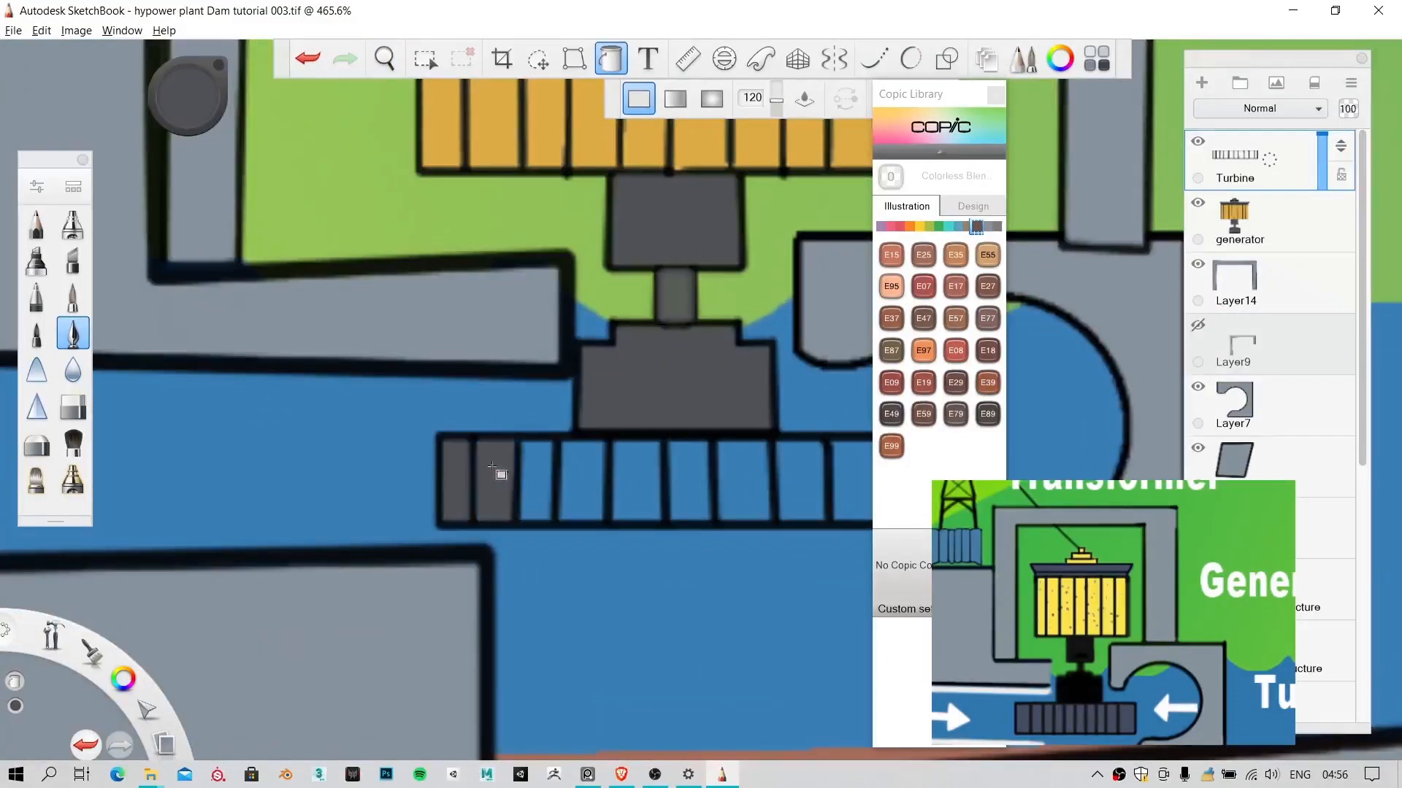
left_click(535, 473)
left_click(579, 474)
key("ctrl+z")
key("ctrl+z")
key("ctrl+z")
key("ctrl+z")
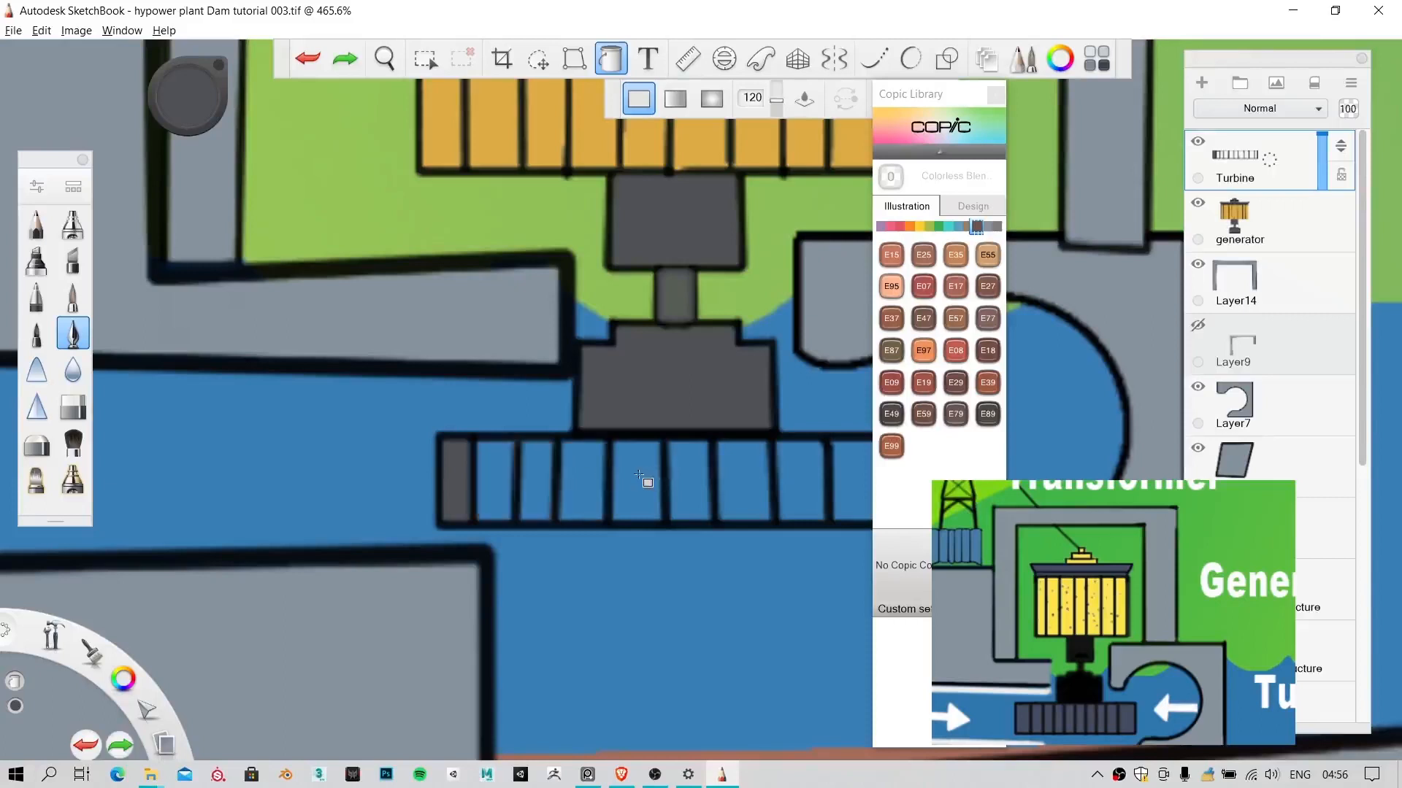
Step: Pick Copic E29, then switch to the Copic greys, try 100 on several turbine segments, and undo the fills
left_click(991, 230)
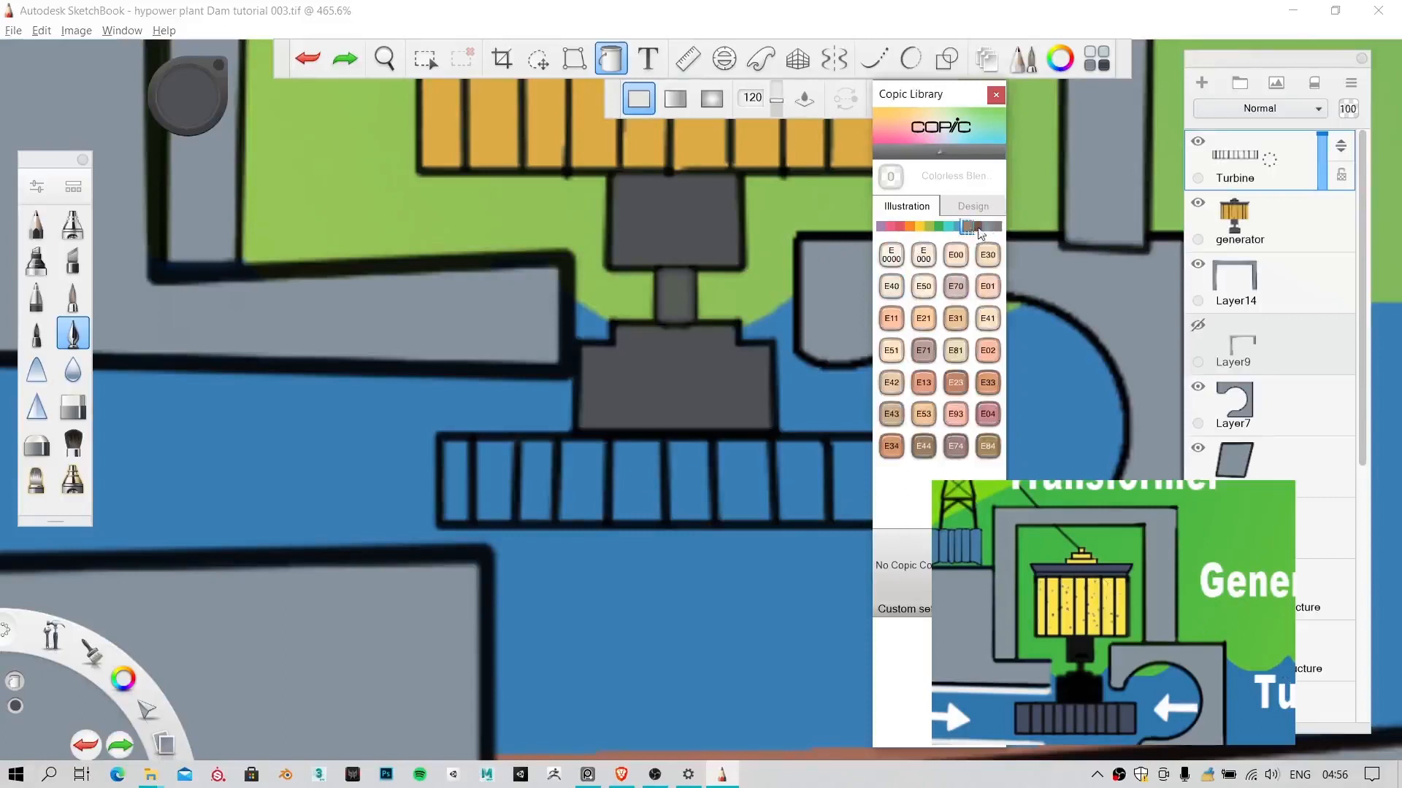
left_click(979, 228)
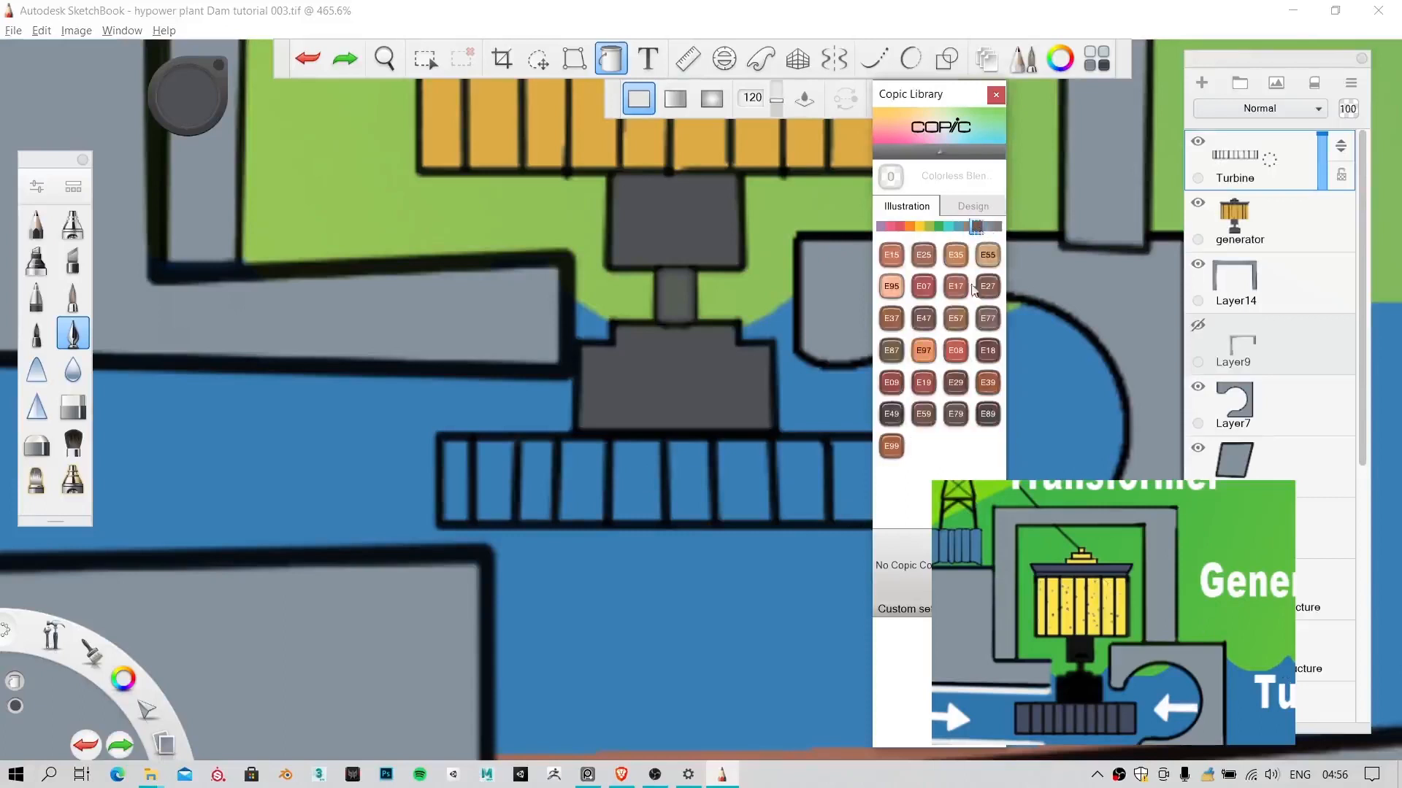
left_click(956, 381)
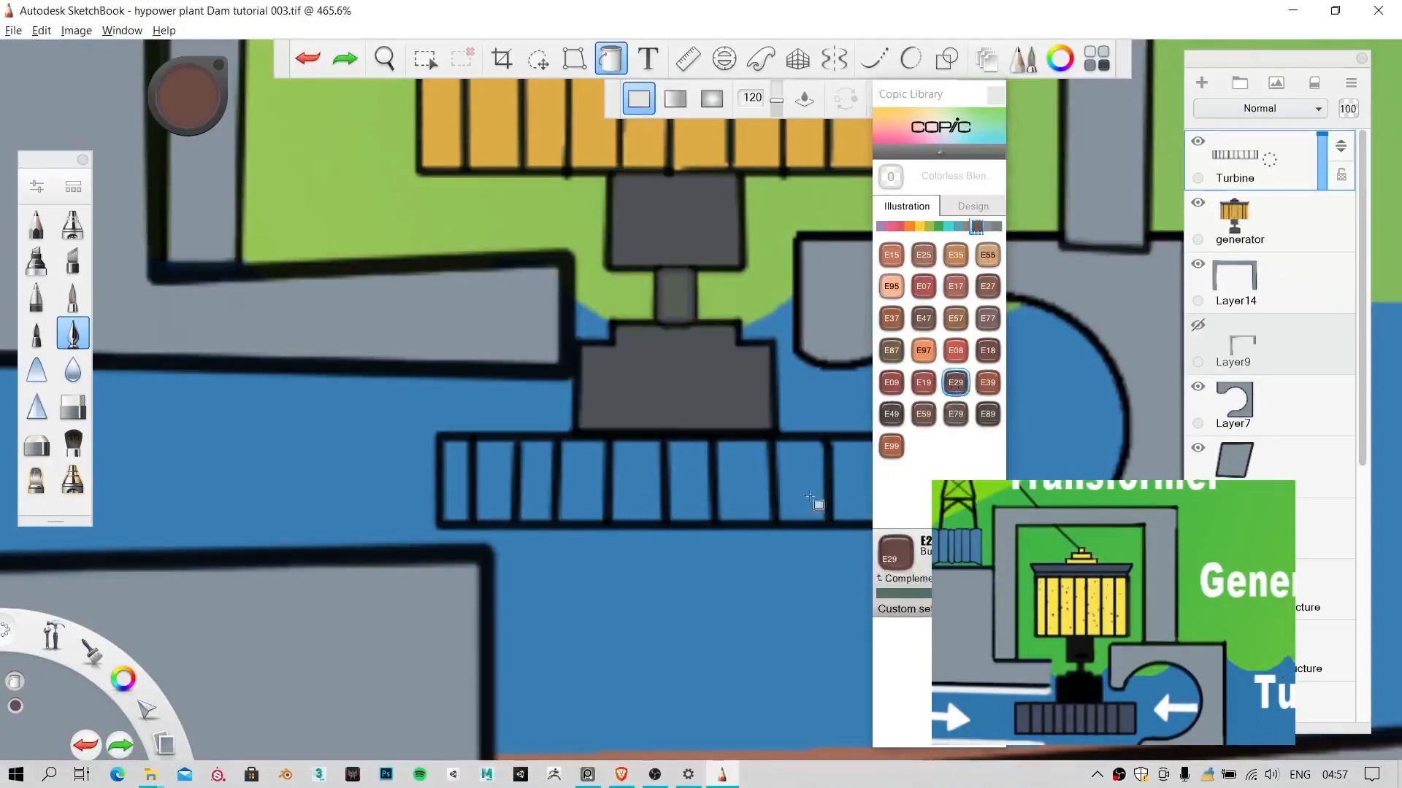
left_click(994, 227)
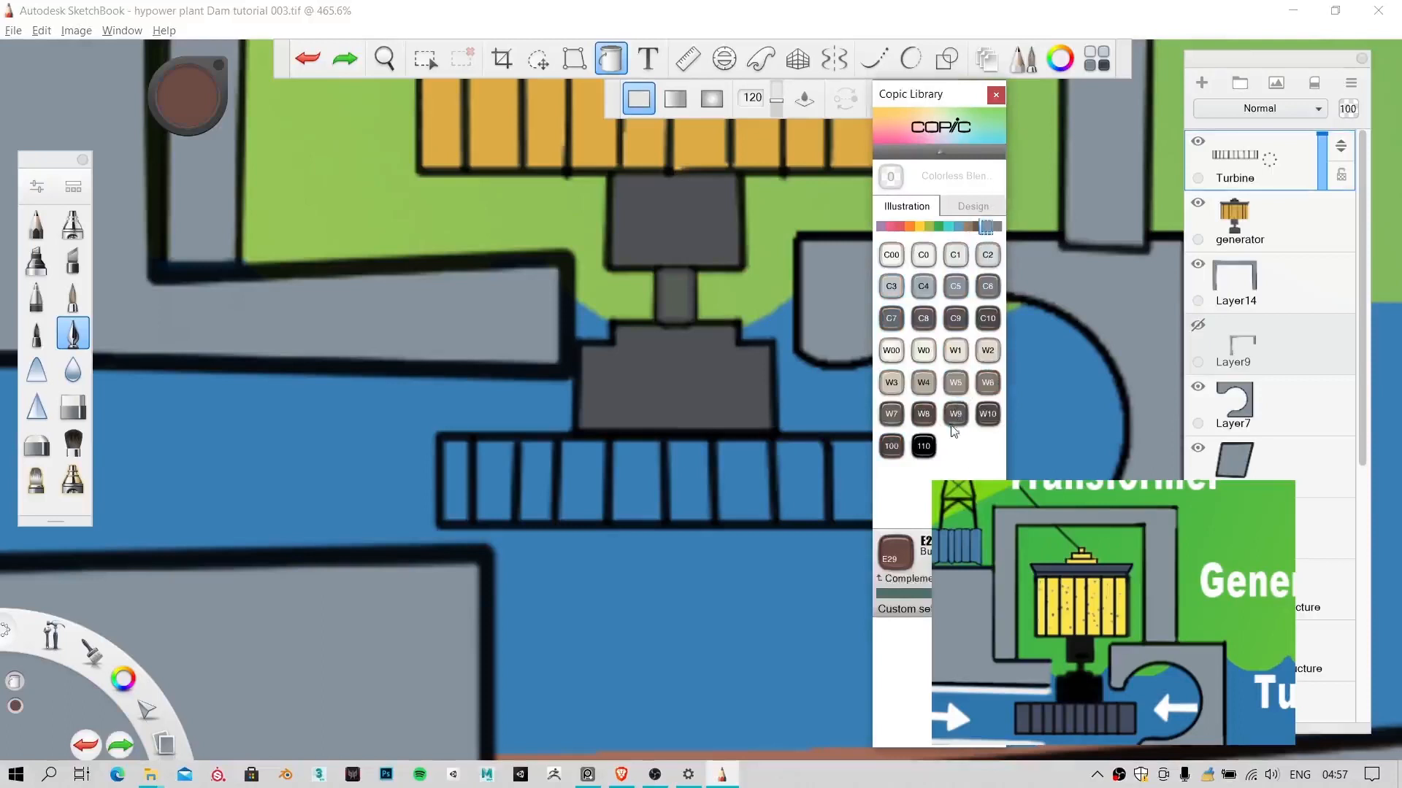
left_click(891, 446)
left_click(797, 487)
left_click(751, 488)
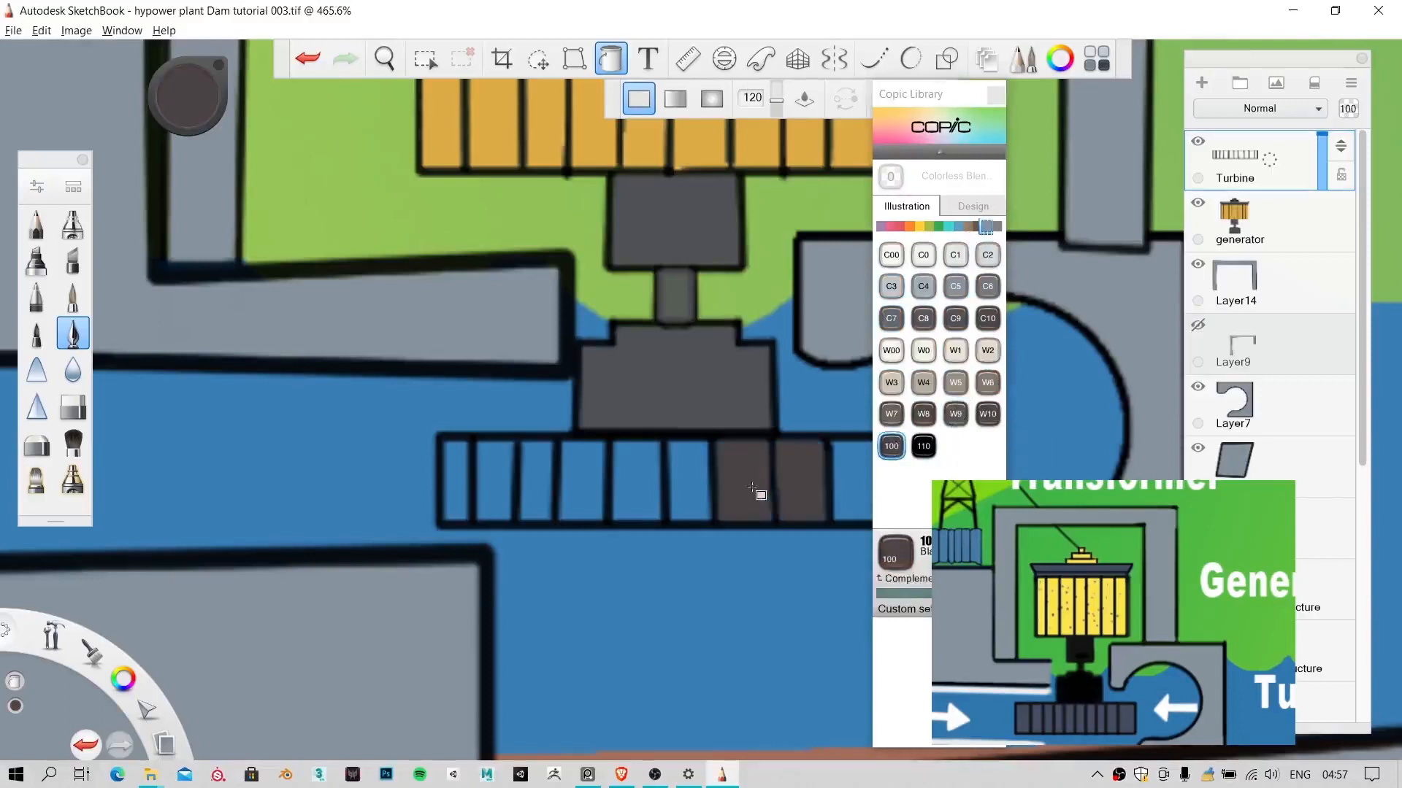
left_click(690, 489)
left_click(640, 491)
key("ctrl+z")
key("ctrl+z")
key("ctrl+z")
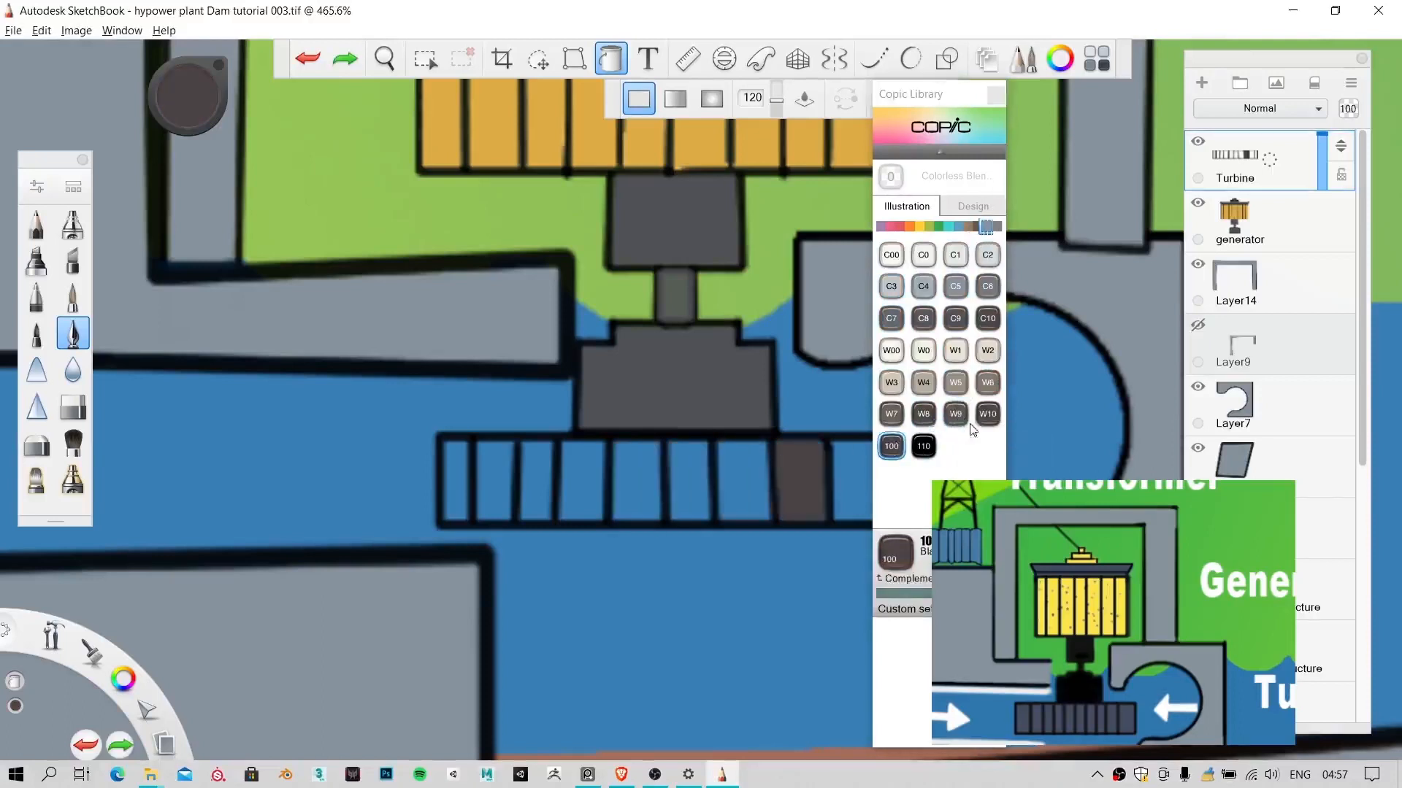
key("ctrl+z")
Step: Try Copic 110 black as a fill on two turbine segments and undo it
left_click(923, 446)
left_click(799, 486)
left_click(847, 485)
key("ctrl+z")
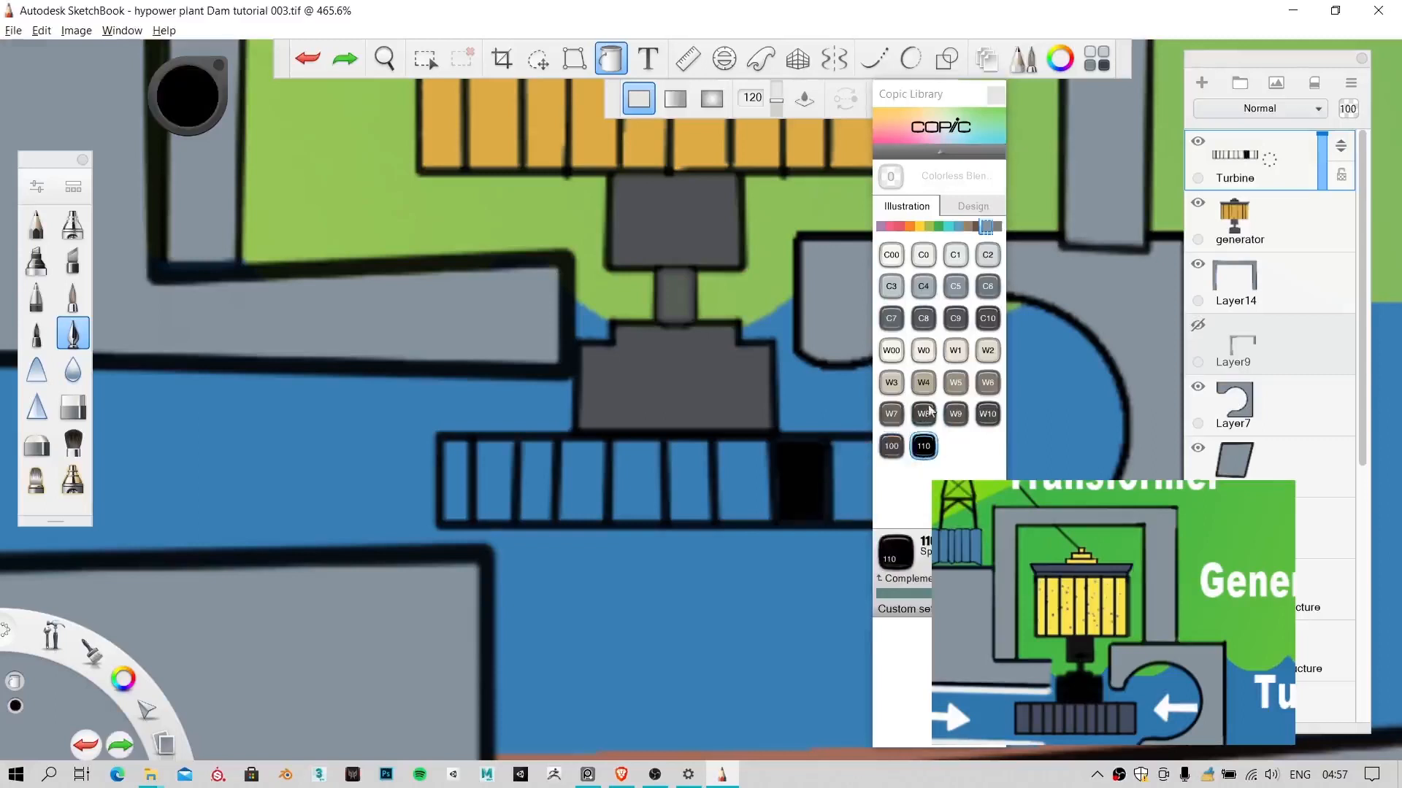
key("ctrl+z")
Step: Pick Copic W10, then switch to C10 and fill all the turbine segments with it, including the narrow rightmost one
left_click(988, 414)
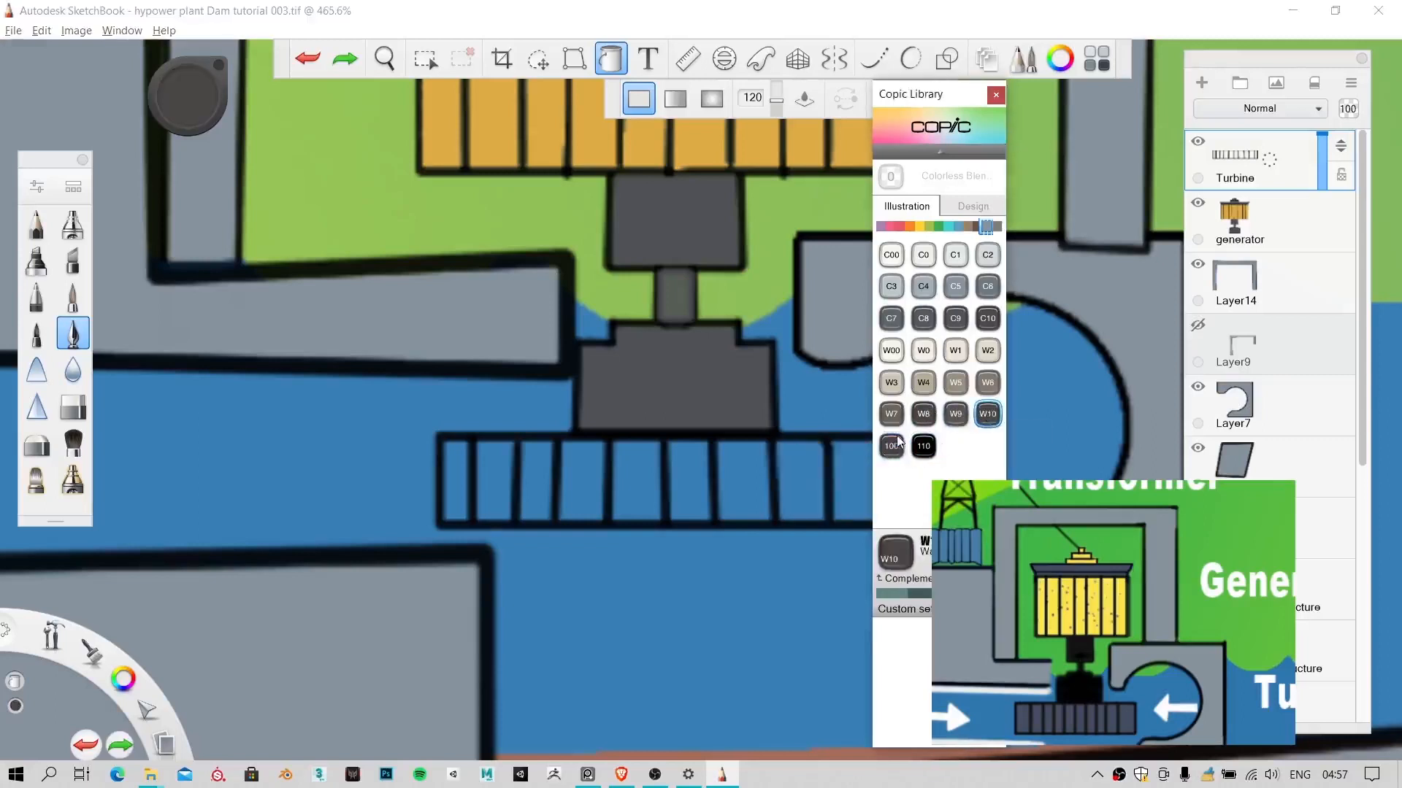
left_click(988, 318)
left_click(843, 482)
left_click(799, 483)
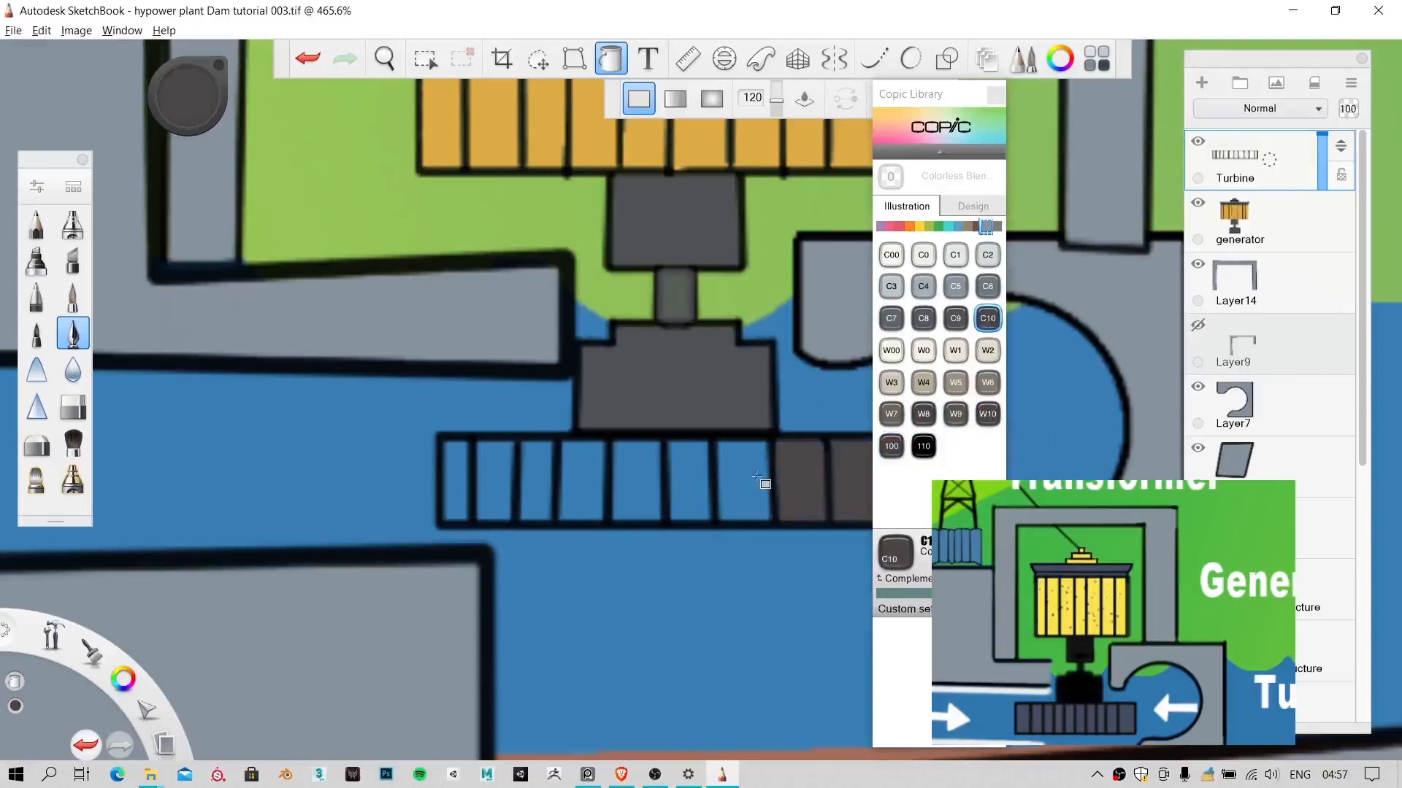
left_click(757, 479)
left_click(682, 479)
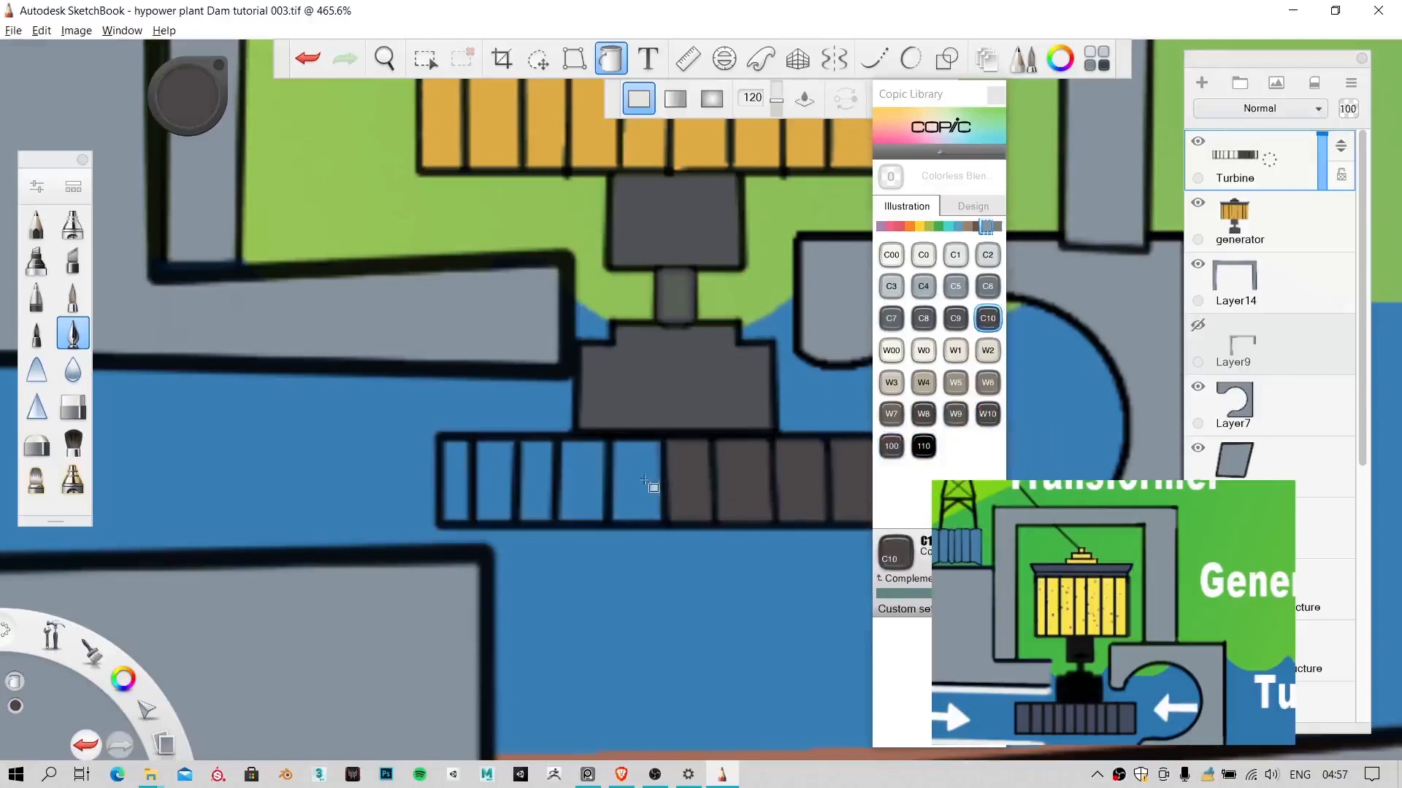
left_click(644, 481)
left_click(586, 480)
left_click(494, 480)
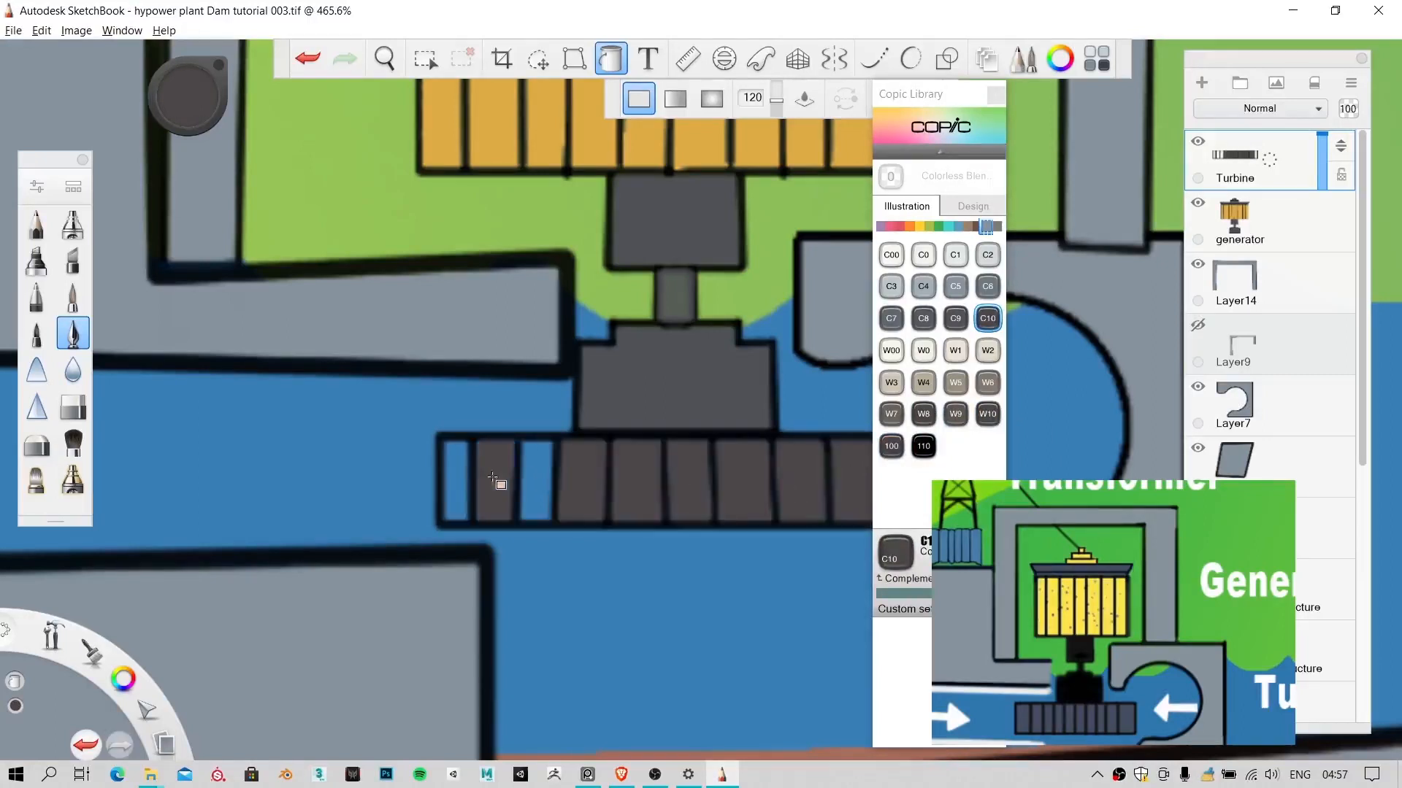
left_click(460, 478)
left_click(541, 481)
key("space")
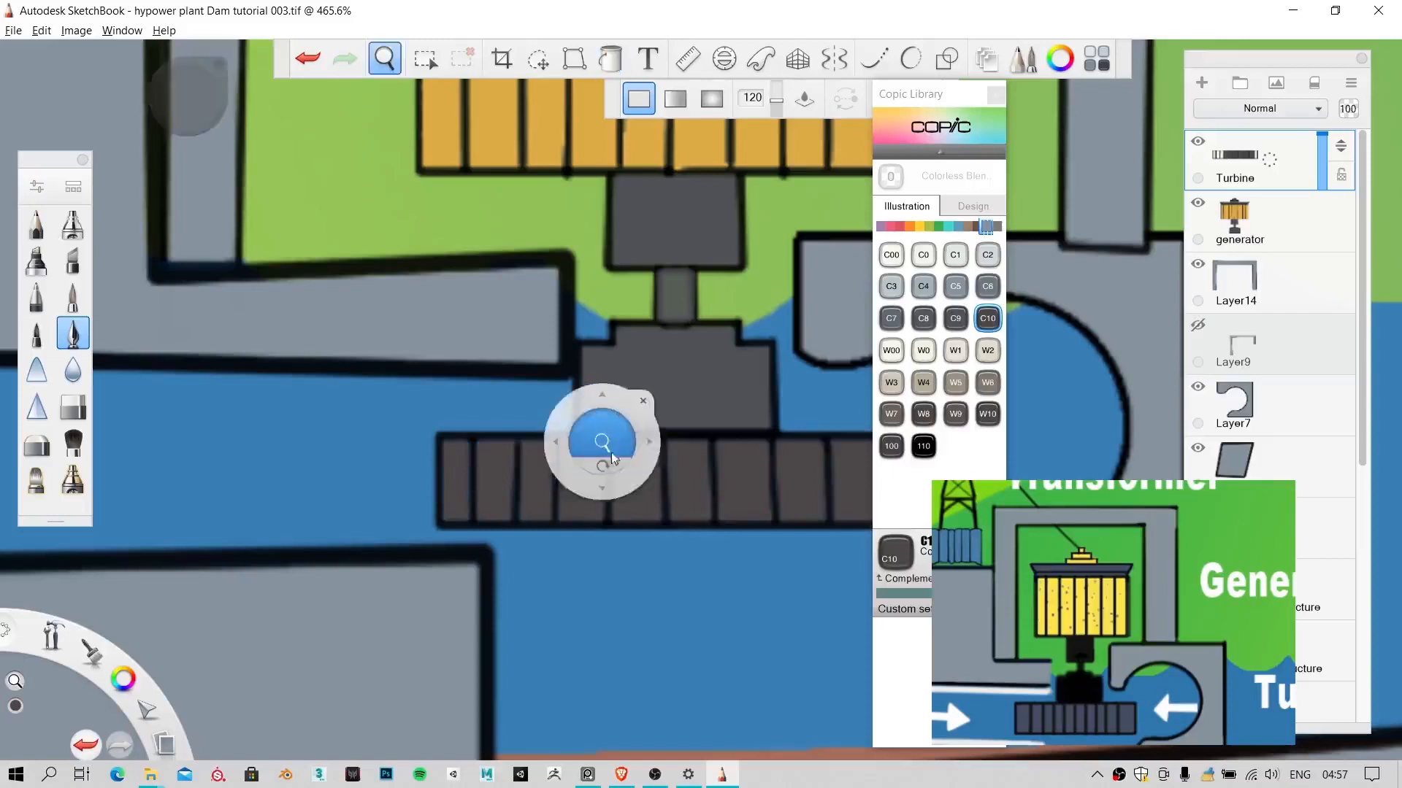
left_click_drag(612, 452, 463, 610)
left_click_drag(692, 509, 807, 385)
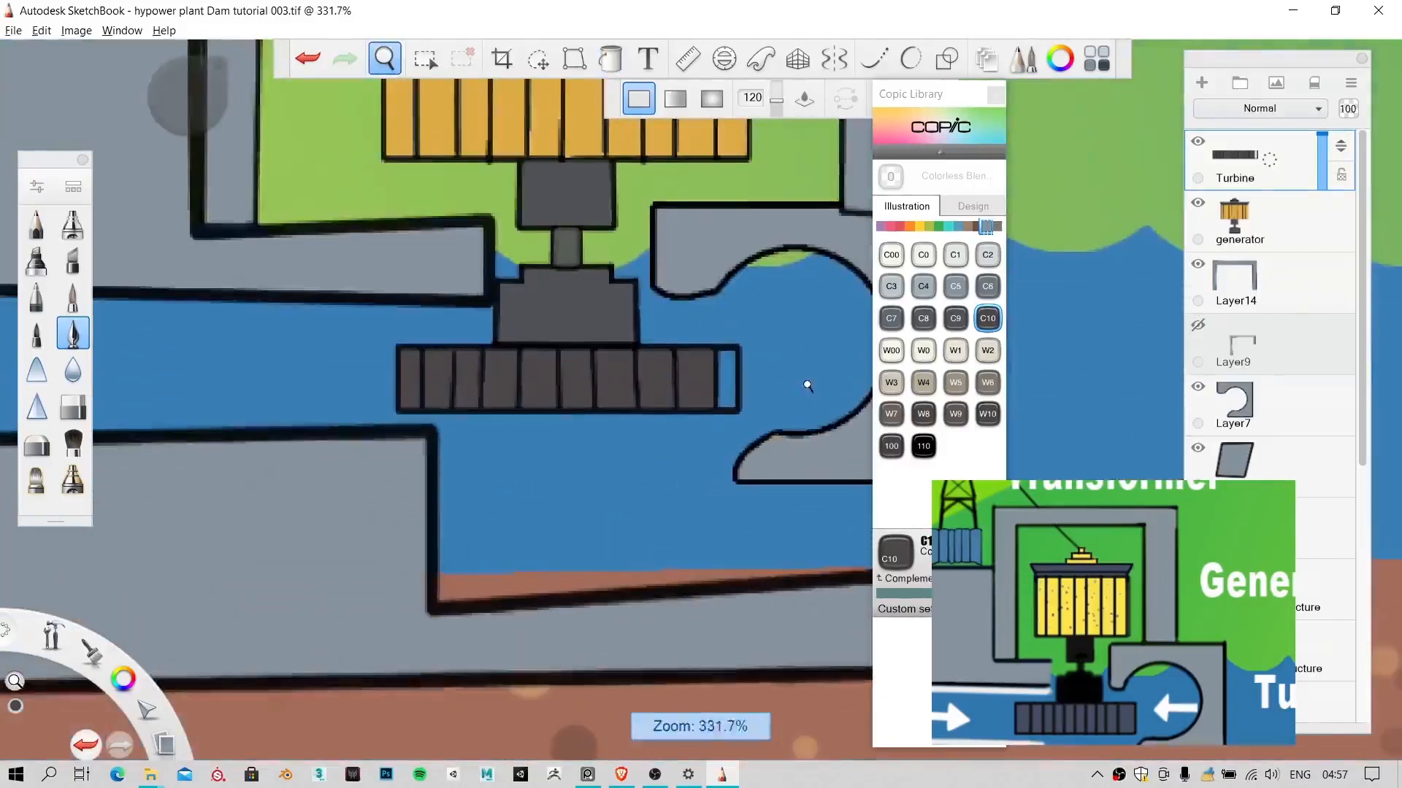
left_click(727, 368)
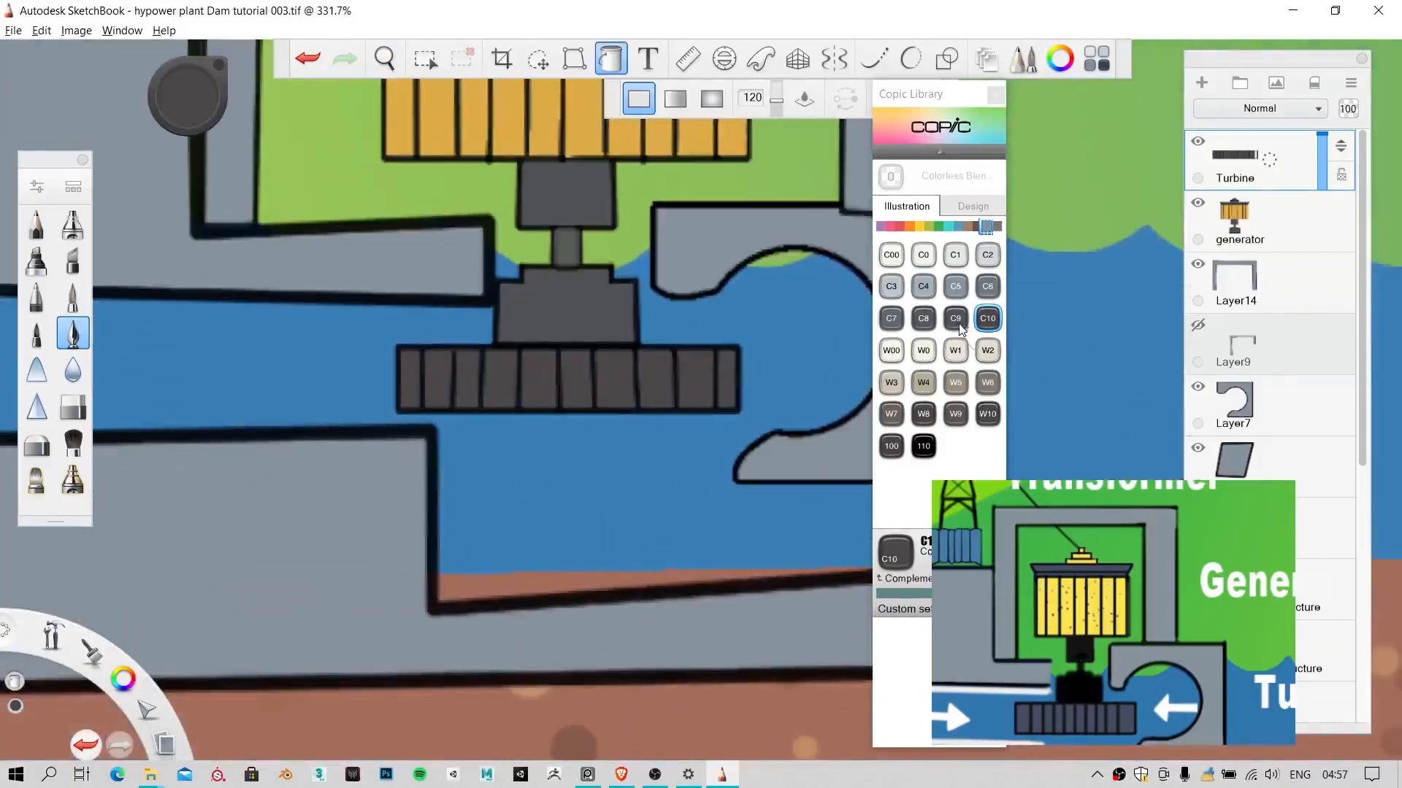
Step: Try Copic W8 as the colour, then choose the neutral grey N8 and refill all the turbine segments with it
left_click(925, 418)
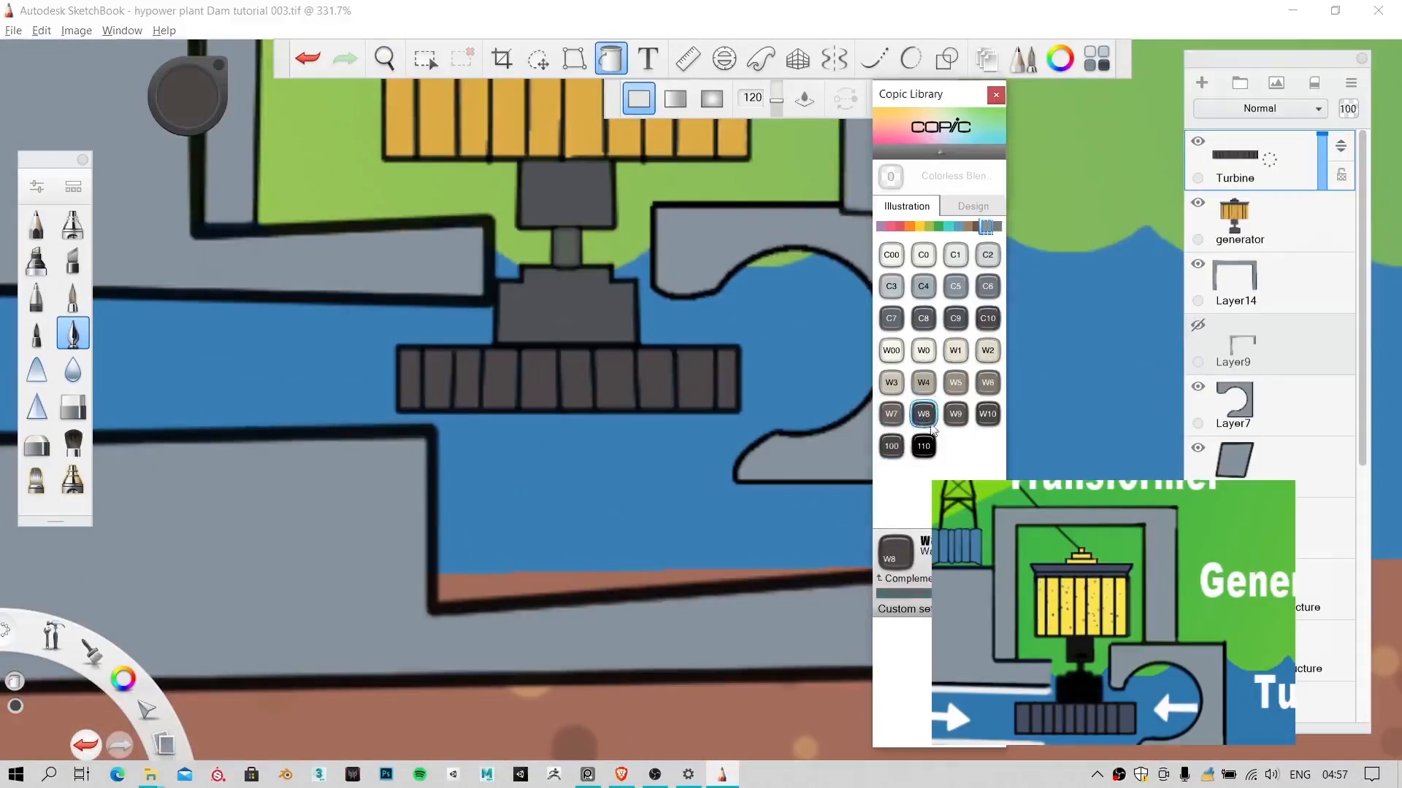
left_click(979, 231)
left_click_drag(982, 230, 996, 227)
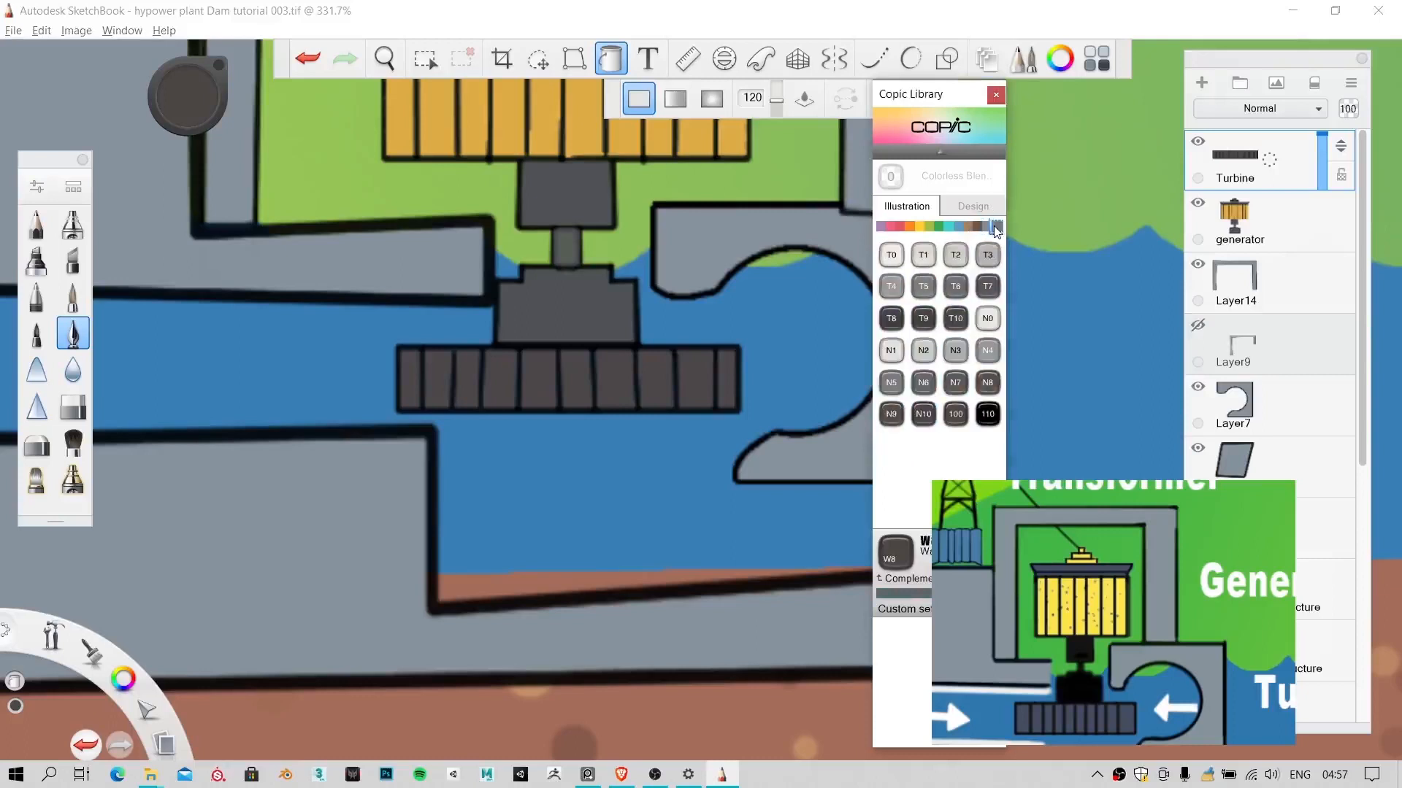
left_click(987, 382)
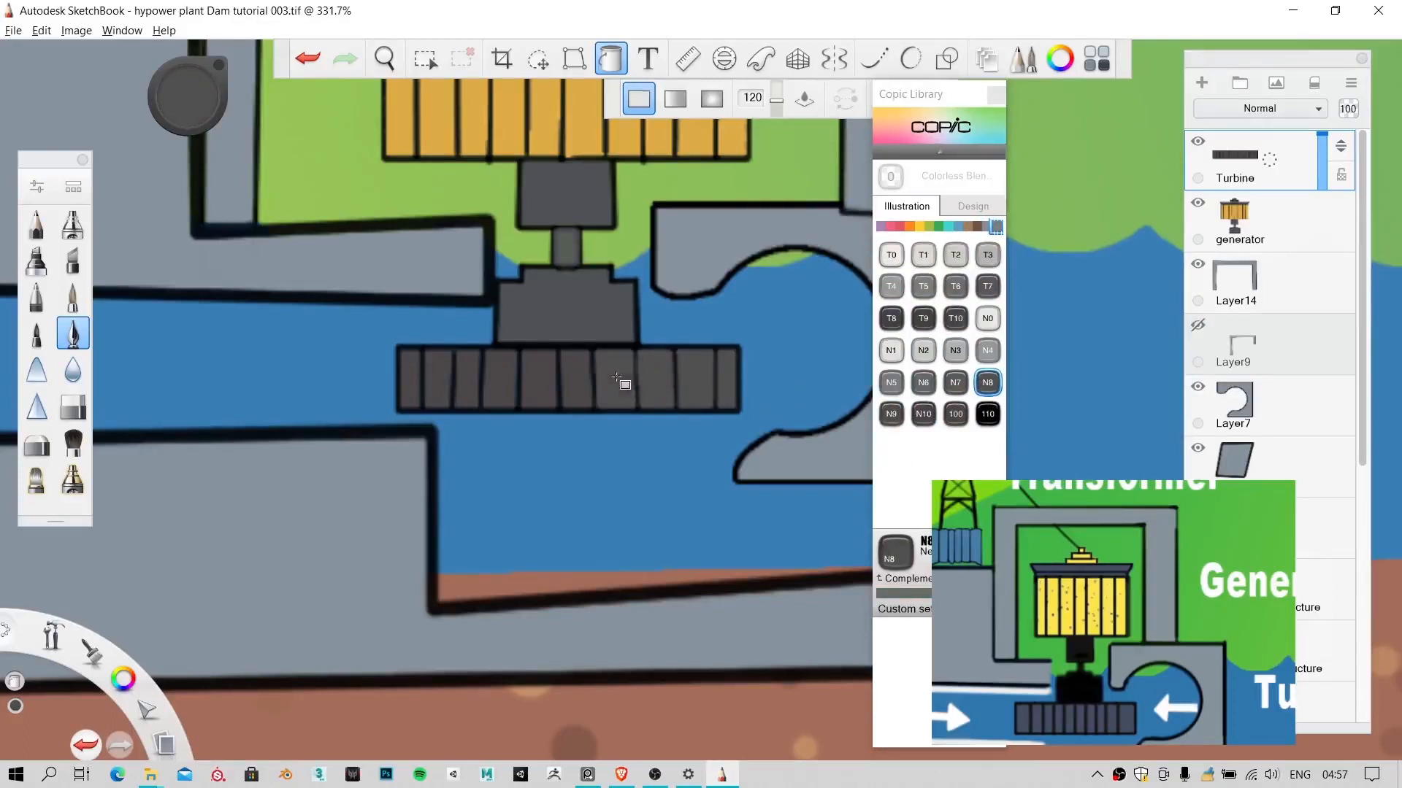
left_click(562, 378)
key("ctrl+z")
left_click(584, 387)
left_click(544, 386)
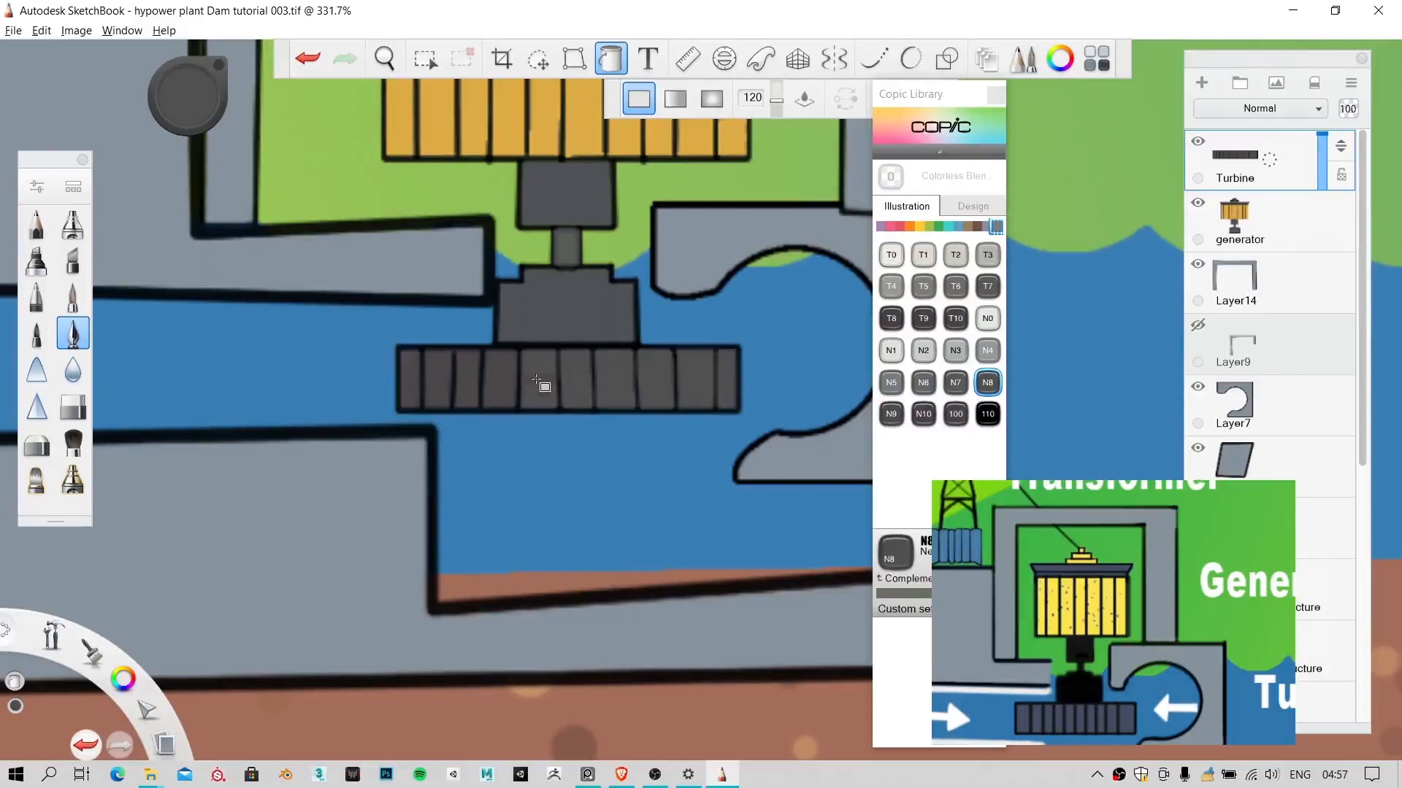
left_click(504, 382)
left_click(460, 375)
key("ctrl+z")
left_click(470, 379)
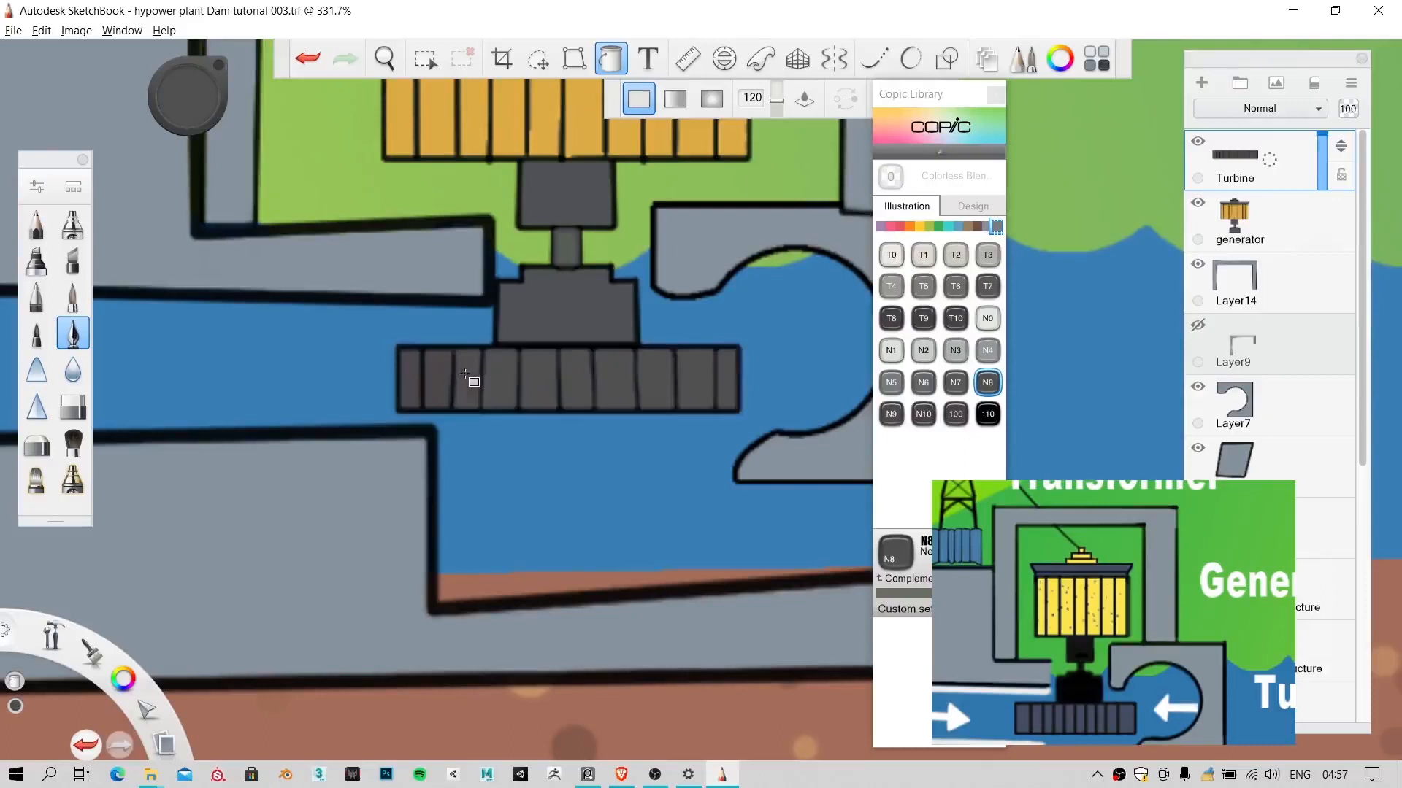
left_click(442, 378)
left_click(409, 374)
key("space")
left_click_drag(467, 383, 436, 520)
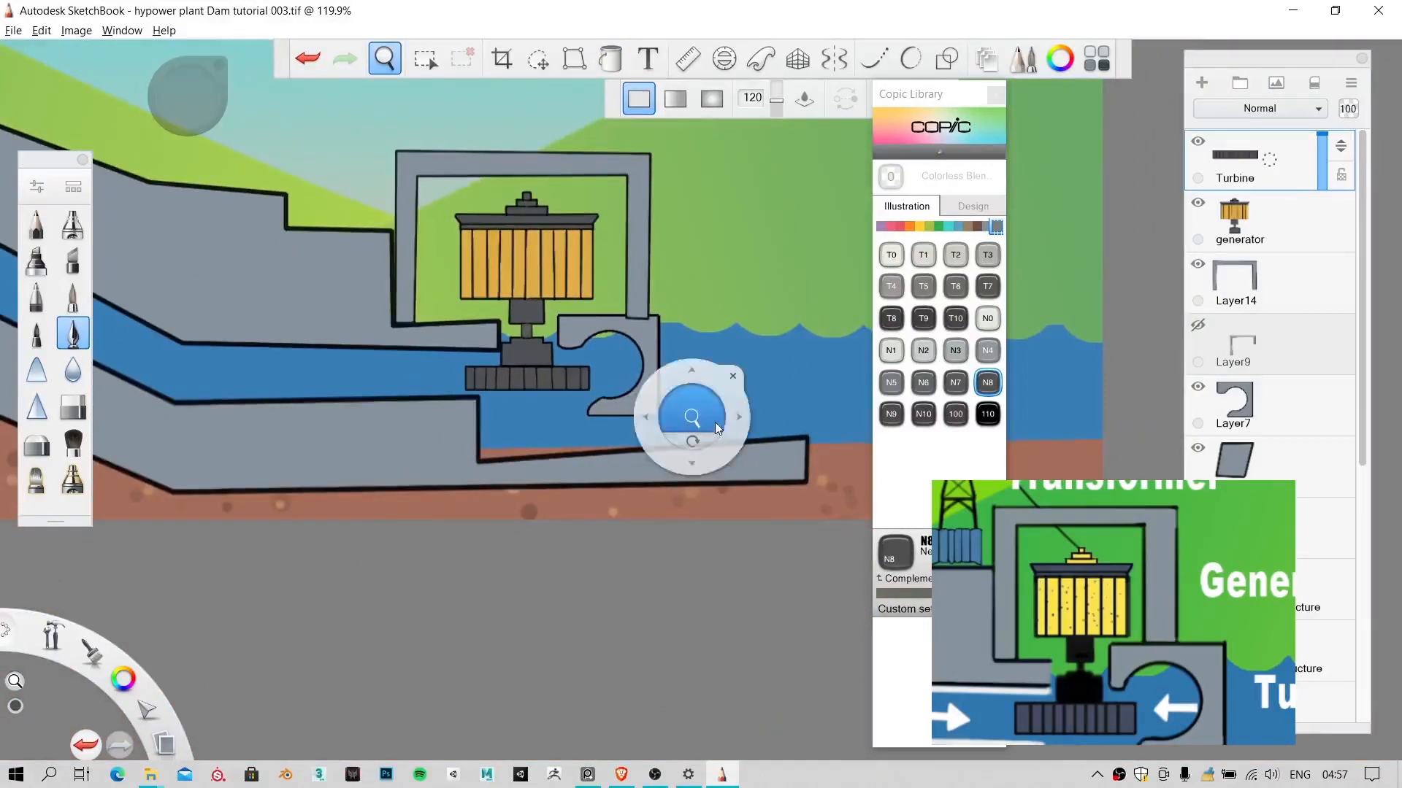
left_click_drag(716, 422, 628, 534)
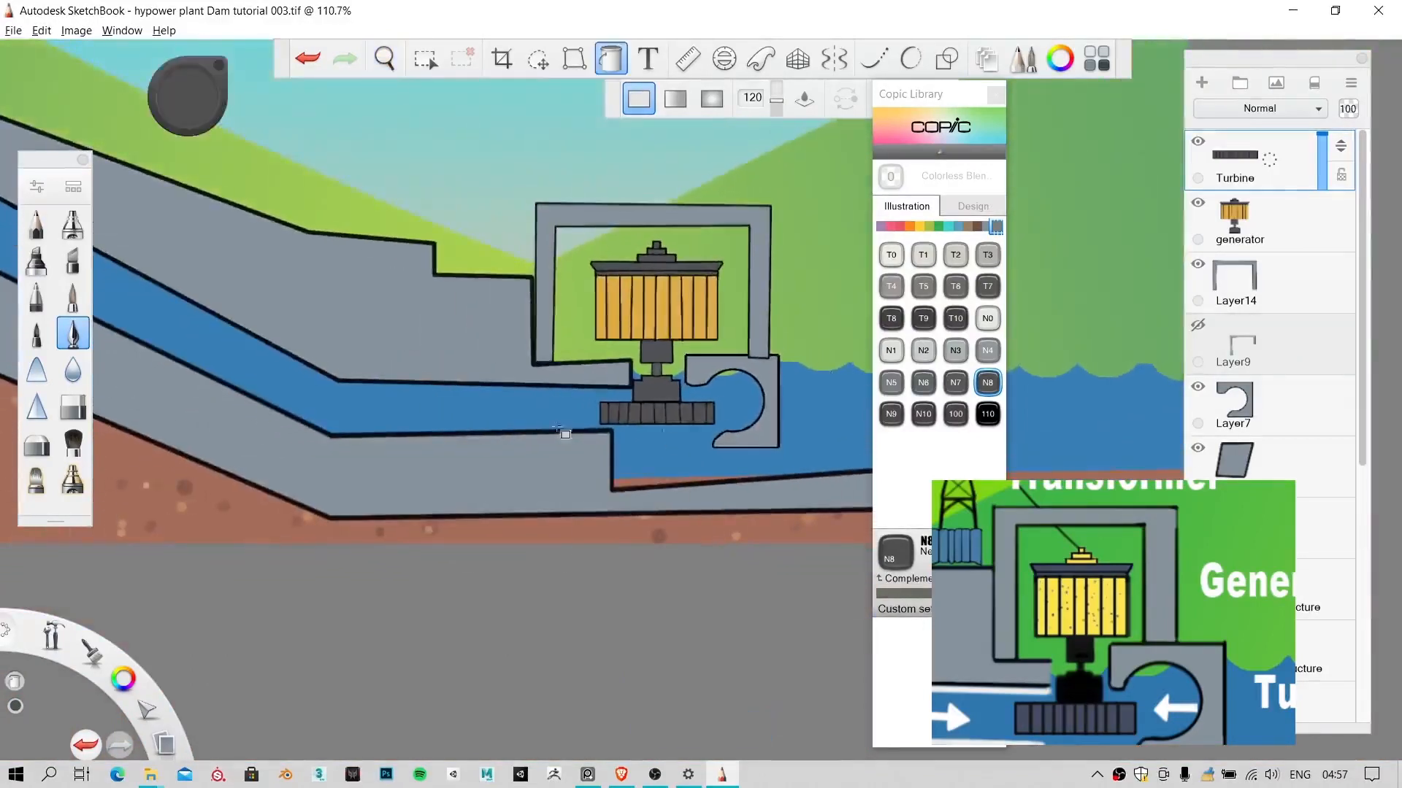
Step: Add a new layer above the Turbine layer and name it Pole
key("space")
left_click_drag(564, 371, 603, 521)
key("space")
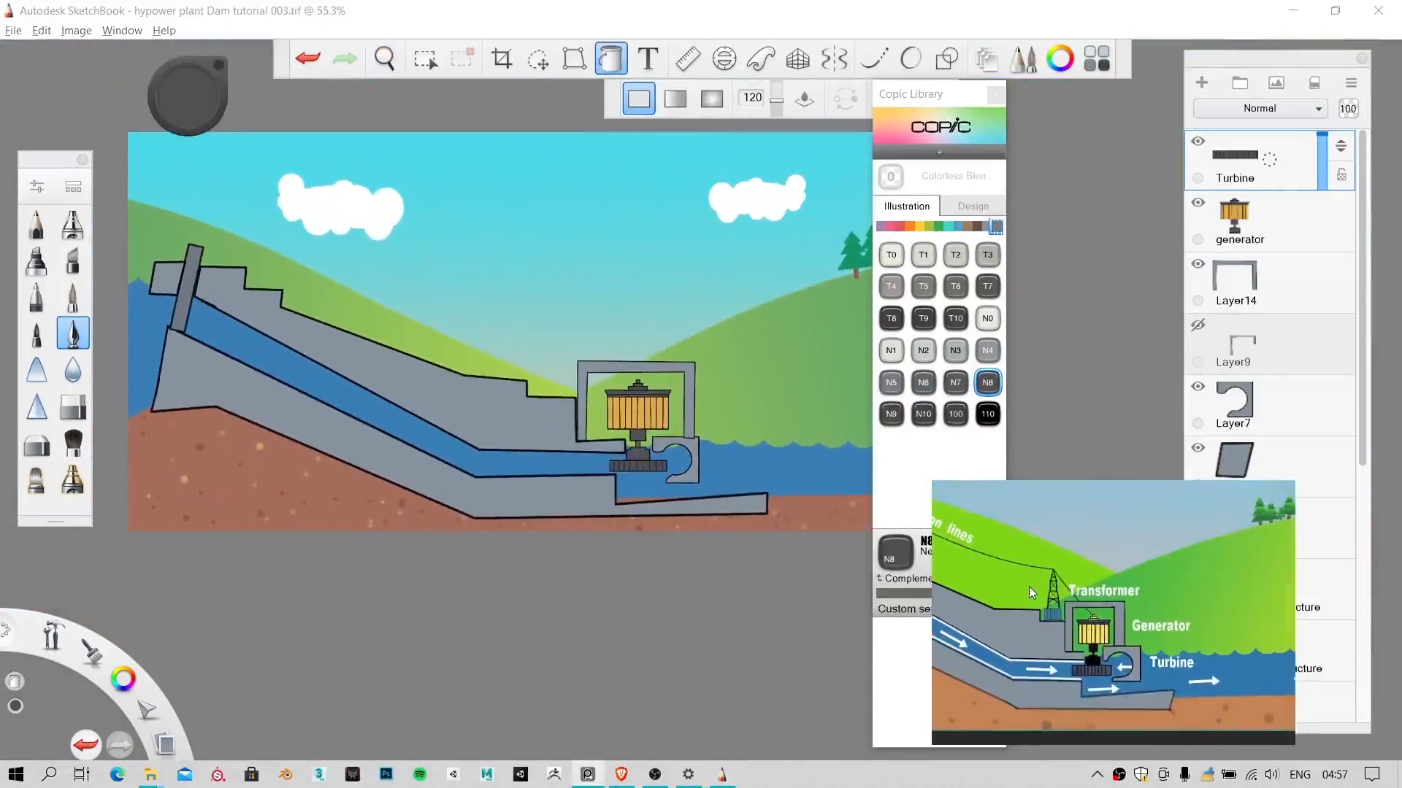
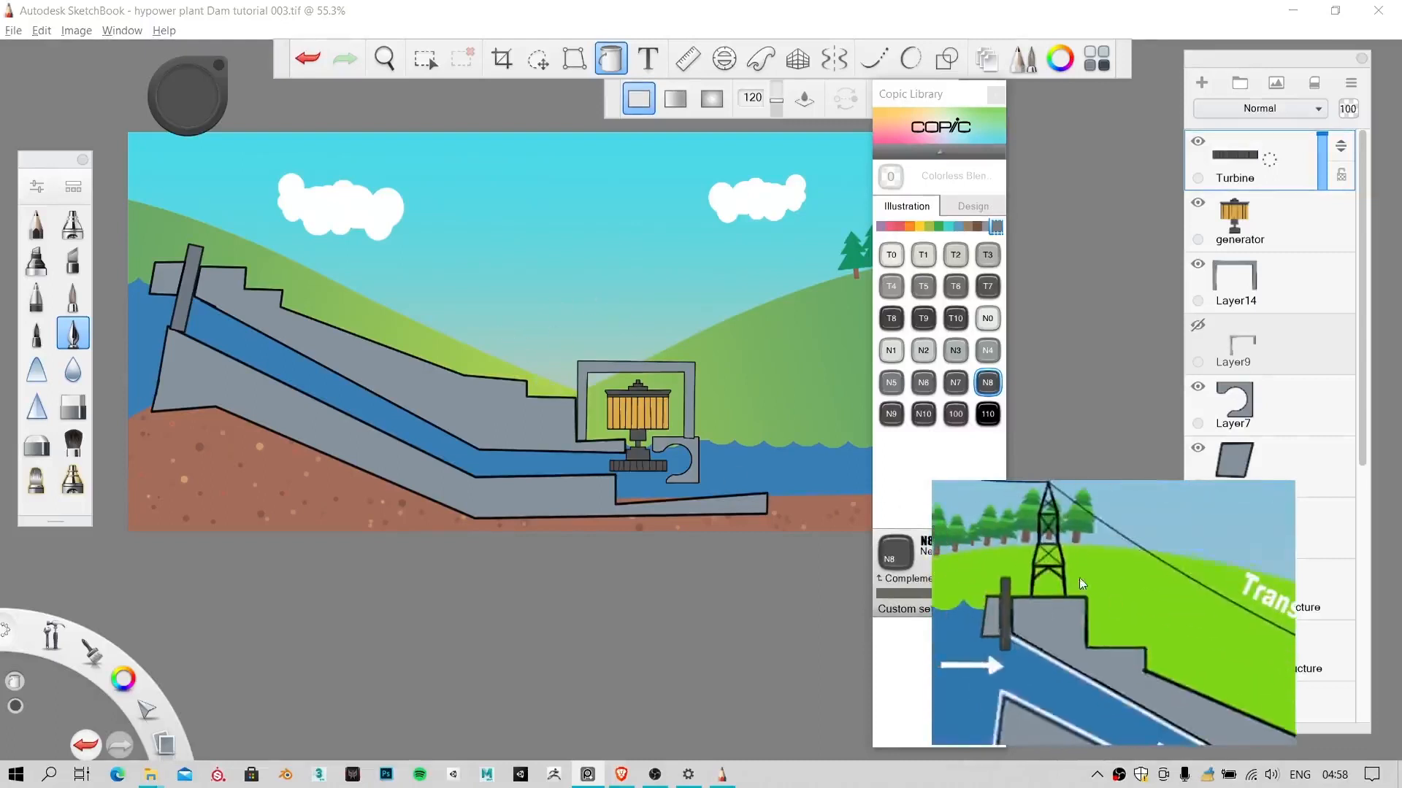
left_click(1202, 84)
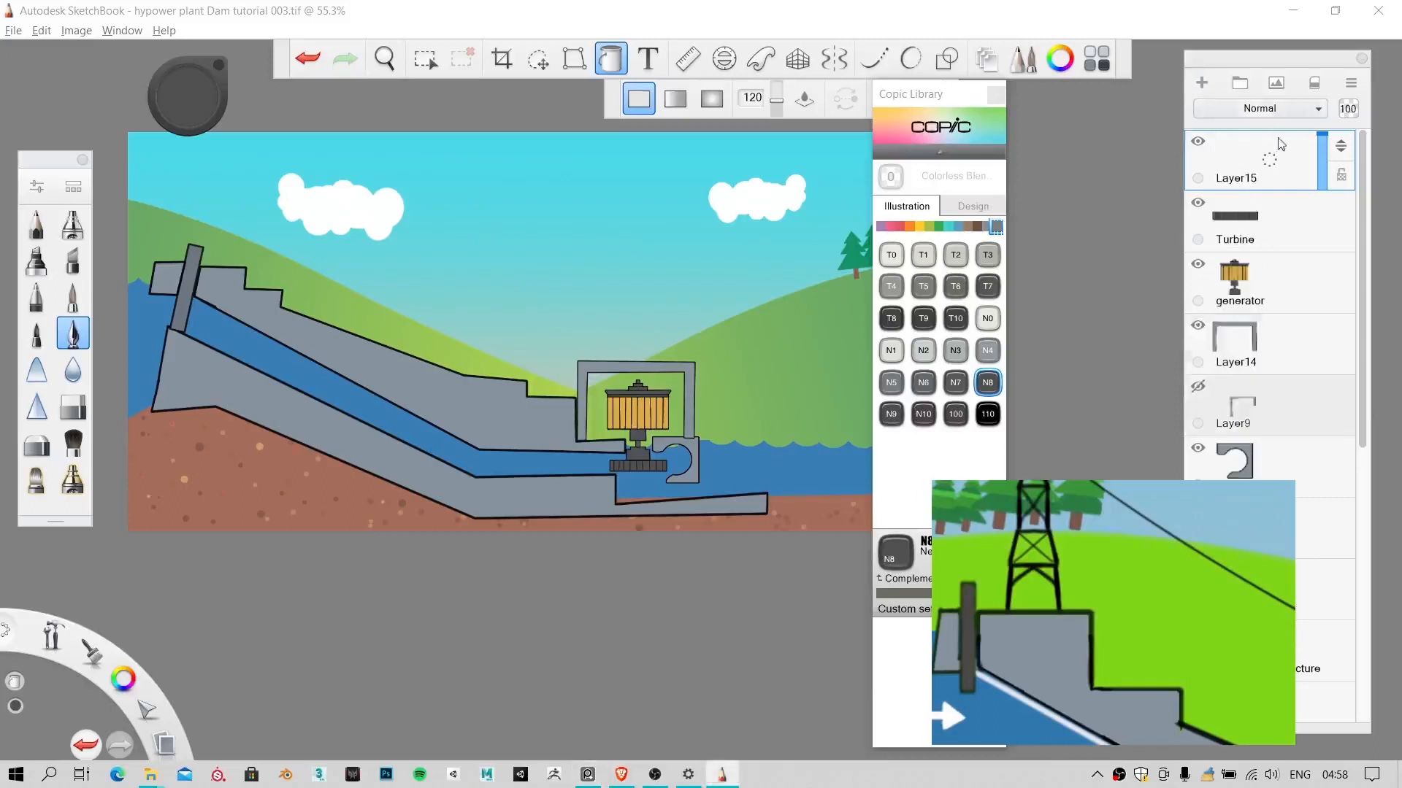
left_click(1350, 82)
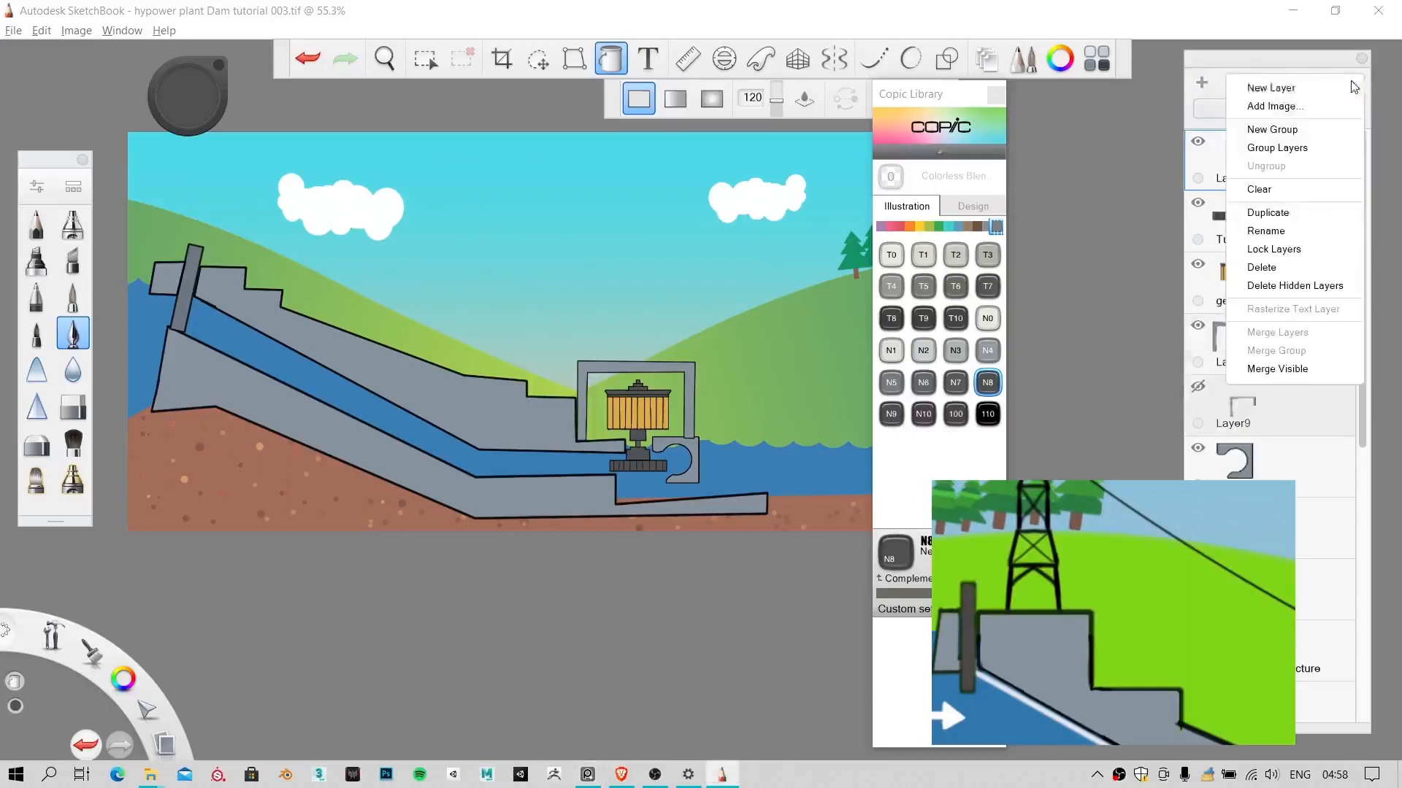
left_click(1272, 232)
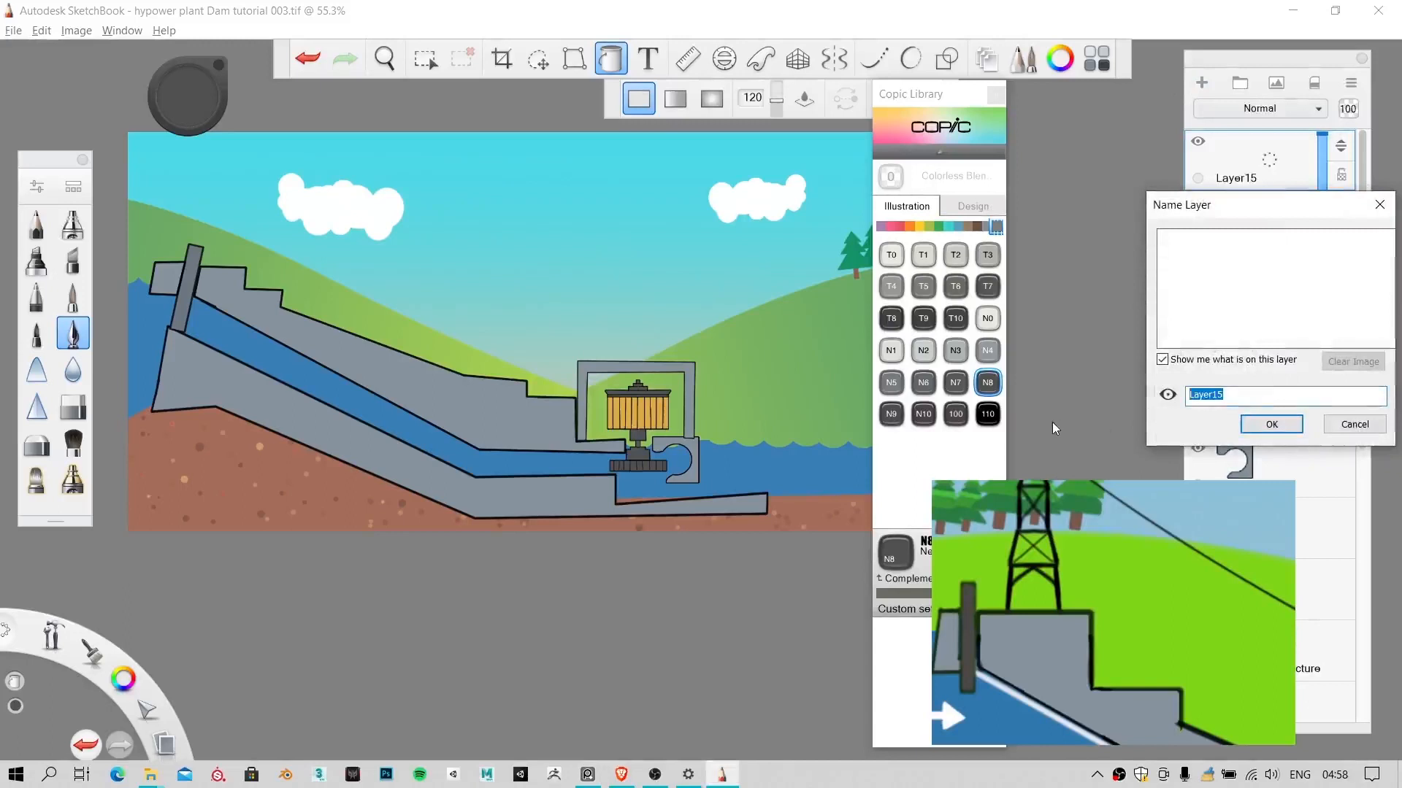
type("Pole")
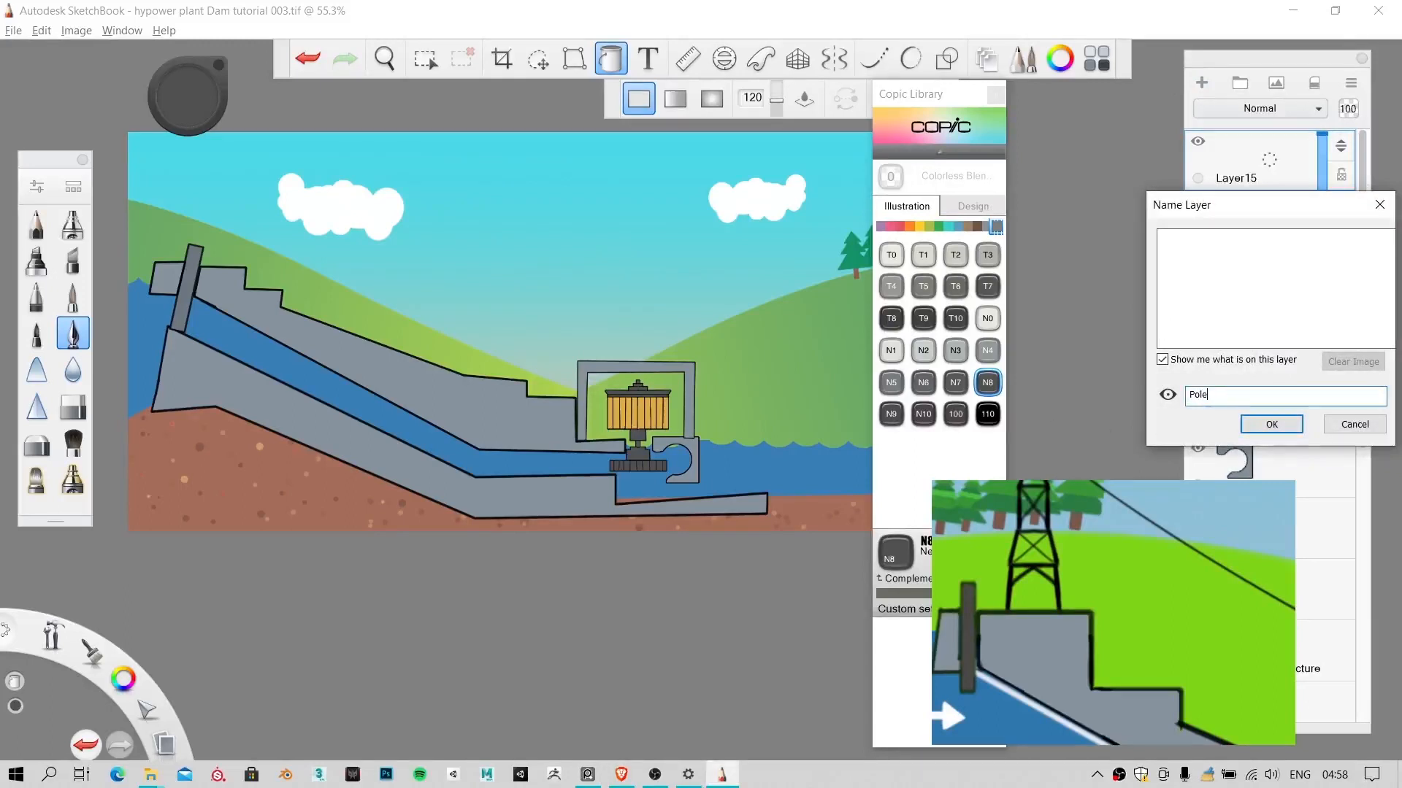
key("Return")
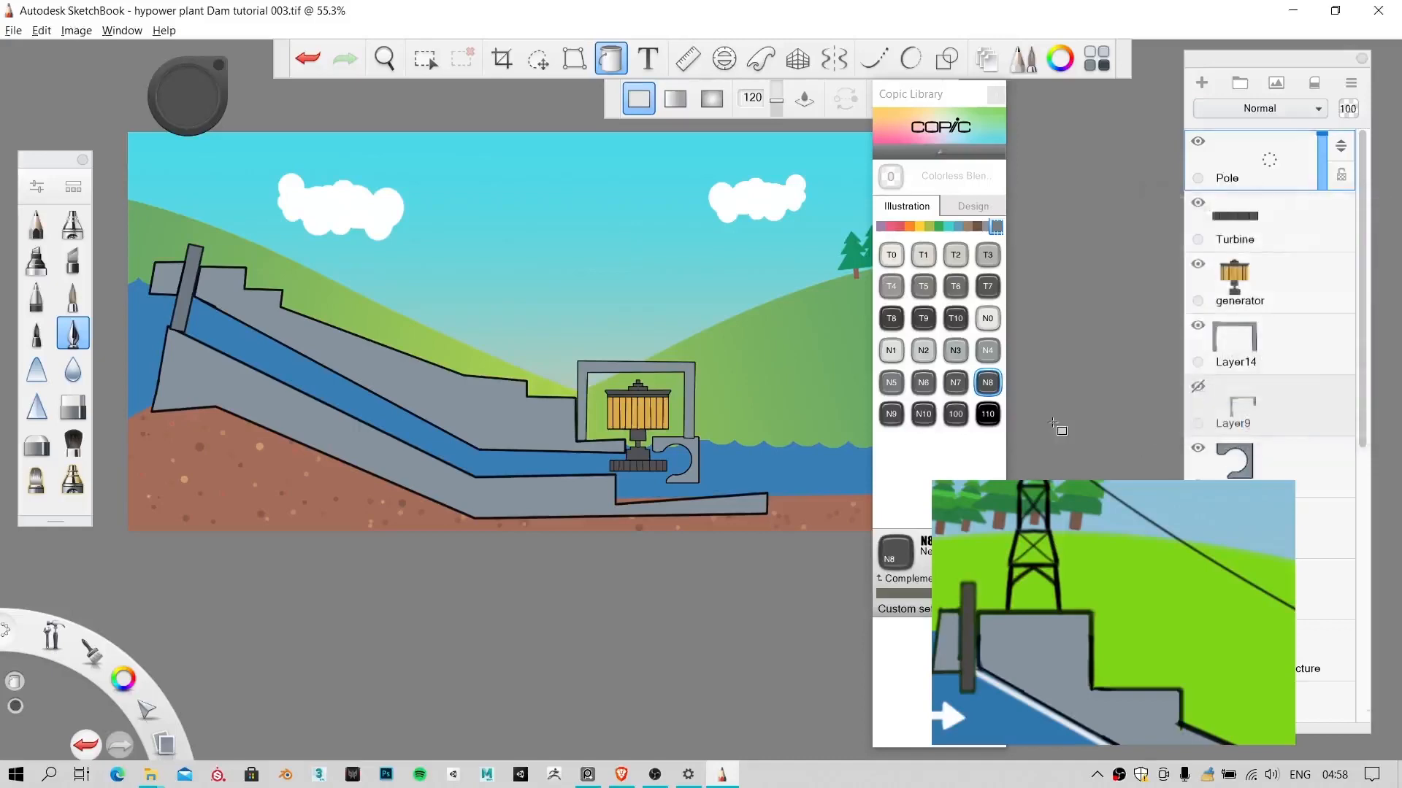
Step: Turn on symmetry with its vertical axis over the lowest dam step beside the generator housing, and close the Copic Library
key("space")
left_click_drag(288, 350, 398, 319)
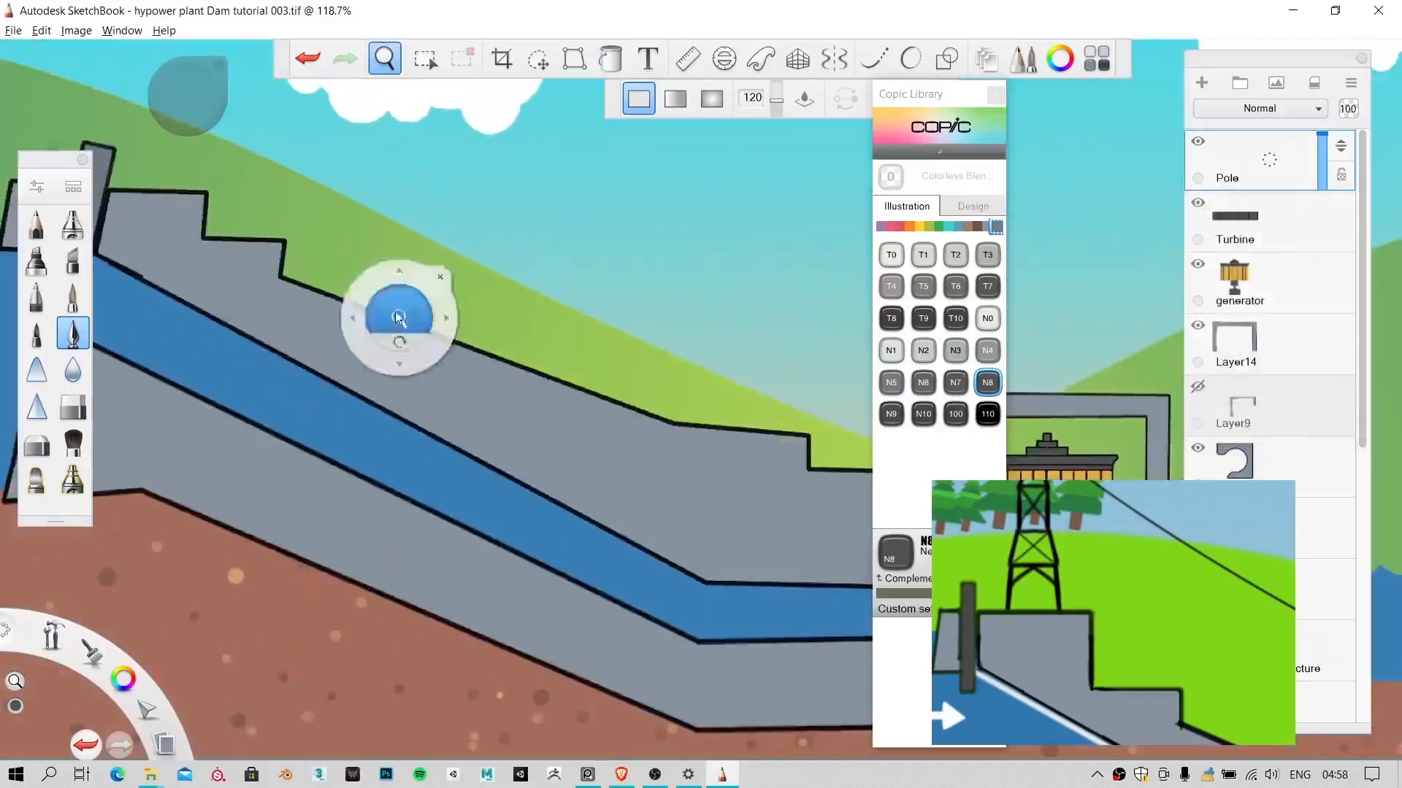
left_click_drag(561, 411, 304, 475)
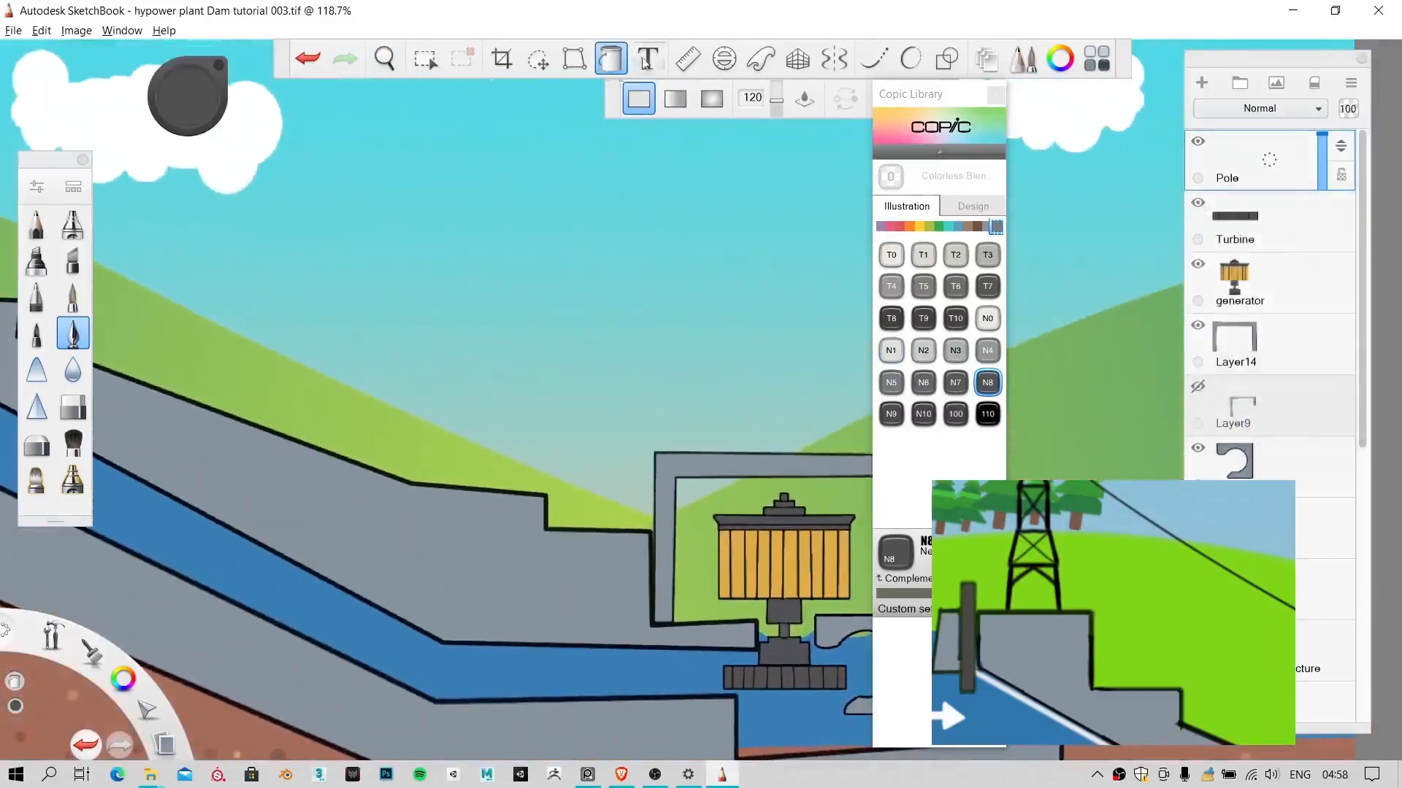
left_click(834, 58)
key("space")
left_click_drag(493, 276, 422, 417)
left_click_drag(745, 338, 530, 368)
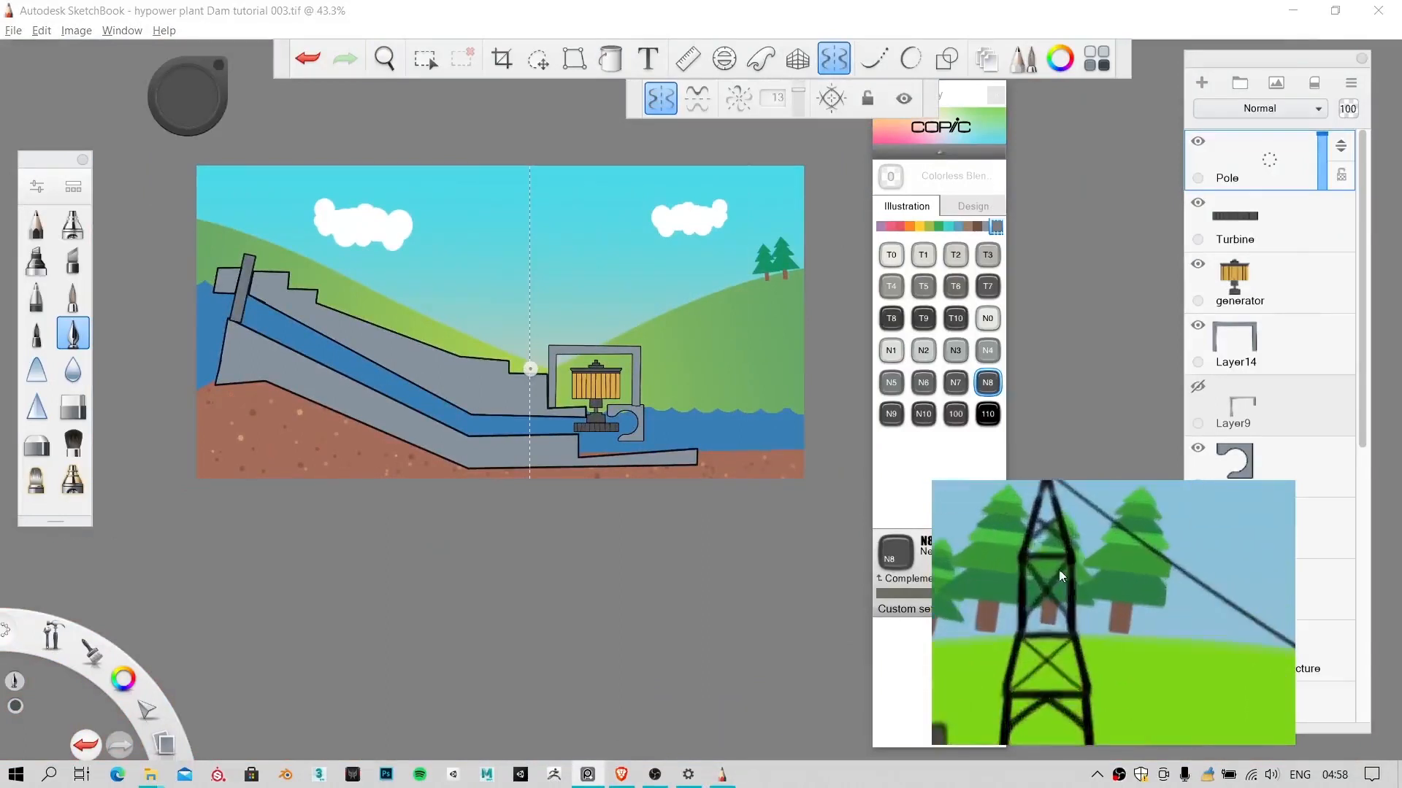
scroll(513, 401, "up", 1)
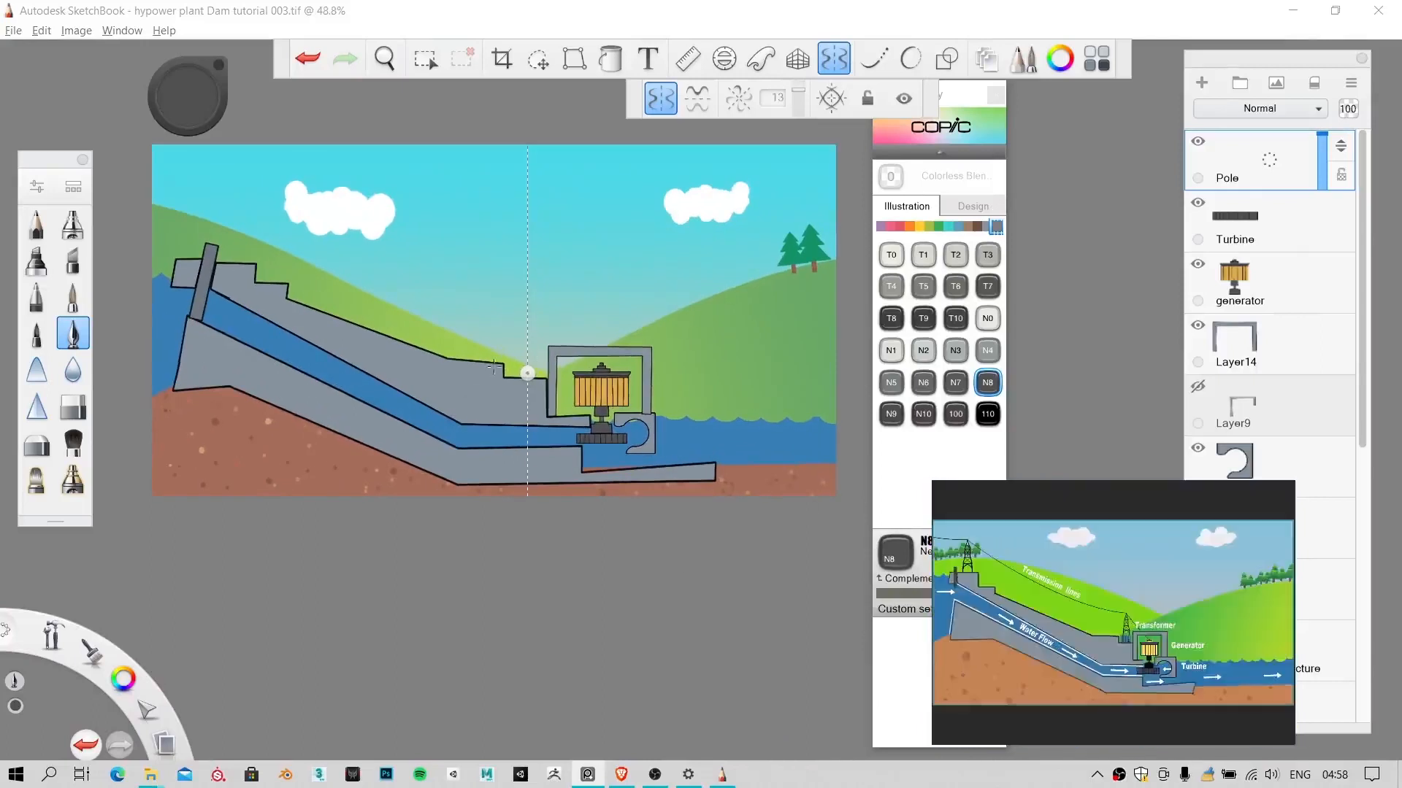
left_click(506, 347)
key("space")
left_click_drag(562, 365, 713, 210)
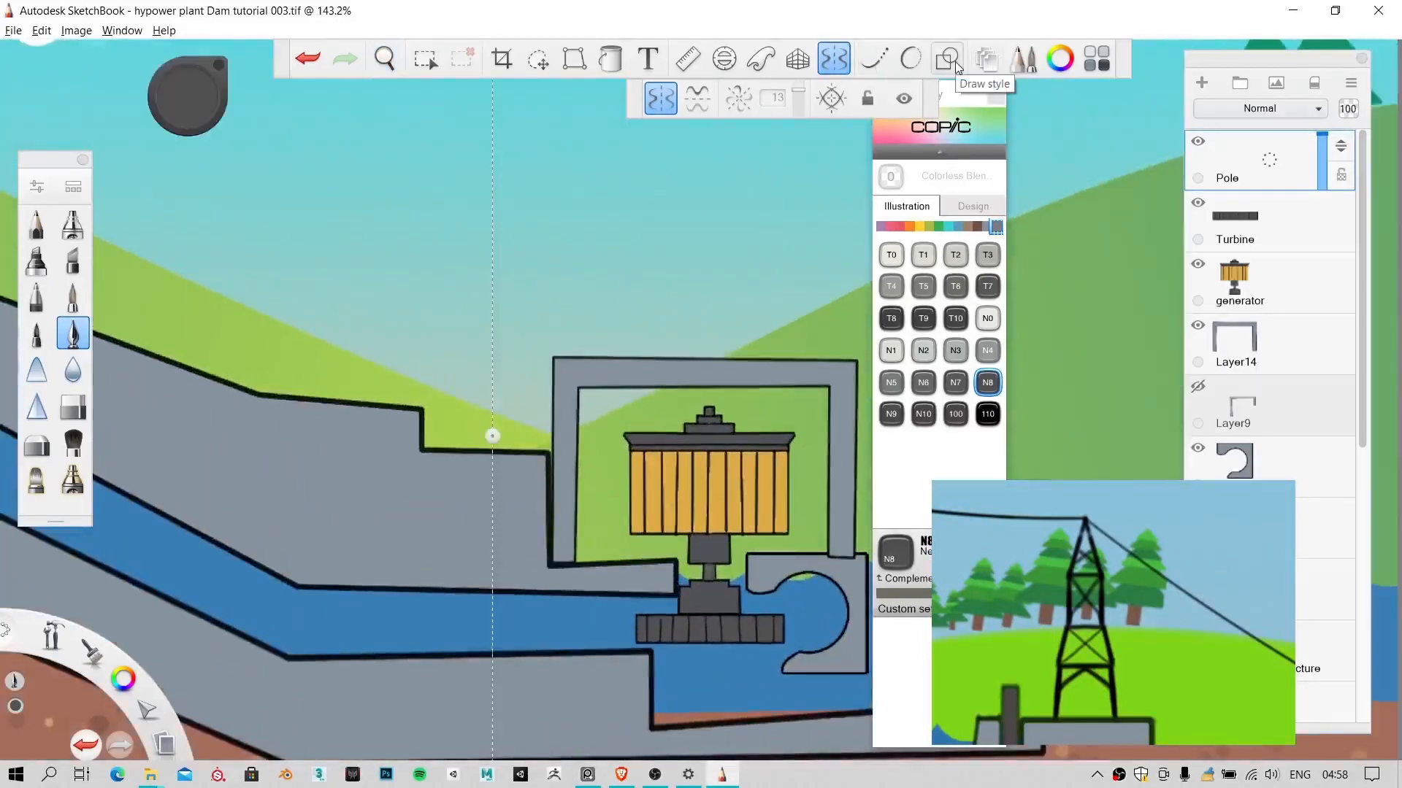
left_click(997, 99)
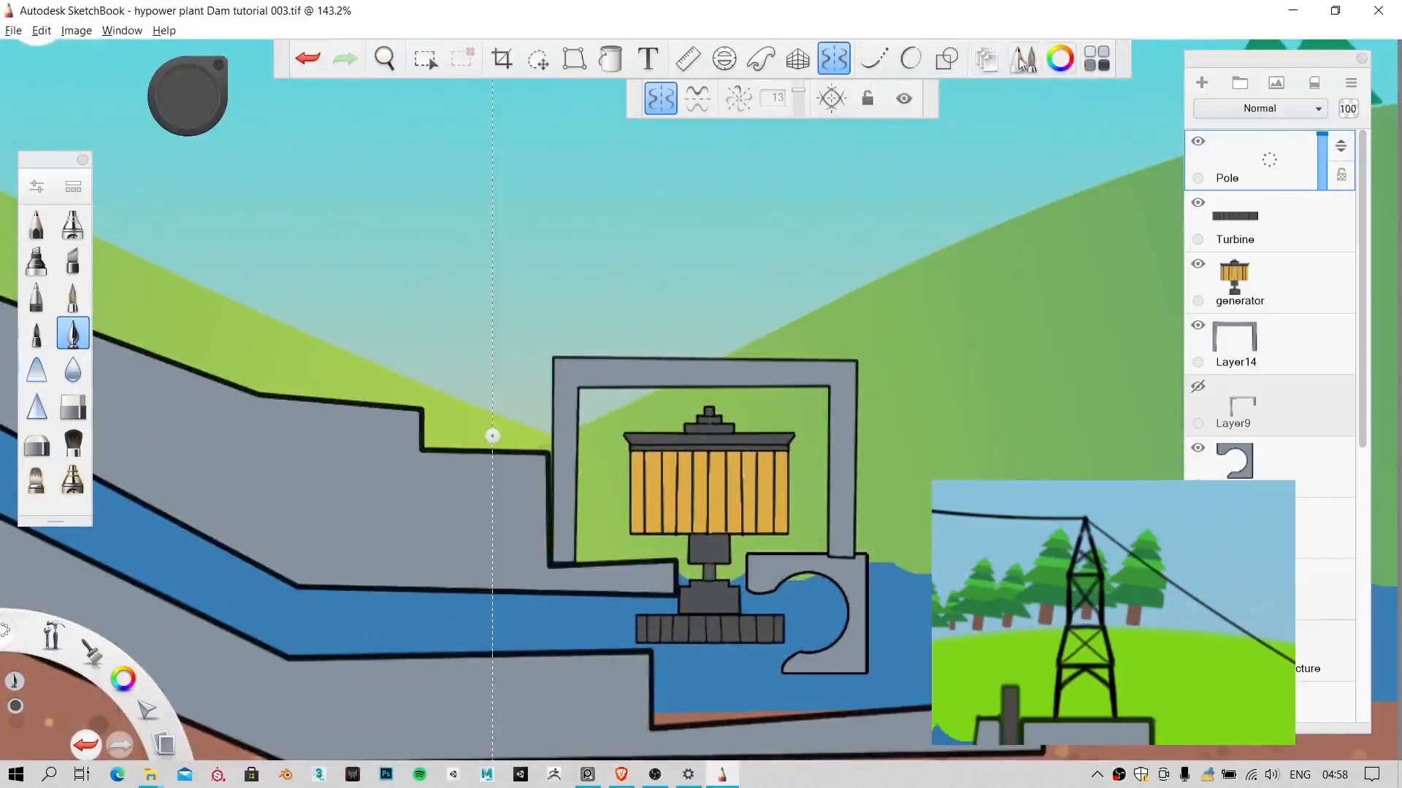
Step: Try a mirrored trapezoid for the pole's base on the lowest dam step with the polyline draw style, and undo it
left_click(946, 60)
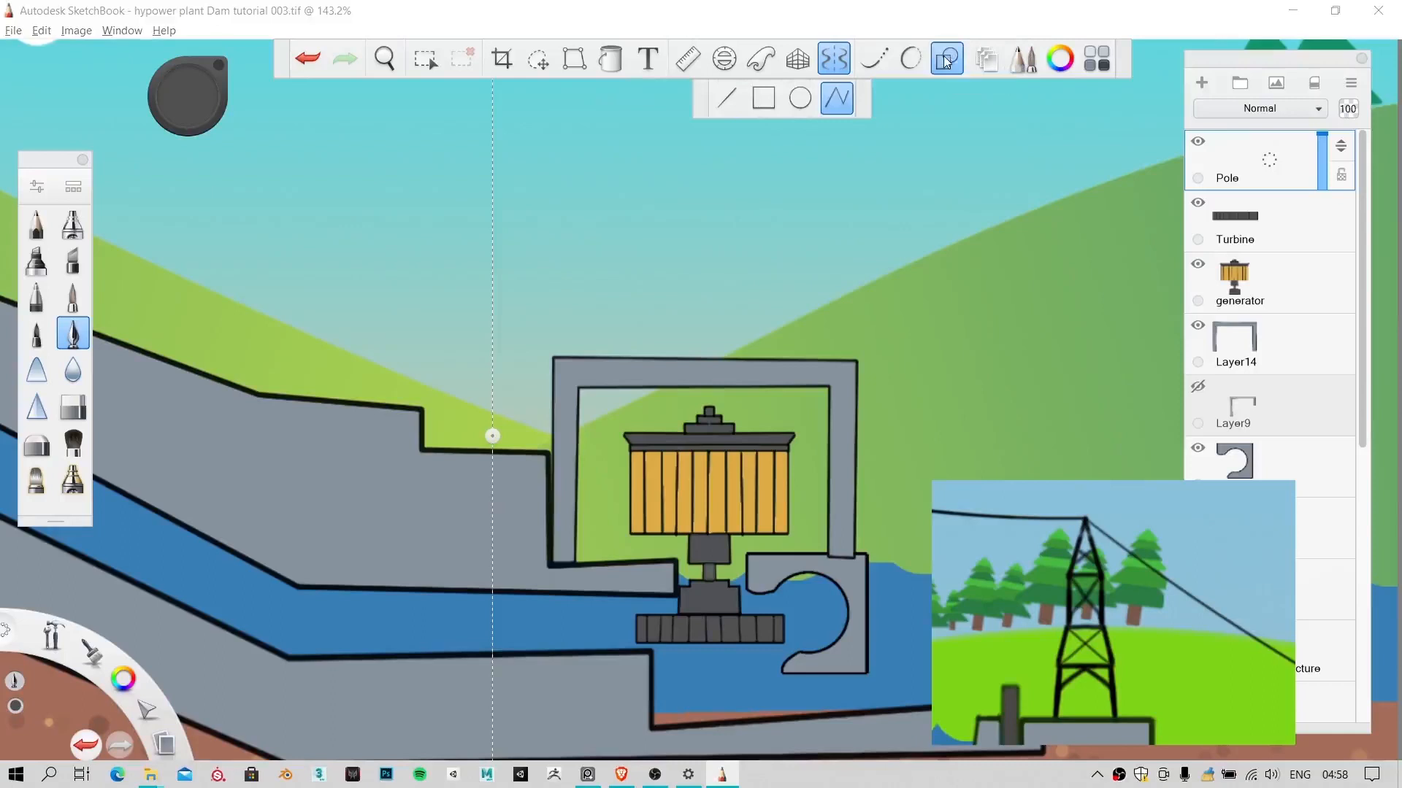
key("space")
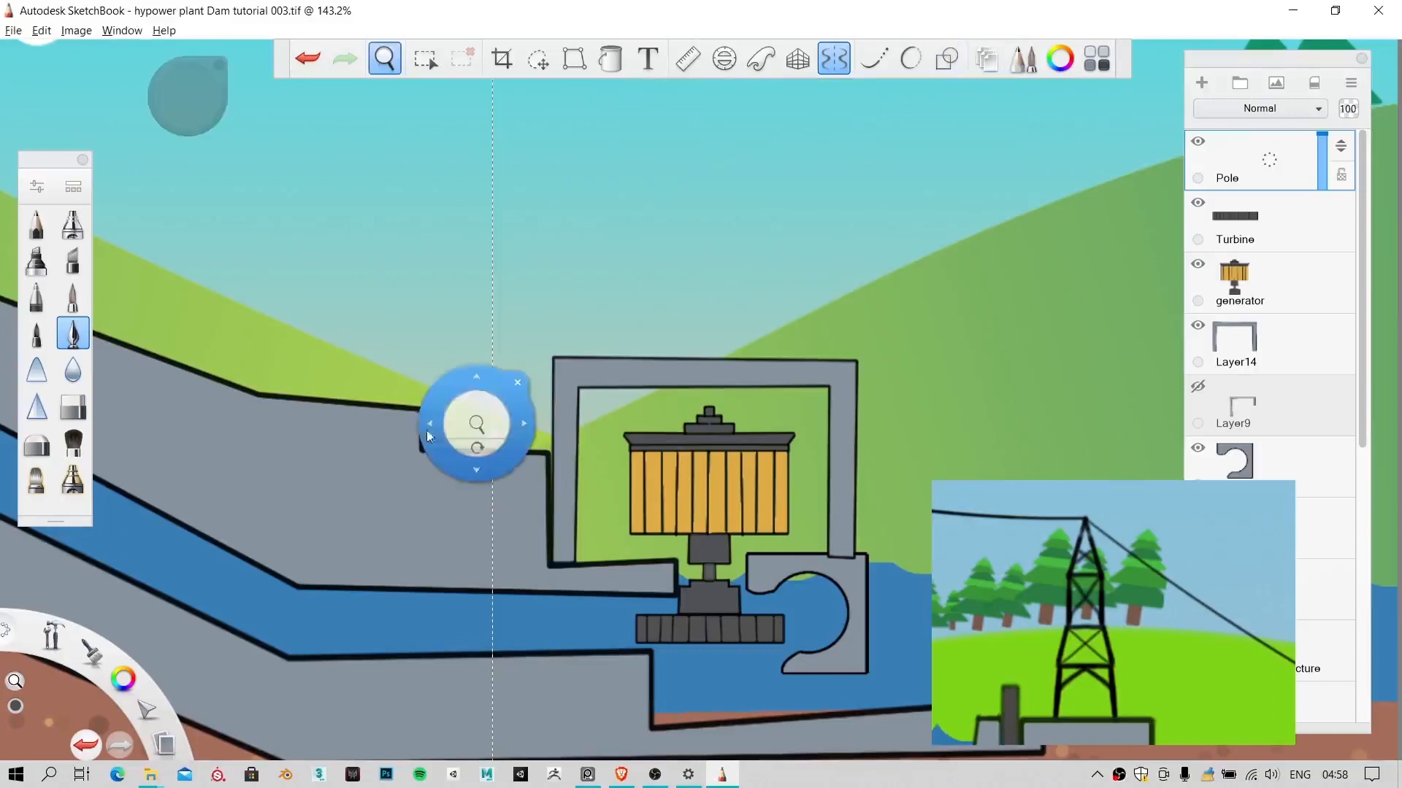
left_click_drag(468, 387, 543, 442)
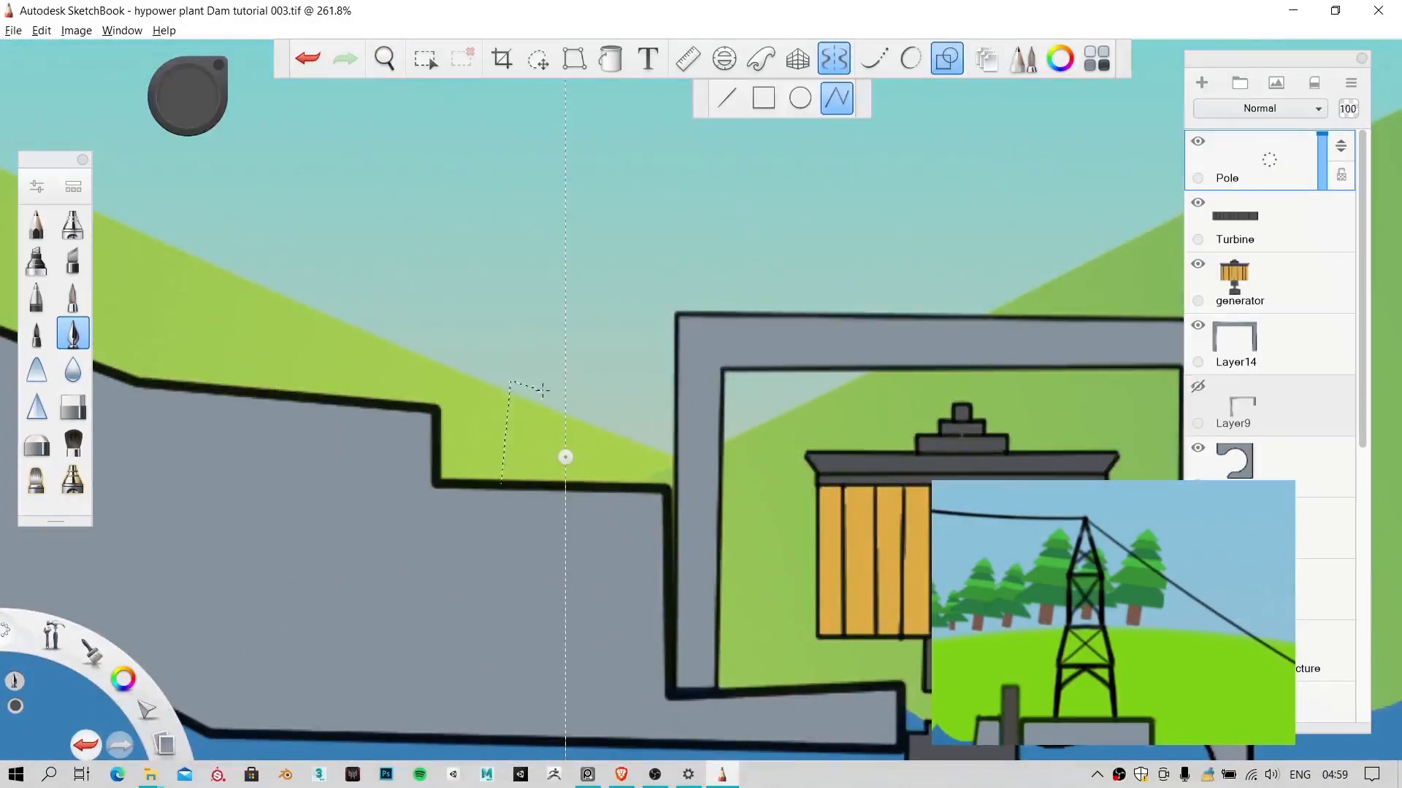
double_click(564, 380)
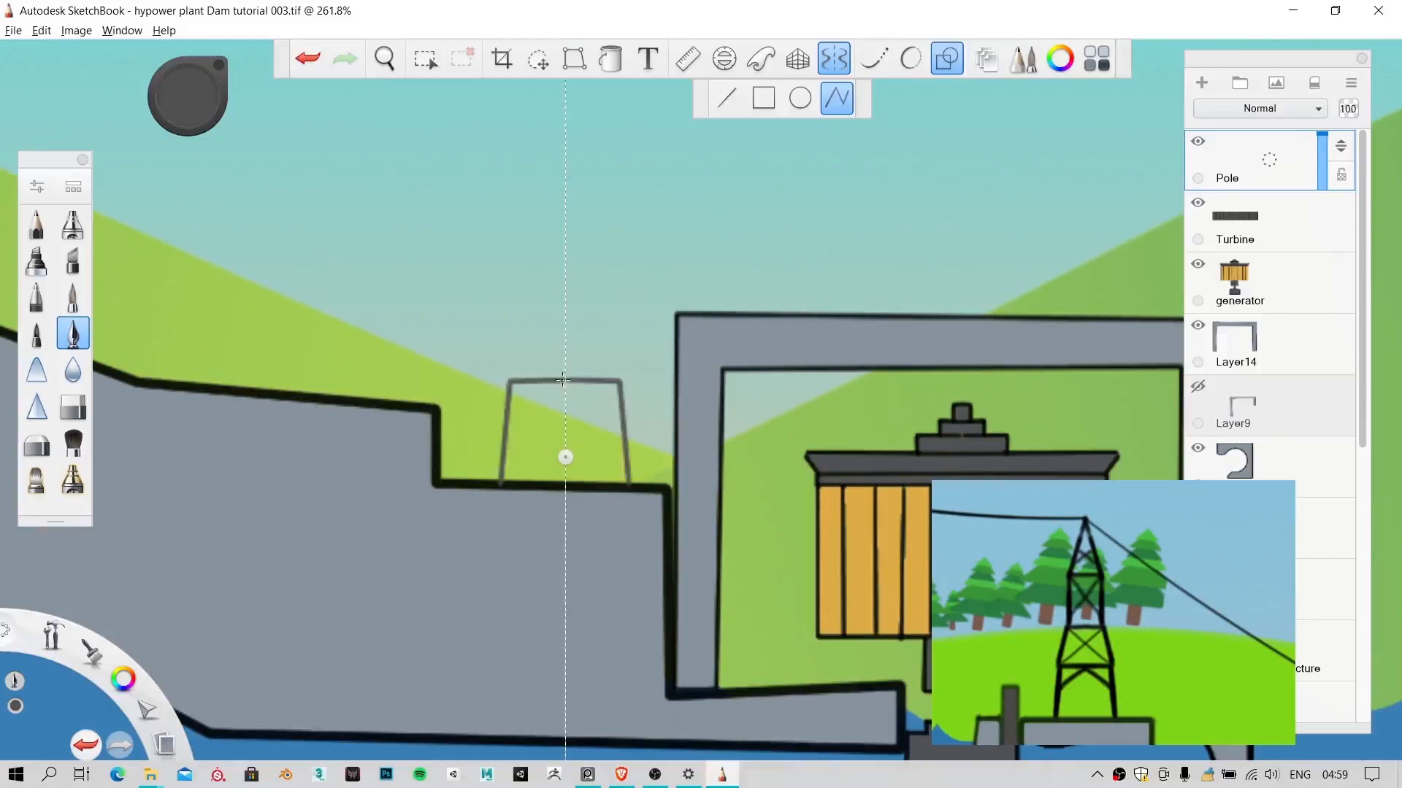
key("ctrl+z")
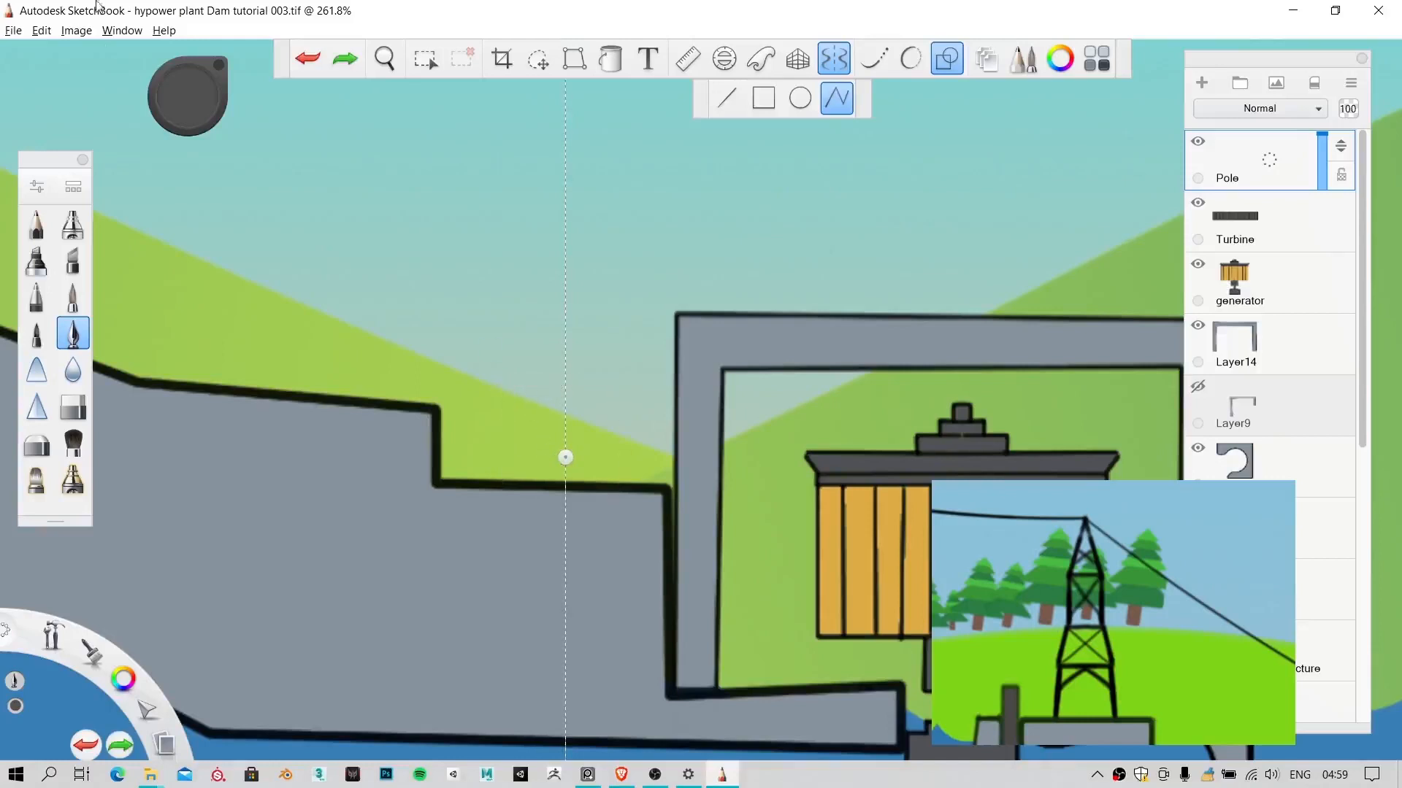
Step: Pick a near-black purple and the straight-line draw style, try the pole's mirrored base legs on the dam step, and undo them
left_click(196, 96)
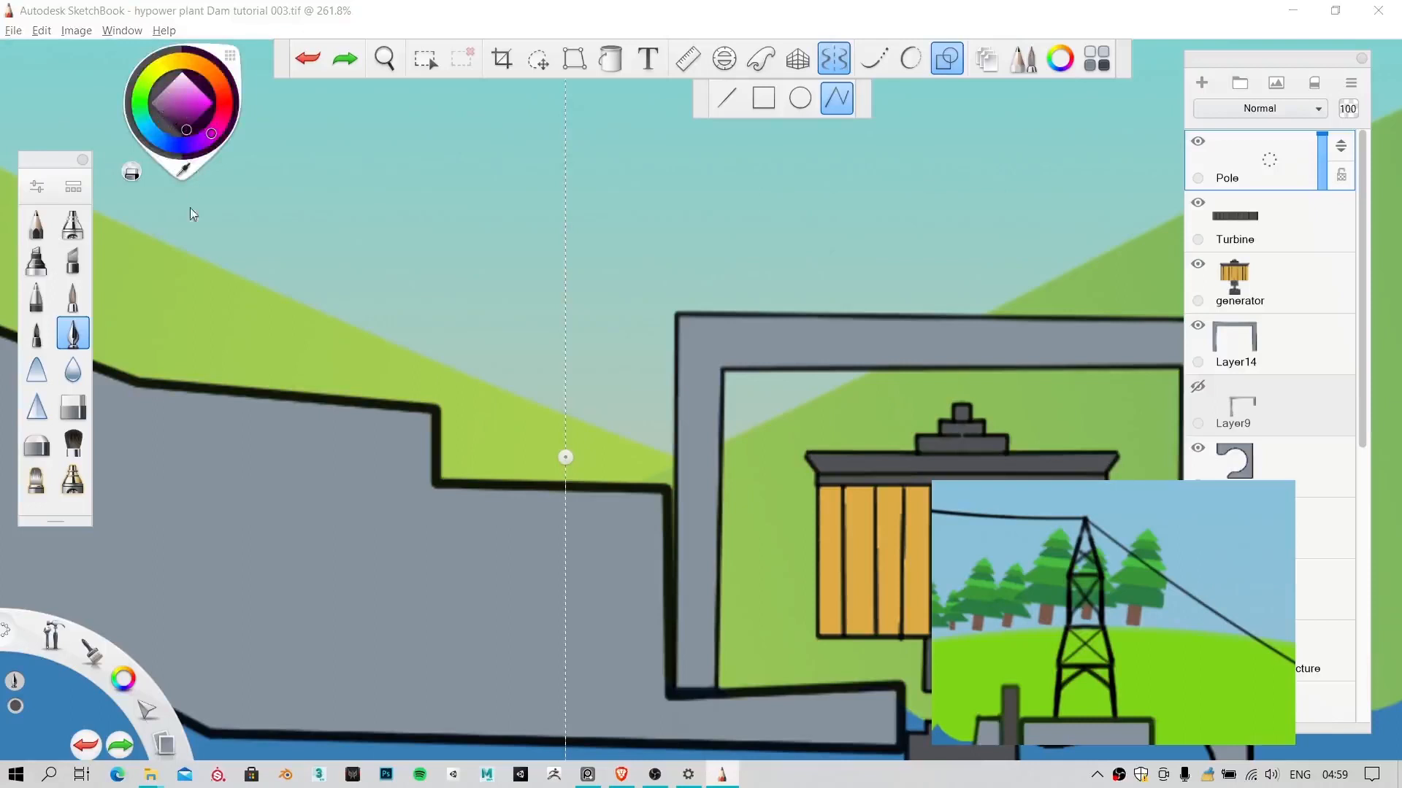
left_click(728, 99)
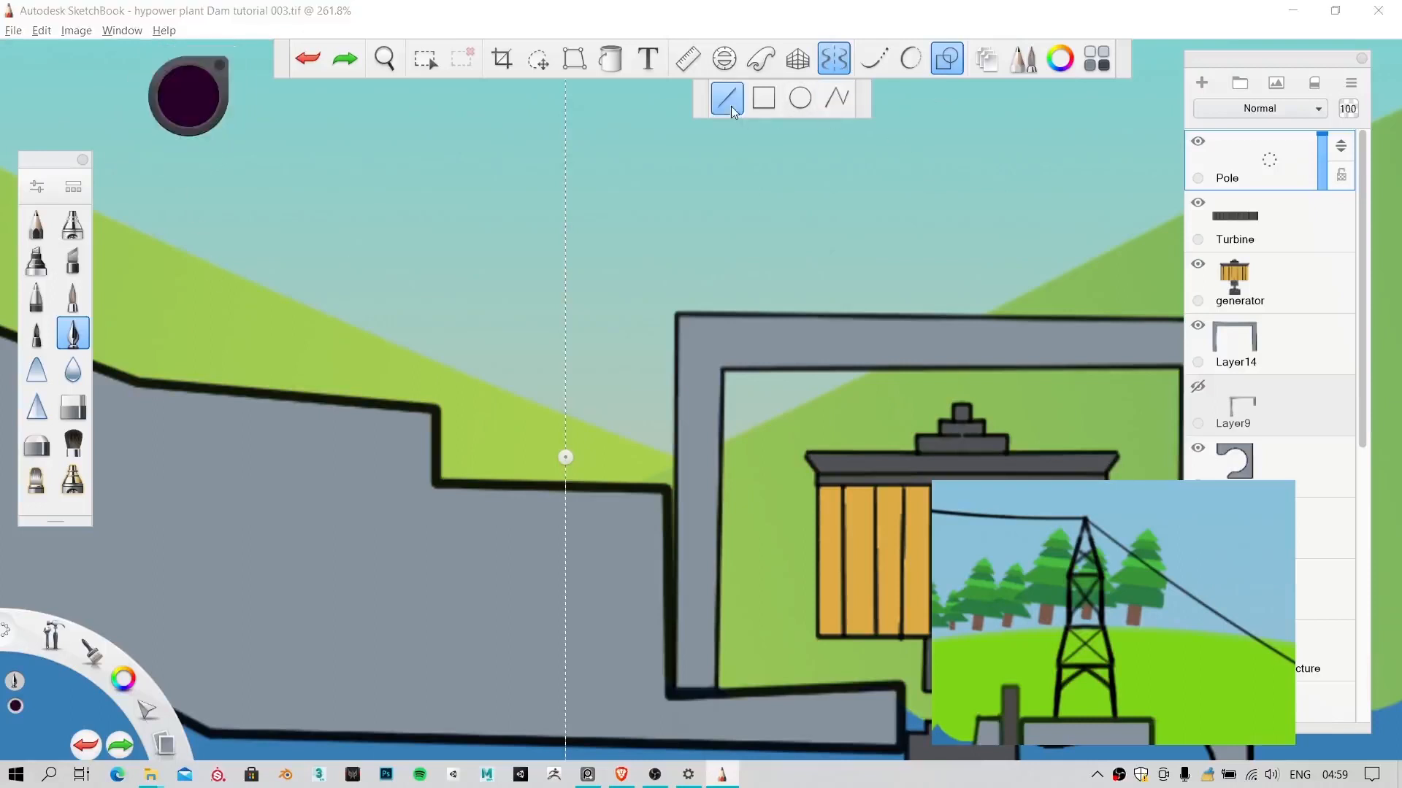
key("space")
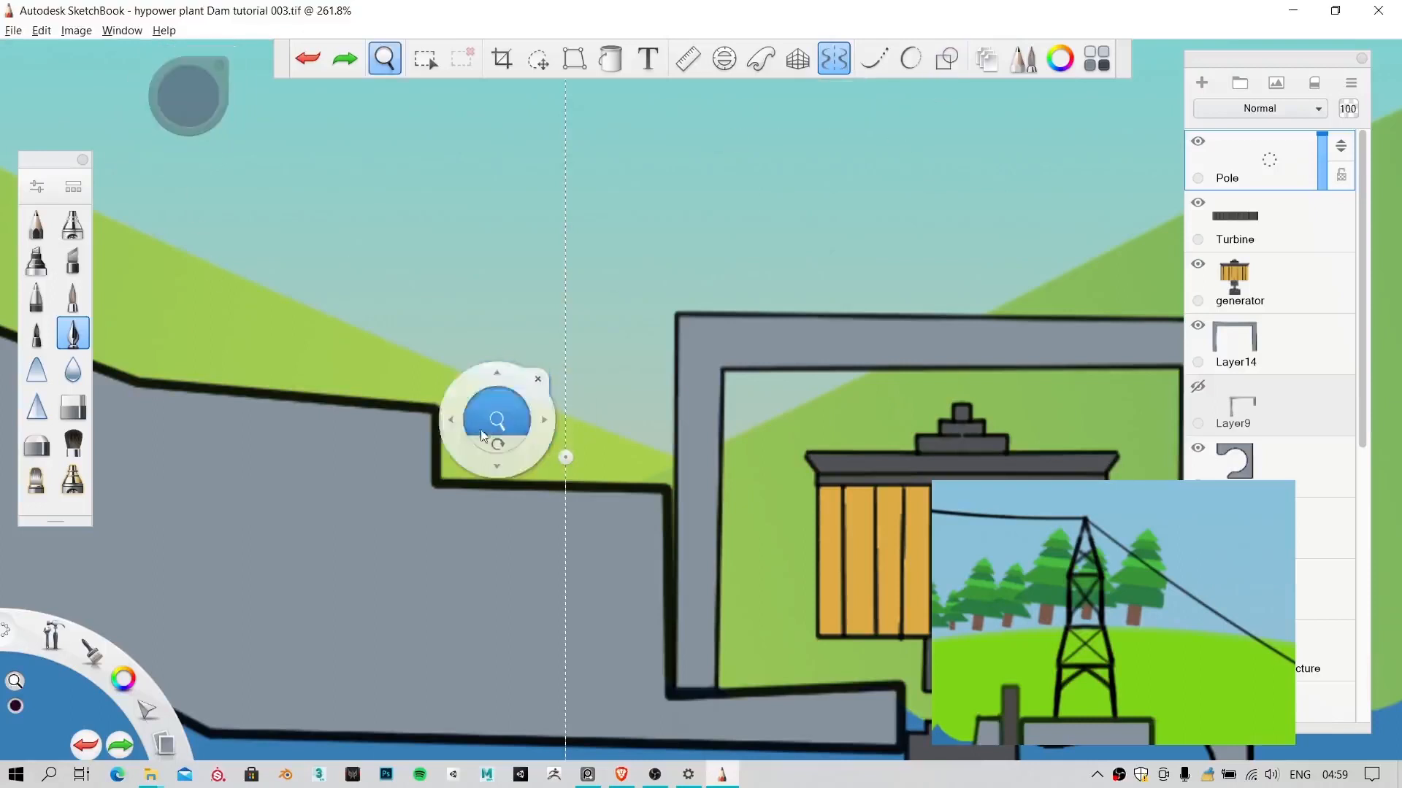
left_click_drag(490, 431, 543, 482)
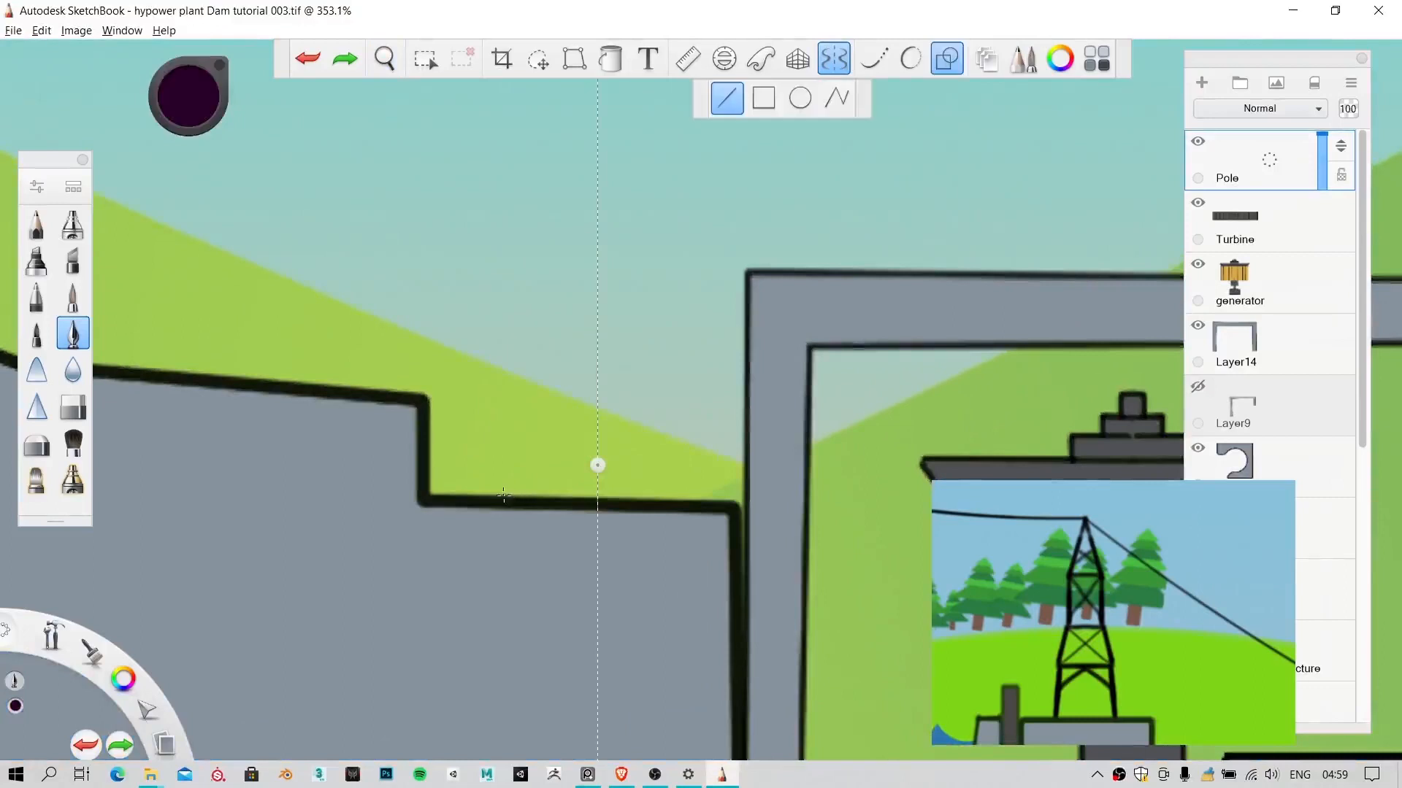
left_click(507, 497)
left_click_drag(514, 454, 511, 394)
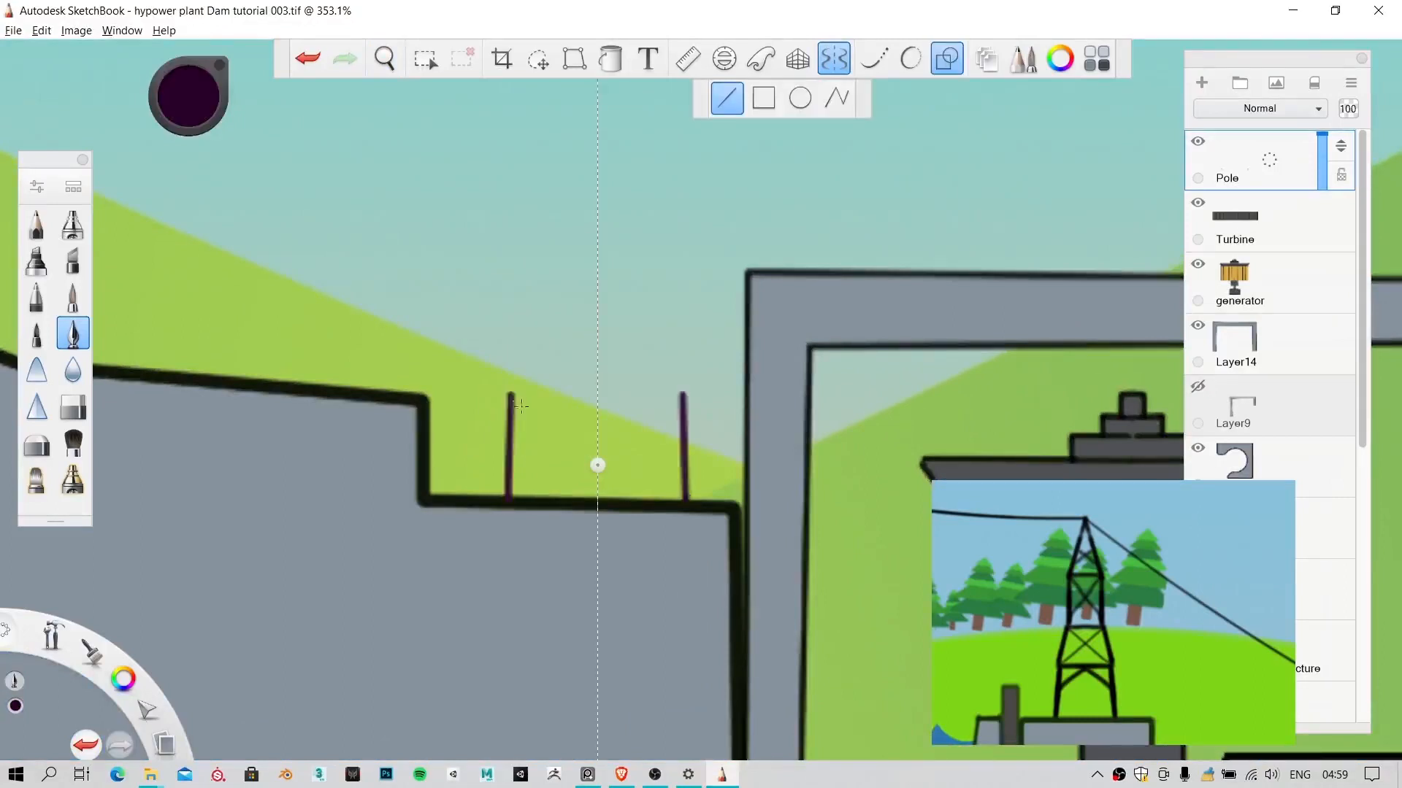
key("ctrl+z")
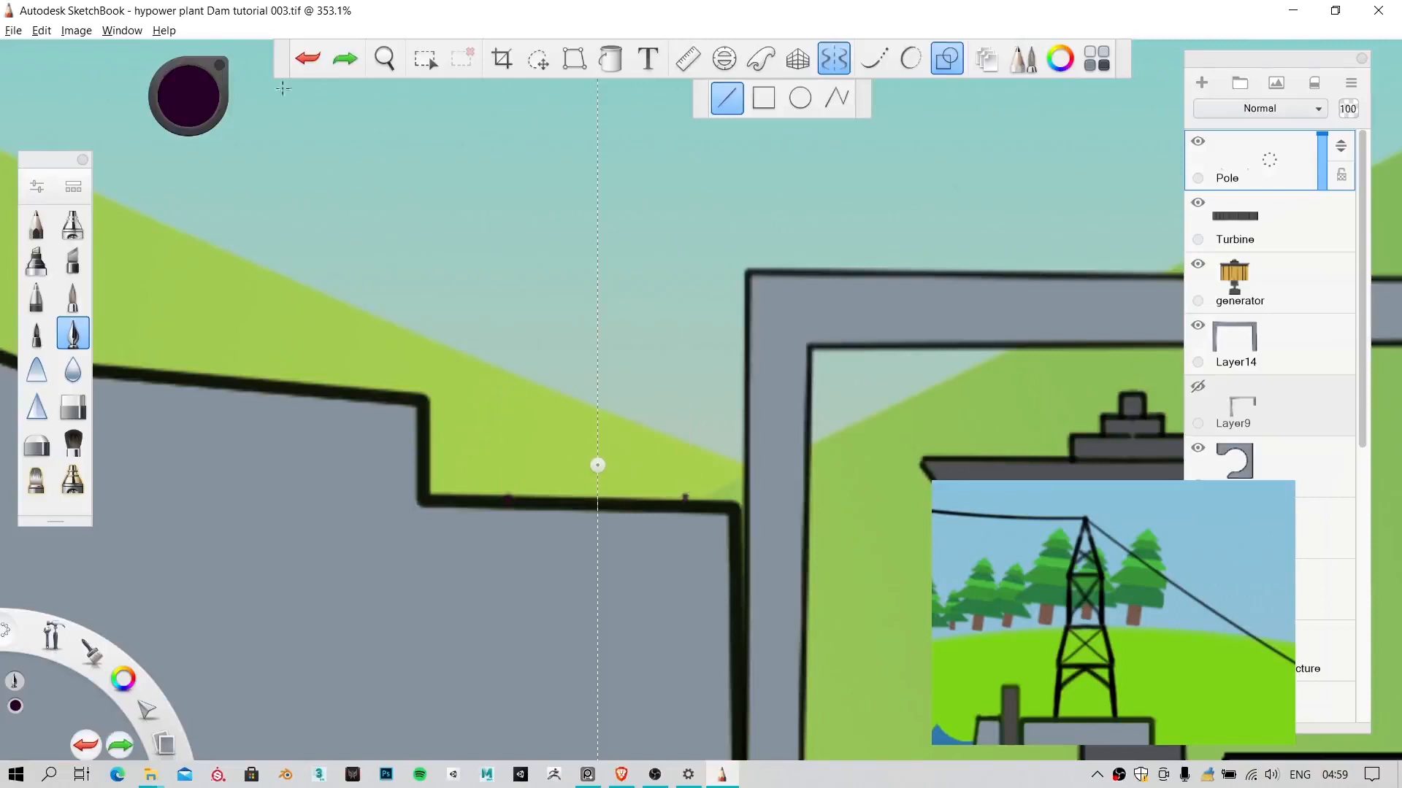
Step: Set the colour to black and draw the pole's mirrored vertical base legs on the dam step with a horizontal crossbar on top
left_click(194, 94)
left_click_drag(181, 127, 184, 144)
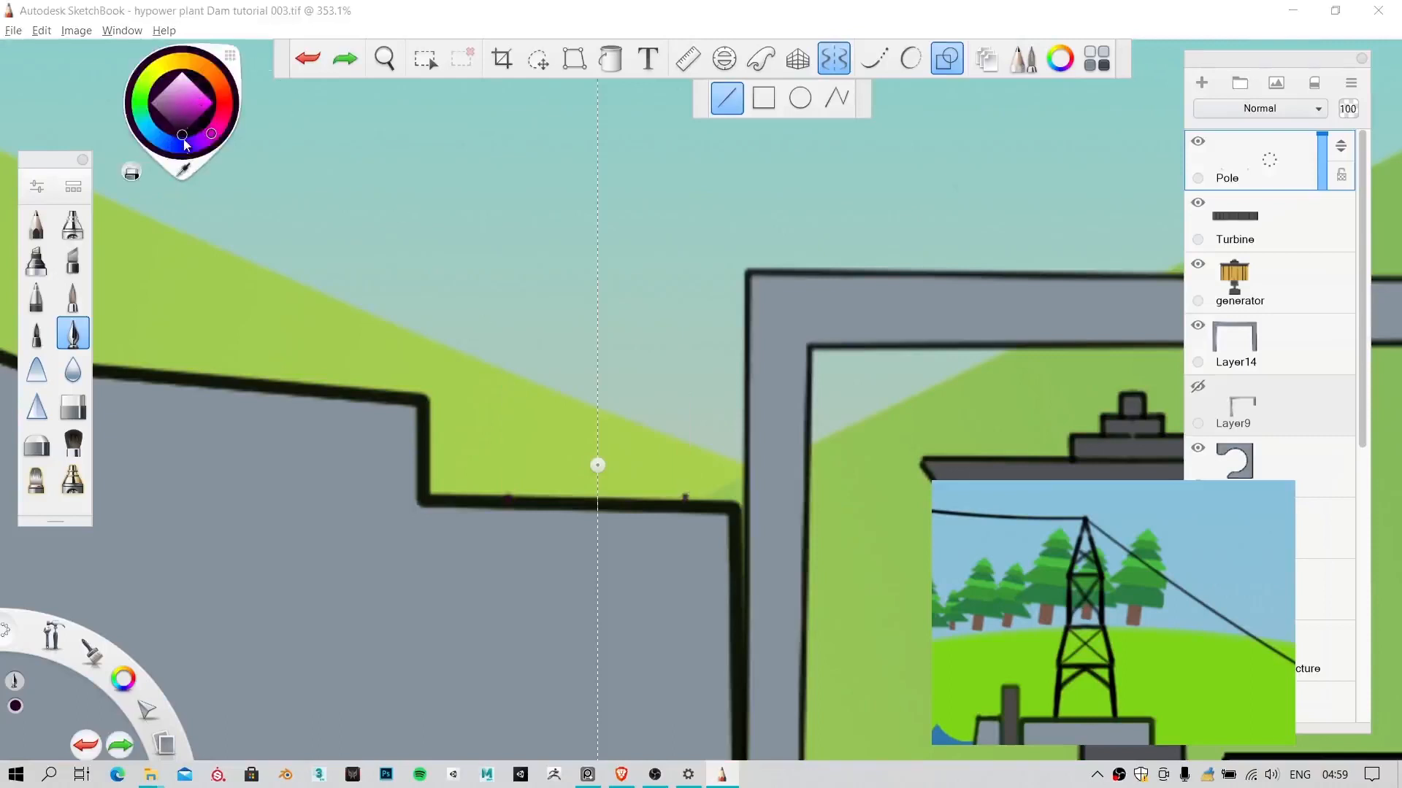
left_click_drag(177, 197, 179, 204)
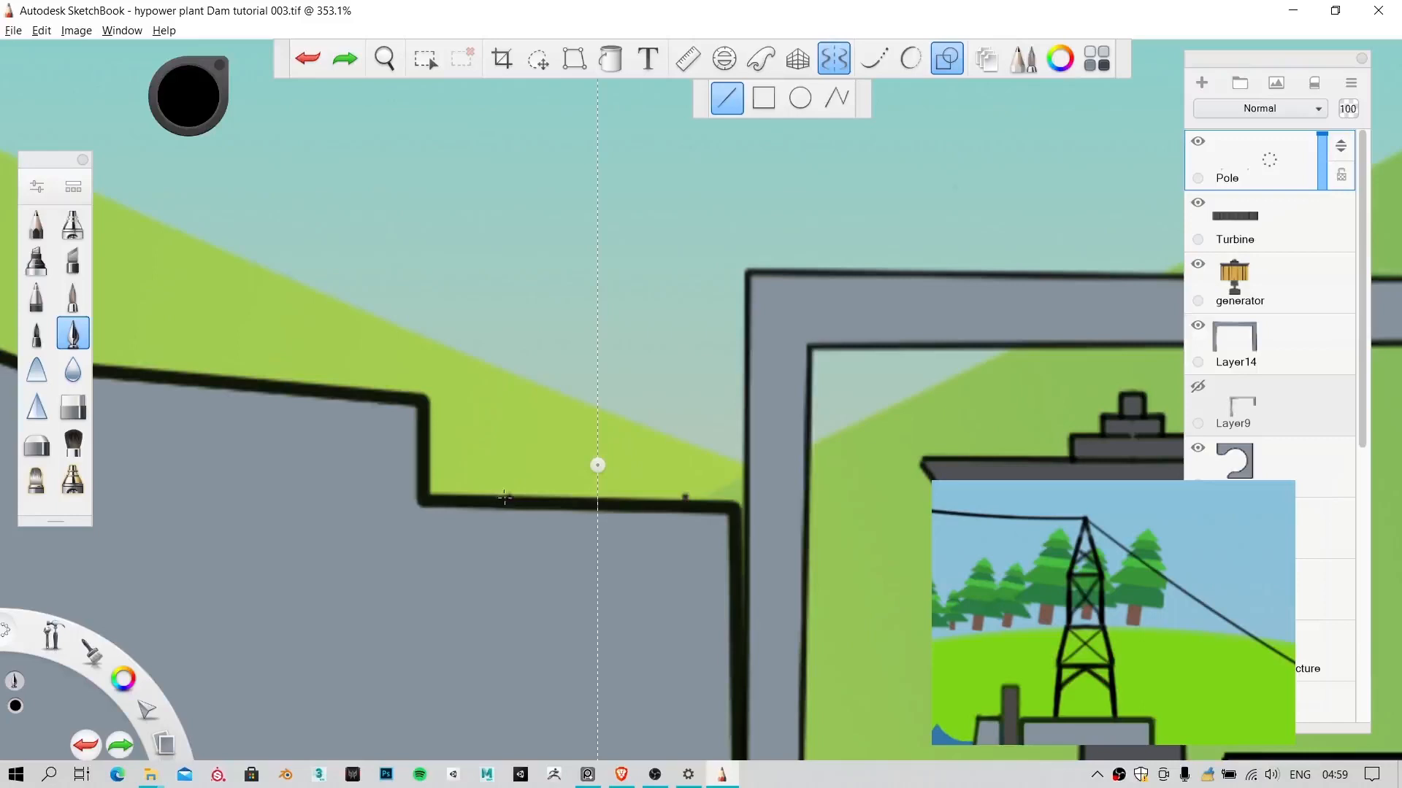
left_click_drag(509, 407, 506, 412)
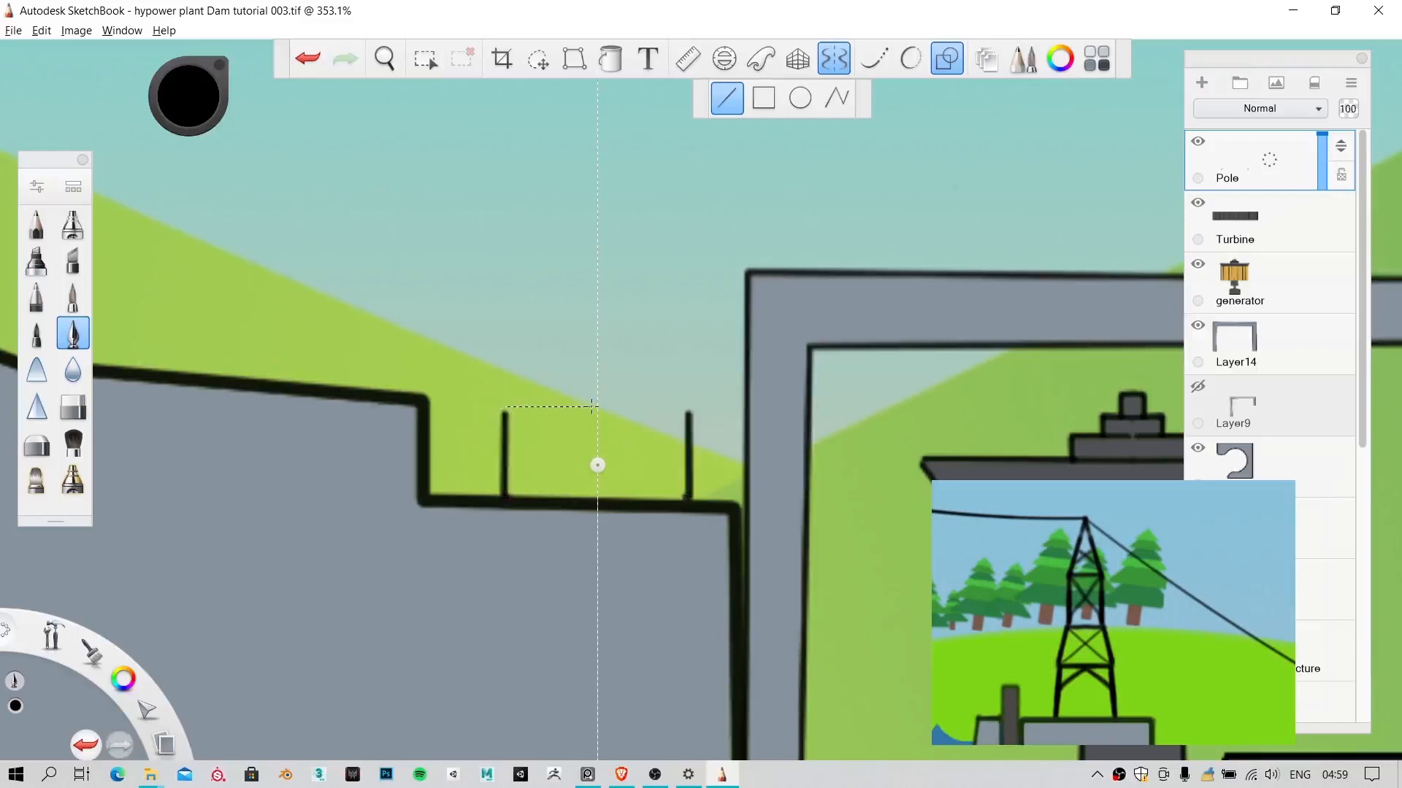
left_click_drag(596, 406, 597, 407)
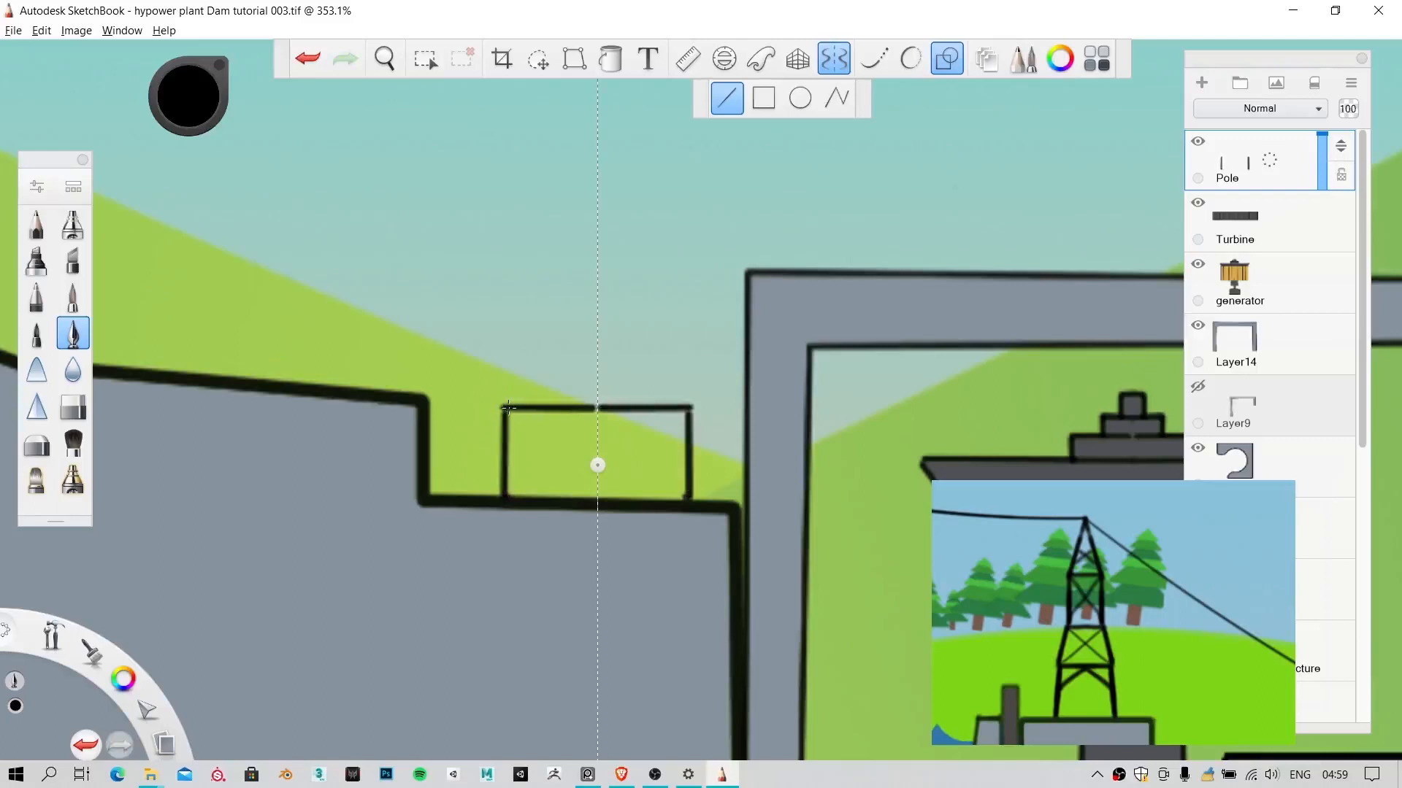
Step: Draw two more mirrored, inward-tapering tiers with crossbars above the pole's base
left_click_drag(531, 365, 598, 317)
key("space")
left_click_drag(649, 424, 640, 600)
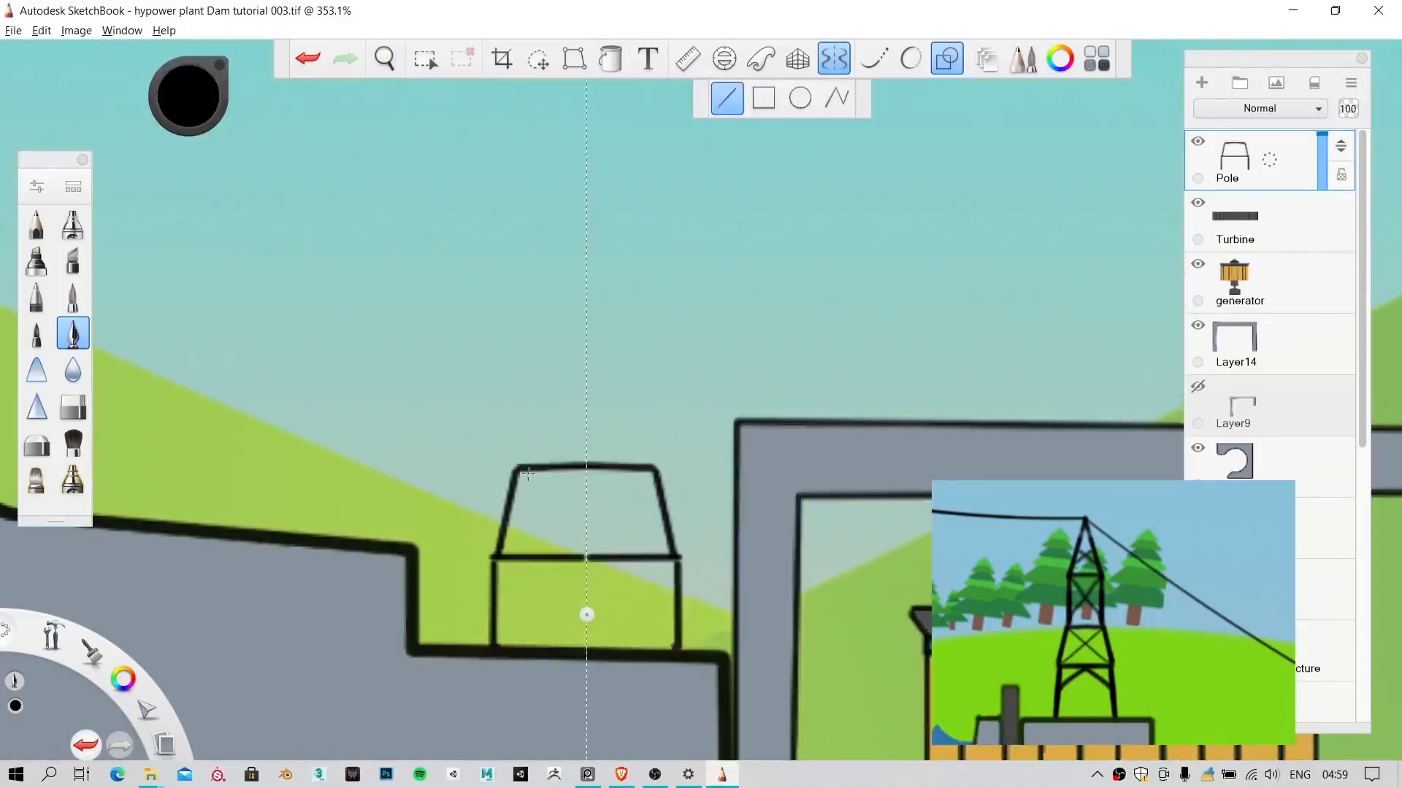
left_click_drag(533, 385, 586, 358)
key("ctrl+z")
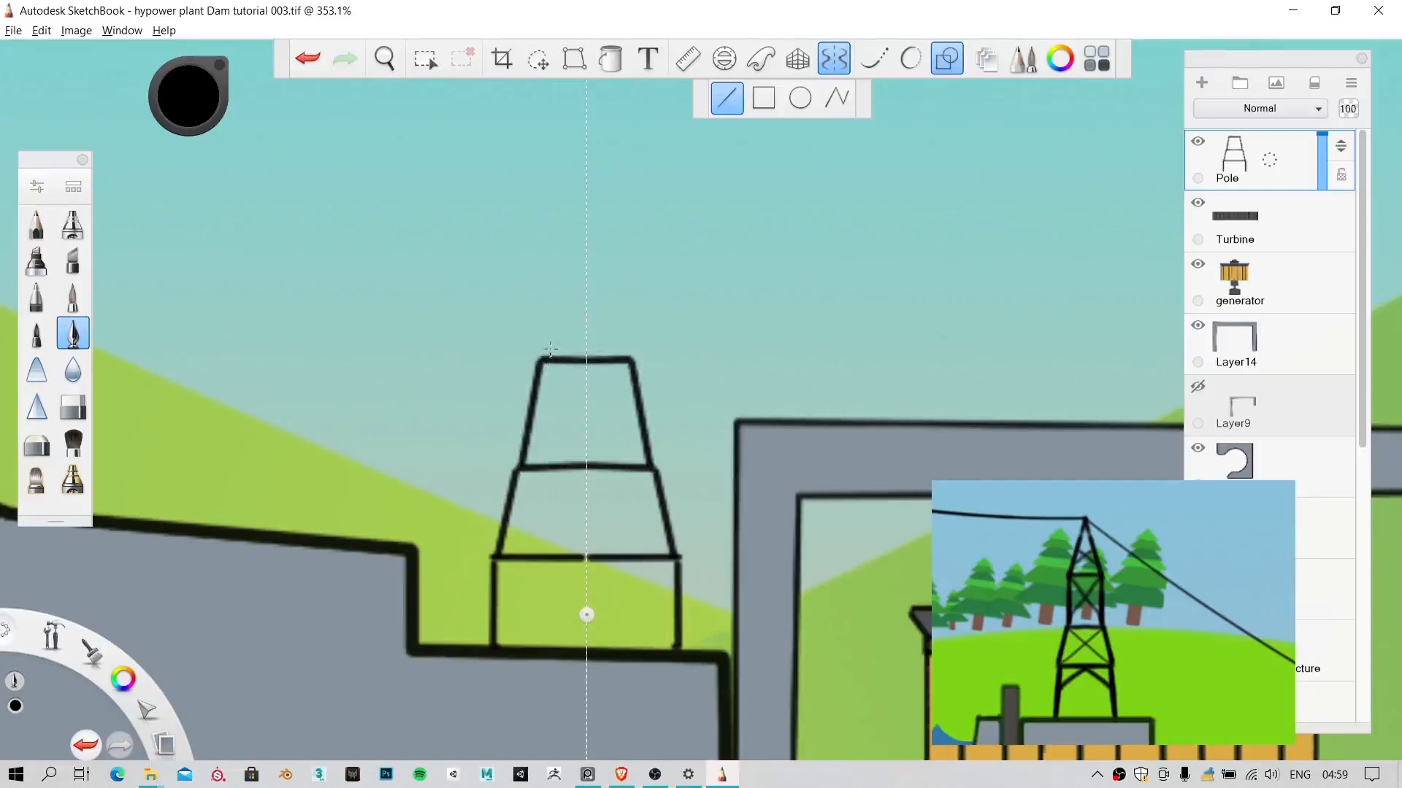
Step: Draw a straight-sided upper tier with a crossbar on the pole and close it with a pointed peak on the symmetry axis
left_click_drag(553, 321, 553, 322)
key("ctrl+z")
left_click_drag(544, 268, 588, 255)
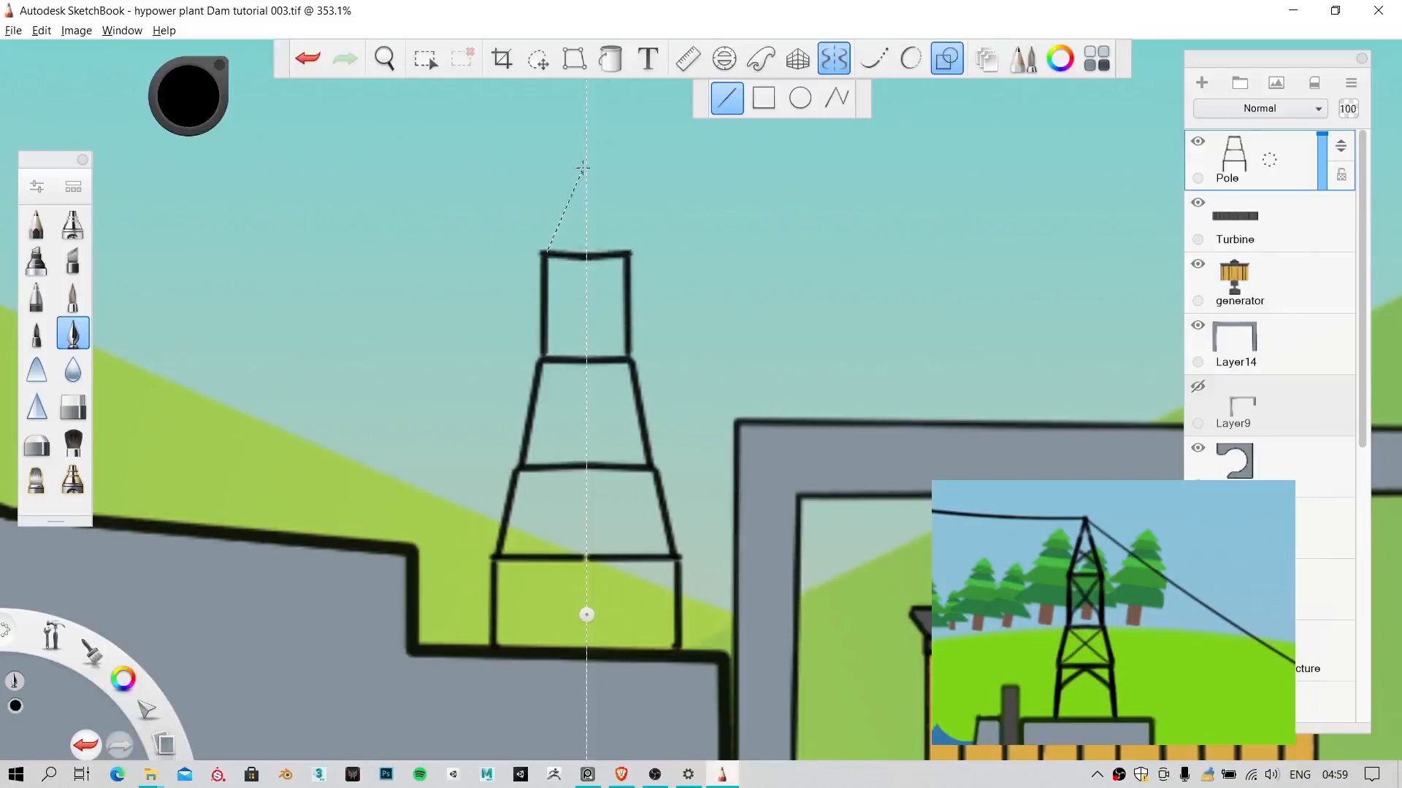
left_click_drag(581, 167, 585, 147)
key("space")
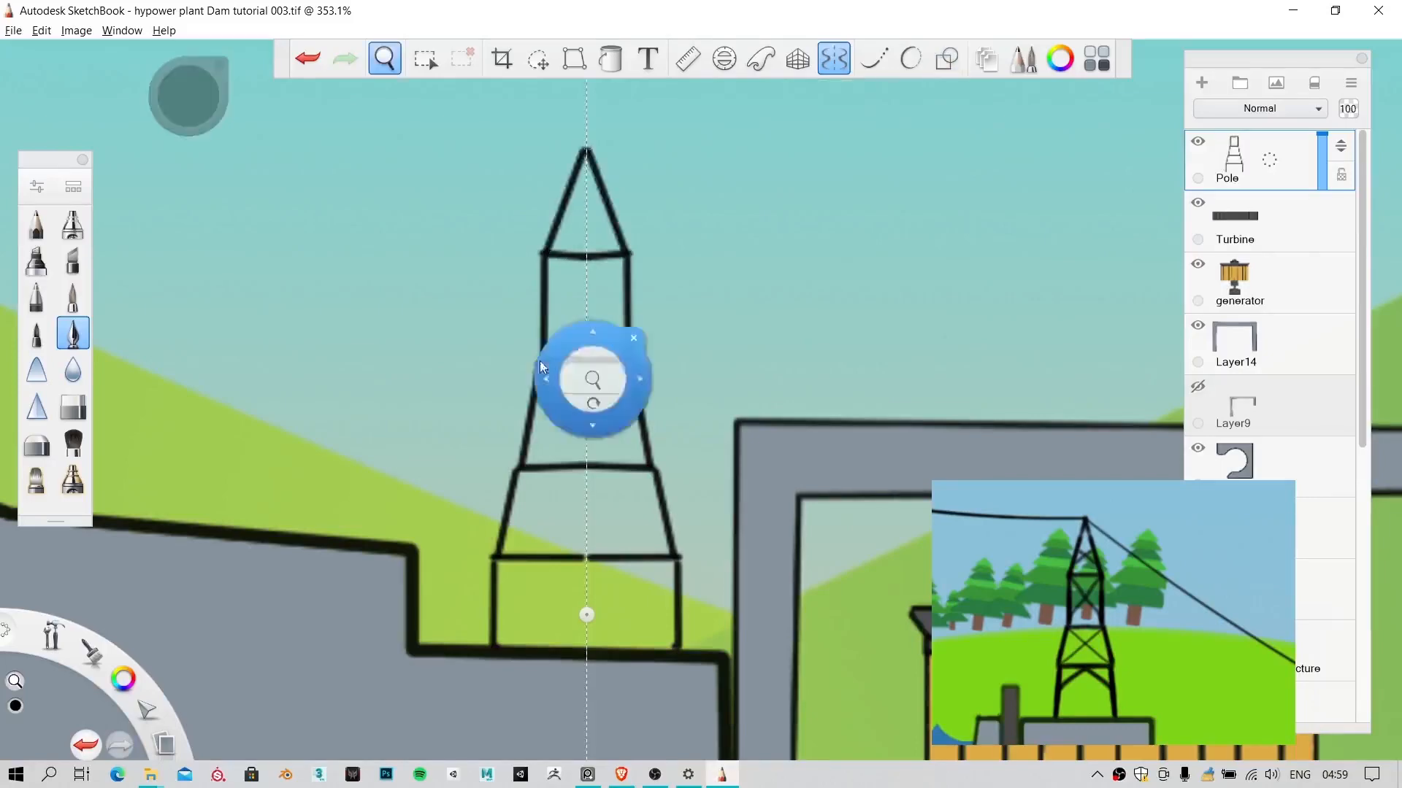
left_click_drag(574, 401, 610, 362)
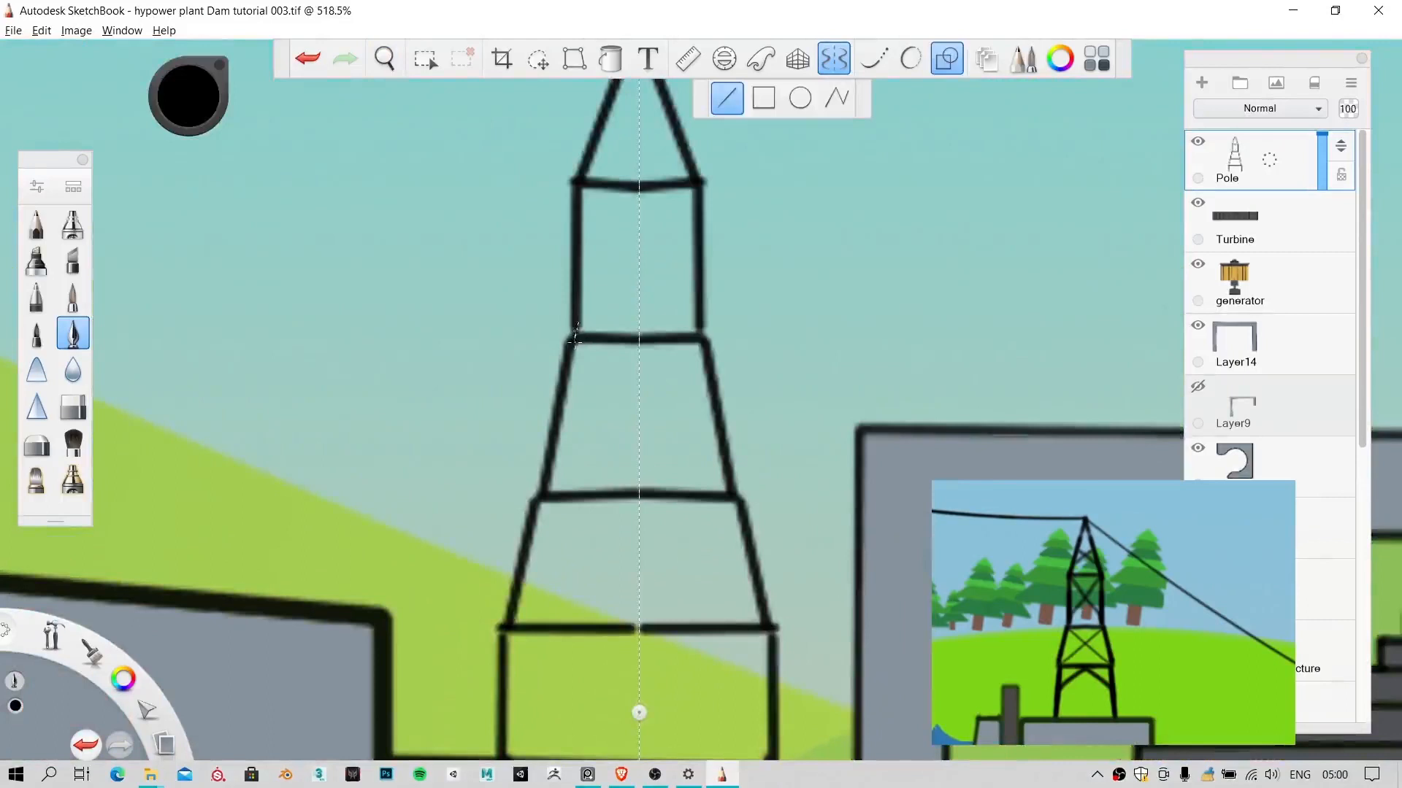
Step: Try a mirrored diagonal brace in the pole's straight-sided upper tier with a smaller brush size, and undo it
key("space")
key("space")
key("space")
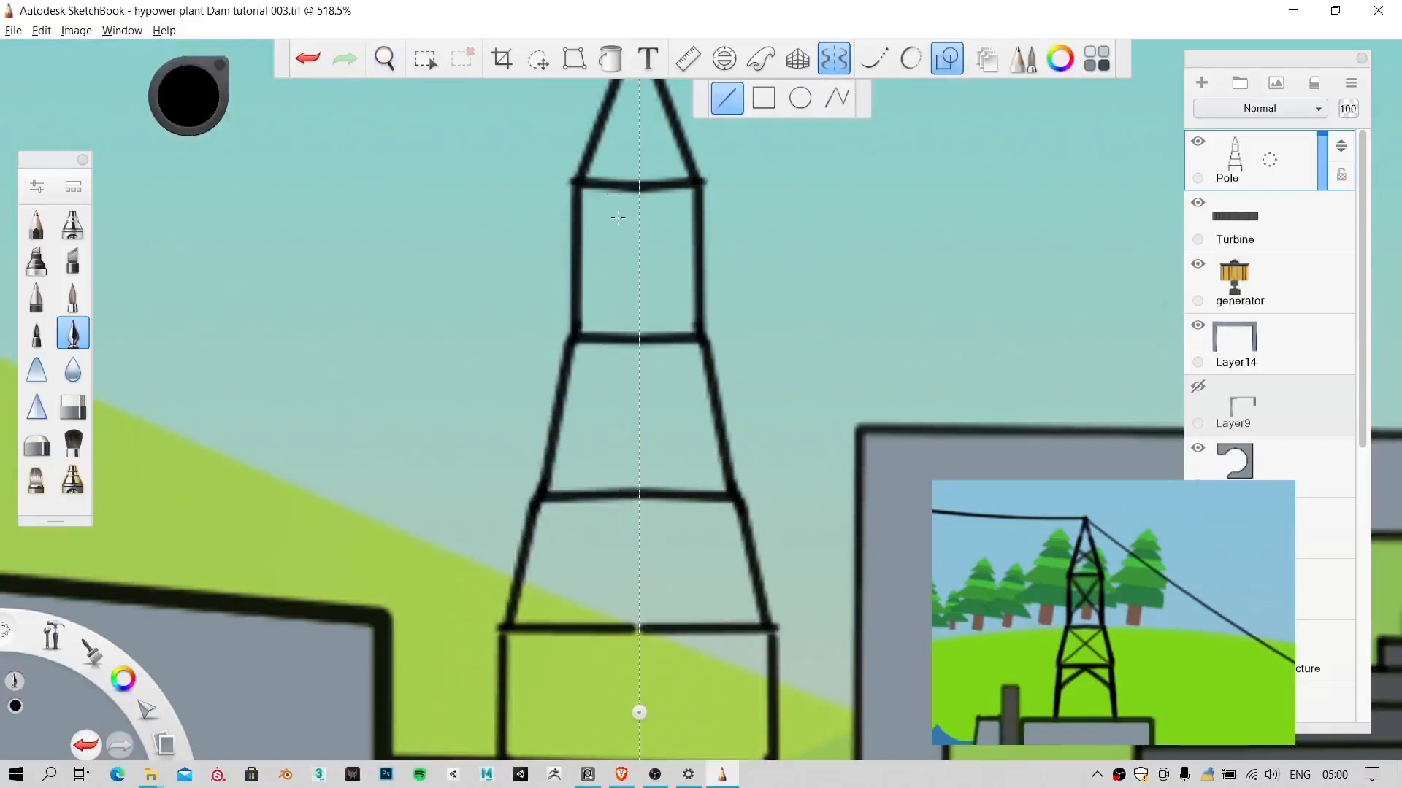
key("bracketleft")
left_click_drag(575, 233, 627, 188)
key("ctrl+z")
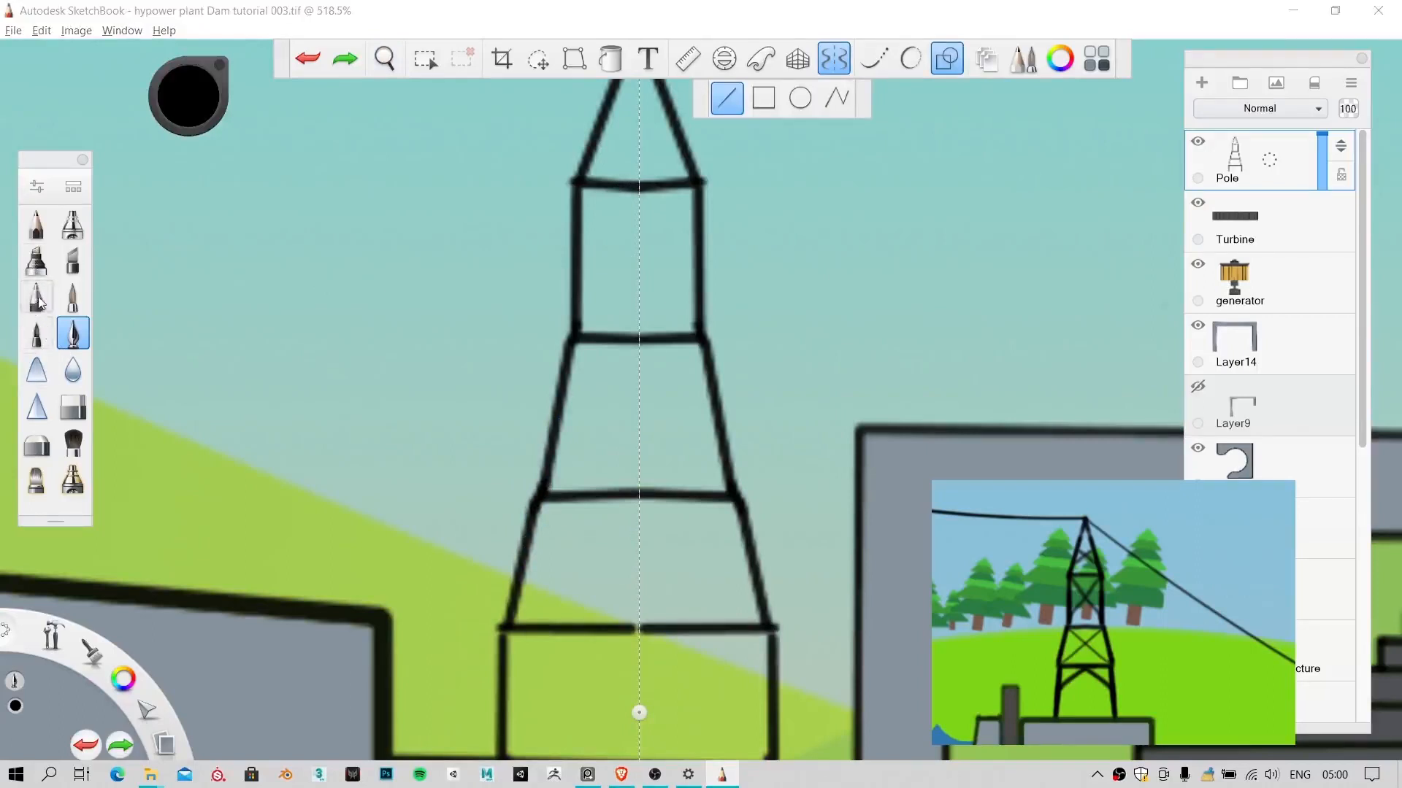
Step: Switch to a different pen brush, try mirrored diagonal braces in the pole's upper tier, including at size 0.7, and undo them
left_click(36, 299)
left_click_drag(587, 242, 639, 179)
key("ctrl+z")
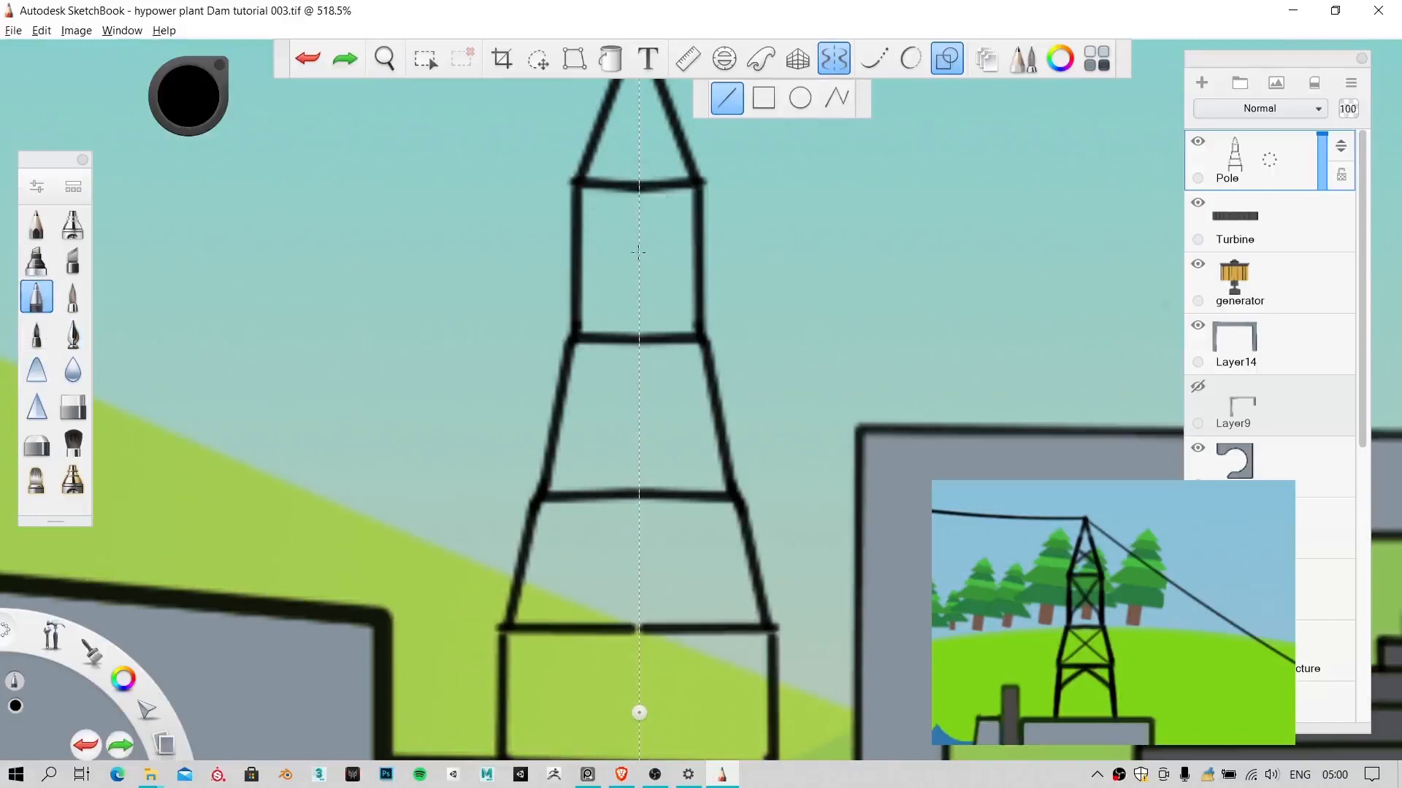
key("[")
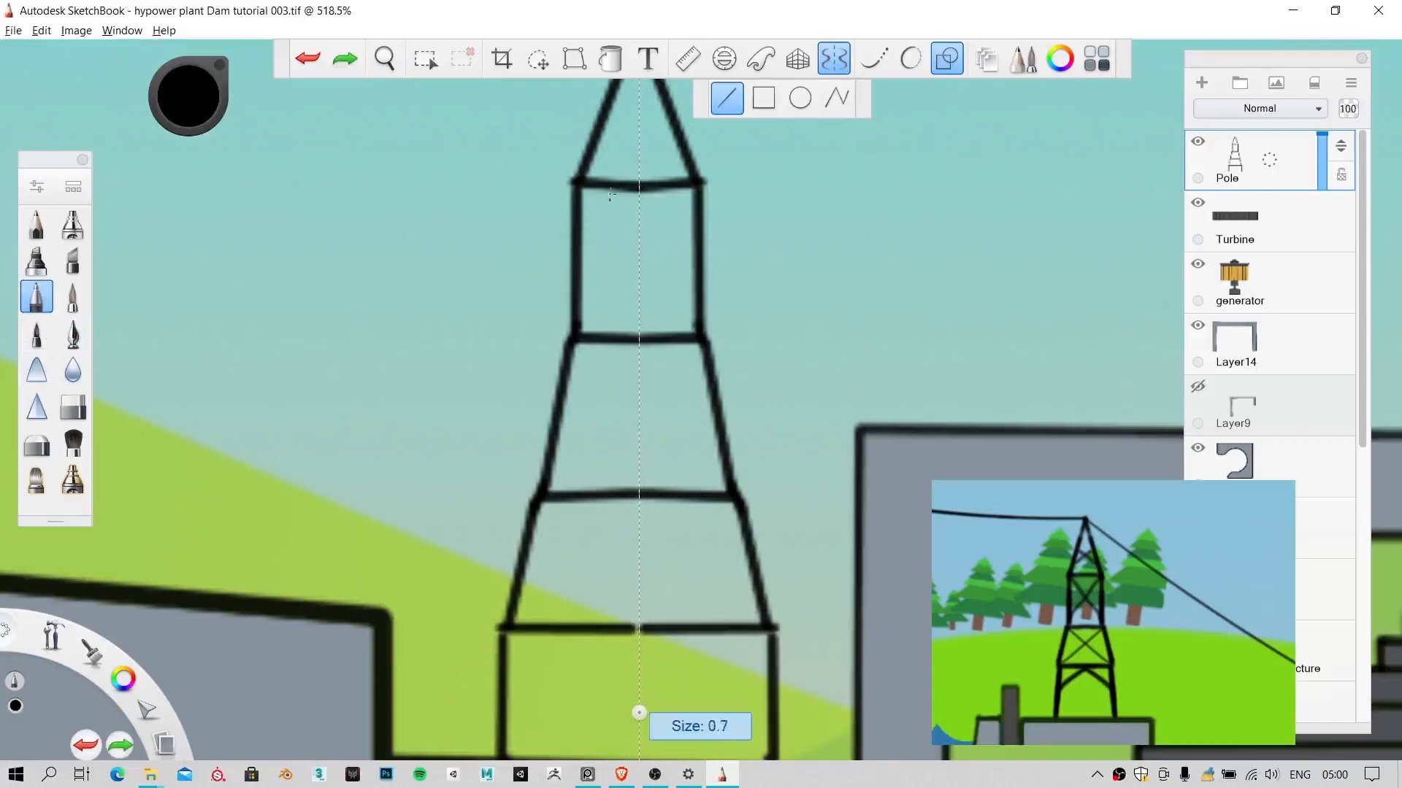
left_click_drag(600, 221, 582, 246)
key("ctrl+z")
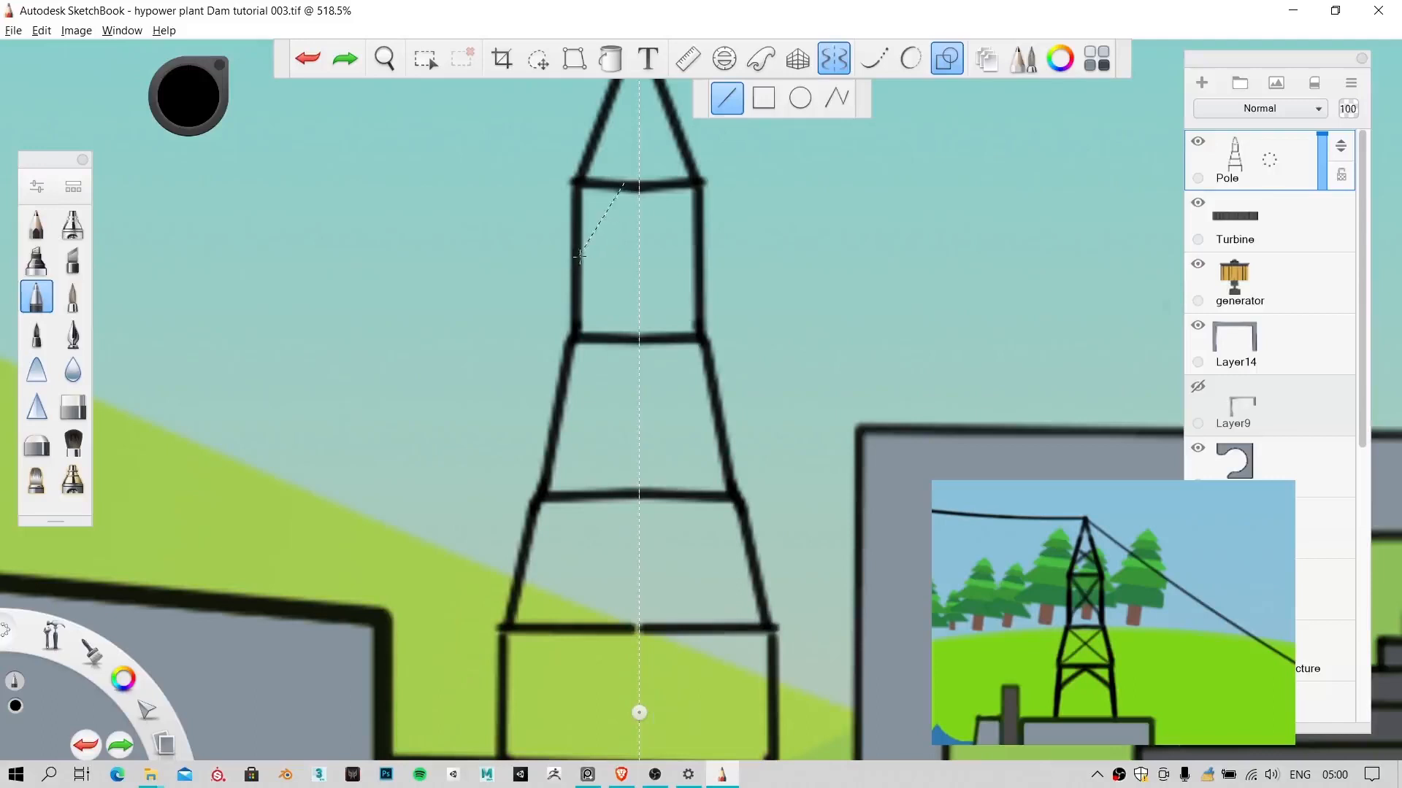
left_click_drag(578, 256, 582, 251)
key("ctrl+z")
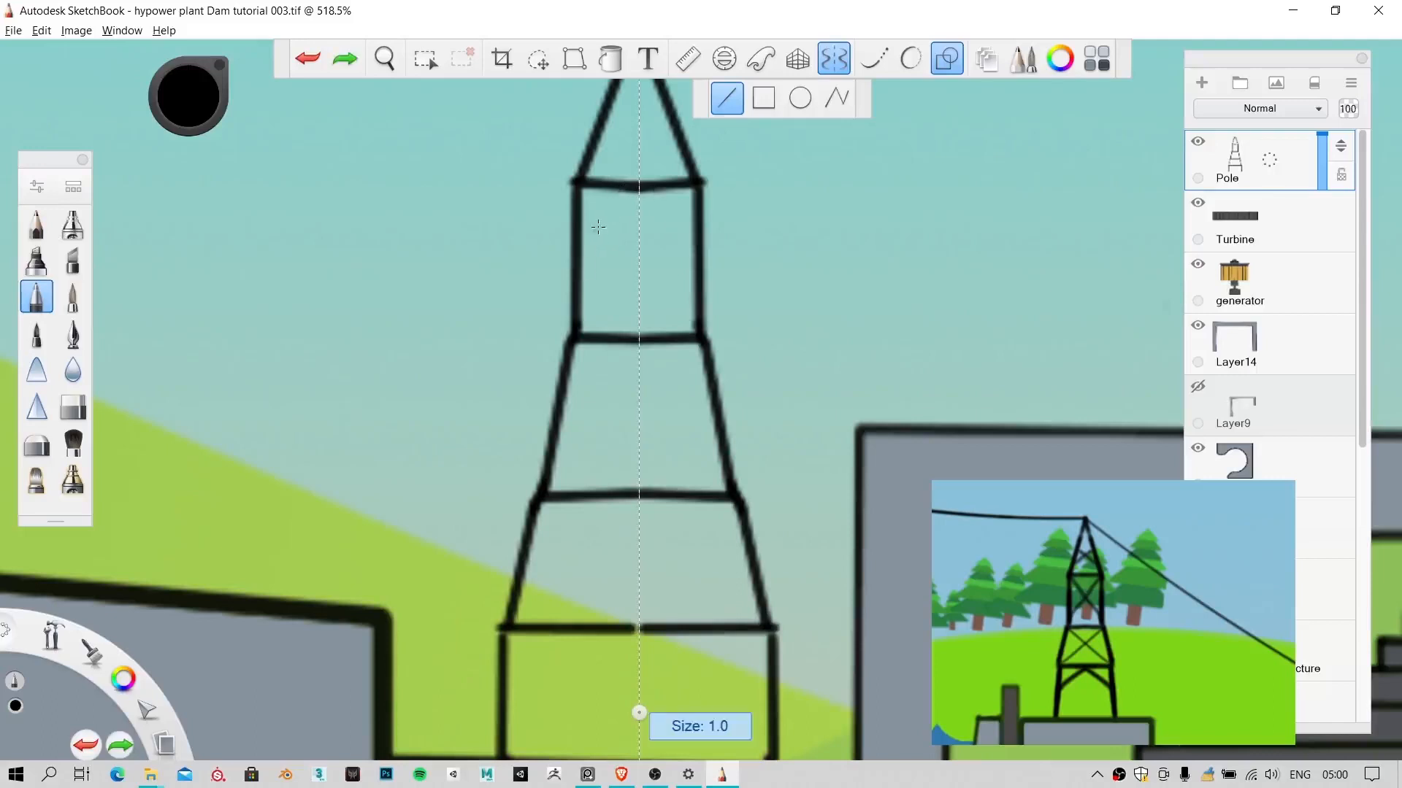
Step: Draw mirrored diagonal braces forming an X in the upper half of the tower's rectangular section and across the tapered section below
left_click_drag(616, 197, 579, 260)
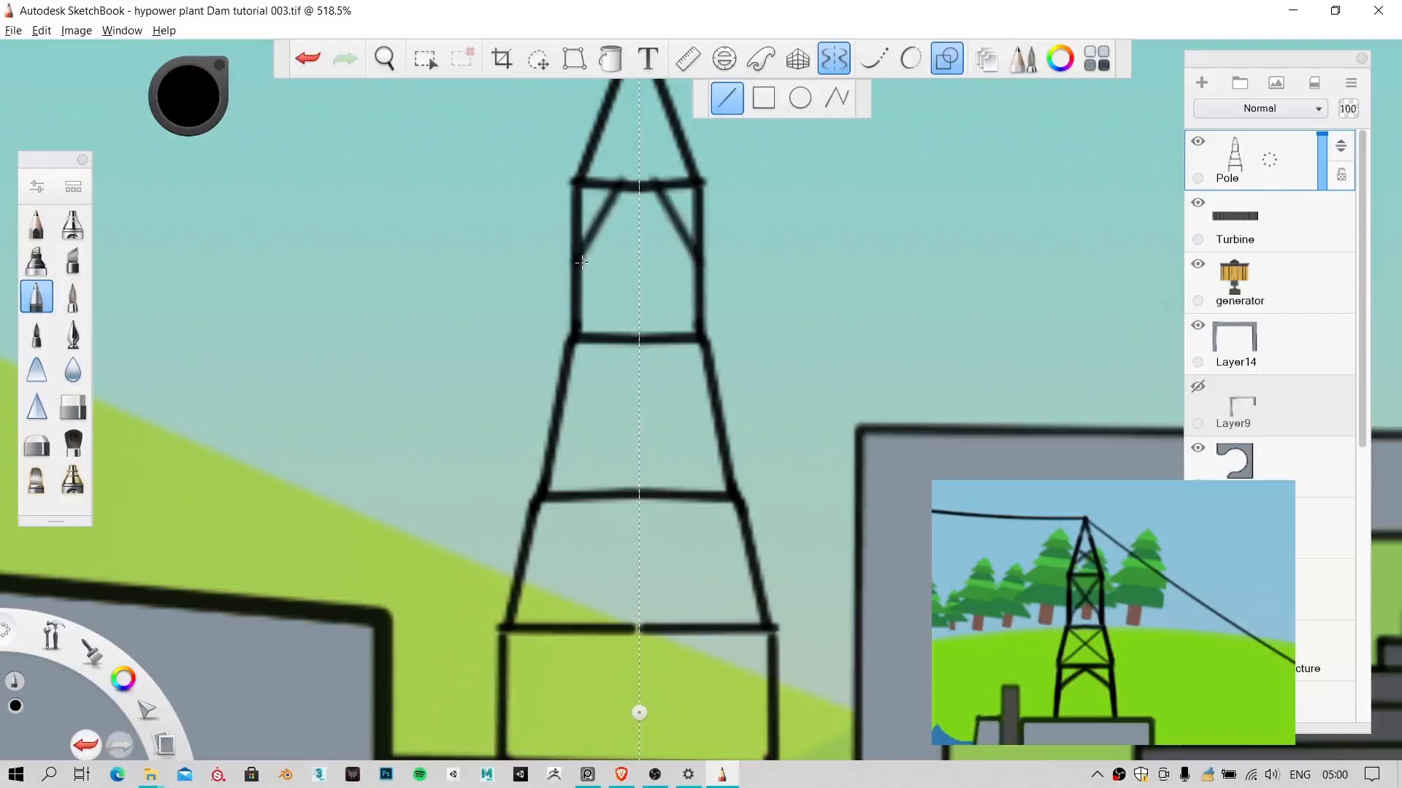
key("ctrl+z")
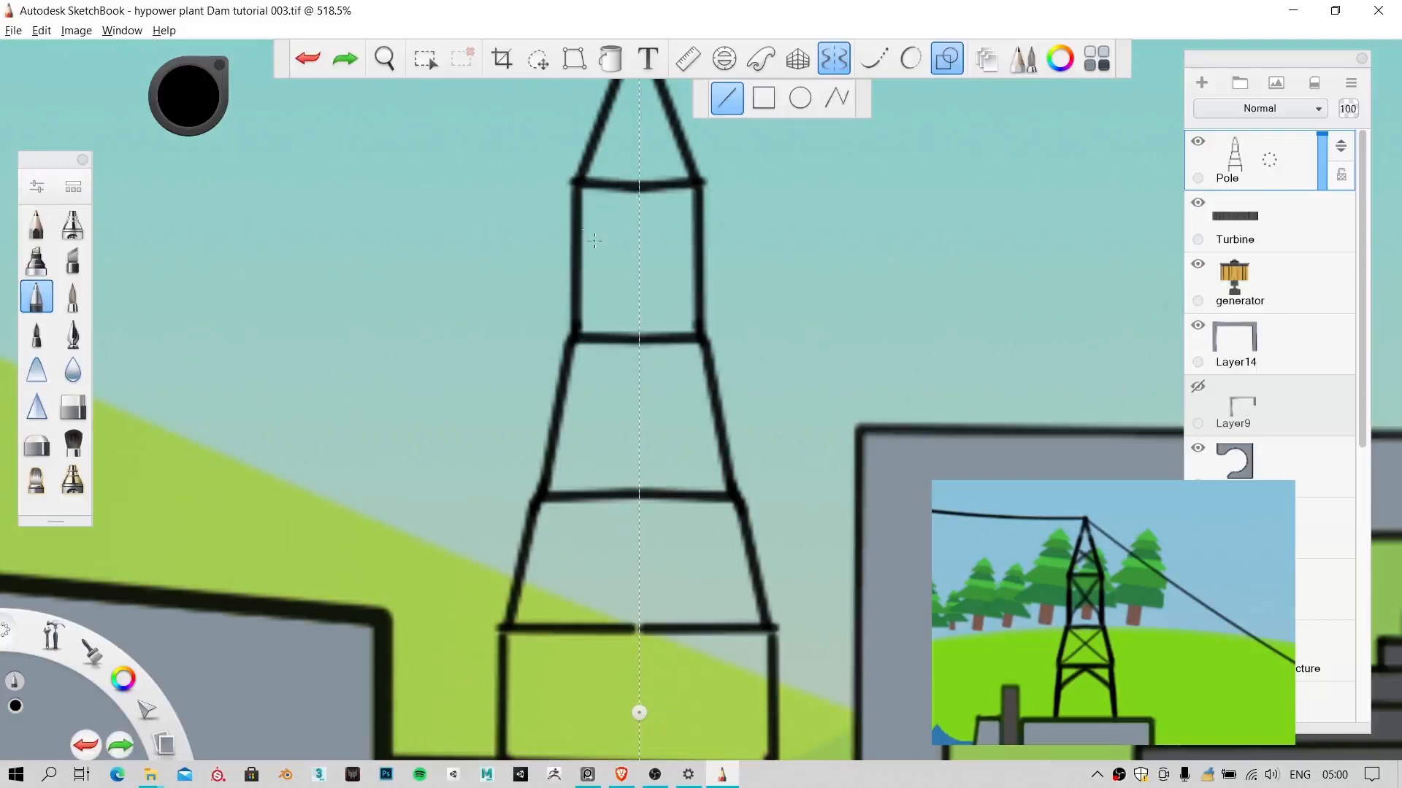
mouse_move(602, 202)
left_mouse_down()
mouse_move(643, 256)
mouse_move(687, 277)
mouse_move(692, 259)
mouse_move(577, 180)
left_mouse_up()
key("ctrl+z")
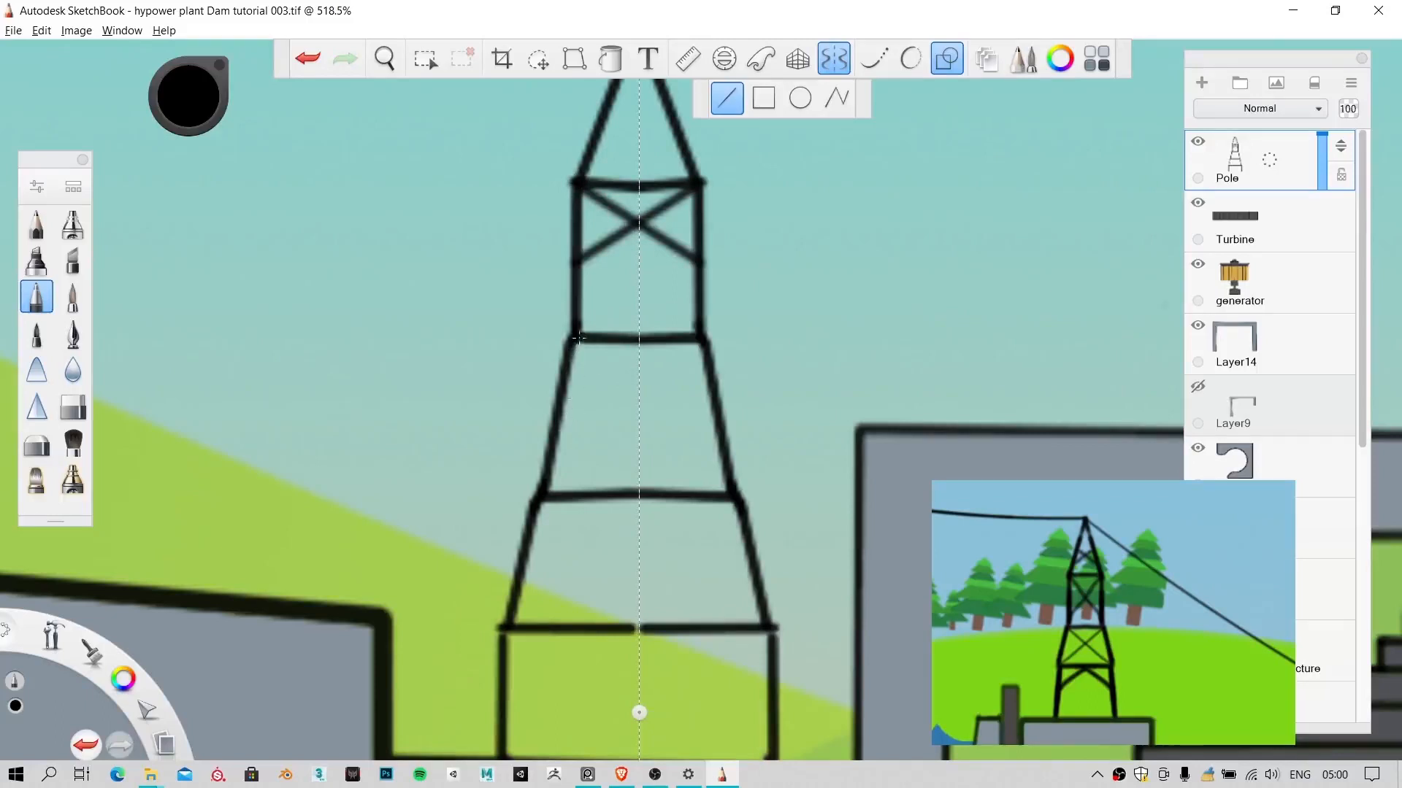
left_click_drag(662, 445, 728, 492)
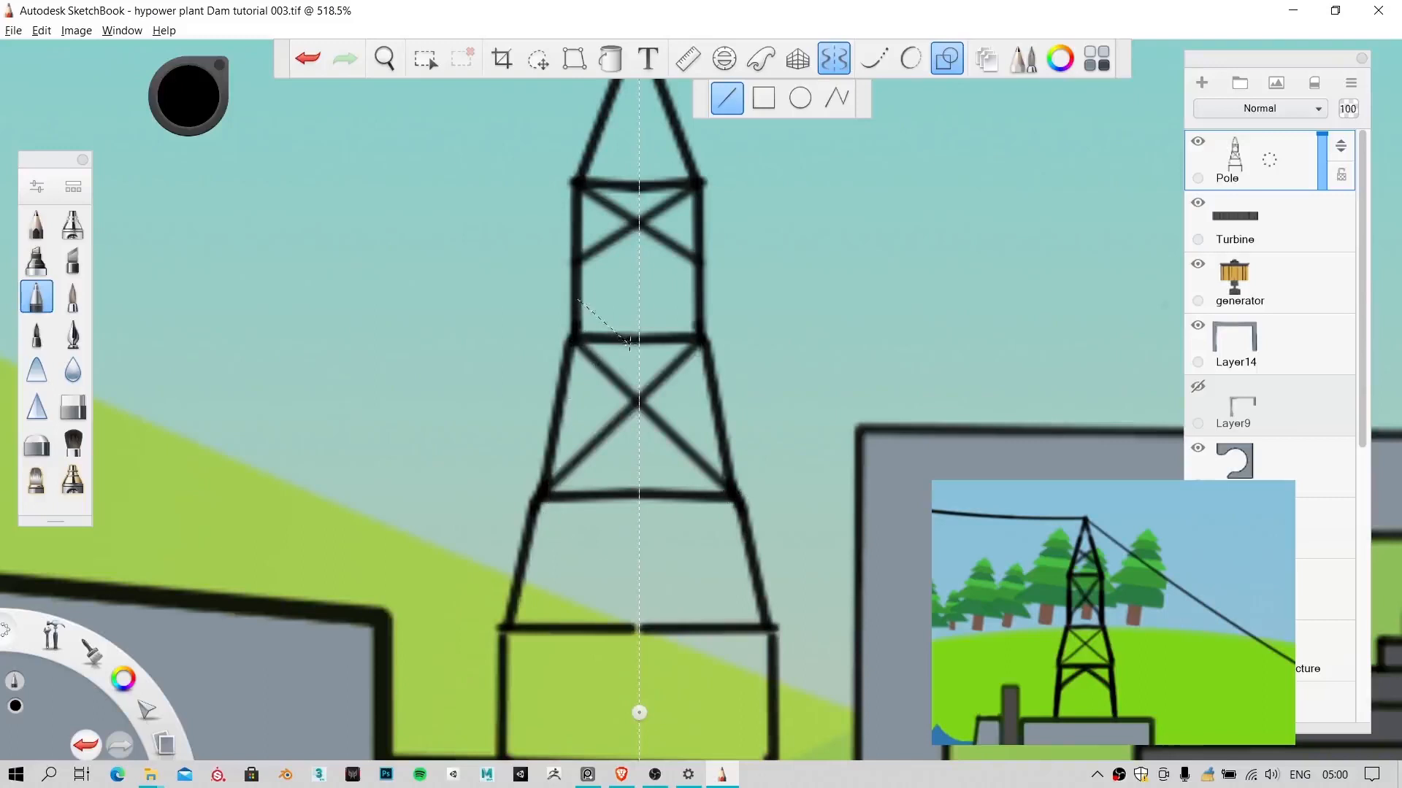
Step: Add mirrored corner braces at the base of the tower's rectangular section and crossed braces inside its pointed peak
left_click_drag(629, 344, 631, 349)
key("space")
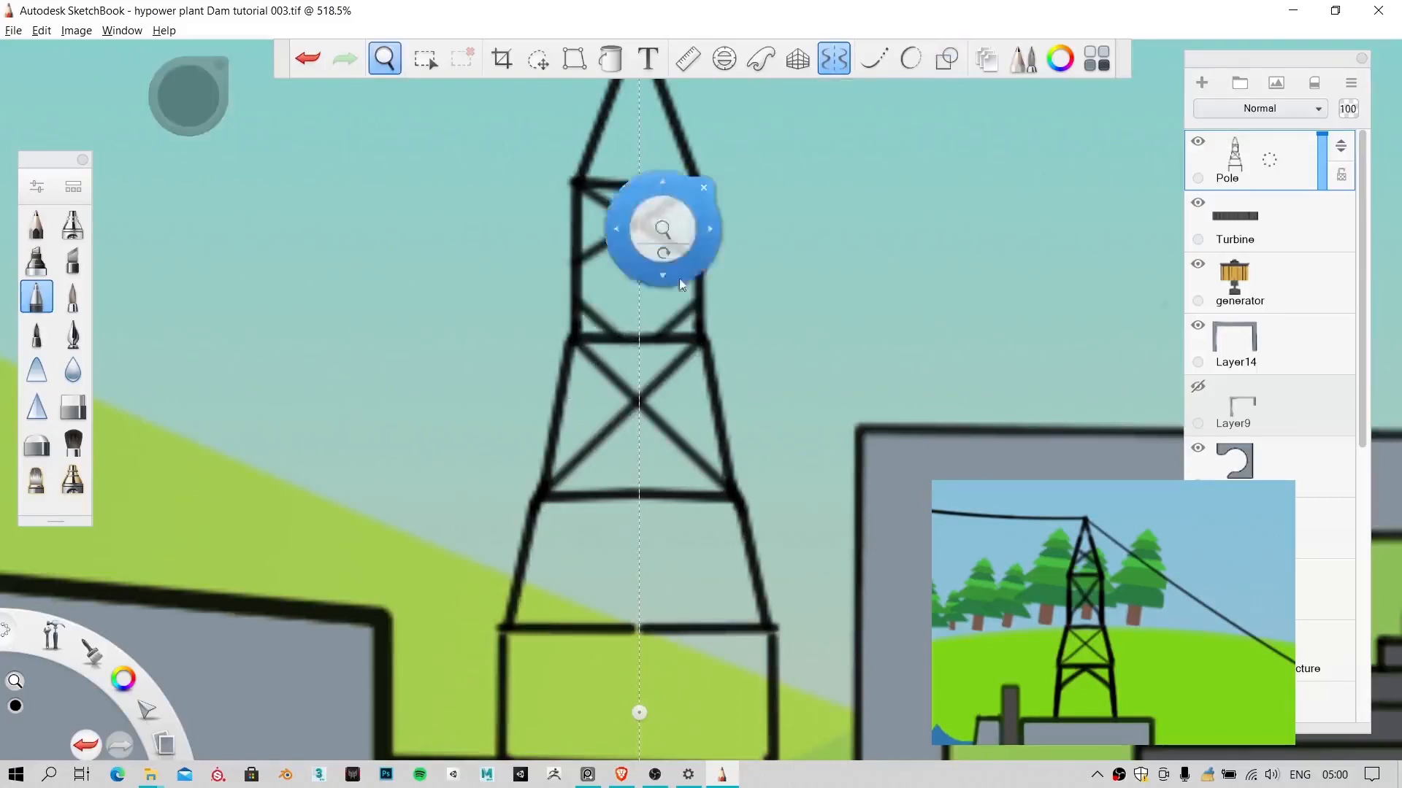
left_click_drag(693, 297, 689, 401)
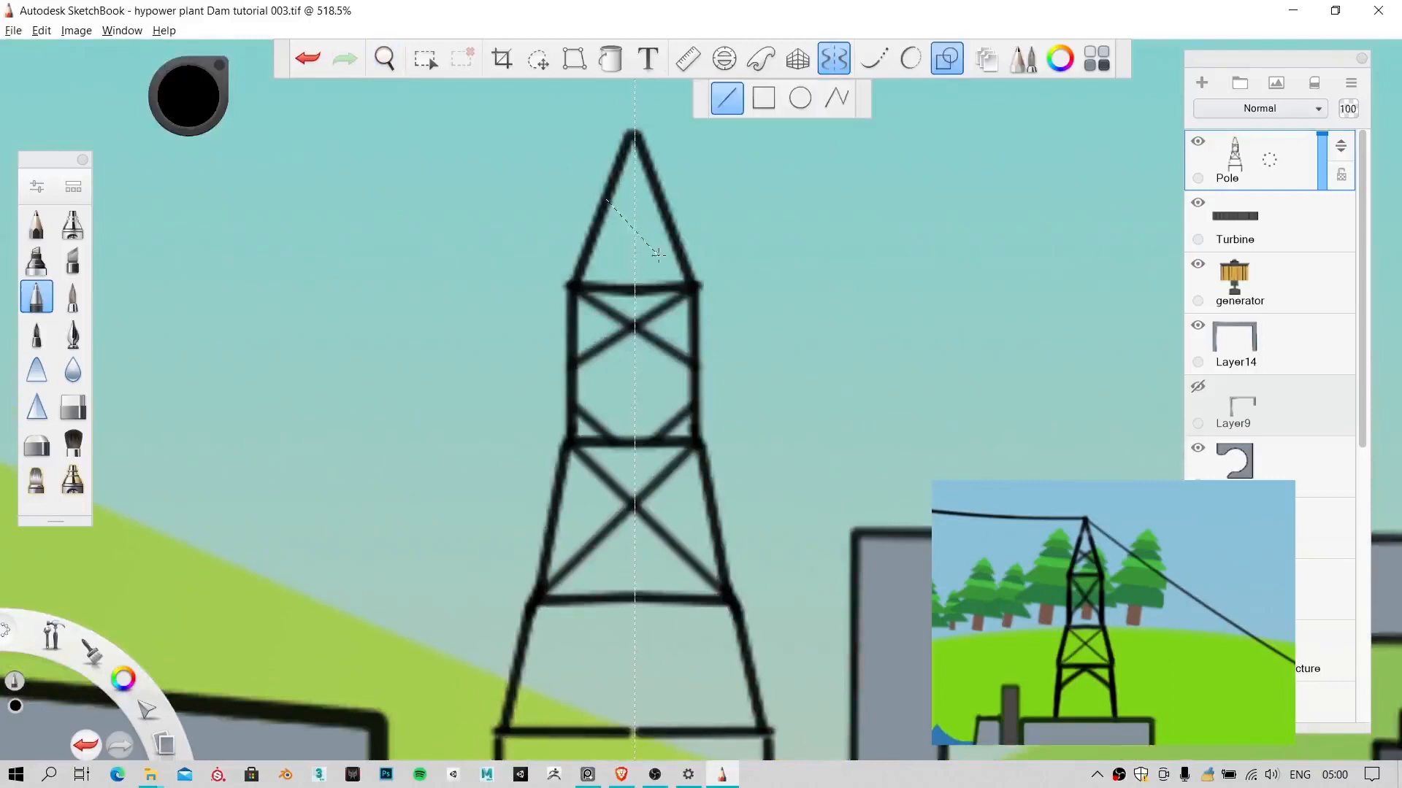
left_click_drag(657, 254, 687, 267)
Step: Draw mirrored inverted-V braces in the tower's lowest section and an X brace across the tapered section directly above it
key("space")
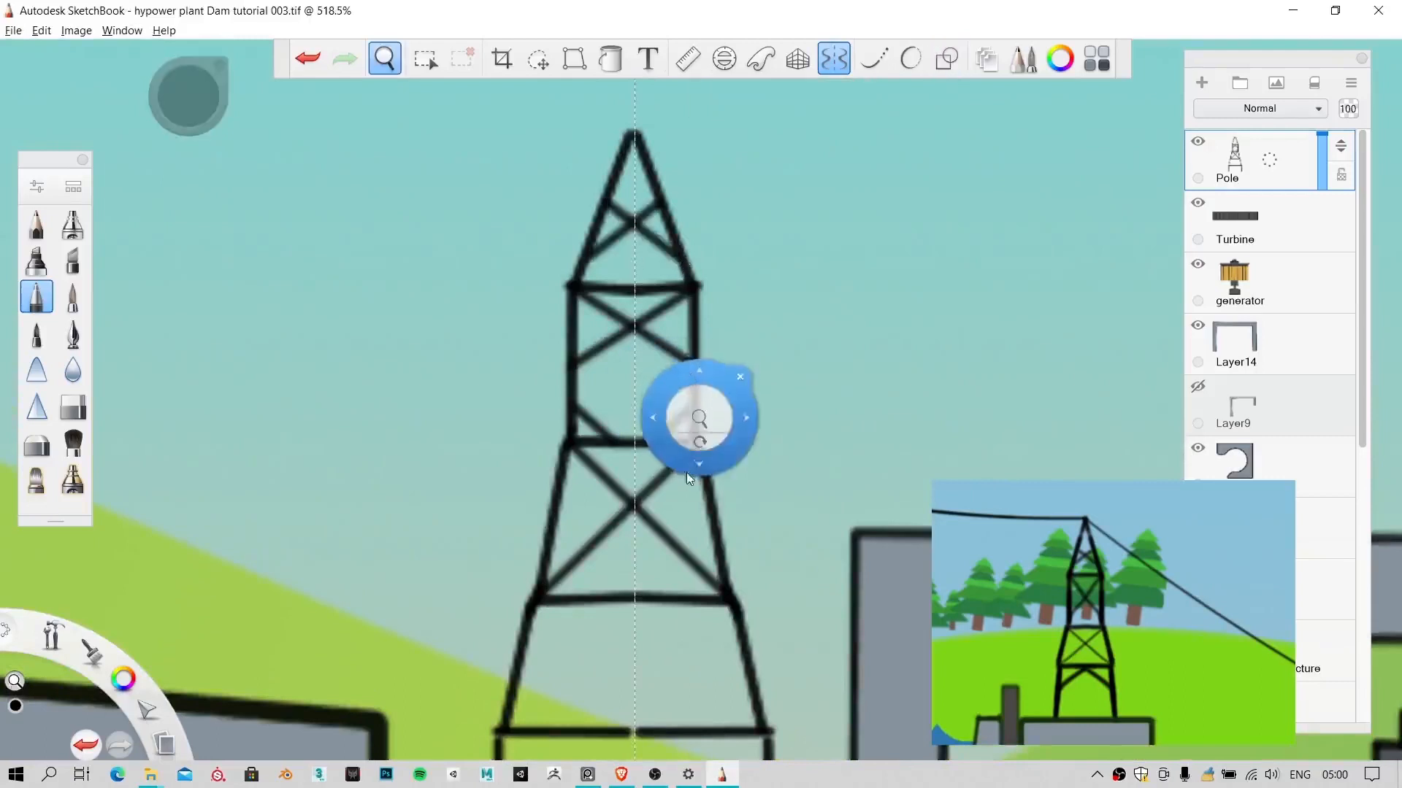
left_click_drag(686, 472, 686, 286)
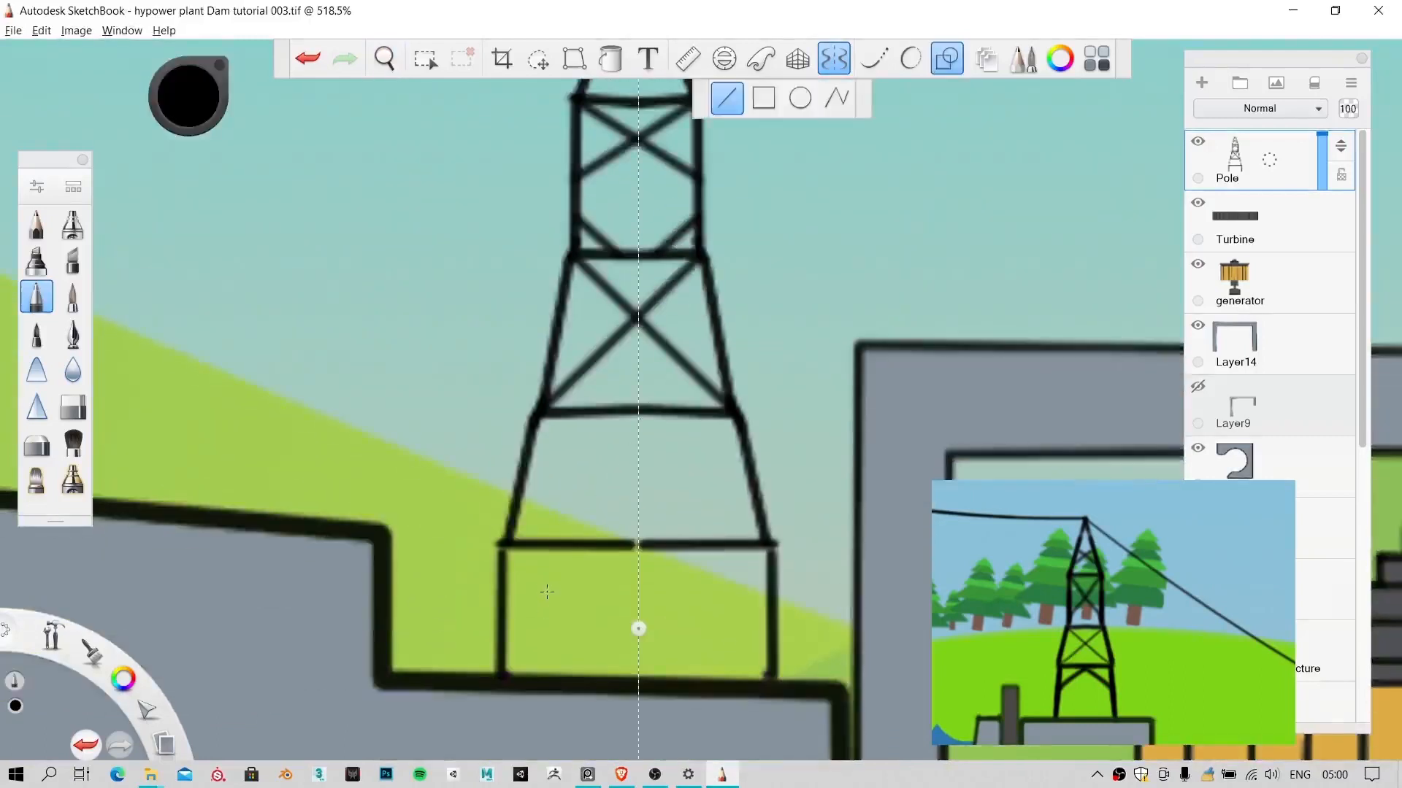
left_click_drag(584, 547, 637, 546)
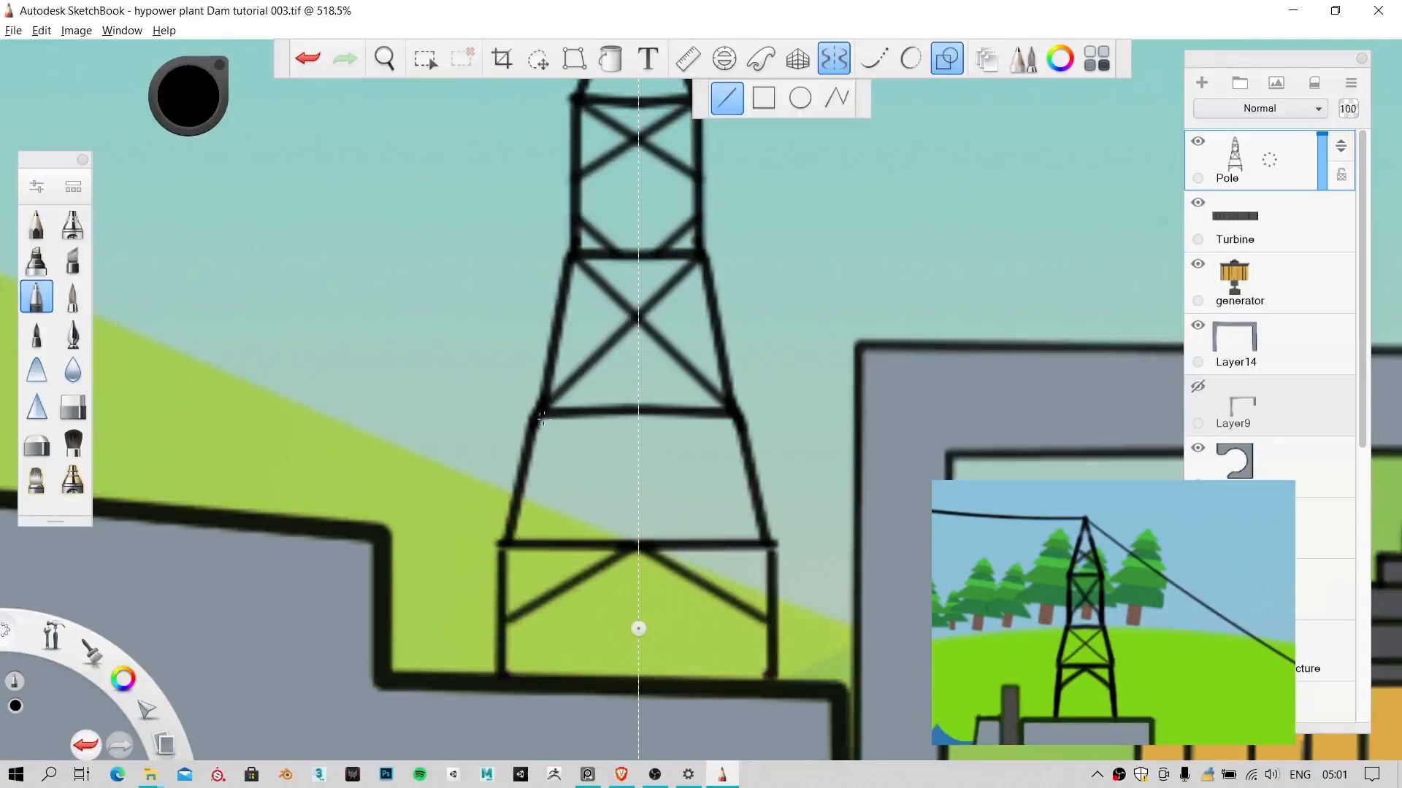
left_click_drag(541, 417, 771, 544)
Step: Turn off the mirror symmetry and make the finished tower on the Pole layer slightly narrower, keeping its height
key("space")
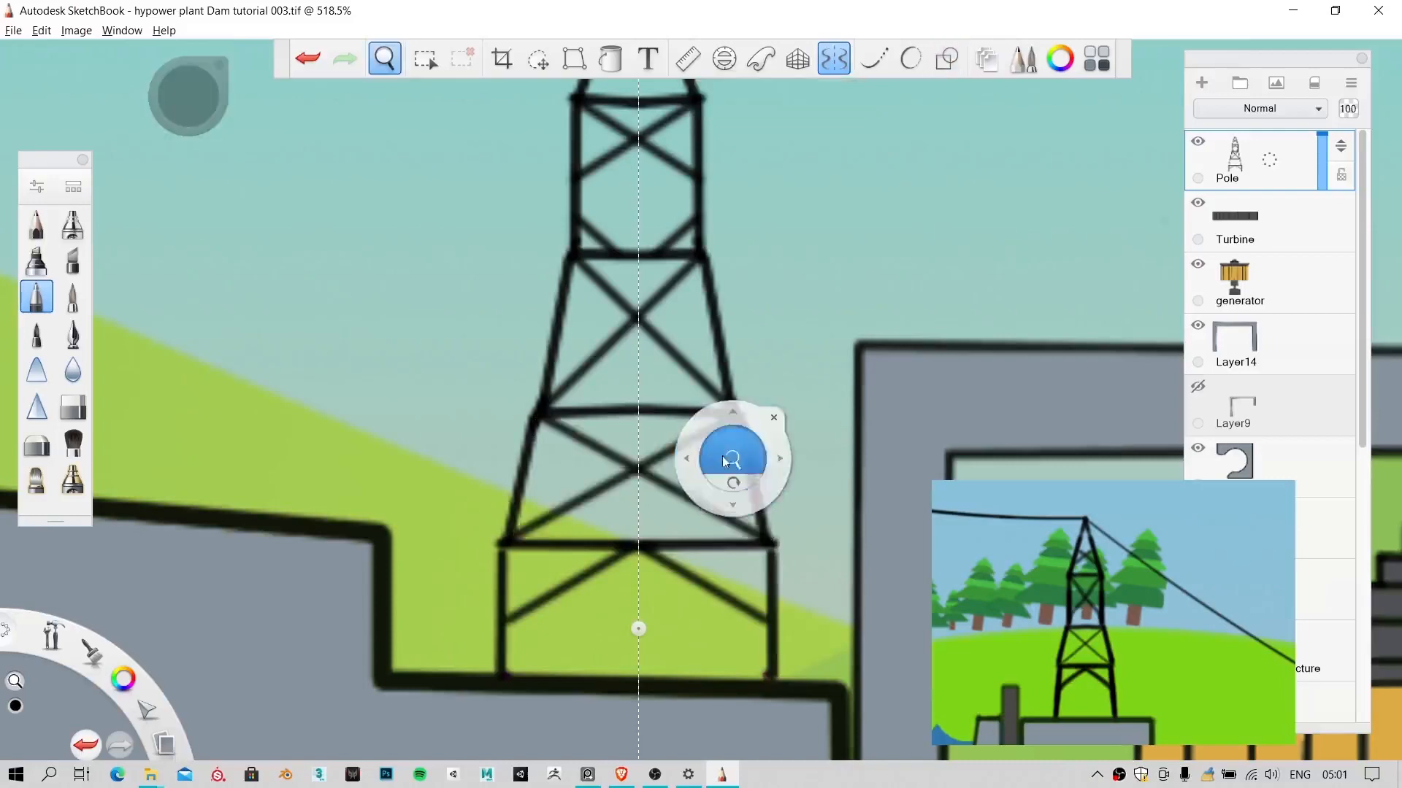
left_click_drag(723, 462, 632, 644)
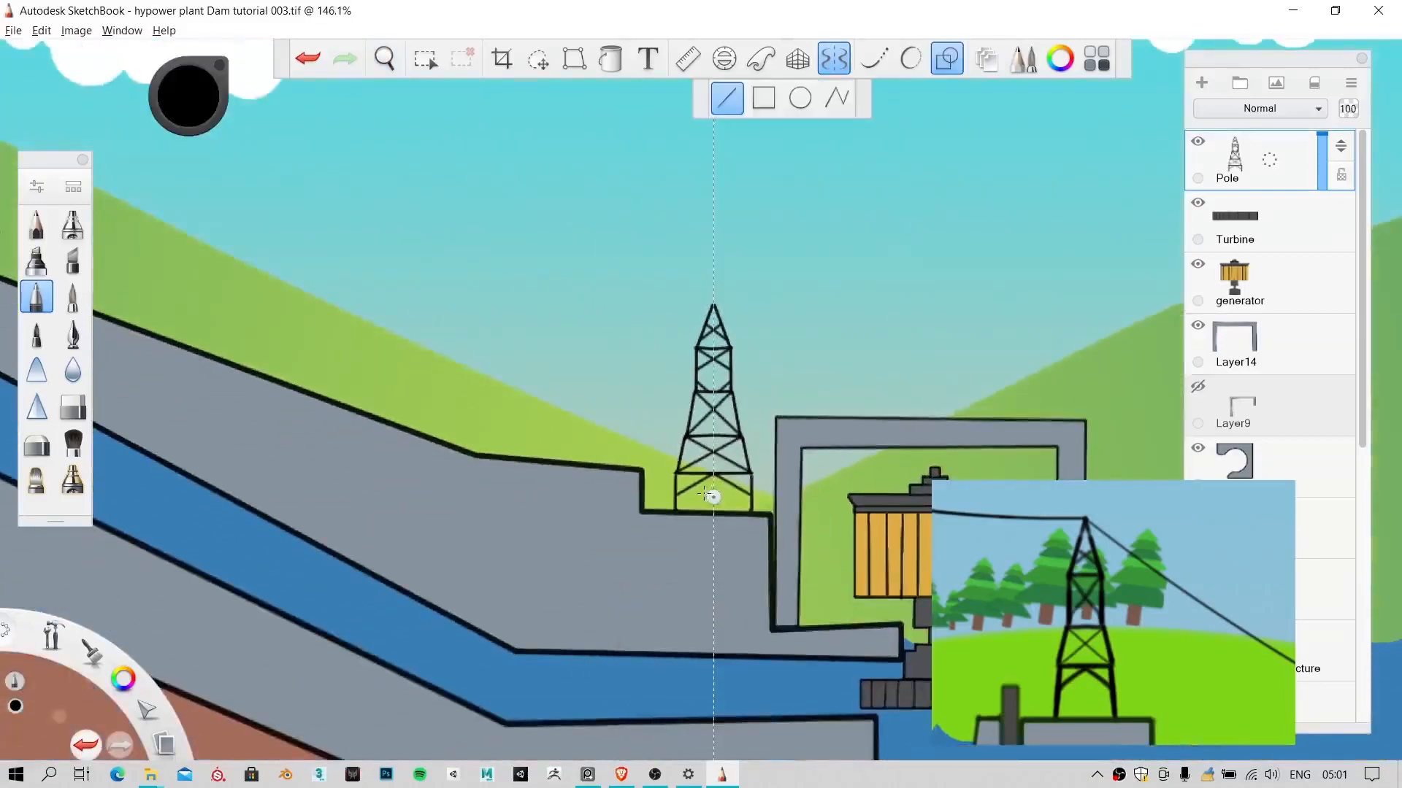
left_click(841, 58)
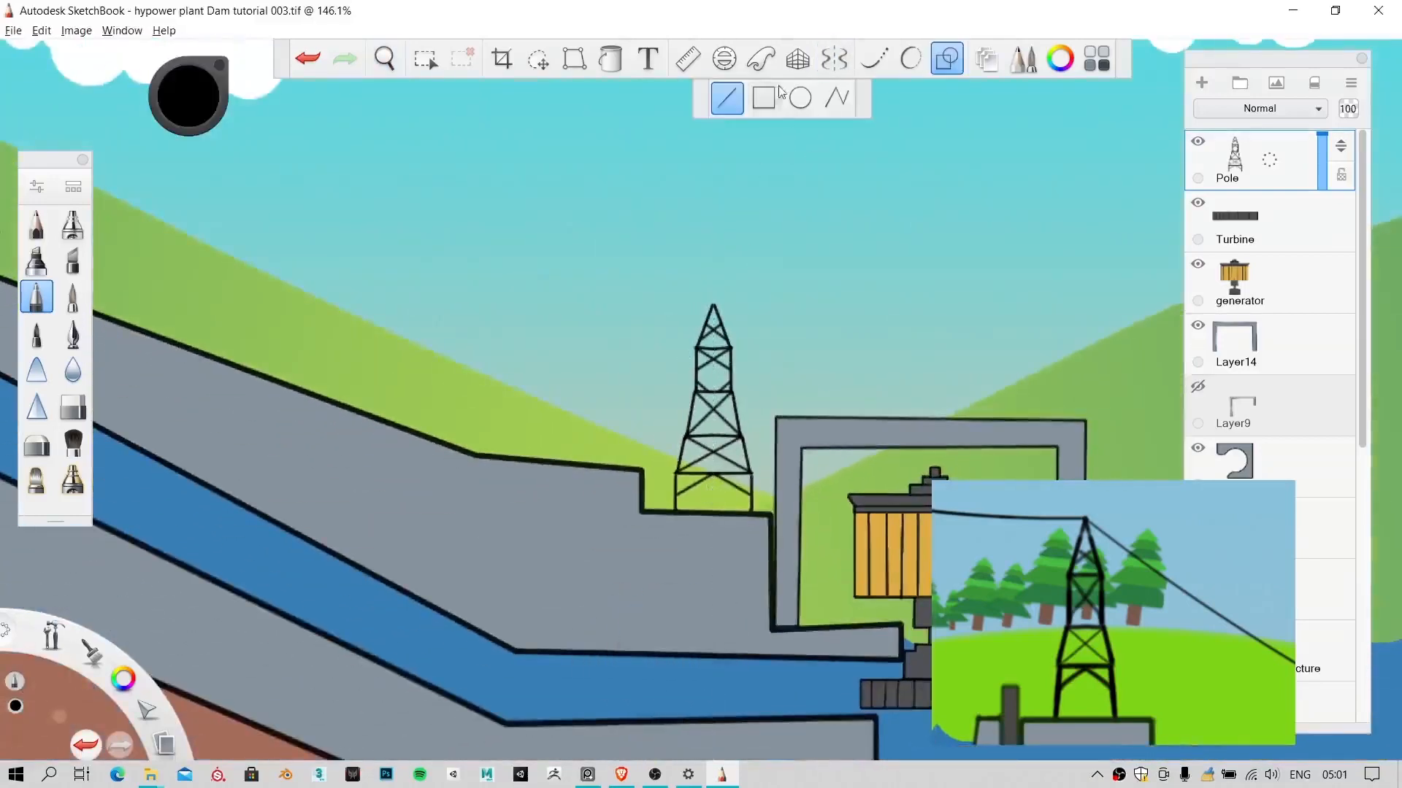
left_click(538, 60)
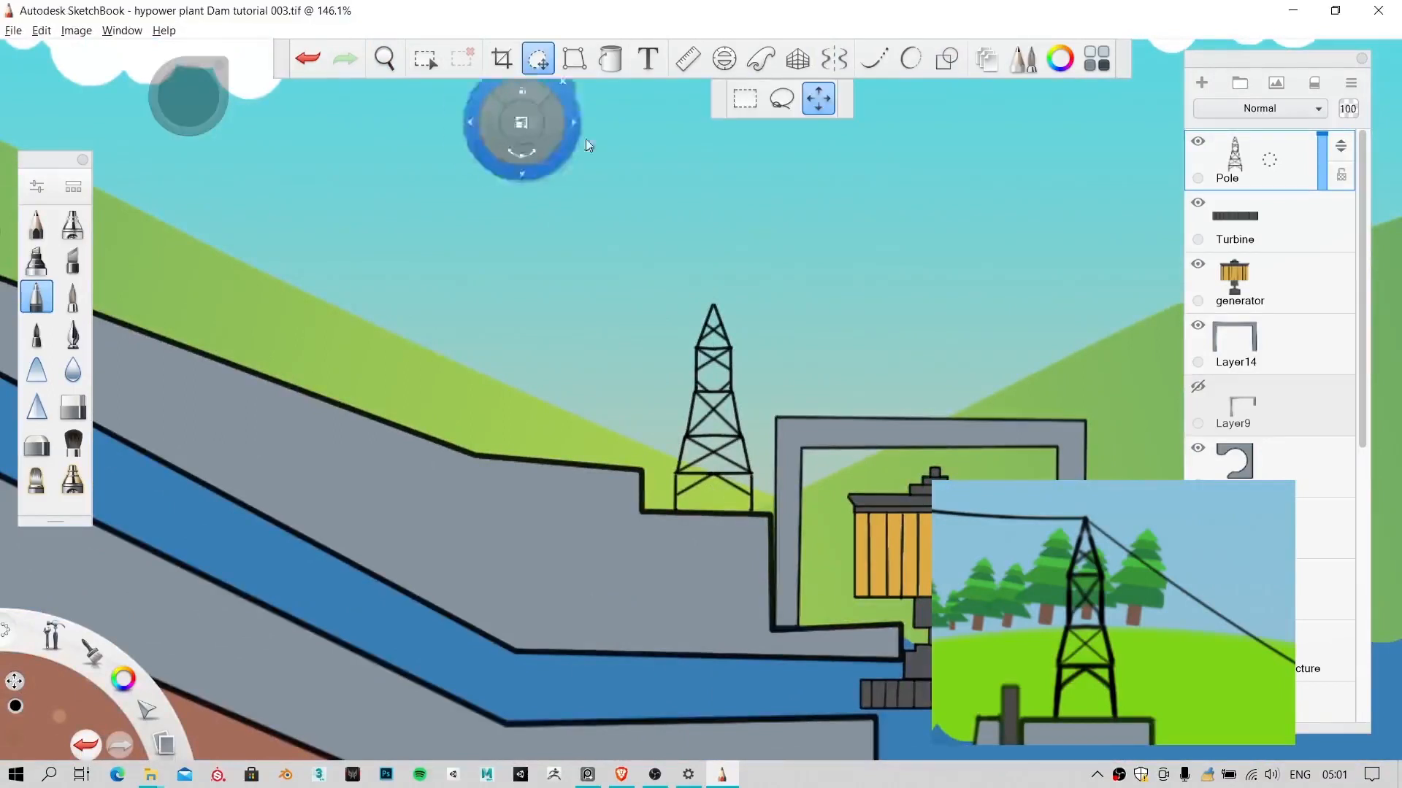
left_click_drag(644, 198, 607, 194)
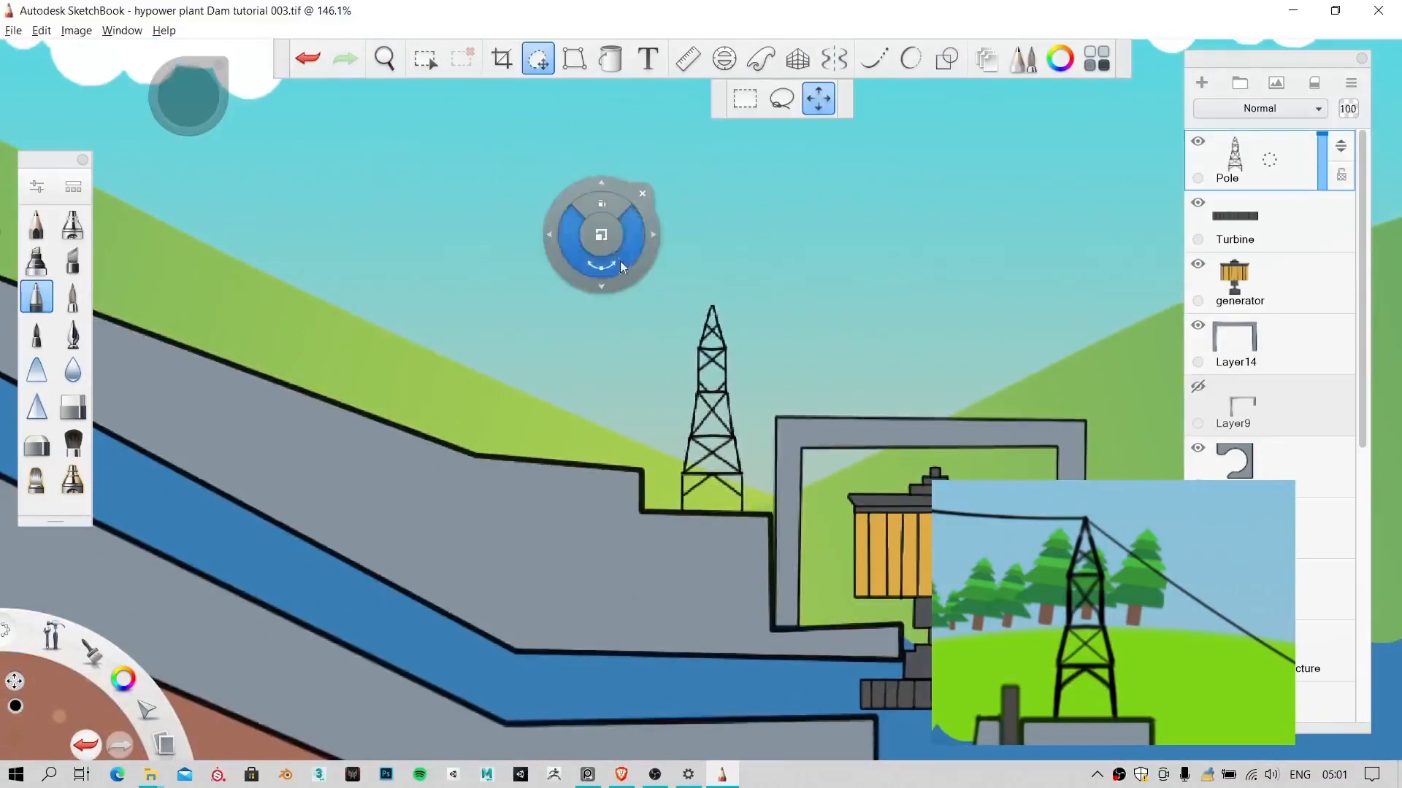
left_click(645, 196)
Step: Duplicate the Pole layer and move the copied tower onto the platform at the upper end of the dam, beside the gate
key("space")
left_click_drag(741, 366, 646, 394)
key("space")
left_click_drag(741, 296, 761, 496)
key("space")
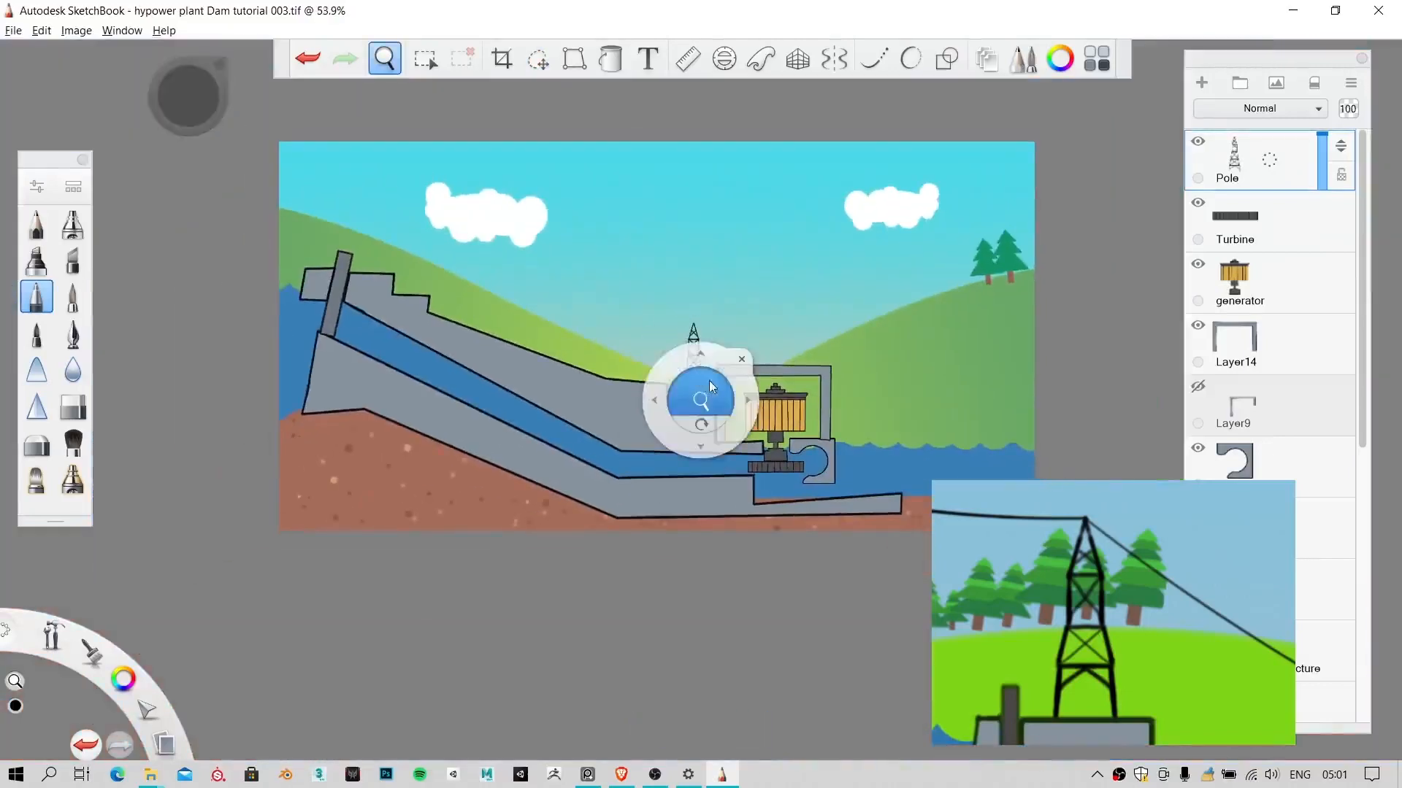
mouse_move(709, 380)
left_mouse_down()
mouse_move(778, 222)
mouse_move(713, 384)
left_mouse_up()
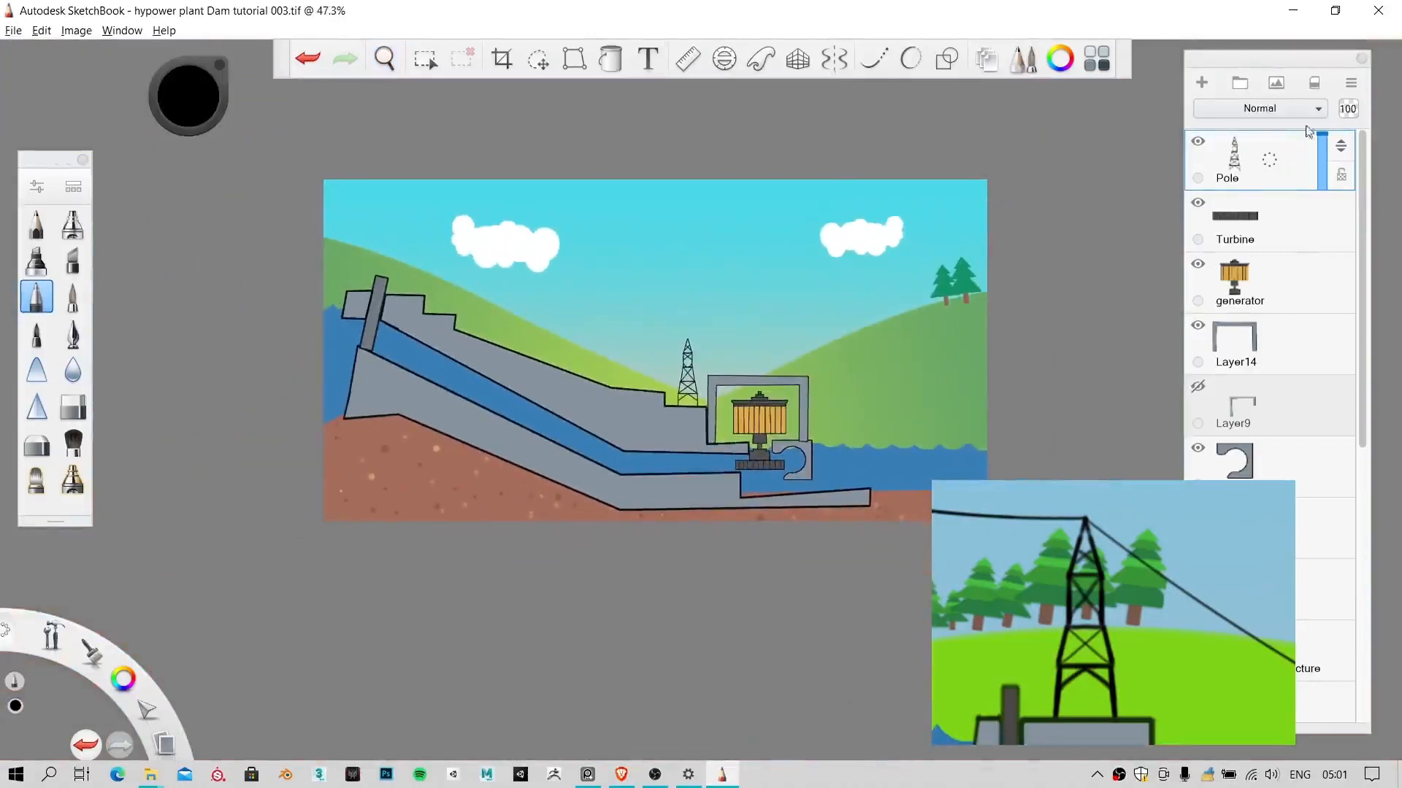
left_click(1351, 85)
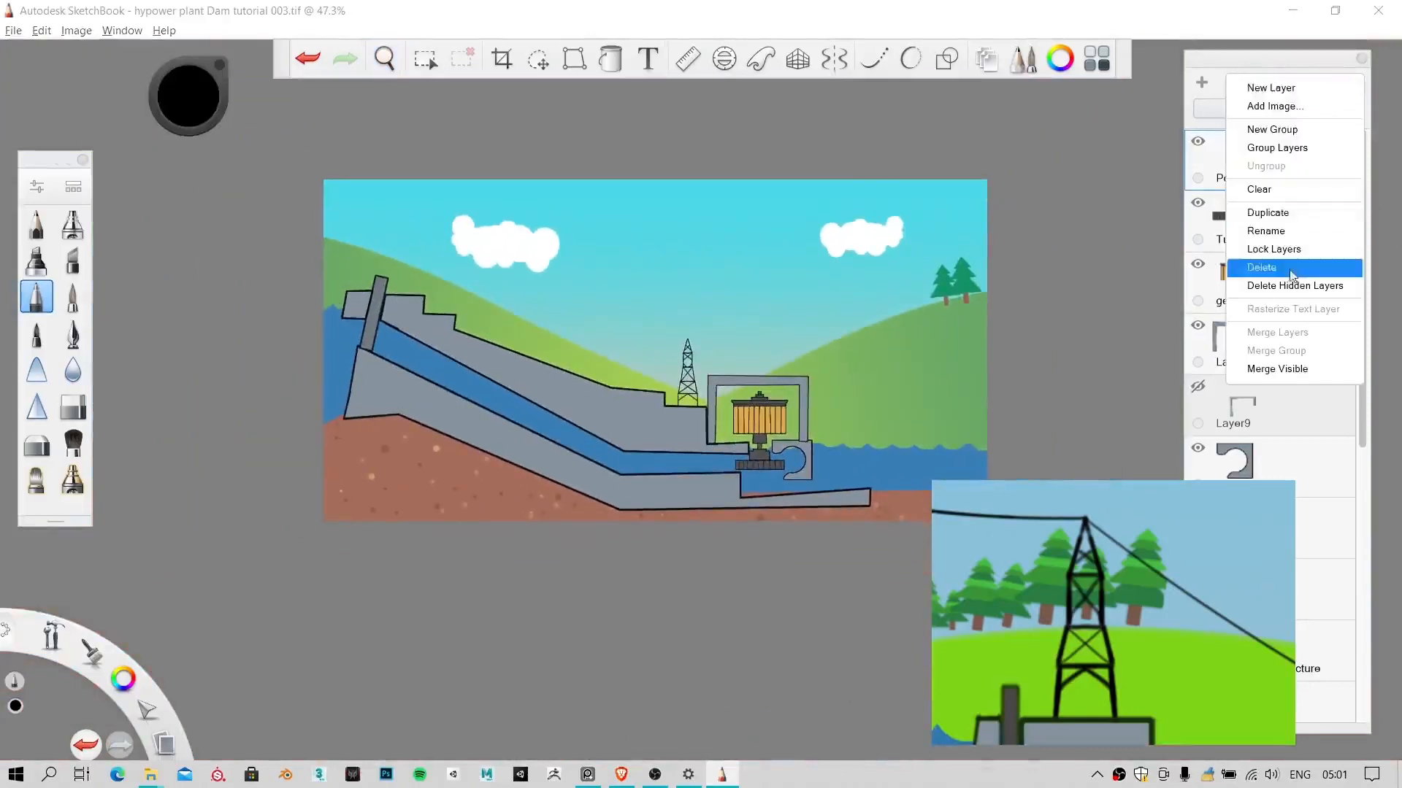
left_click(1275, 214)
left_click(538, 60)
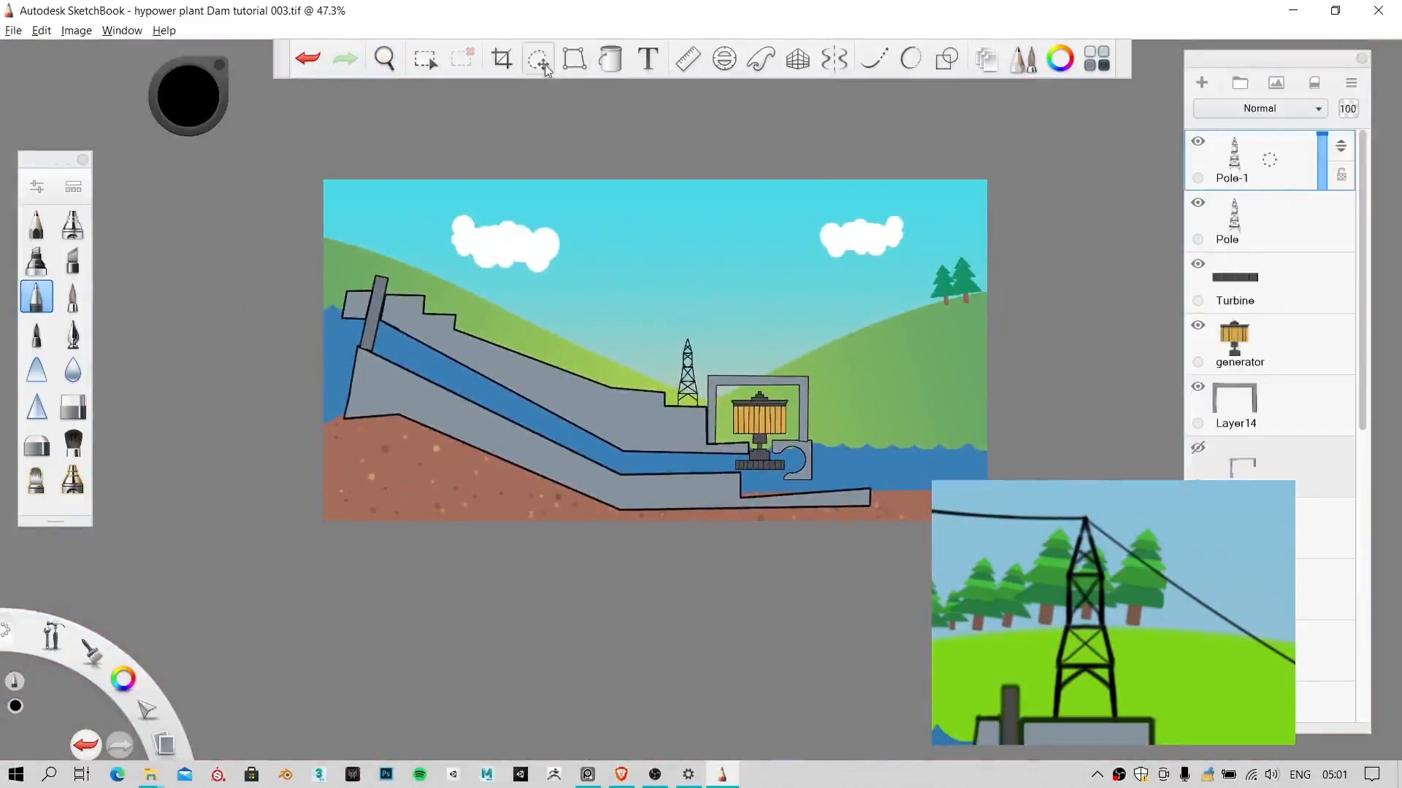
left_click_drag(620, 217, 335, 108)
key("space")
scroll(1085, 606, "down", 4)
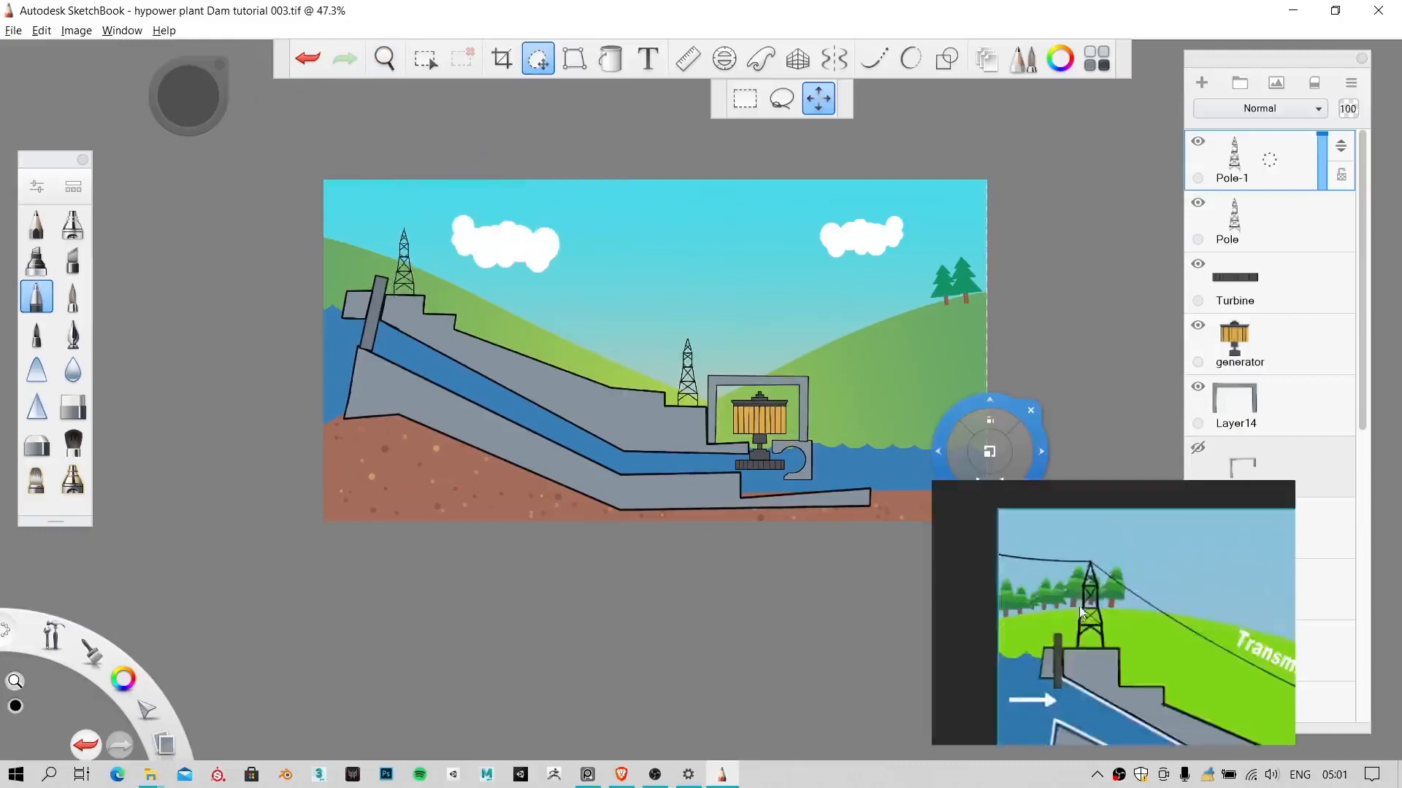
scroll(1083, 577, "down", 4)
left_click_drag(1158, 613, 1070, 562)
scroll(1089, 597, "up", 4)
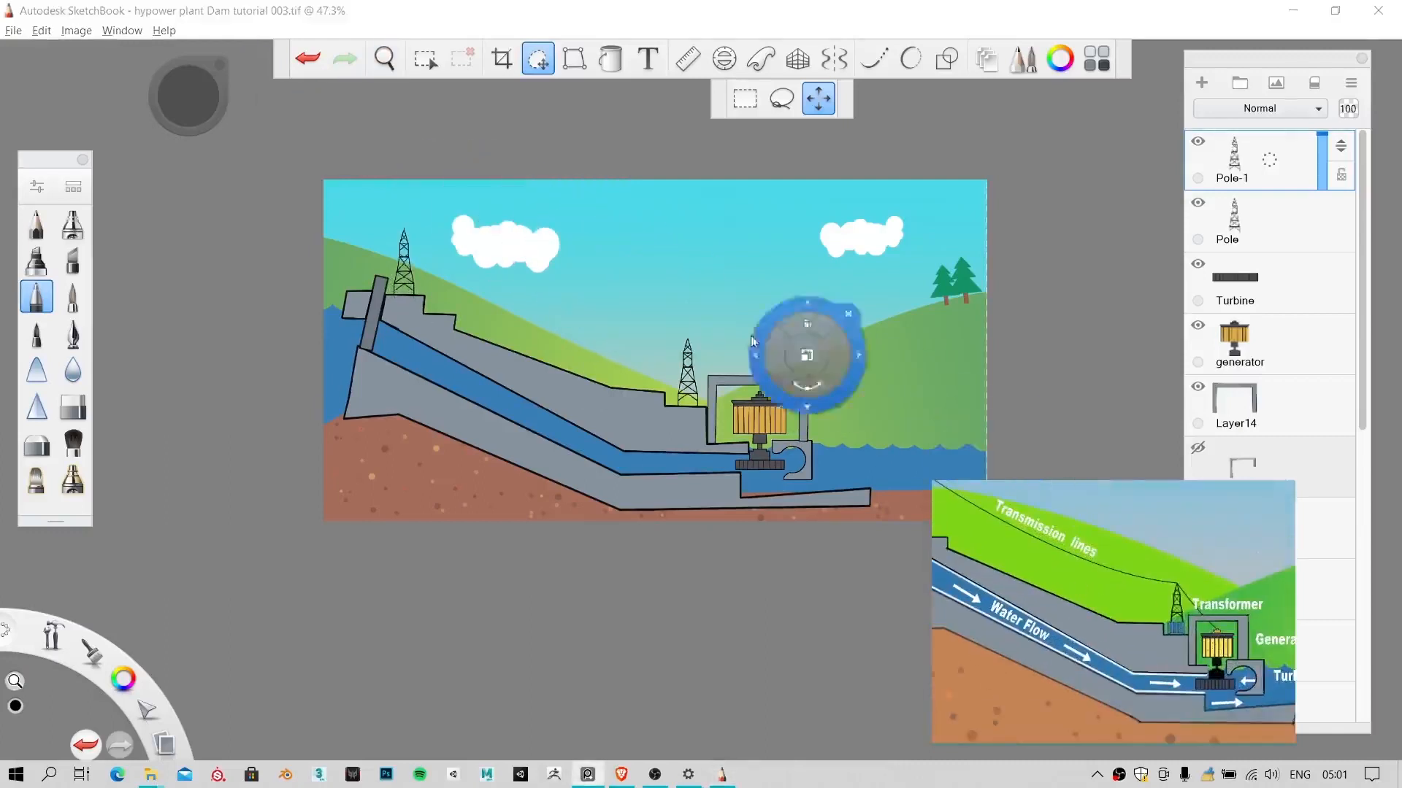
key("space")
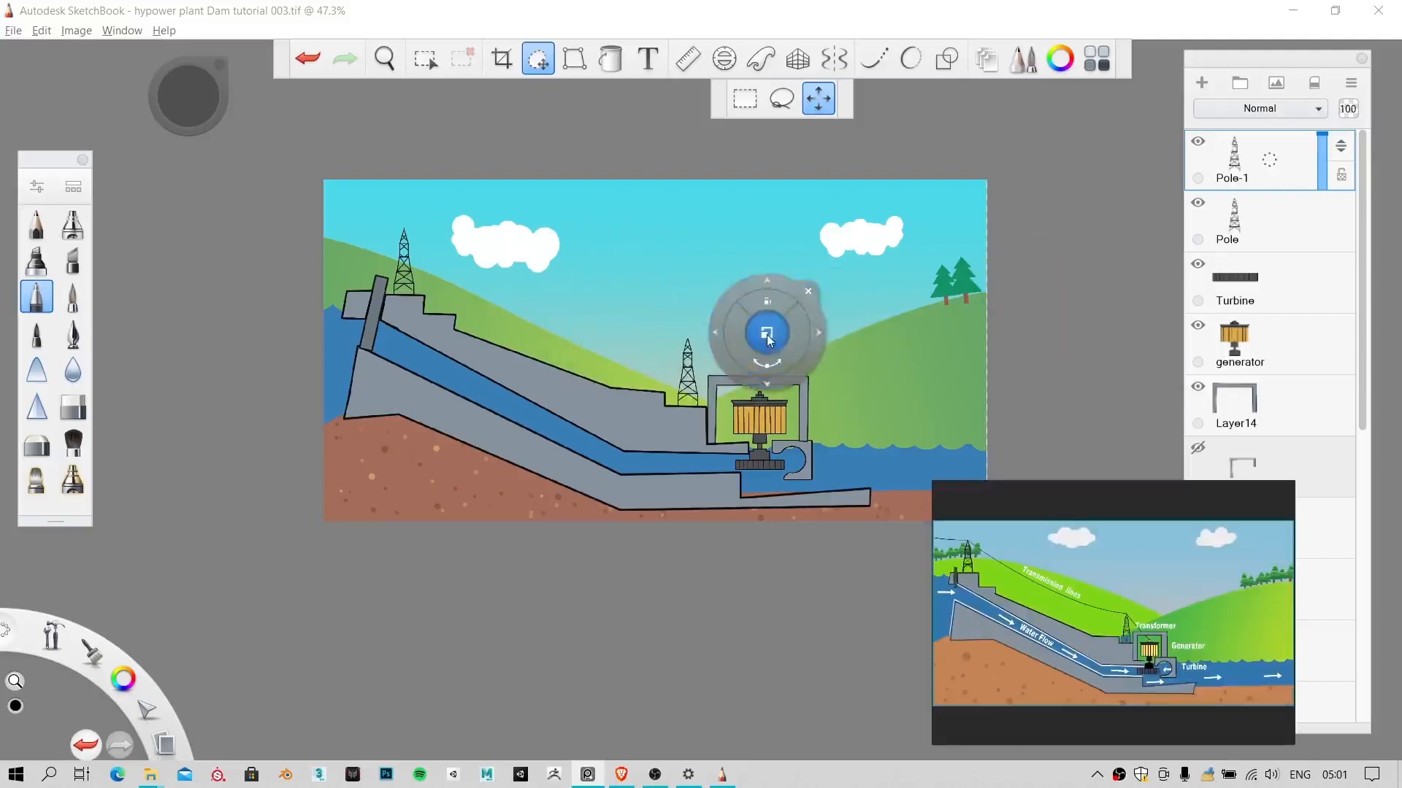
left_click_drag(768, 337, 750, 315)
key("ctrl+z")
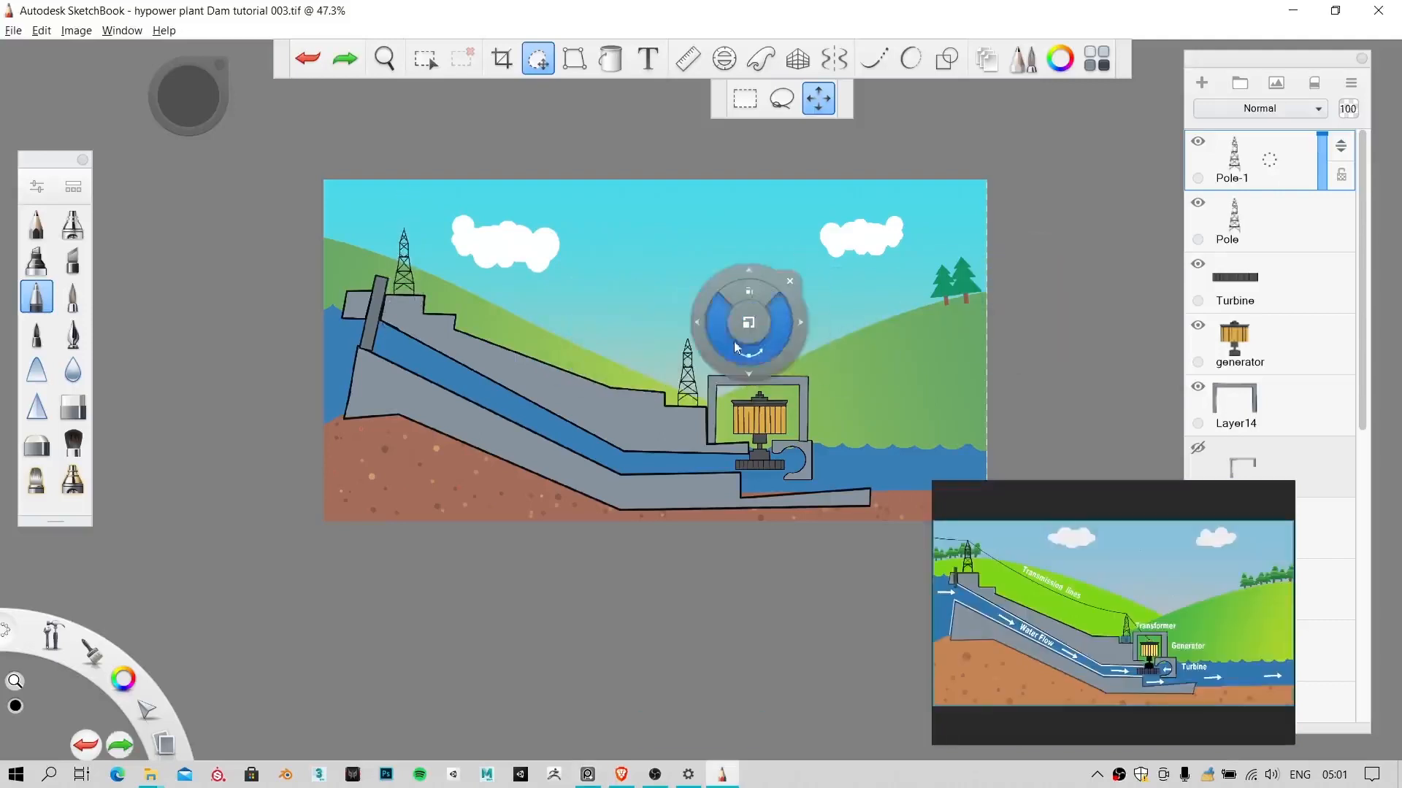
left_click(808, 286)
key("space")
left_click_drag(587, 448, 632, 504)
left_click(540, 60)
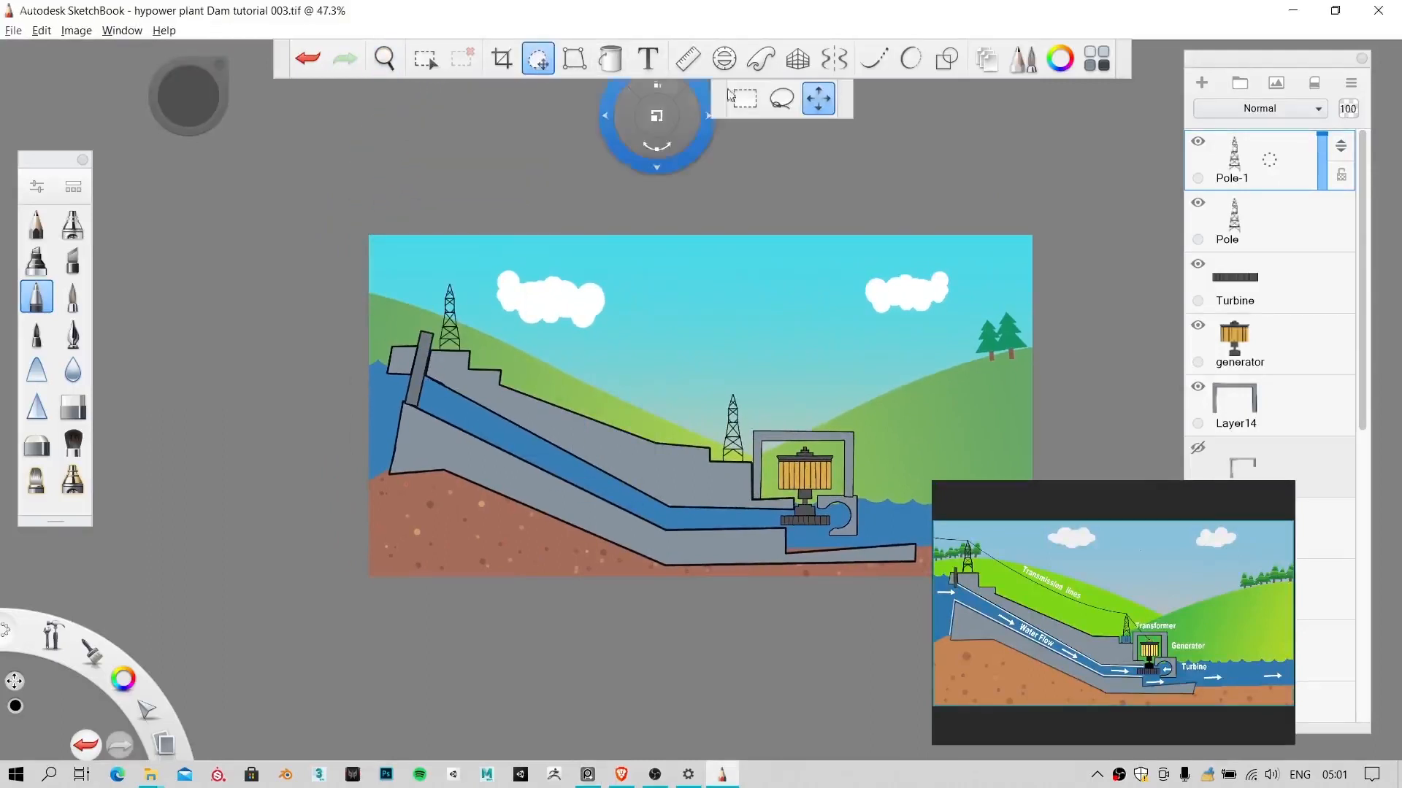
left_click(530, 65)
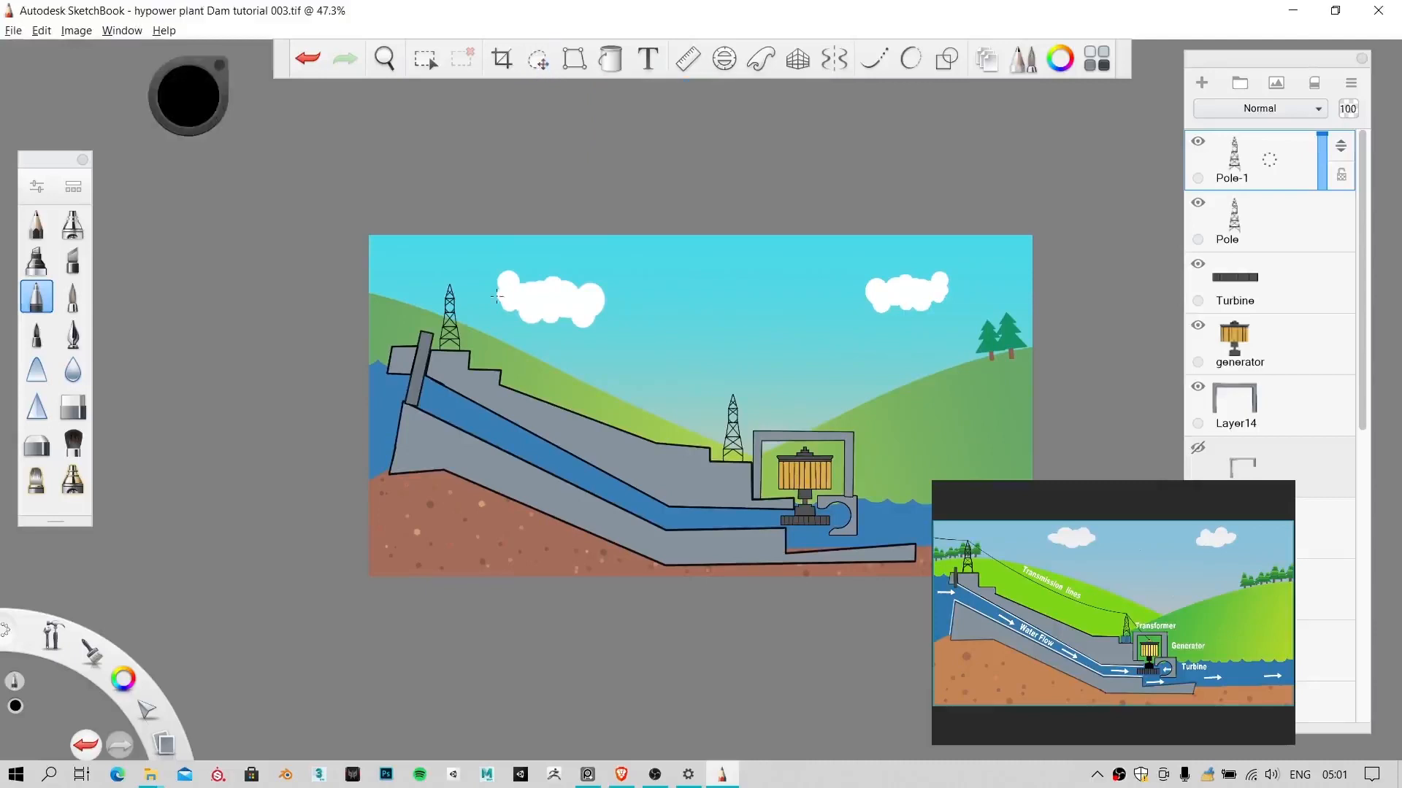
Step: Fine-tune the placement of the copied tower on the dam's upper platform
key("space")
left_click_drag(499, 323, 579, 197)
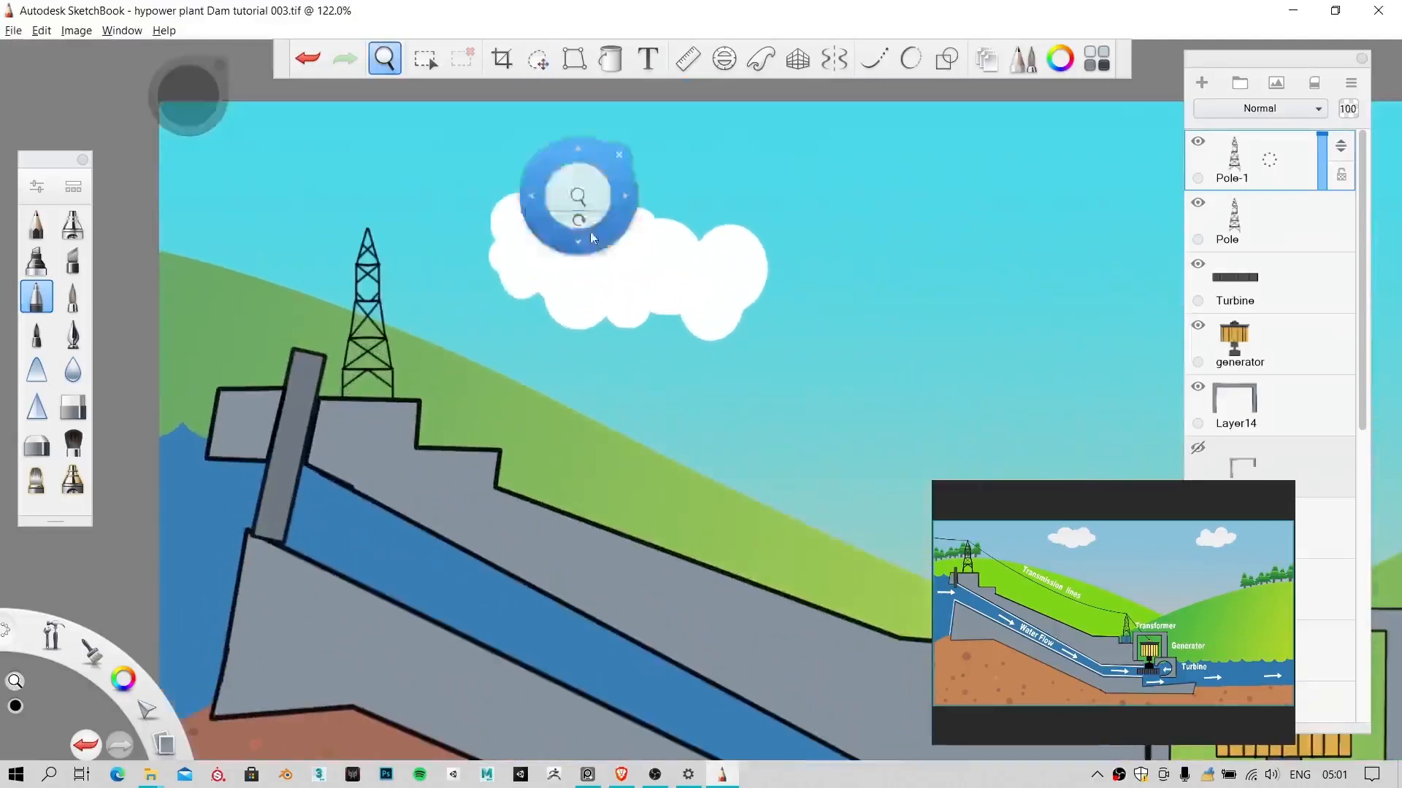
left_click(538, 58)
left_click_drag(561, 259, 474, 353)
key("space")
left_click_drag(585, 410, 442, 415)
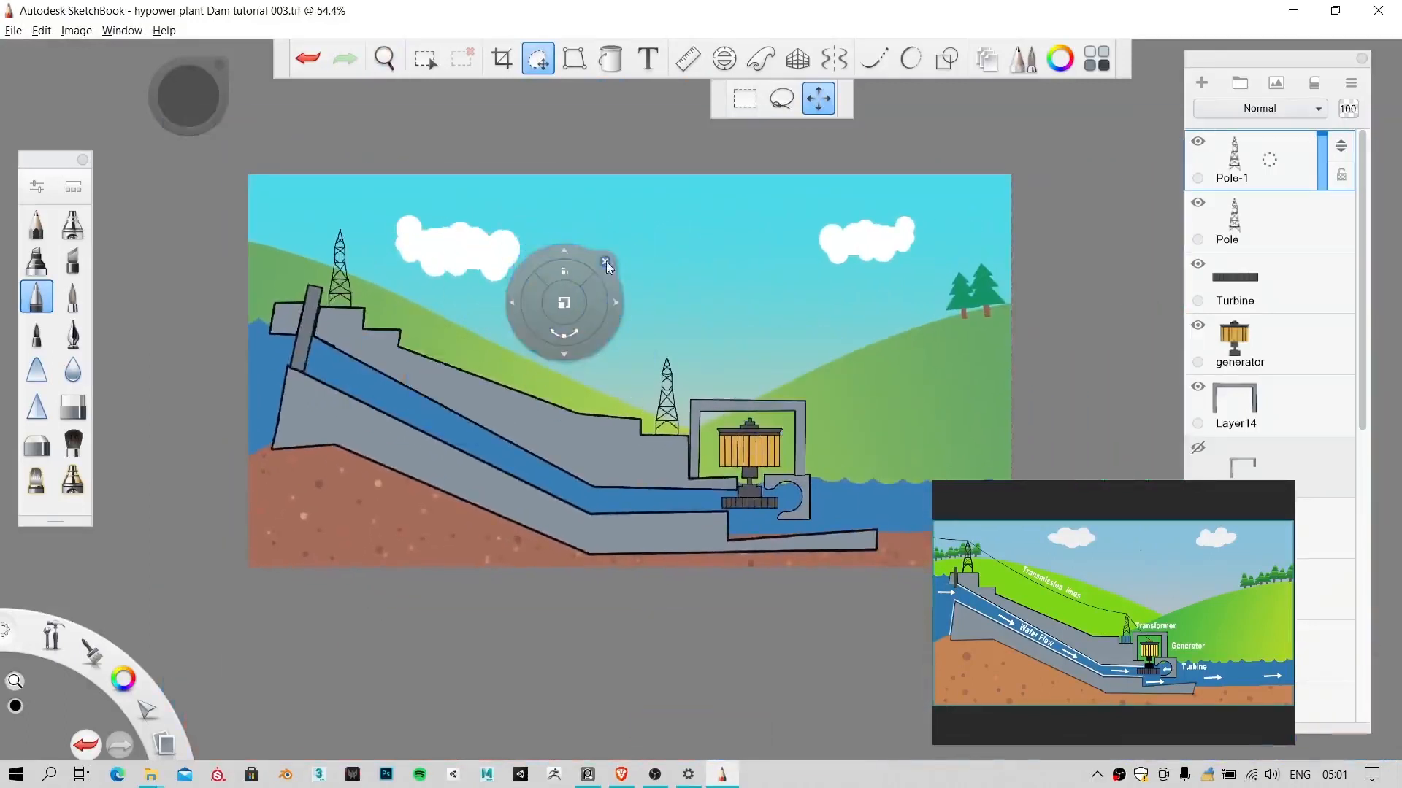
left_click(605, 262)
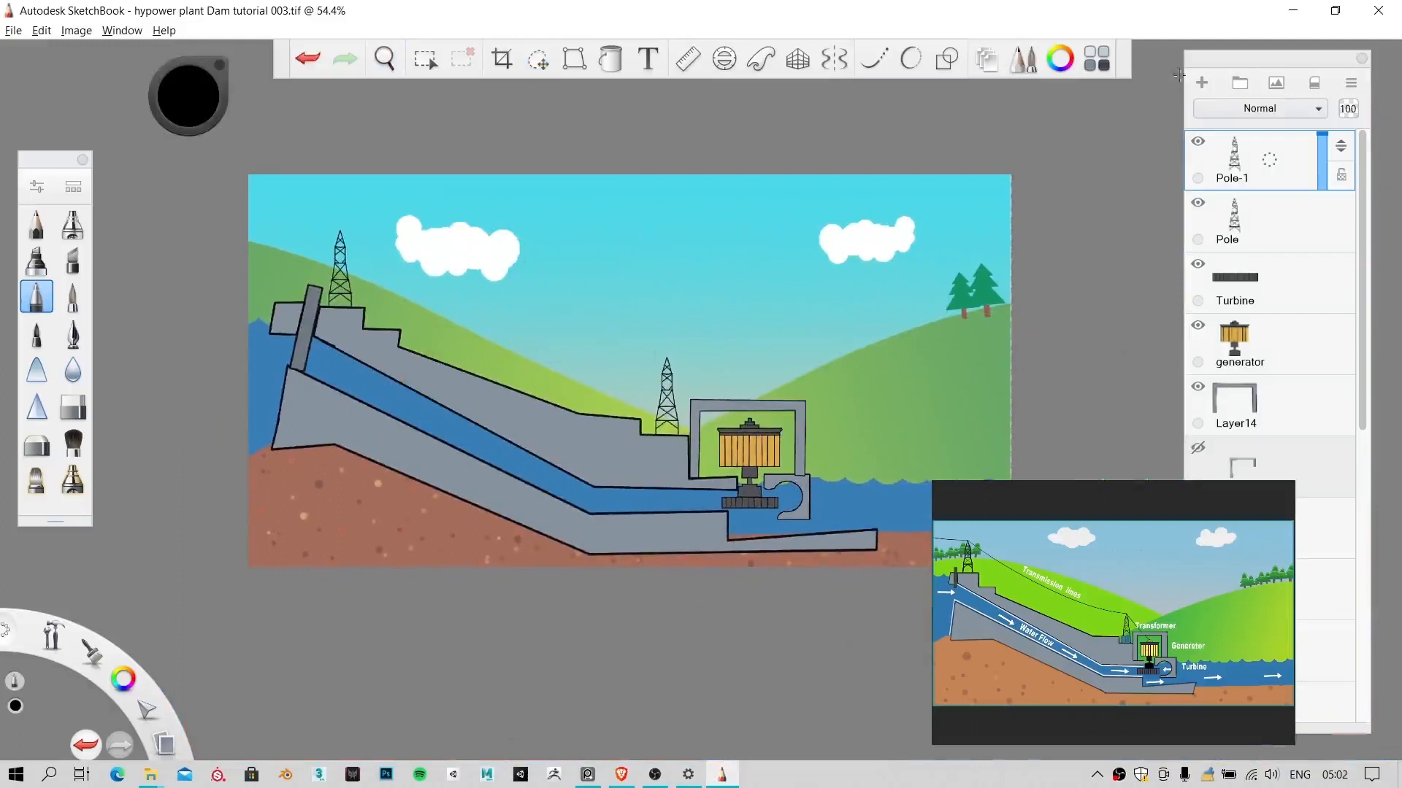
Step: Create a new layer above the tower copy and name it Wires
left_click(1201, 83)
left_click(1351, 83)
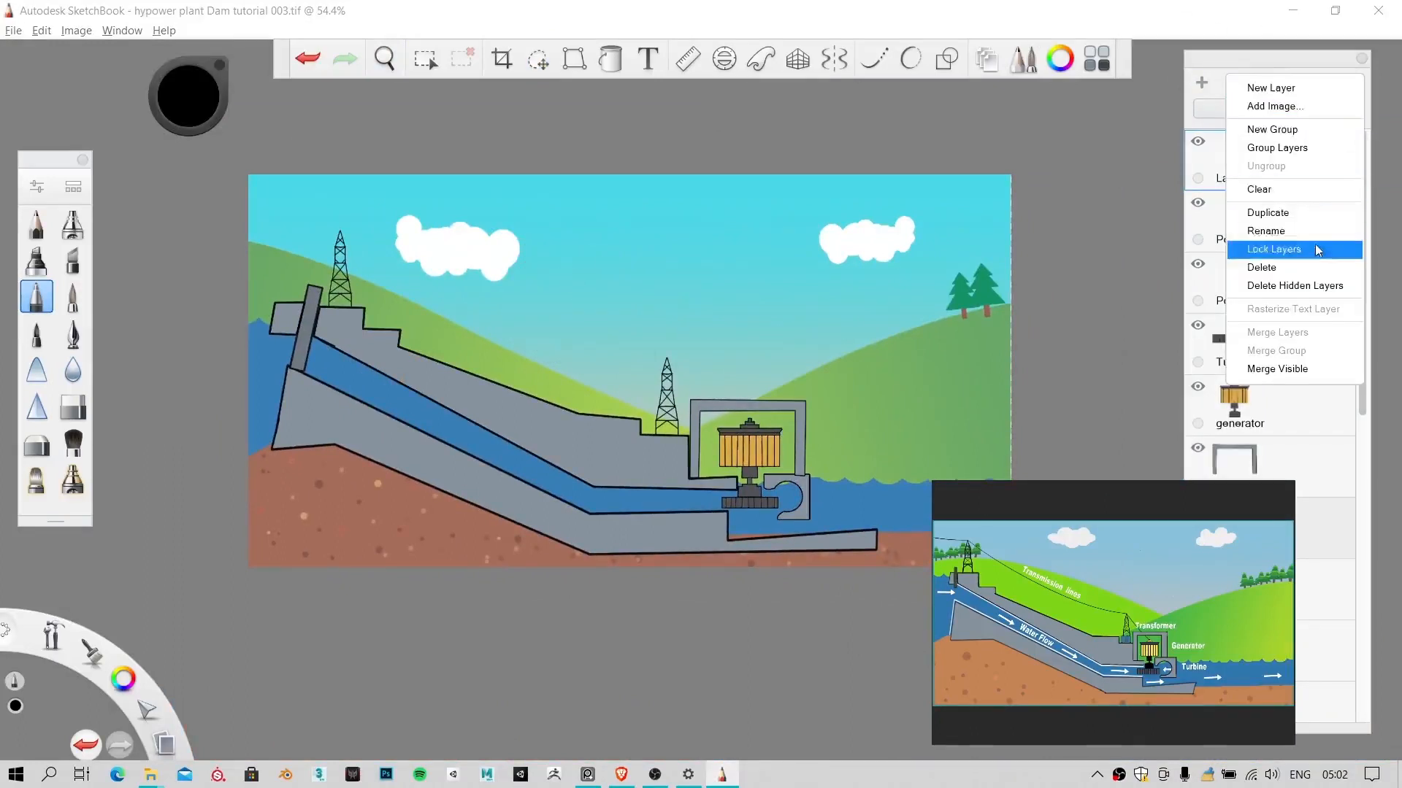
left_click(1314, 230)
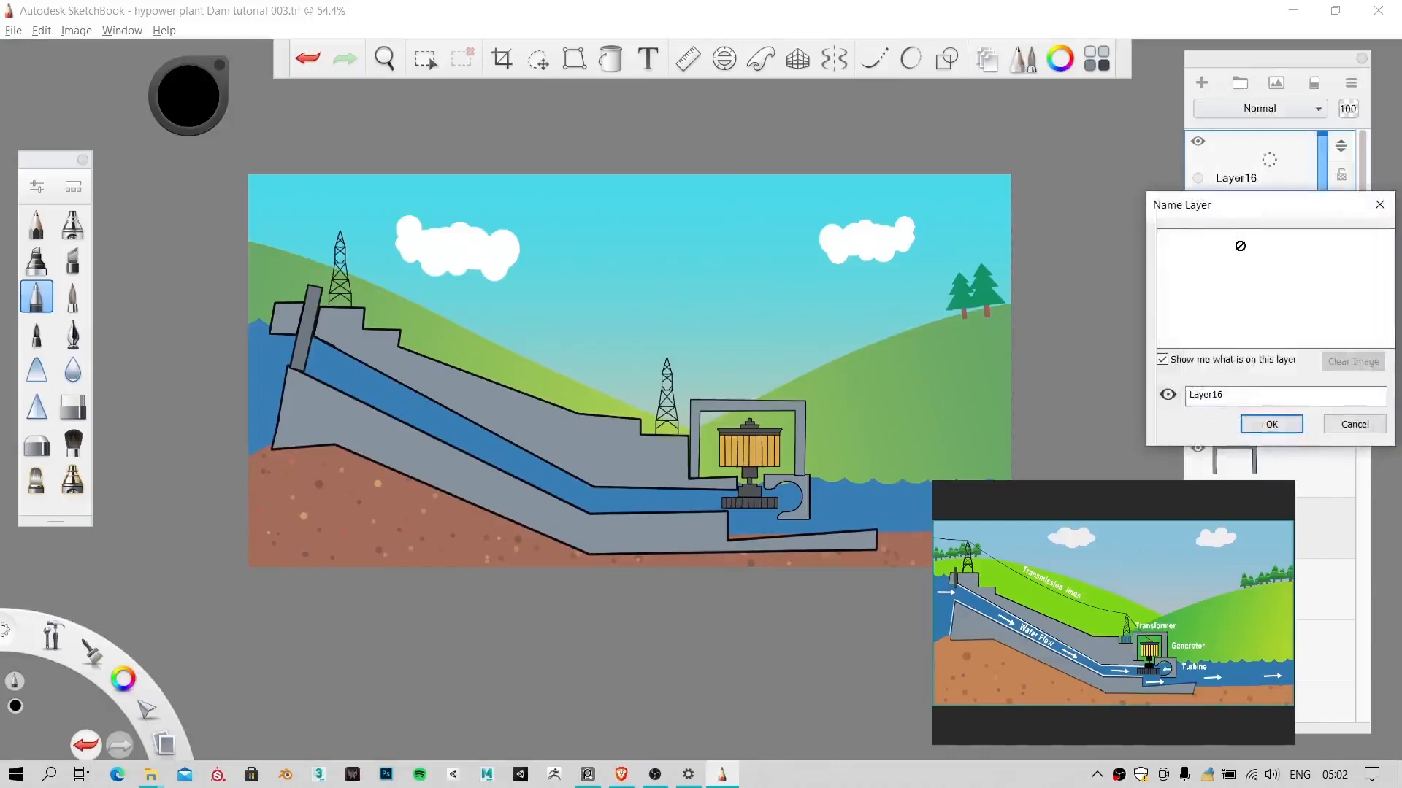
left_click_drag(1245, 395, 892, 390)
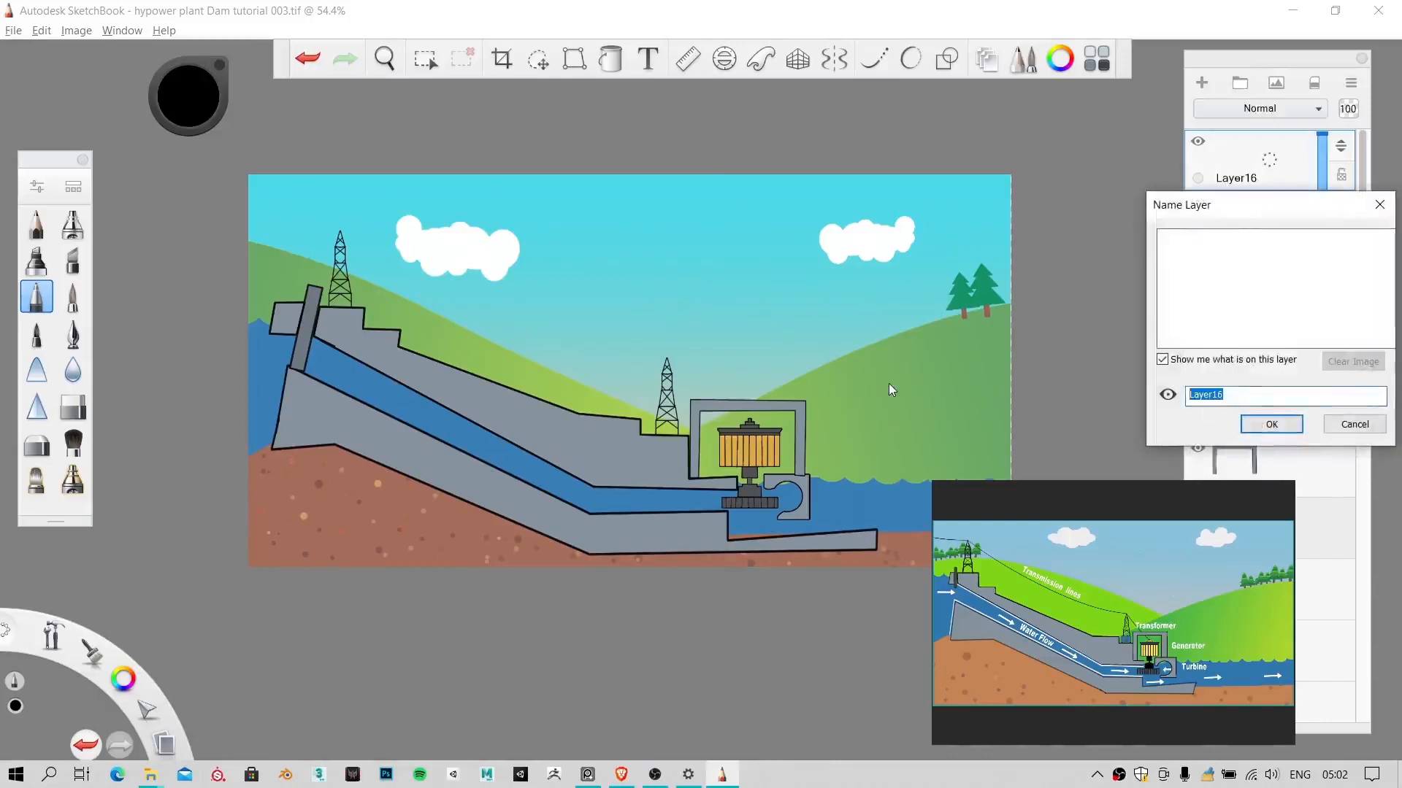
type("Wires")
key("Return")
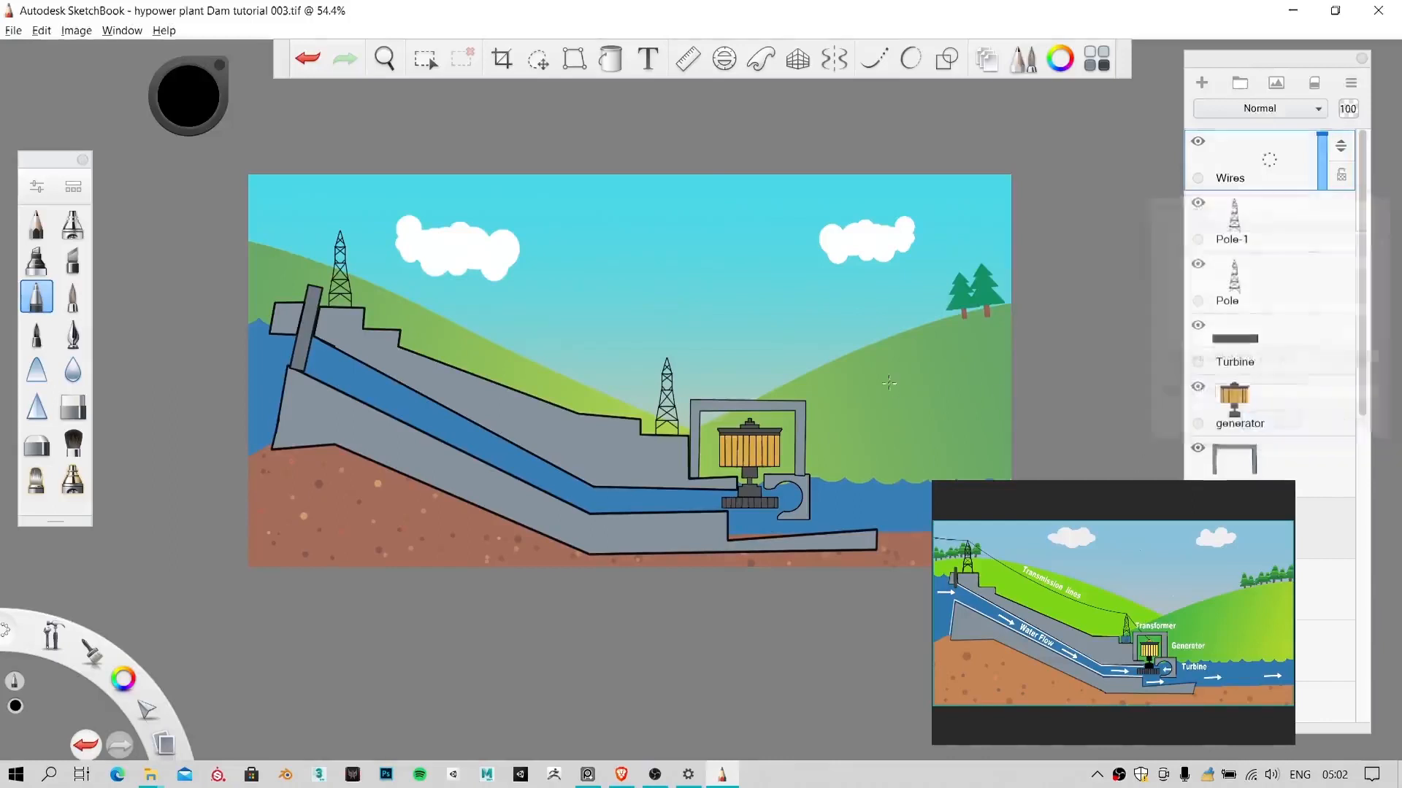
Step: Turn on Steady Stroke and reduce the brush size for drawing on the Wires layer
scroll(508, 272, "up", 2)
scroll(507, 272, "up", 4)
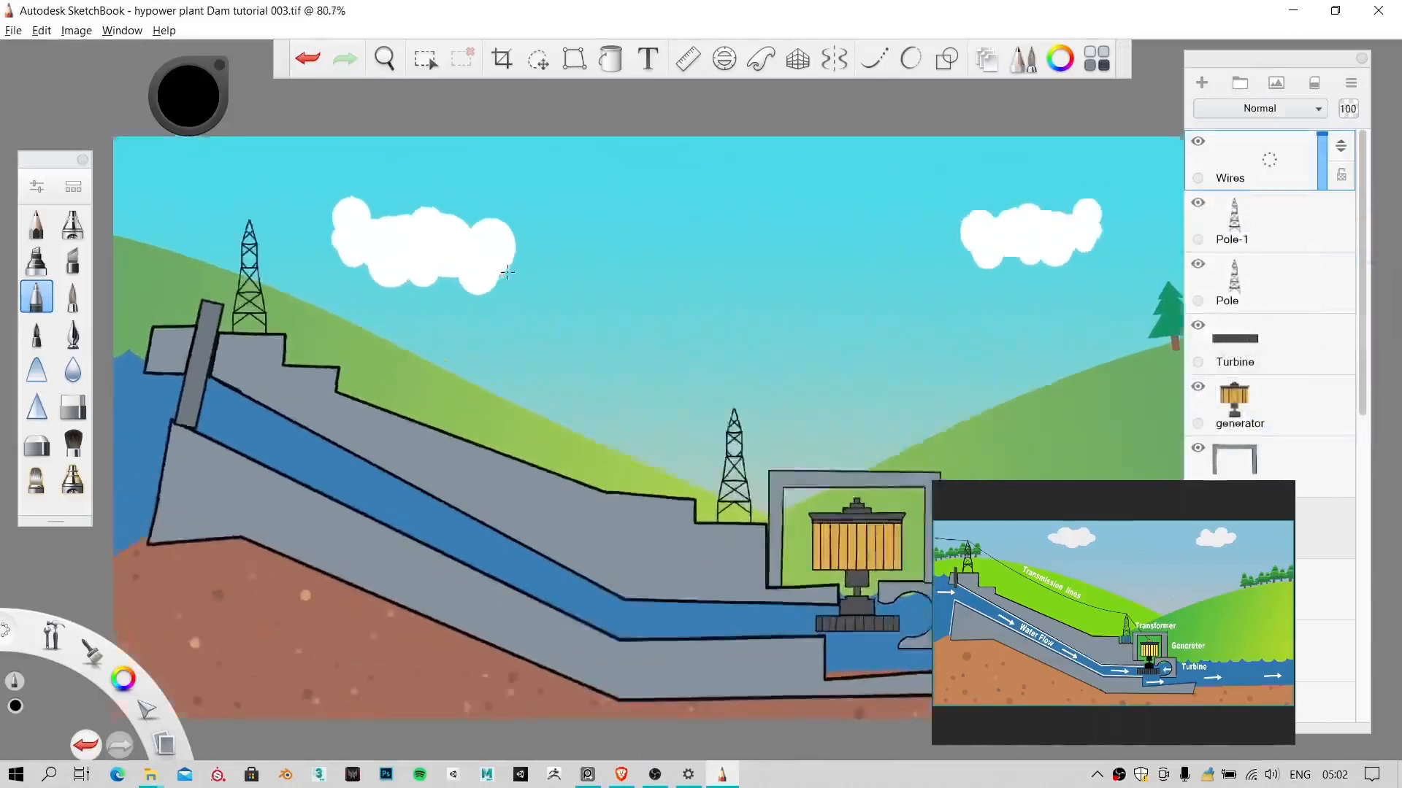
left_click(880, 55)
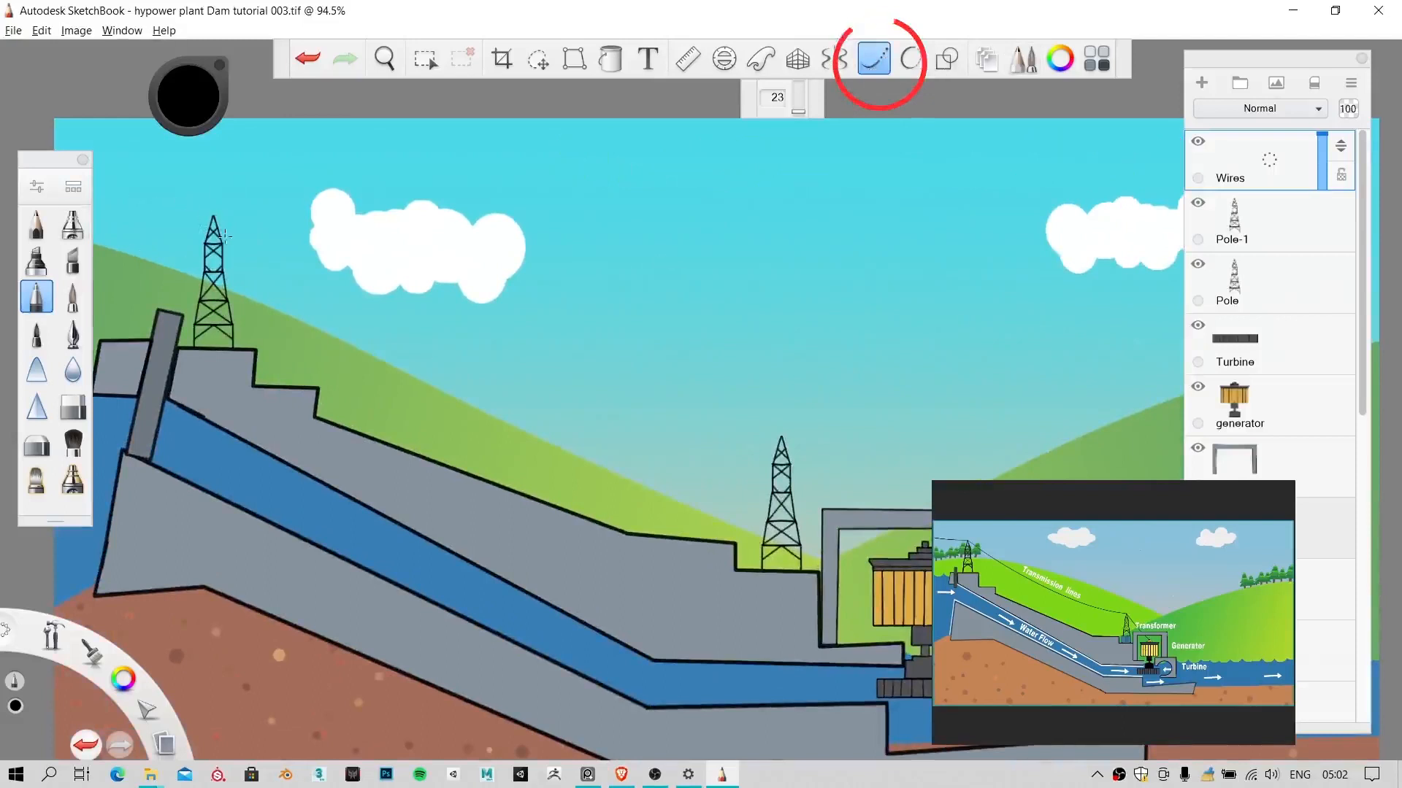
key("bracketleft")
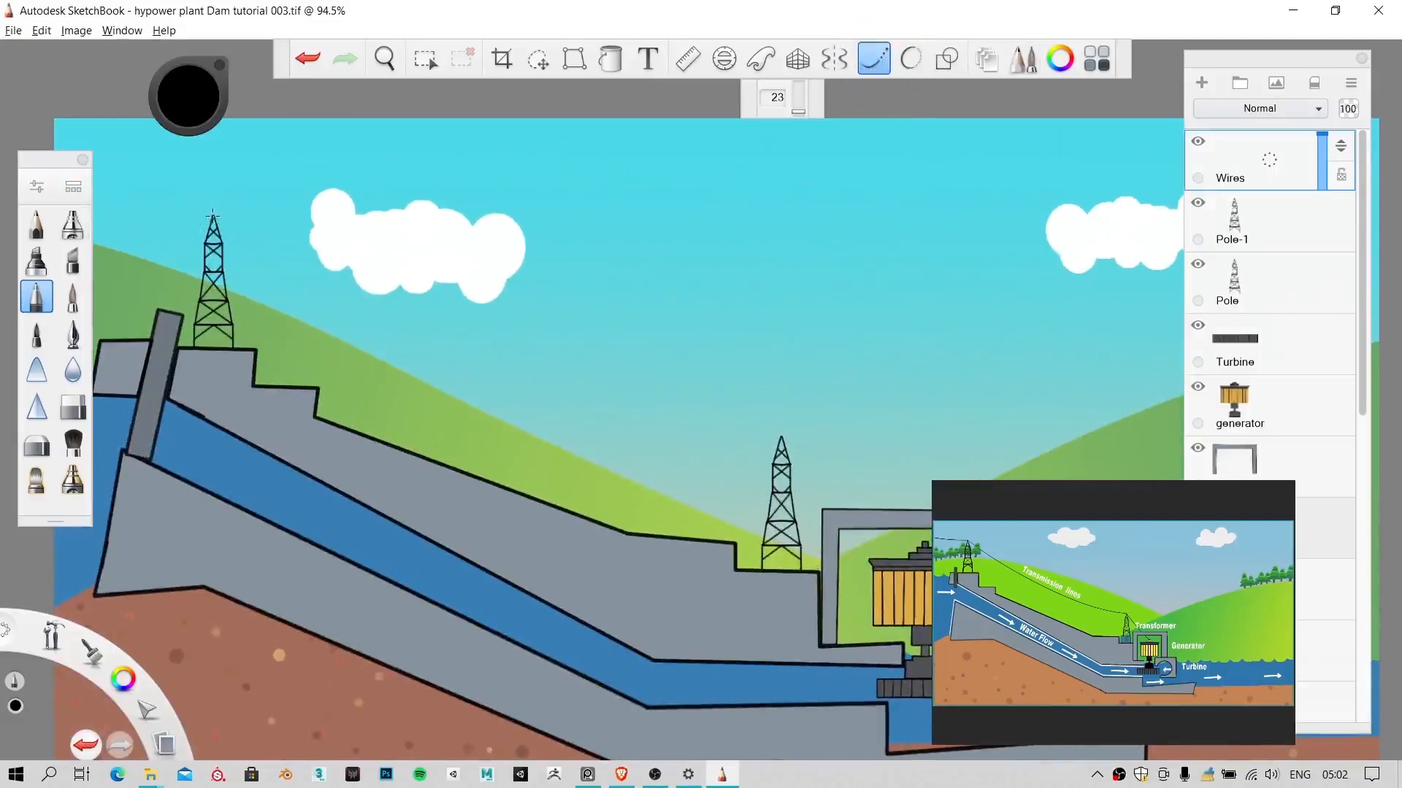
Step: Try to draw a sagging wire between the two tower tops, raising the Steady Stroke strength to 86
mouse_move(213, 215)
left_mouse_down()
mouse_move(517, 363)
mouse_move(801, 414)
left_mouse_up()
key("ctrl+z")
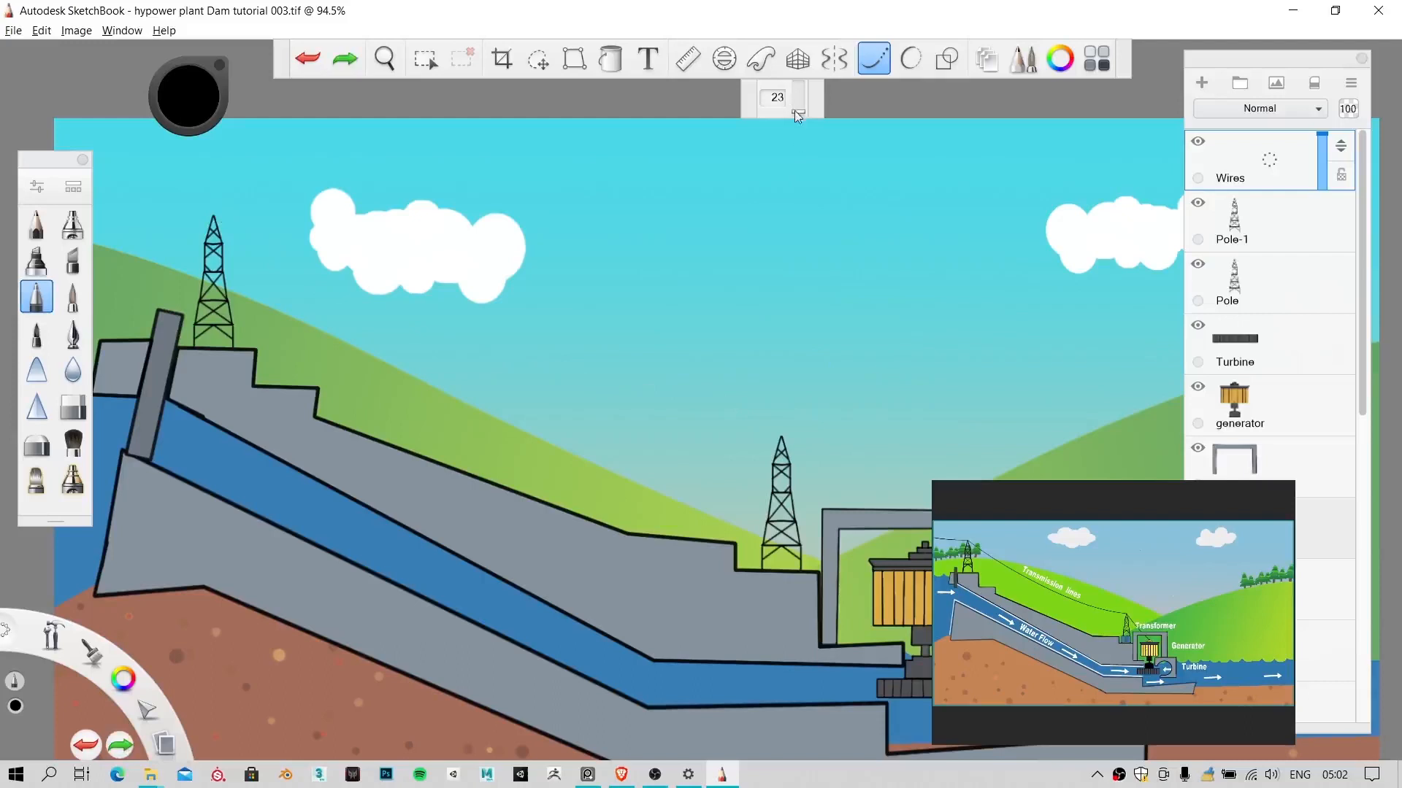
left_click_drag(798, 116, 798, 101)
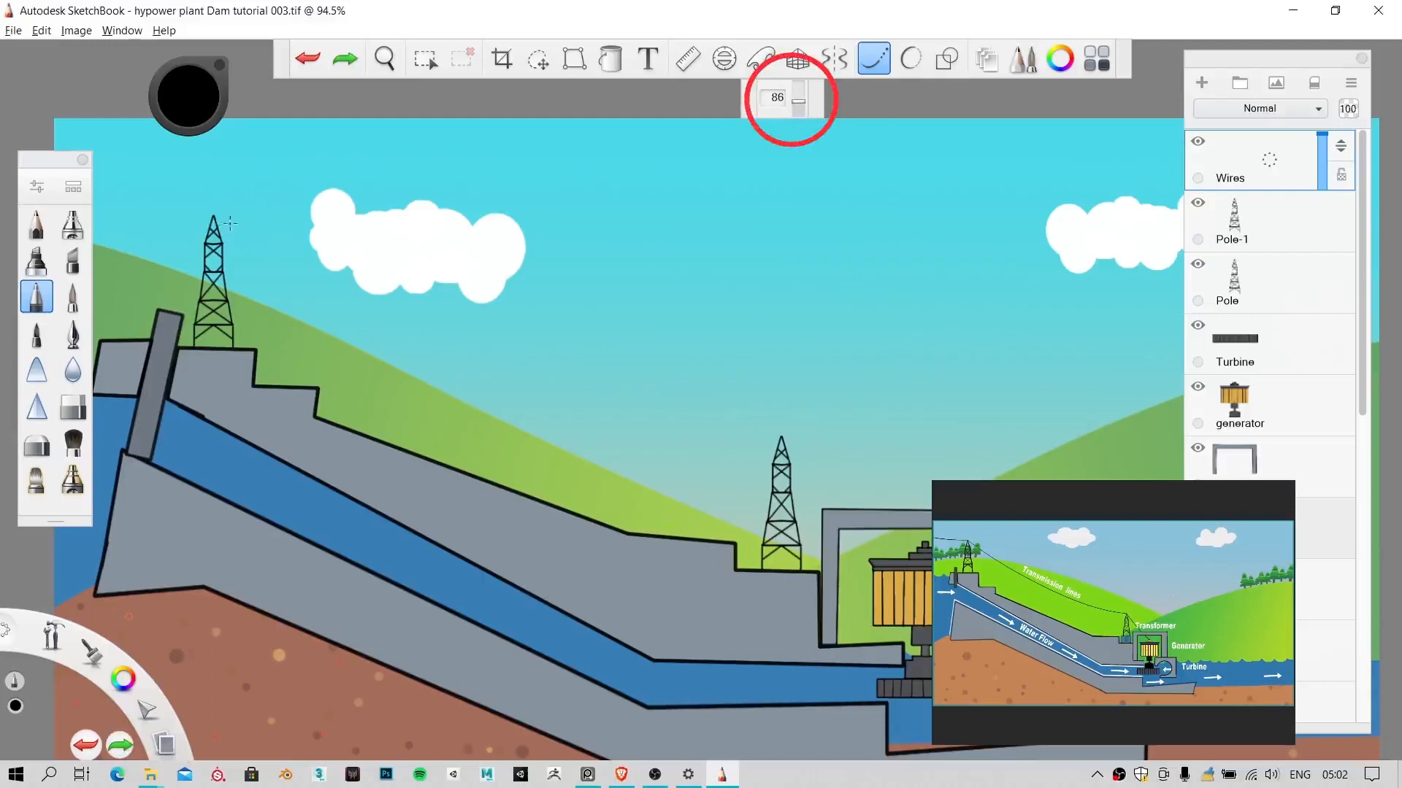
mouse_move(210, 213)
left_mouse_down()
mouse_move(430, 321)
mouse_move(824, 400)
left_mouse_up()
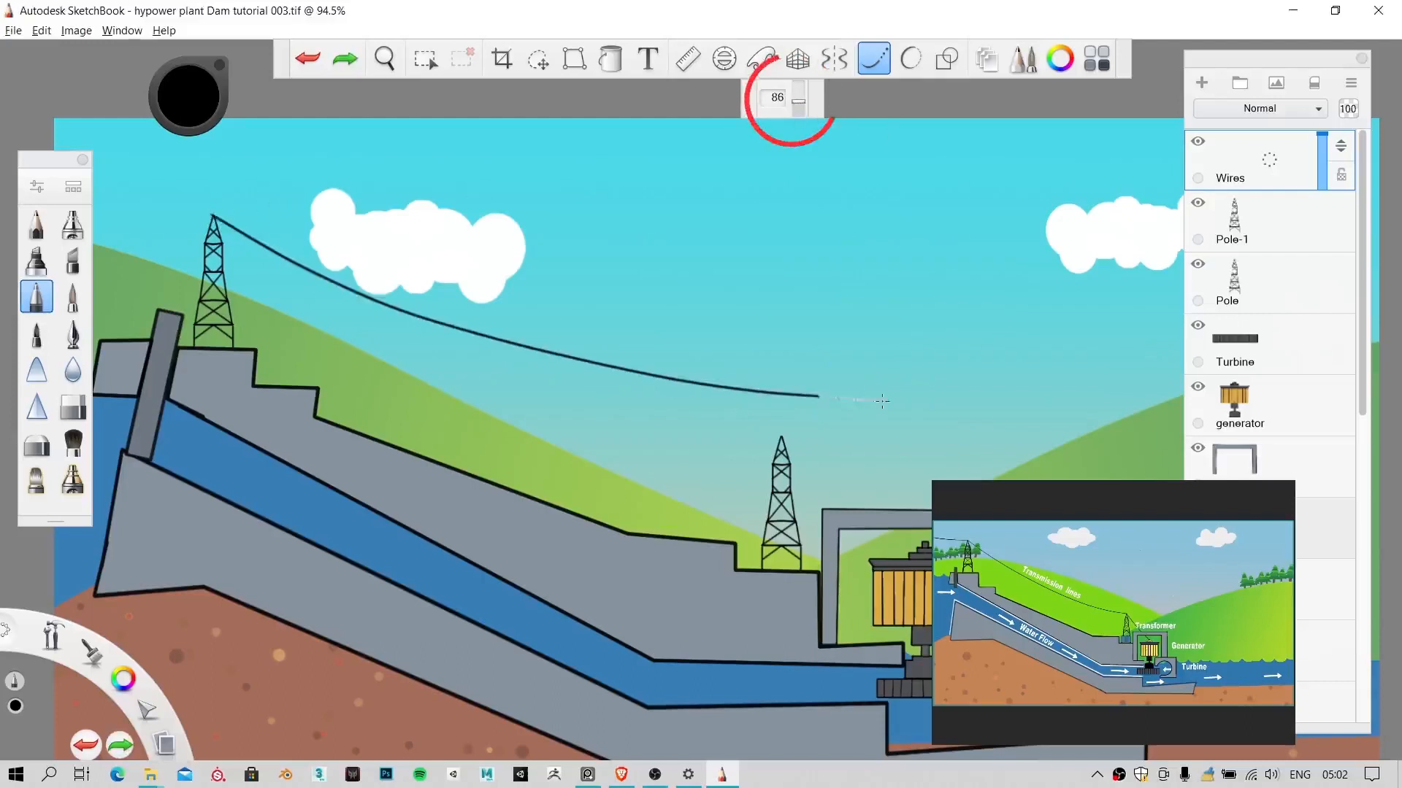
key("ctrl+z")
Step: Set the Steady Stroke strength to 120, try a wire stroke between the towers, and reduce the brush size further
left_click_drag(797, 106, 798, 96)
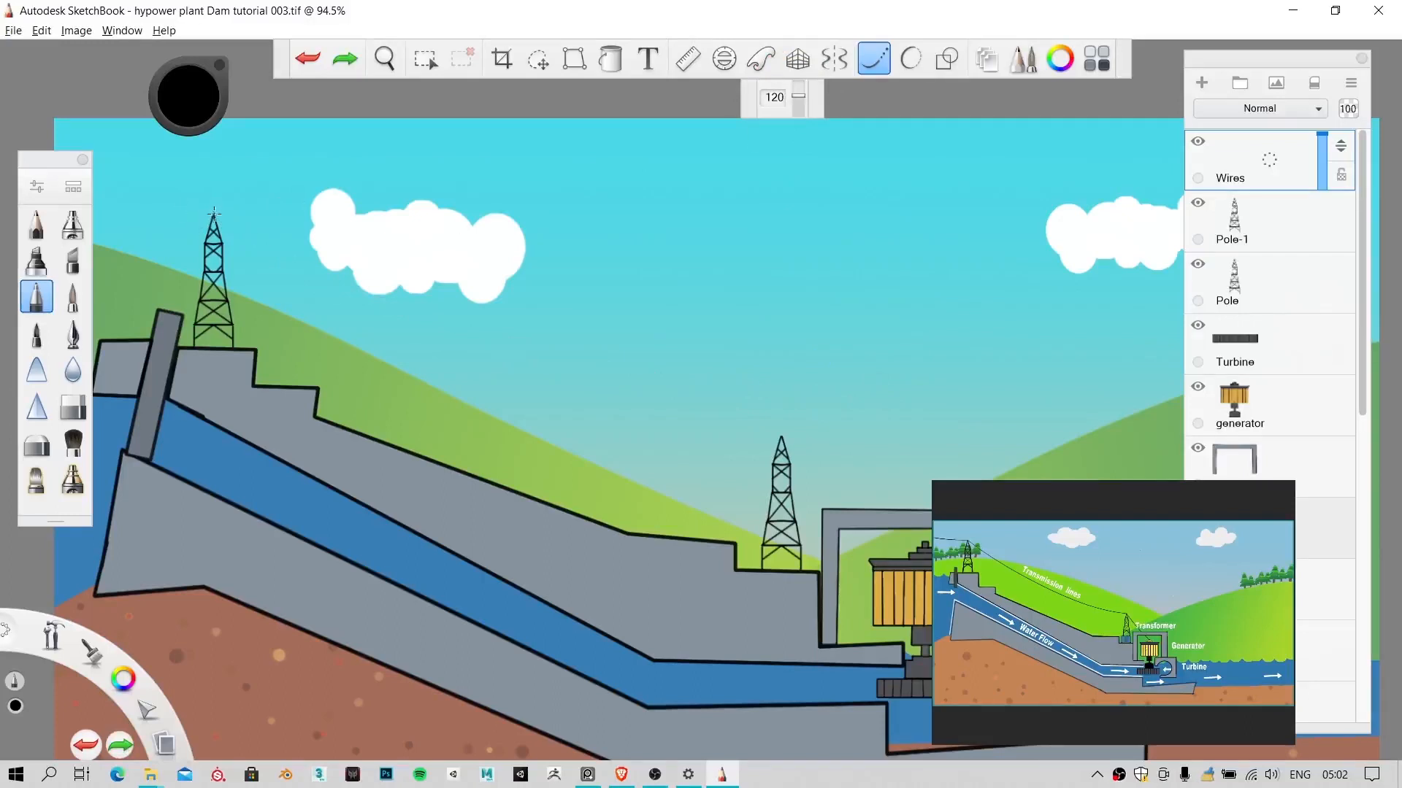
mouse_move(214, 214)
left_mouse_down()
mouse_move(263, 252)
mouse_move(494, 343)
mouse_move(781, 436)
left_mouse_up()
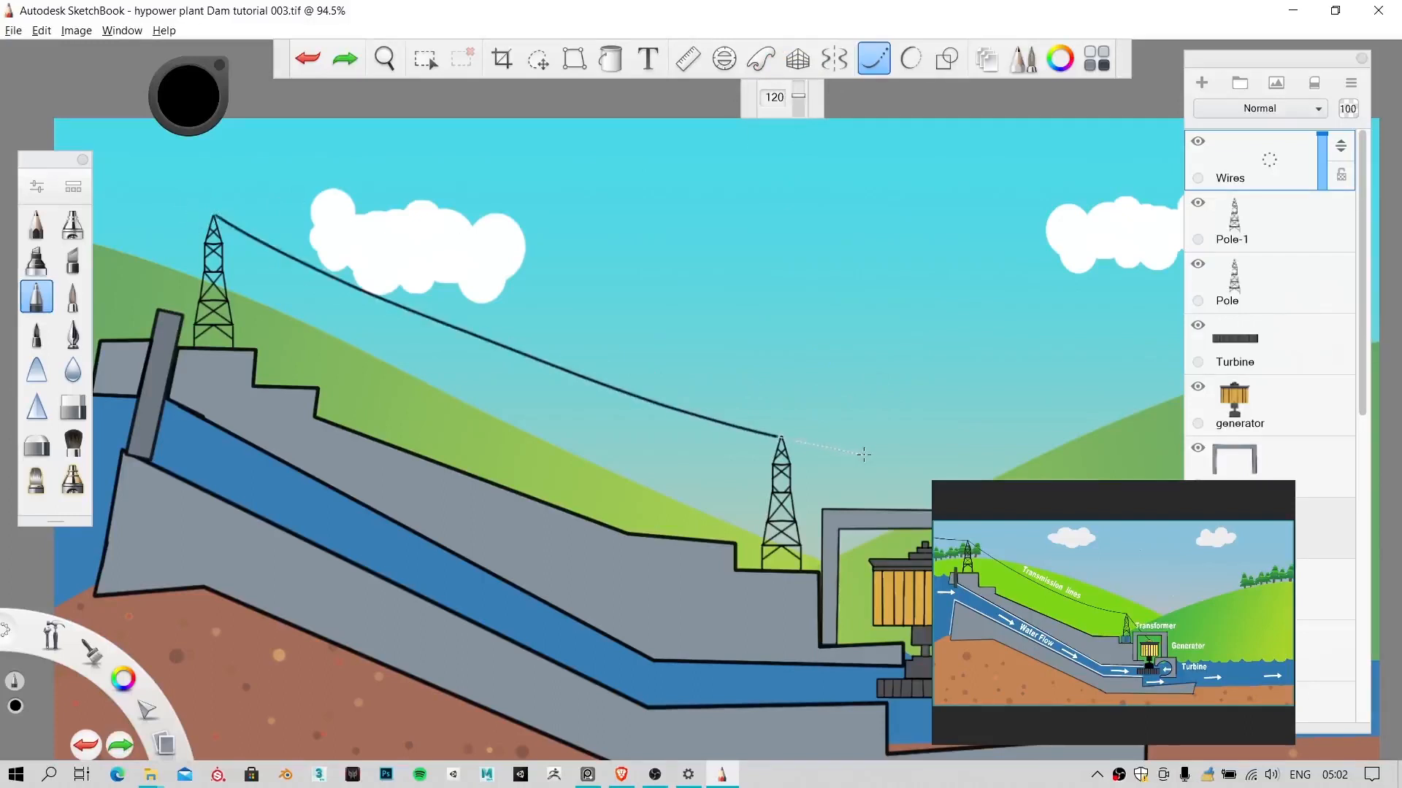
key("ctrl+z")
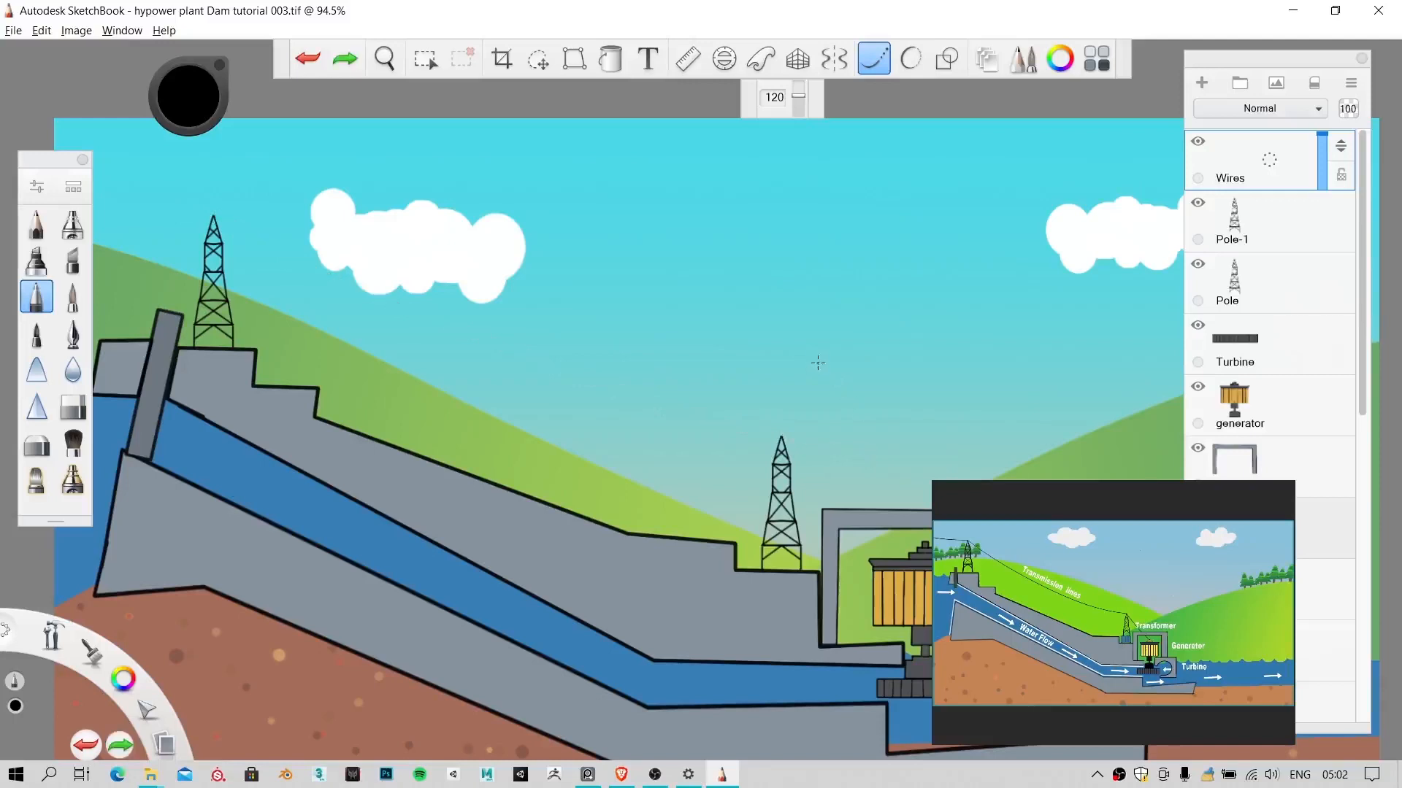
key("bracketleft")
Step: Try to draw the wire between the tower tops with the thinner brush, and undo it
mouse_move(324, 292)
left_mouse_down()
mouse_move(570, 389)
mouse_move(776, 436)
left_mouse_up()
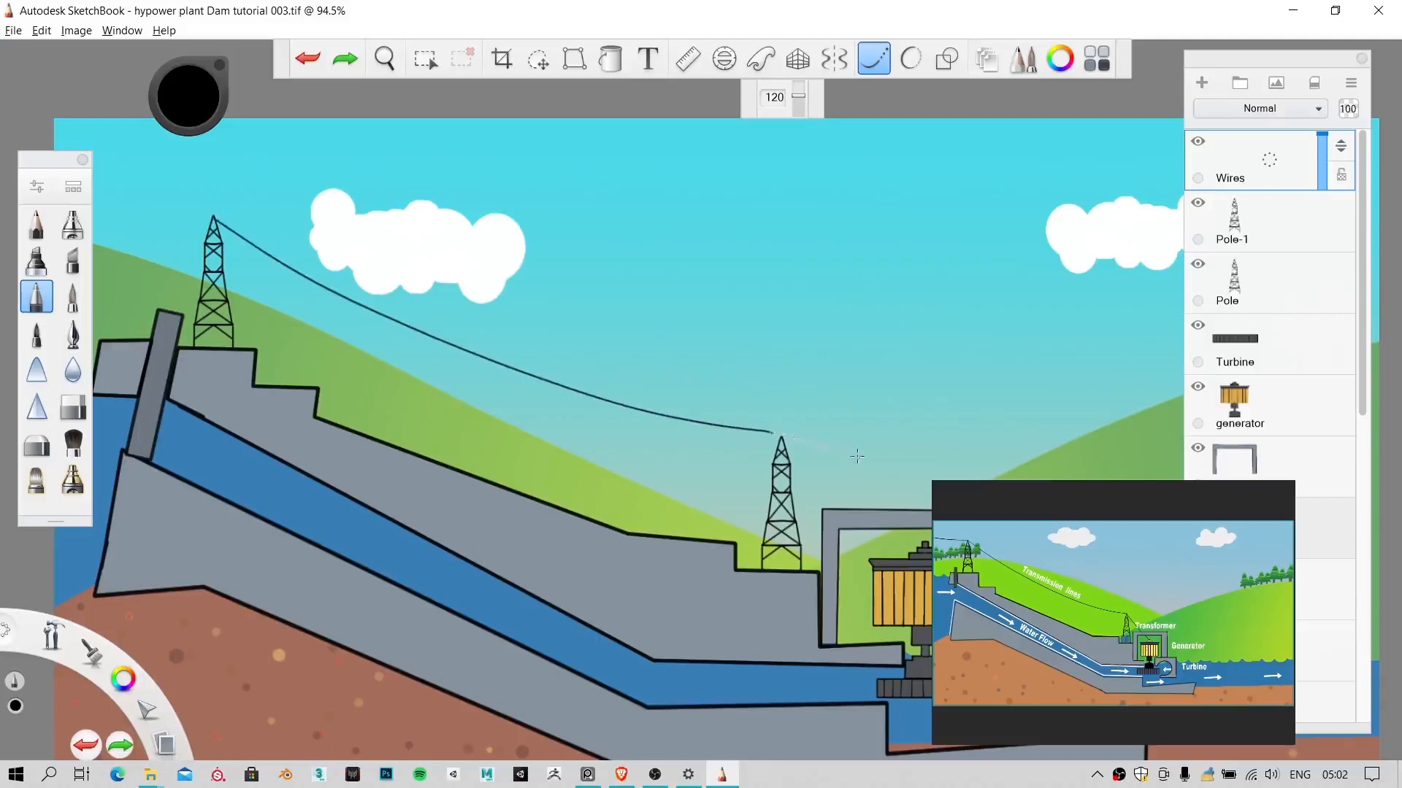
left_click_drag(846, 493, 847, 492)
key("space")
mouse_move(765, 304)
left_mouse_down()
mouse_move(642, 433)
mouse_move(677, 297)
mouse_move(738, 179)
left_mouse_up()
key("ctrl+z")
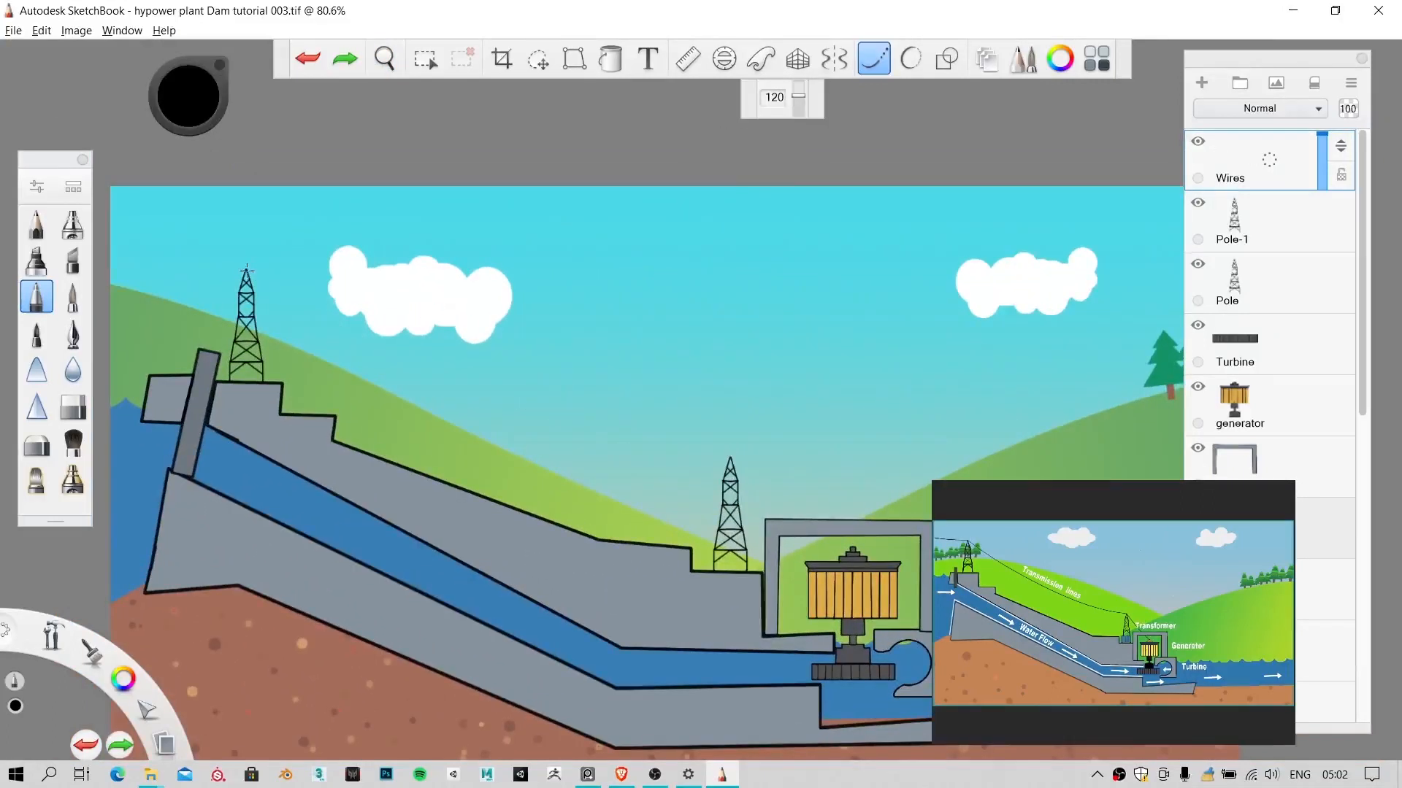
Step: Draw a thin sagging wire from the top of the upper tower to the top of the lower tower
mouse_move(245, 271)
left_mouse_down()
mouse_move(424, 398)
mouse_move(712, 454)
left_mouse_up()
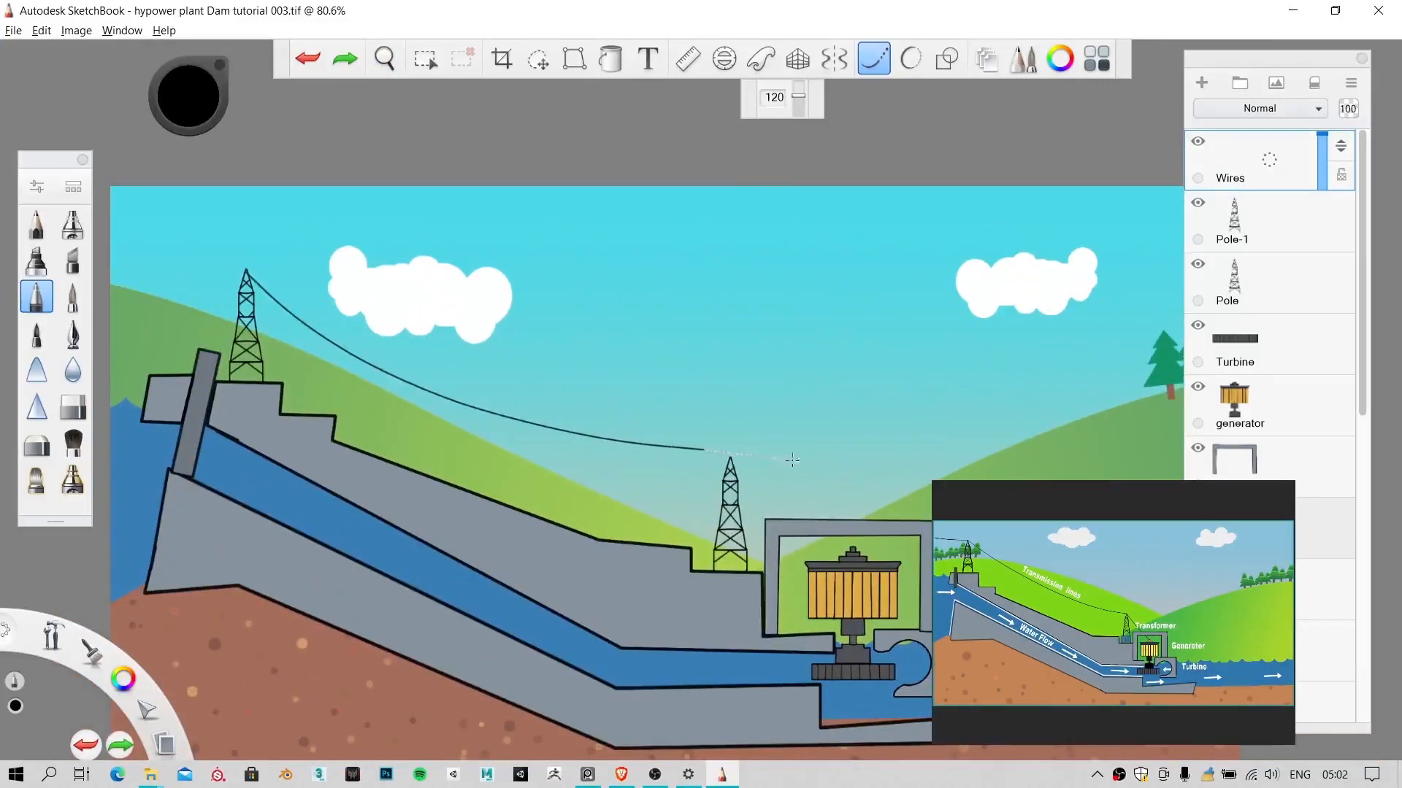
key("ctrl+z")
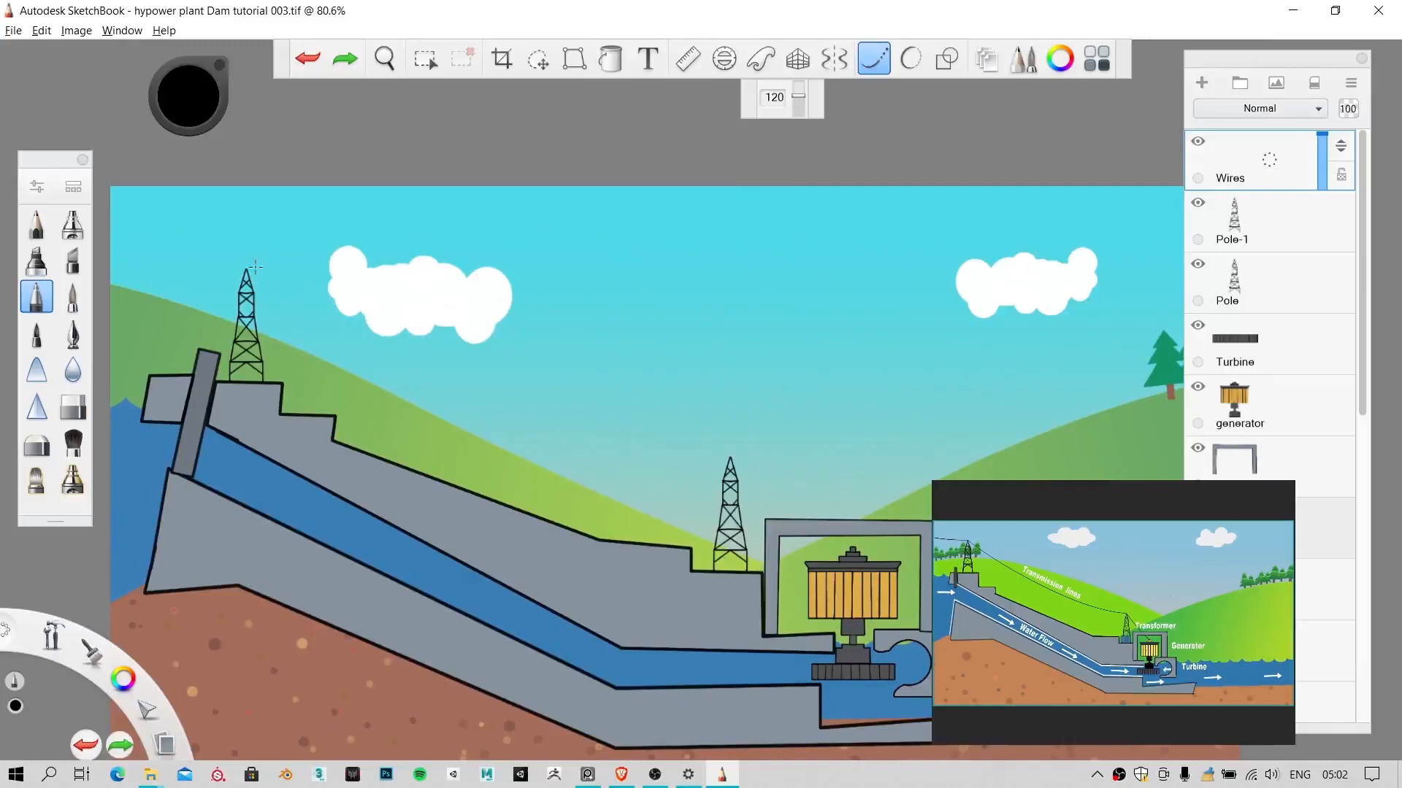
mouse_move(245, 269)
left_mouse_down()
mouse_move(385, 400)
mouse_move(501, 453)
mouse_move(648, 485)
mouse_move(797, 466)
left_mouse_up()
mouse_move(246, 269)
left_mouse_down()
mouse_move(361, 353)
mouse_move(541, 419)
mouse_move(730, 458)
left_mouse_up()
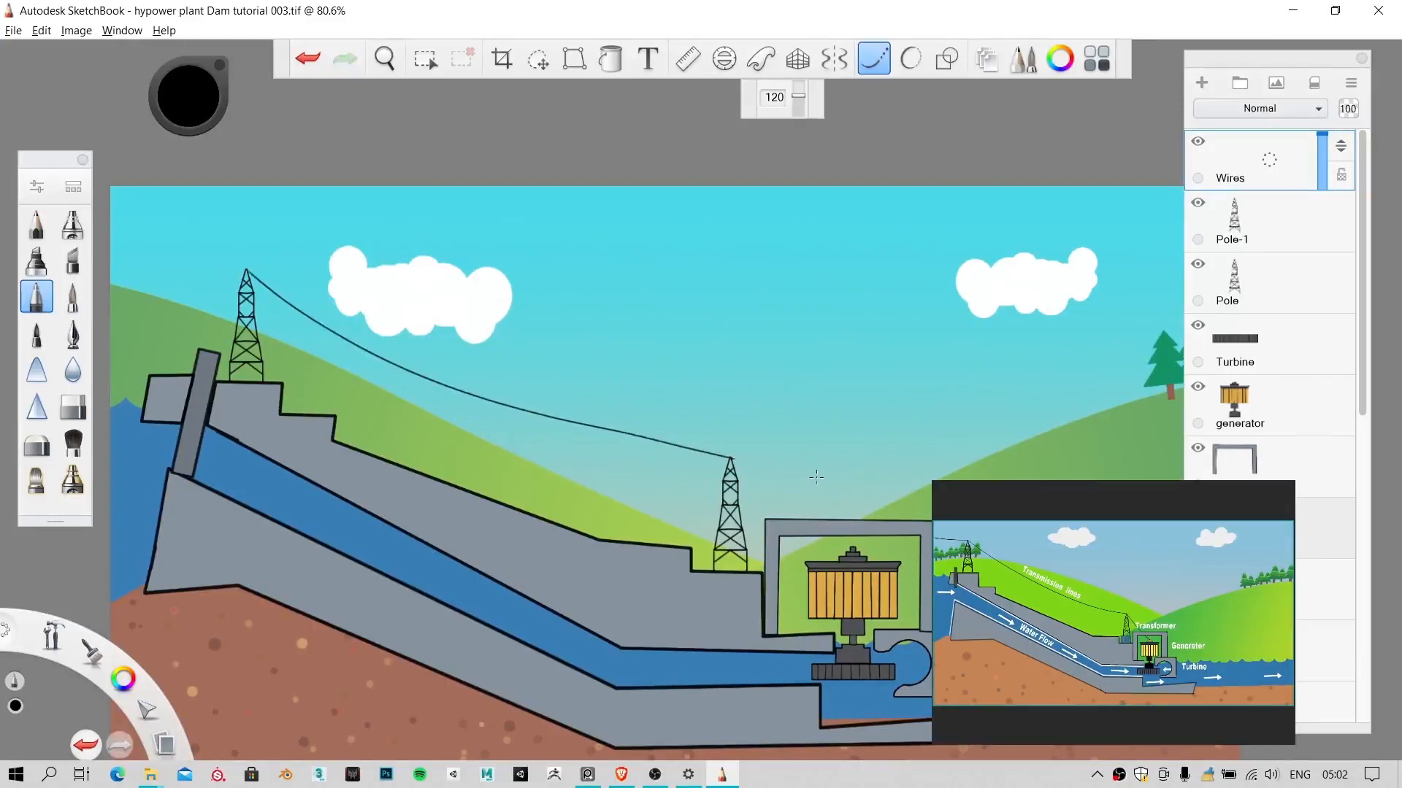
Step: Draw a curved wire from the top of the lower tower down to the cap of the generator
key("space")
left_click_drag(730, 393, 865, 286)
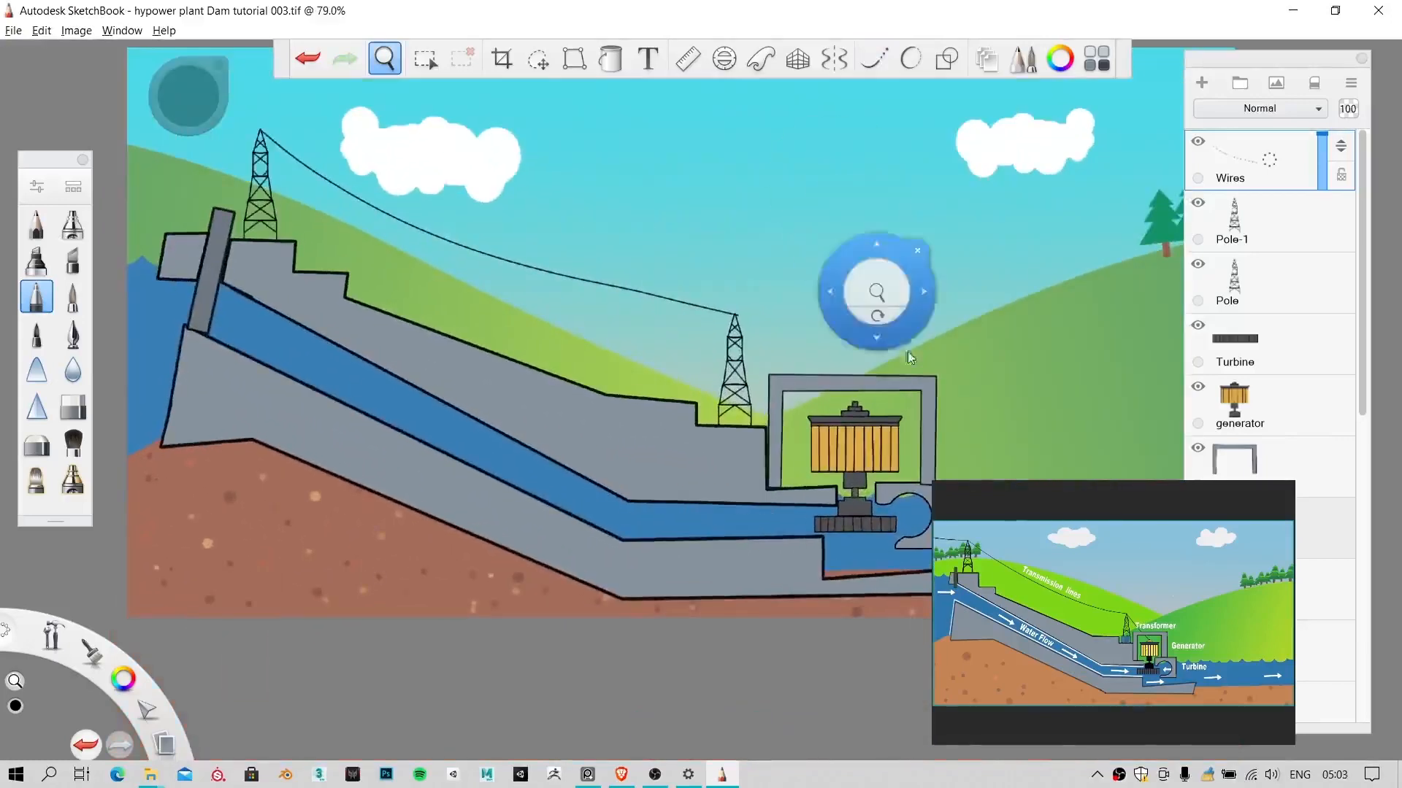
mouse_move(883, 369)
left_mouse_down()
mouse_move(613, 316)
mouse_move(654, 316)
mouse_move(696, 381)
left_mouse_up()
key("space")
key("space")
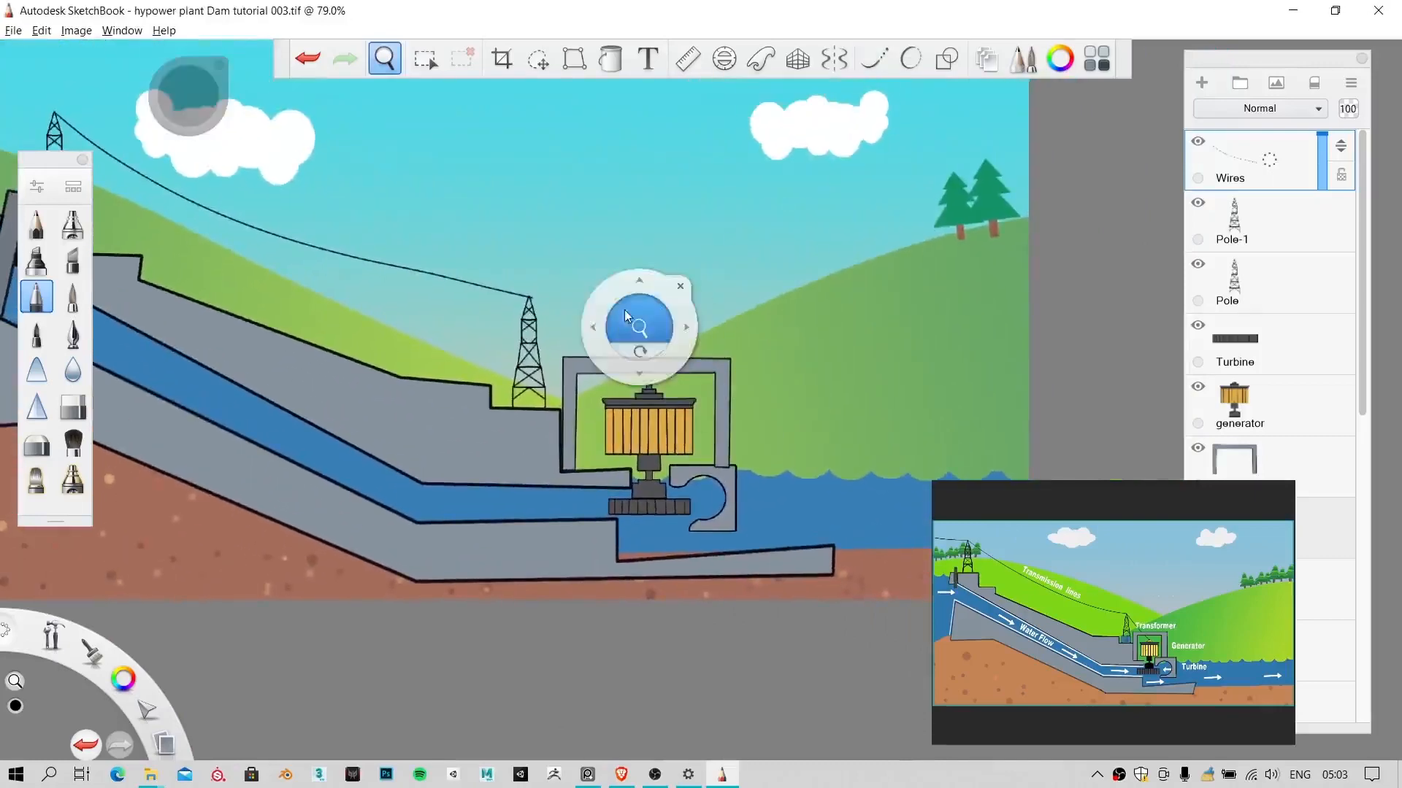
left_click_drag(625, 315, 713, 238)
left_click_drag(594, 321, 645, 282)
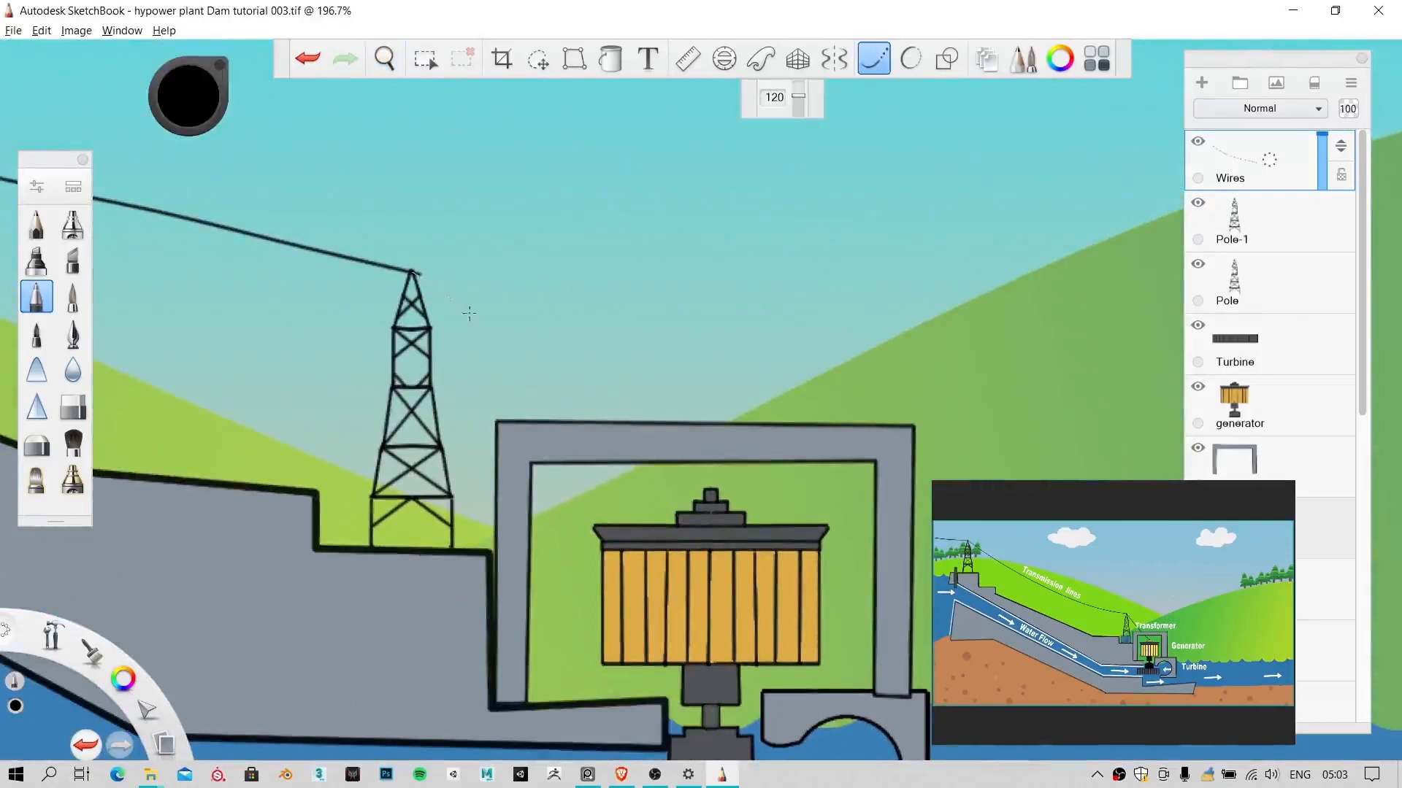
mouse_move(469, 314)
left_mouse_down()
mouse_move(649, 496)
mouse_move(717, 541)
mouse_move(779, 516)
left_mouse_up()
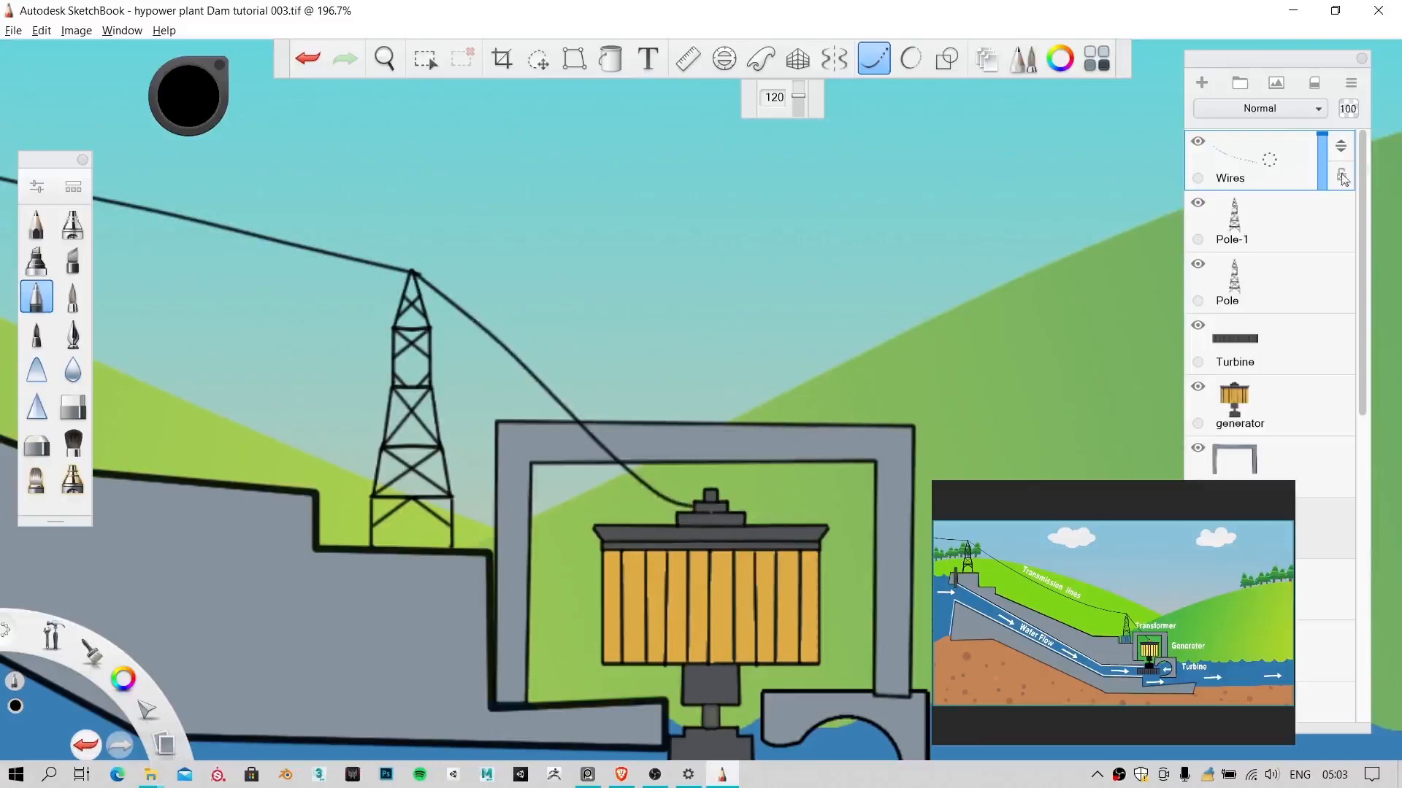
Step: Move the generator housing layer, Layer14, to the top of the layer stack above Wires
left_click(1342, 456)
left_click_drag(1341, 454, 1340, 152)
key("space")
left_click_drag(612, 345, 484, 548)
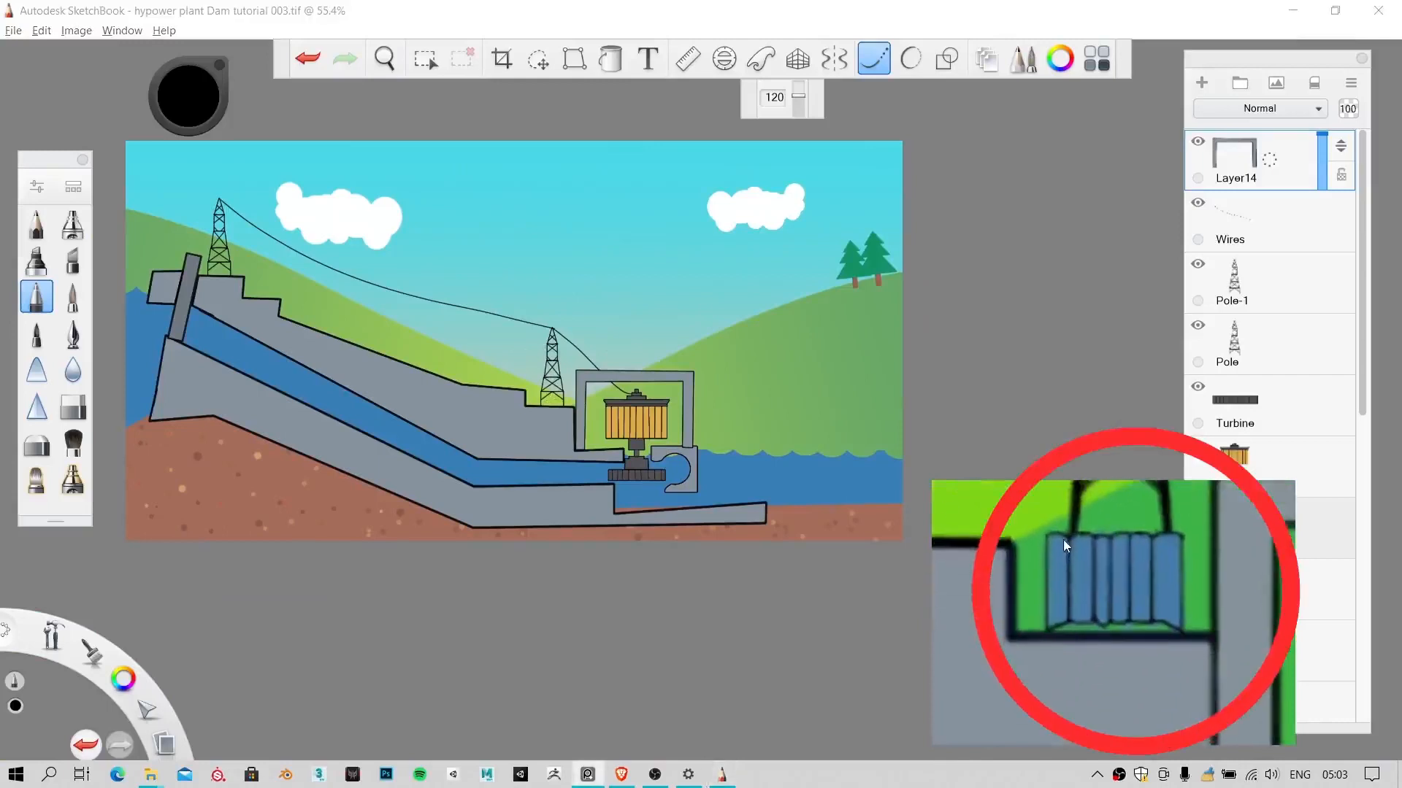
Step: Create a new layer directly above Wires and turn on vertical mirror symmetry for drawing the transformer
left_click(1269, 219)
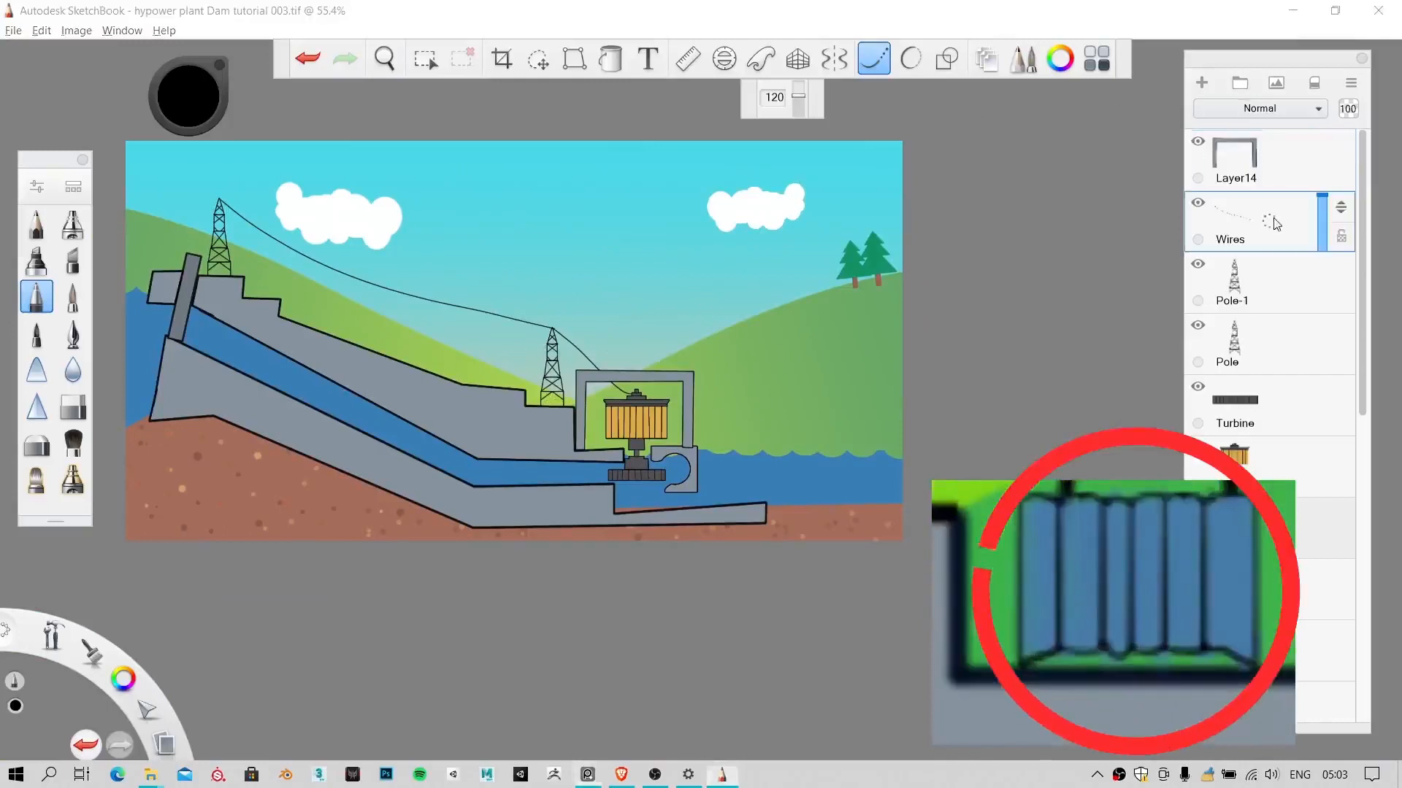
left_click(1201, 83)
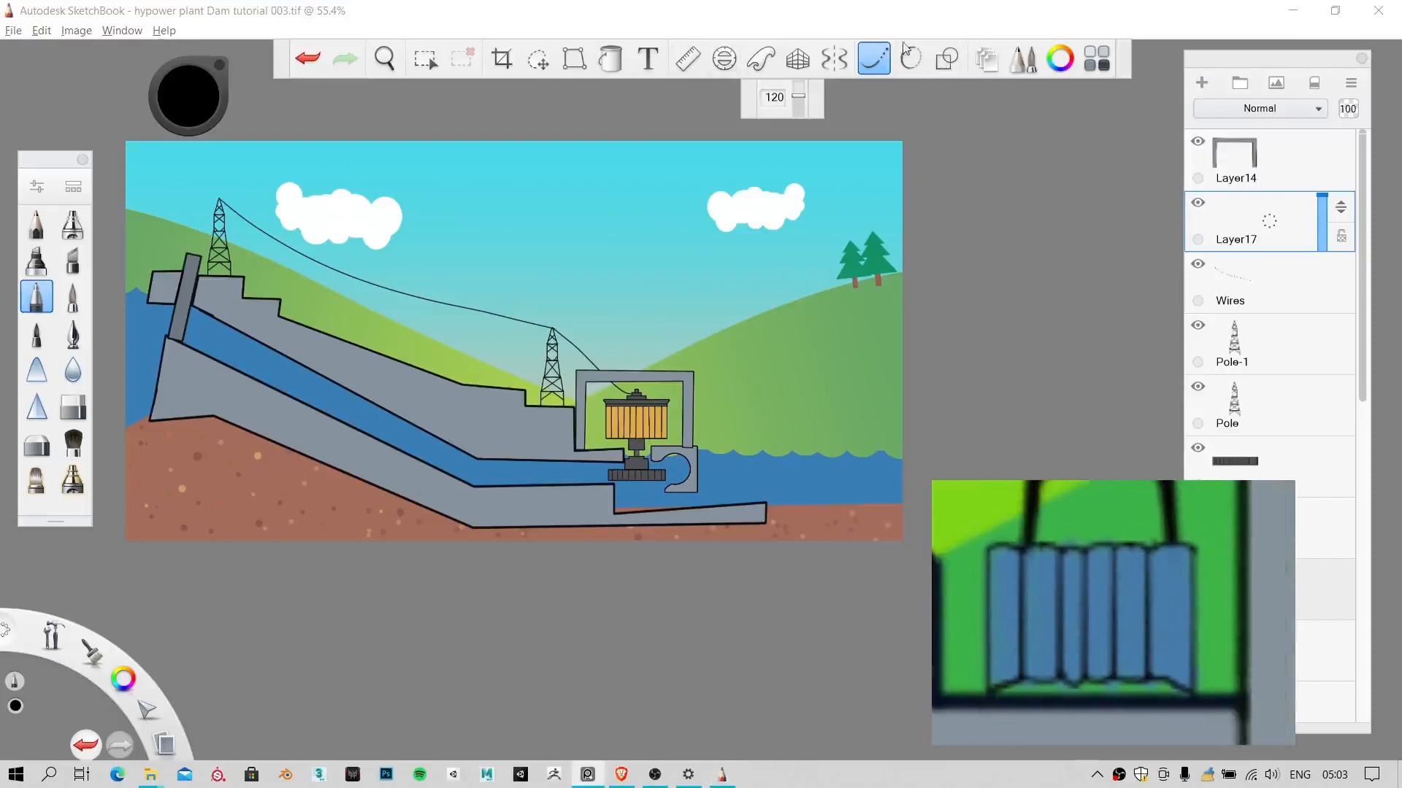
left_click(832, 60)
key("space")
mouse_move(699, 399)
left_mouse_down()
mouse_move(553, 443)
mouse_move(571, 378)
mouse_move(668, 215)
left_mouse_up()
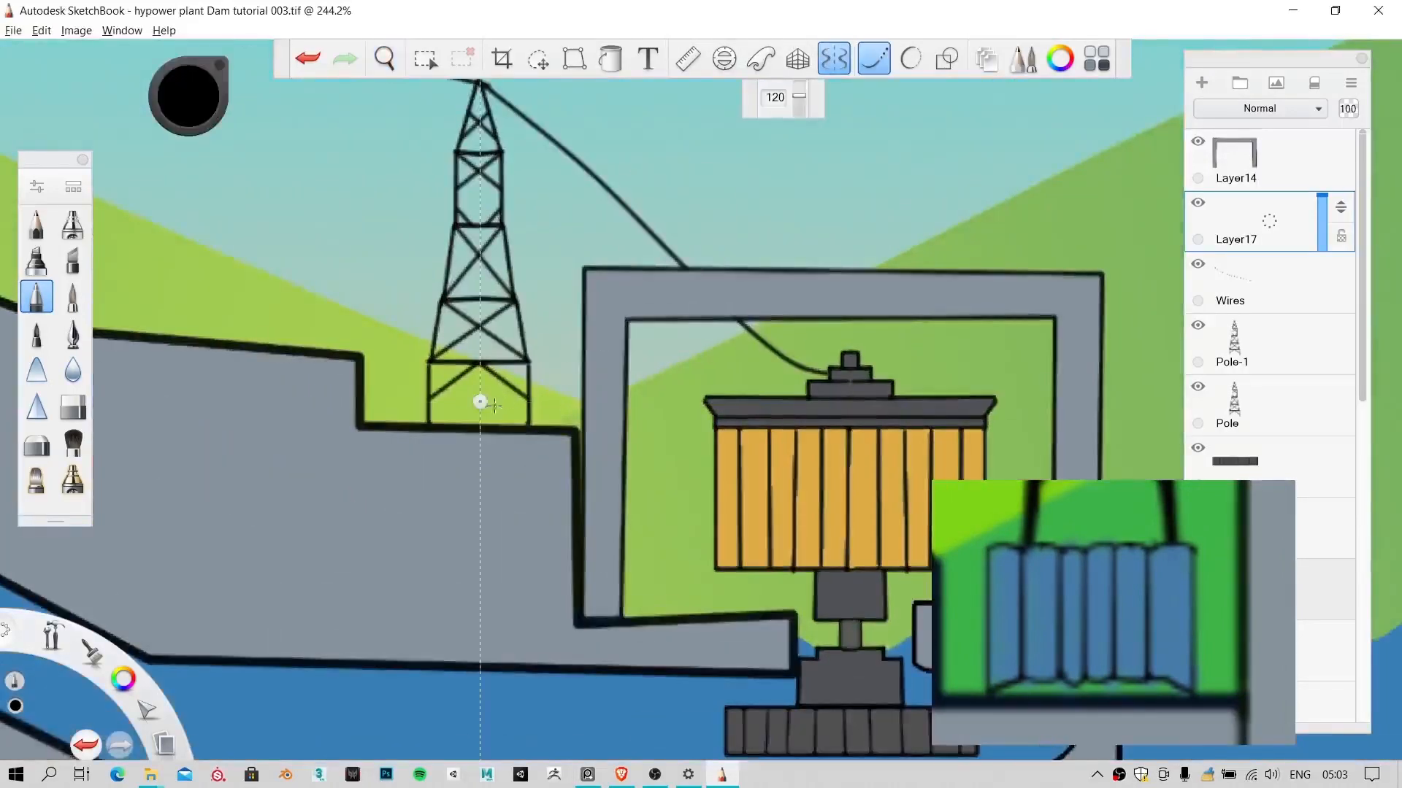
Step: Move the lower tower on the Pole layer straight up, clear of the dam ledge beside the generator housing
left_click(1261, 341)
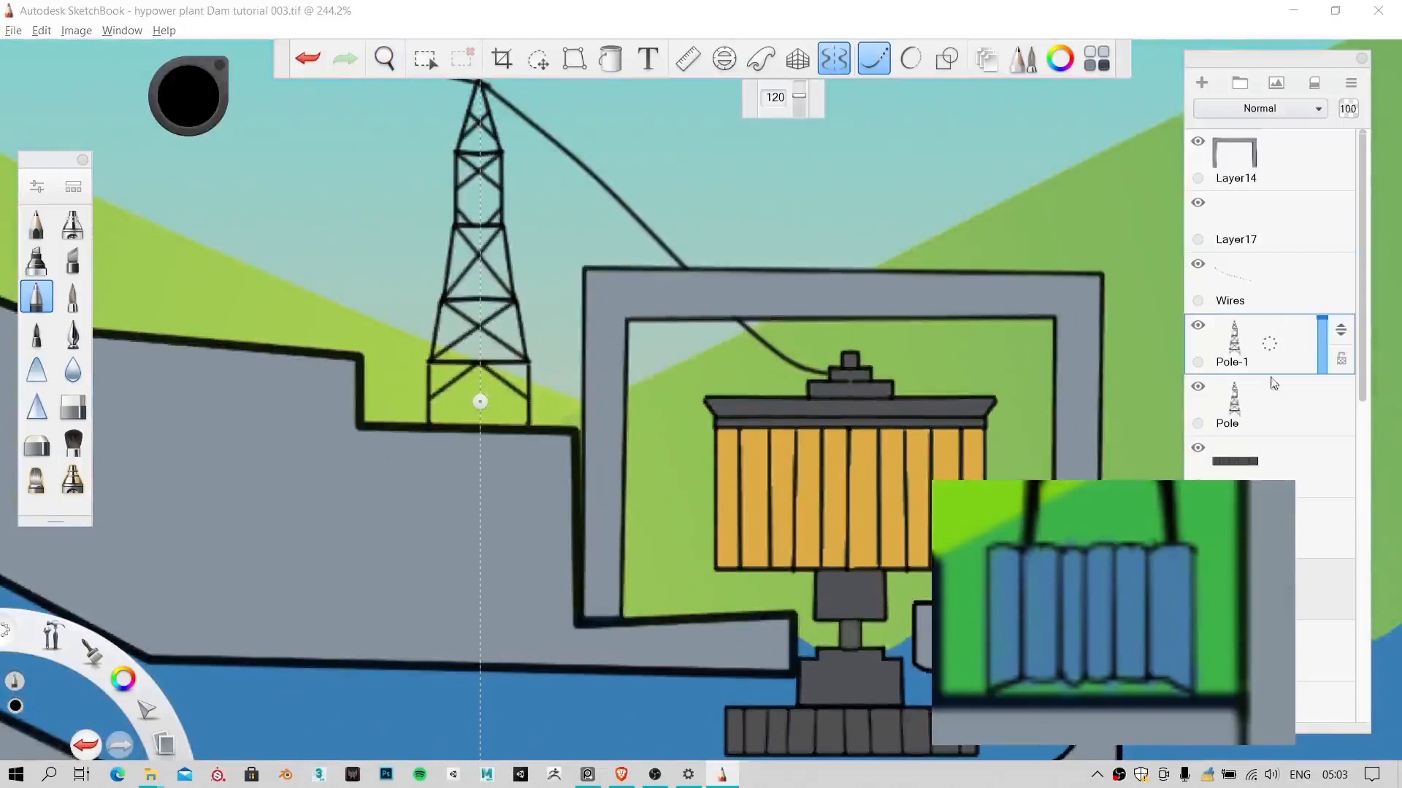
left_click(1279, 429)
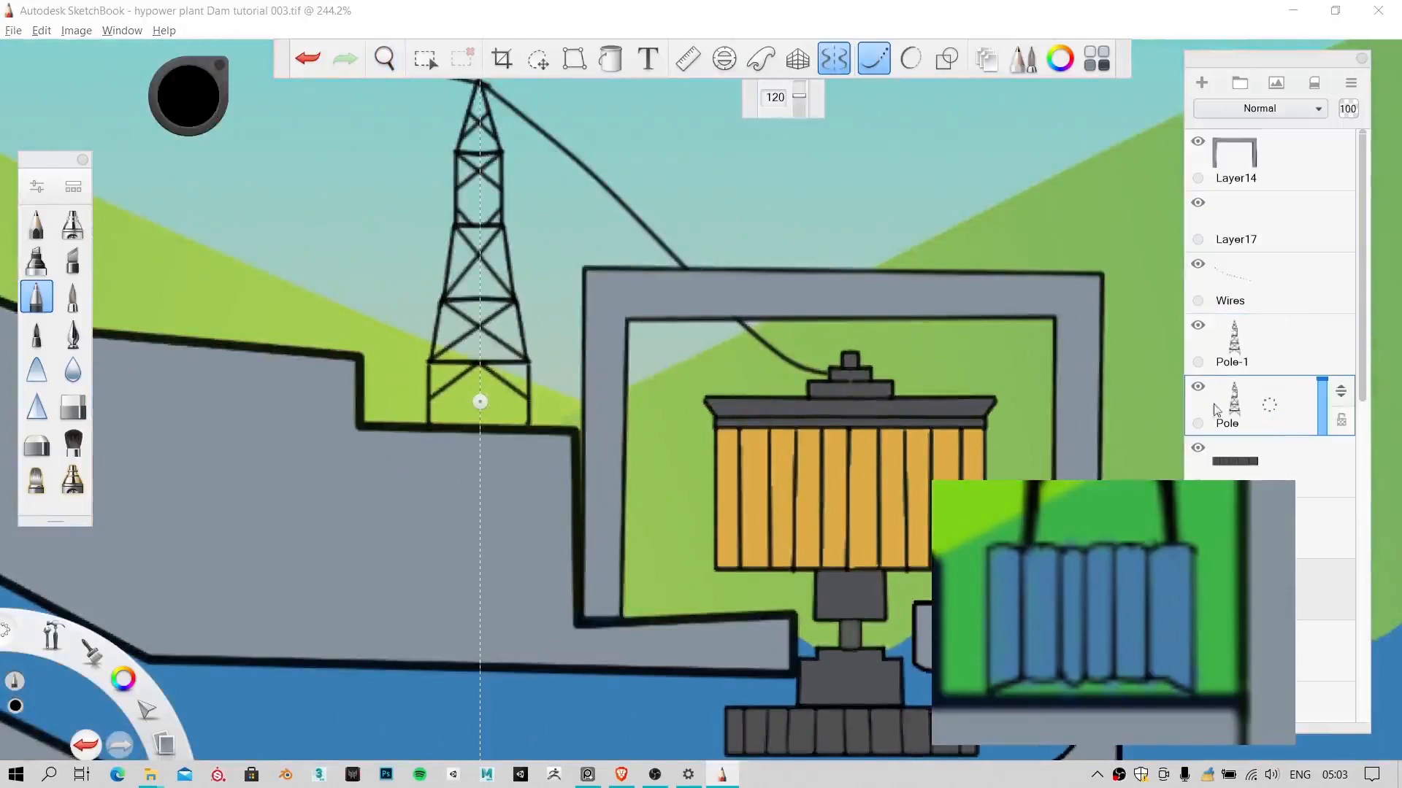
left_click(538, 59)
left_click_drag(570, 214, 567, 120)
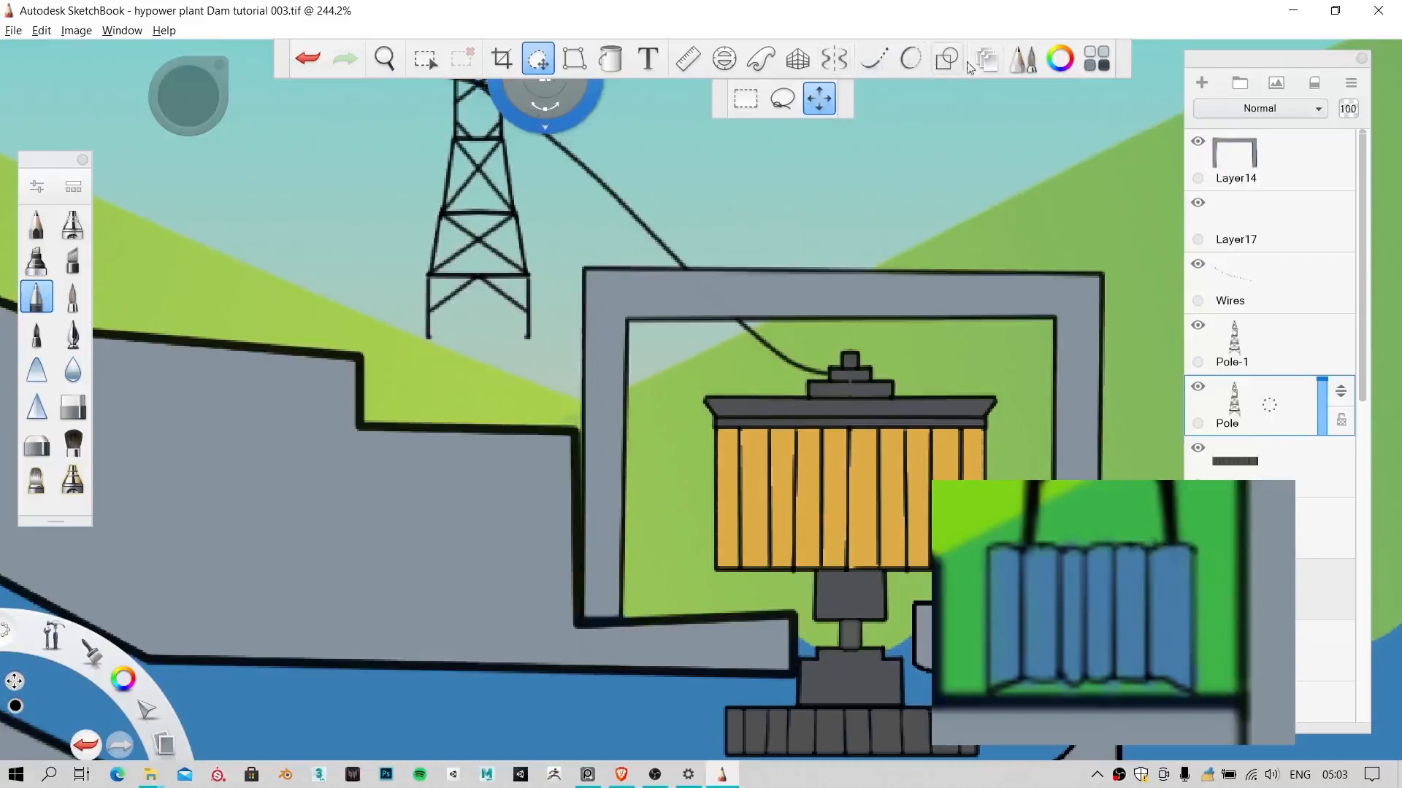
Step: Draw the transformer's two outer sides on Layer17 as mirrored, near-vertical straight lines rising from the dam ledge
left_click(833, 60)
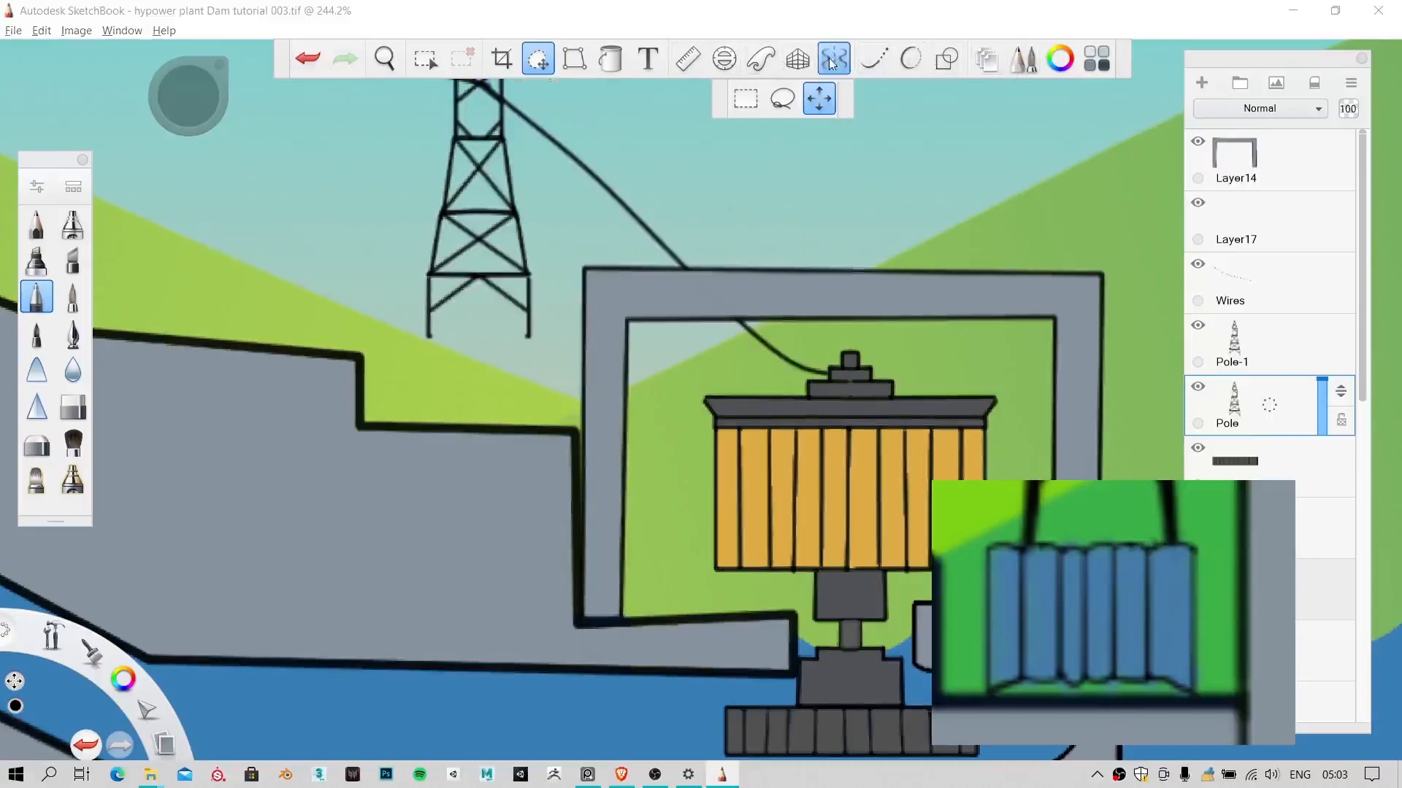
left_click(1261, 204)
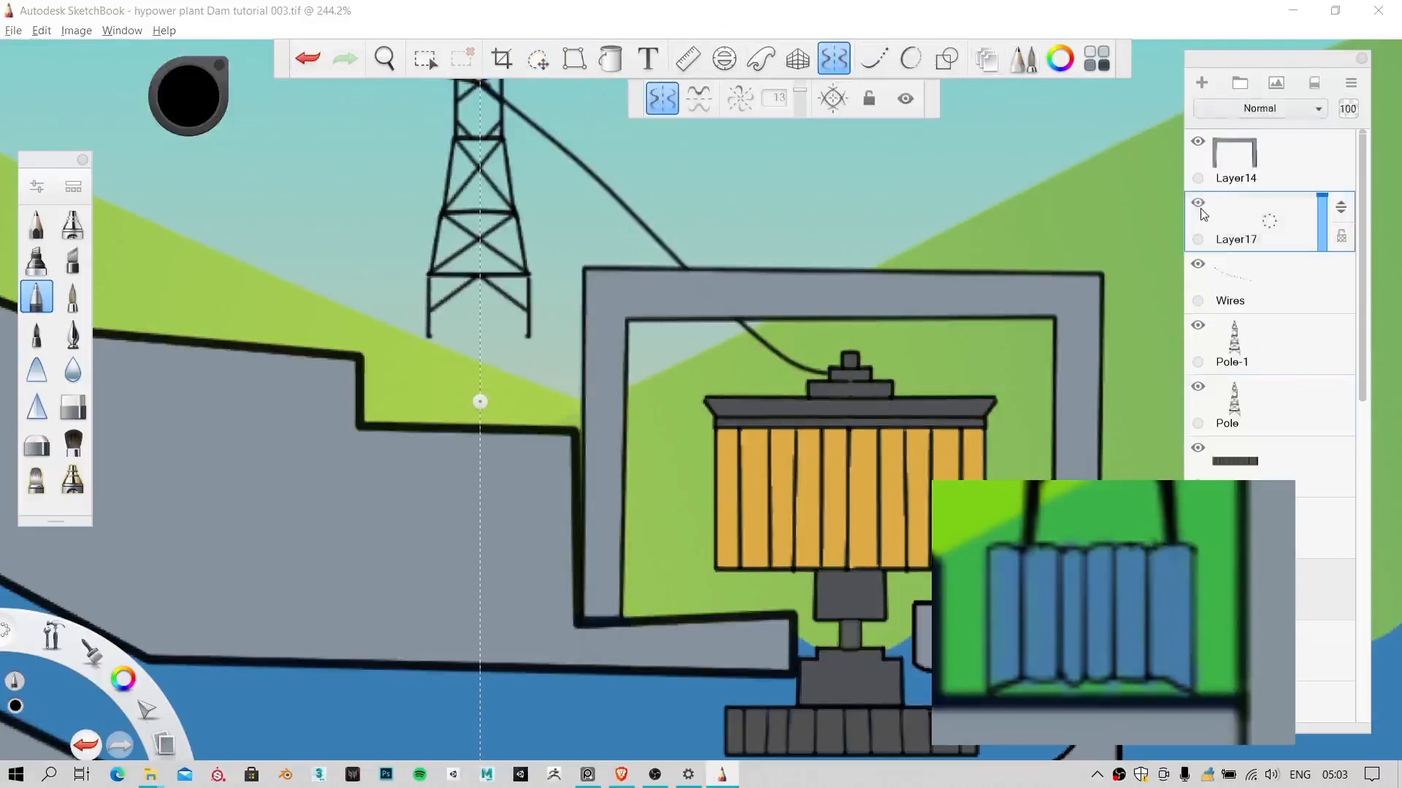
scroll(452, 401, "up", 3)
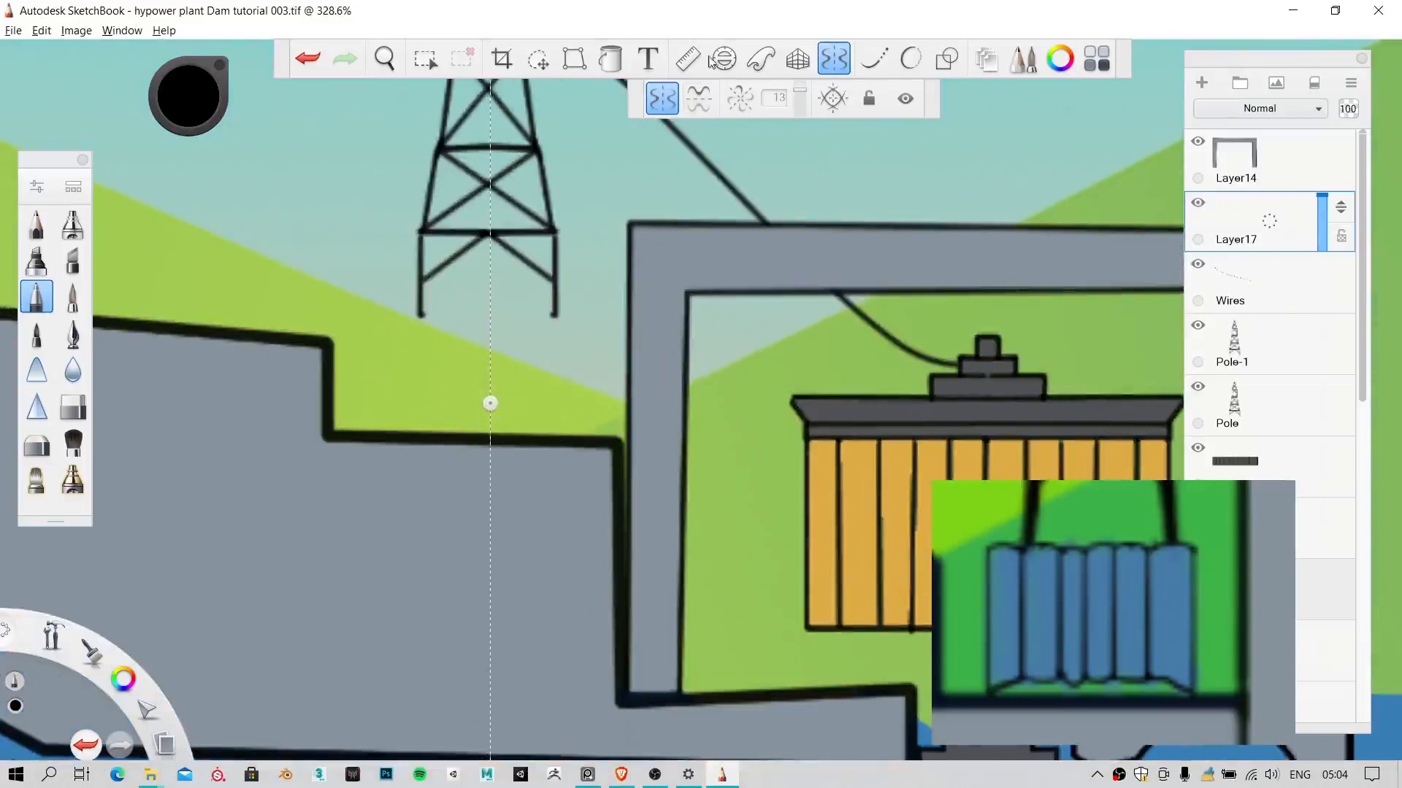
left_click(947, 59)
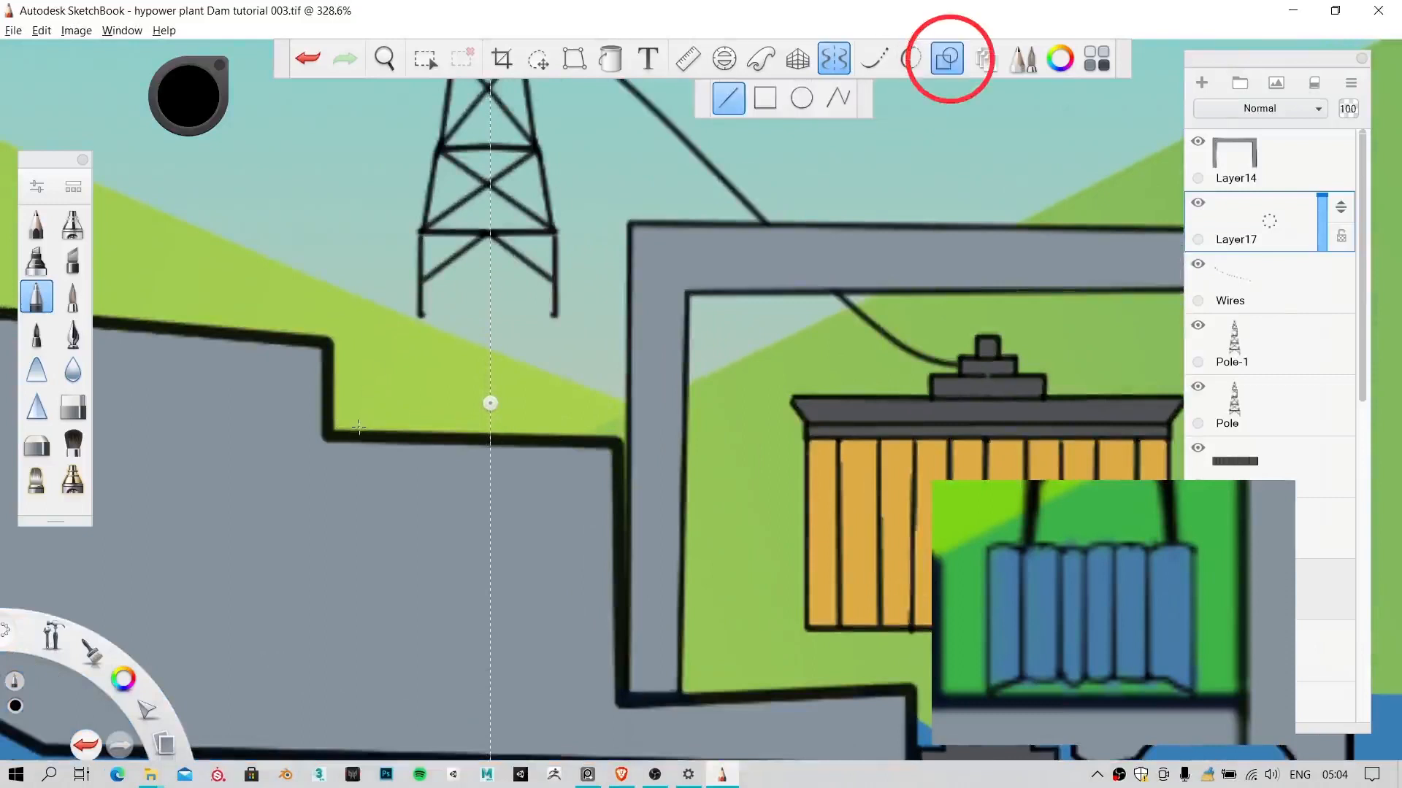
left_click_drag(361, 324, 361, 323)
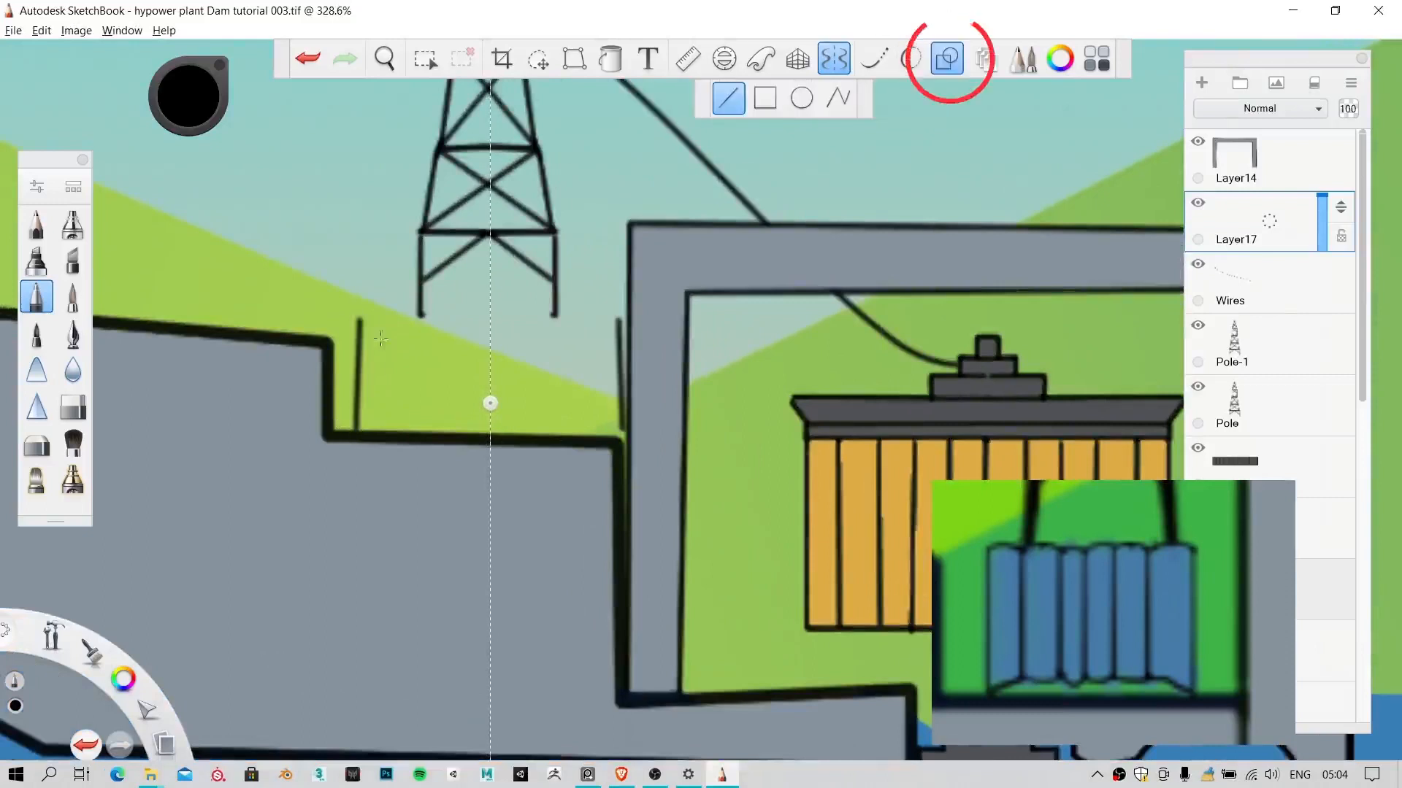
key("ctrl+z")
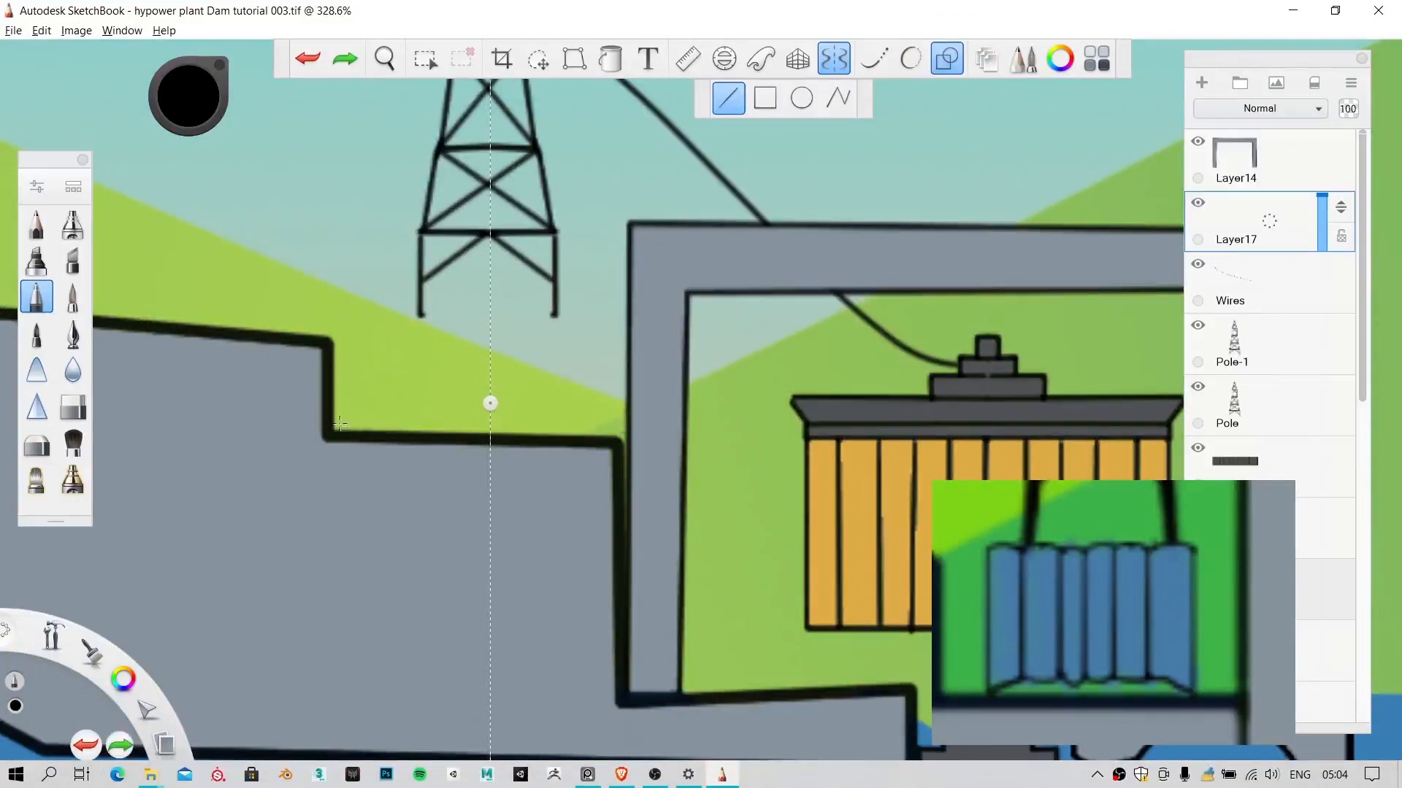
left_click_drag(380, 359, 372, 313)
key("ctrl+z")
left_click_drag(361, 435, 365, 435)
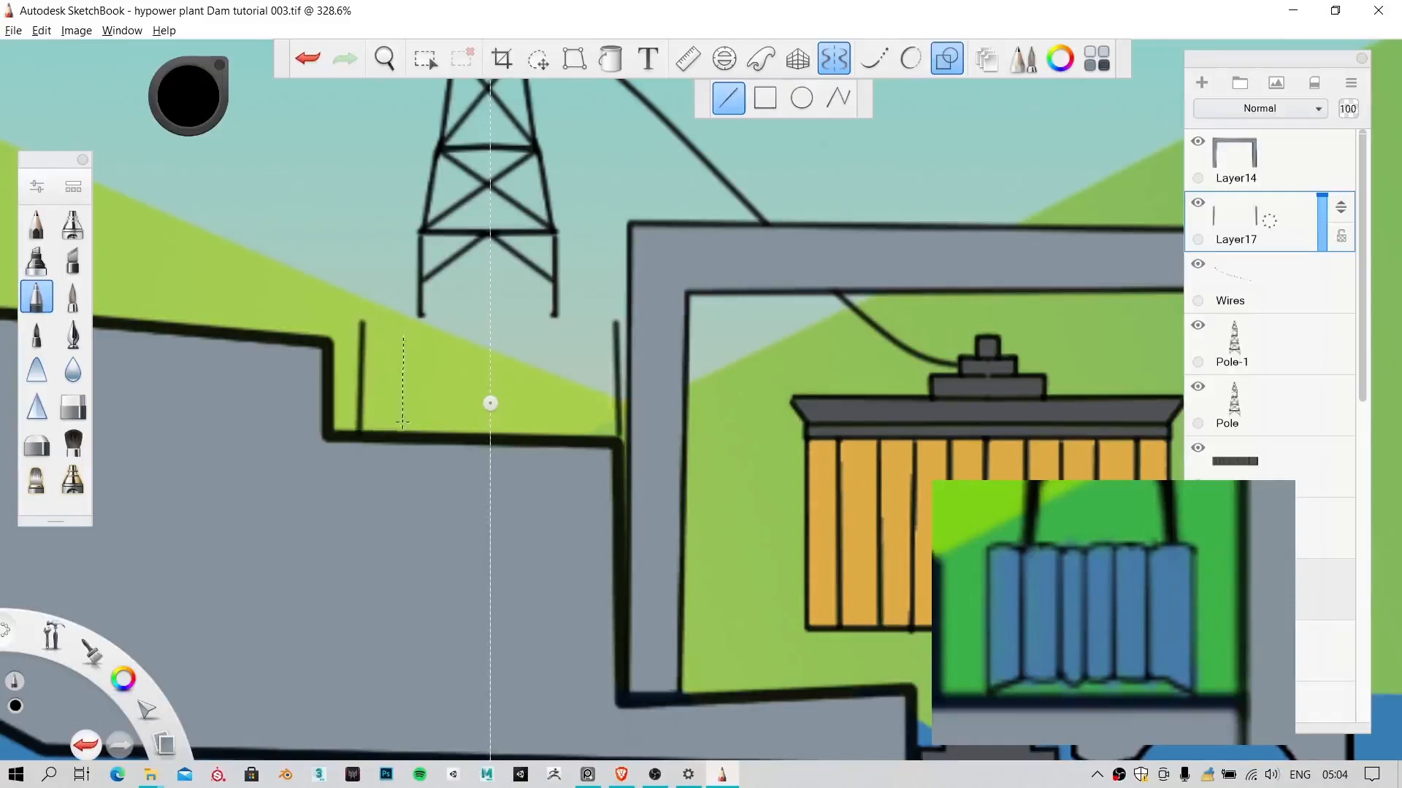
Step: Add three mirrored pairs of vertical lines between the transformer's outer sides, and turn off the symmetry
left_click_drag(402, 422, 441, 420)
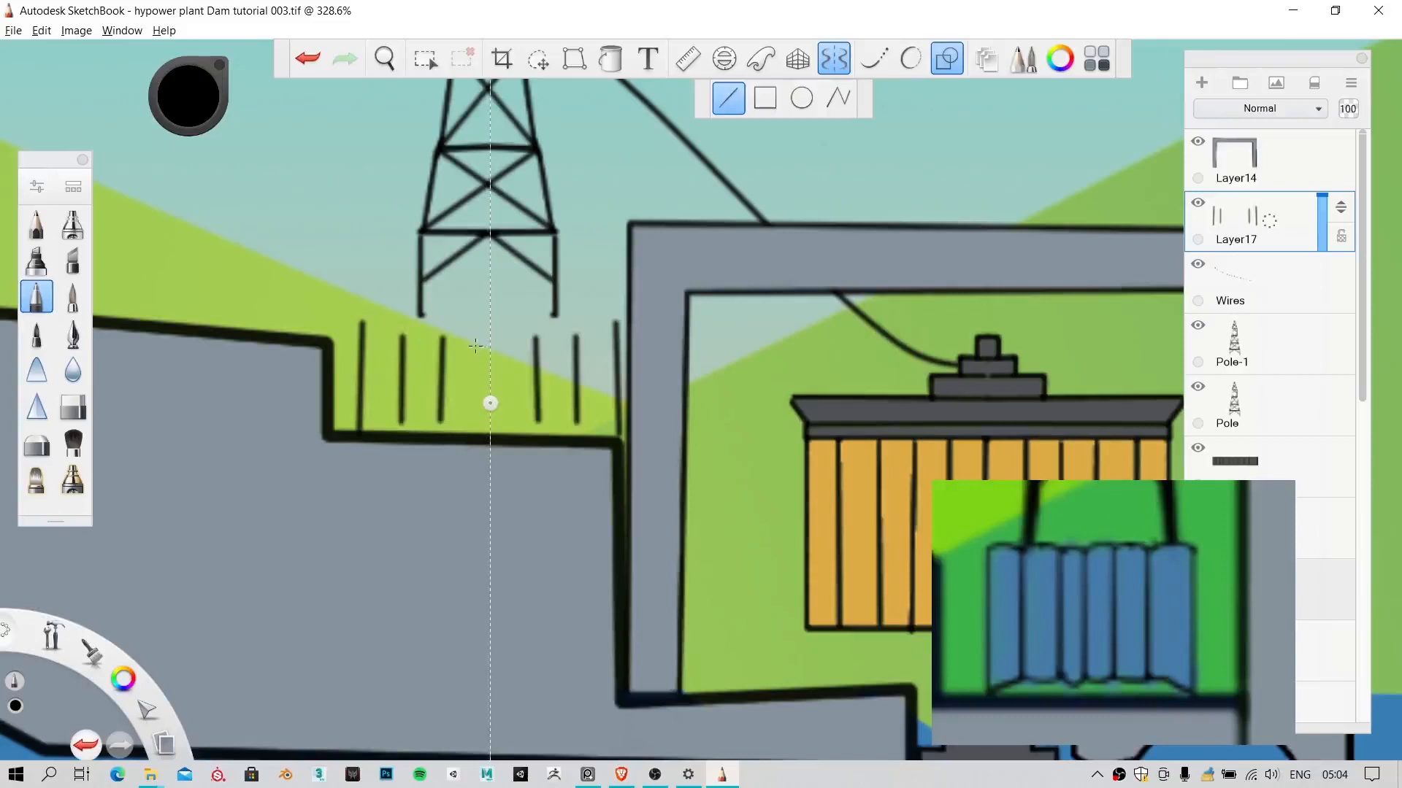
left_click_drag(469, 419, 471, 418)
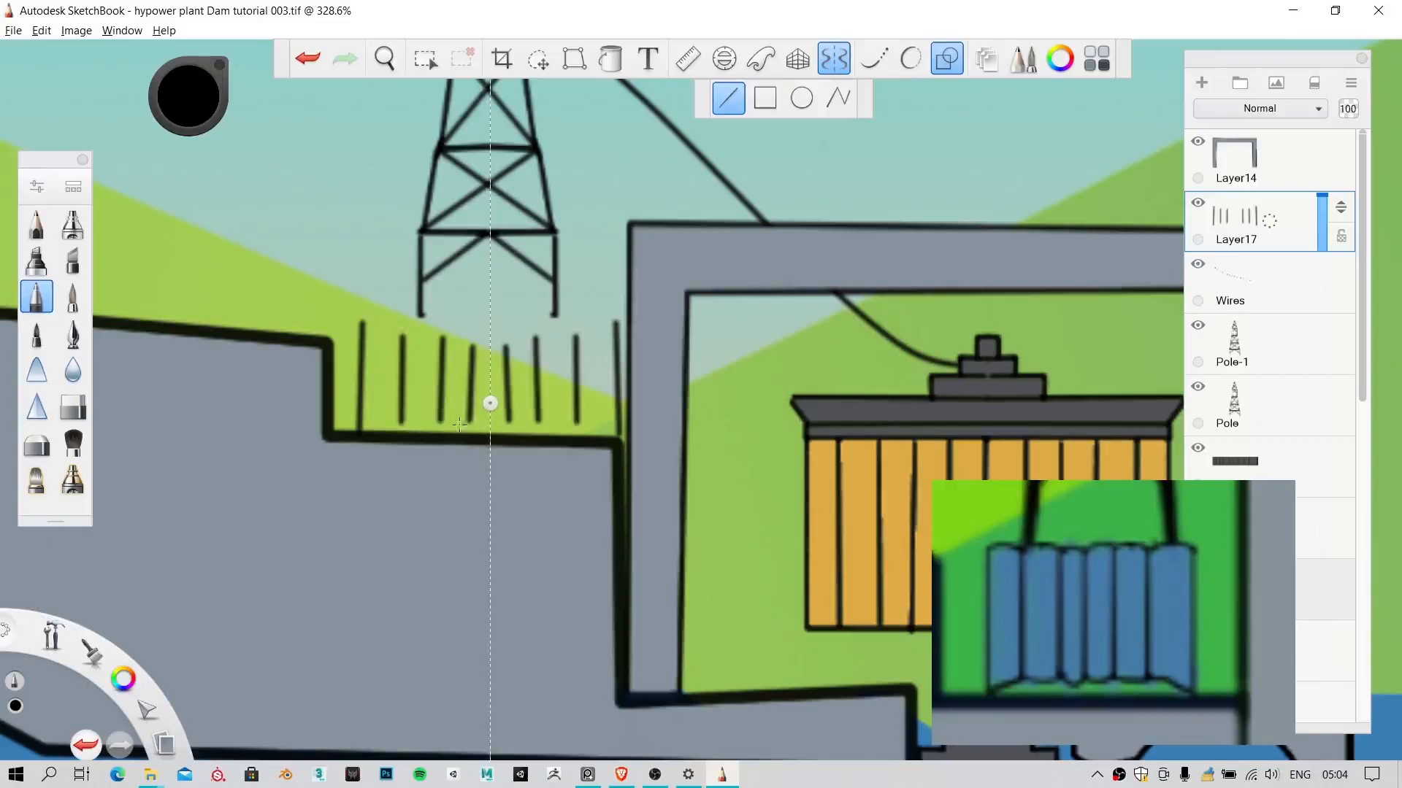
left_click(842, 51)
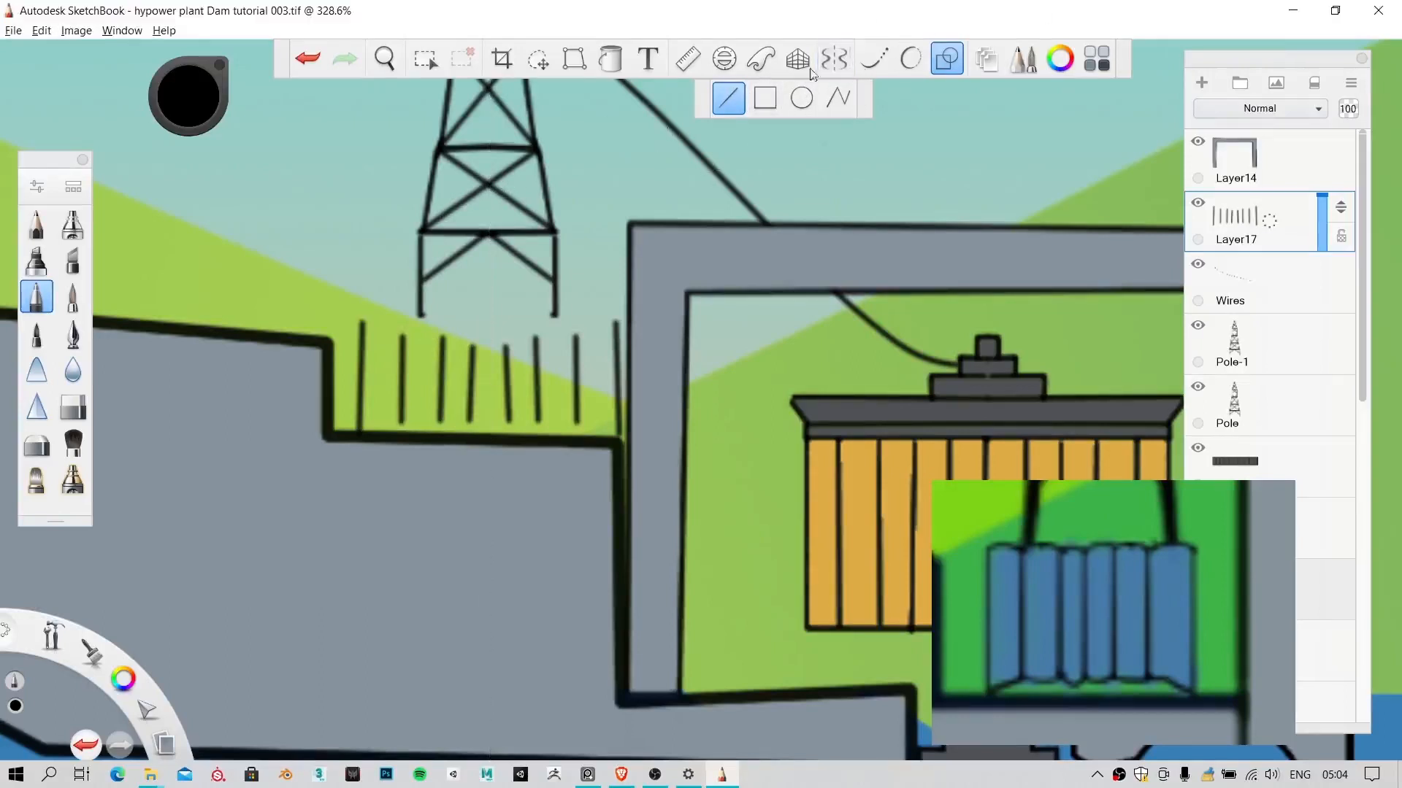
Step: Turn on vertical mirror symmetry and Steady Stroke, and set the stroke steadiness to 69
left_click(836, 61)
left_click(874, 59)
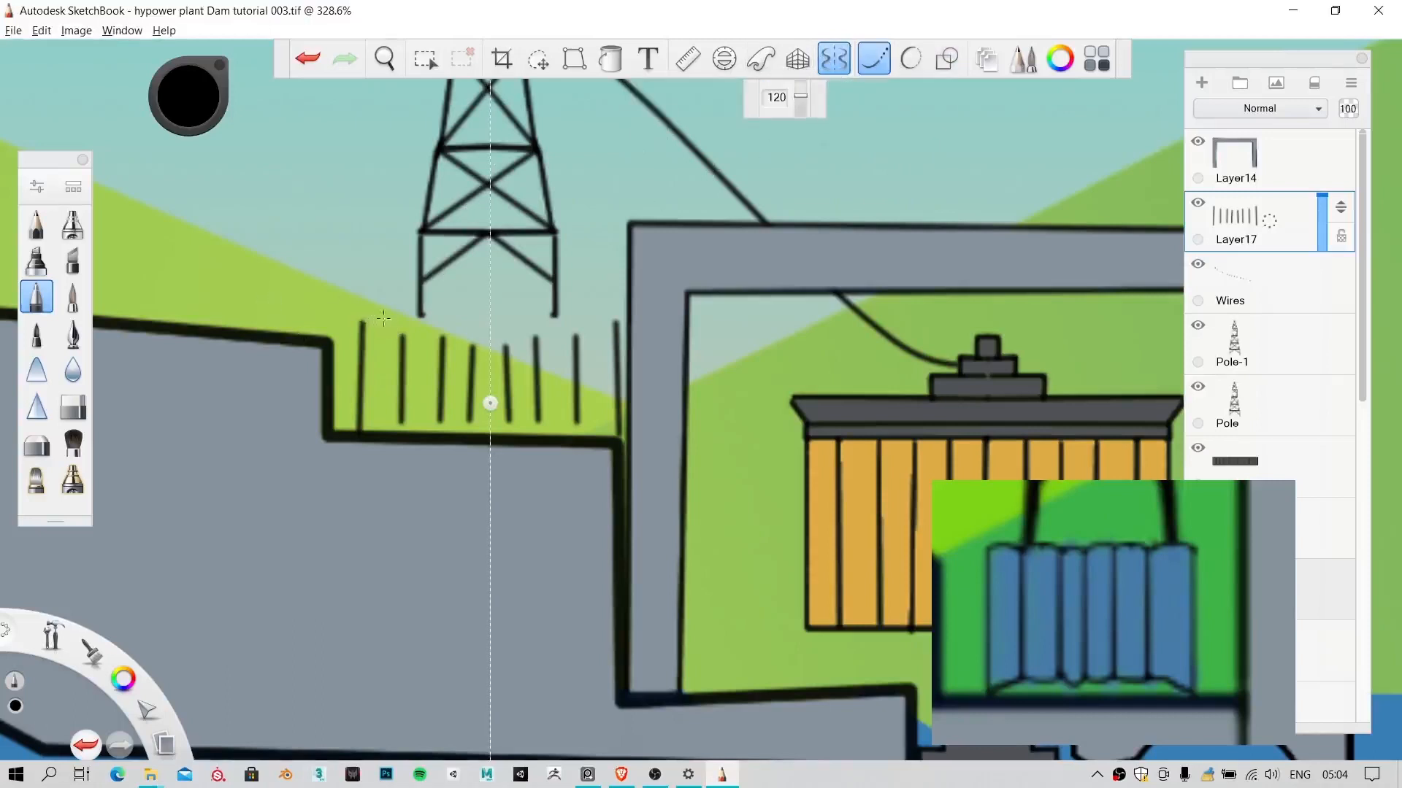
left_click_drag(428, 339, 439, 319)
key("ctrl+z")
left_click_drag(799, 97, 795, 104)
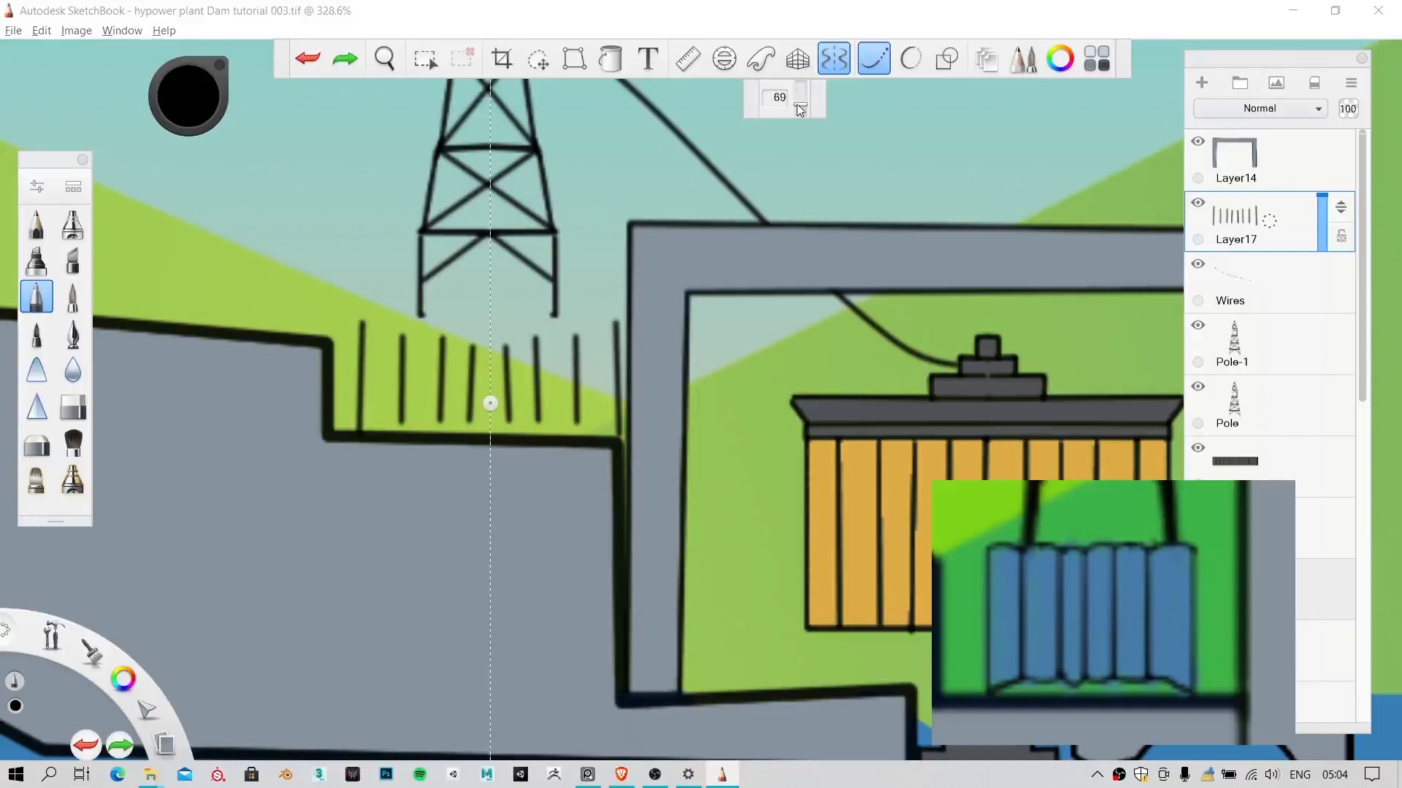
Step: Draw mirrored bottom and top edges that join the transformer's vertical lines into closed panels, dipping toward the middle along the top
scroll(266, 397, "up", 1)
key("space")
mouse_move(371, 371)
left_mouse_down()
mouse_move(456, 287)
mouse_move(554, 220)
mouse_move(519, 235)
mouse_move(576, 249)
mouse_move(627, 296)
mouse_move(622, 447)
mouse_move(676, 445)
left_mouse_up()
mouse_move(575, 452)
left_mouse_down()
mouse_move(495, 482)
mouse_move(442, 486)
left_mouse_up()
mouse_move(664, 439)
left_mouse_down()
mouse_move(736, 451)
mouse_move(767, 437)
left_mouse_up()
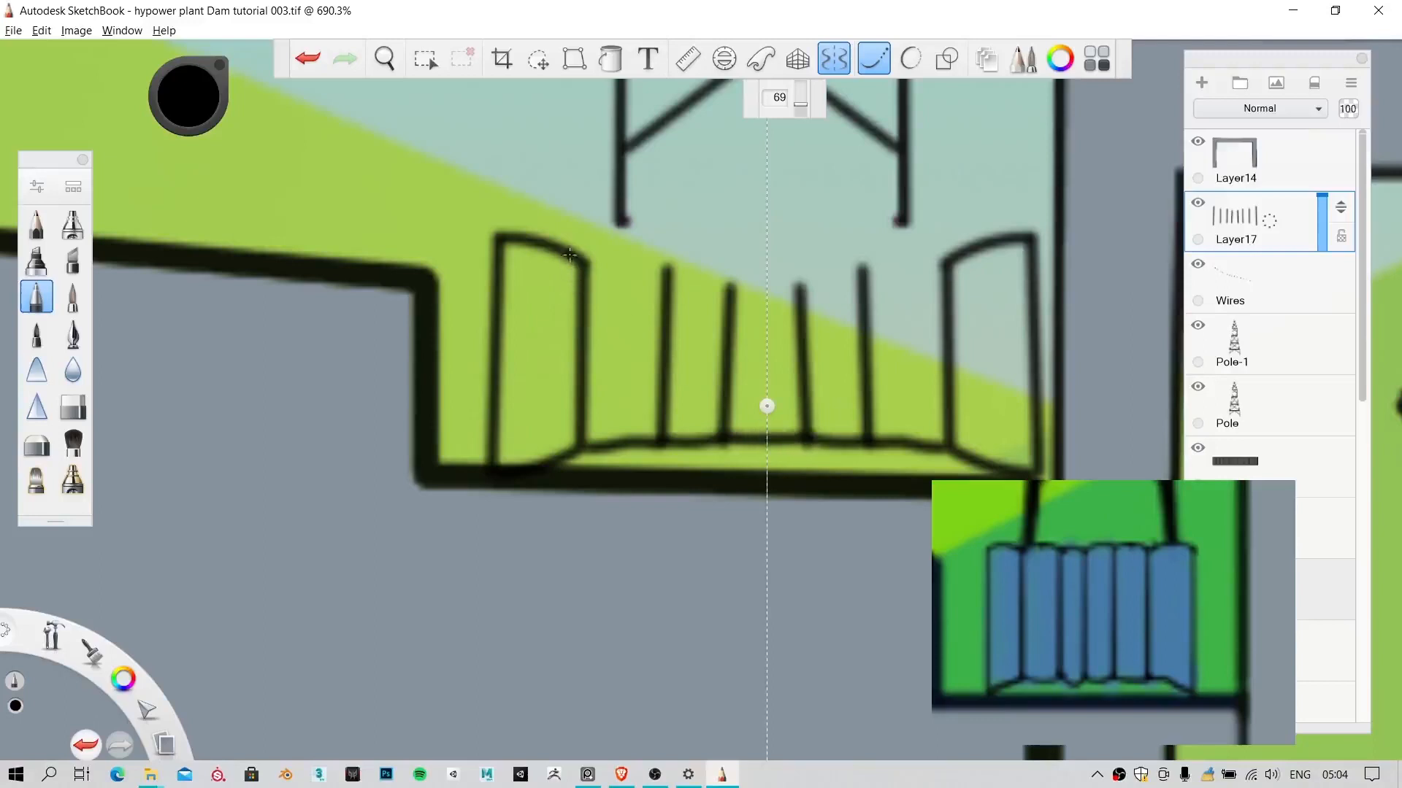
mouse_move(580, 266)
left_mouse_down()
mouse_move(636, 253)
mouse_move(730, 283)
left_mouse_up()
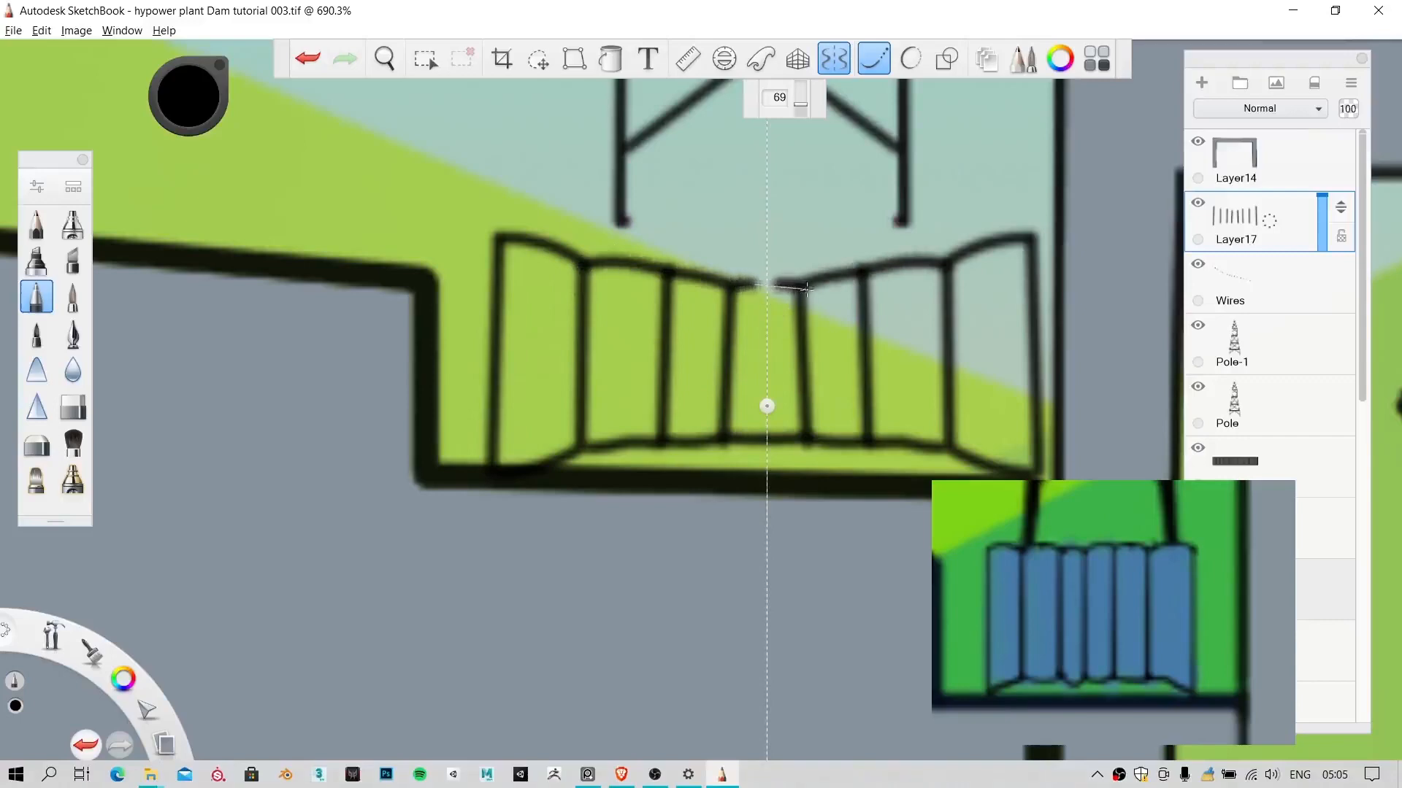
Step: Scale the transformer on Layer17 narrower horizontally so it sits just wider than the lower tower's base
key("space")
left_click_drag(723, 336, 574, 473)
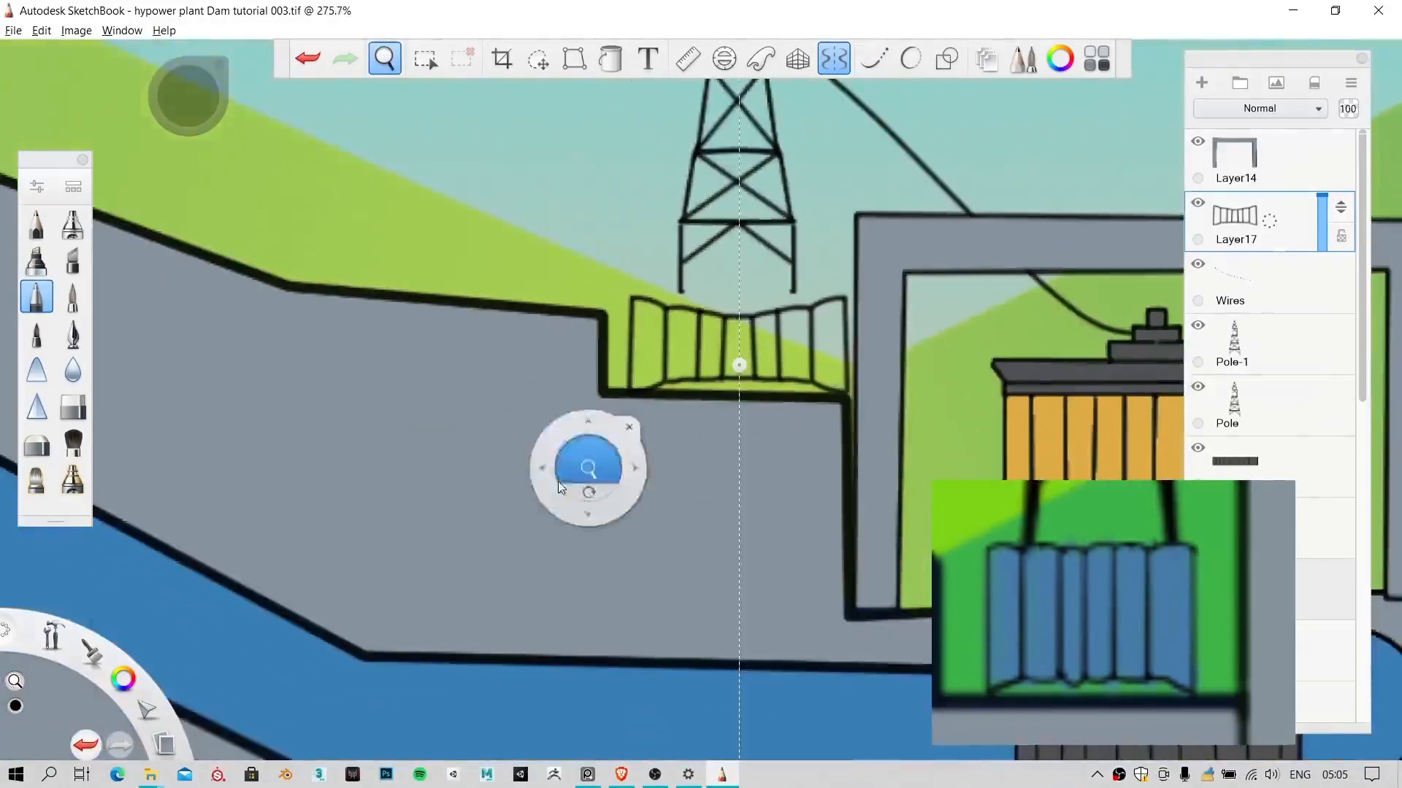
left_click(538, 59)
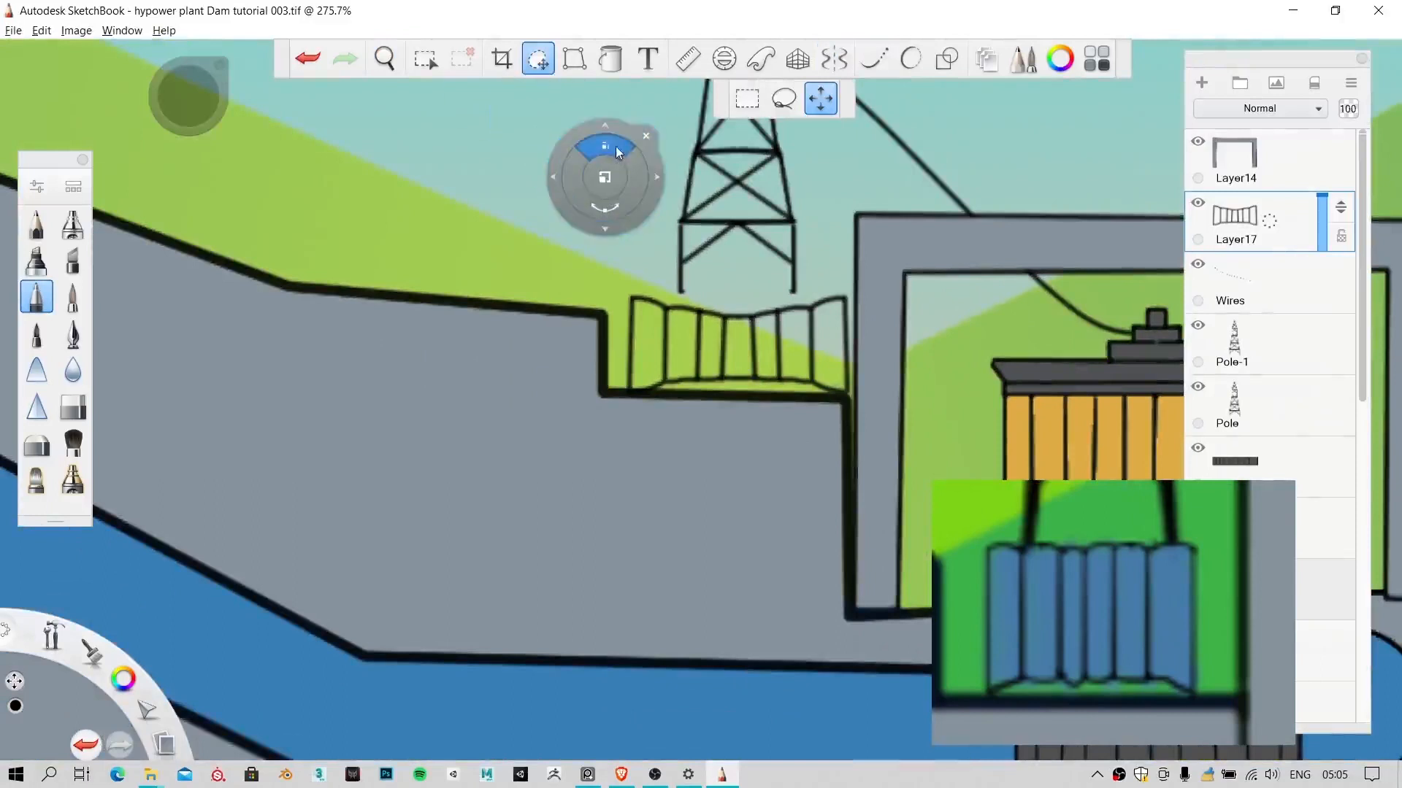
left_click_drag(613, 142, 547, 140)
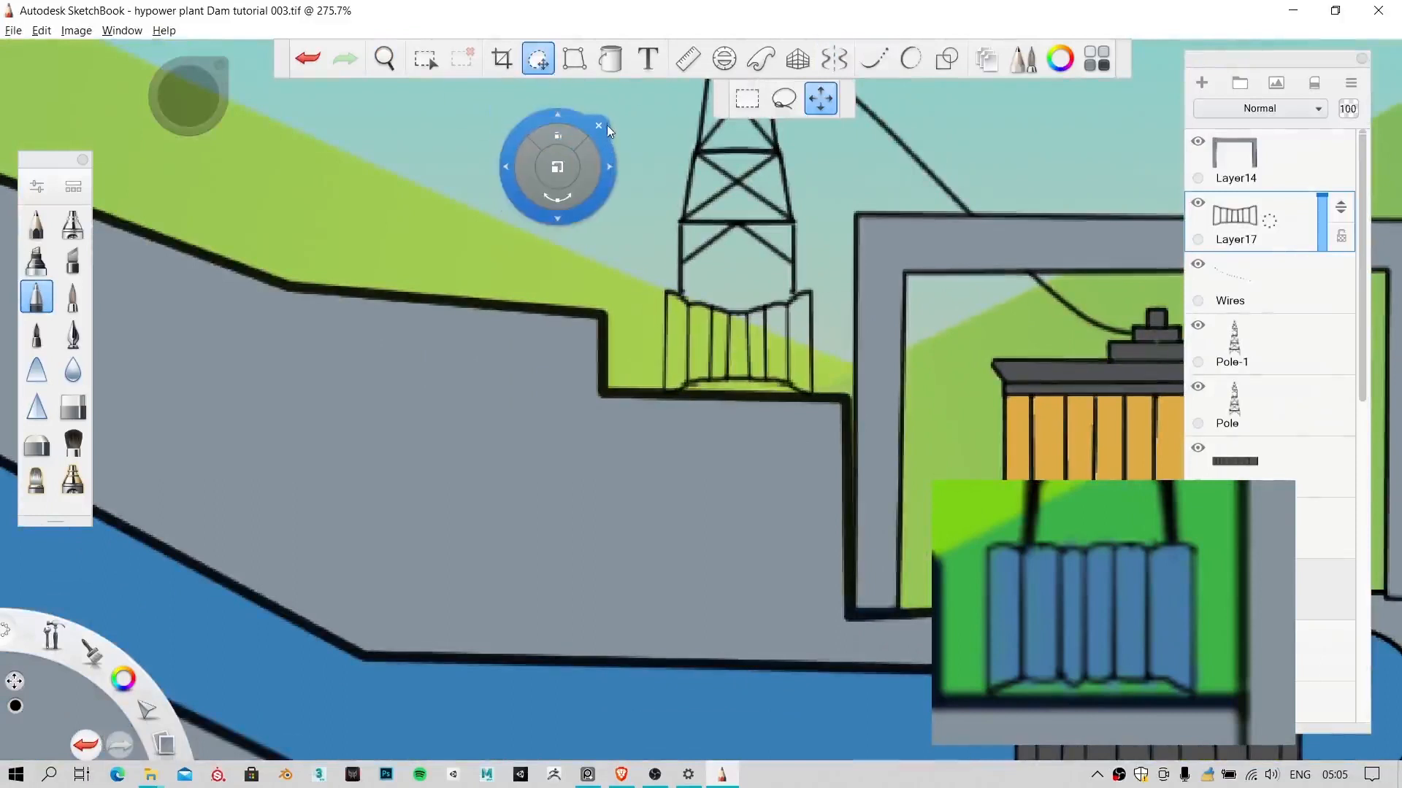
left_click(607, 126)
key("space")
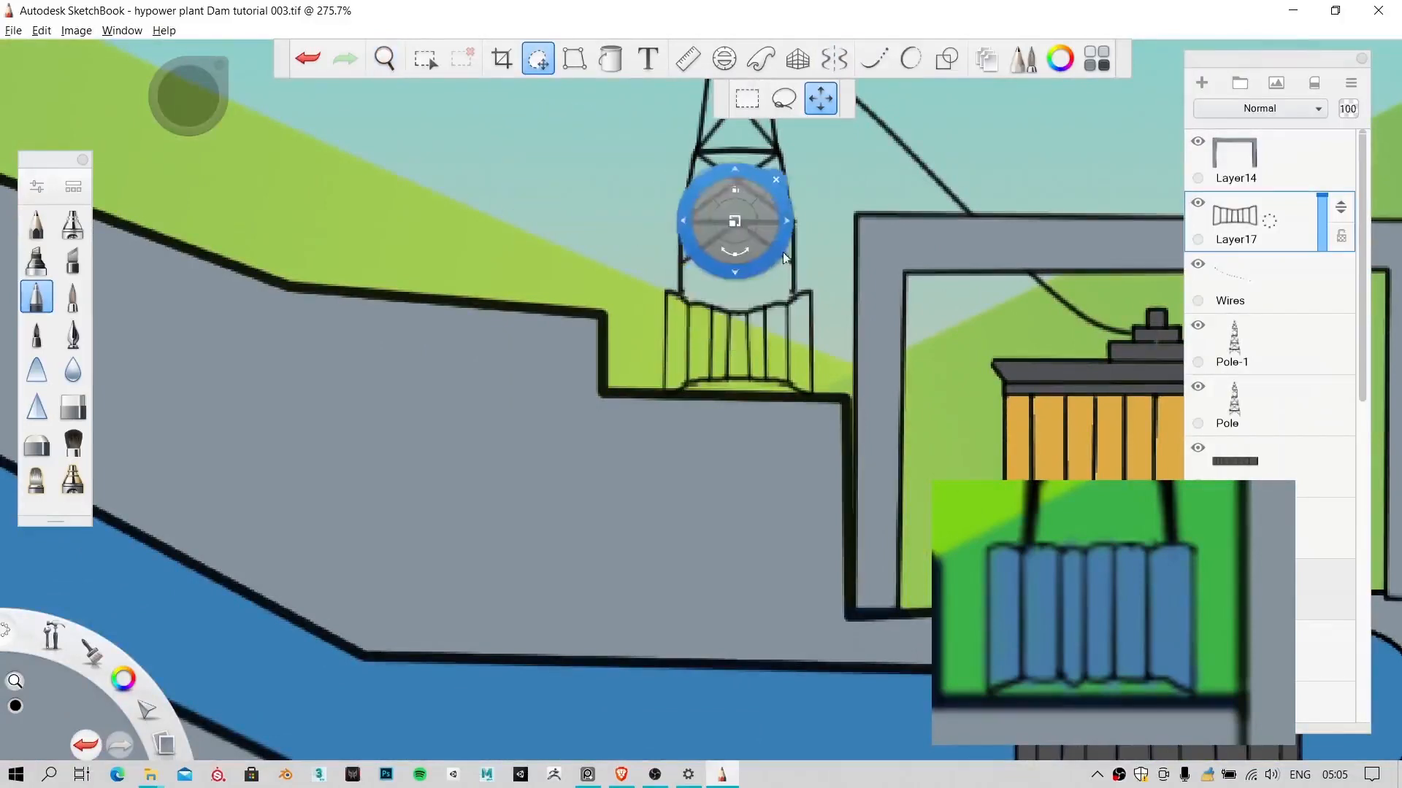
left_click(775, 182)
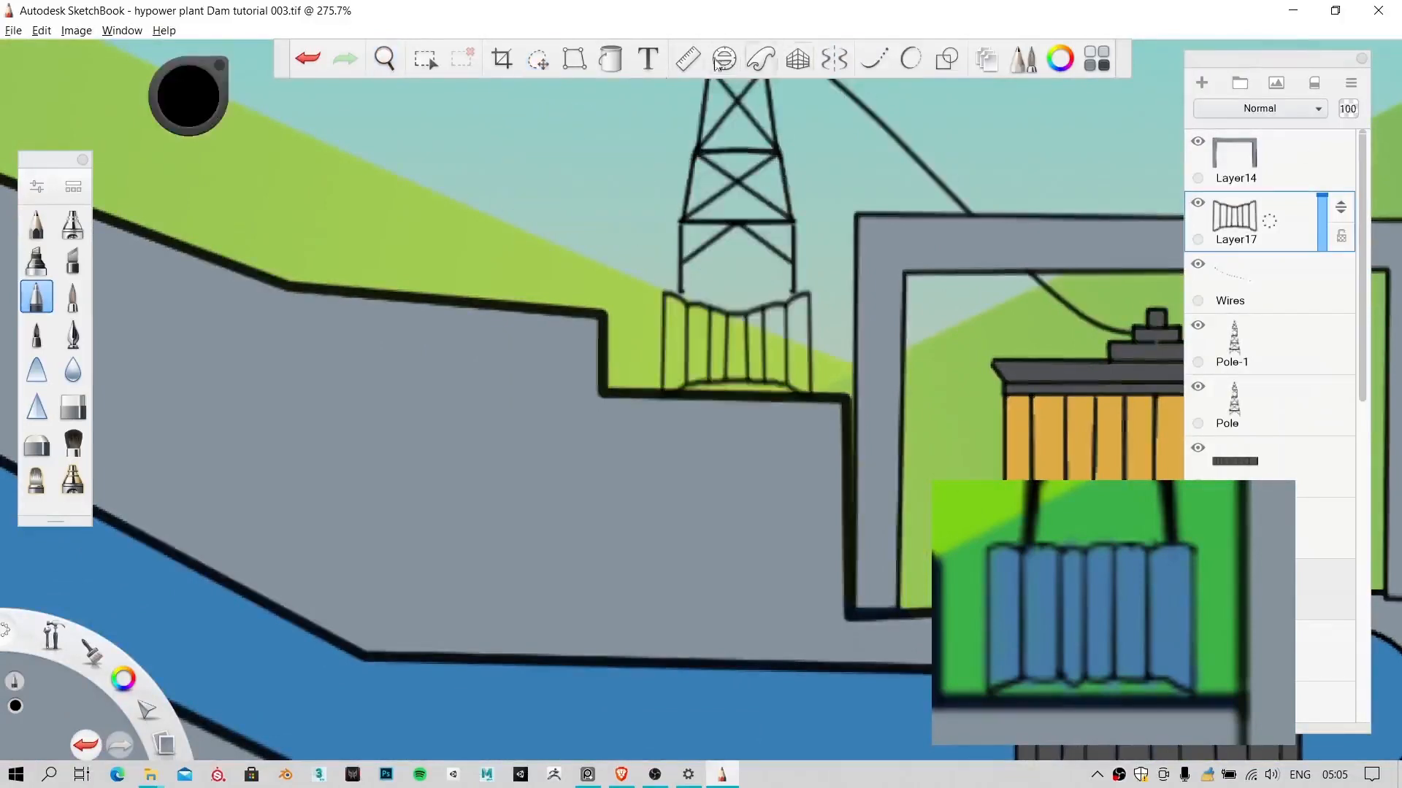
Step: Activate the solid Flood Fill and open the blue colours of the Copic Library
left_click(578, 62)
left_click(610, 61)
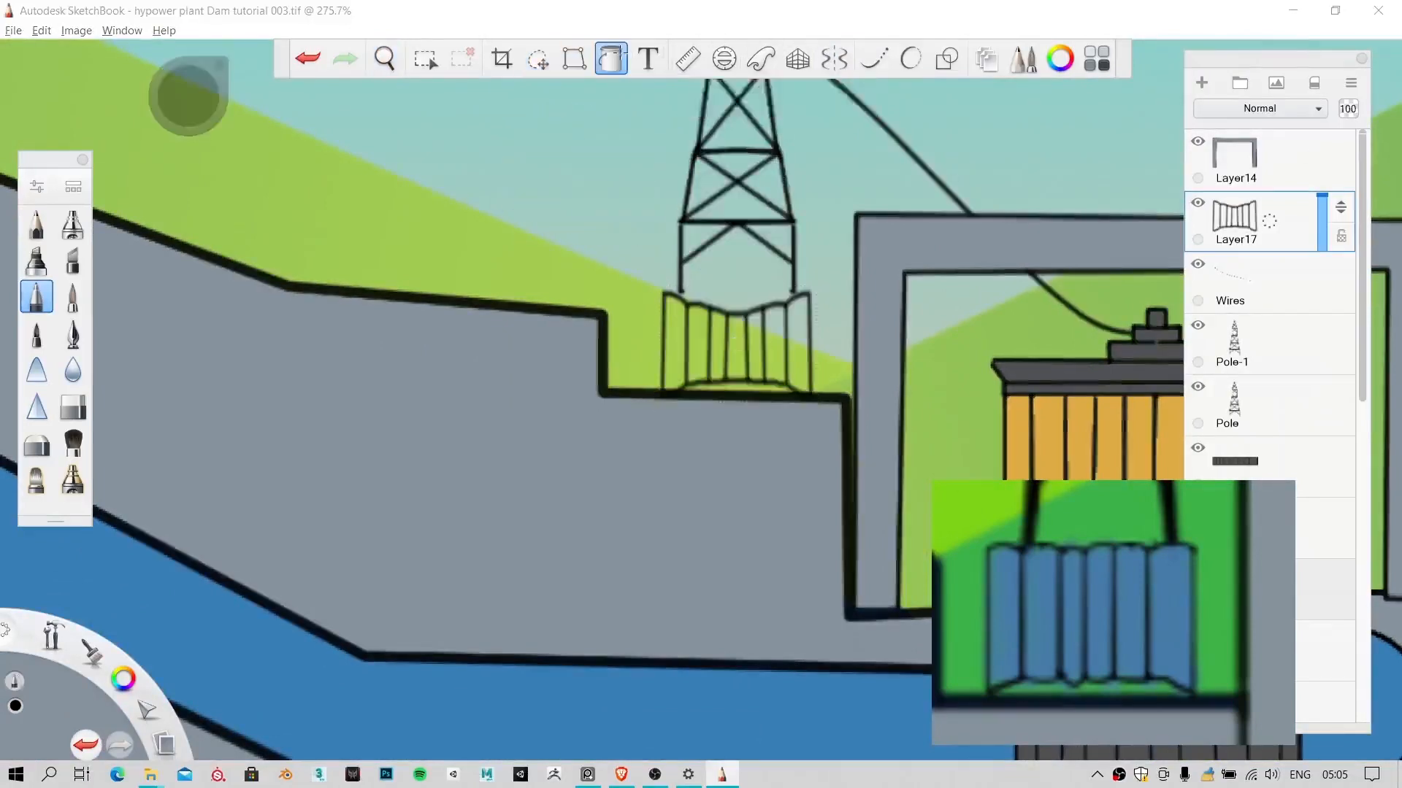
left_click(1098, 66)
left_click(920, 226)
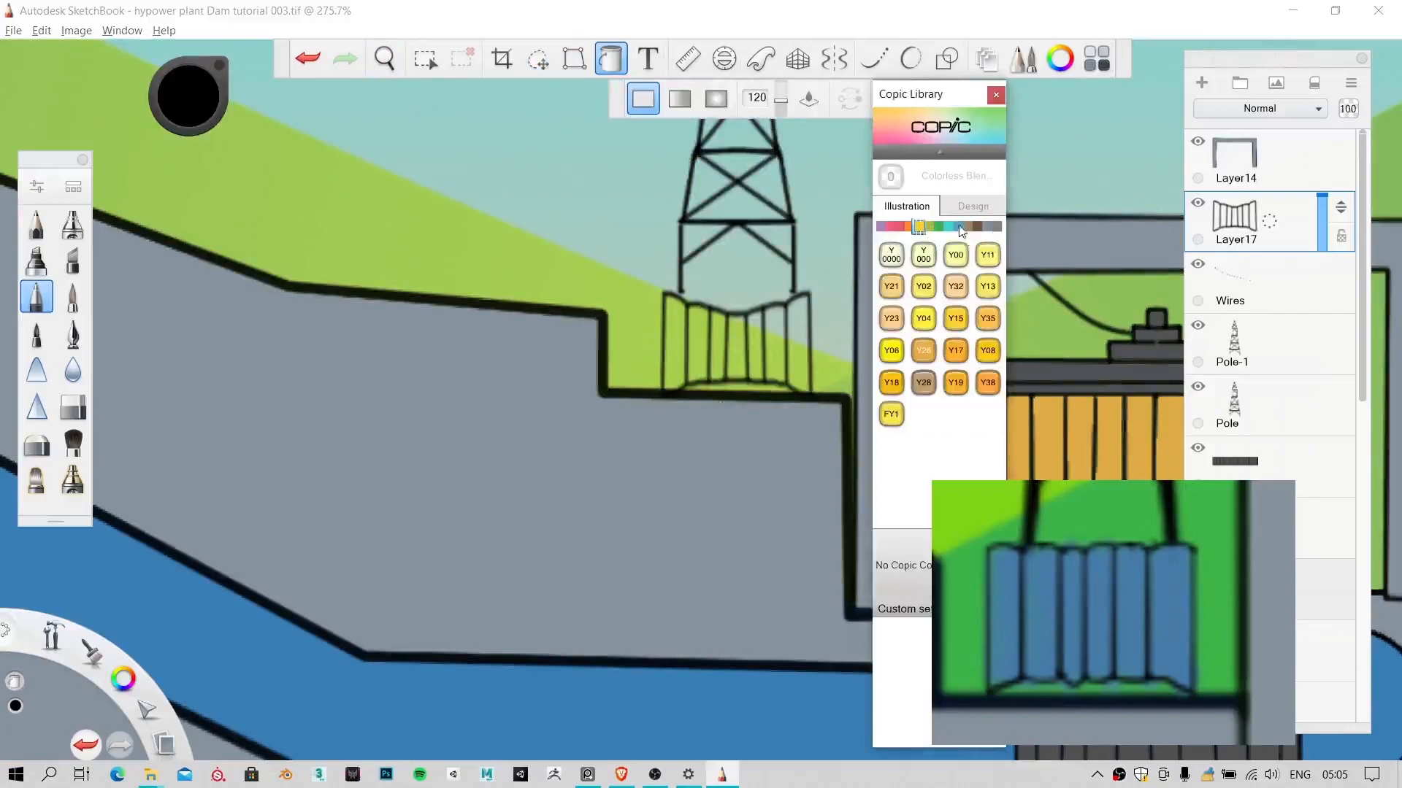
left_click(956, 228)
Step: Try filling the transformer's rightmost panels with Copic B37 and with B66, undoing each trial
left_click(956, 413)
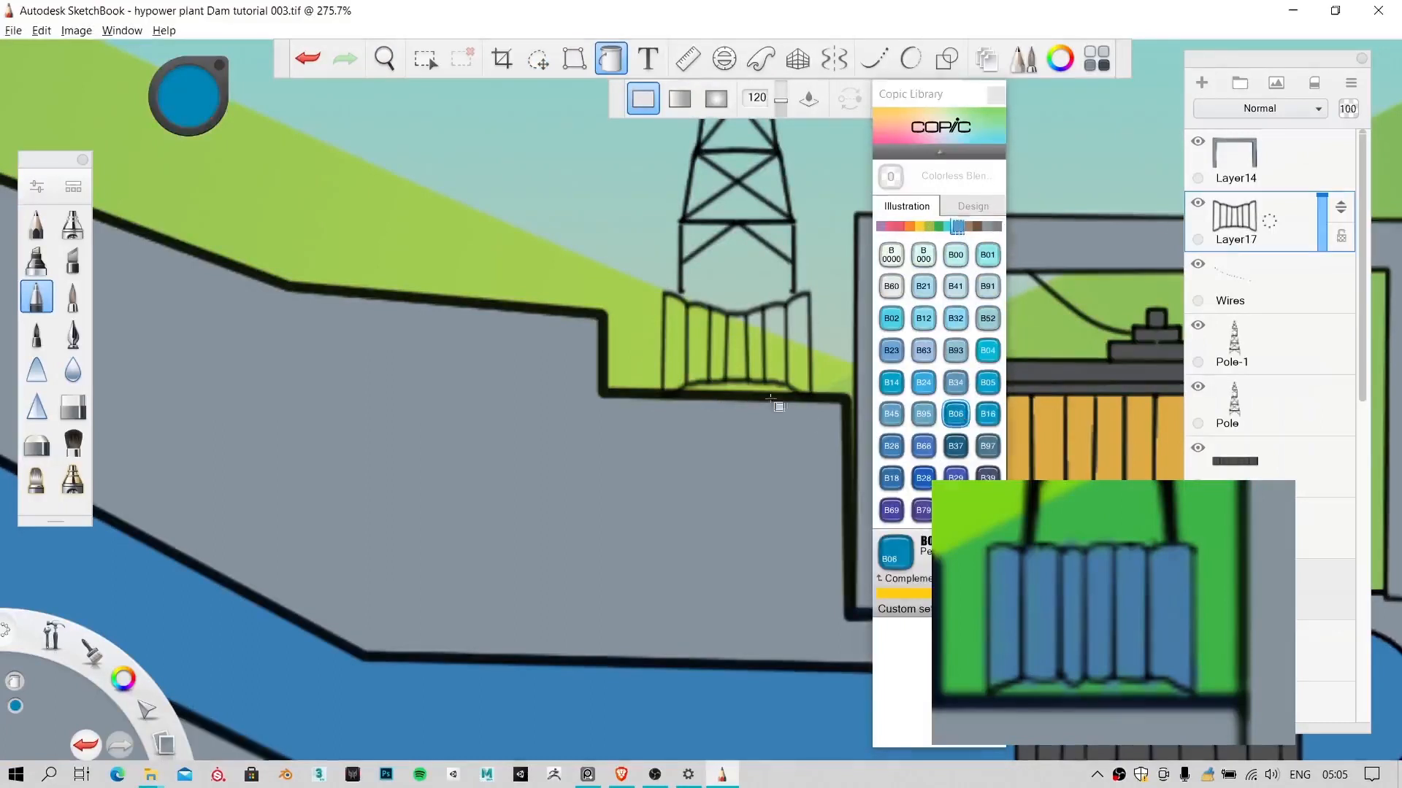
left_click(954, 447)
left_click(799, 345)
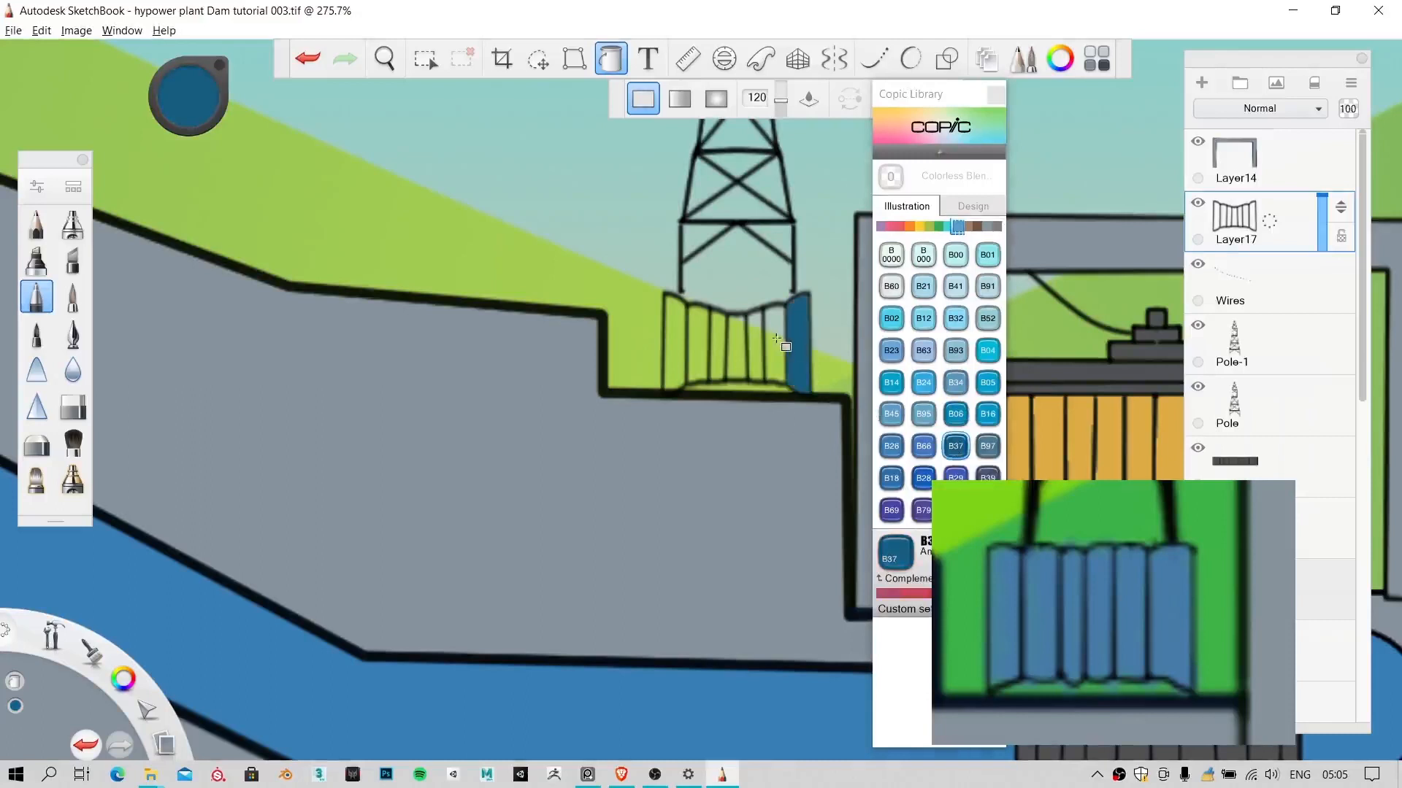
left_click(774, 340)
key("ctrl+z")
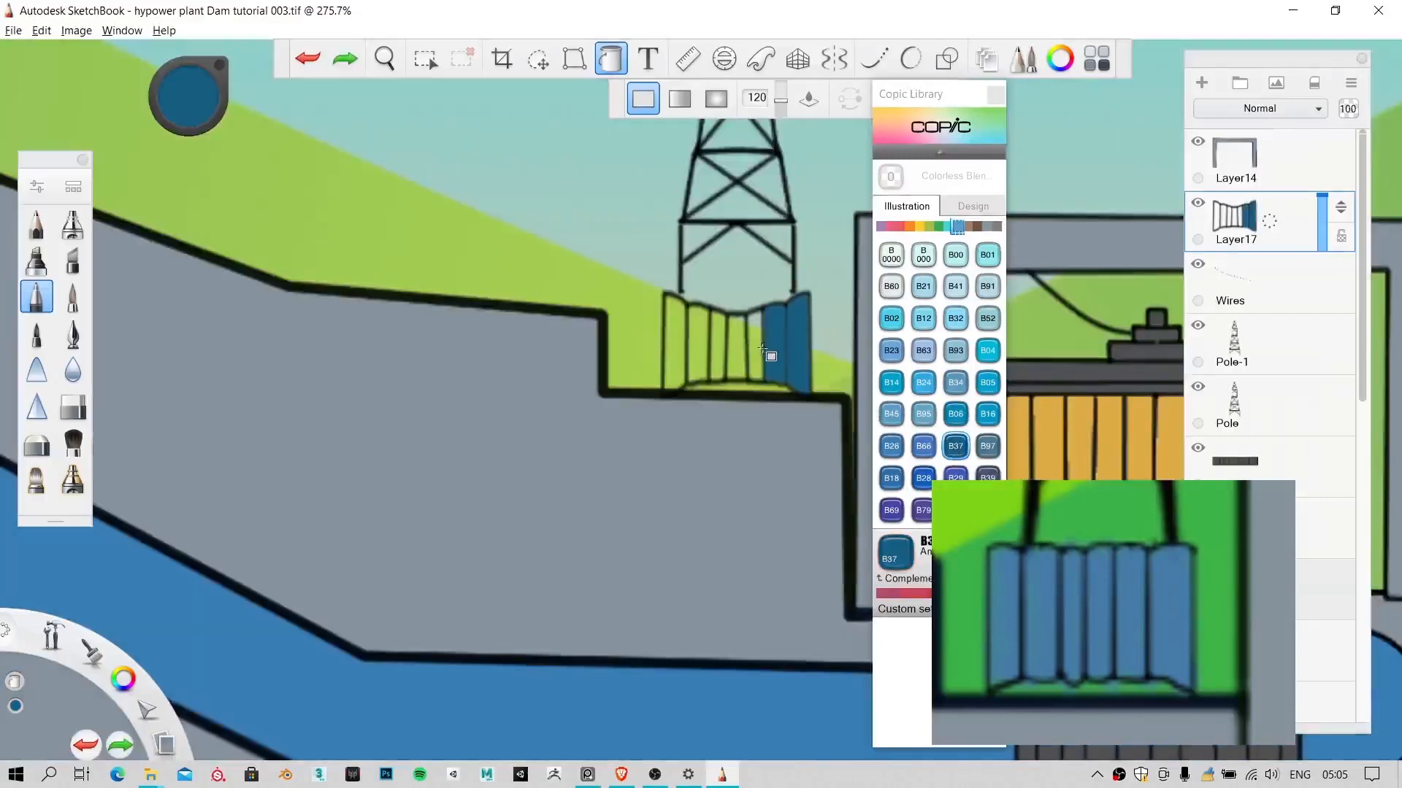
key("ctrl+z")
key("ctrl+z")
left_click(923, 446)
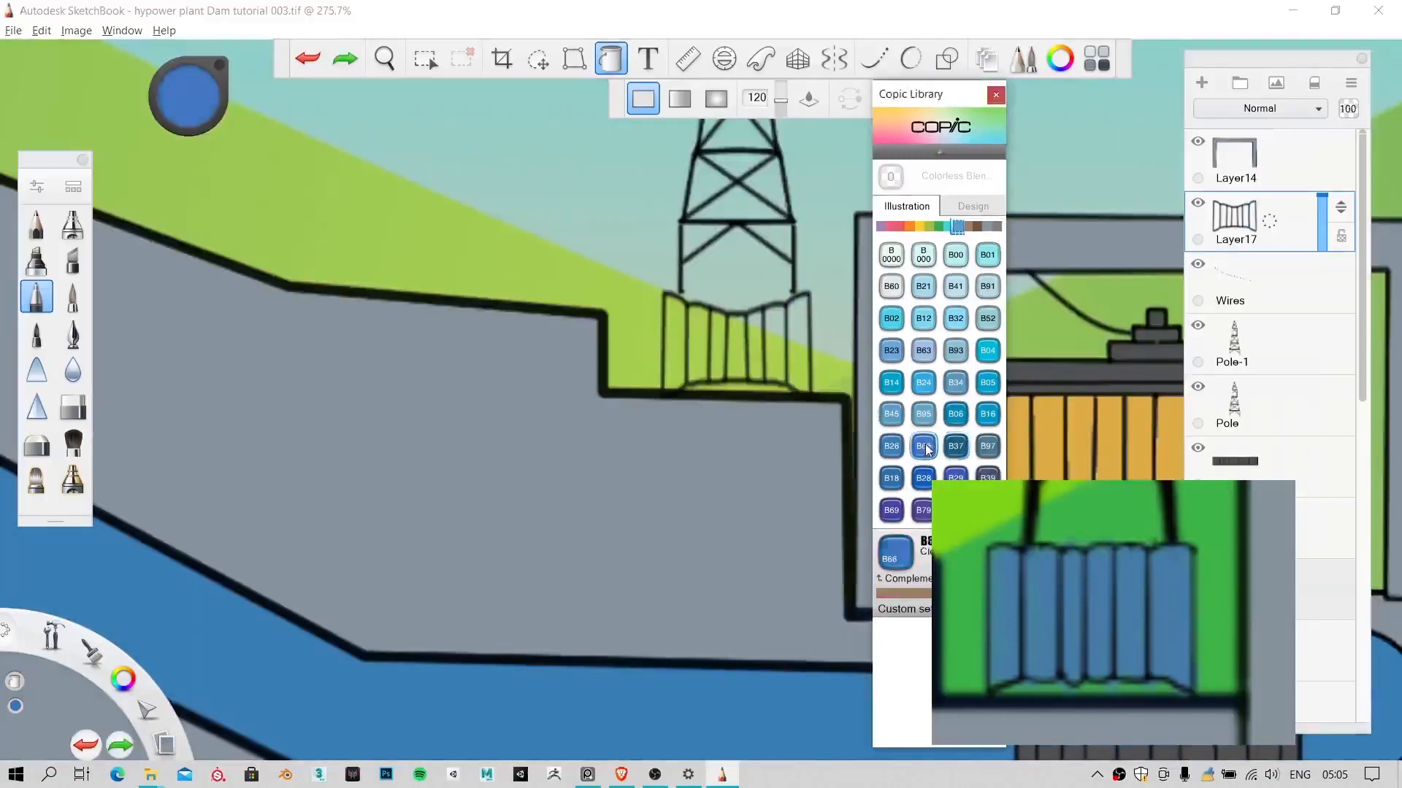
left_click(799, 344)
left_click(776, 343)
key("ctrl+z")
key("ctrl+z")
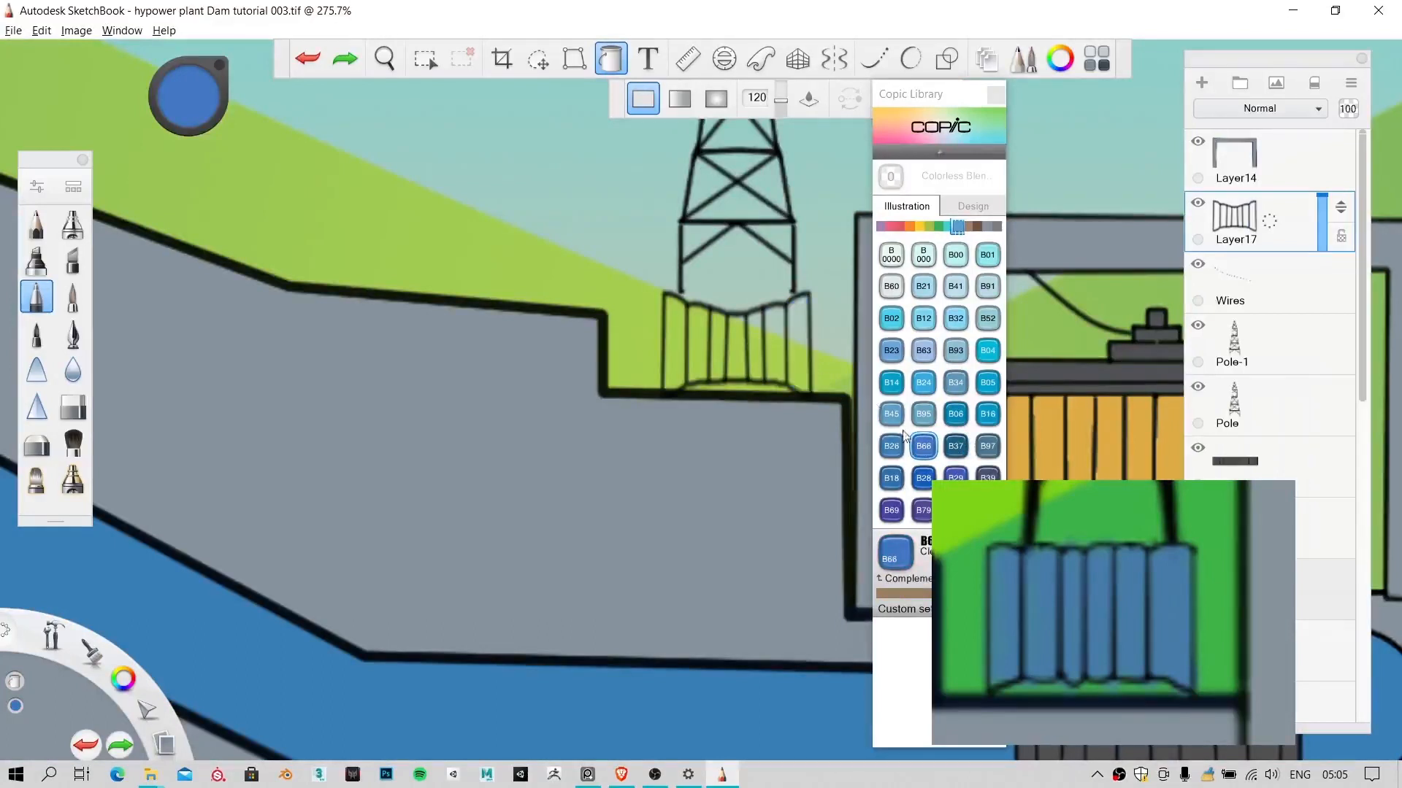
Step: Fill all seven transformer panels with Copic blue B97 and close the Copic Library
left_click(987, 446)
left_click(801, 349)
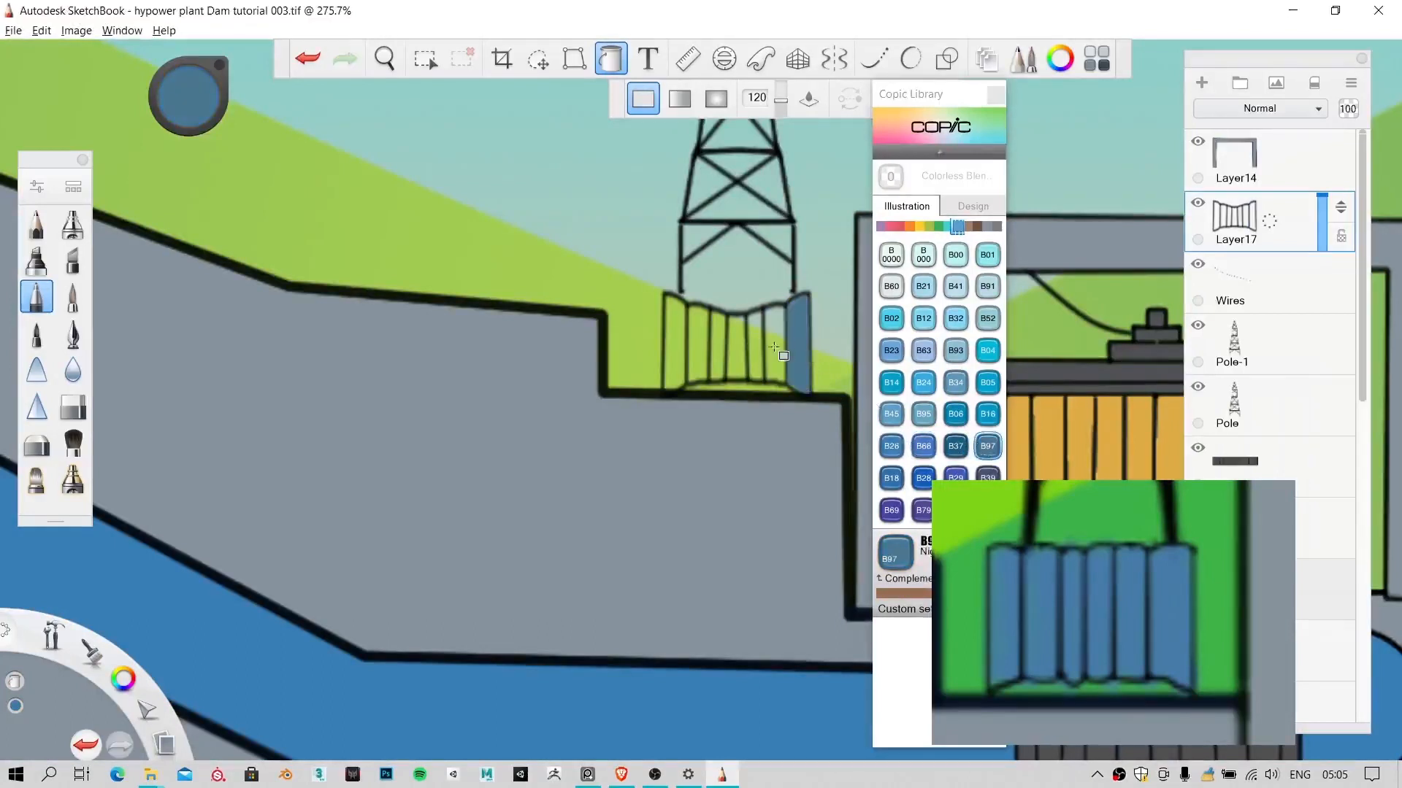
left_click(772, 345)
left_click(752, 344)
left_click(736, 345)
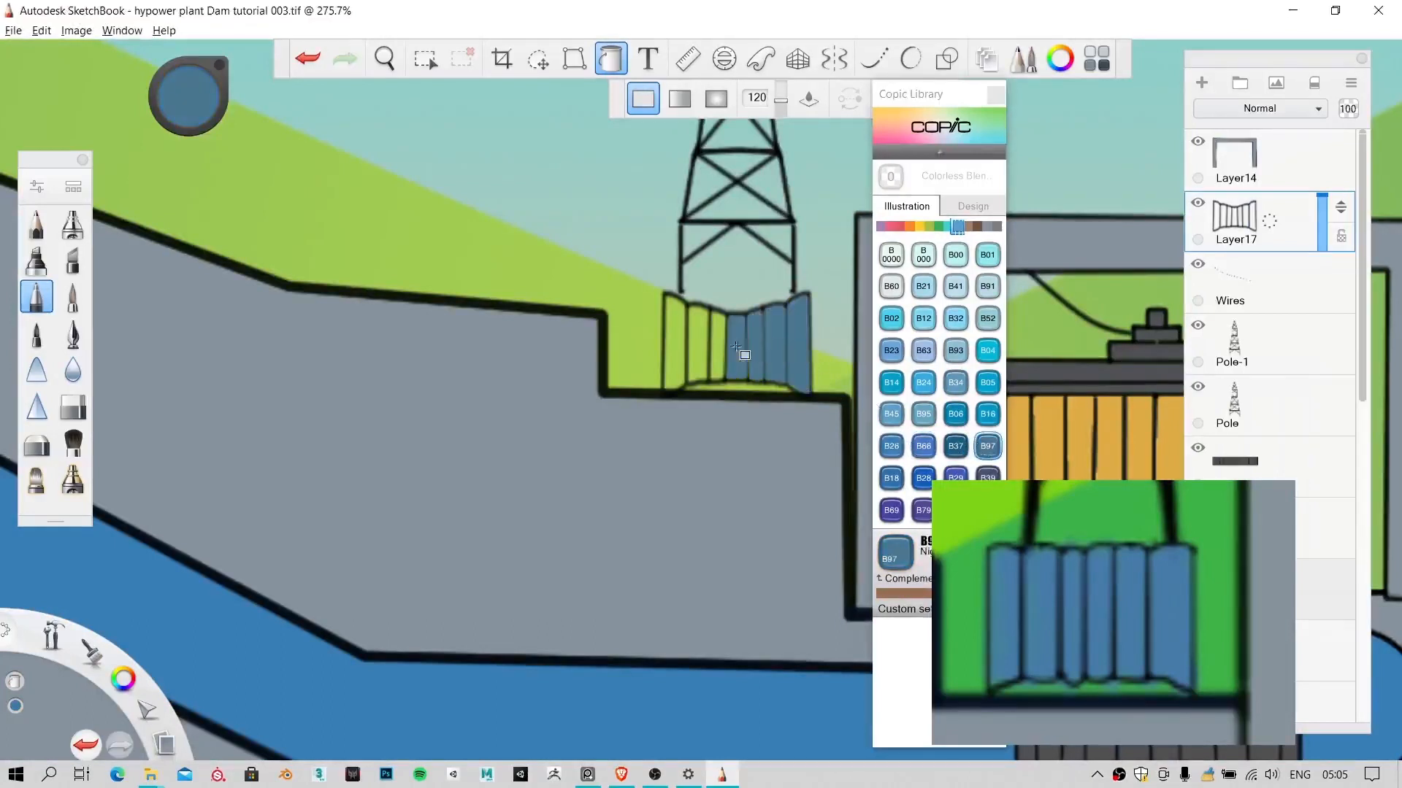
left_click(717, 343)
left_click(698, 343)
left_click(676, 342)
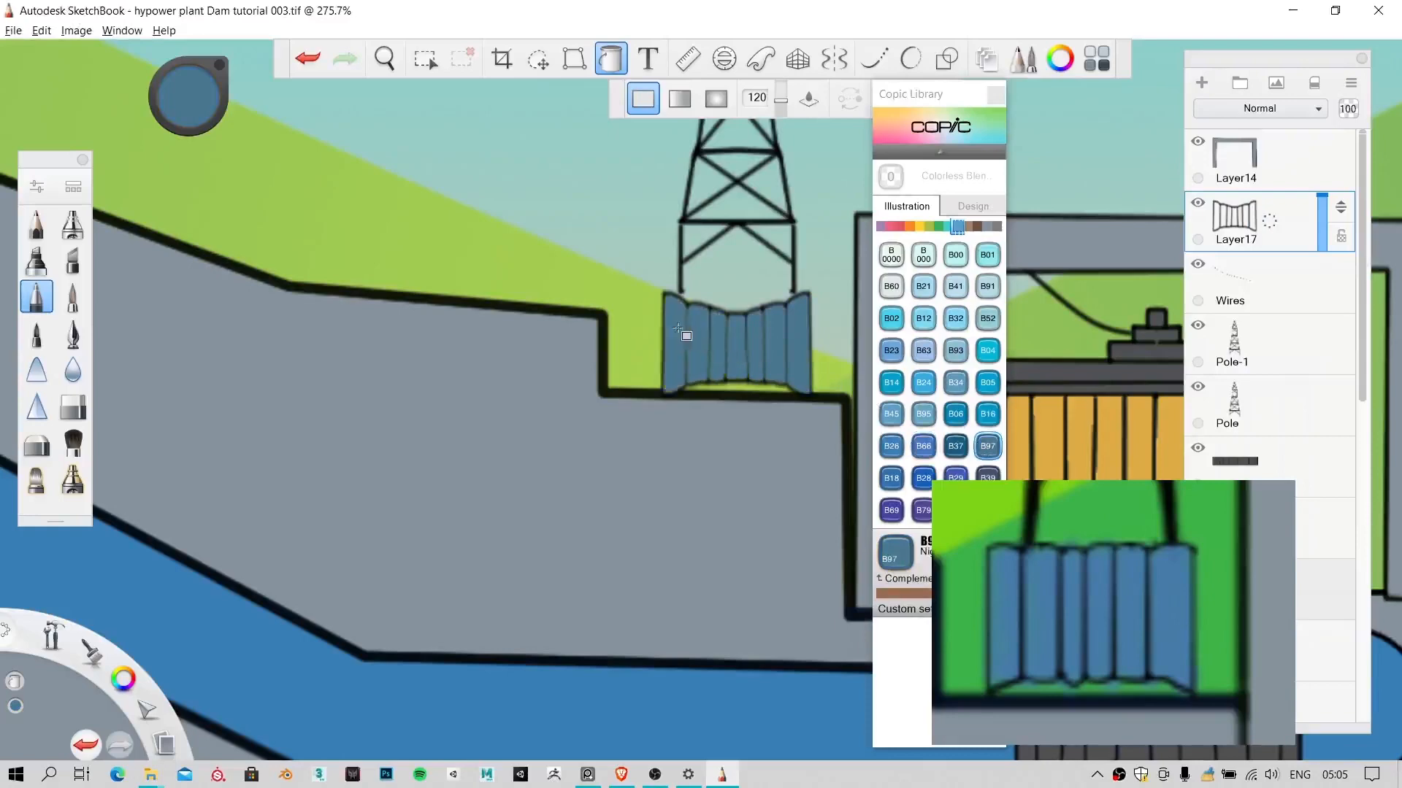
key("space")
left_click_drag(711, 354, 552, 585)
key("space")
left_click_drag(715, 446, 607, 517)
left_click(994, 95)
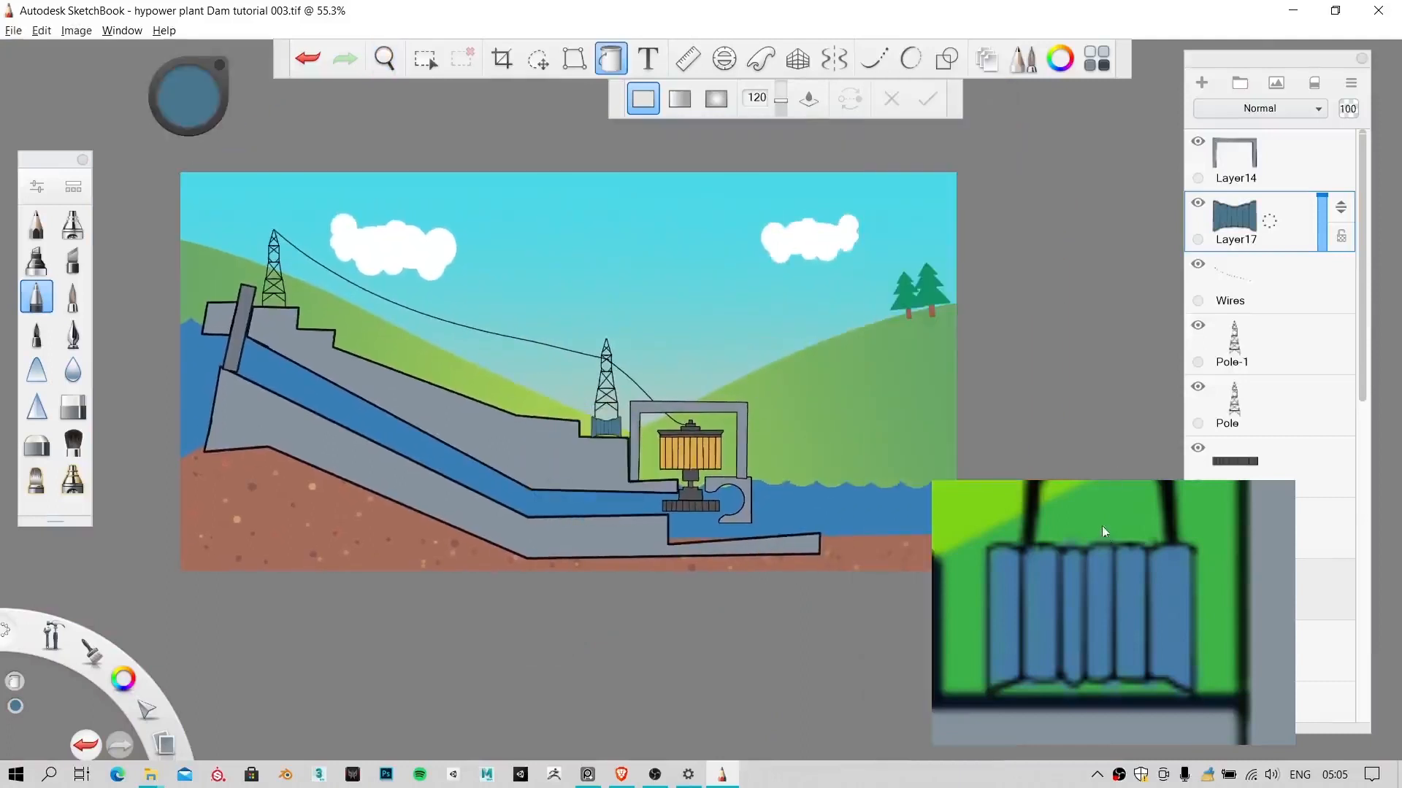
Step: Compare the drawing with the full reference diagram, select the Wires layer, and turn on Steady Stroke
scroll(1102, 527, "down", 8)
left_click_drag(1115, 591, 1075, 593)
scroll(1029, 378, "down", 4)
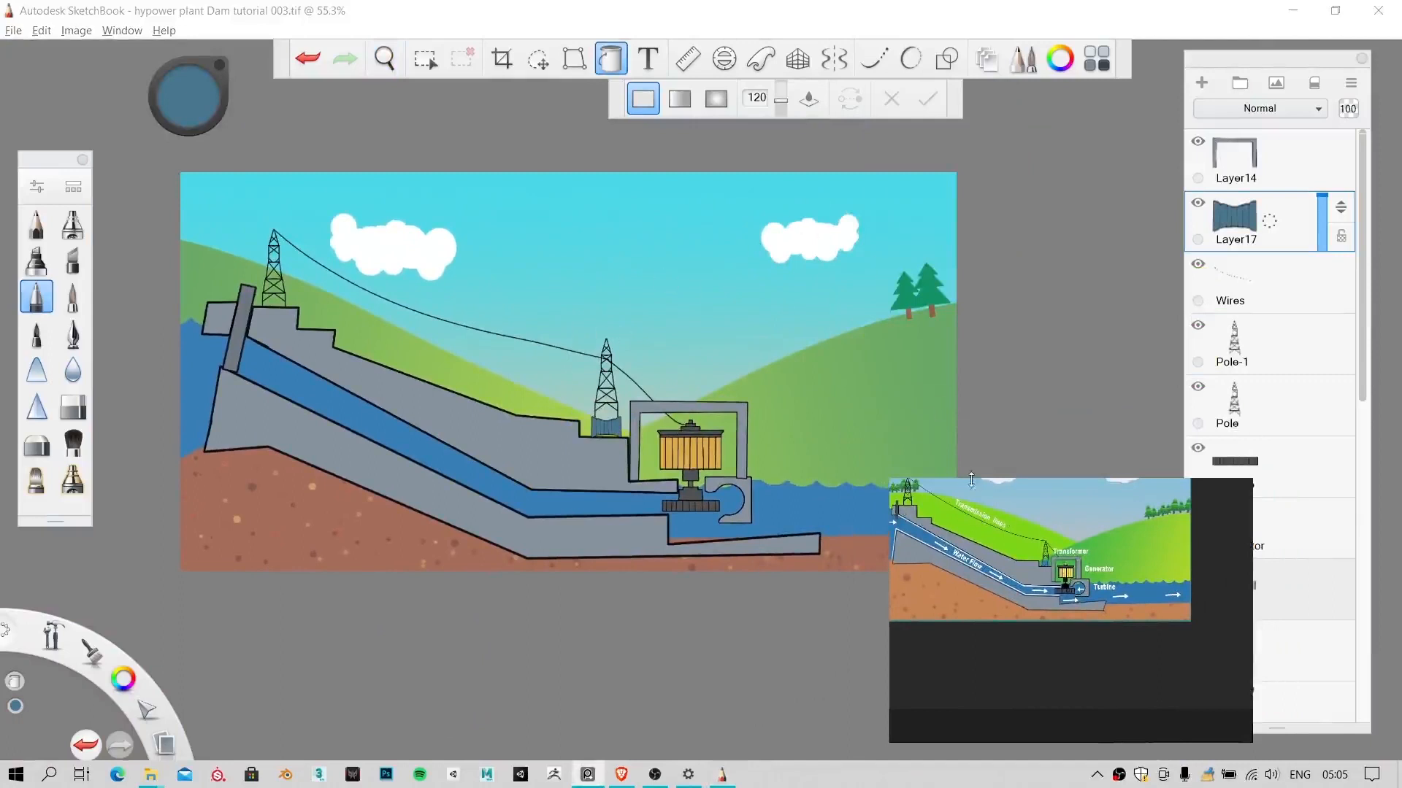
scroll(1307, 343, "down", 10)
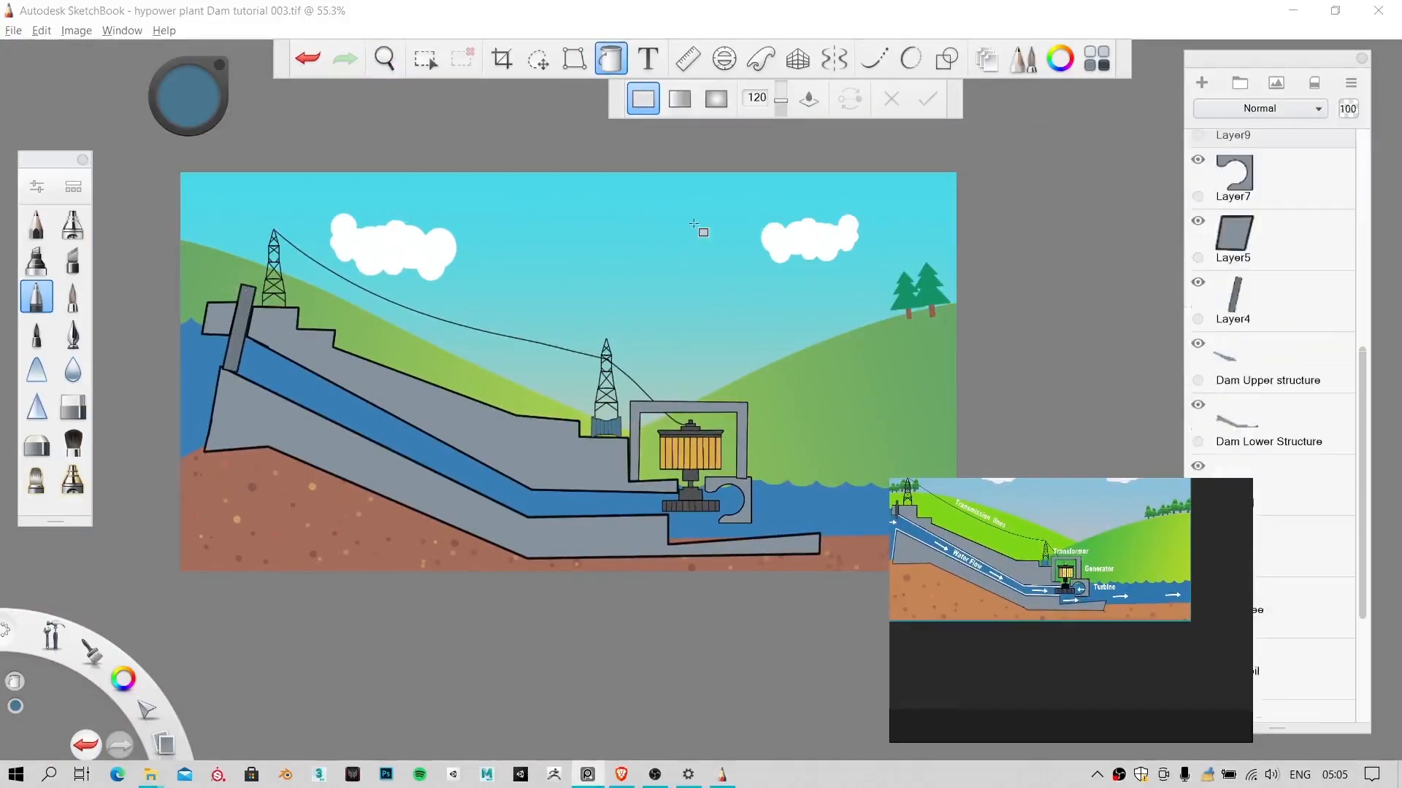
scroll(456, 303, "up", 4)
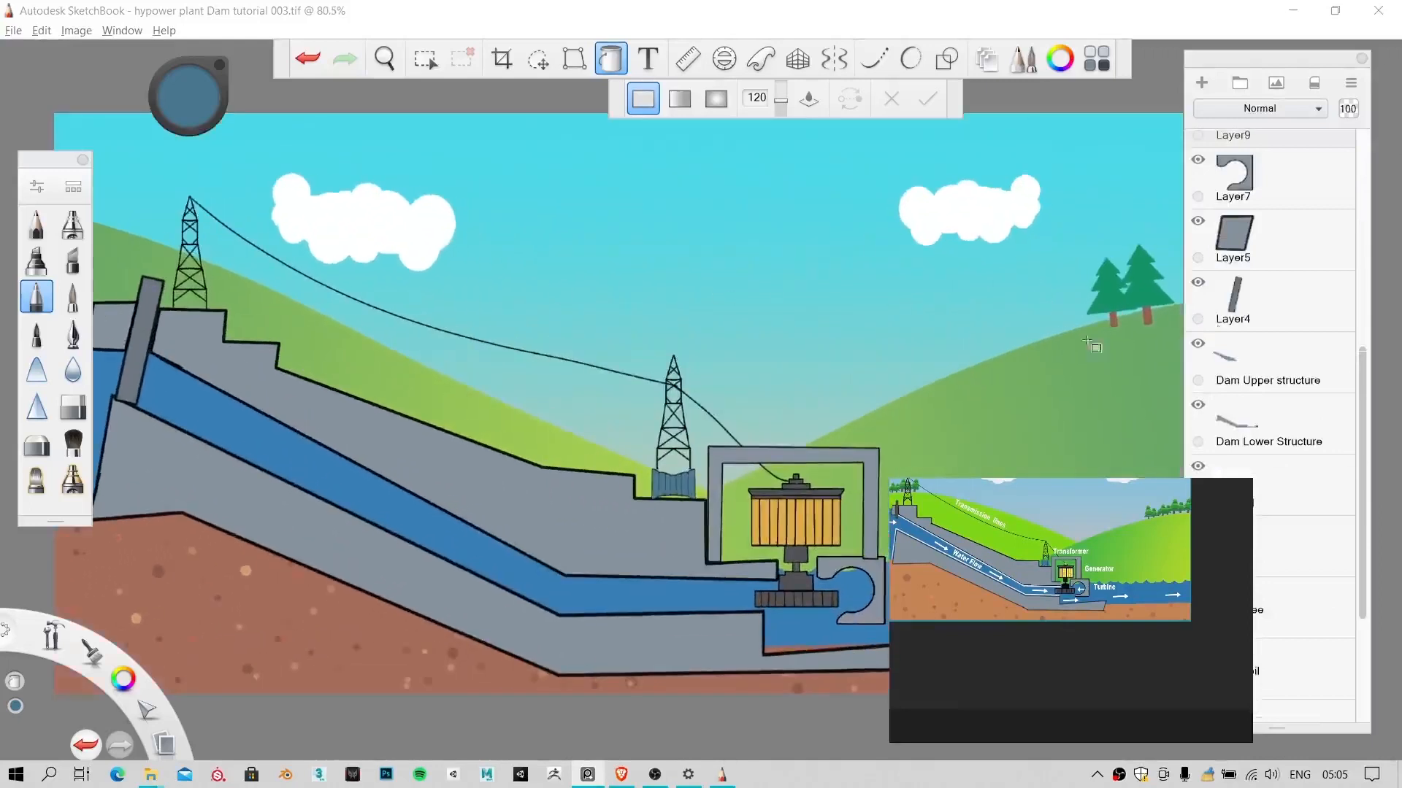
scroll(1286, 287, "up", 3)
scroll(1281, 256, "up", 4)
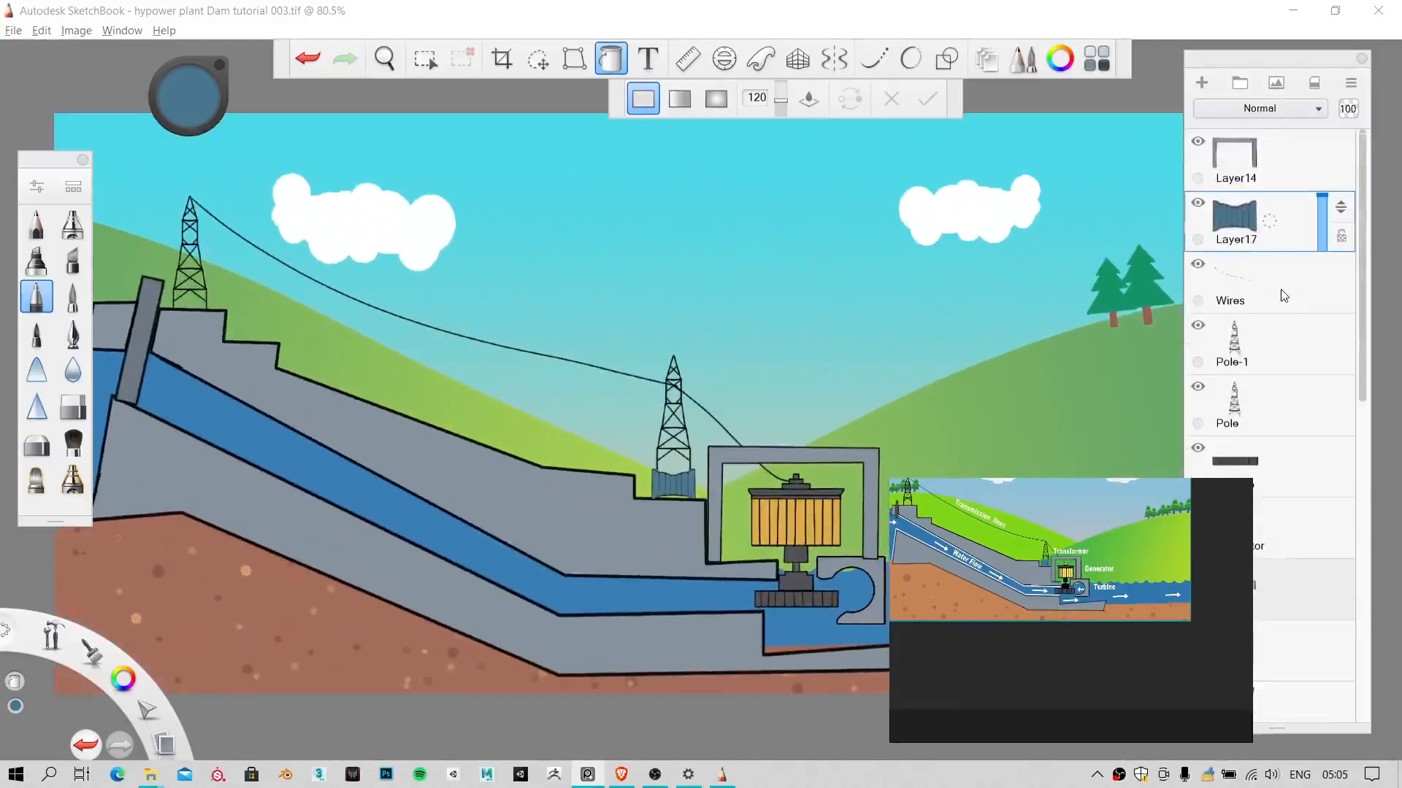
left_click(1283, 295)
left_click_drag(299, 190, 579, 297)
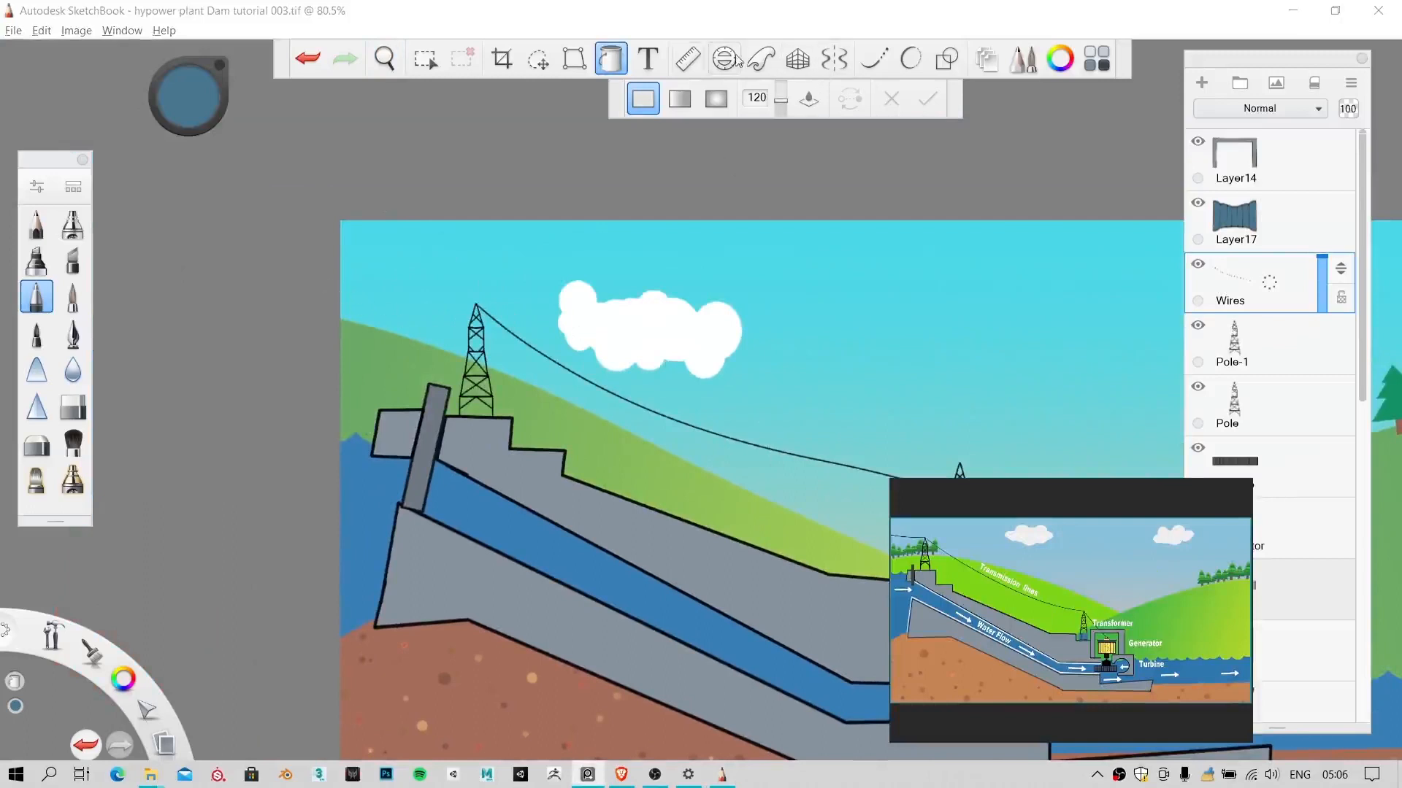
left_click(870, 64)
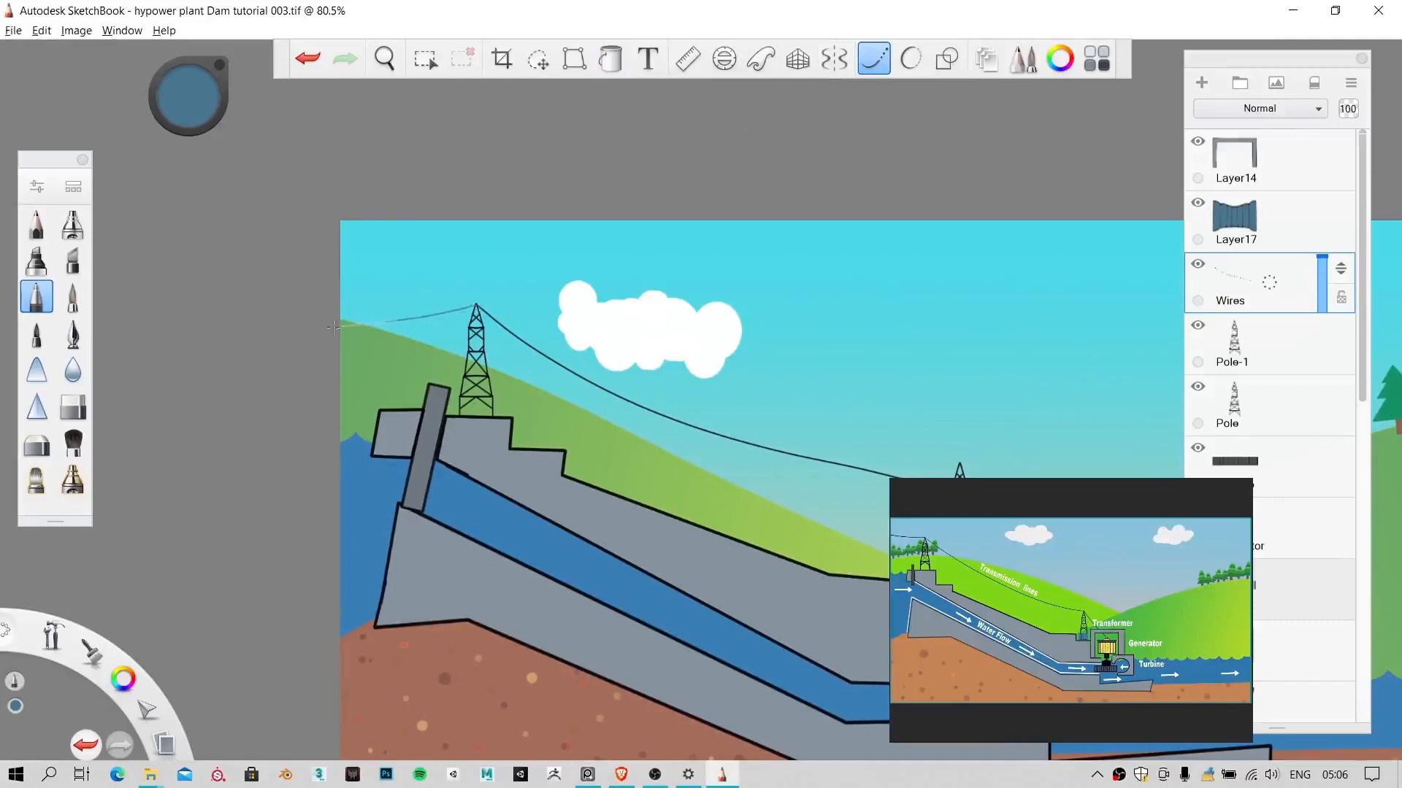
Step: Try drawing a wire from the upper tower's peak toward the canvas's left edge with size 3.0 and another pen
key("ctrl+z")
key("space")
mouse_move(494, 354)
left_mouse_down()
mouse_move(604, 259)
mouse_move(593, 278)
left_mouse_up()
left_click_drag(513, 312, 676, 465)
key("bracketright")
key("bracketright")
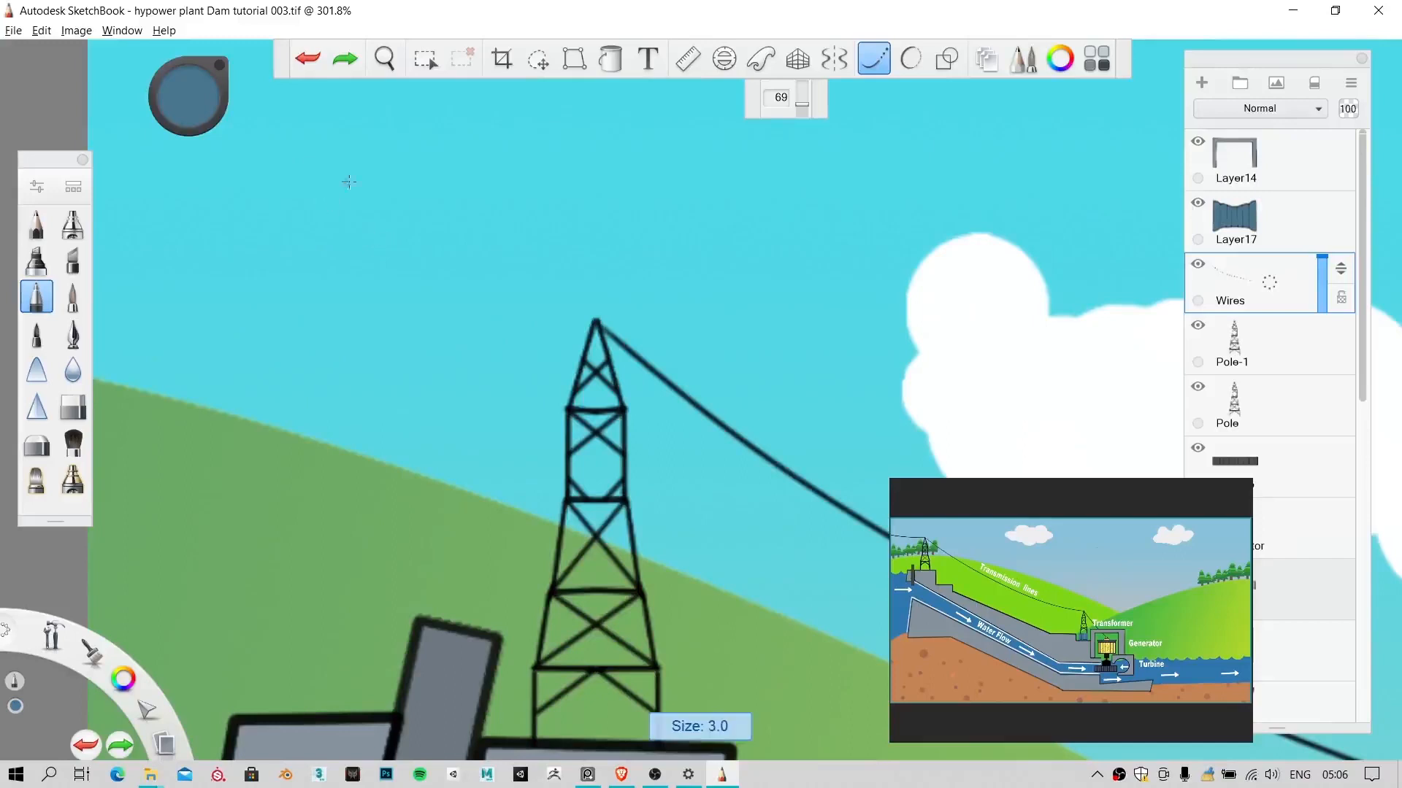
left_click_drag(381, 225, 530, 226)
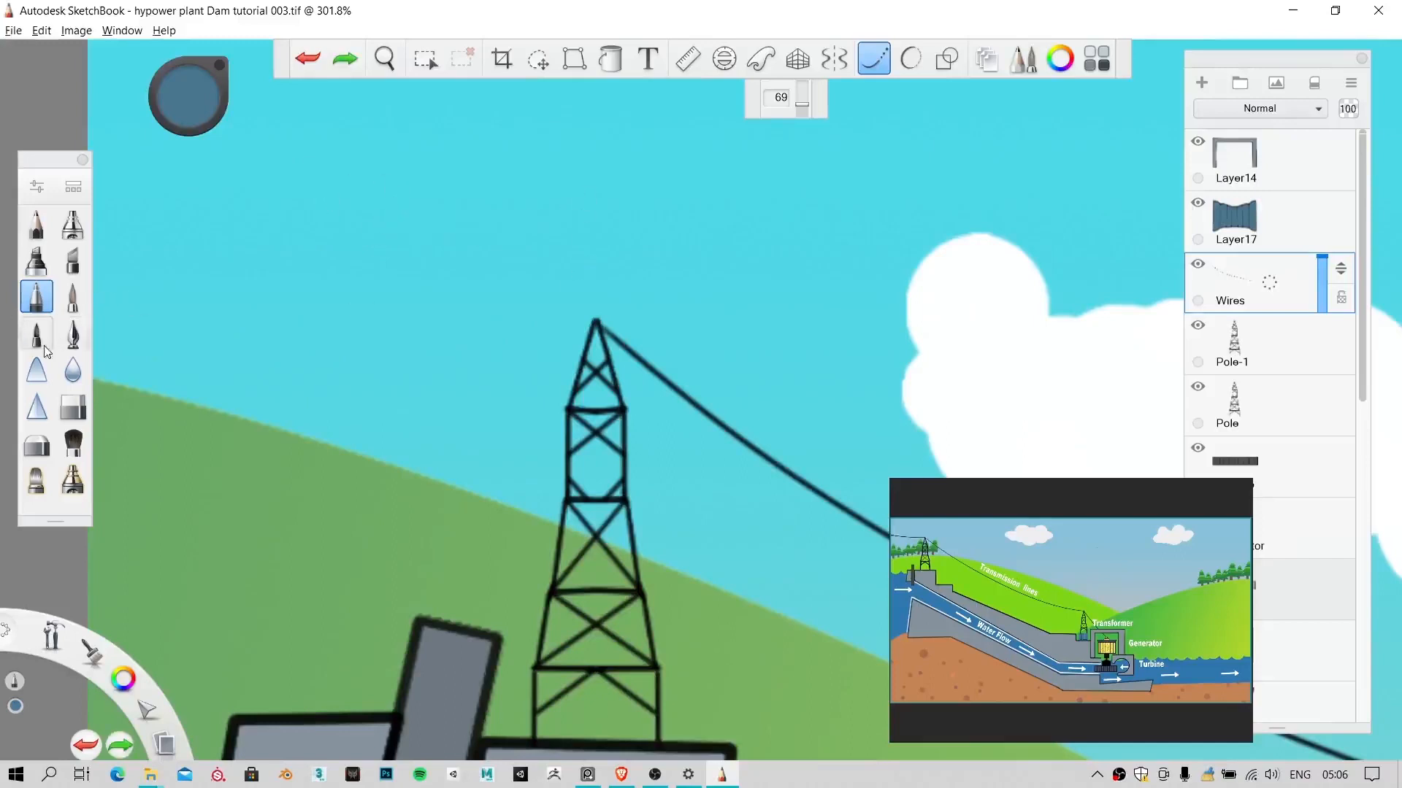
left_click(87, 338)
mouse_move(598, 321)
left_mouse_down()
mouse_move(157, 311)
mouse_move(84, 294)
left_mouse_up()
key("ctrl+z")
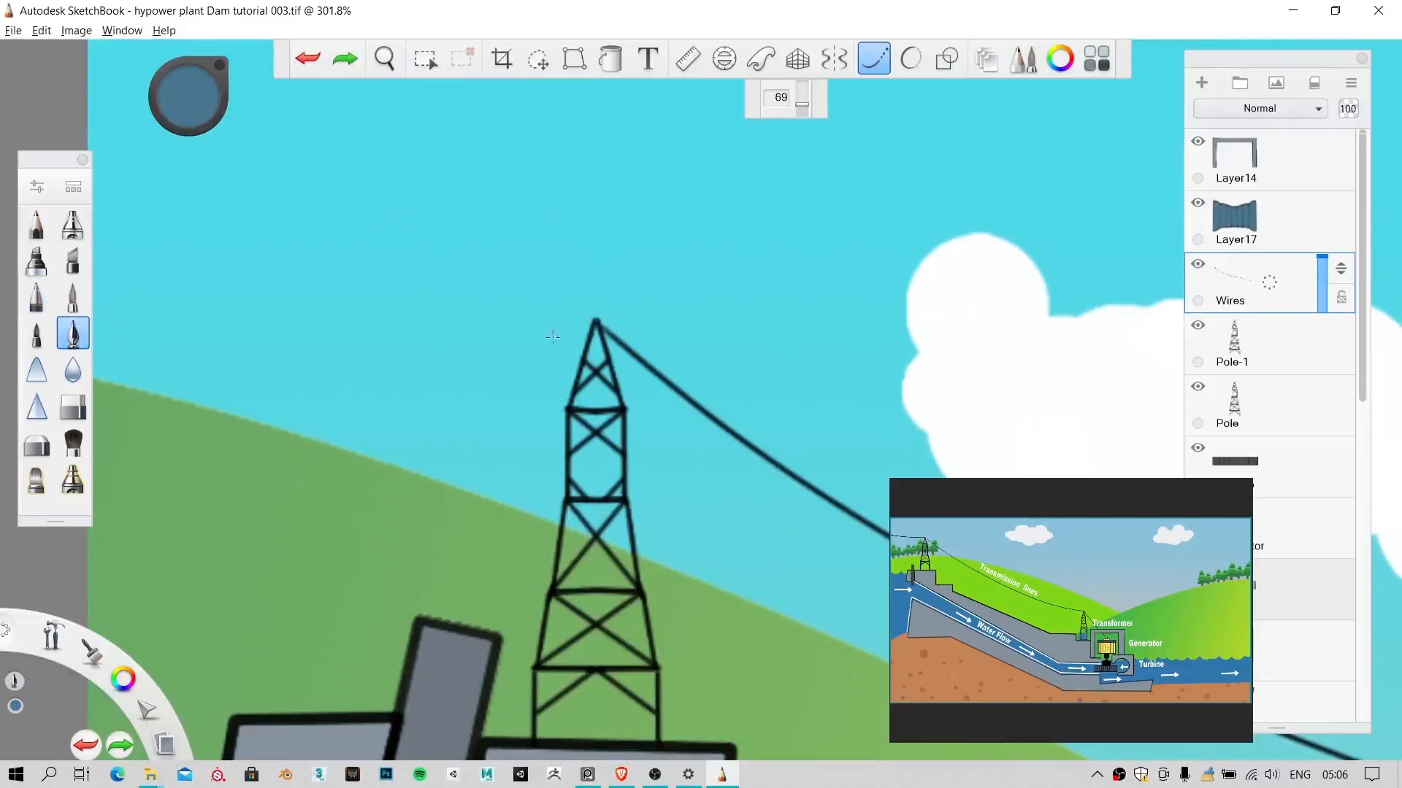
Step: Set the original pen's colour to black and its size to 2.0, testing and undoing strokes beside the upper tower
left_click(196, 98)
left_click(183, 134)
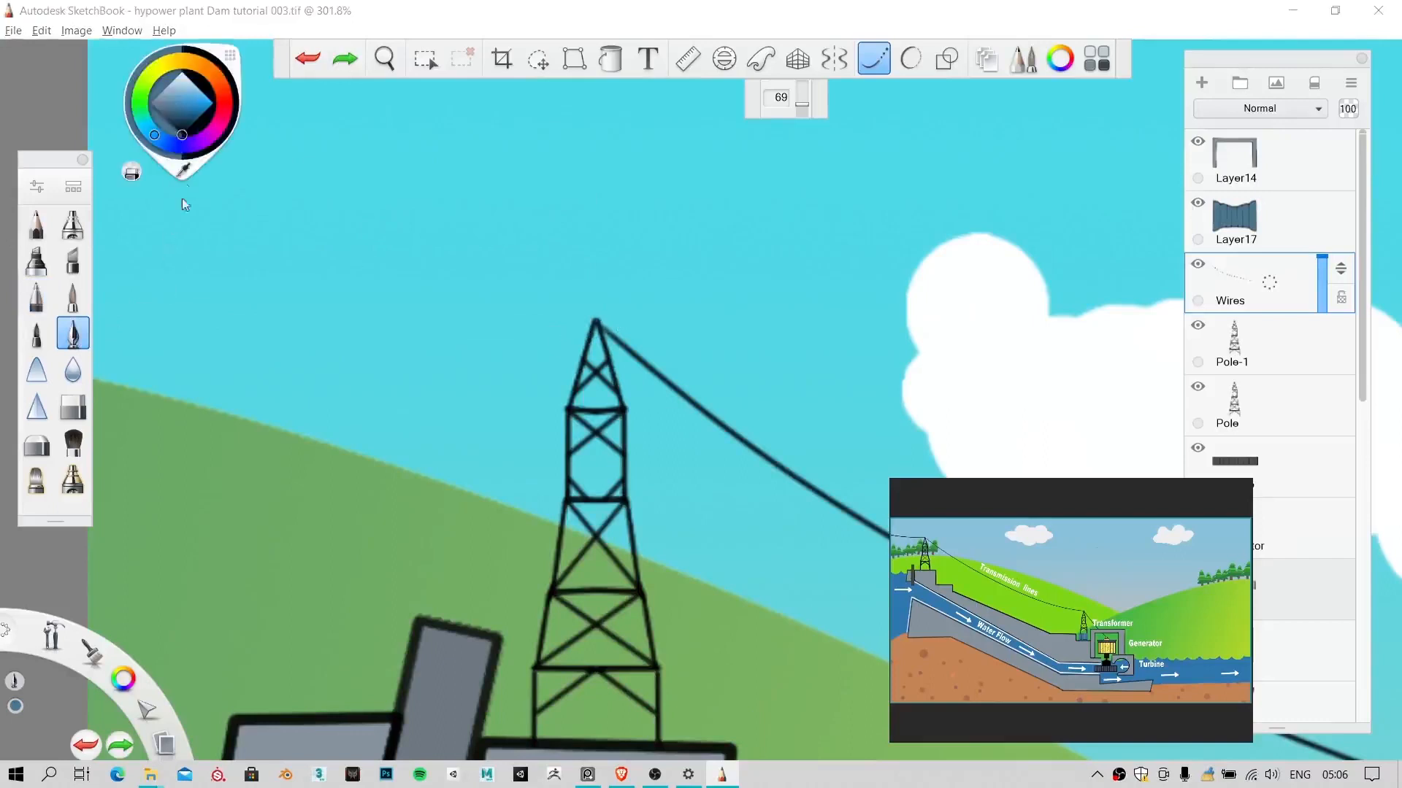
left_click(39, 308)
mouse_move(599, 323)
left_mouse_down()
mouse_move(522, 360)
mouse_move(117, 312)
left_mouse_up()
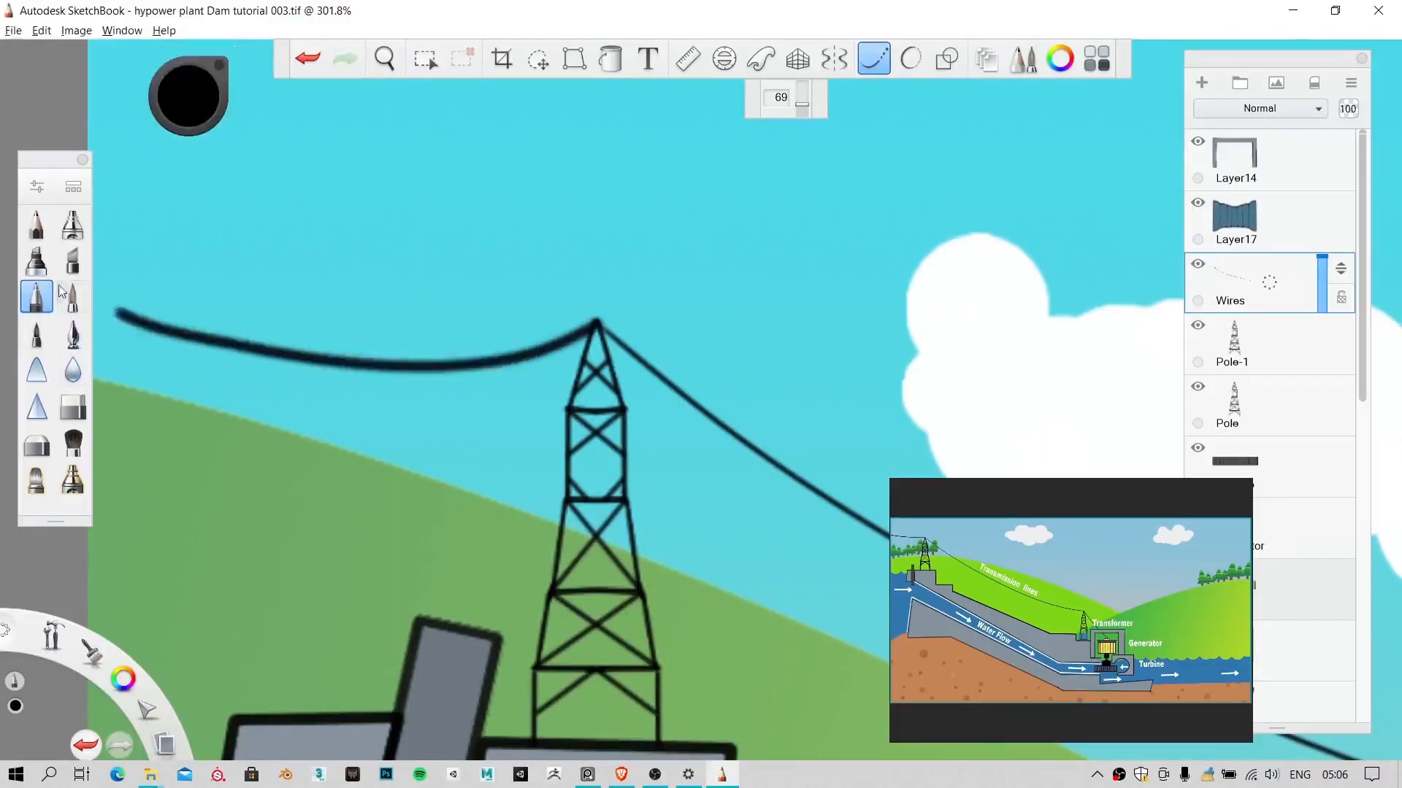
key("ctrl+z")
key("[")
left_click_drag(520, 263, 405, 343)
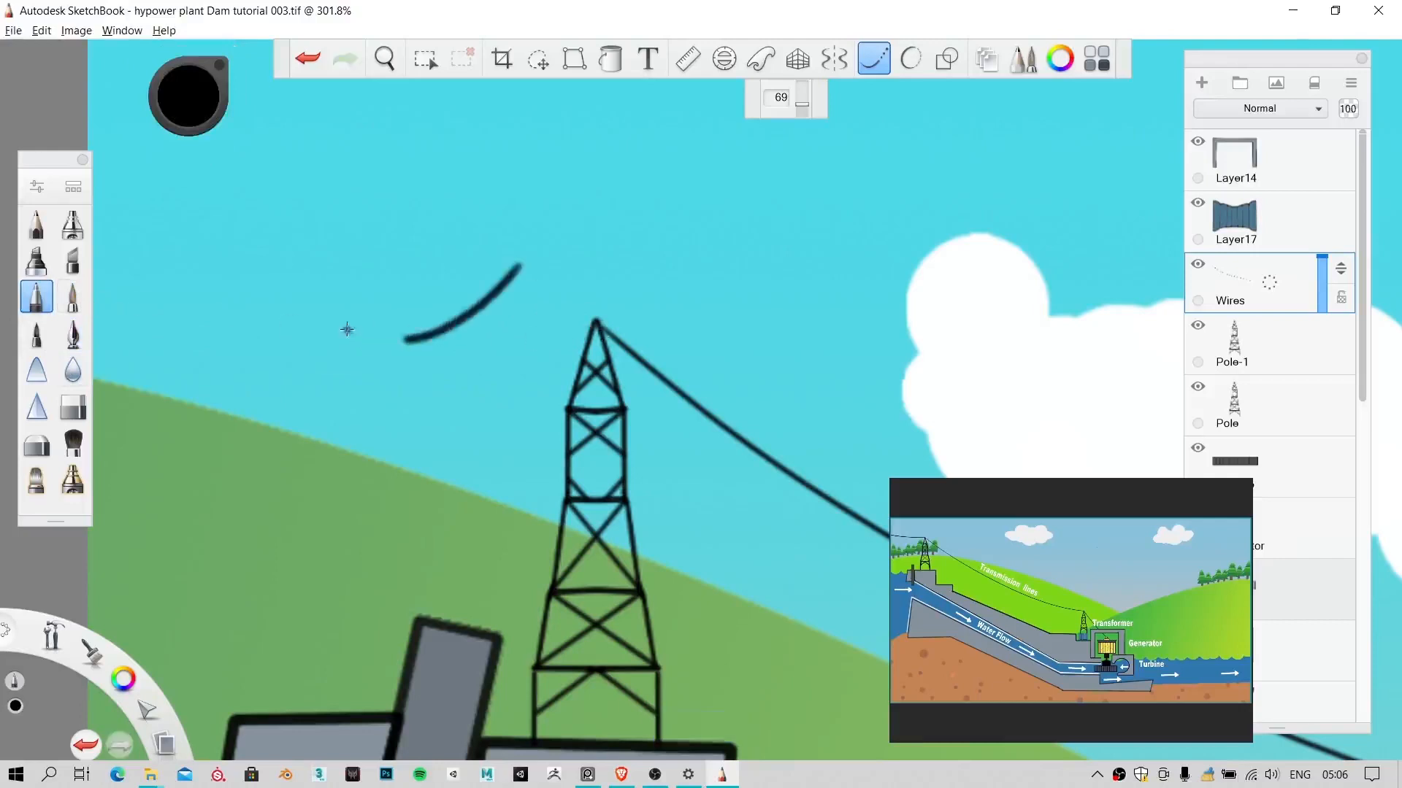
key("ctrl+z")
key("[")
left_click_drag(491, 288, 407, 351)
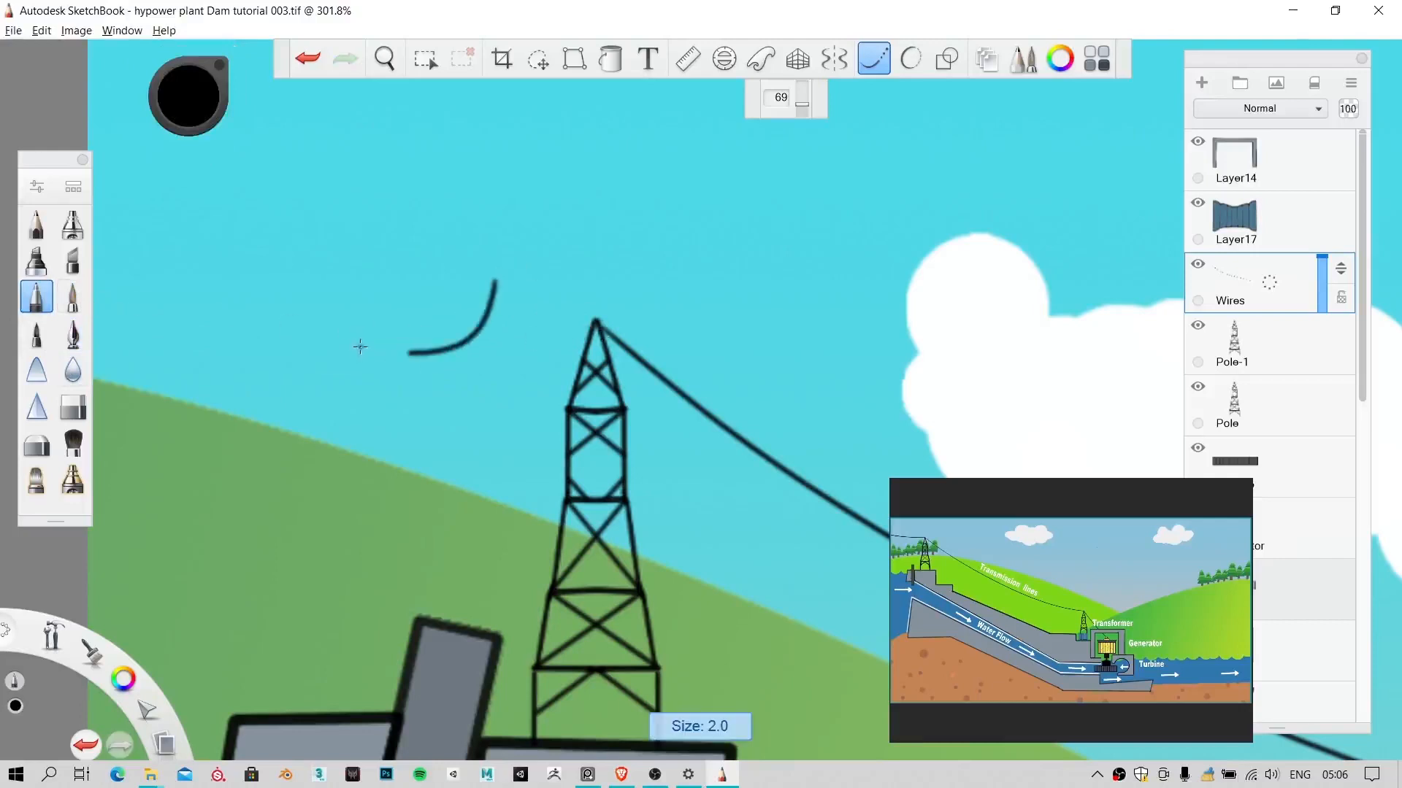
key("ctrl+z")
Step: Draw a sagging black wire on the Wires layer from the upper tower's peak to the canvas's left edge
key("space")
left_click_drag(565, 346, 523, 435)
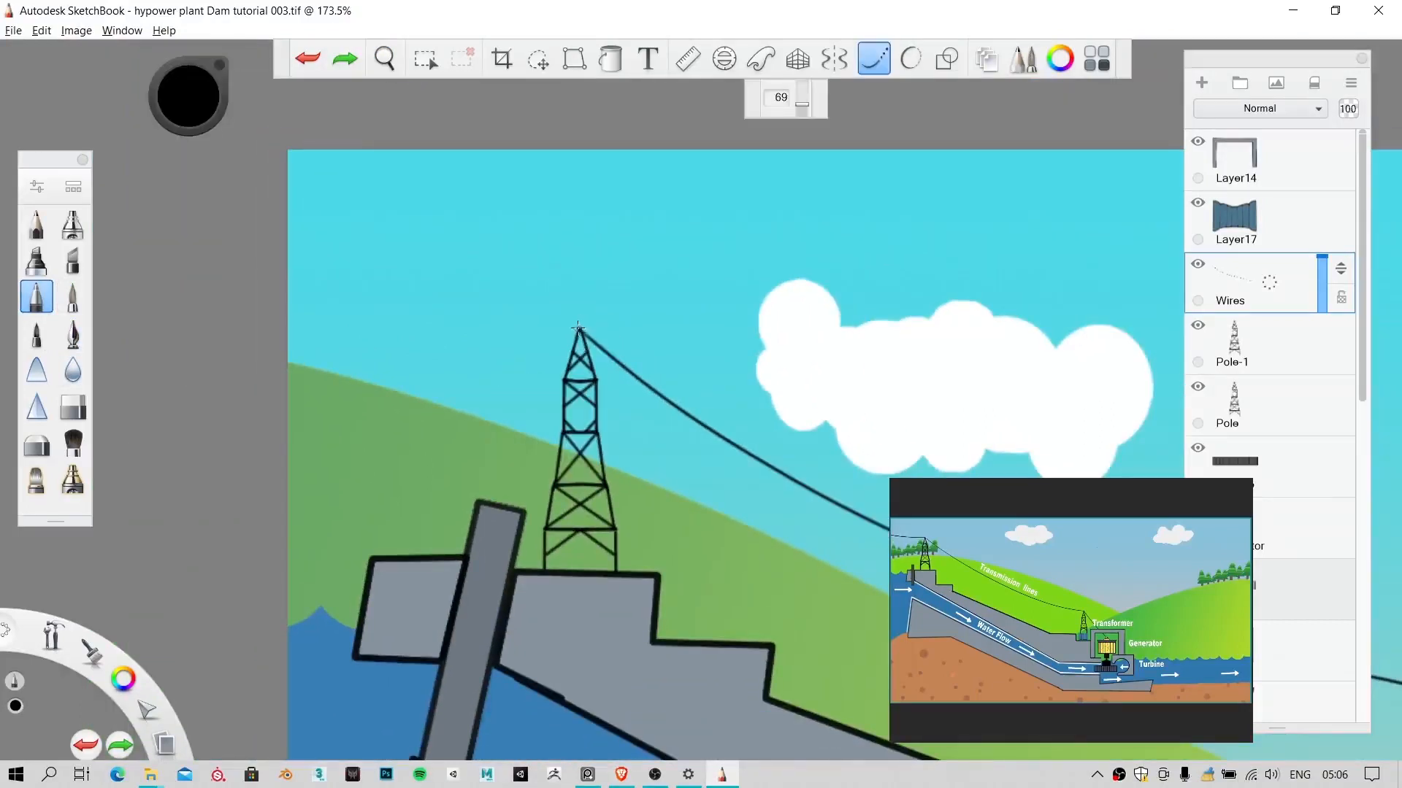
mouse_move(577, 330)
left_mouse_down()
mouse_move(440, 357)
mouse_move(287, 340)
left_mouse_up()
key("space")
left_click_drag(487, 348, 258, 560)
left_click_drag(501, 563, 359, 501)
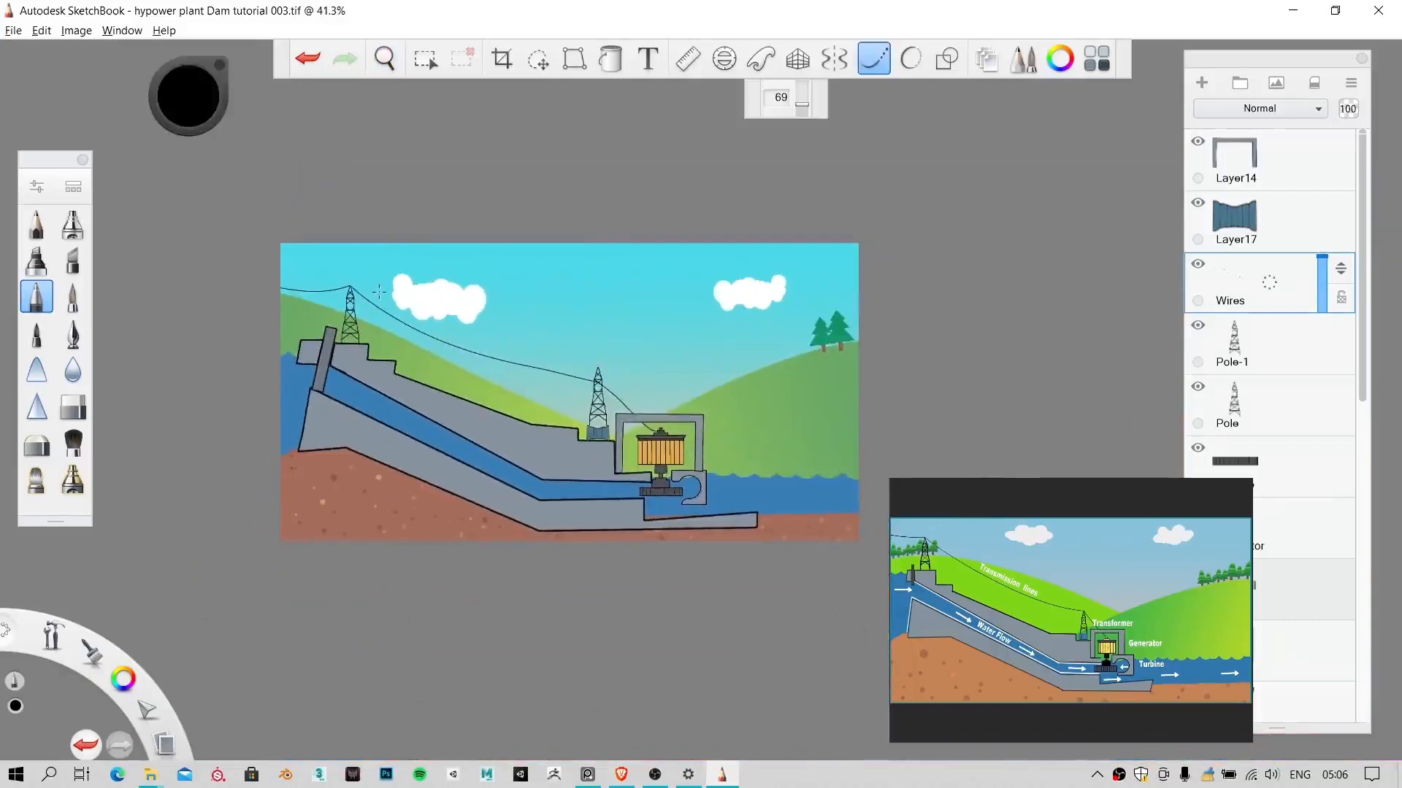
Step: Examine how the wires meet the lower and upper towers, keeping the Wires layer selected
key("space")
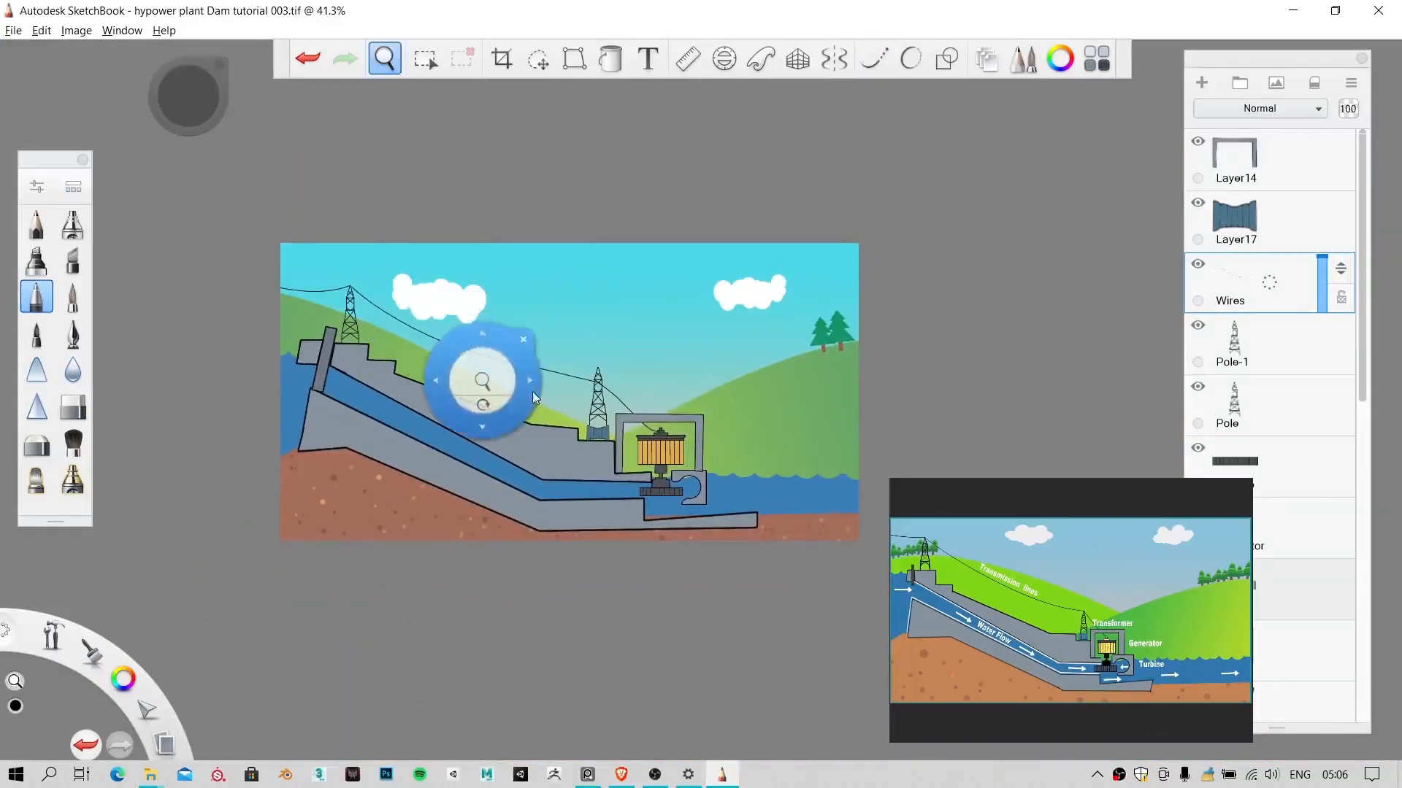
mouse_move(501, 351)
left_mouse_down()
mouse_move(672, 173)
mouse_move(514, 329)
mouse_move(463, 313)
left_mouse_up()
left_click(1268, 365)
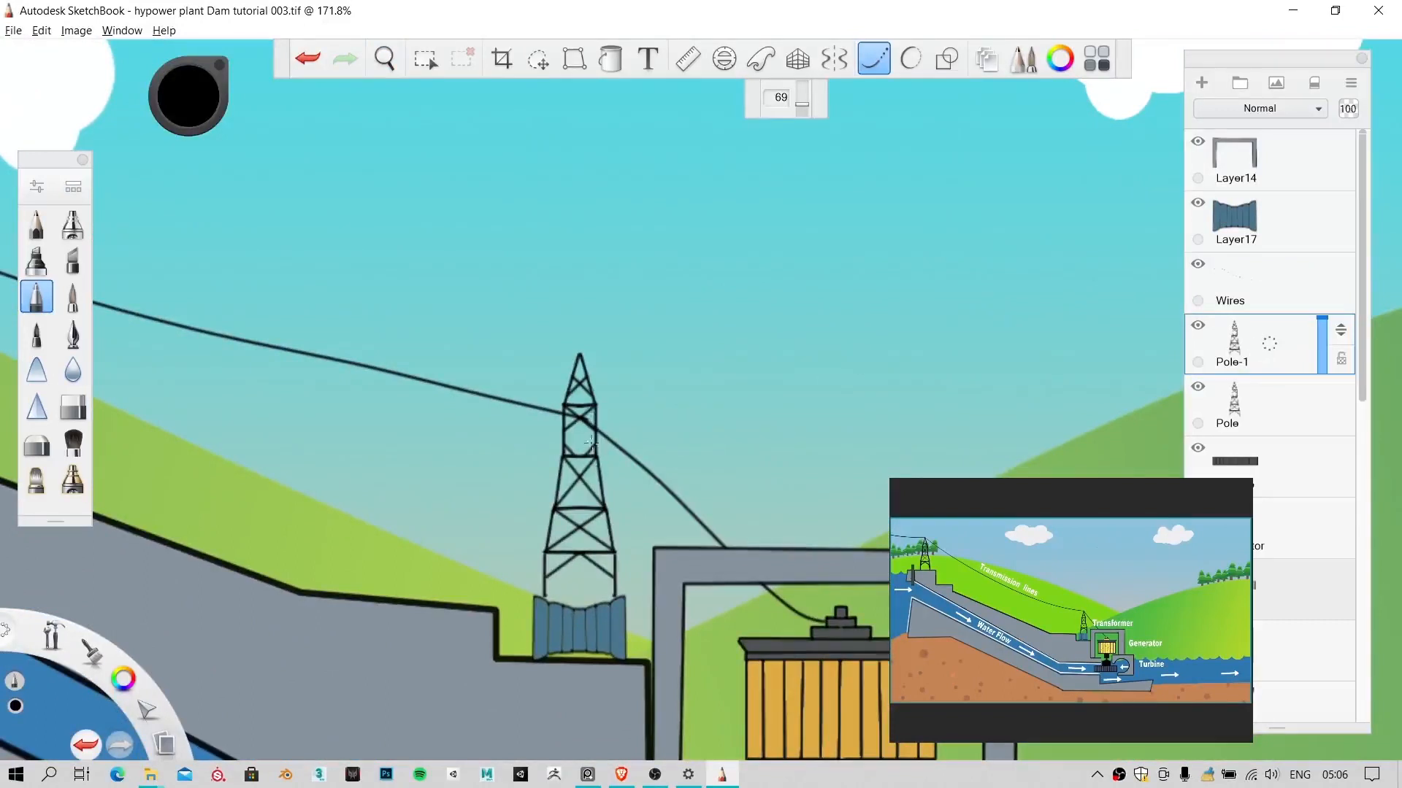
left_click(1241, 288)
key("space")
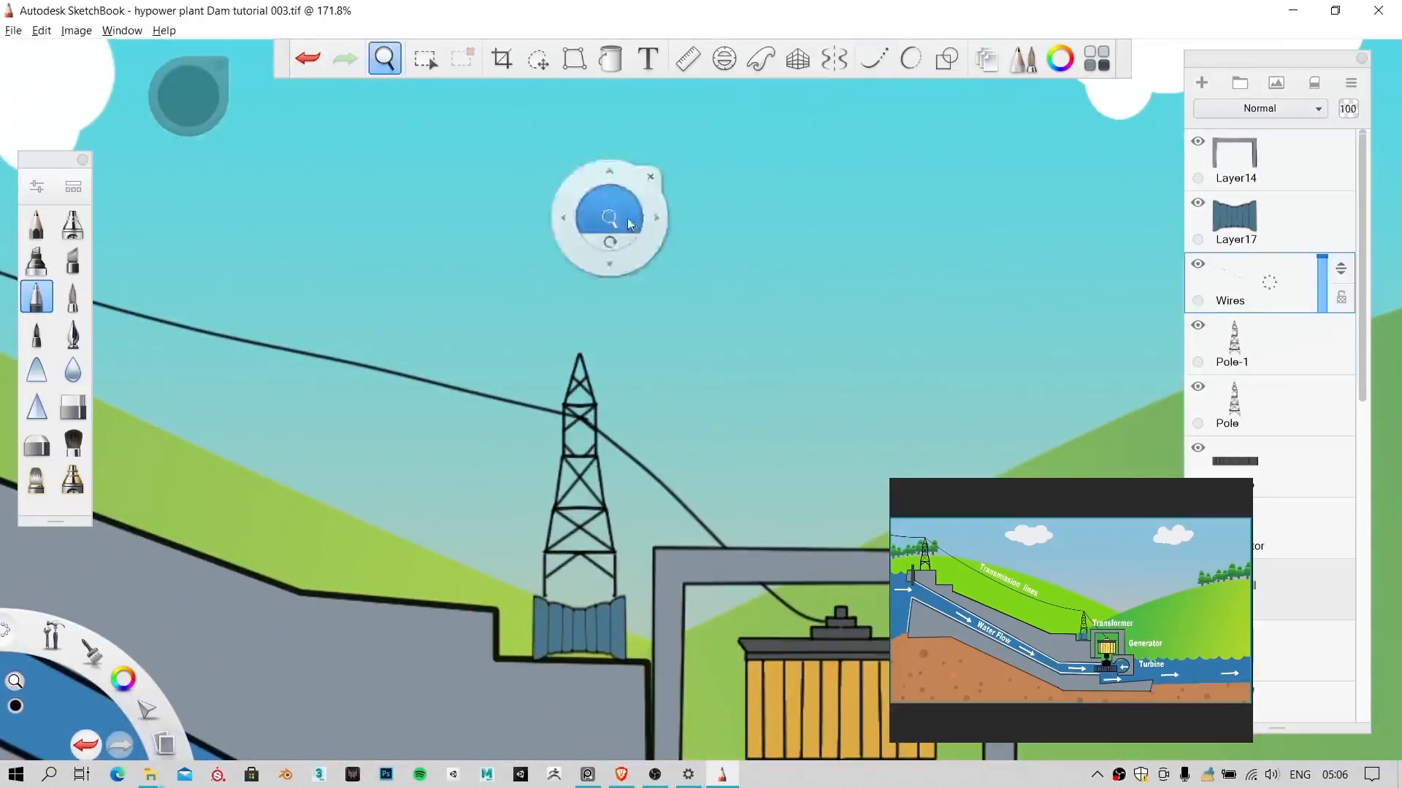
left_click_drag(726, 347, 798, 344)
left_click_drag(756, 296, 731, 370)
key("space")
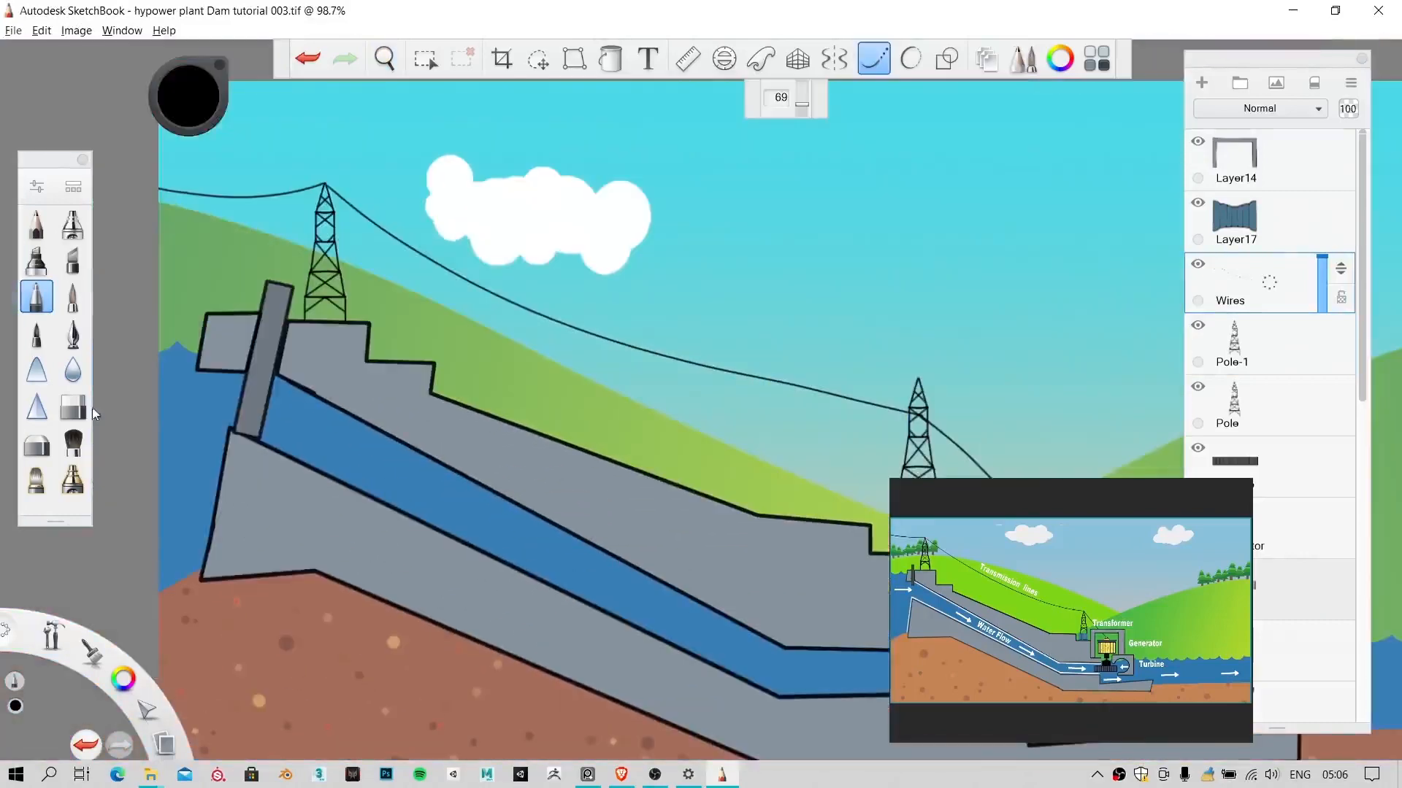
Step: Switch to the eraser, turn off Steady Stroke, and set the eraser size to 6.0
left_click(73, 407)
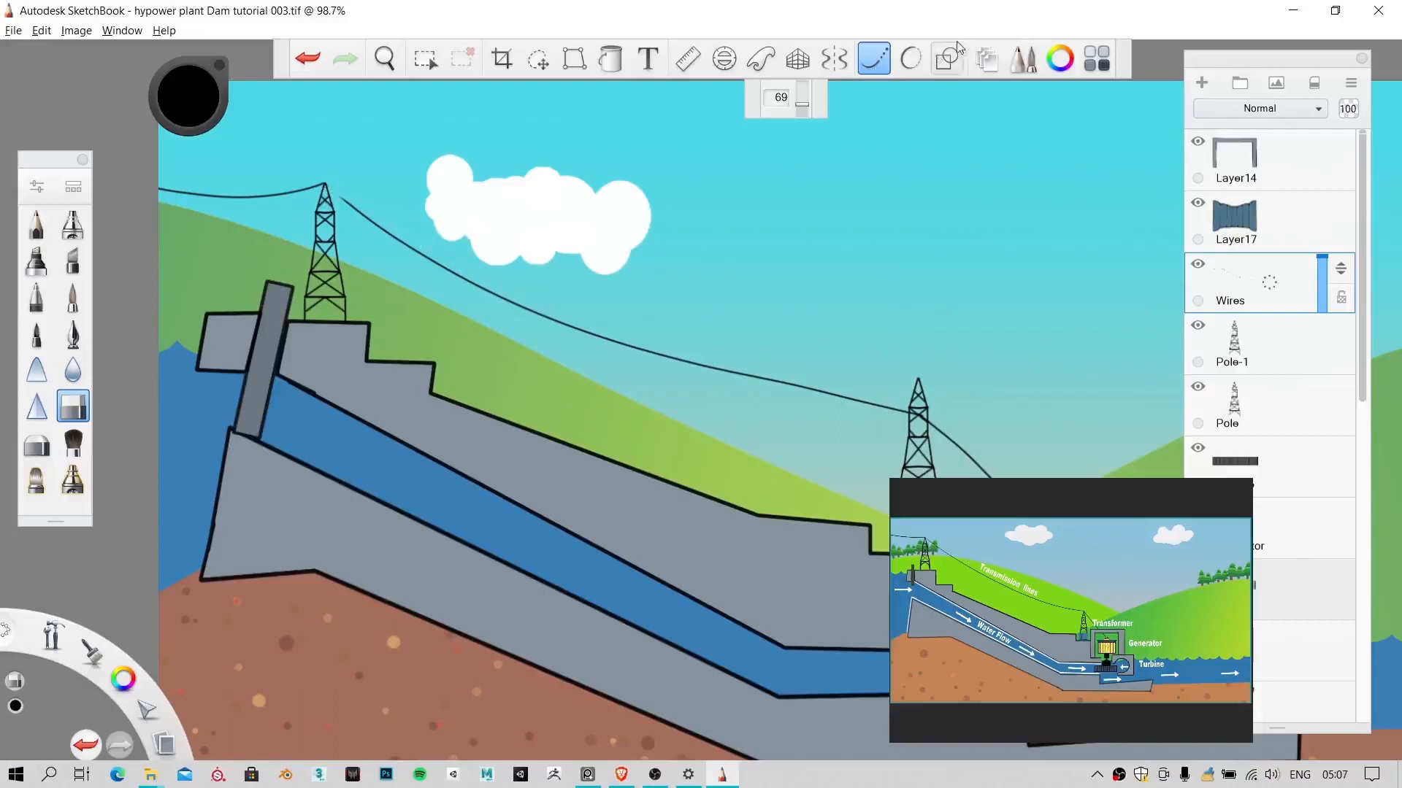
left_click(874, 58)
key("bracketright")
key("bracketright")
key("bracketright")
key("bracketright")
key("bracketright")
key("bracketright")
key("bracketright")
key("bracketright")
key("bracketright")
key("bracketright")
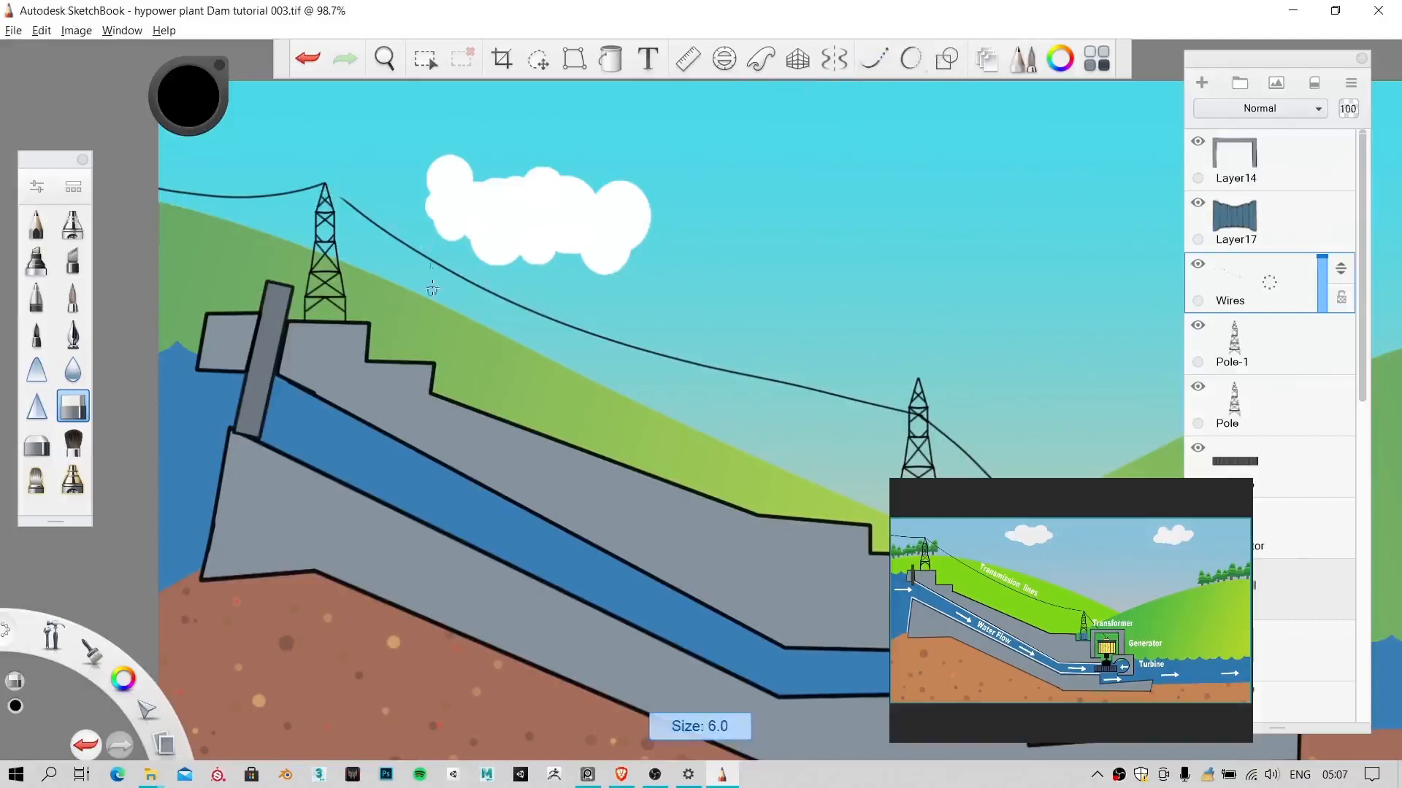
Step: Erase the wire running from the upper tower past the lower tower to the generator, keeping the wire to the canvas's left edge
left_click_drag(371, 204, 383, 208)
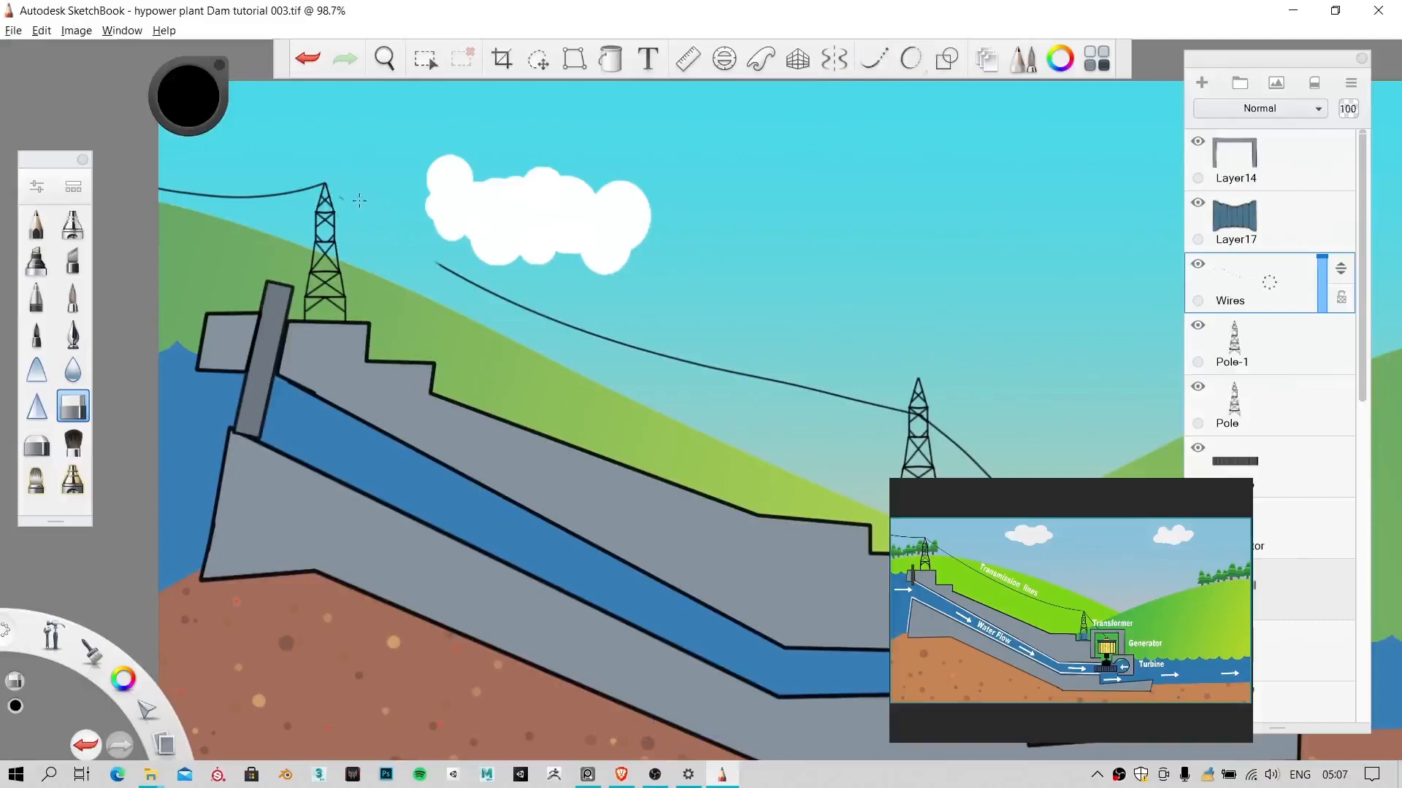
mouse_move(438, 264)
left_mouse_down()
mouse_move(780, 375)
mouse_move(544, 293)
left_mouse_up()
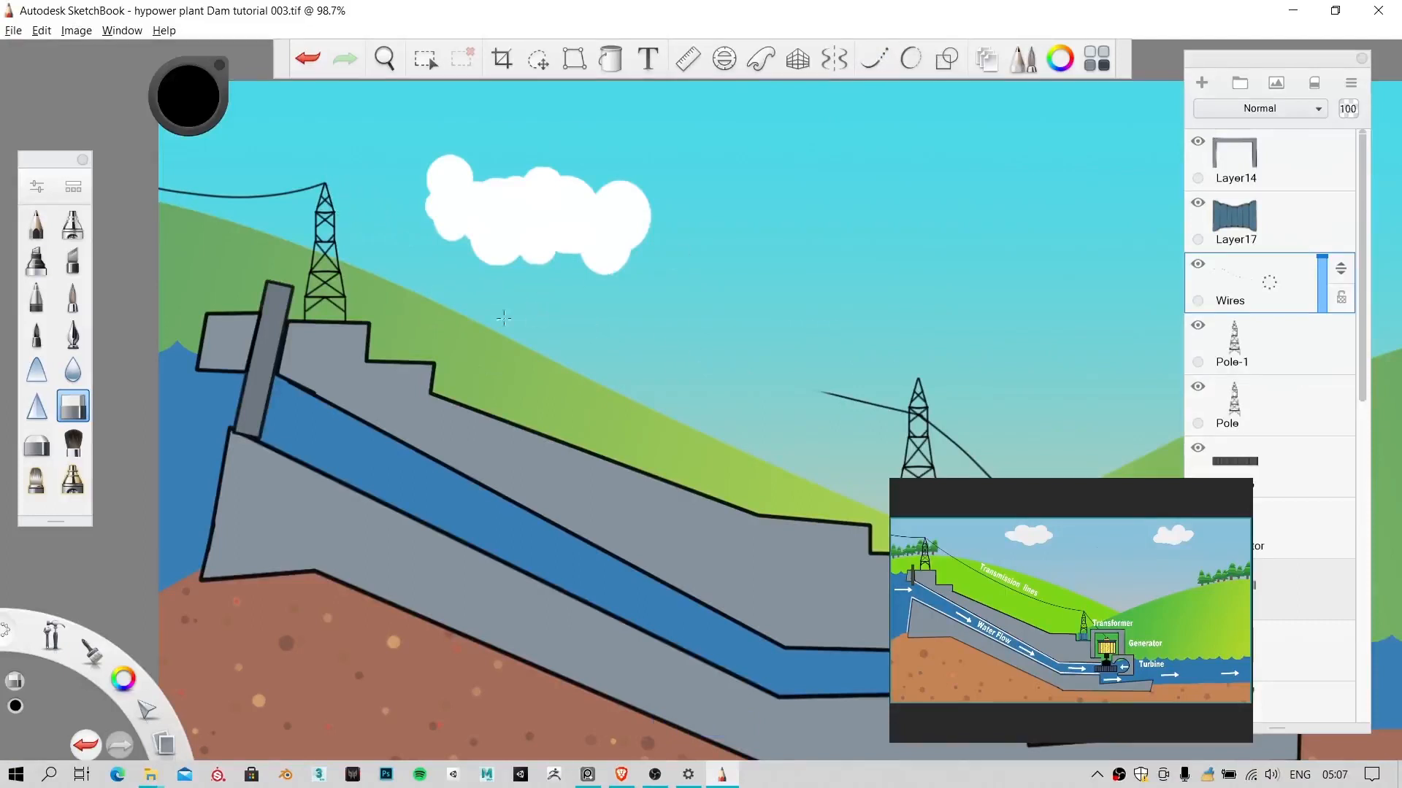
key("space")
mouse_move(760, 387)
left_mouse_down()
mouse_move(485, 322)
mouse_move(797, 482)
left_mouse_up()
key("space")
left_click_drag(467, 219, 732, 282)
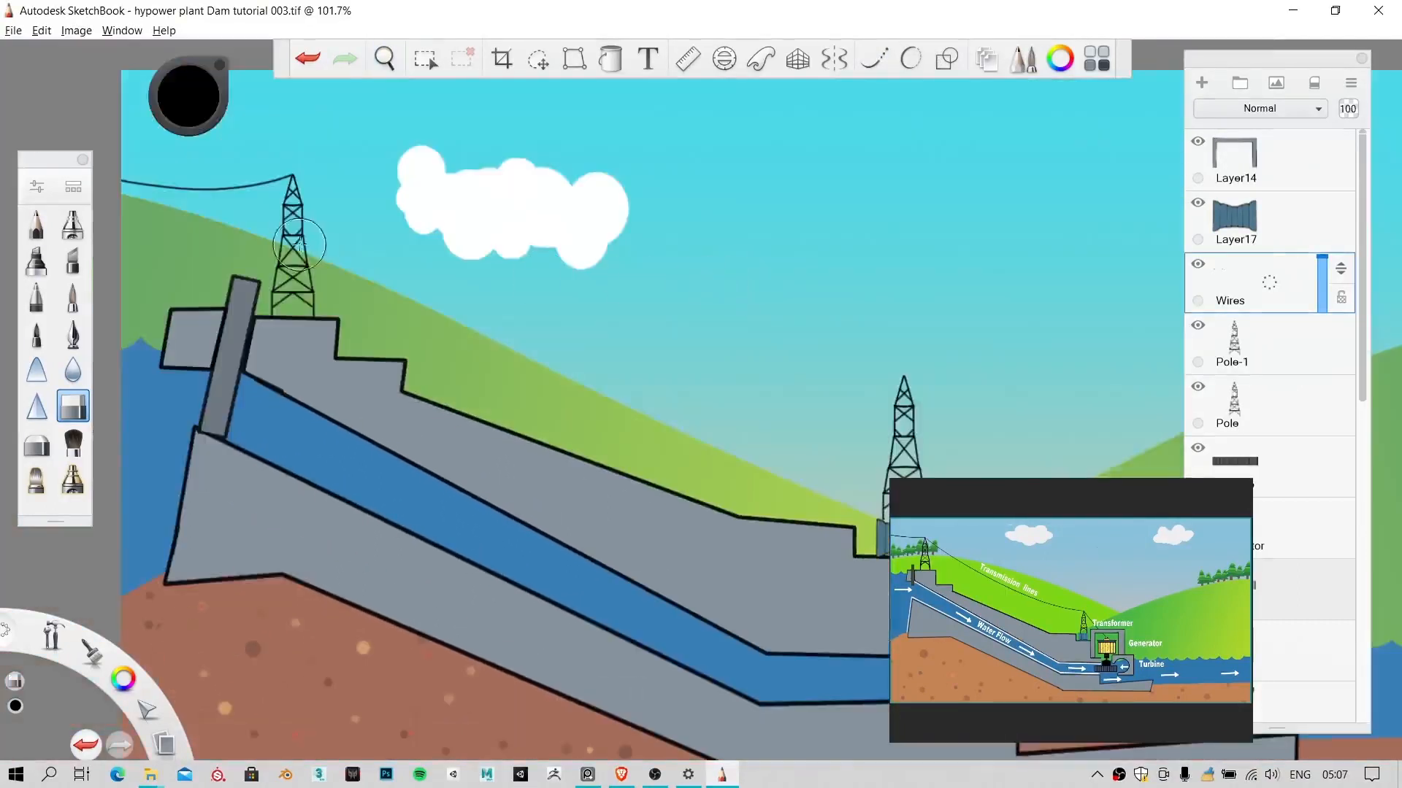
Step: Try a wire stroke beside the upper tower with a different inking brush and undo it
key("space")
mouse_move(415, 282)
left_mouse_down()
mouse_move(529, 335)
mouse_move(497, 257)
mouse_move(504, 234)
left_mouse_up()
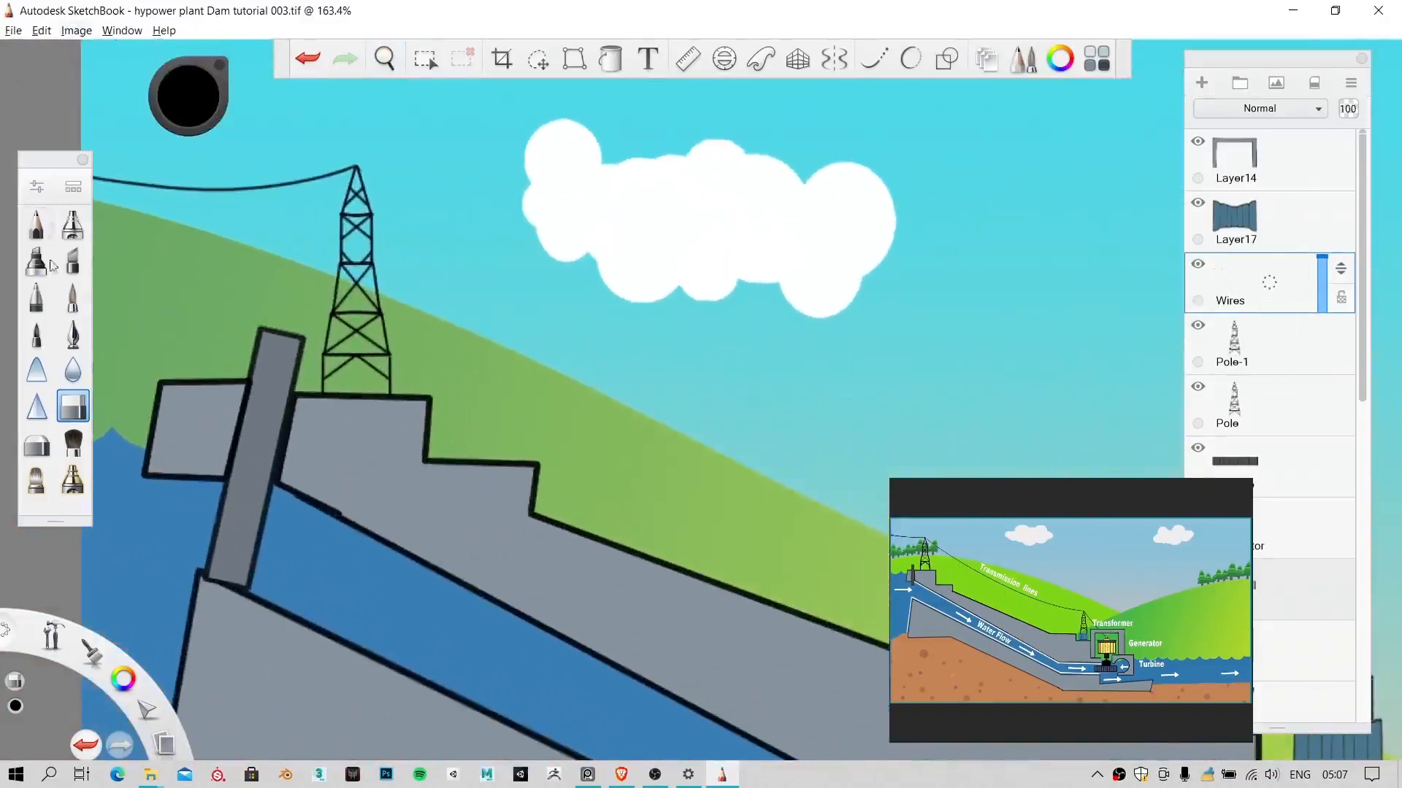
left_click(38, 334)
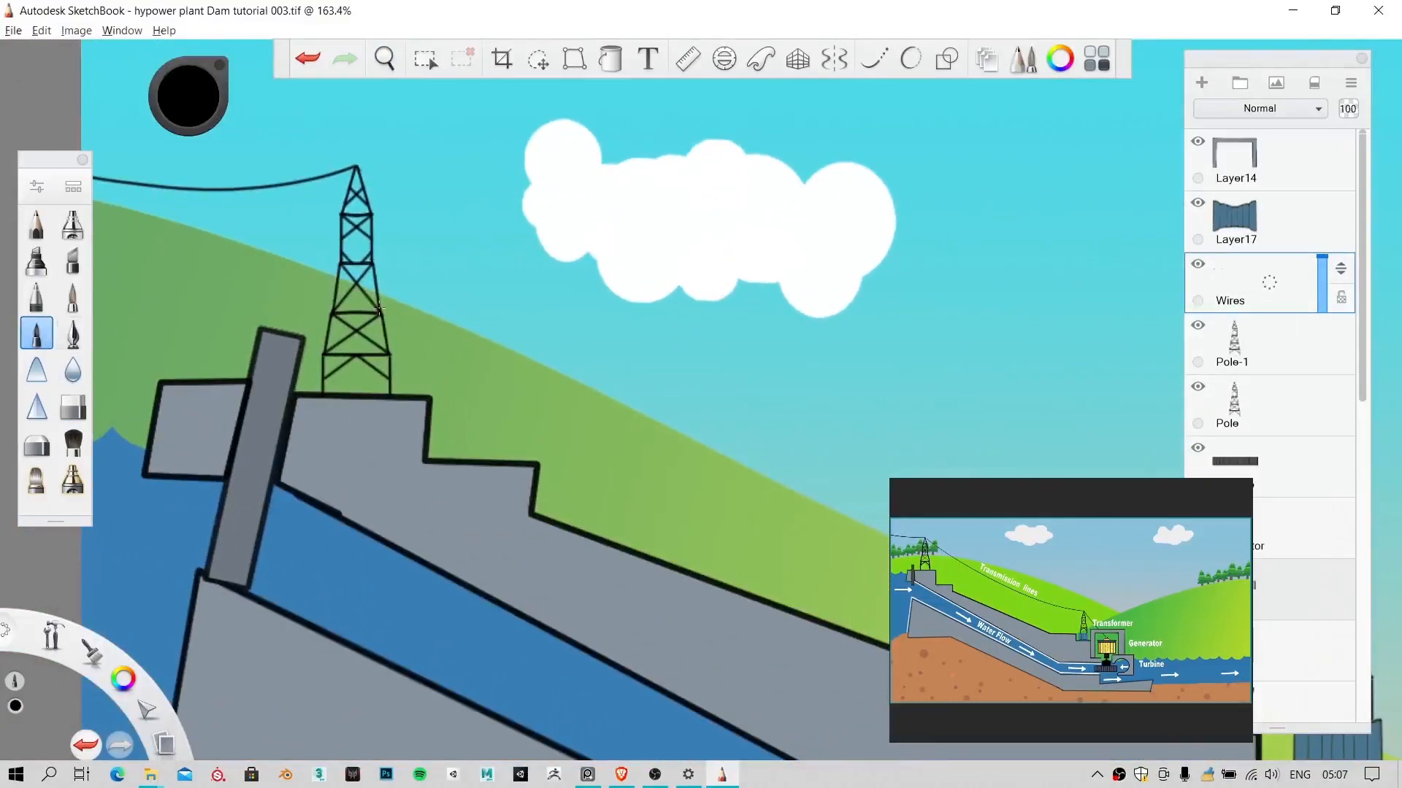
mouse_move(412, 233)
left_mouse_down()
mouse_move(548, 319)
mouse_move(632, 332)
left_mouse_up()
key("ctrl+z")
Step: Test the calligraphy-style pen at size 2.0 with several strokes beside the upper tower, undoing each one
left_click(73, 334)
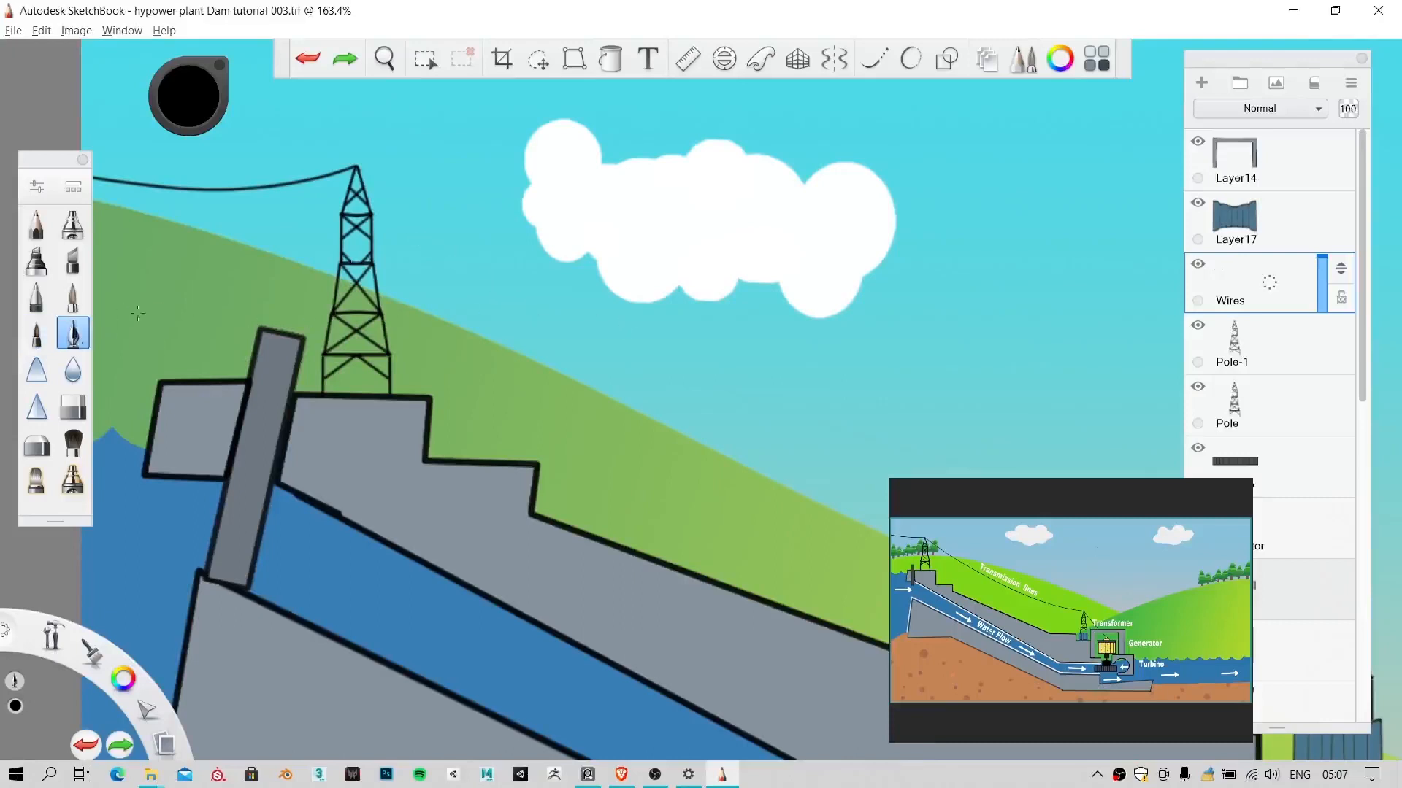
left_click_drag(438, 243, 726, 341)
key("ctrl+z")
left_click_drag(397, 137, 496, 185)
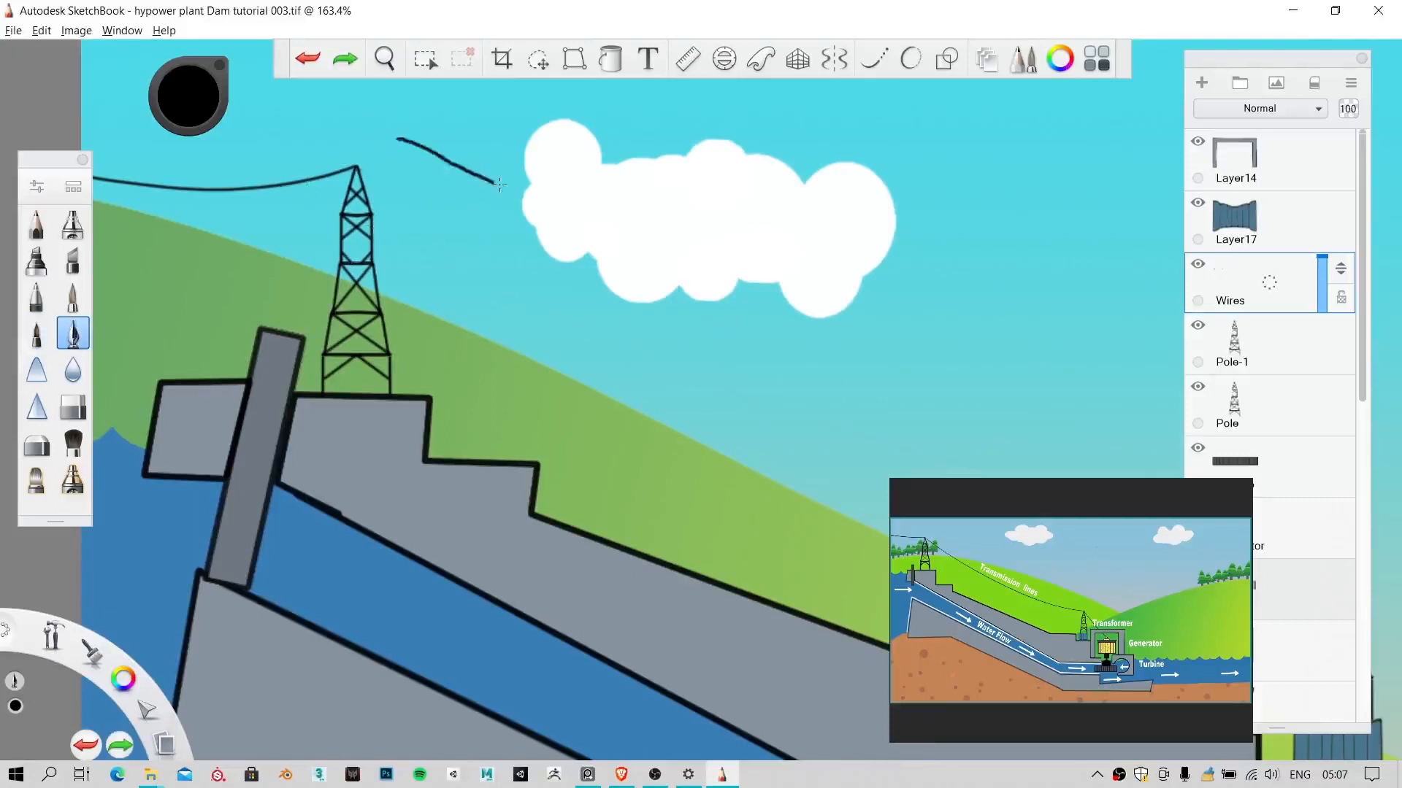
key("ctrl+z")
key("]")
left_click_drag(379, 185, 484, 251)
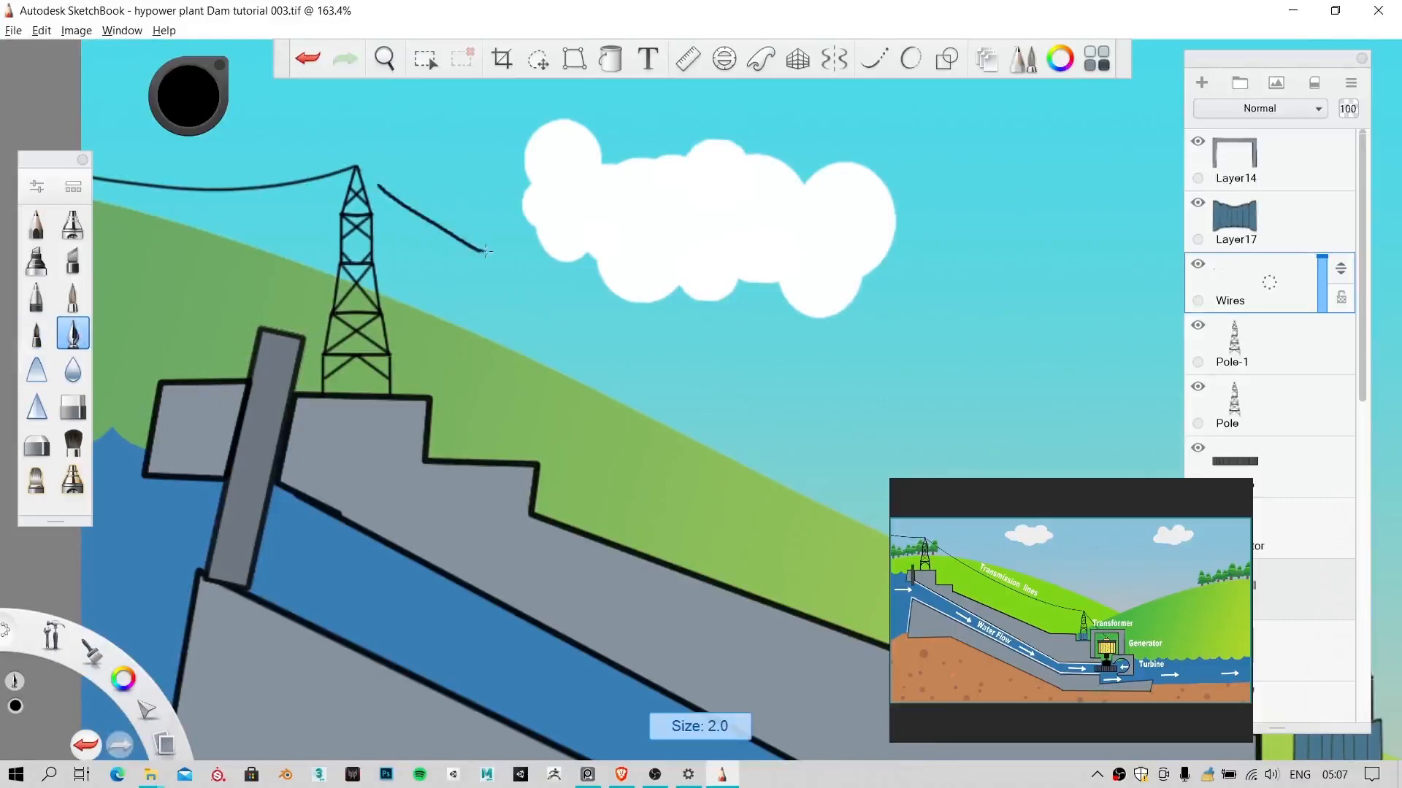
key("ctrl+z")
key("]")
left_click_drag(422, 195, 557, 288)
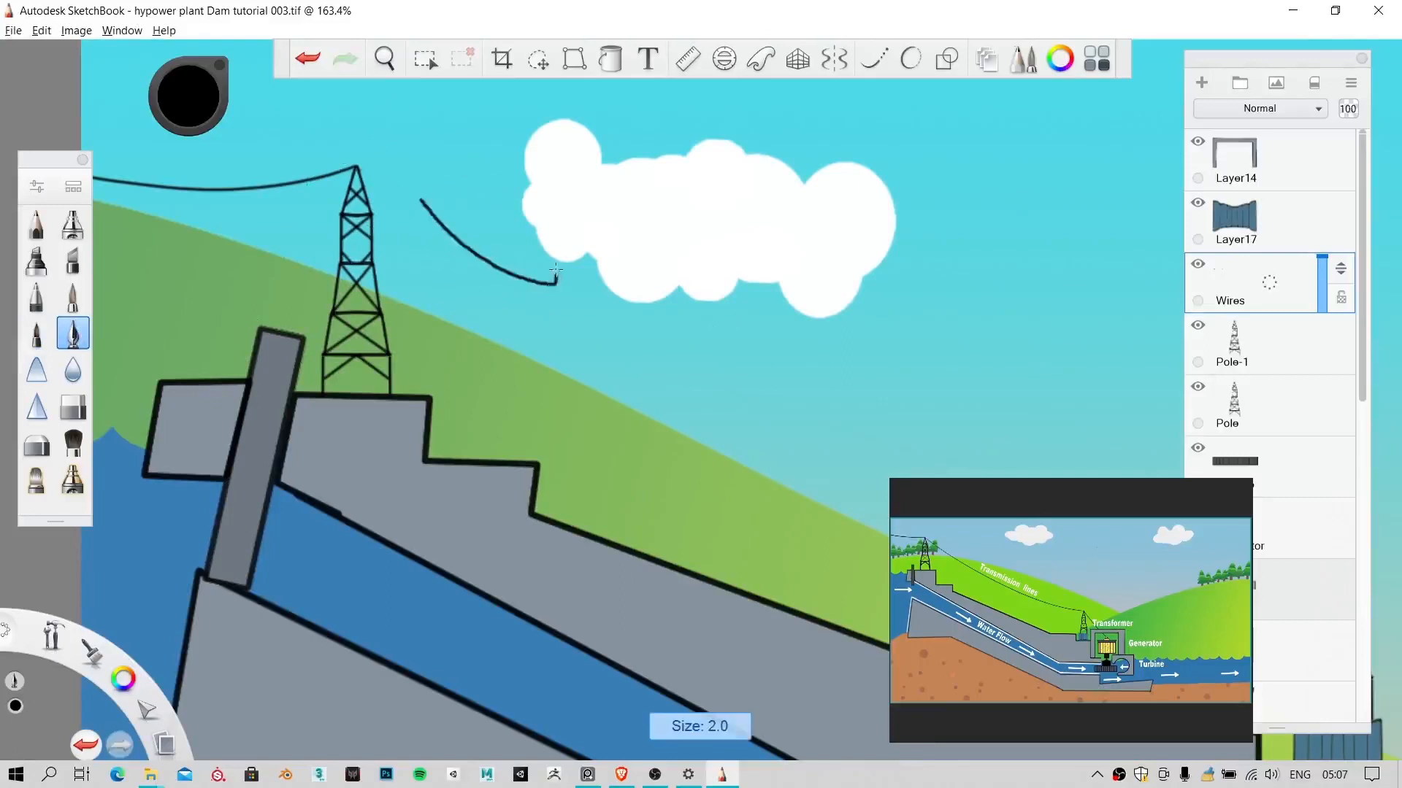
key("ctrl+z")
Step: Return to the original pen, undo its test strokes, and turn on Steady Stroke at 114
left_click(36, 296)
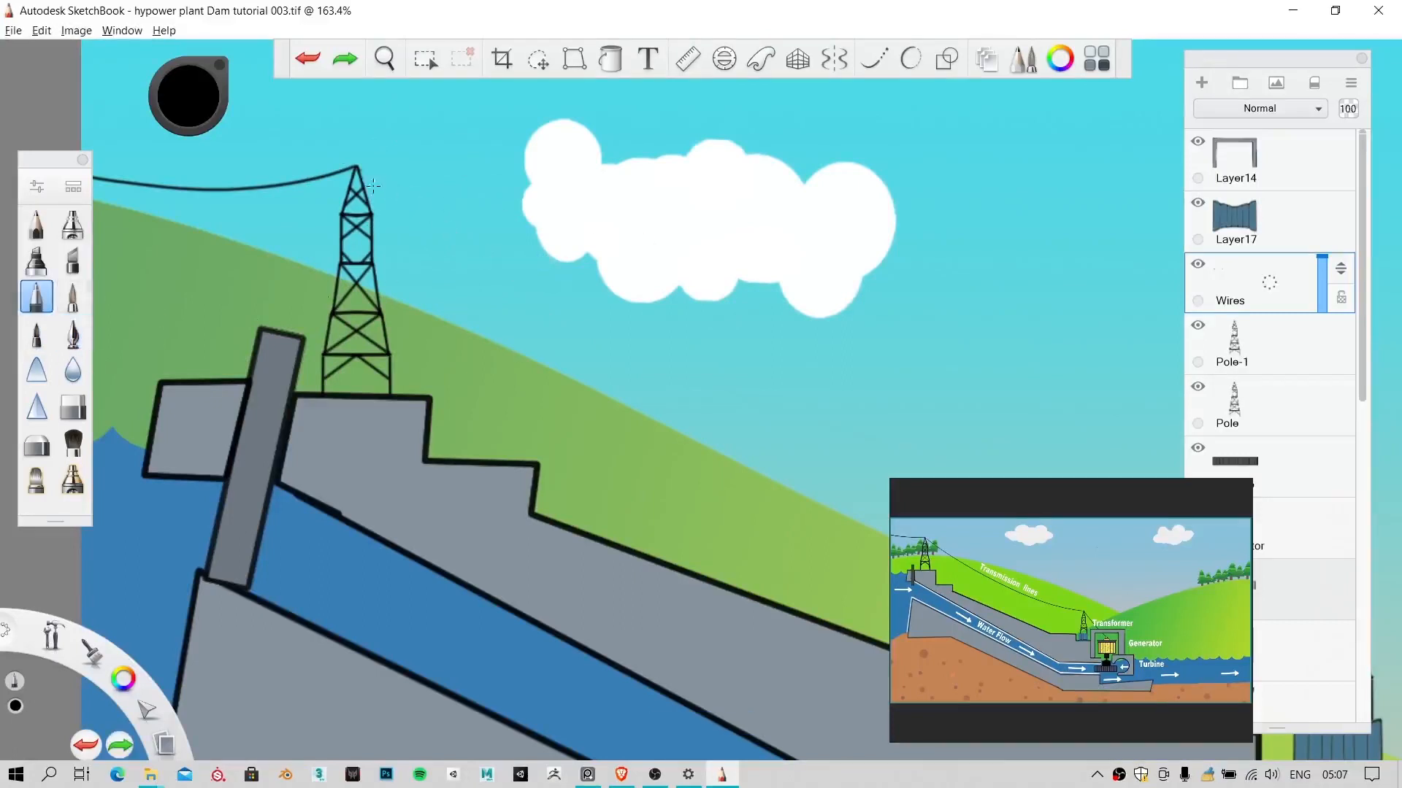
mouse_move(376, 181)
left_mouse_down()
mouse_move(463, 243)
mouse_move(507, 248)
left_mouse_up()
key("ctrl+z")
left_click_drag(264, 149, 365, 130)
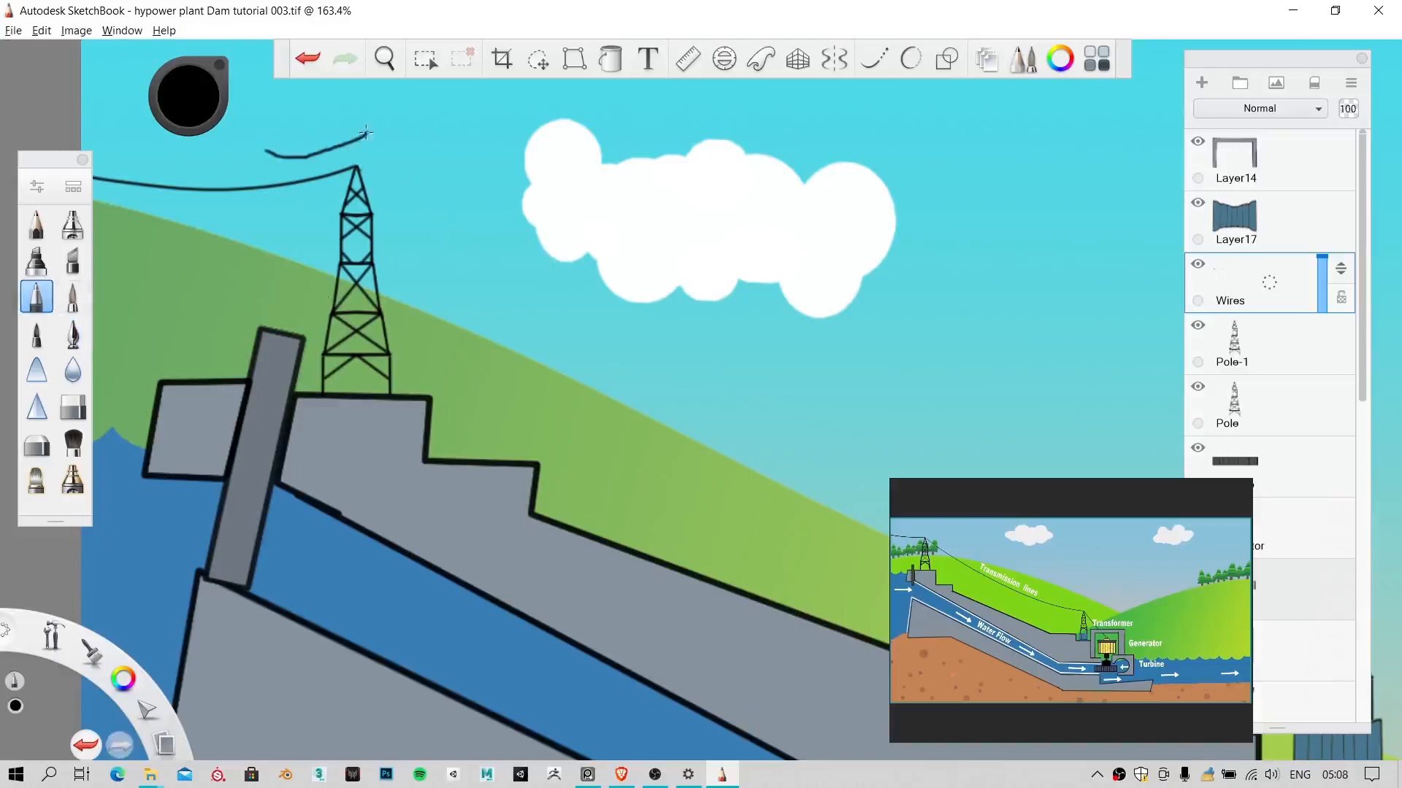
key("ctrl+z")
left_click(871, 62)
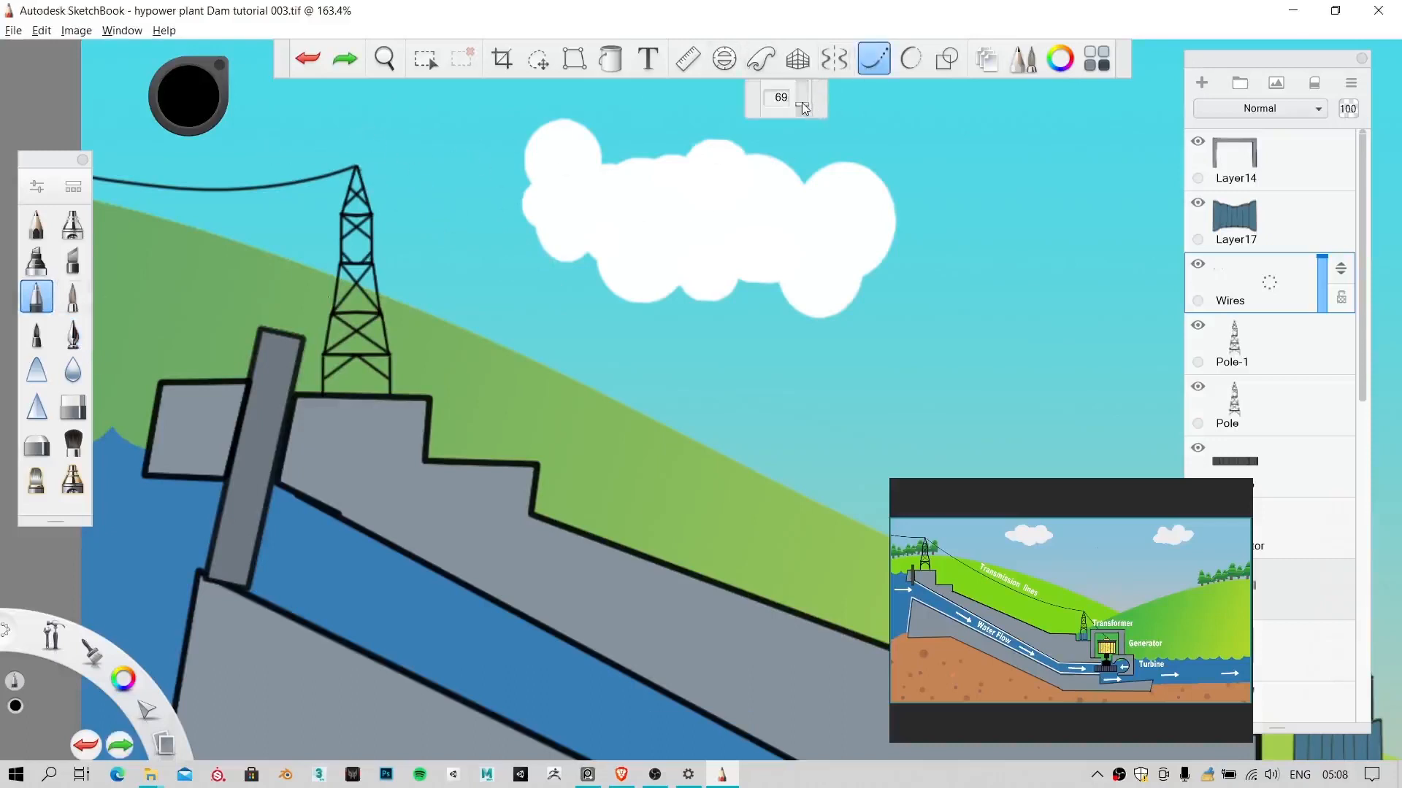
left_click_drag(801, 105, 801, 97)
Step: Try drawing a sagging wire between the two towers' peaks on the Wires layer, and undo it
key("space")
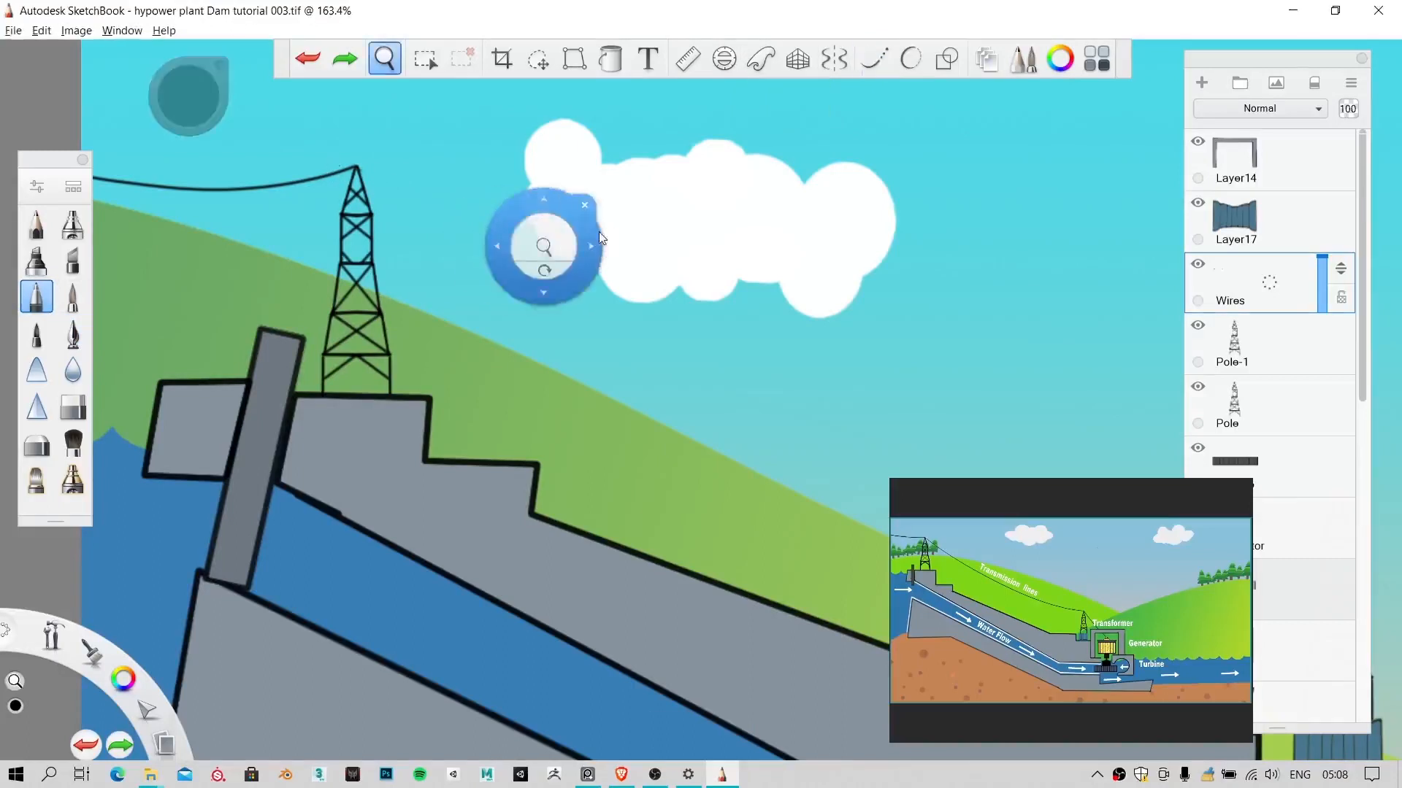
left_click_drag(544, 245, 542, 329)
left_click_drag(632, 337, 460, 343)
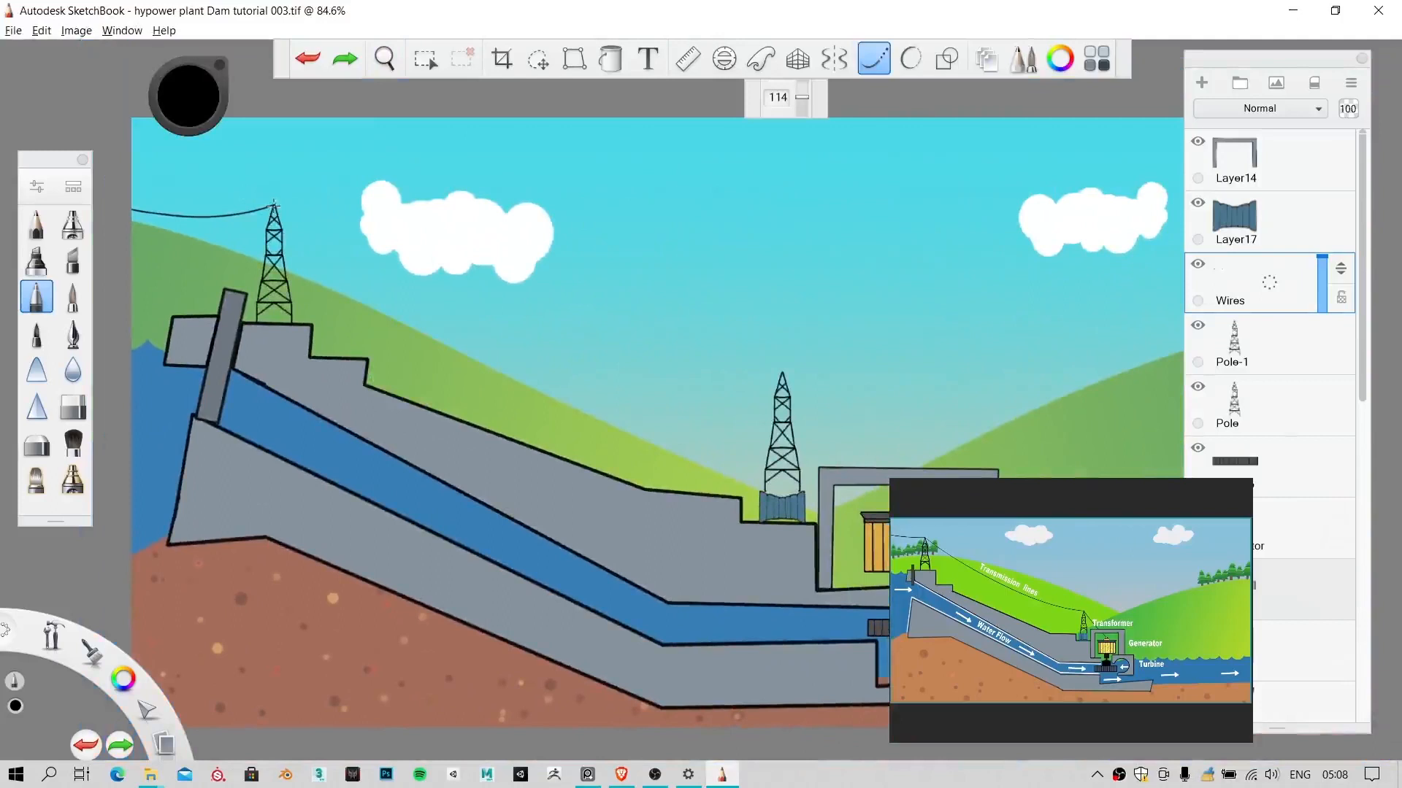
mouse_move(339, 258)
left_mouse_down()
mouse_move(433, 312)
mouse_move(571, 356)
mouse_move(819, 383)
left_mouse_up()
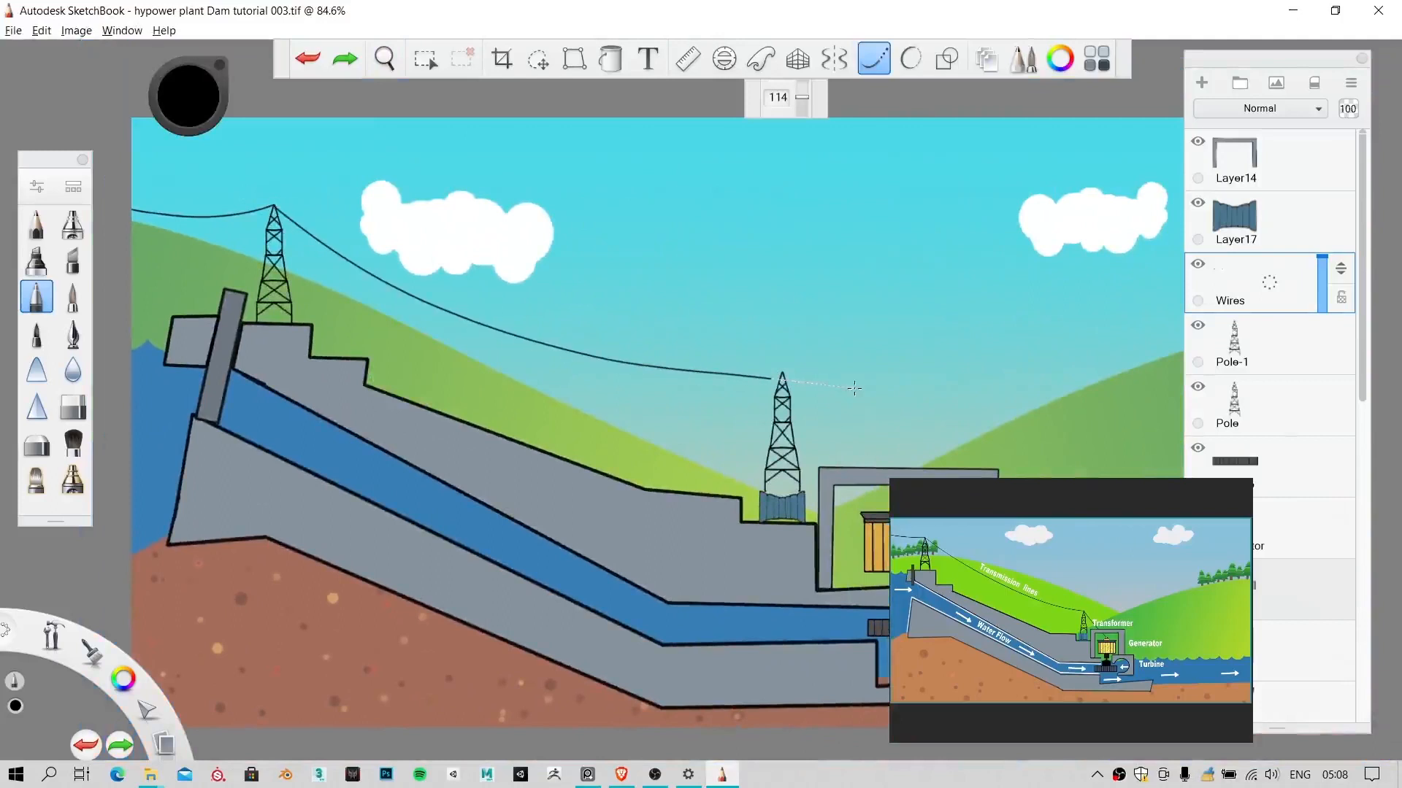
left_click(851, 327)
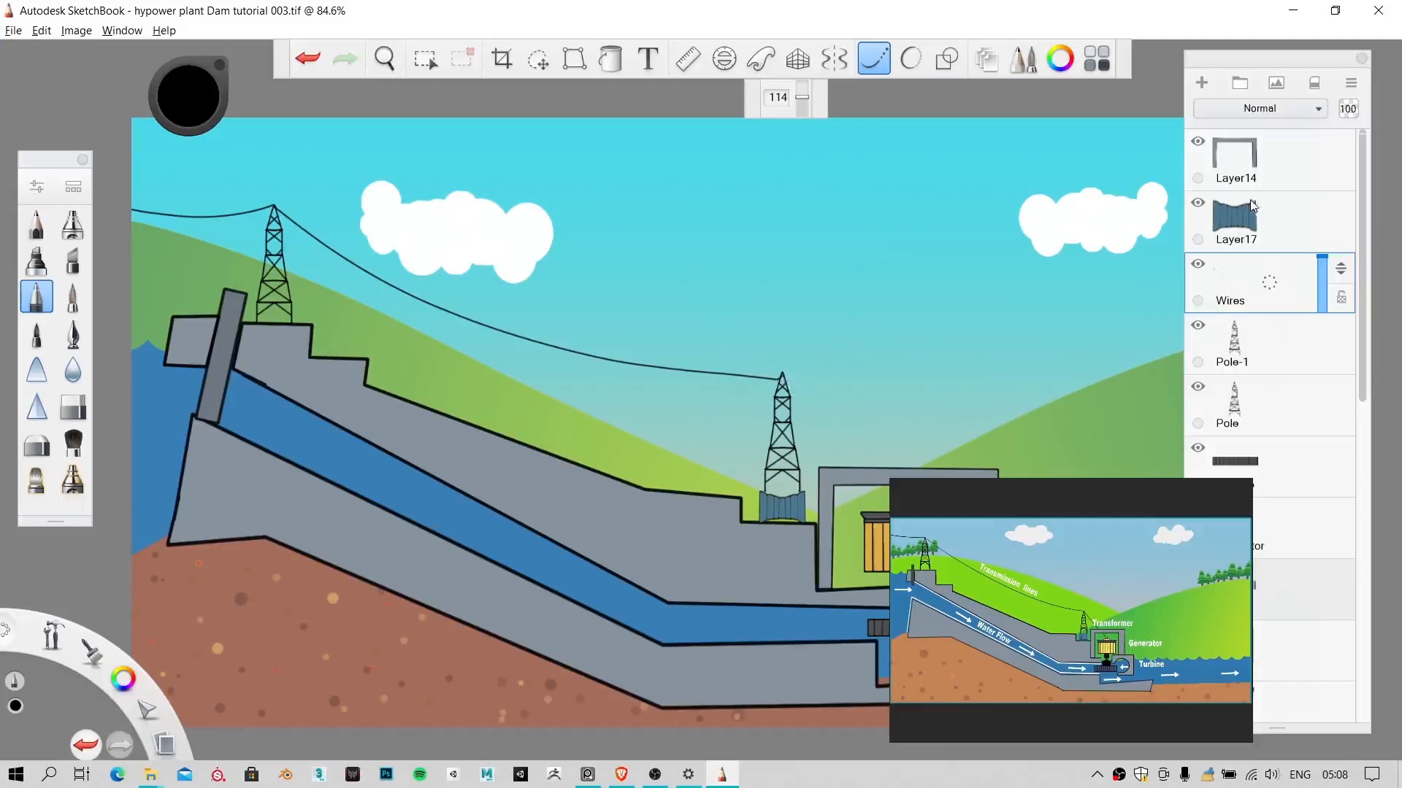
key("ctrl+z")
Step: Add a layer above Wires and draw a sagging black wire from the upper tower's peak to the lower tower's peak
left_click(1201, 82)
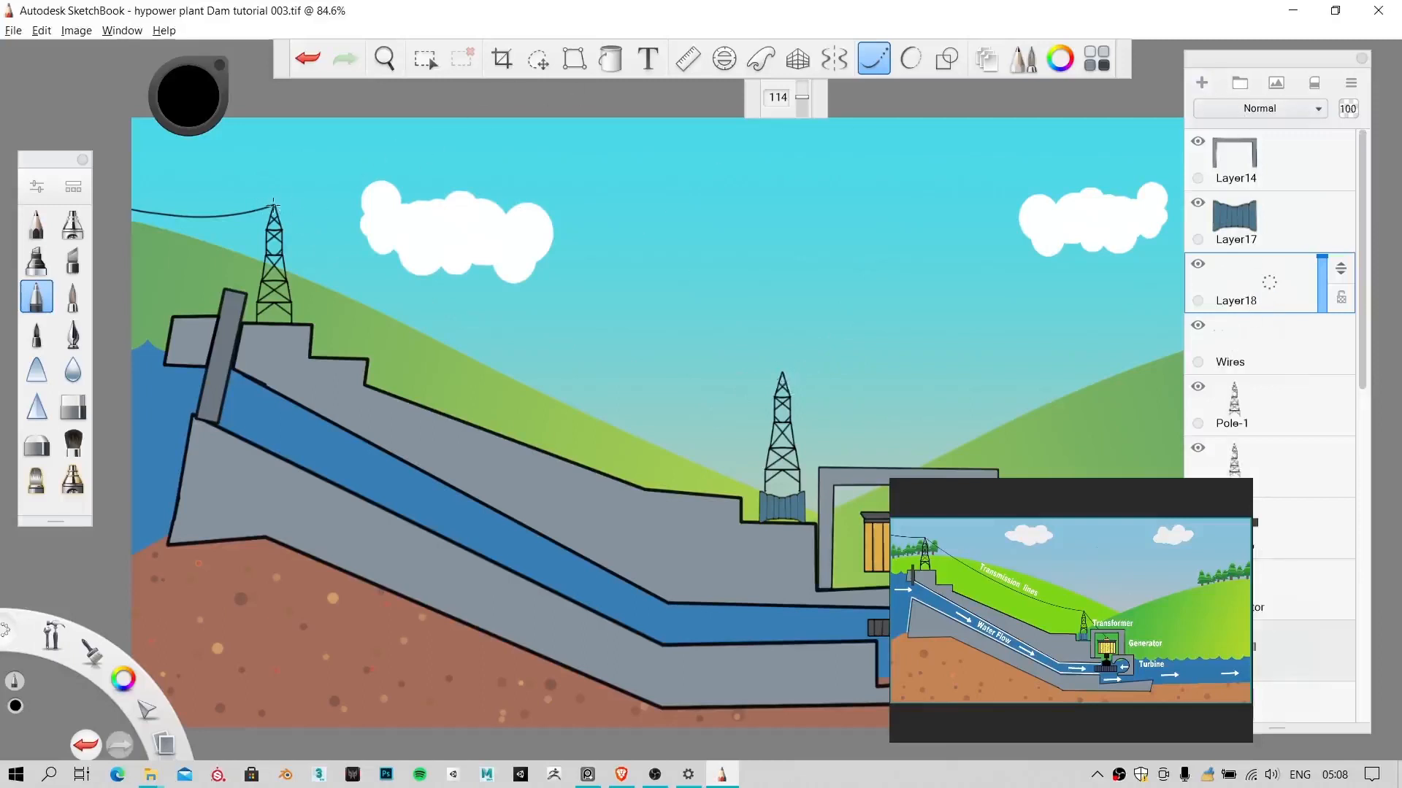
mouse_move(273, 205)
left_mouse_down()
mouse_move(437, 276)
mouse_move(811, 361)
left_mouse_up()
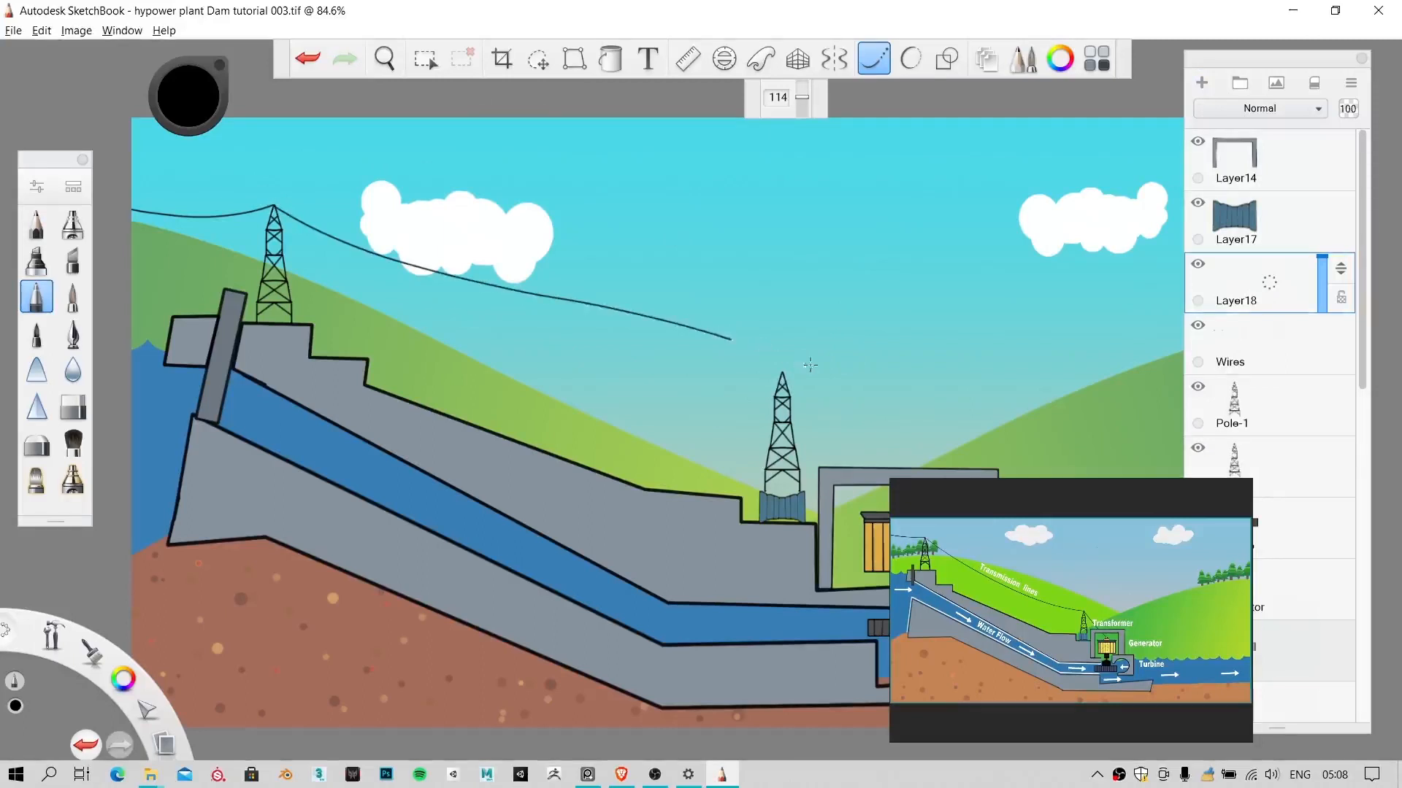
key("ctrl+z")
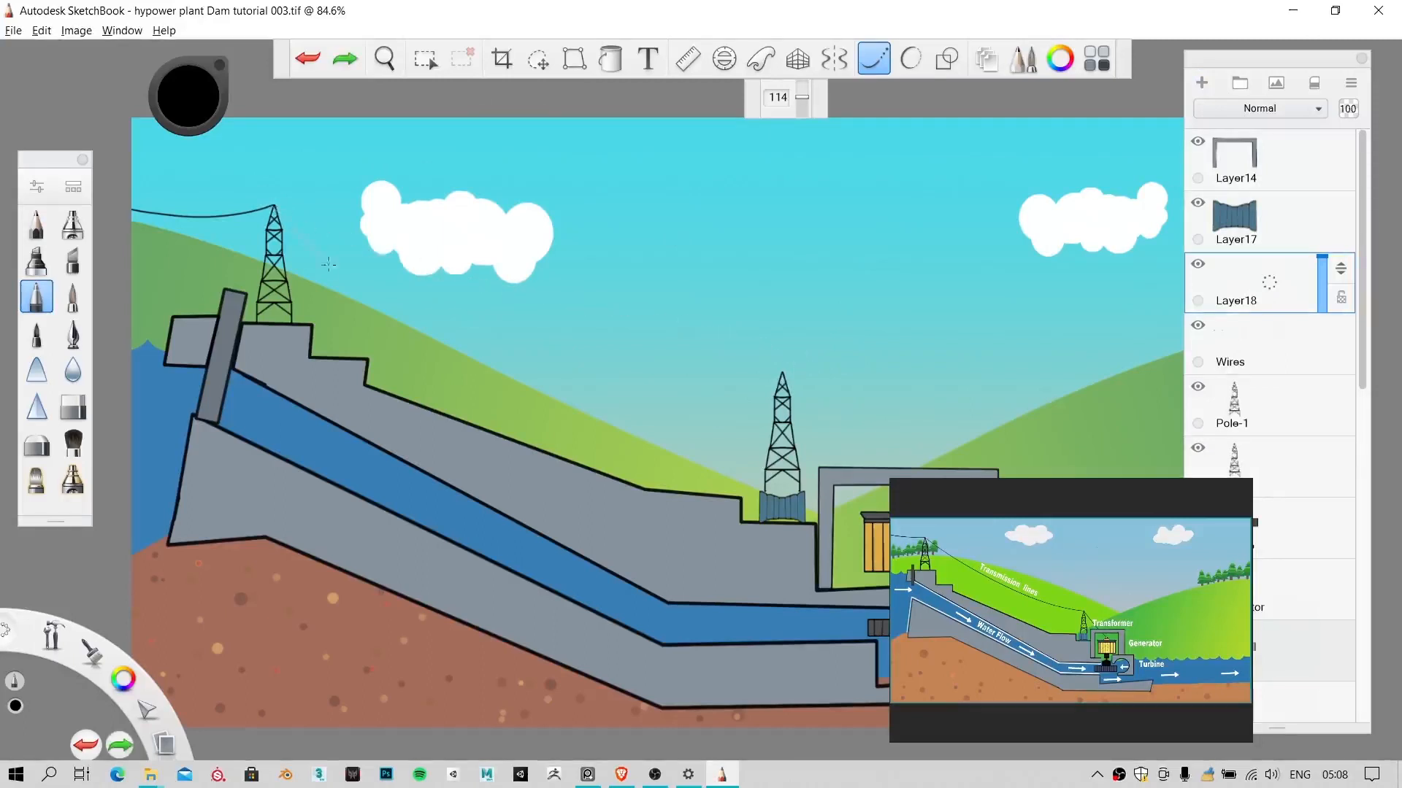
mouse_move(329, 264)
left_mouse_down()
mouse_move(455, 319)
mouse_move(876, 385)
mouse_move(754, 387)
mouse_move(841, 260)
left_mouse_up()
Step: Try drawing a wire from the lower tower's peak down to the generator's top, and undo it
key("space")
left_click_drag(979, 344, 644, 267)
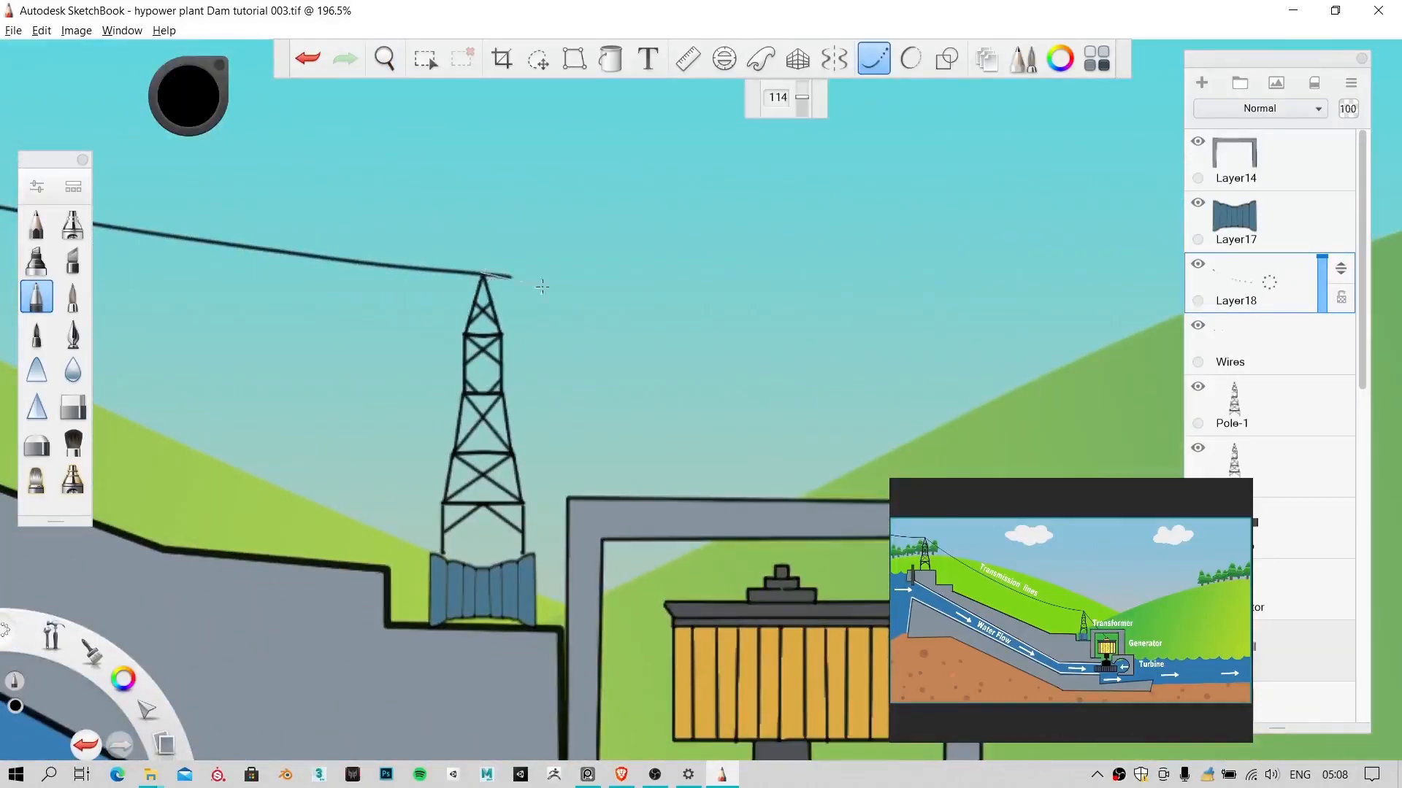
mouse_move(611, 316)
left_mouse_down()
mouse_move(679, 376)
mouse_move(760, 511)
mouse_move(803, 595)
mouse_move(804, 651)
left_mouse_up()
key("space")
mouse_move(785, 576)
left_mouse_down()
mouse_move(570, 696)
mouse_move(450, 721)
mouse_move(632, 496)
left_mouse_up()
key("ctrl+z")
Step: Erase the wire end overshooting the lower tower's peak, with Steady Stroke turned off for the final cut
key("space")
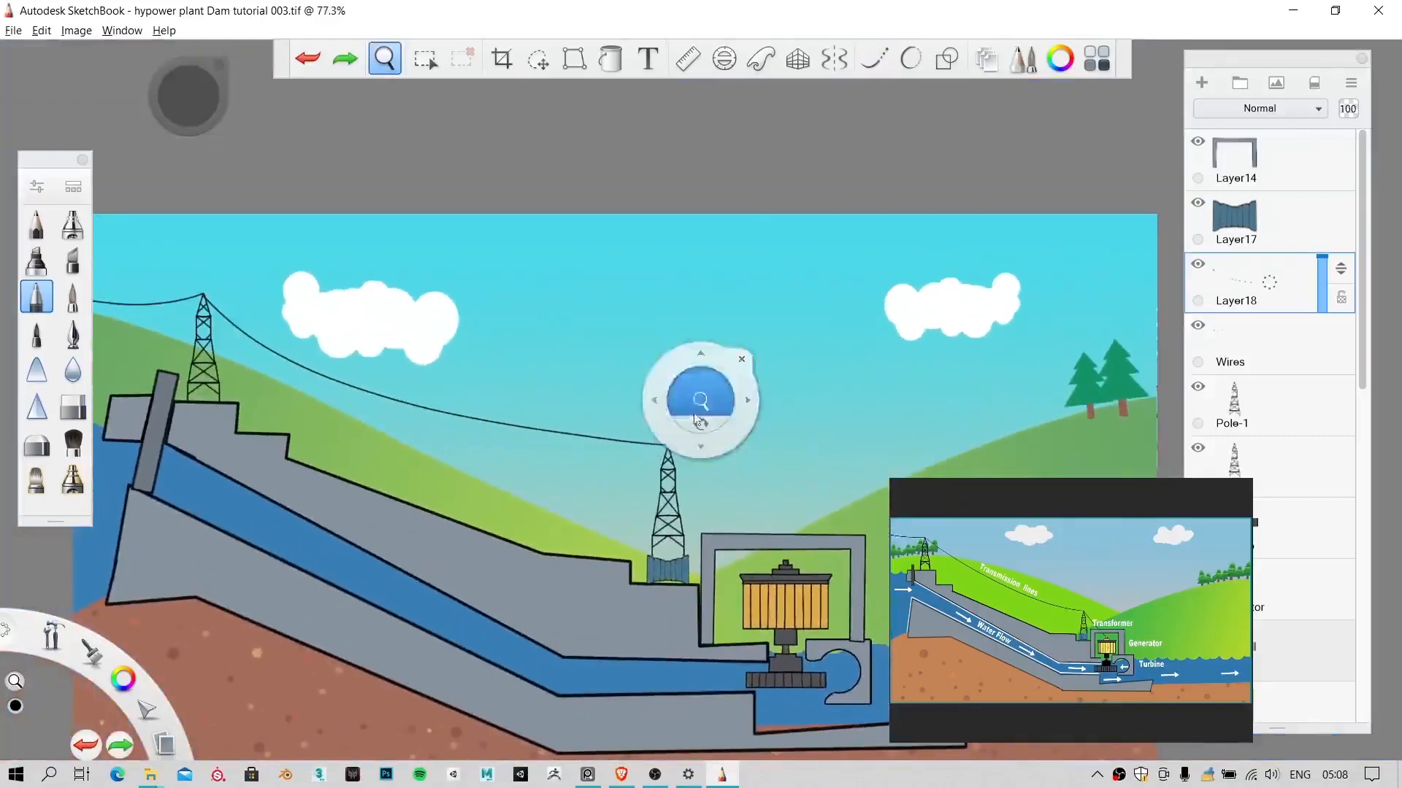
left_click_drag(701, 401, 736, 243)
left_click_drag(735, 483, 704, 365)
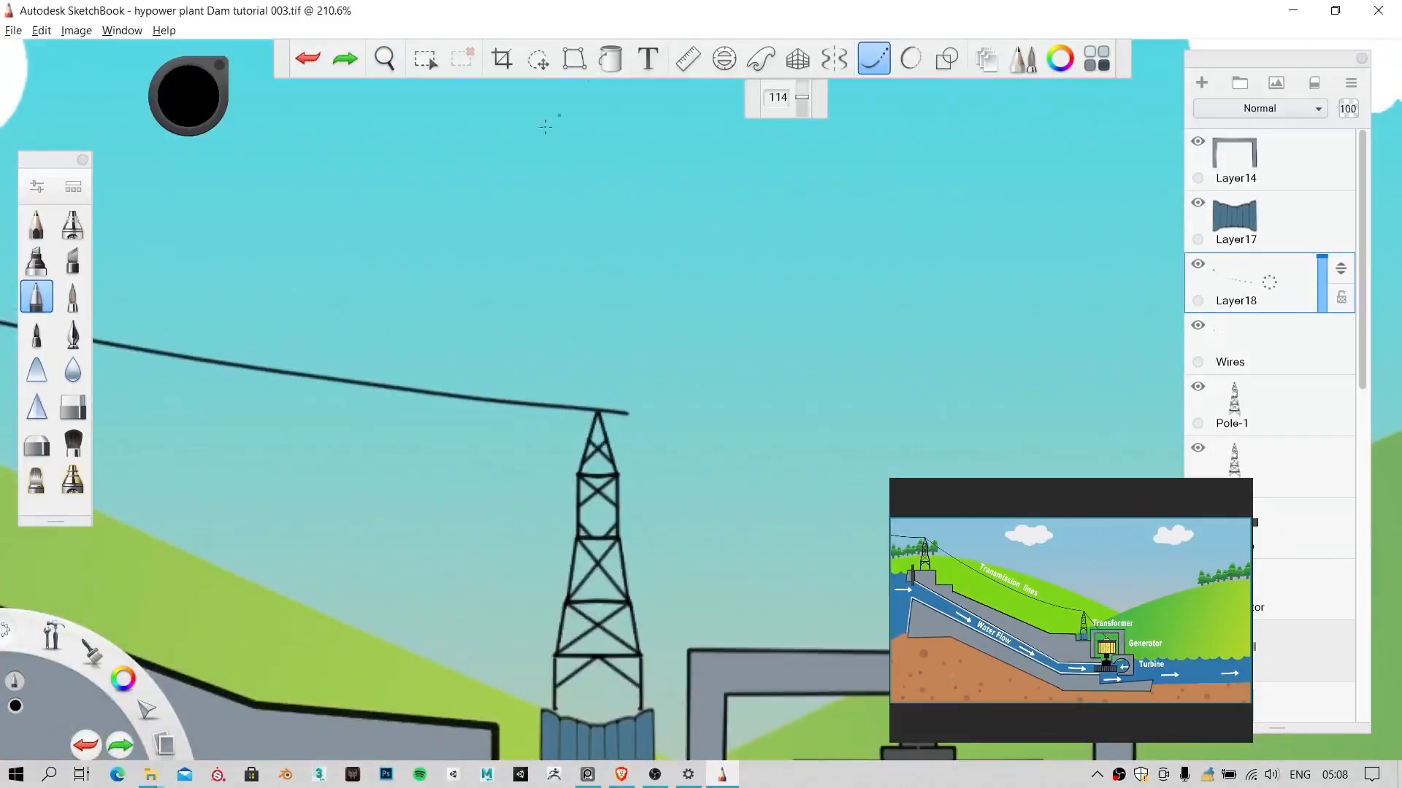
left_click(73, 407)
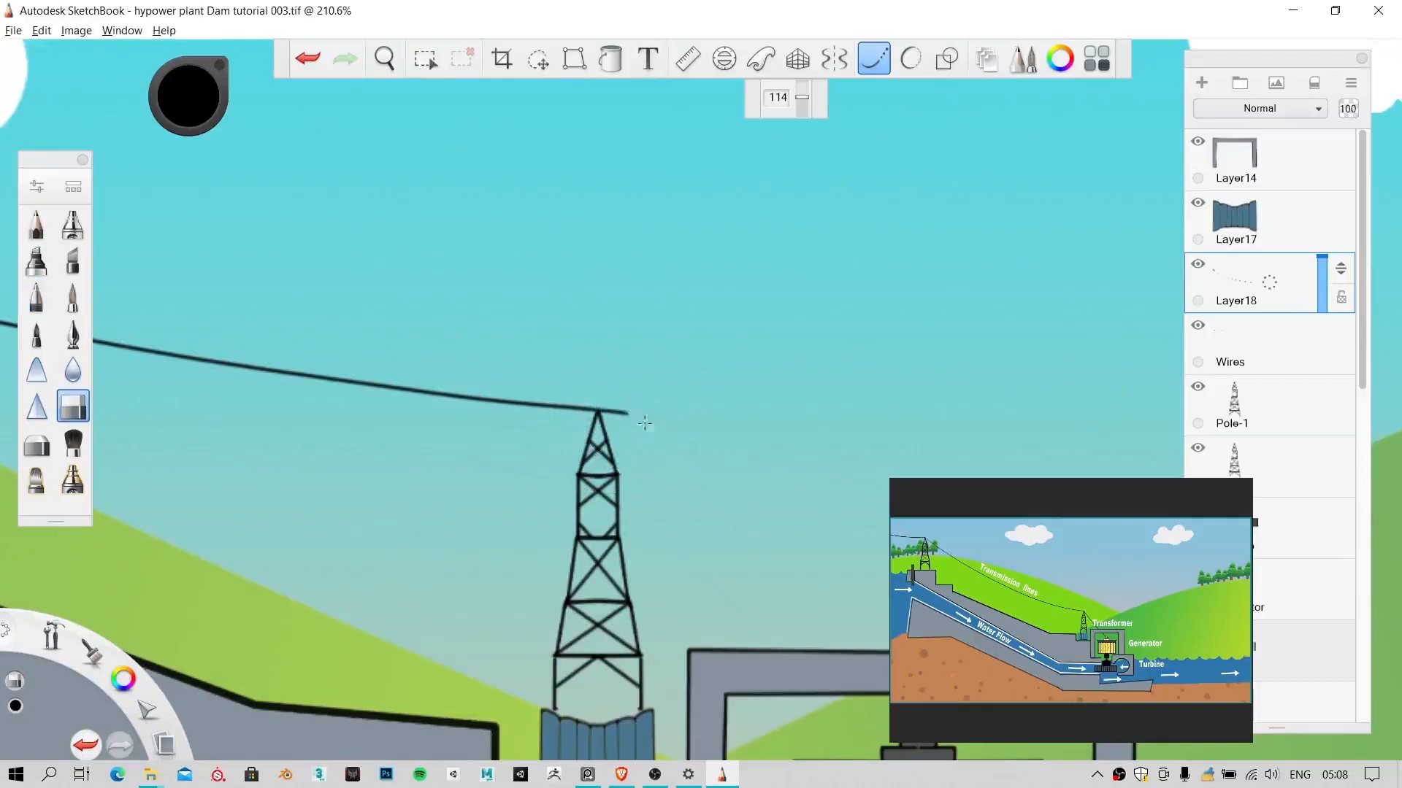
left_click_drag(632, 407, 611, 407)
mouse_move(654, 394)
left_mouse_down()
mouse_move(660, 467)
mouse_move(666, 438)
left_mouse_up()
left_click_drag(628, 360, 645, 416)
key("ctrl+z")
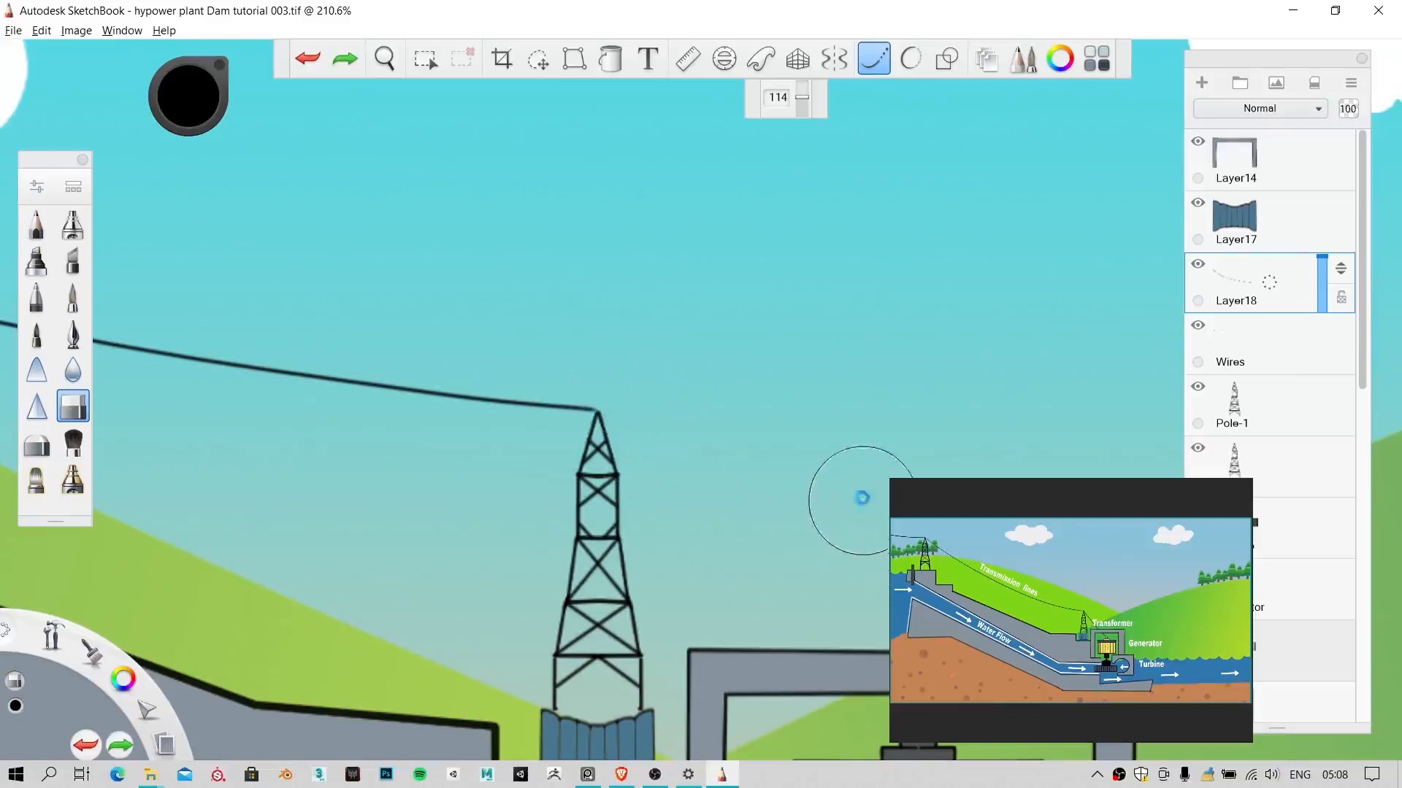
key("ctrl+z")
left_click(874, 58)
left_click(585, 409)
key("ctrl+z")
left_click(646, 404)
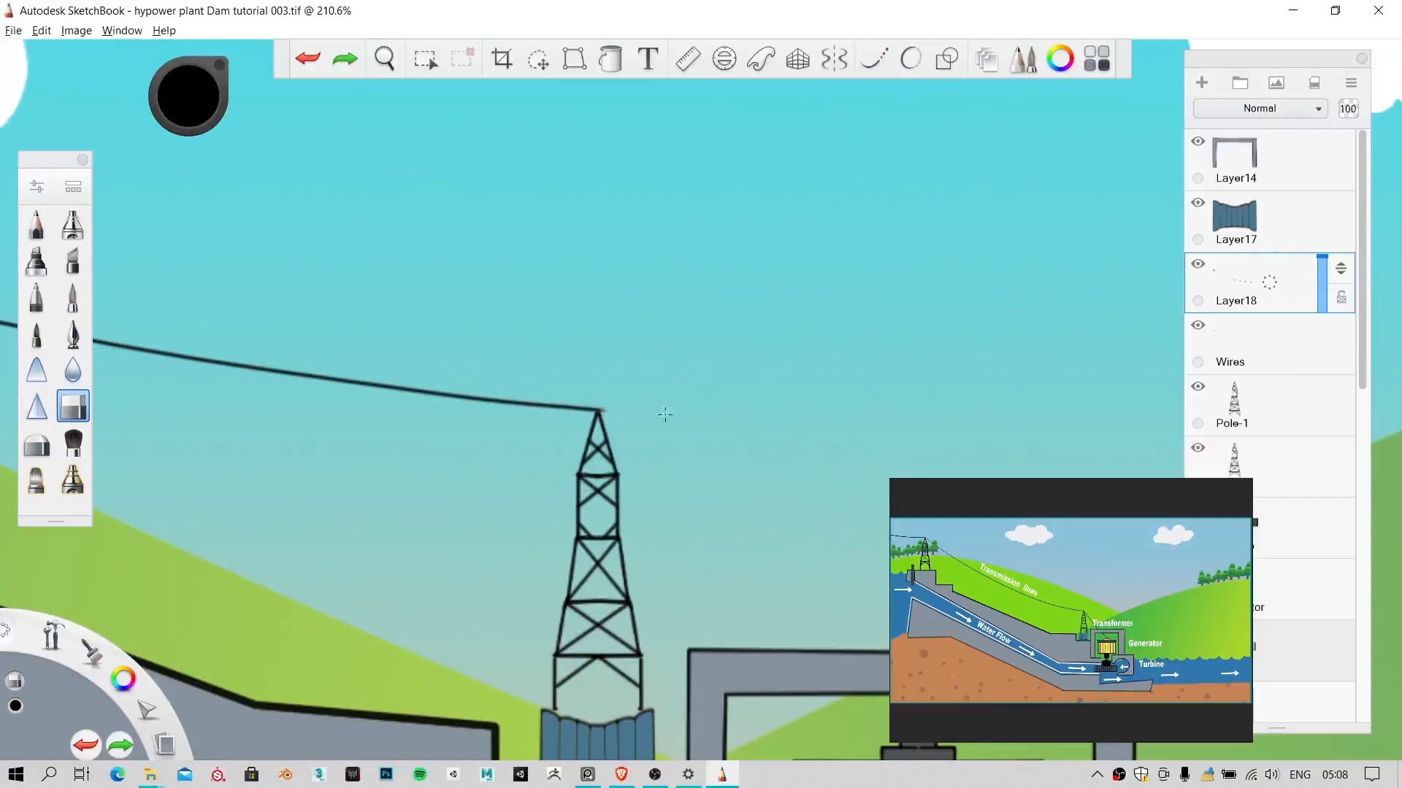
Step: Turn Steady Stroke back on, switch from the eraser to the pen, and try drawing a wire from the lower tower's peak to the generator
left_click(874, 58)
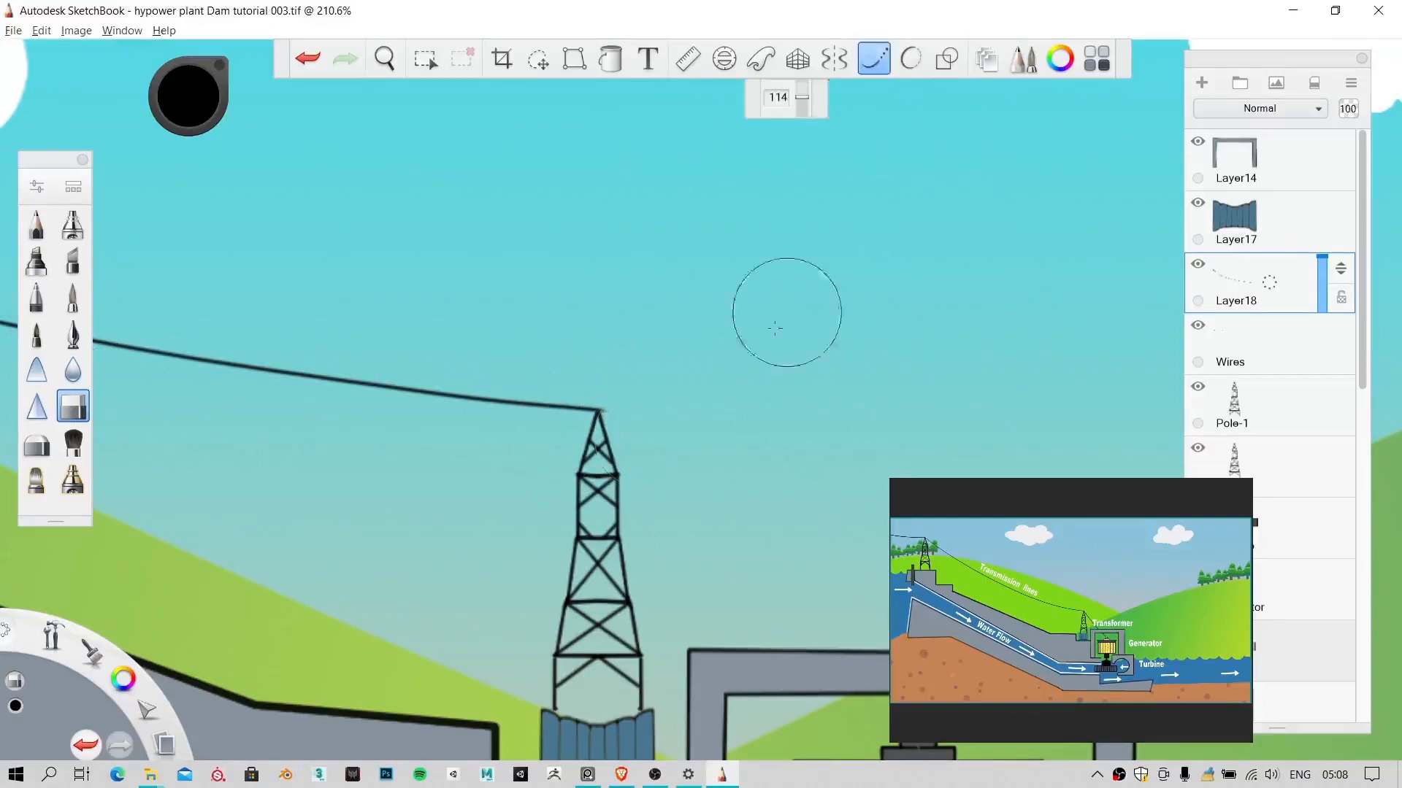
left_click(36, 296)
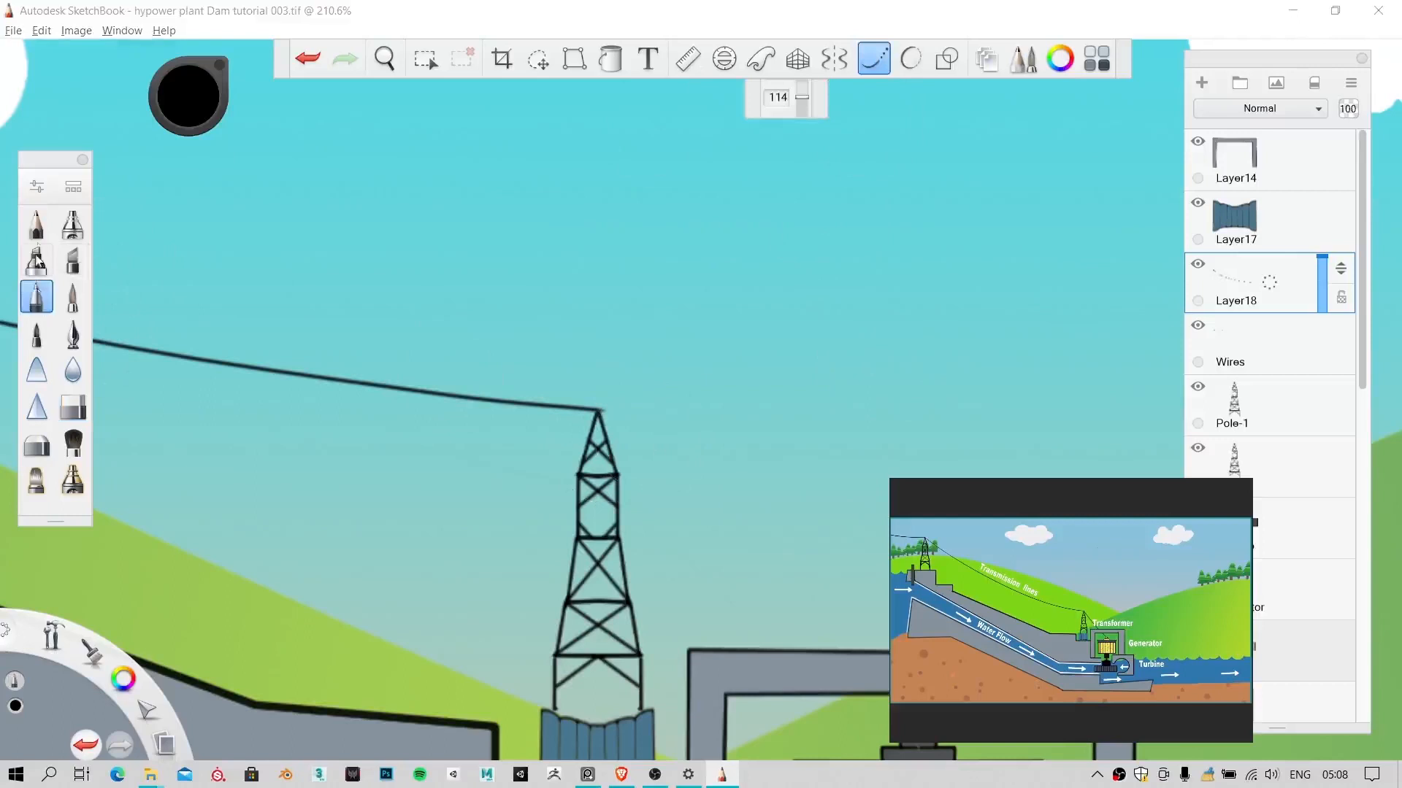
key("space")
mouse_move(717, 463)
left_mouse_down()
mouse_move(566, 391)
mouse_move(544, 366)
left_mouse_up()
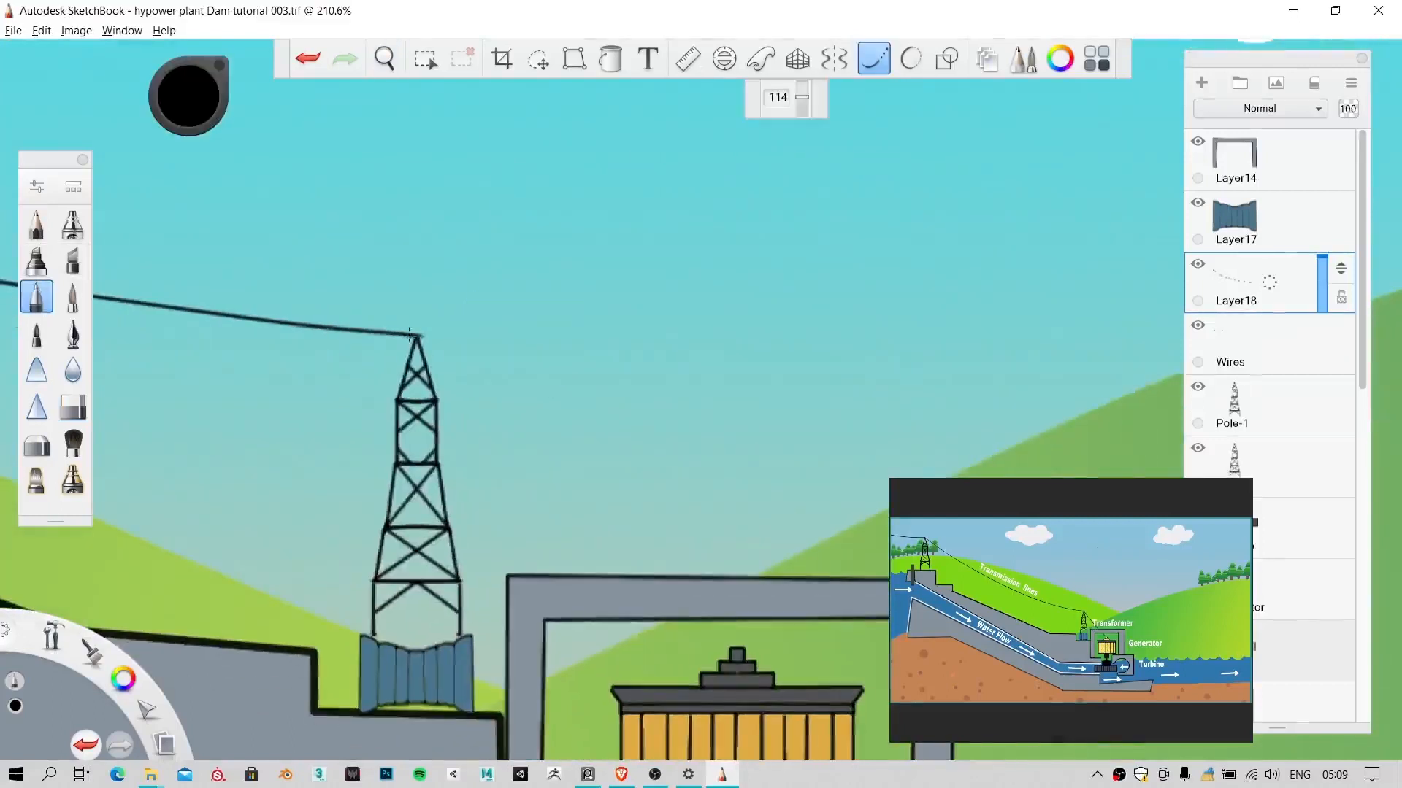
mouse_move(471, 400)
left_mouse_down()
mouse_move(621, 541)
mouse_move(739, 618)
left_mouse_up()
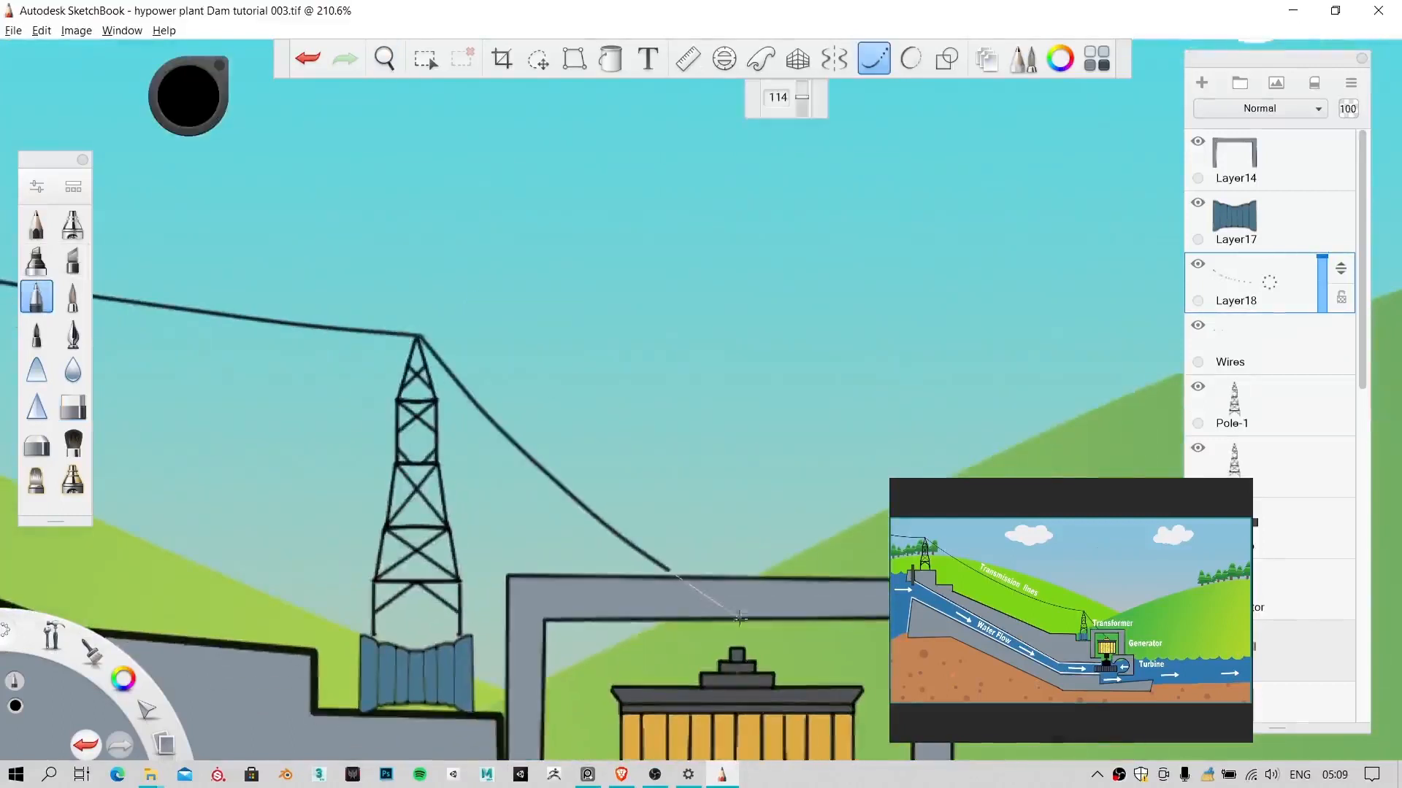
left_click_drag(790, 673, 760, 743)
key("ctrl+z")
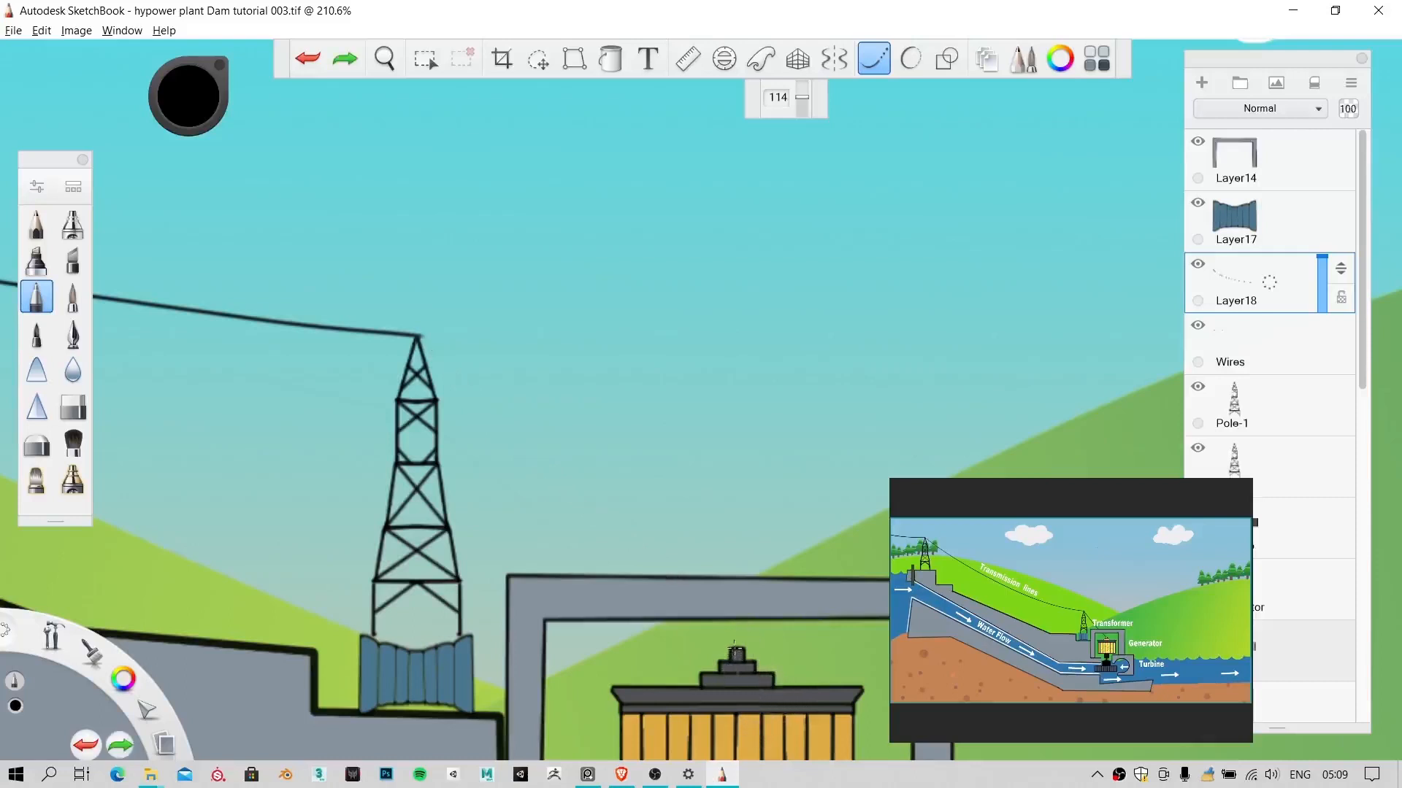
mouse_move(667, 610)
left_mouse_down()
mouse_move(535, 512)
mouse_move(449, 348)
mouse_move(412, 298)
mouse_move(359, 279)
left_mouse_up()
key("ctrl+z")
Step: Draw a black wire sagging from the lower tower's peak to the top of the generator
mouse_move(416, 334)
left_mouse_down()
mouse_move(570, 577)
mouse_move(643, 636)
mouse_move(730, 681)
mouse_move(819, 646)
left_mouse_up()
key("space")
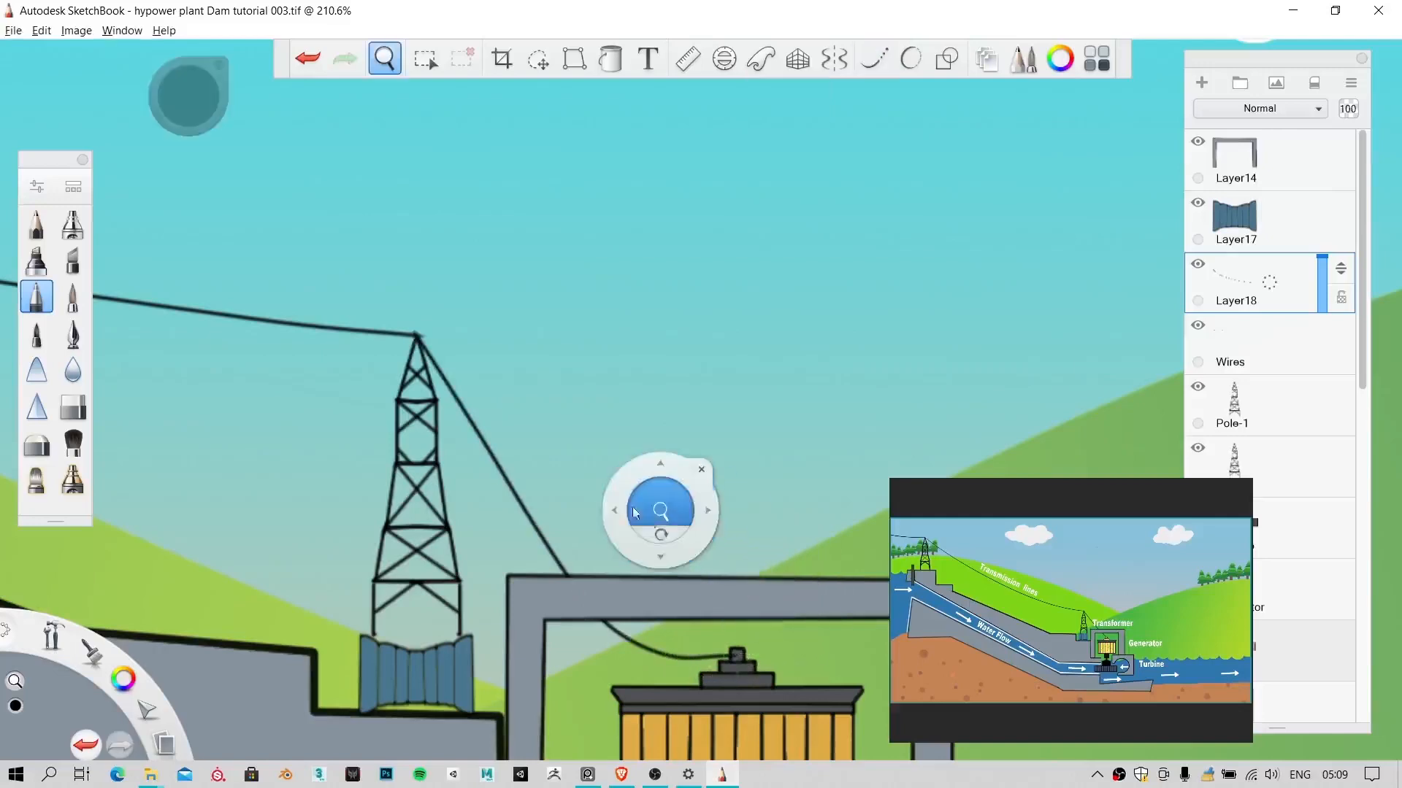
mouse_move(637, 512)
left_mouse_down()
mouse_move(648, 535)
mouse_move(419, 721)
left_mouse_up()
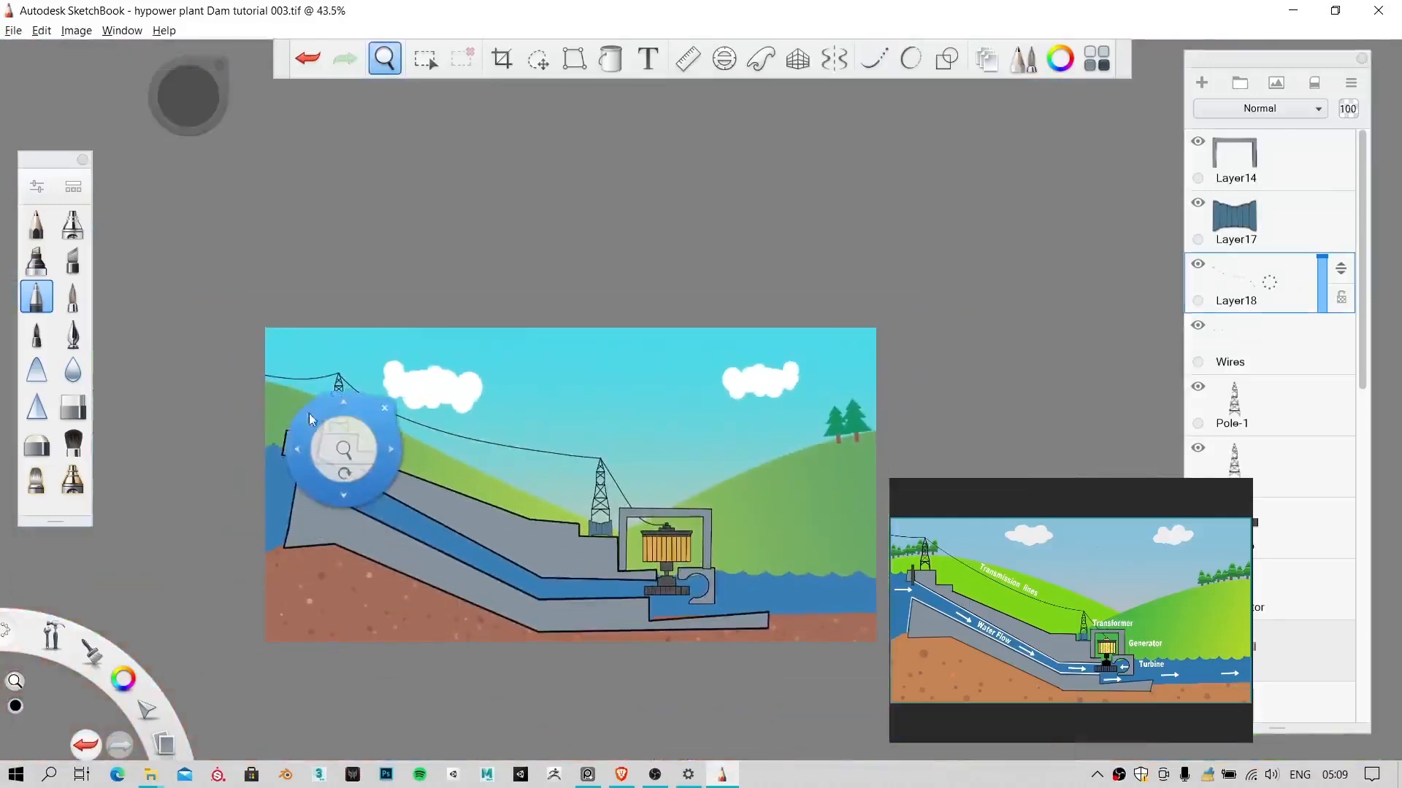
mouse_move(308, 404)
left_mouse_down()
mouse_move(448, 357)
mouse_move(325, 329)
left_mouse_up()
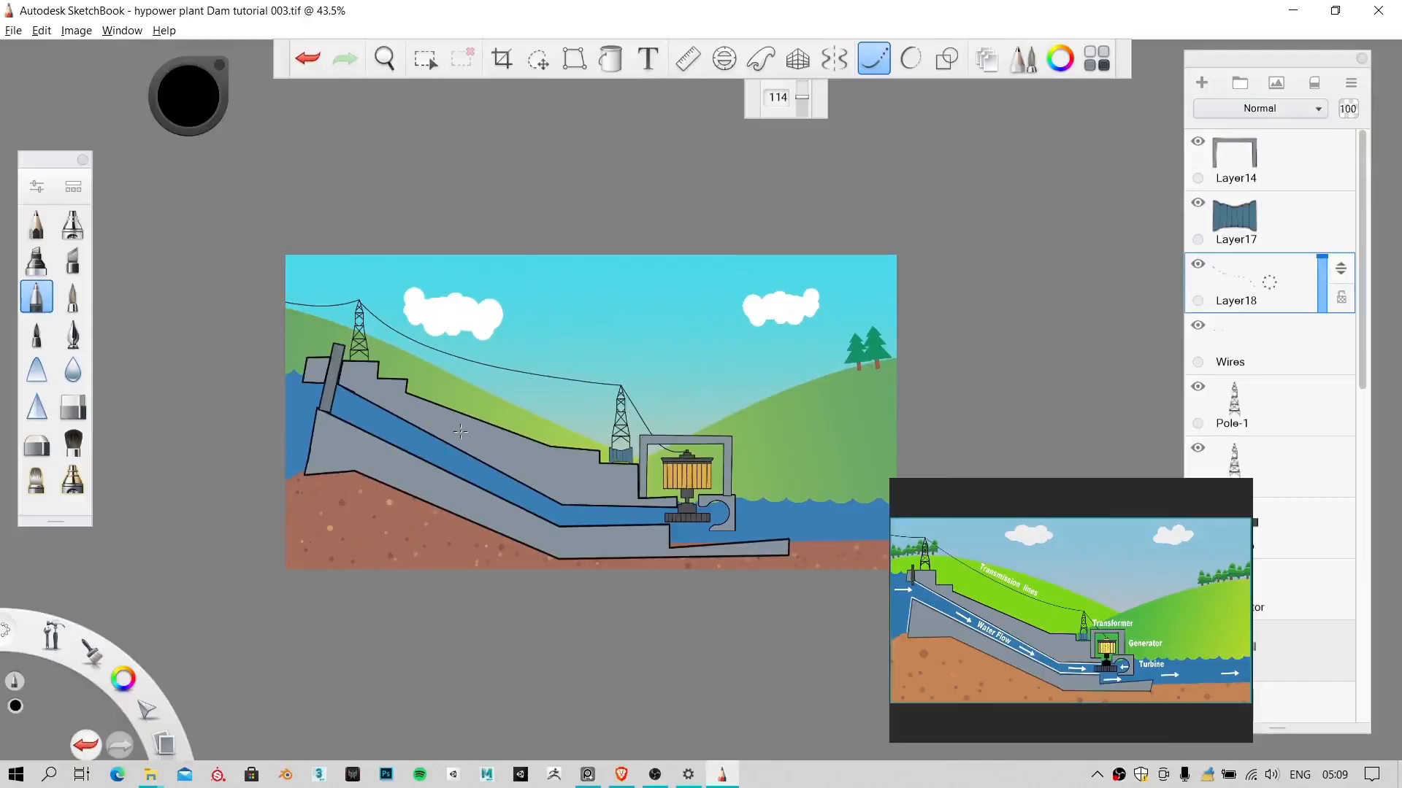
left_click_drag(449, 425, 538, 391)
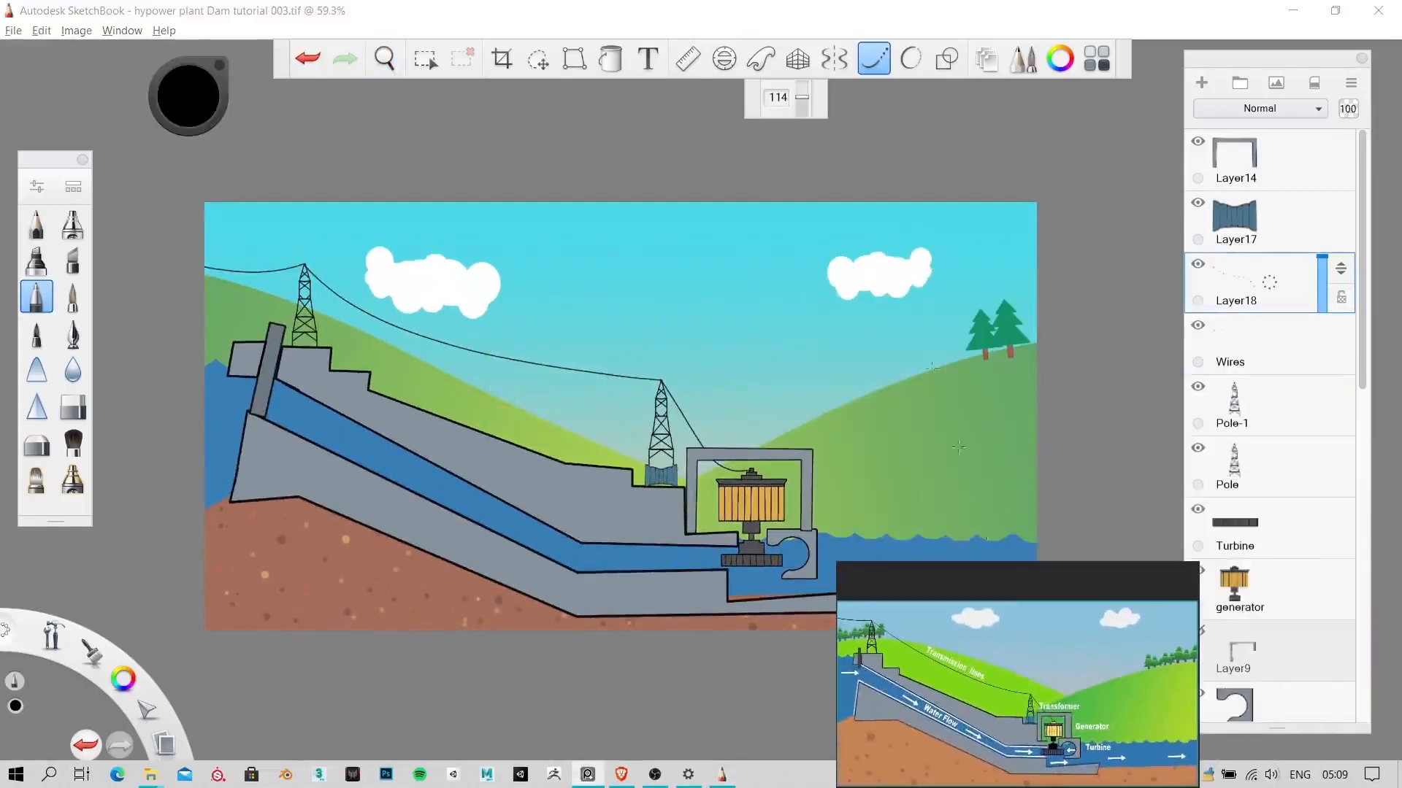
Step: Move the slanted gate bar on Layer4 slightly upward at the dam's intake
left_click(1273, 177)
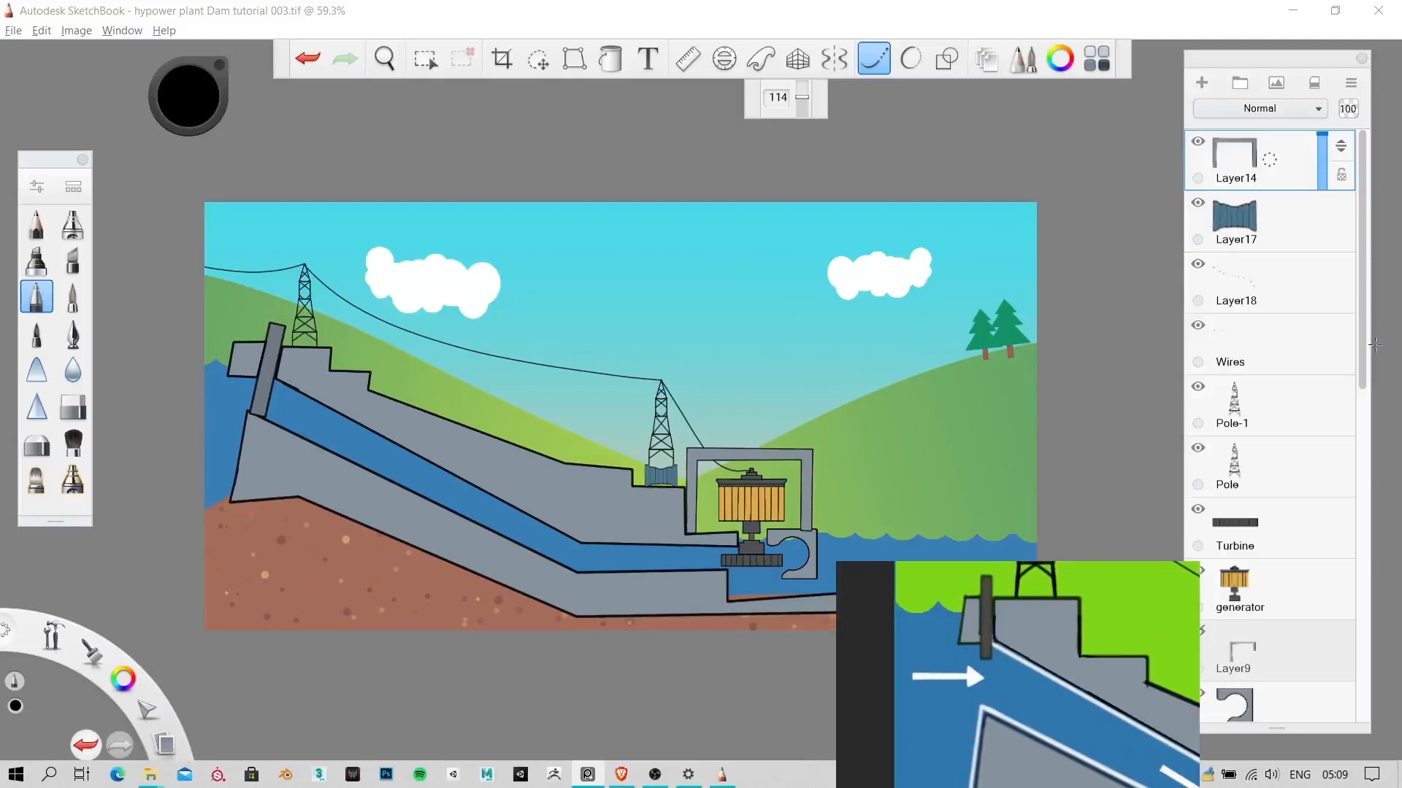
scroll(1263, 349, "down", 3)
scroll(1303, 569, "down", 1)
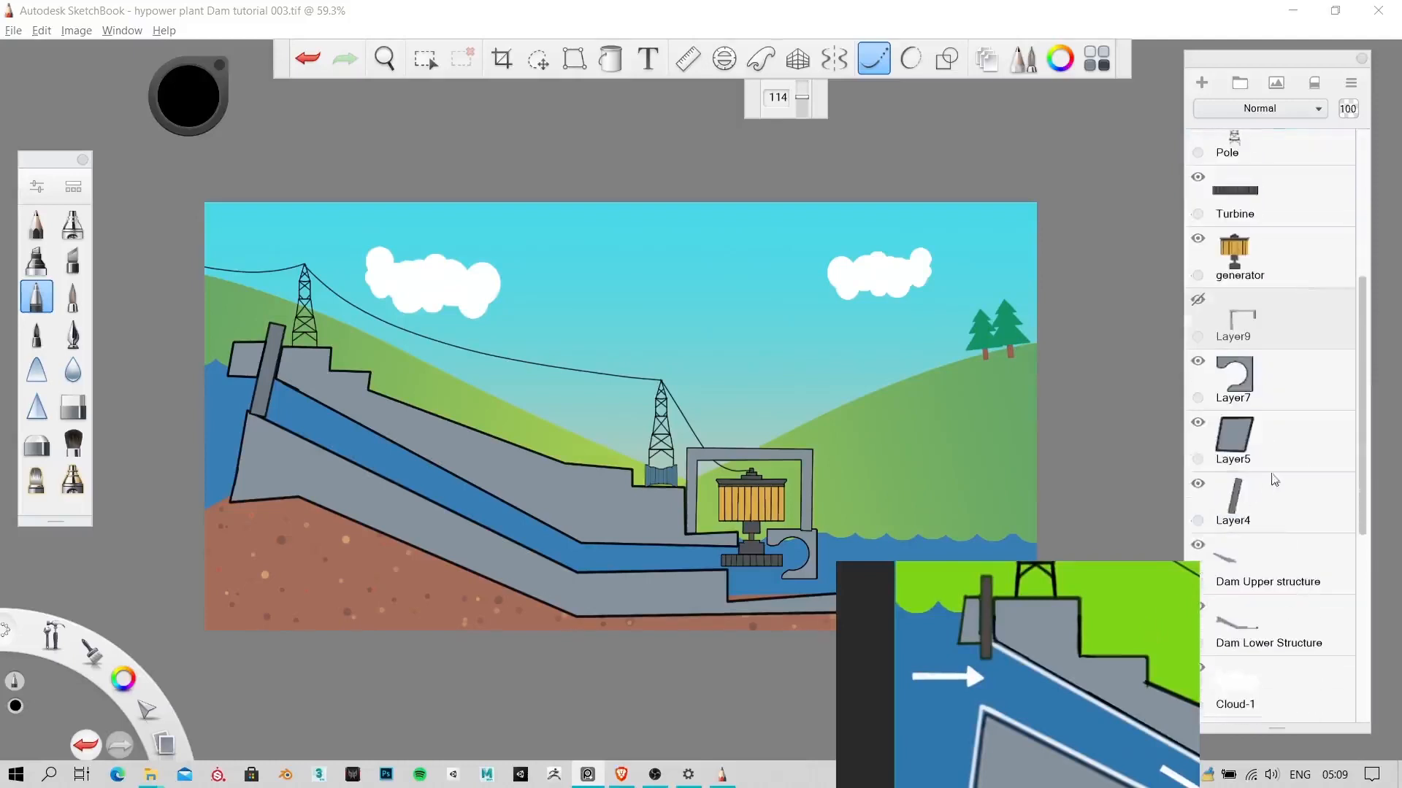
left_click(1273, 500)
left_click(538, 58)
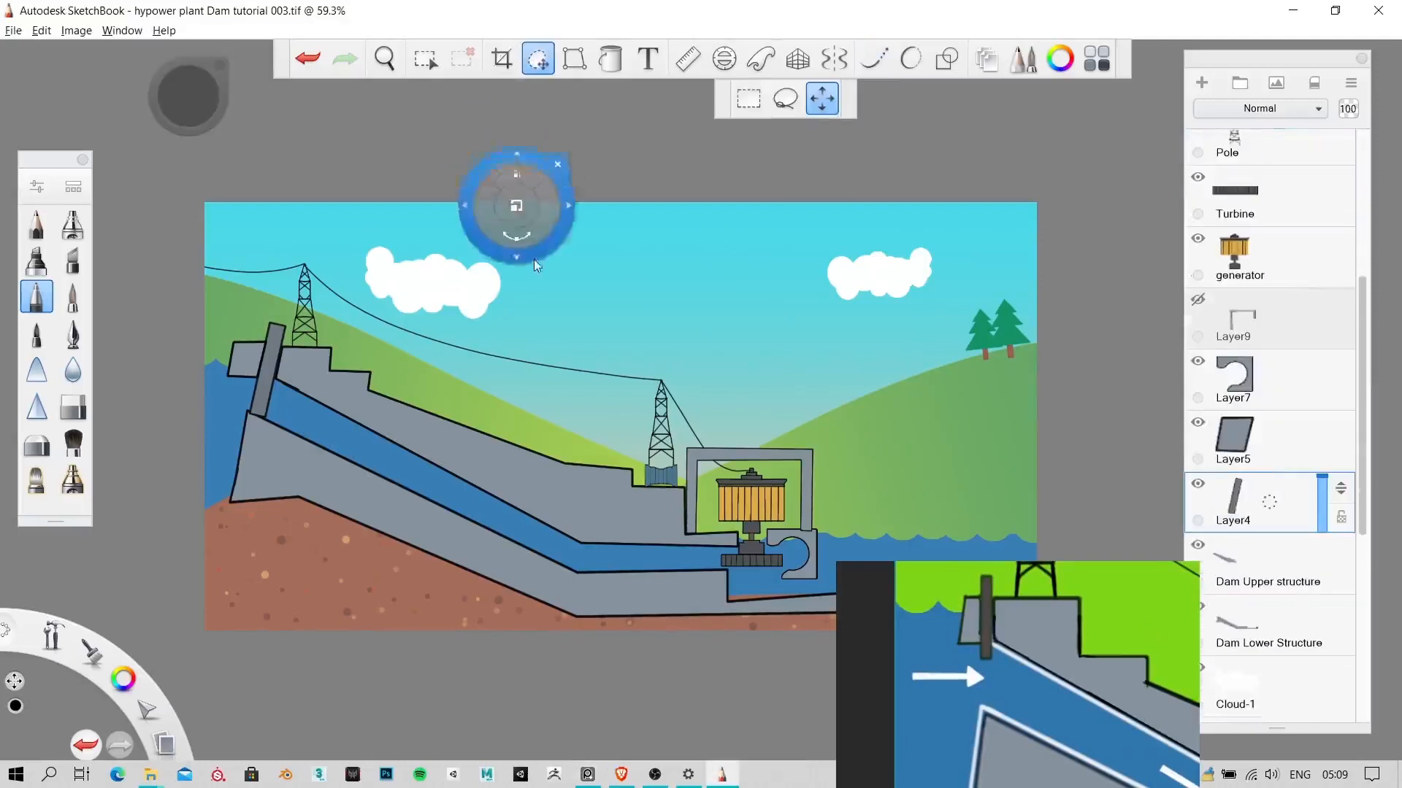
left_click_drag(538, 269, 495, 177)
mouse_move(524, 274)
left_mouse_down()
mouse_move(522, 316)
mouse_move(531, 278)
left_mouse_up()
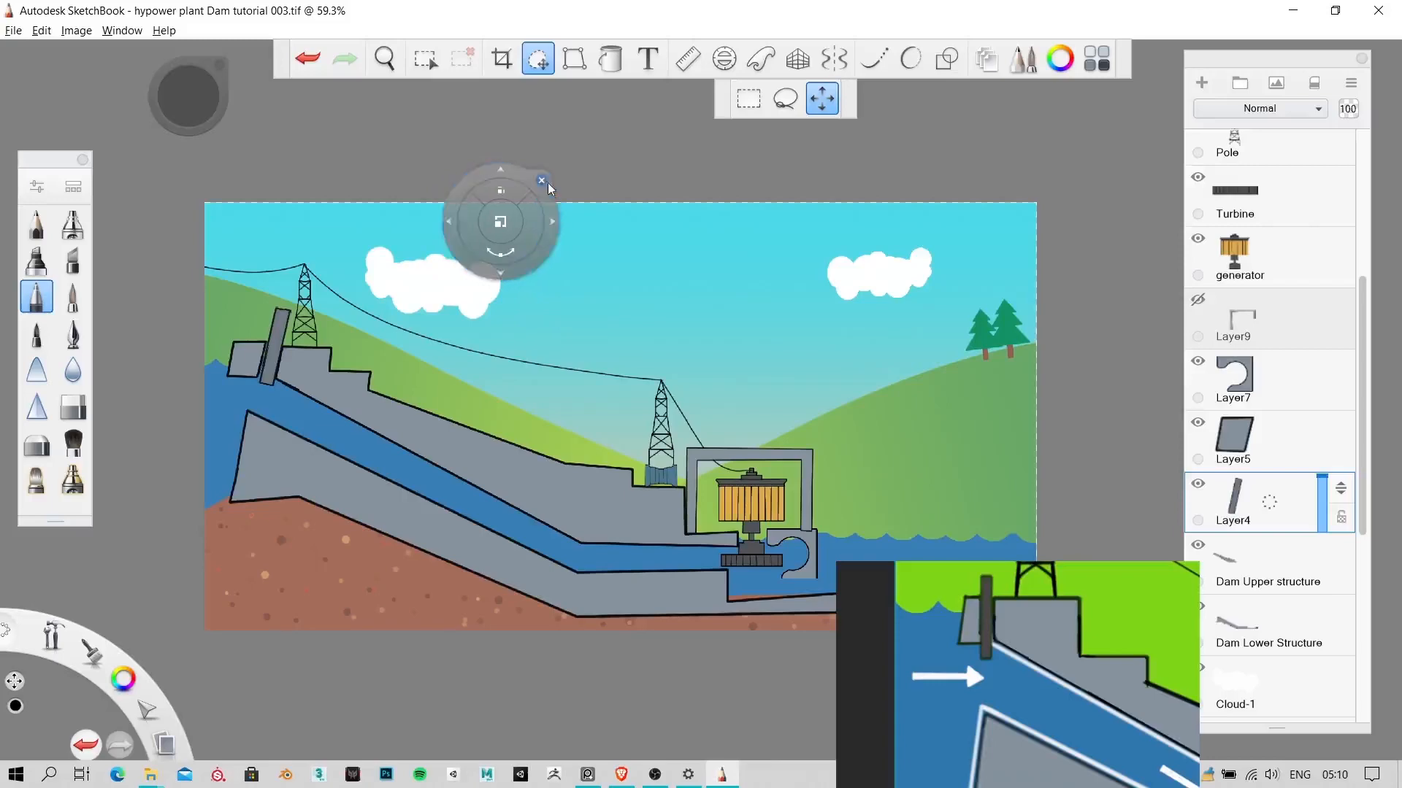
left_click(543, 182)
Step: Add a new layer at the top of the layer stack, above Layer14
key("space")
left_click_drag(559, 261, 566, 212)
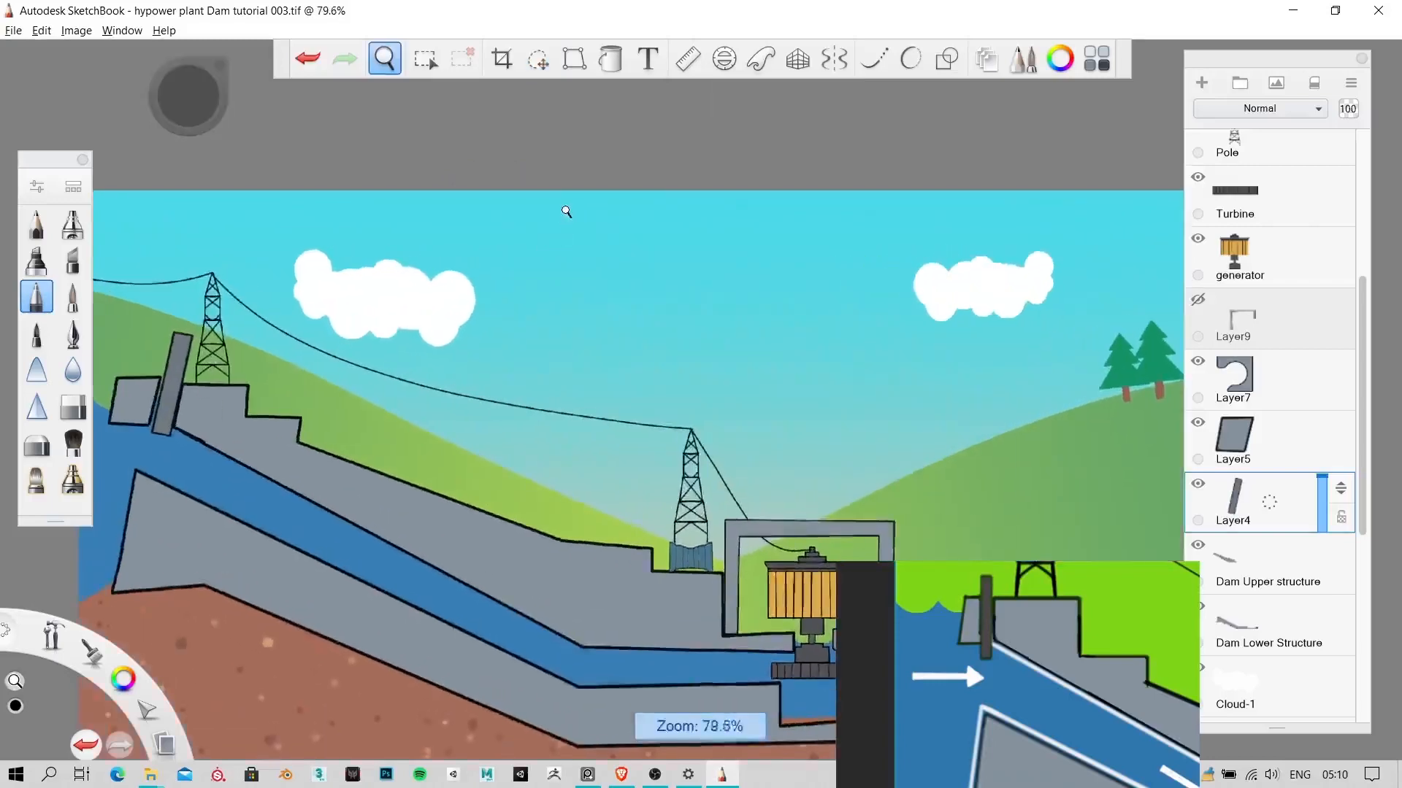
left_click_drag(572, 343, 617, 176)
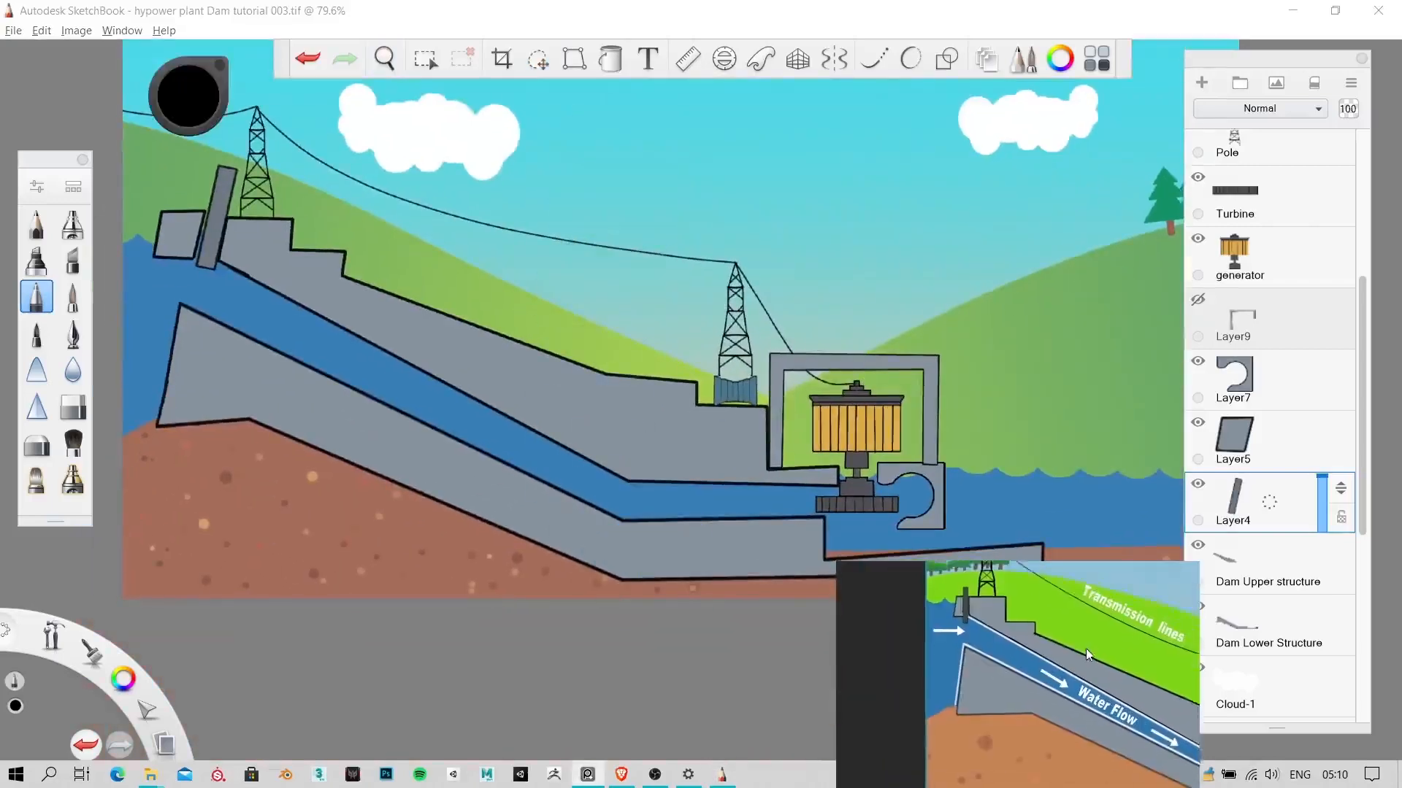
scroll(1322, 197, "up", 3)
scroll(1323, 197, "up", 2)
left_click(1293, 172)
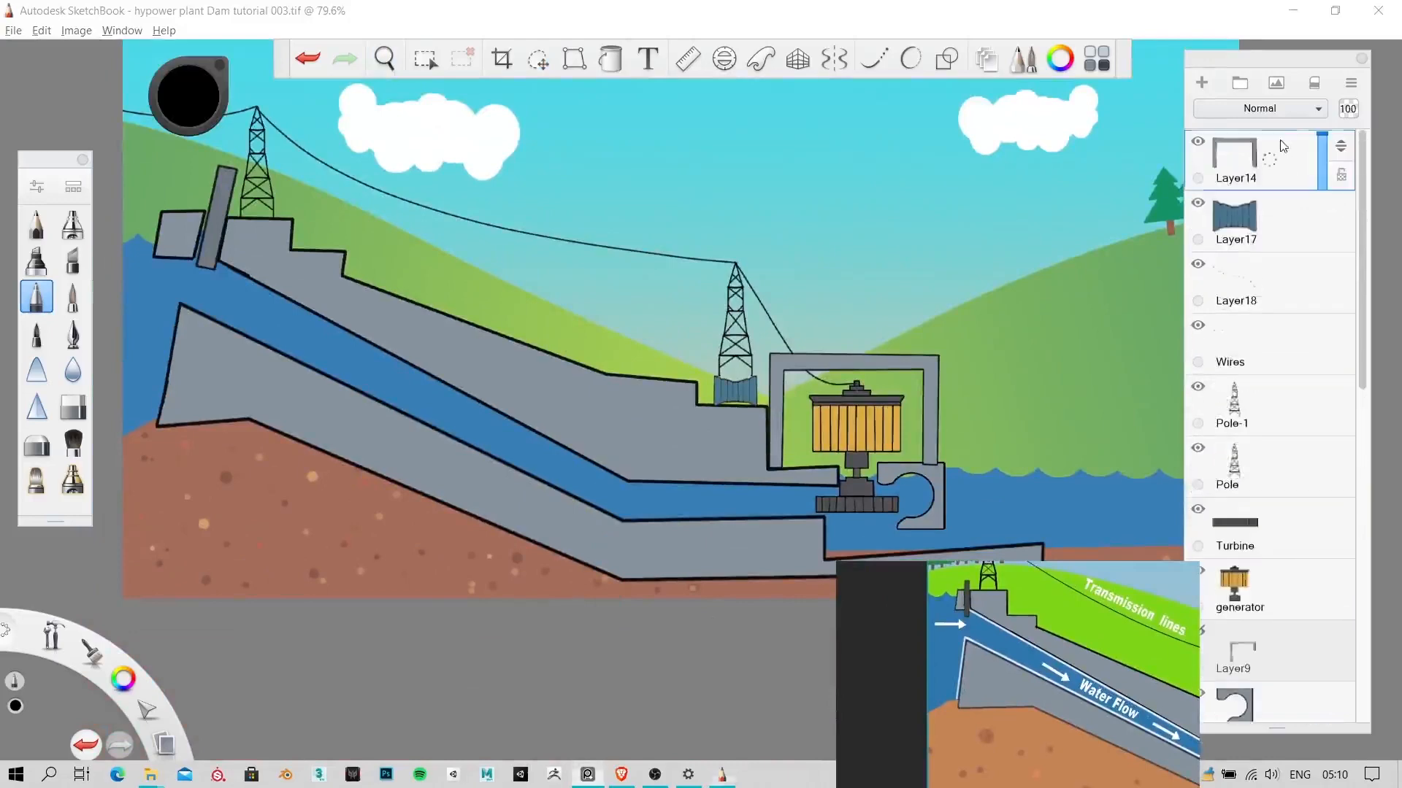
left_click(1202, 83)
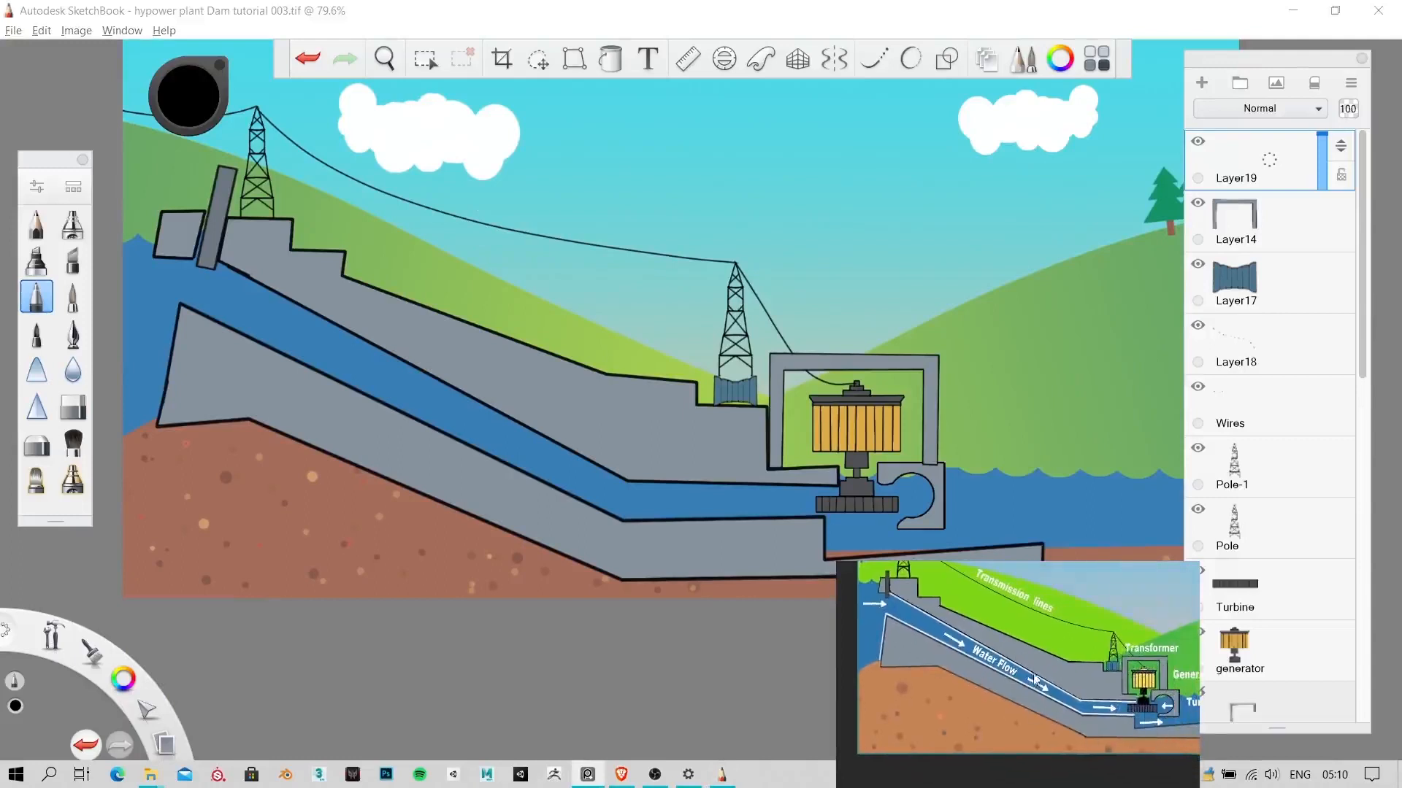
scroll(303, 321, "up", 1)
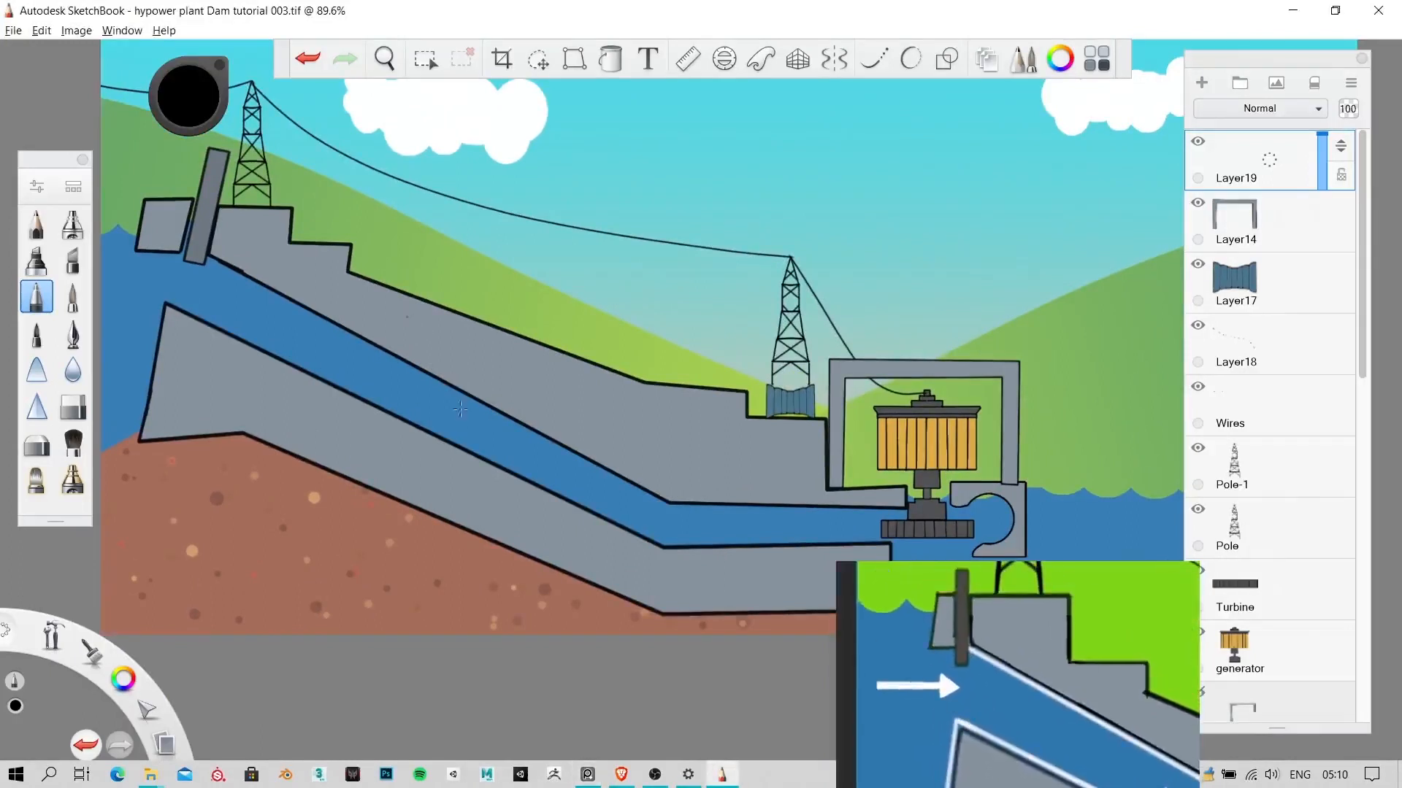
left_click_drag(532, 361, 646, 405)
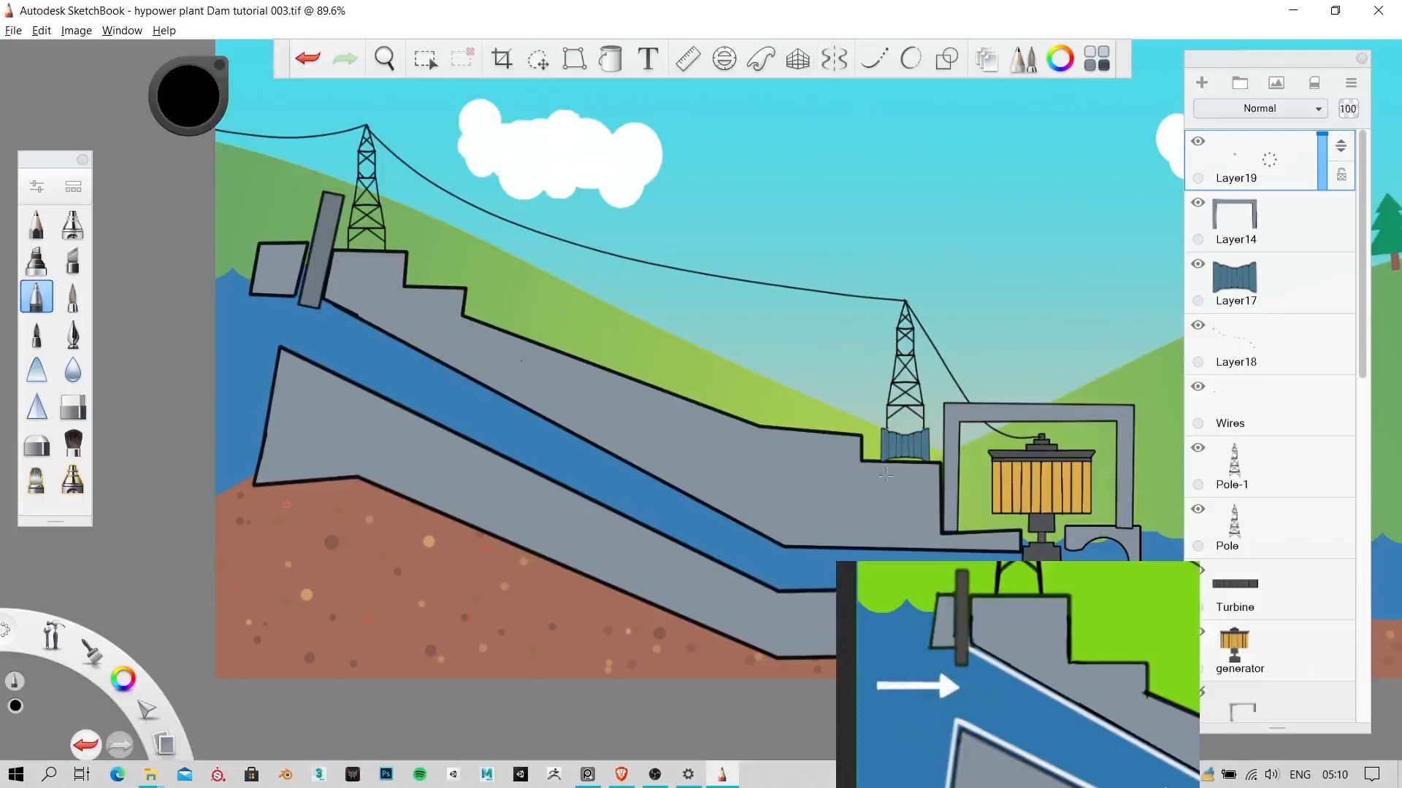
Step: Choose the straight Line tool and white as the drawing colour, and try a thin horizontal line in the sky
left_click(949, 58)
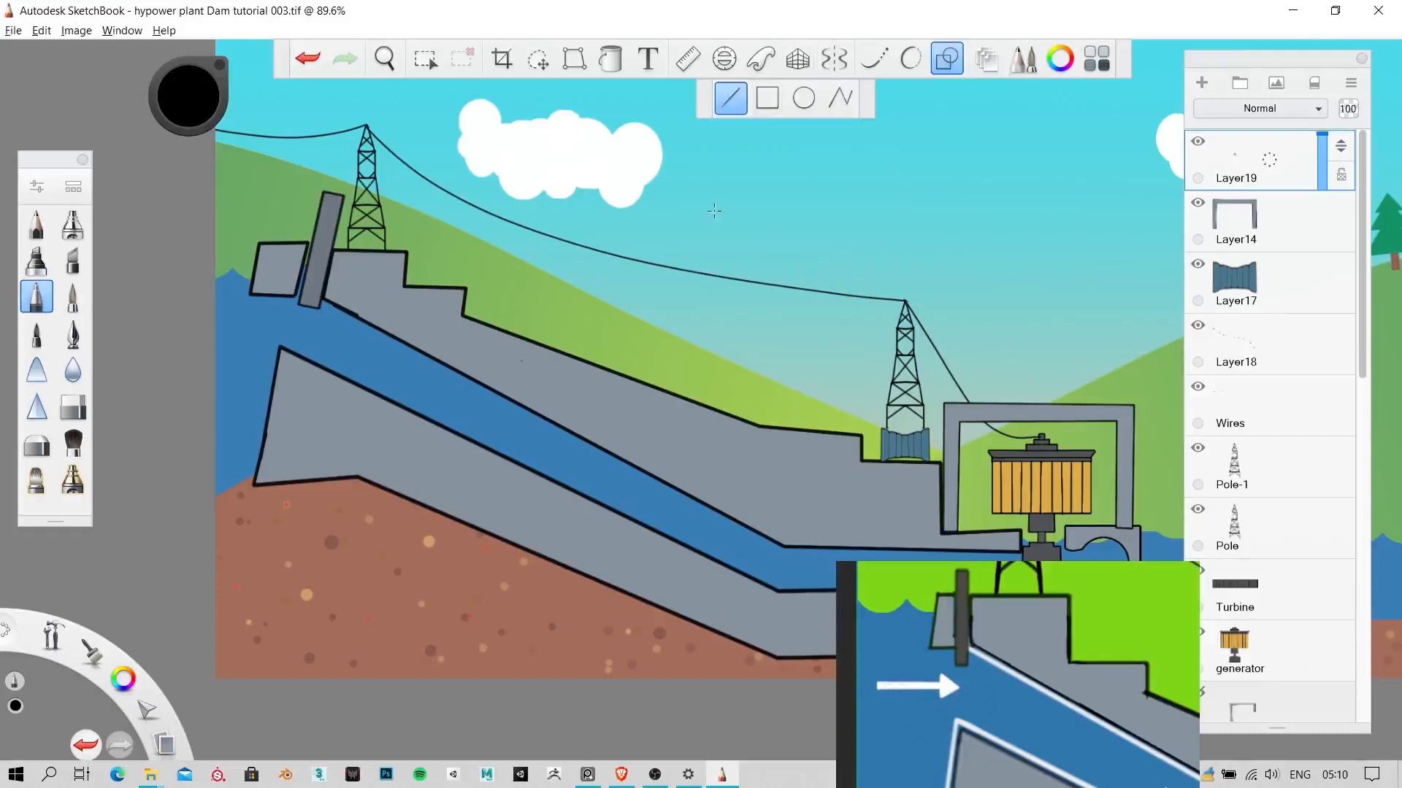
key("ctrl+z")
left_click(182, 101)
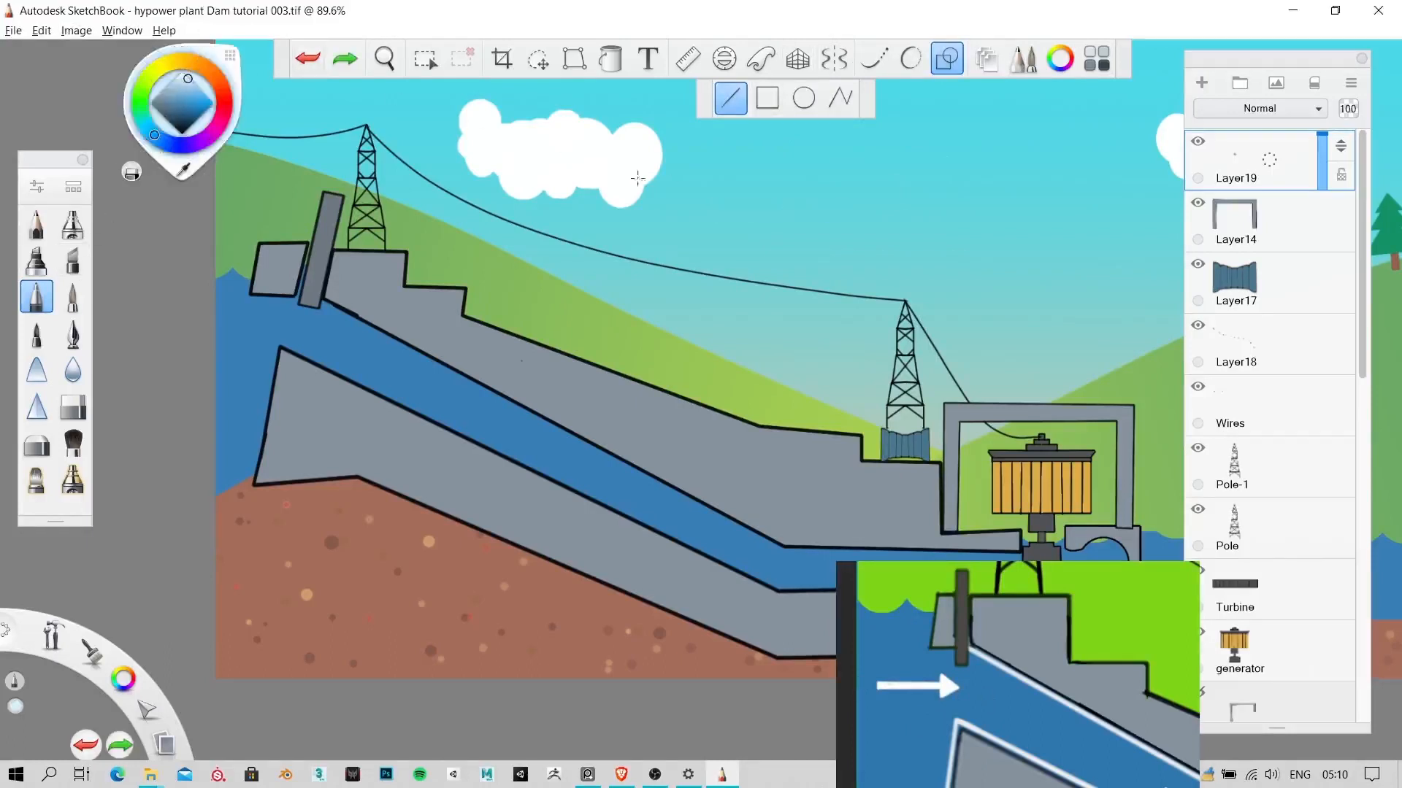
left_click_drag(195, 83, 181, 59)
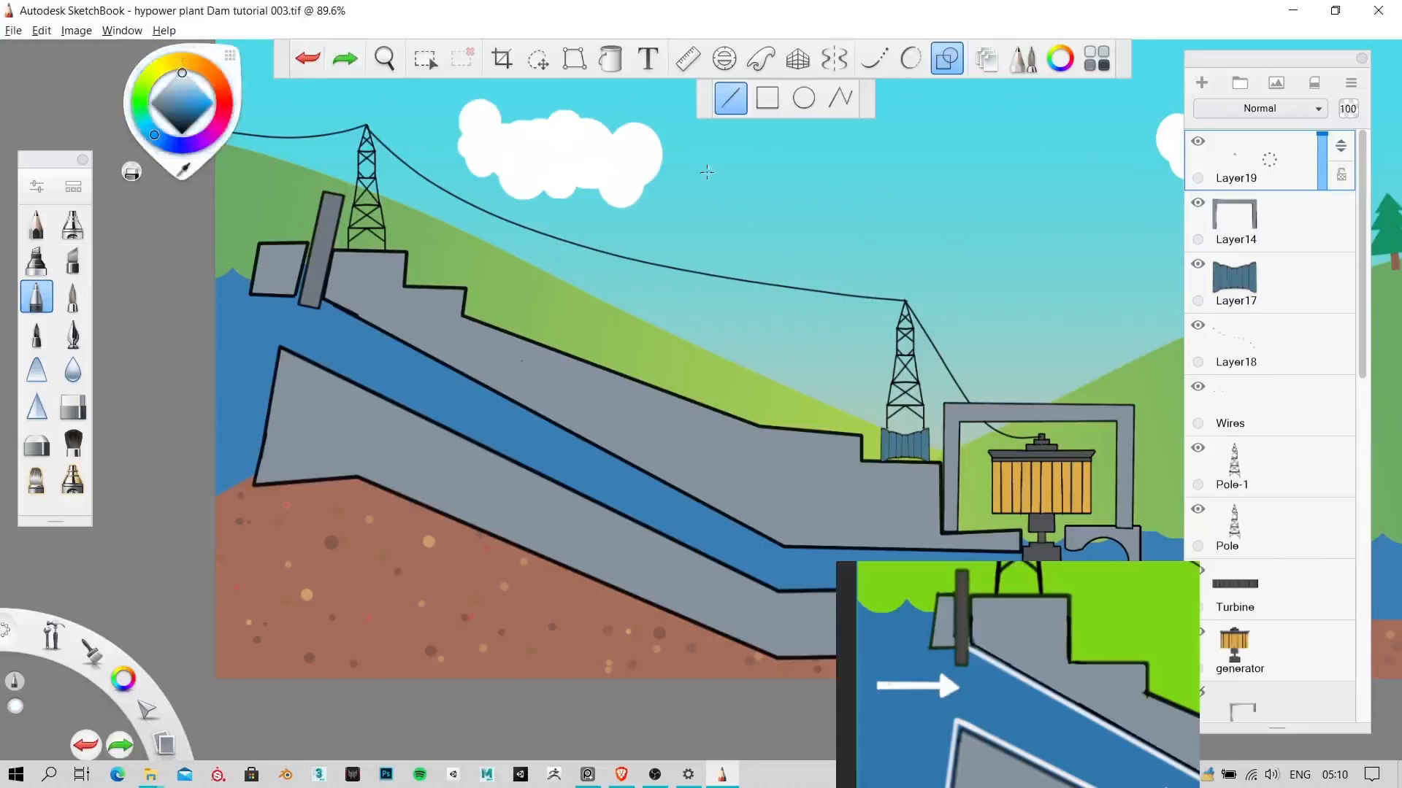
left_click_drag(879, 208, 880, 208)
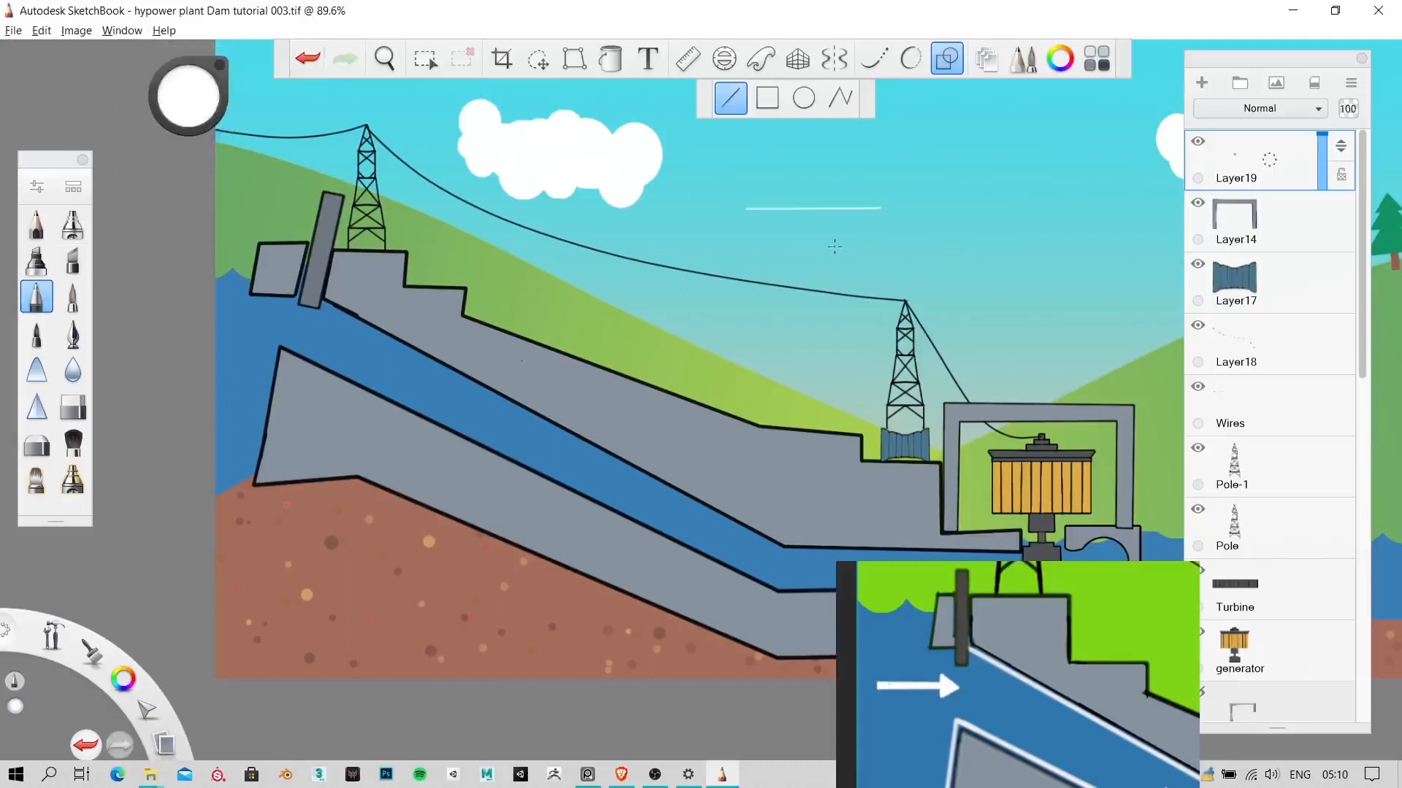
key("ctrl+z")
Step: Switch to the nib-shaped pen brush, try a straight white line above the transmission wire, and undo it
left_click(73, 333)
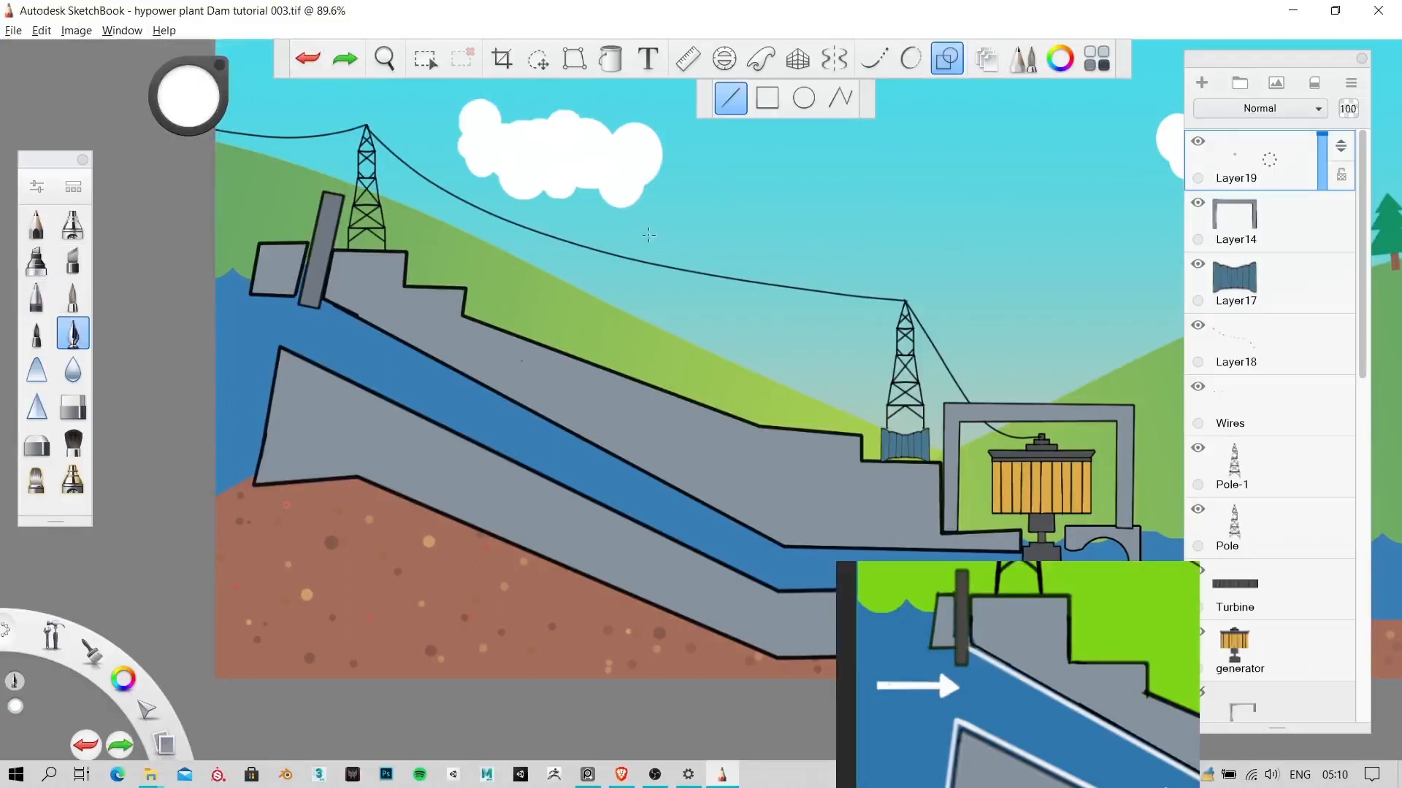
left_click_drag(751, 237, 877, 236)
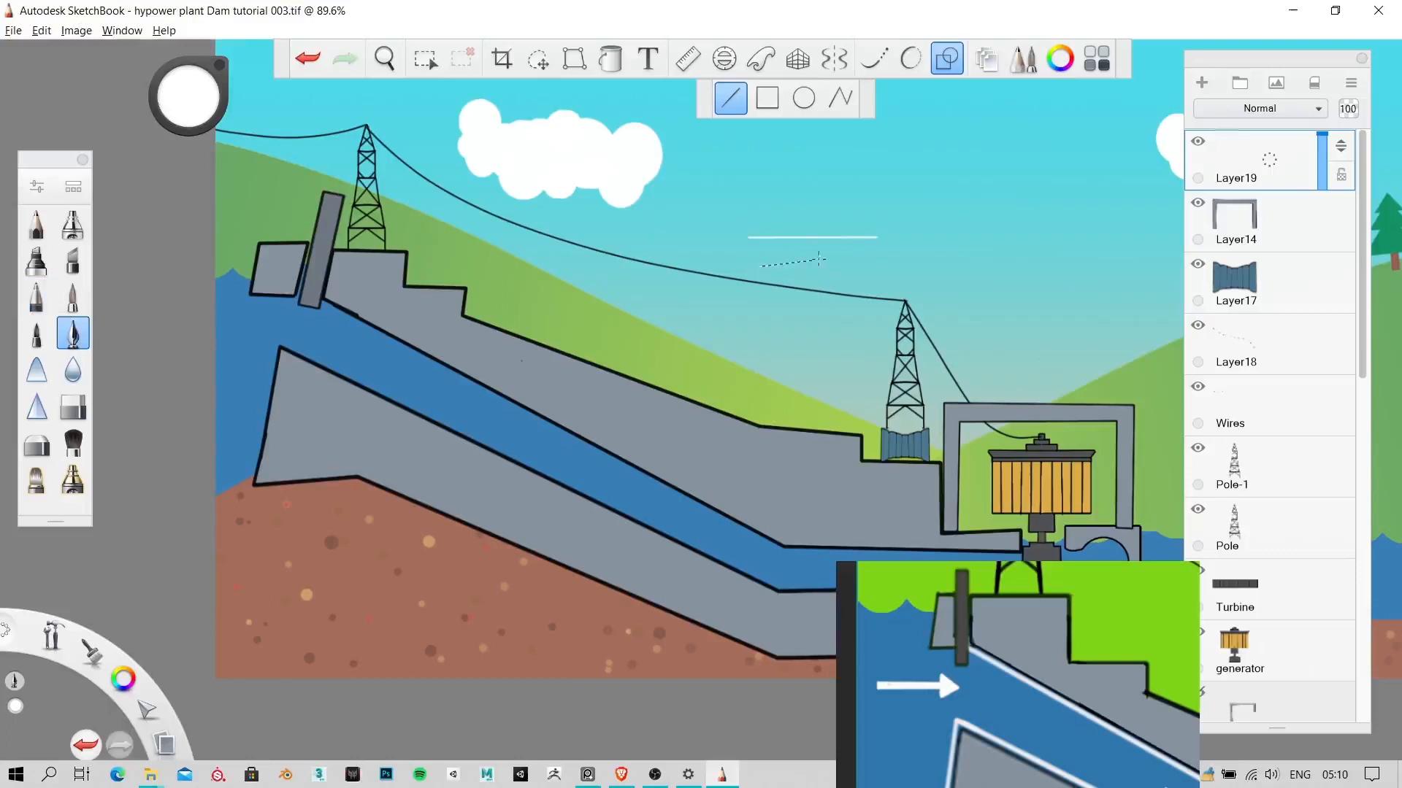
key("ctrl+z")
left_click_drag(868, 265, 831, 214)
key("space")
left_click_drag(929, 316, 737, 395)
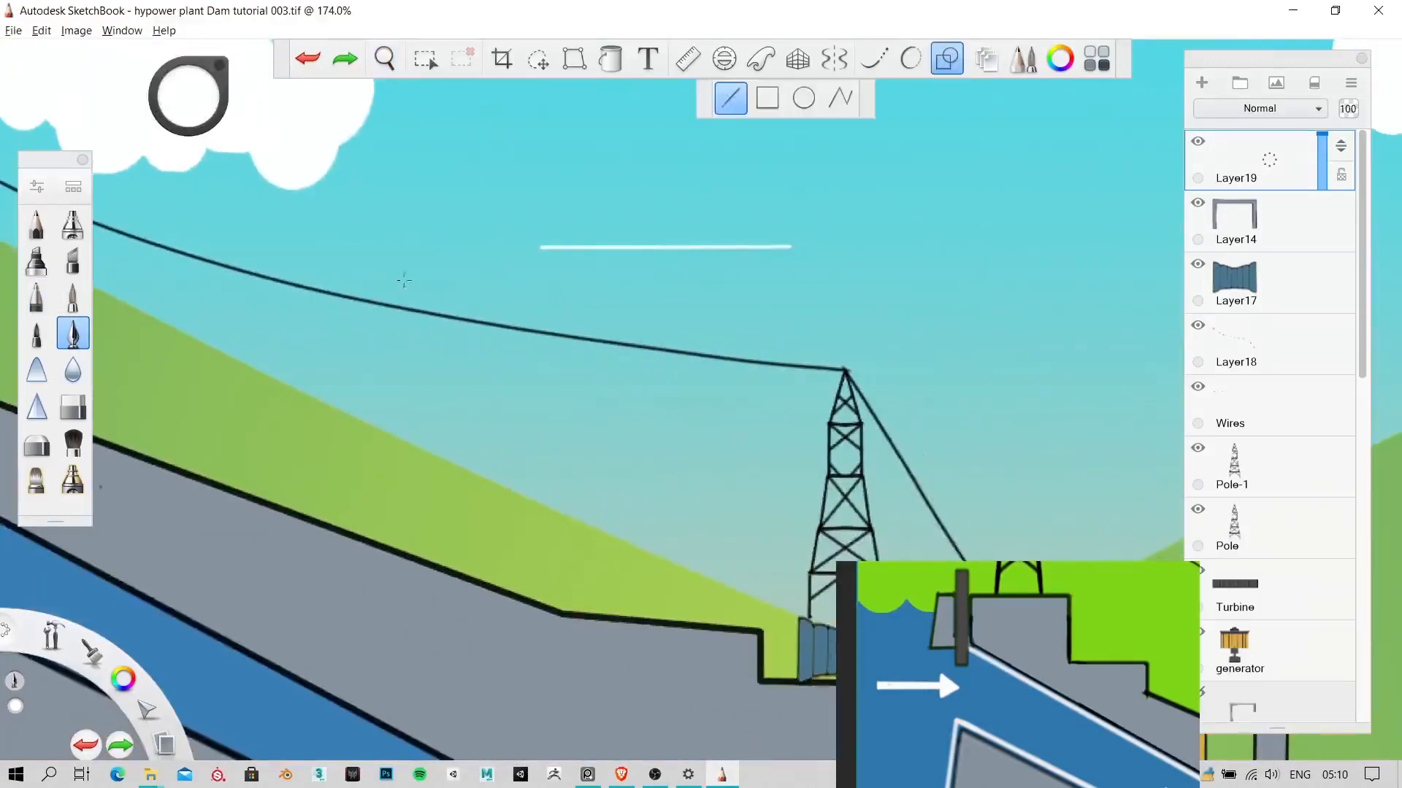
key("ctrl+z")
Step: Set the brush size to 8.0 and draw a thick white line above the transmission wire as the arrow's shaft
key("bracketright")
key("bracketright")
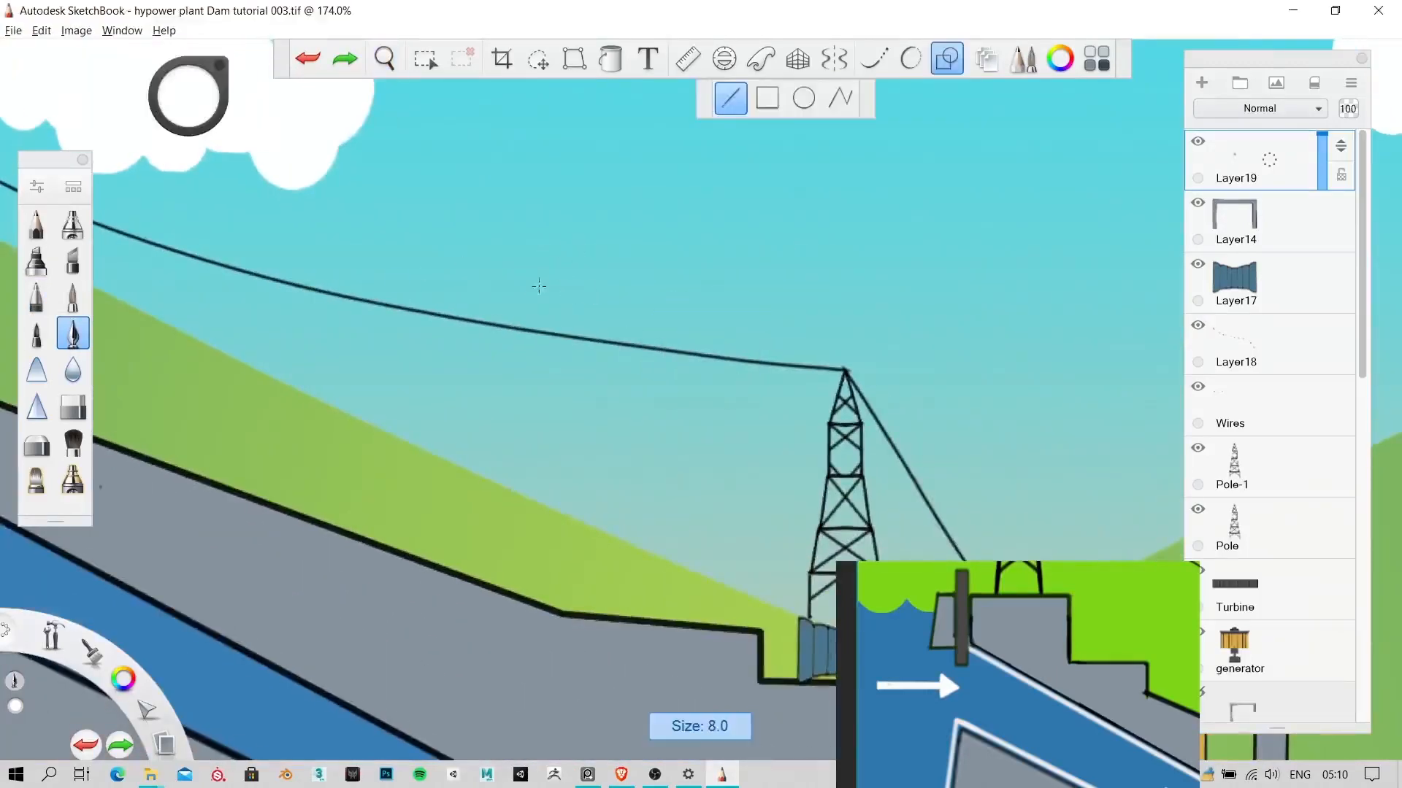
left_click_drag(673, 289, 691, 299)
key("ctrl+z")
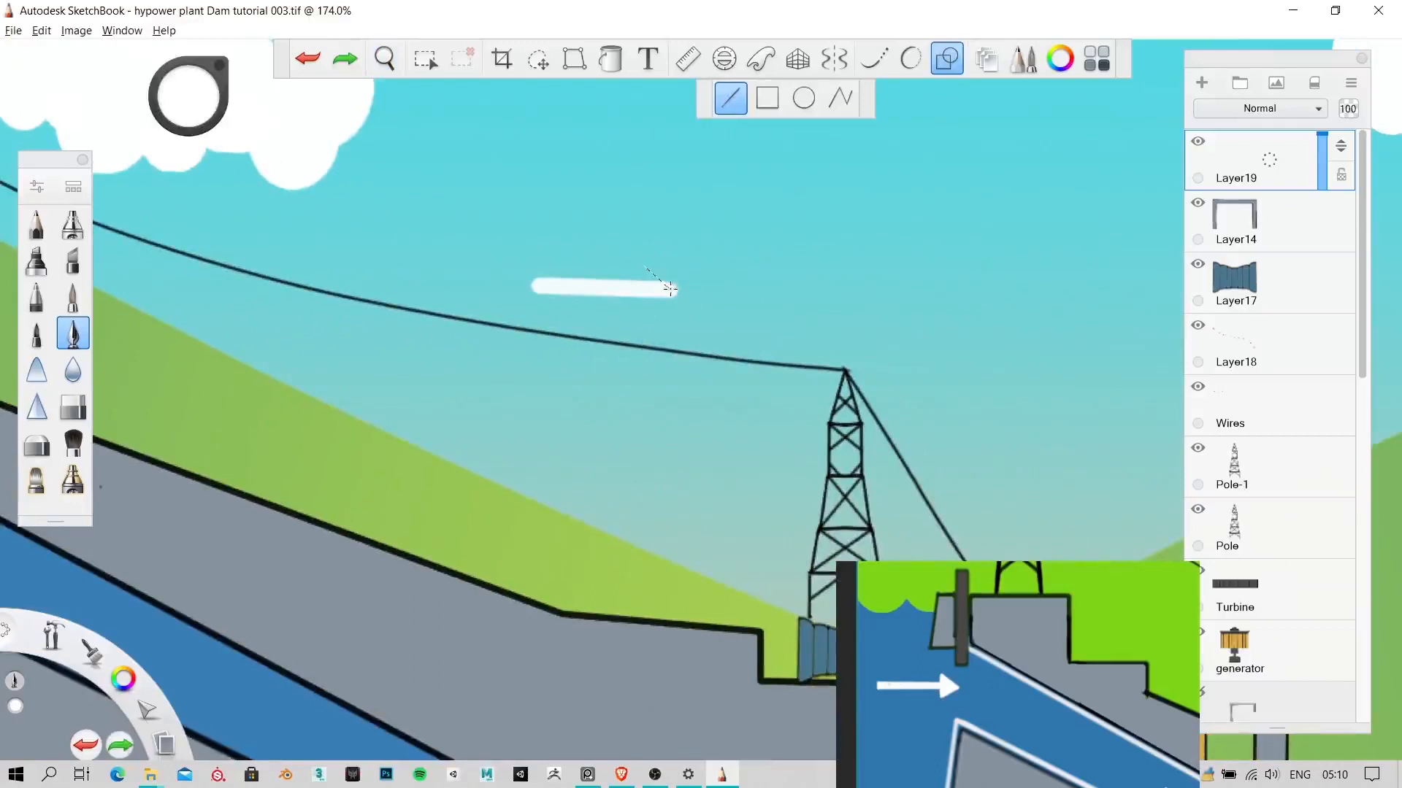
Step: Try drawing a solid white arrowhead at the shaft's right end, and undo it
left_click_drag(675, 292, 645, 310)
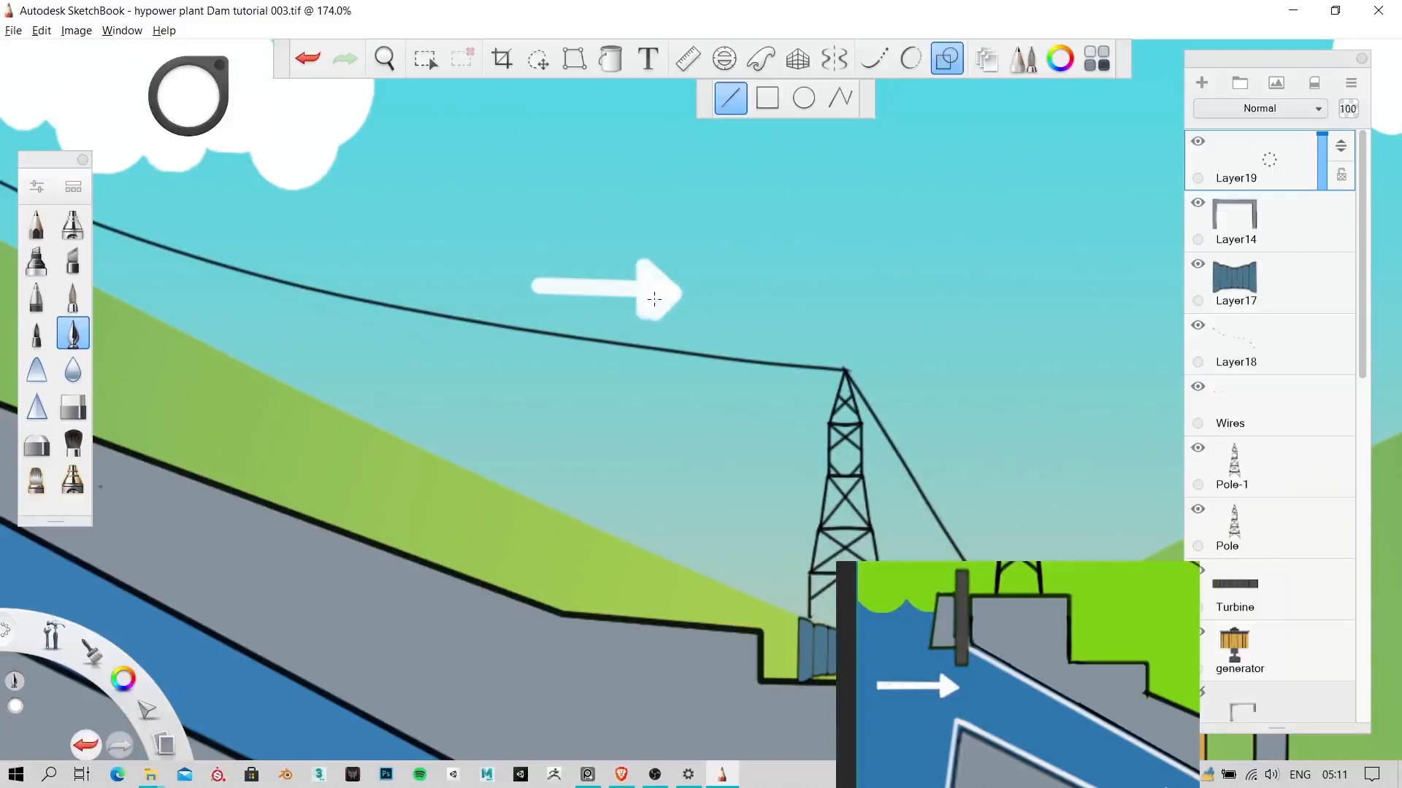
key("space")
left_click_drag(643, 376, 441, 504)
key("ctrl+z")
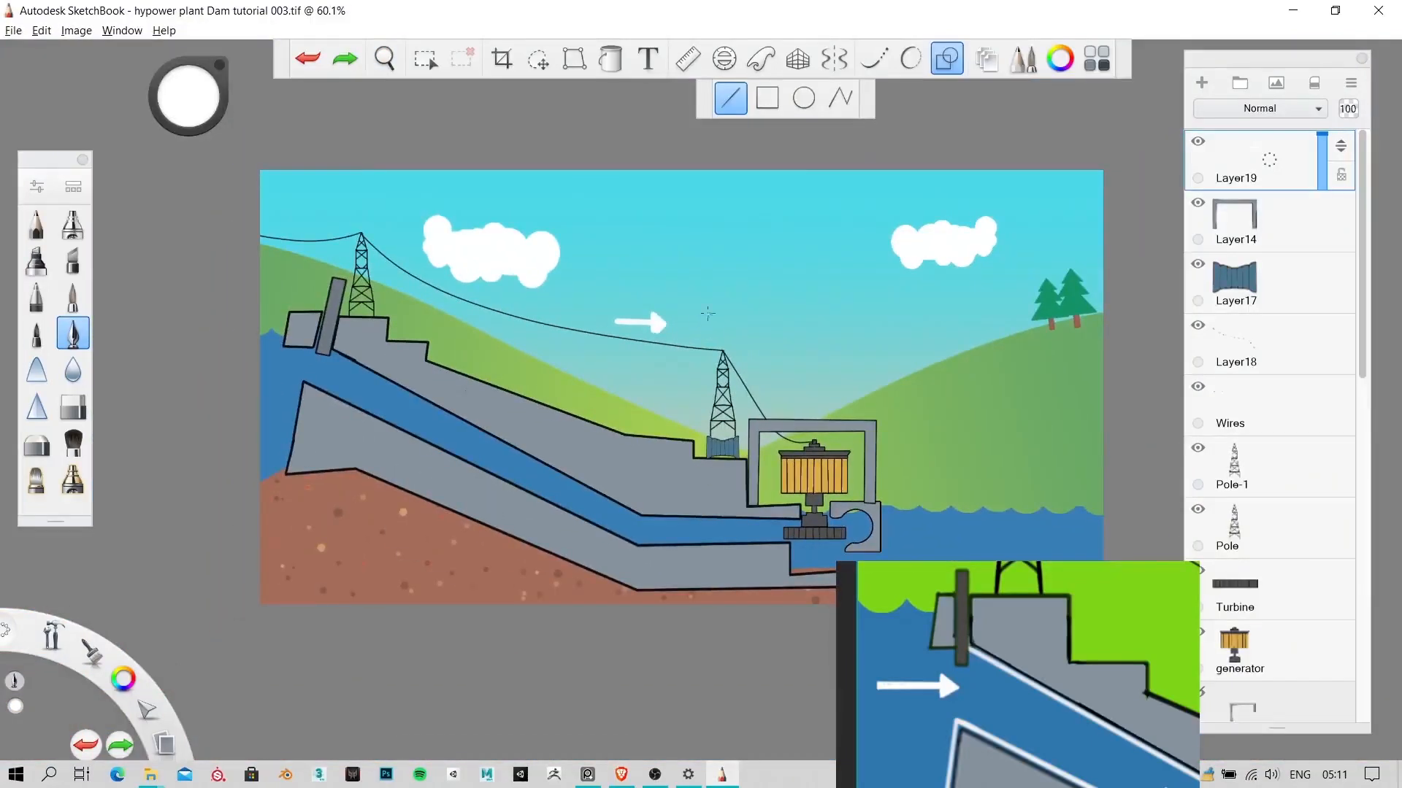
Step: Draw a white triangular arrowhead outline at the shaft's right end with a smaller brush
key("space")
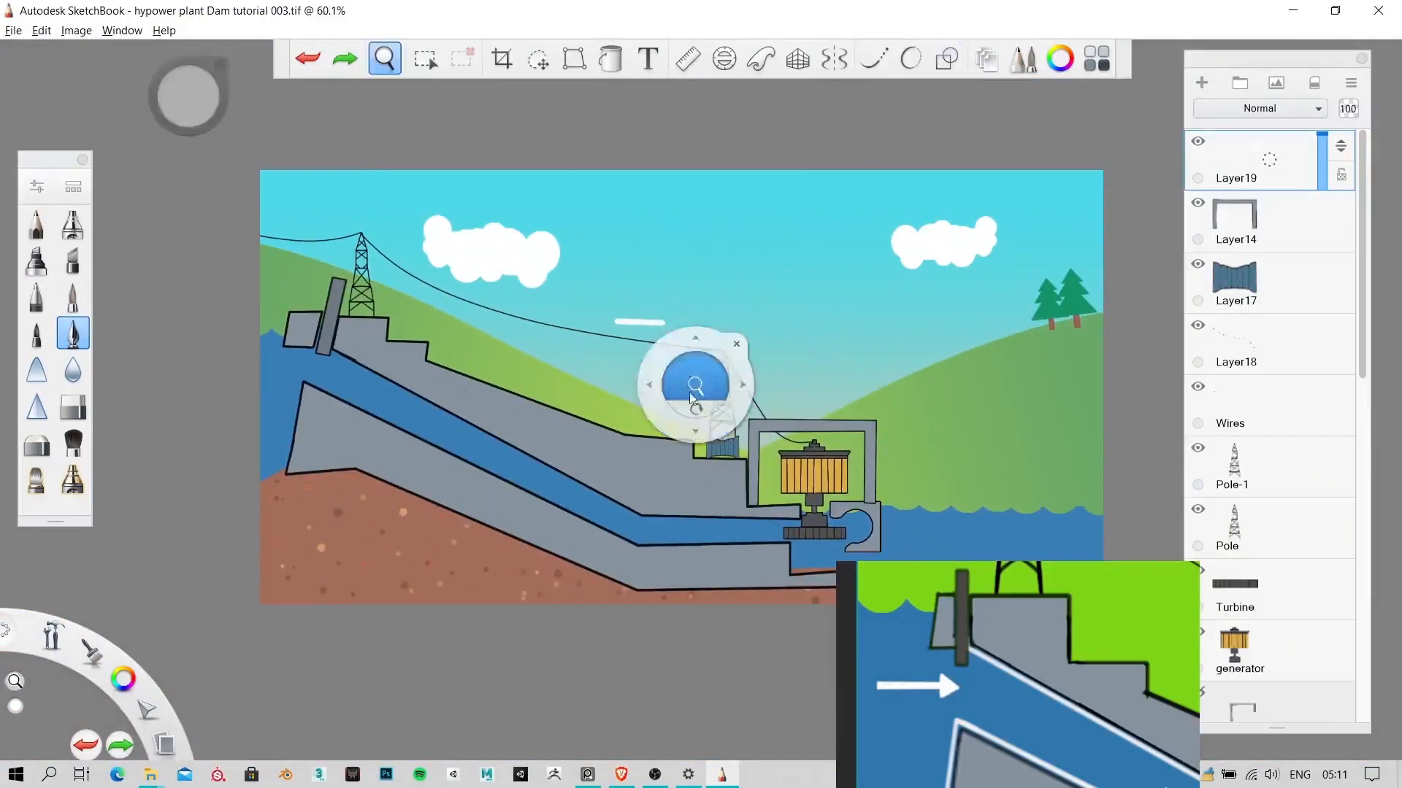
left_click_drag(694, 394, 804, 222)
left_click_drag(779, 382, 781, 487)
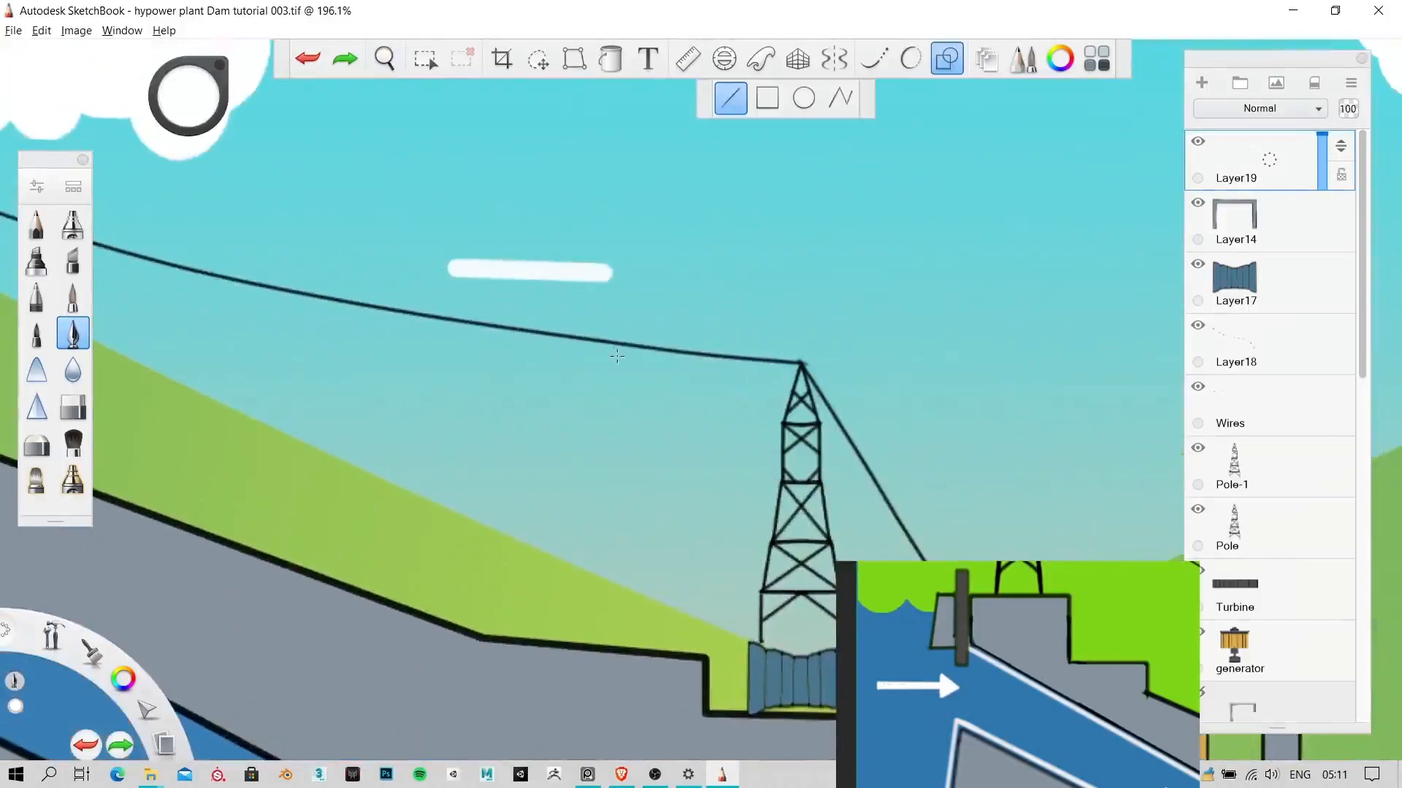
key("bracketleft")
key("bracketleft")
left_click_drag(628, 275, 635, 275)
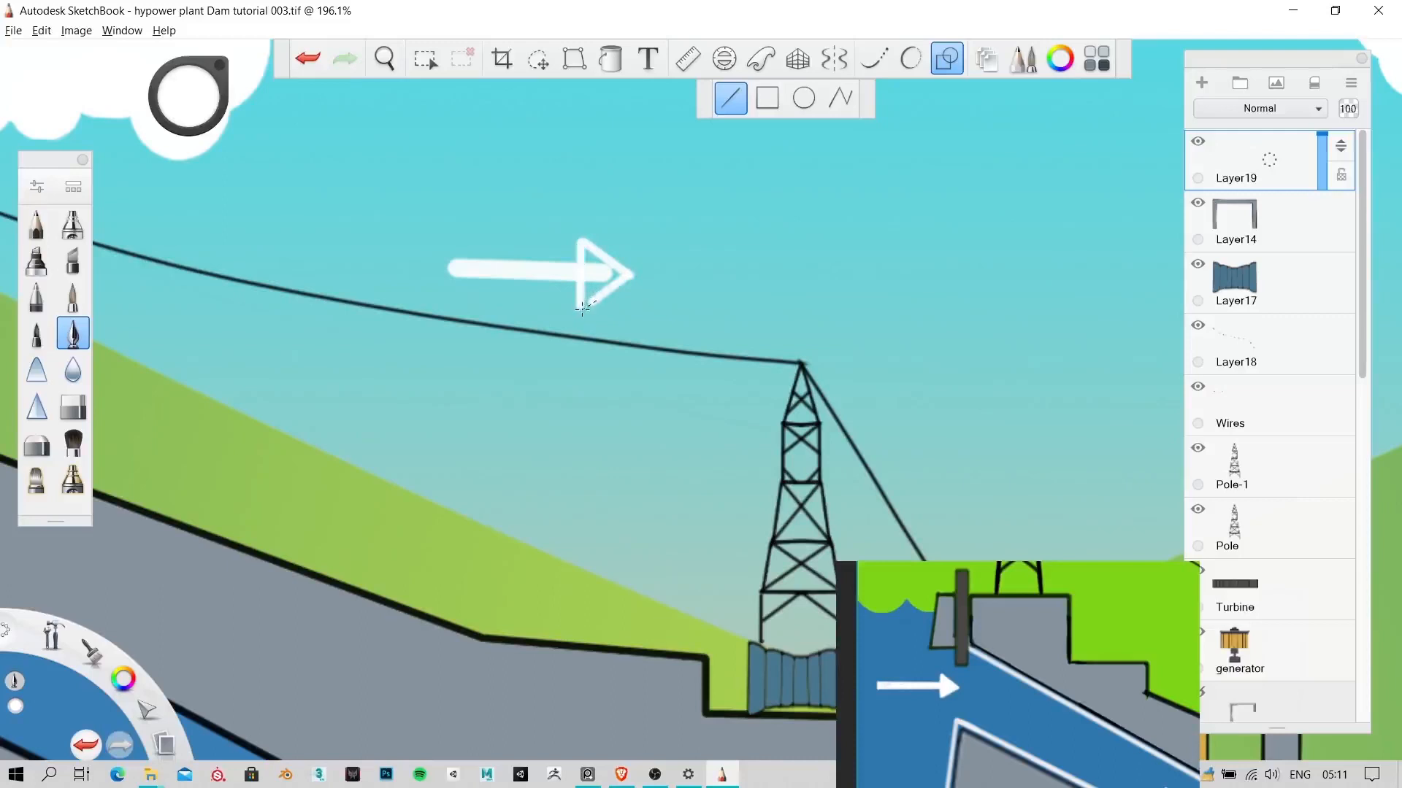
Step: Close the arrowhead outline at its lower corner with a short white straight line
key("ctrl+z")
key("space")
left_click_drag(642, 353, 801, 195)
mouse_move(620, 286)
left_mouse_down()
mouse_move(707, 443)
mouse_move(776, 470)
left_mouse_up()
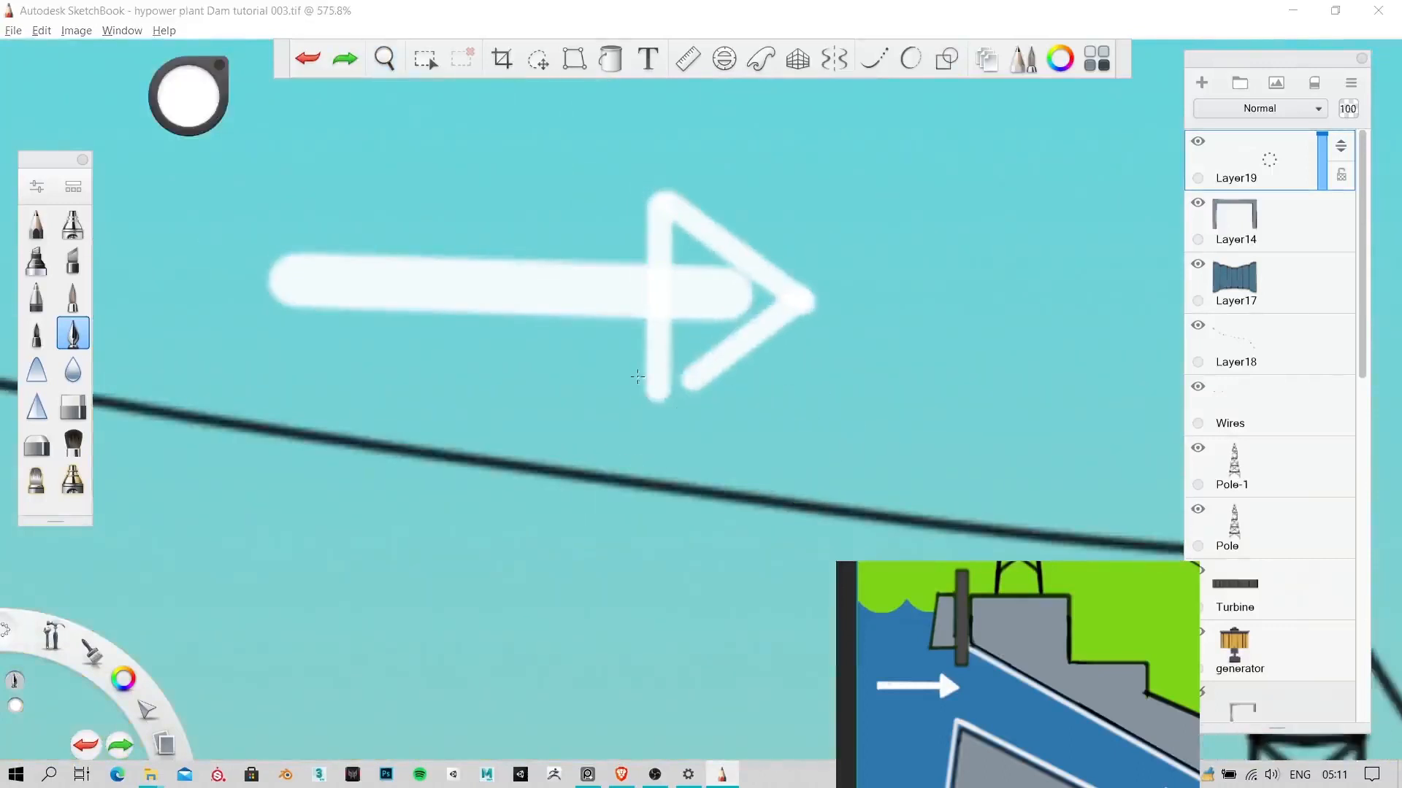
key("l")
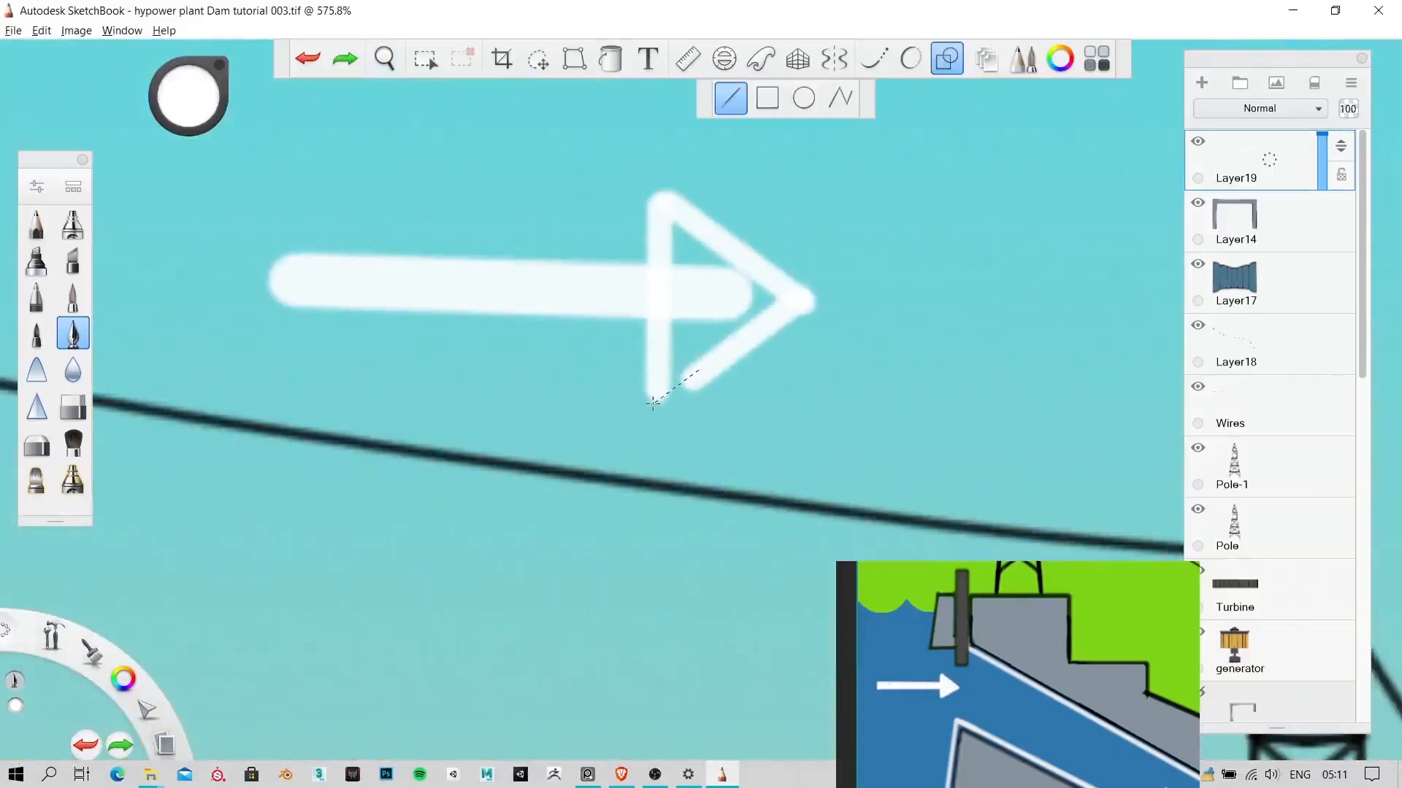
left_click_drag(654, 404, 655, 403)
key("ctrl+z")
left_click_drag(663, 396, 666, 398)
key("space")
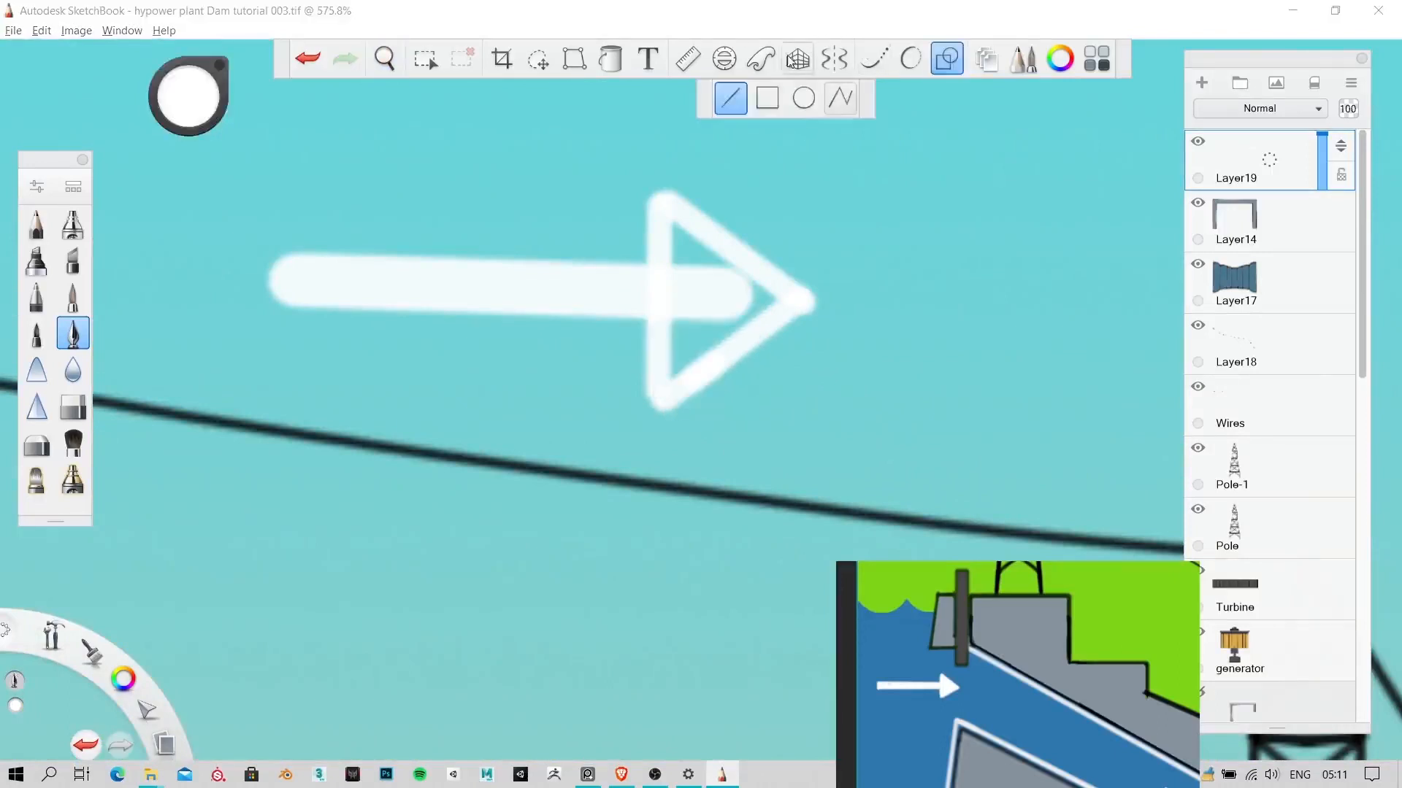
Step: Flood-fill the inside of the arrowhead outline with solid white
left_click(610, 59)
left_click(681, 252)
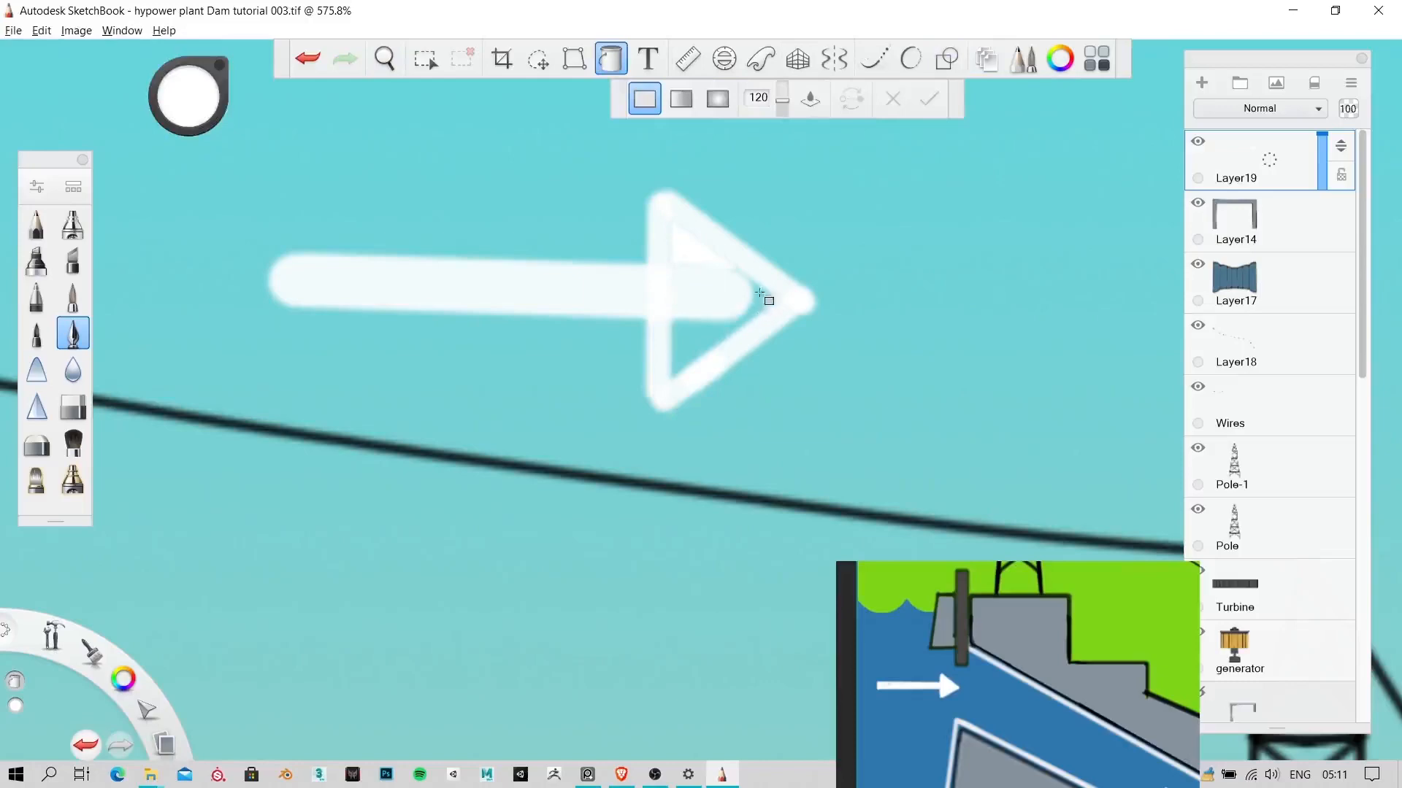
left_click(760, 293)
Step: Transform the white arrow above the transmission wire, making it slightly smaller and thinner
key("space")
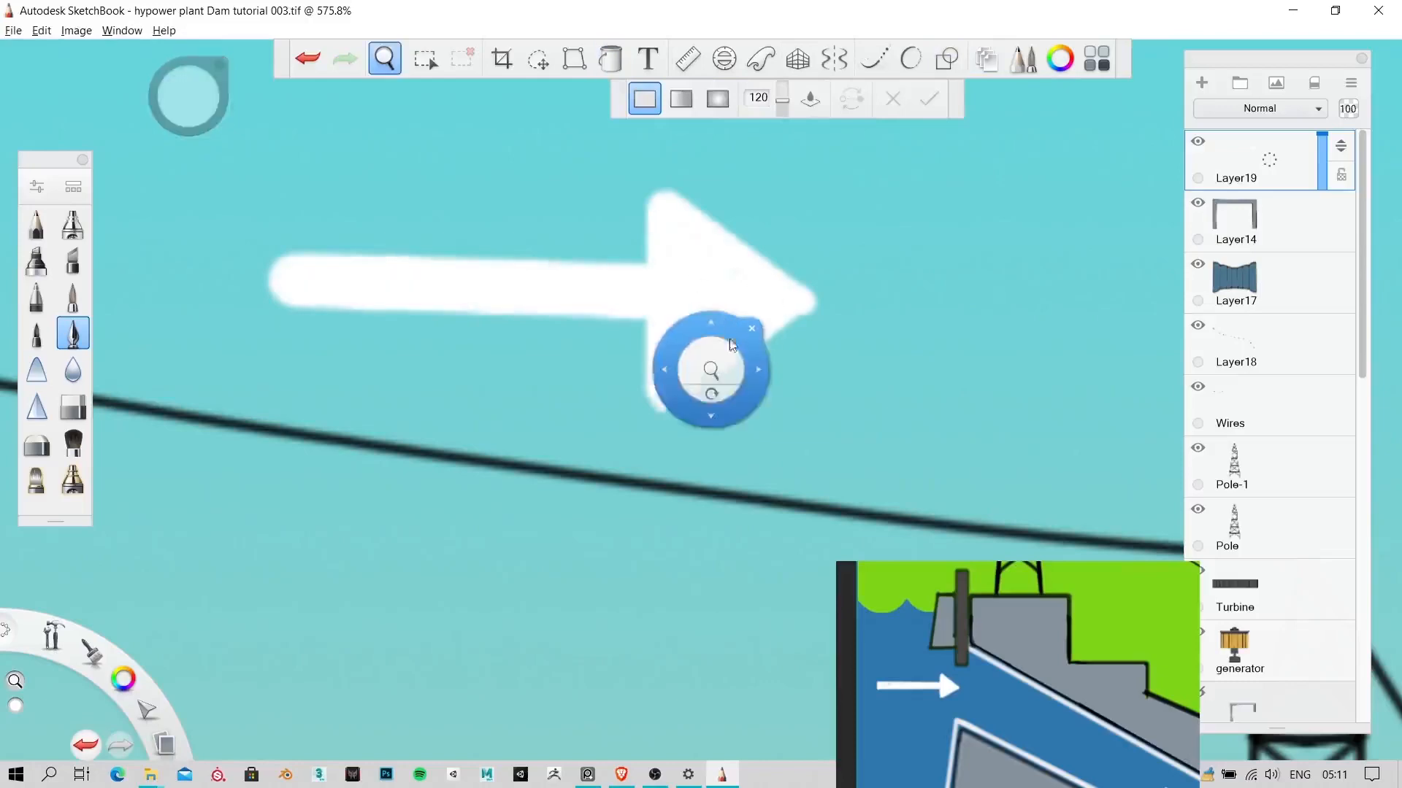
left_click_drag(719, 364, 391, 589)
left_click(538, 59)
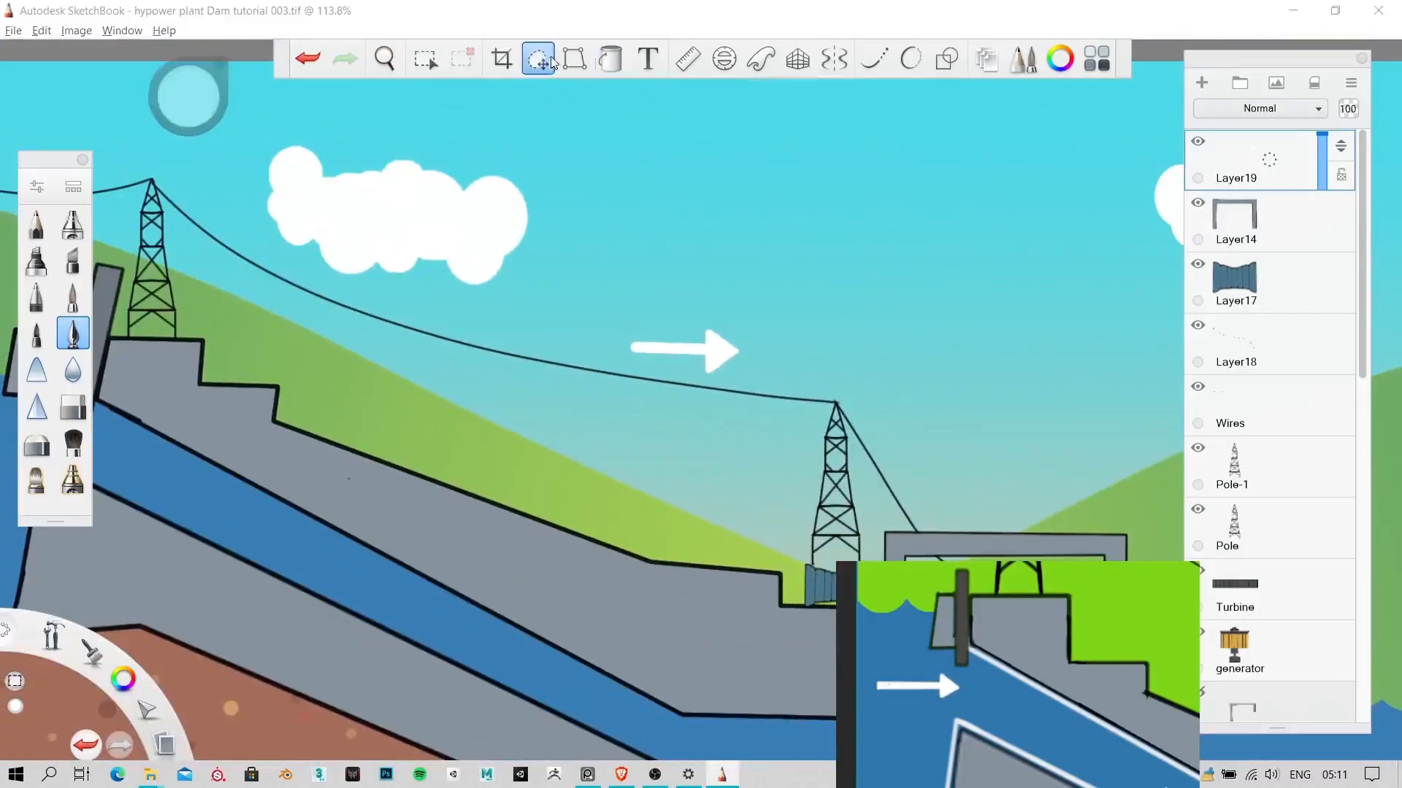
left_click_drag(615, 192, 629, 241)
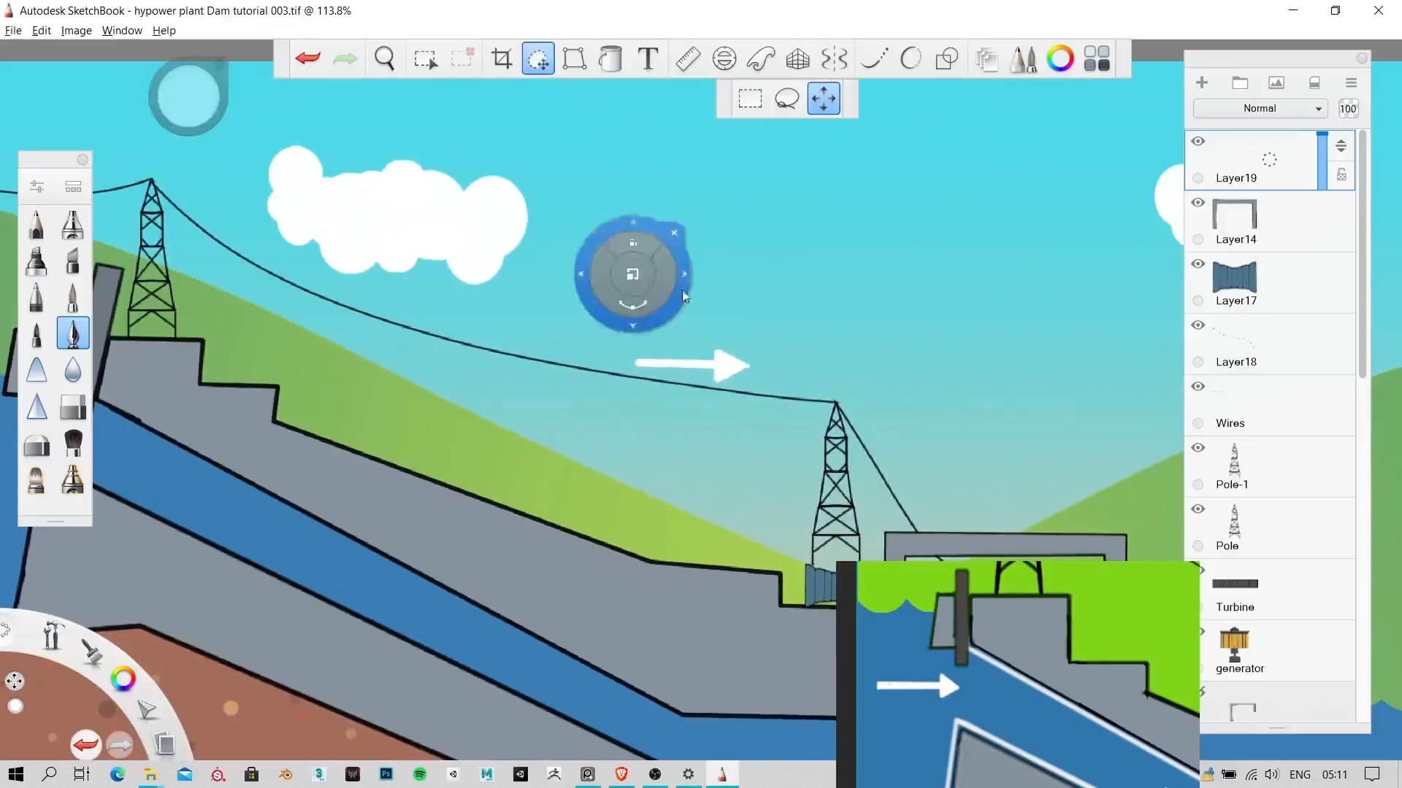
key("space")
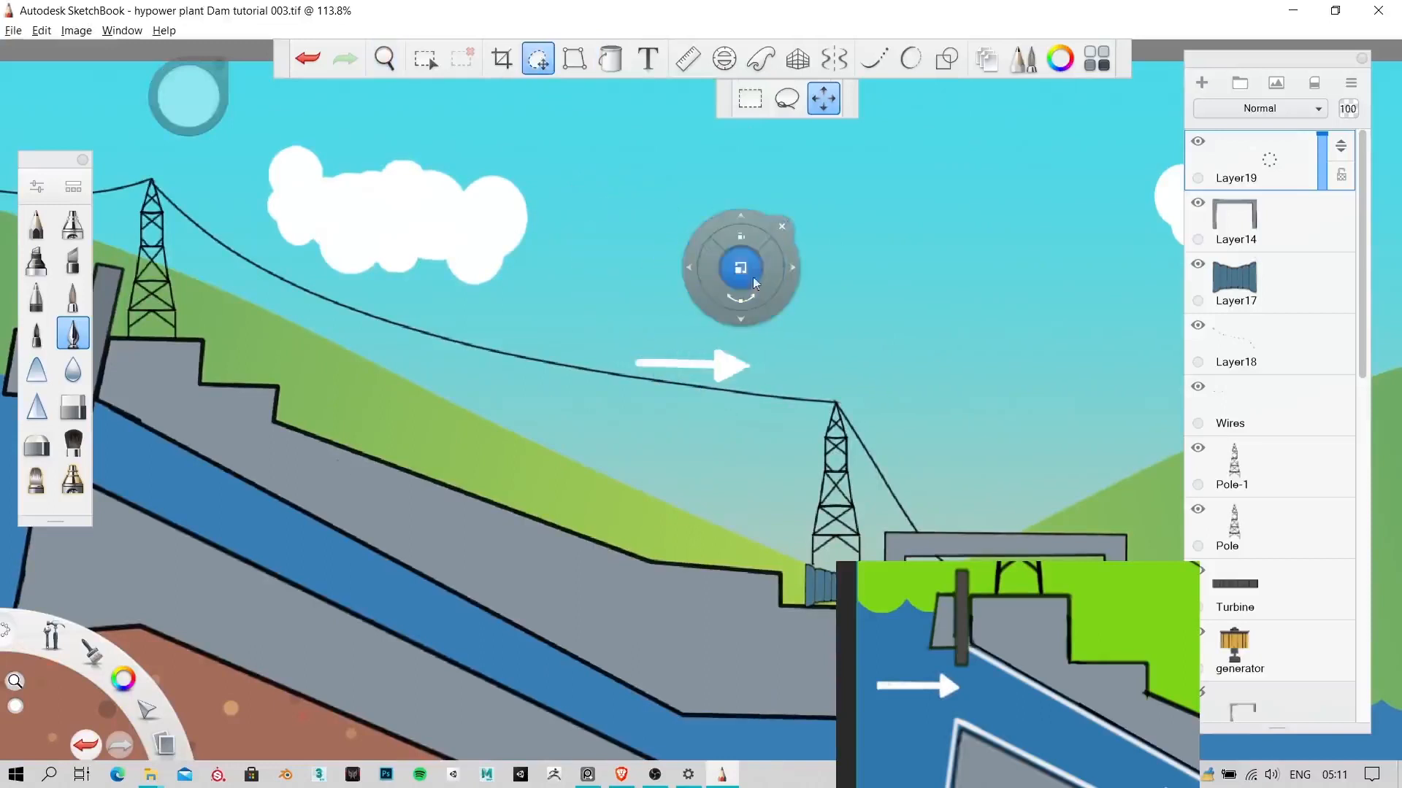
left_click_drag(733, 238, 720, 245)
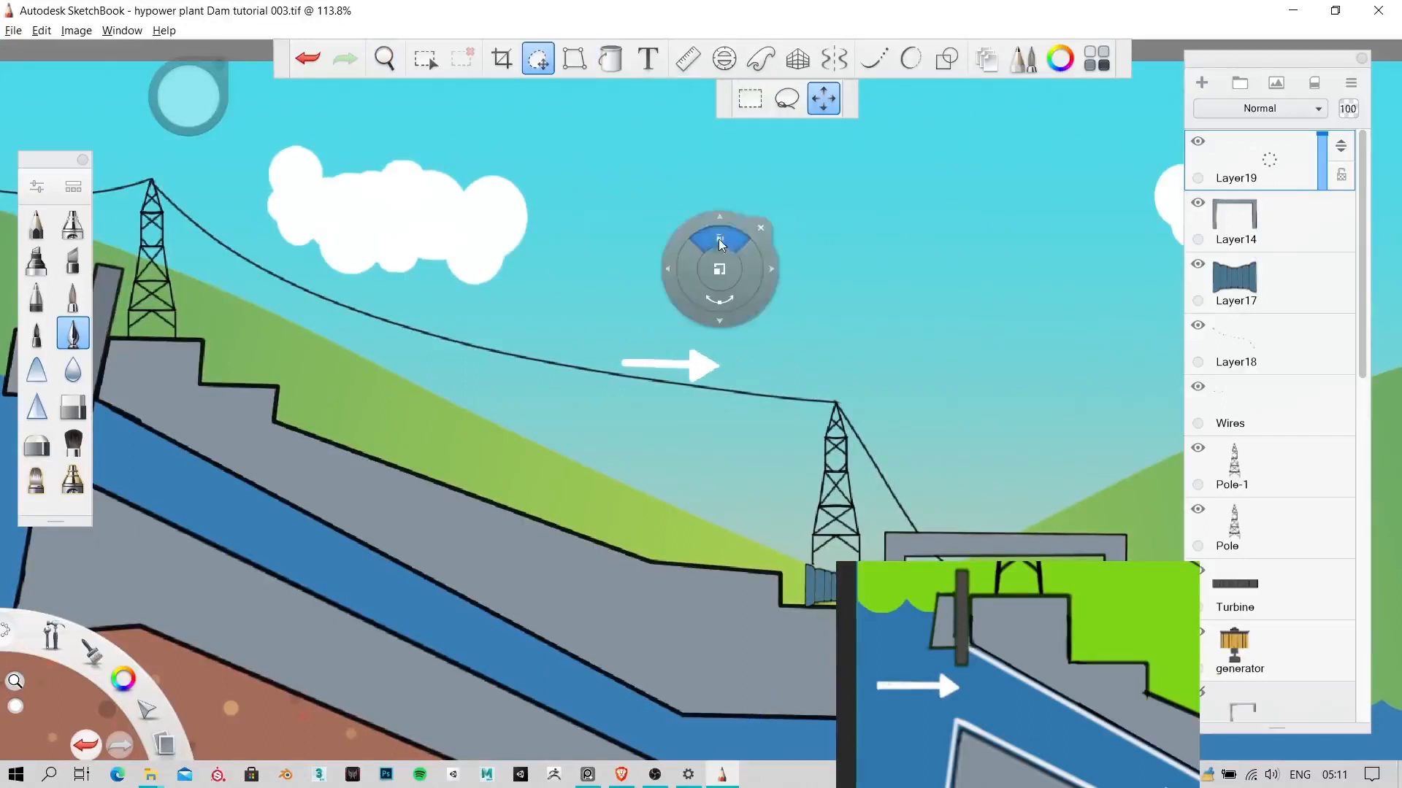
left_click(760, 228)
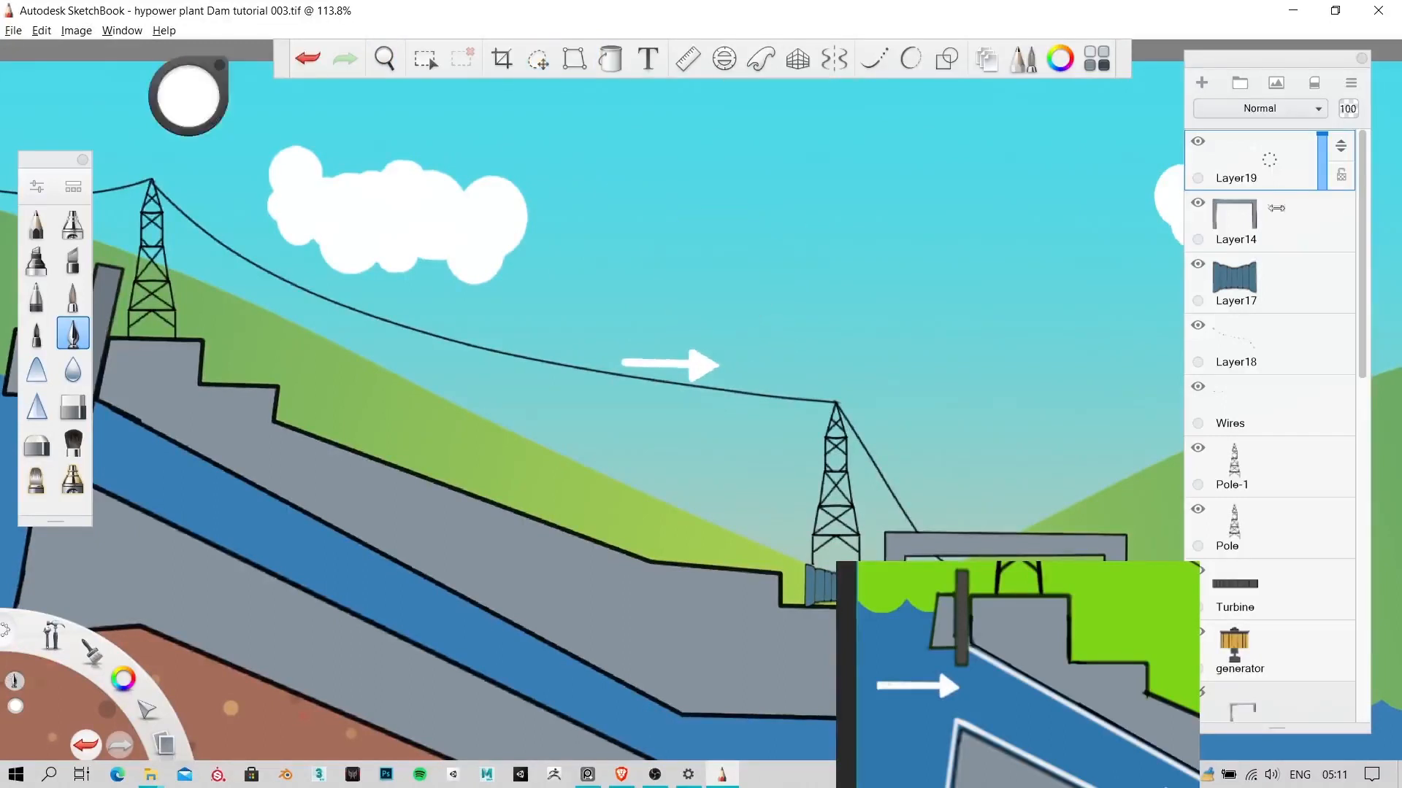
Step: Rename the arrow's layer as Arrow
left_click(1350, 83)
left_click(1283, 231)
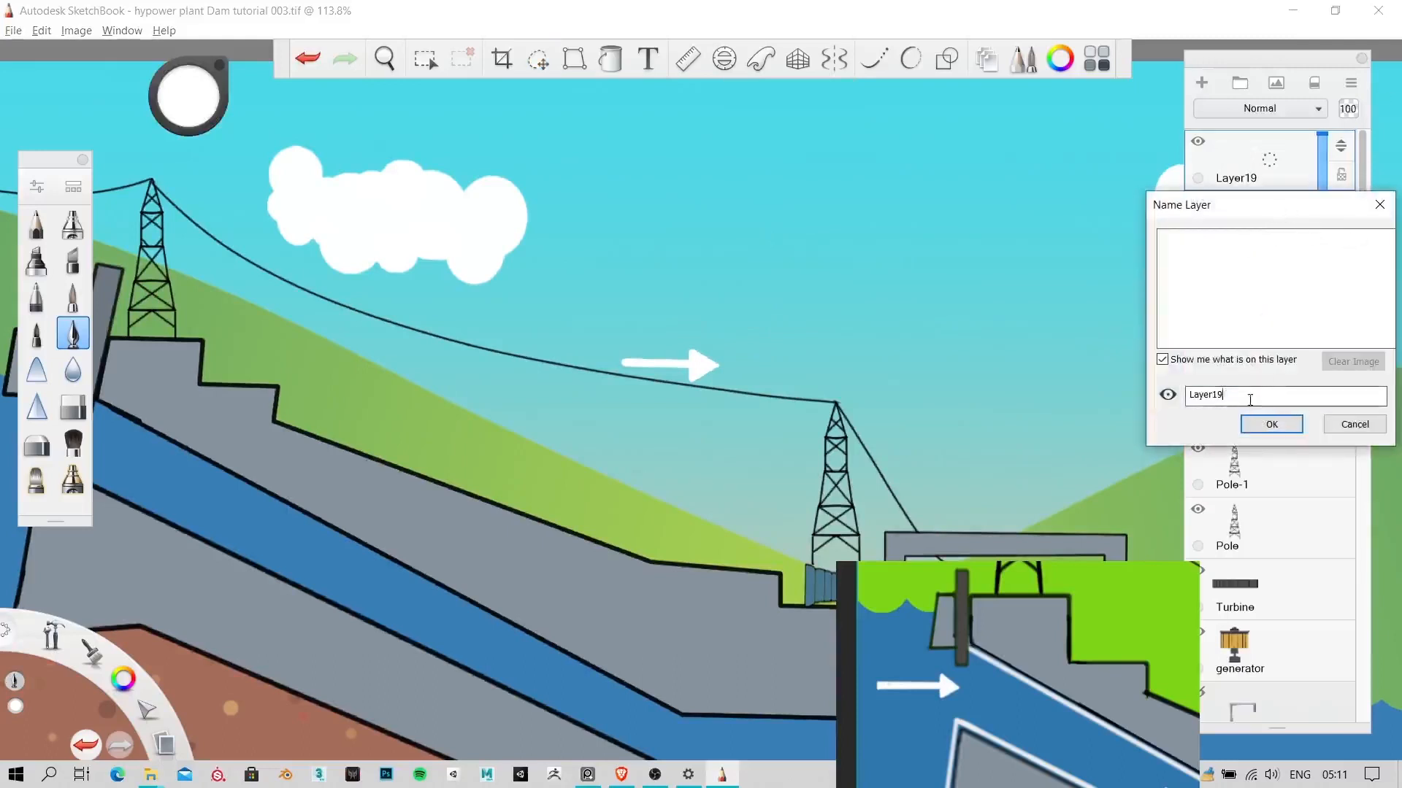
double_click(1250, 399)
type("Arrow")
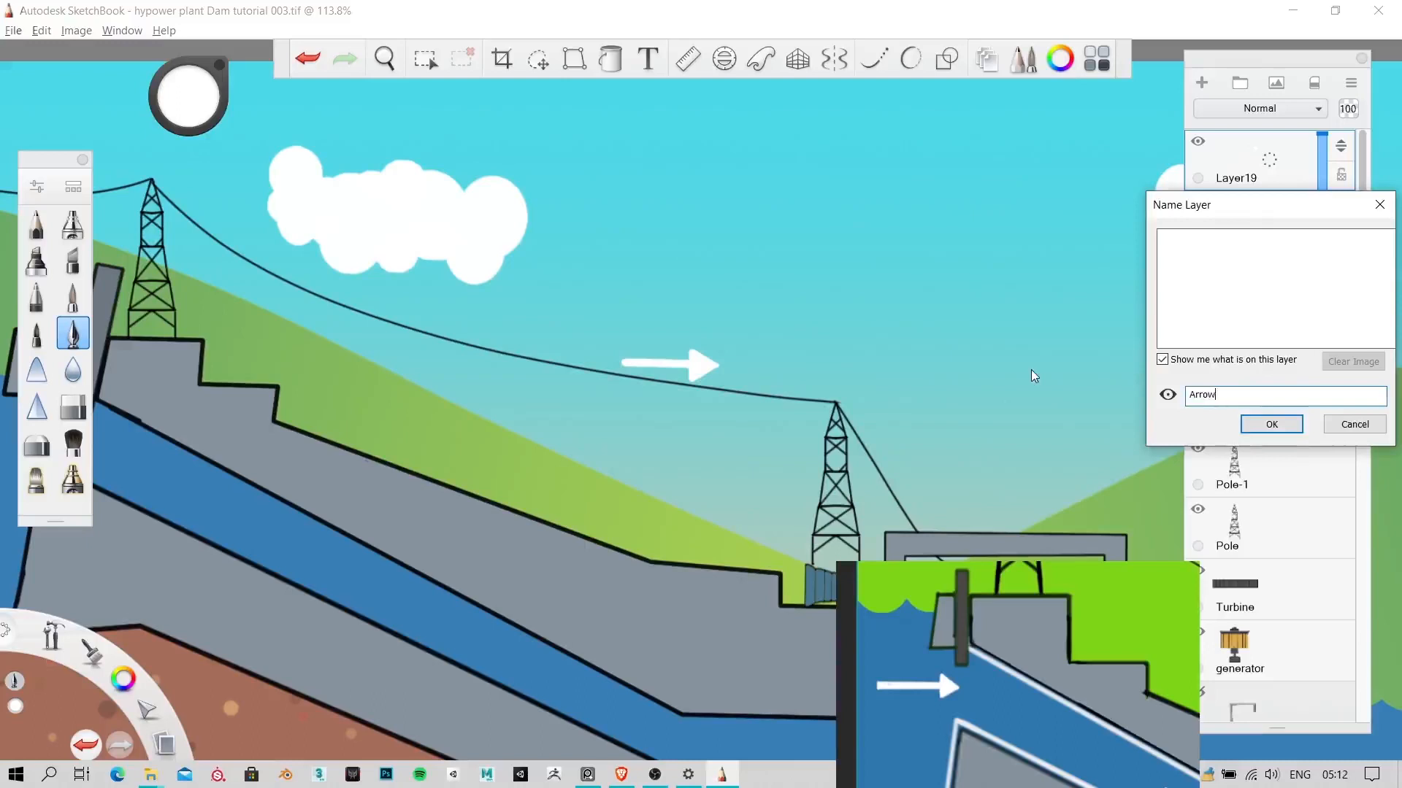
key("Return")
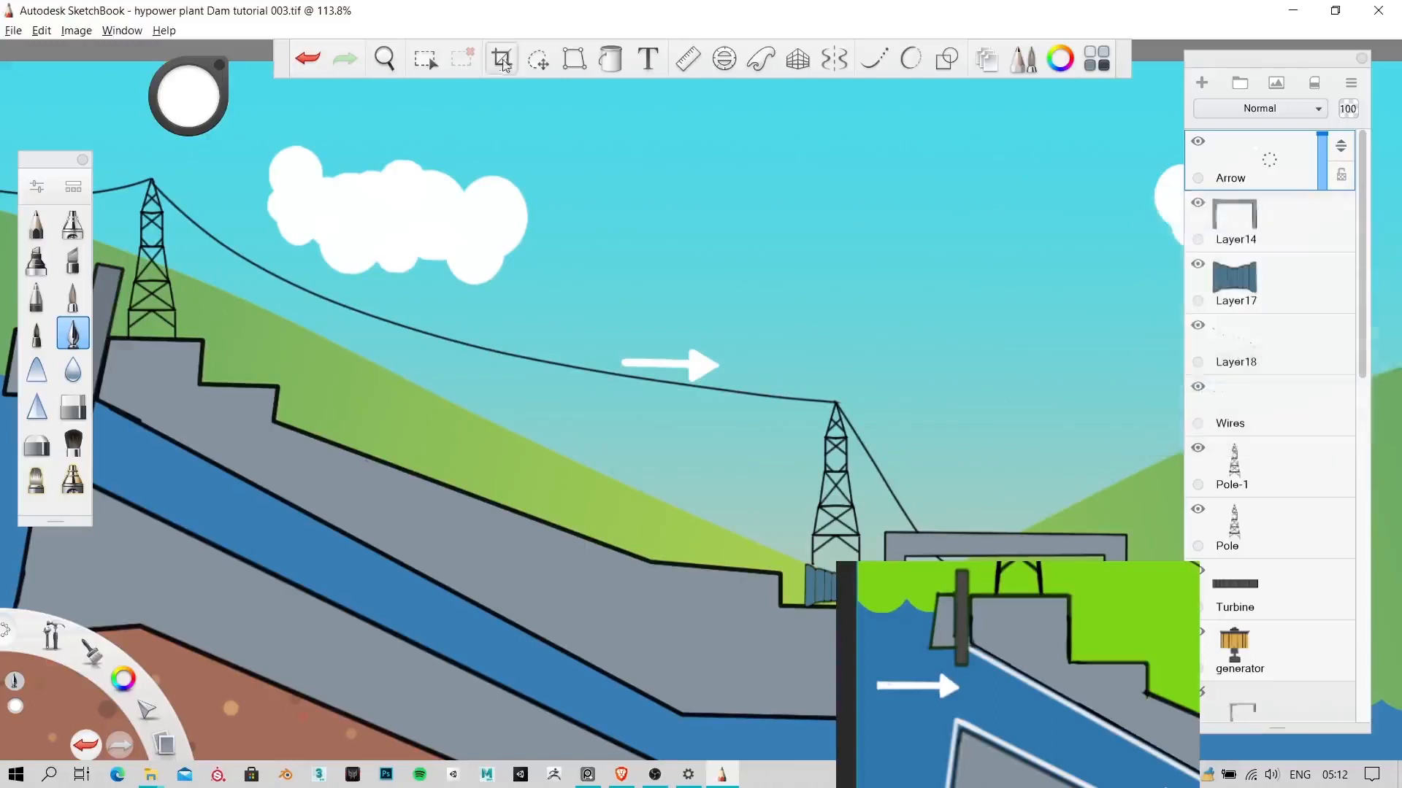
Step: Move the white arrow into the reservoir water at the dam's intake, just below the gate
left_click(538, 58)
left_click(385, 58)
left_click_drag(641, 293, 772, 394)
left_click_drag(842, 443, 519, 481)
key("space")
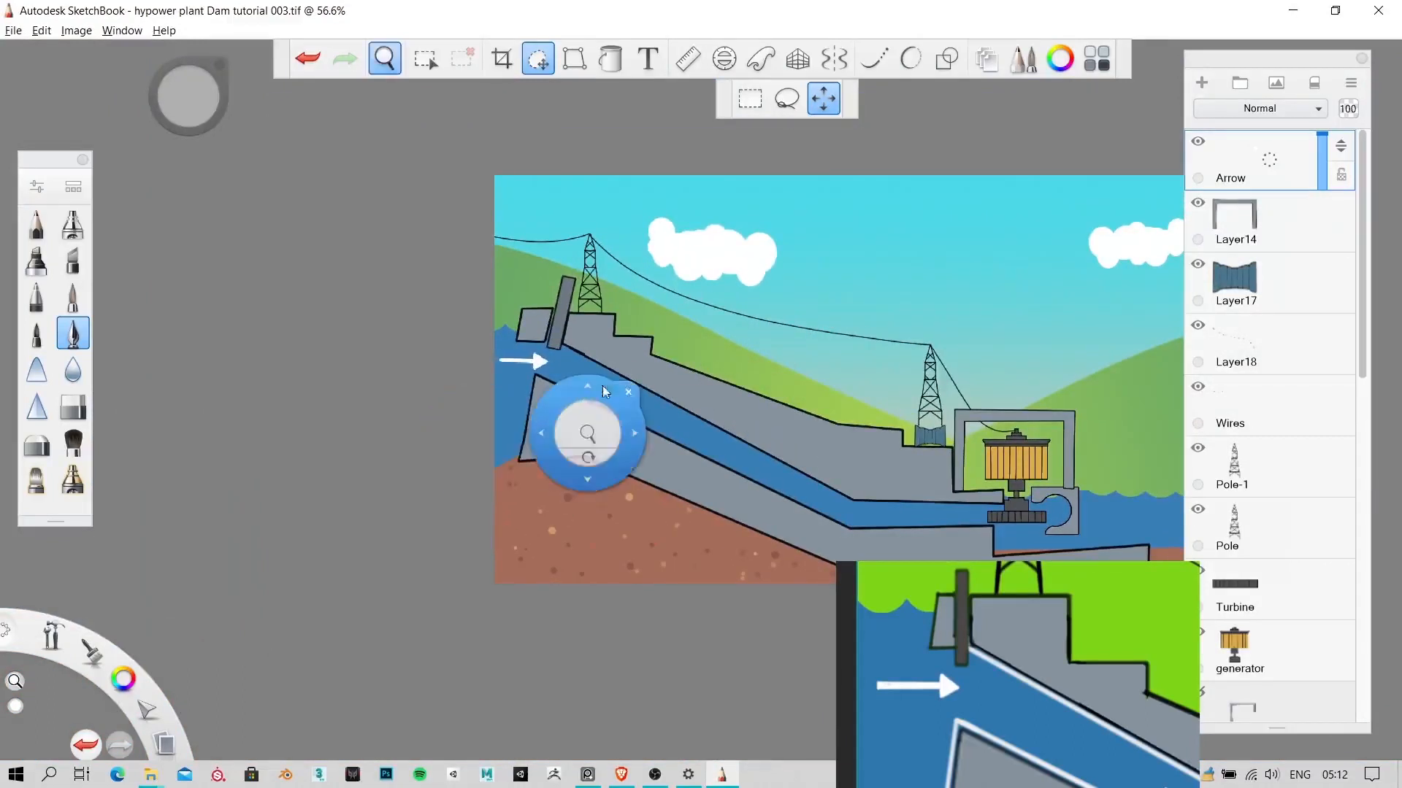
left_click(633, 395)
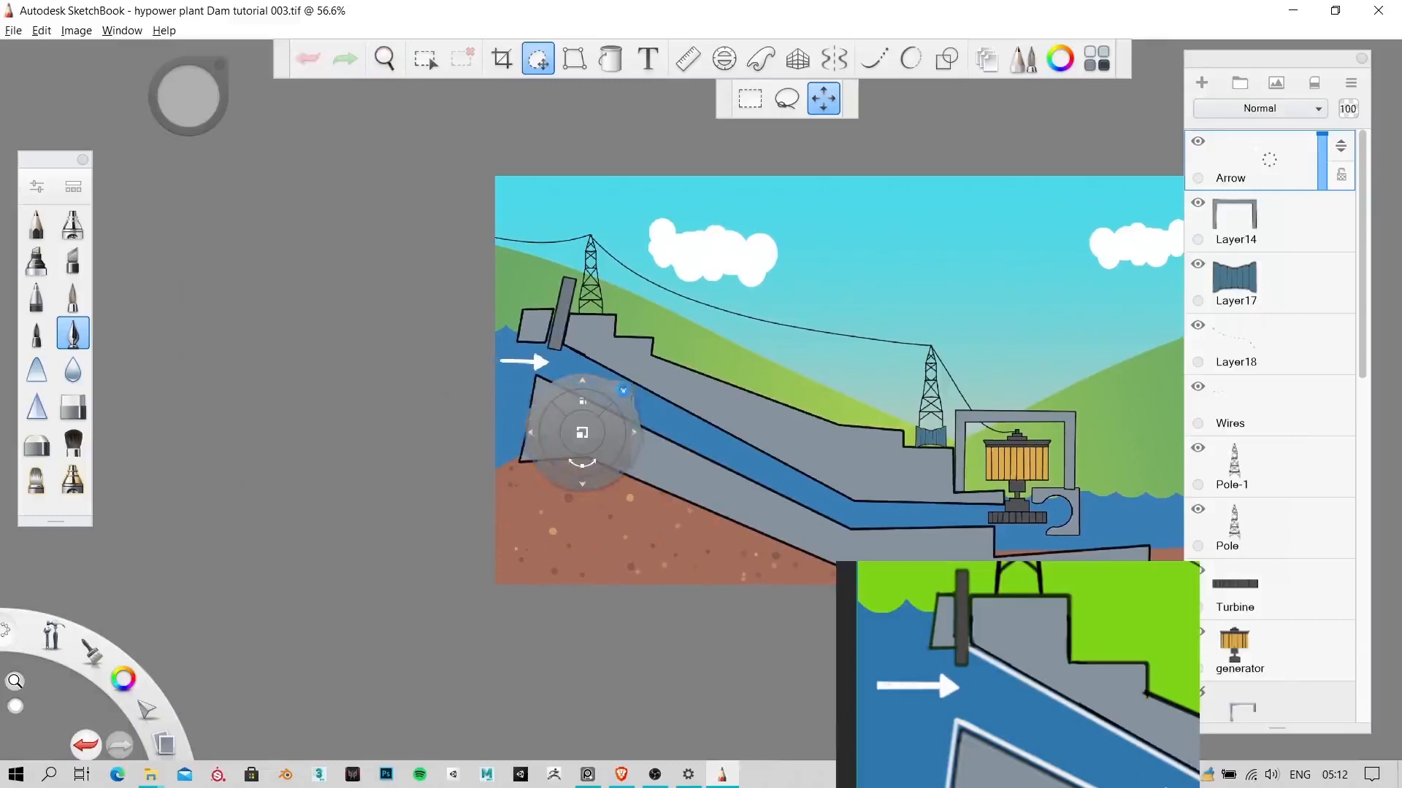
left_click(623, 390)
Step: Try duplicating the Arrow layer several times, and undo the copies
key("space")
left_click_drag(648, 460, 475, 479)
scroll(1331, 261, "down", 3)
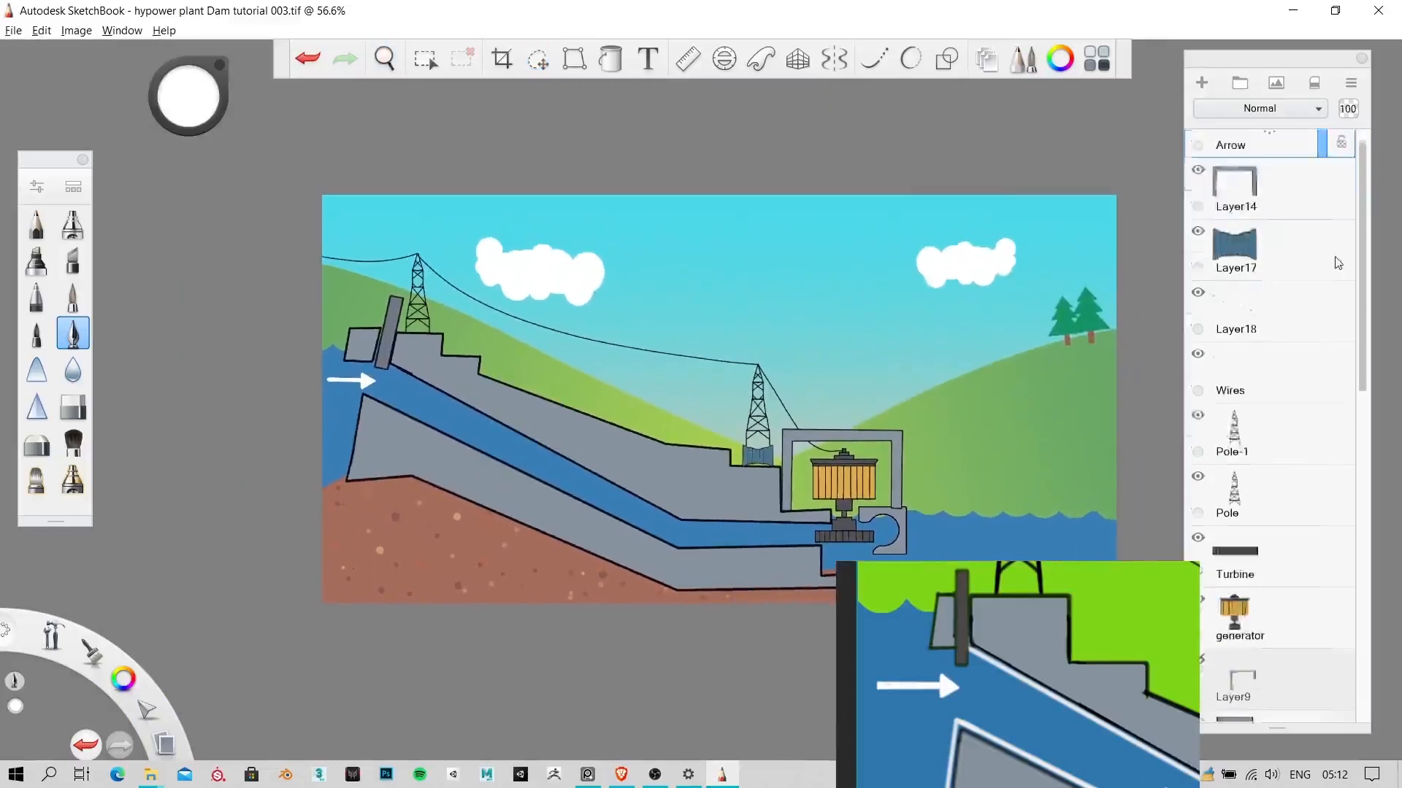
scroll(1333, 267, "up", 3)
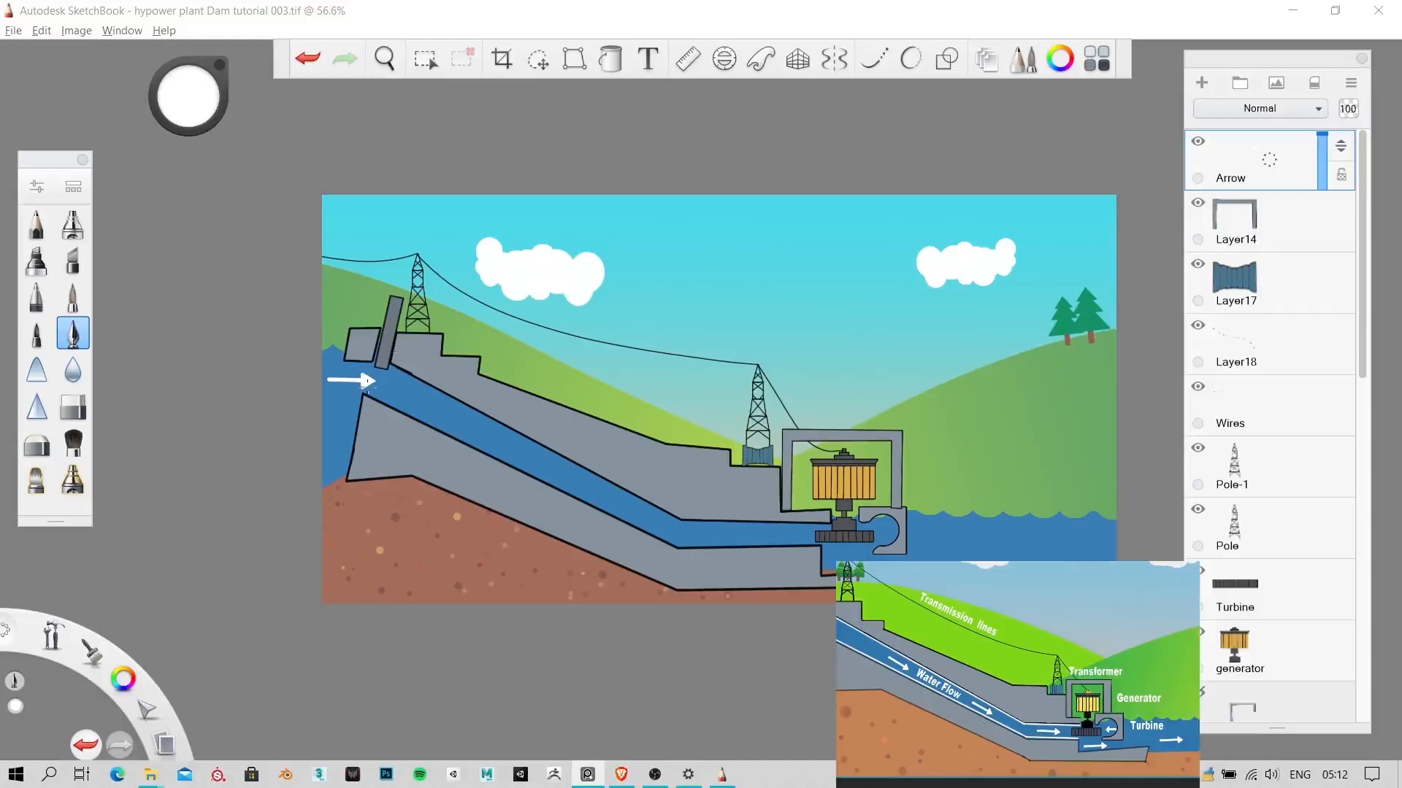
left_click(1356, 88)
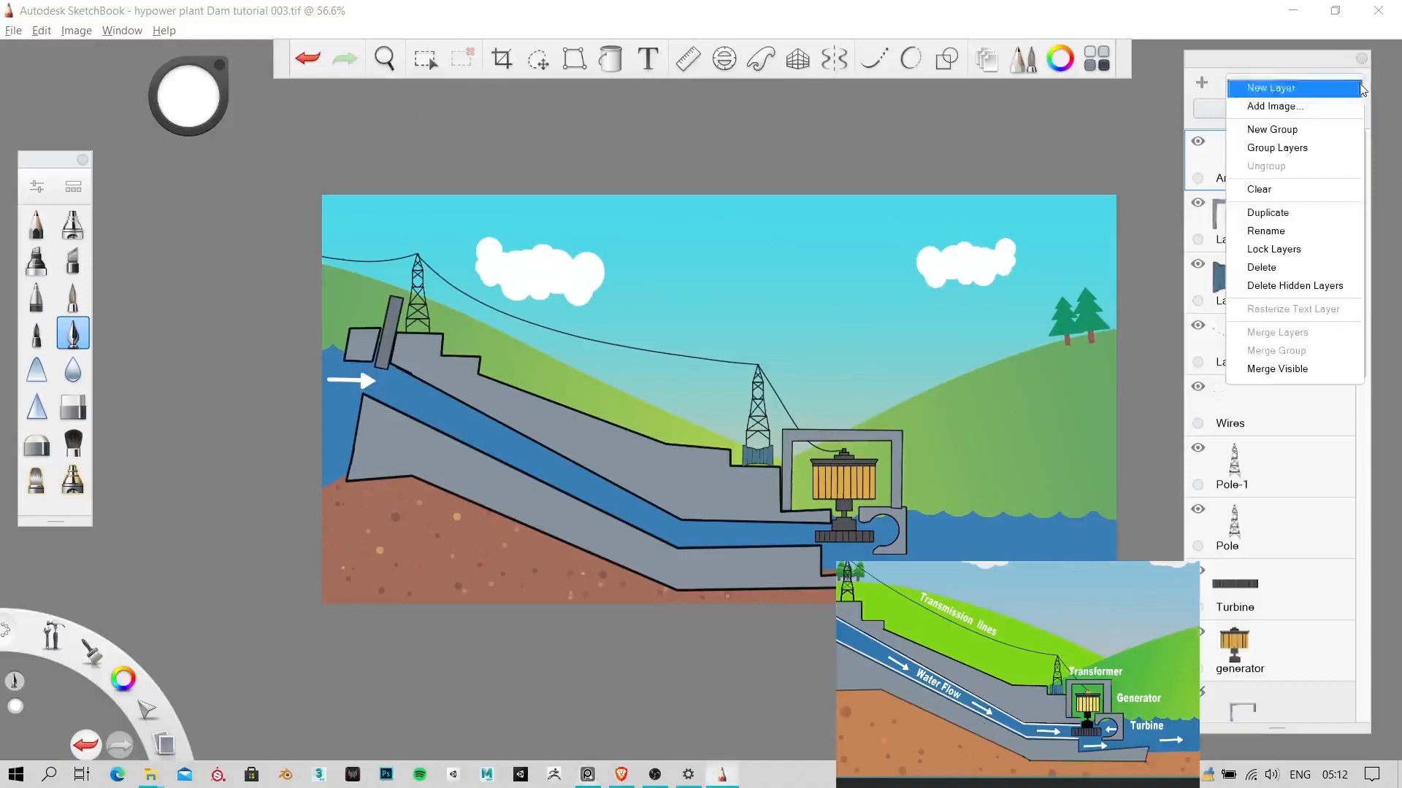
left_click(1268, 213)
left_click(1355, 90)
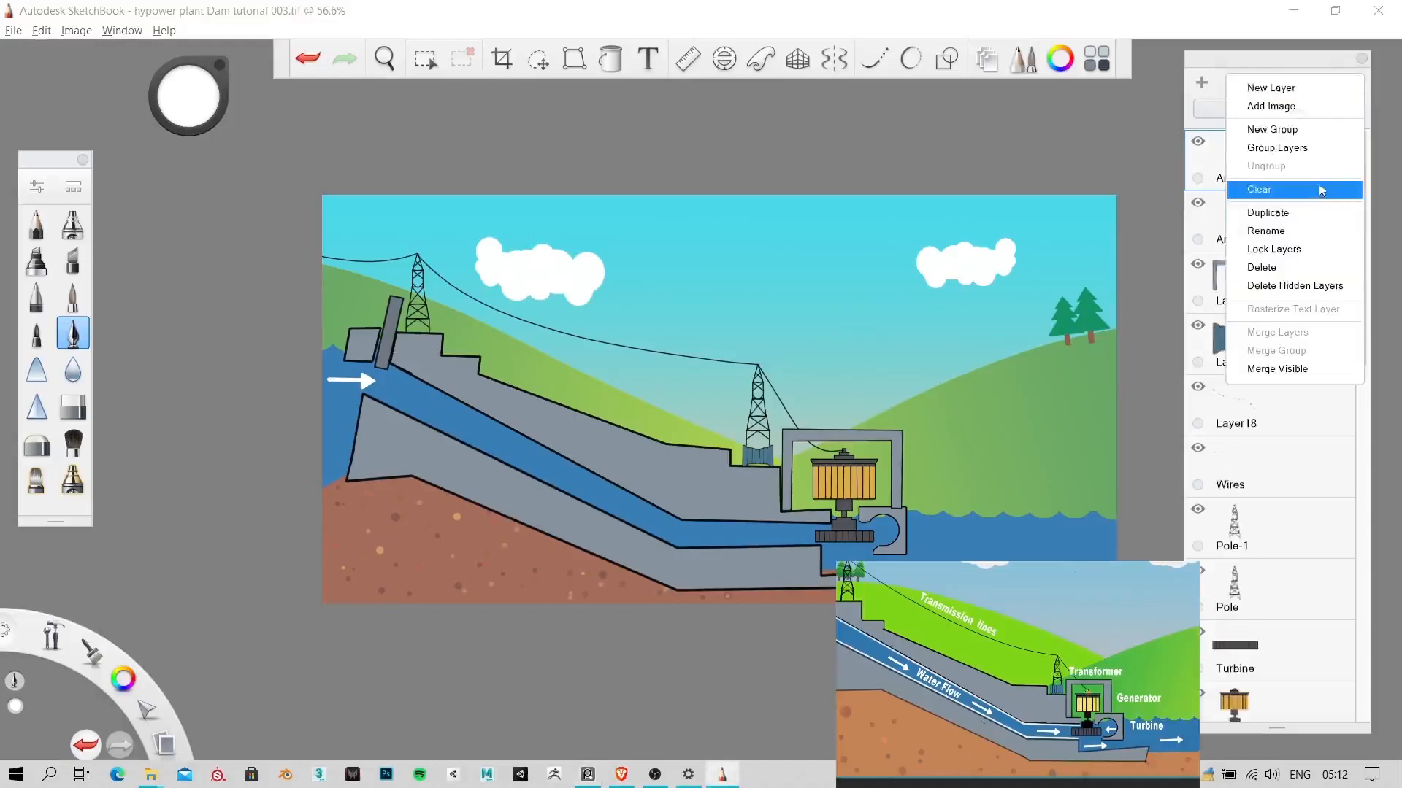
left_click(1269, 212)
left_click(1356, 88)
left_click(1314, 217)
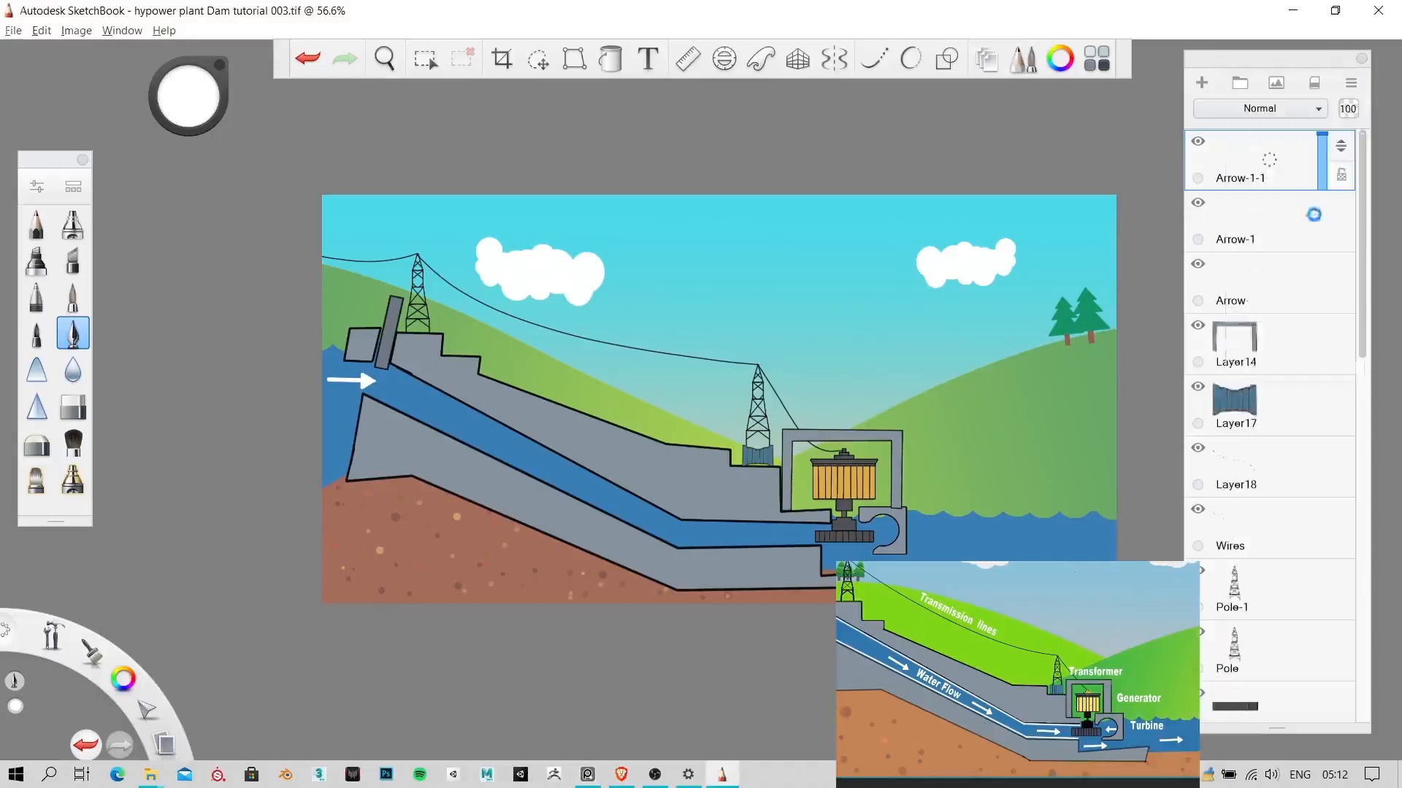
key("ctrl+z")
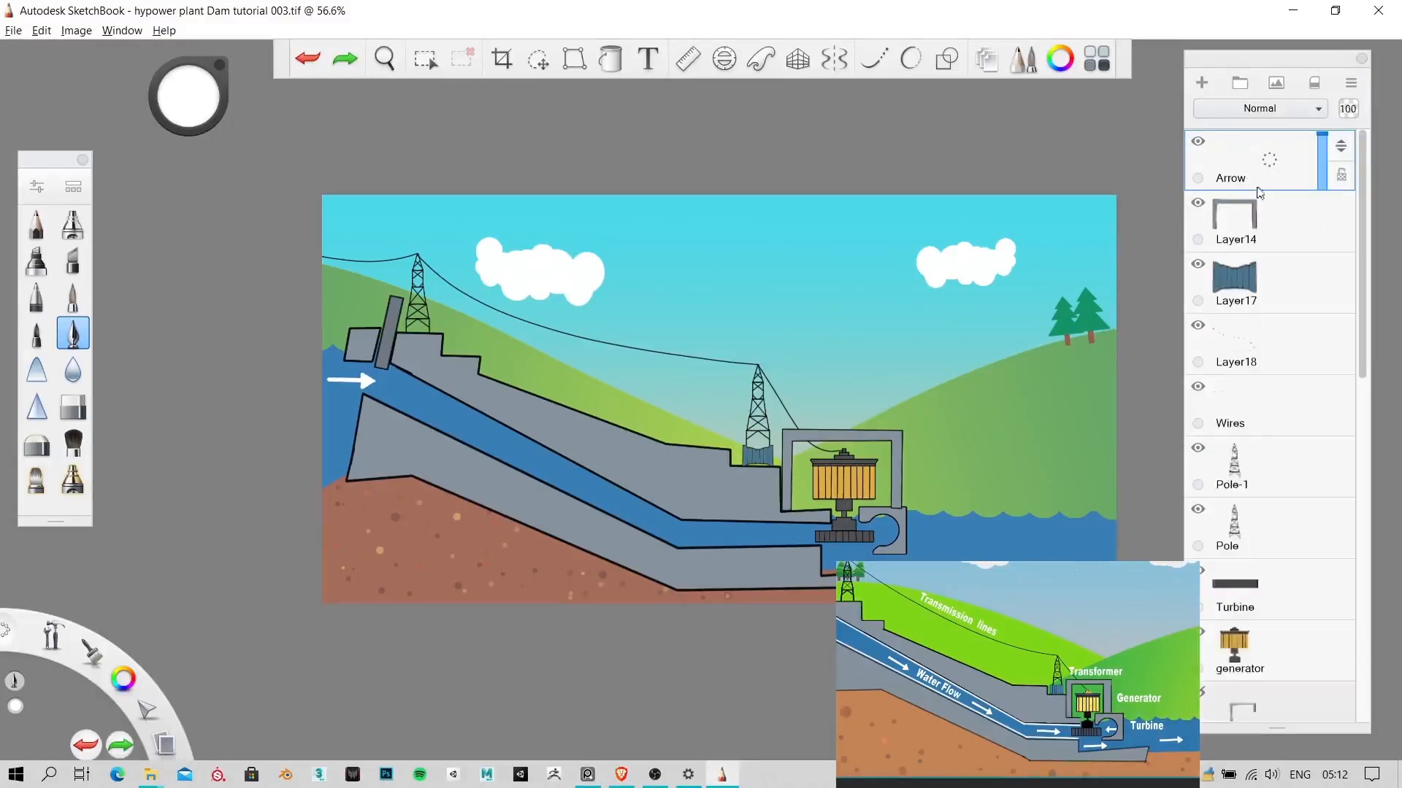
Step: Create a new layer group and place the Arrow layer inside it
left_click(1240, 84)
left_click(1259, 214)
left_click_drag(1340, 208, 1246, 153)
left_click(1246, 152)
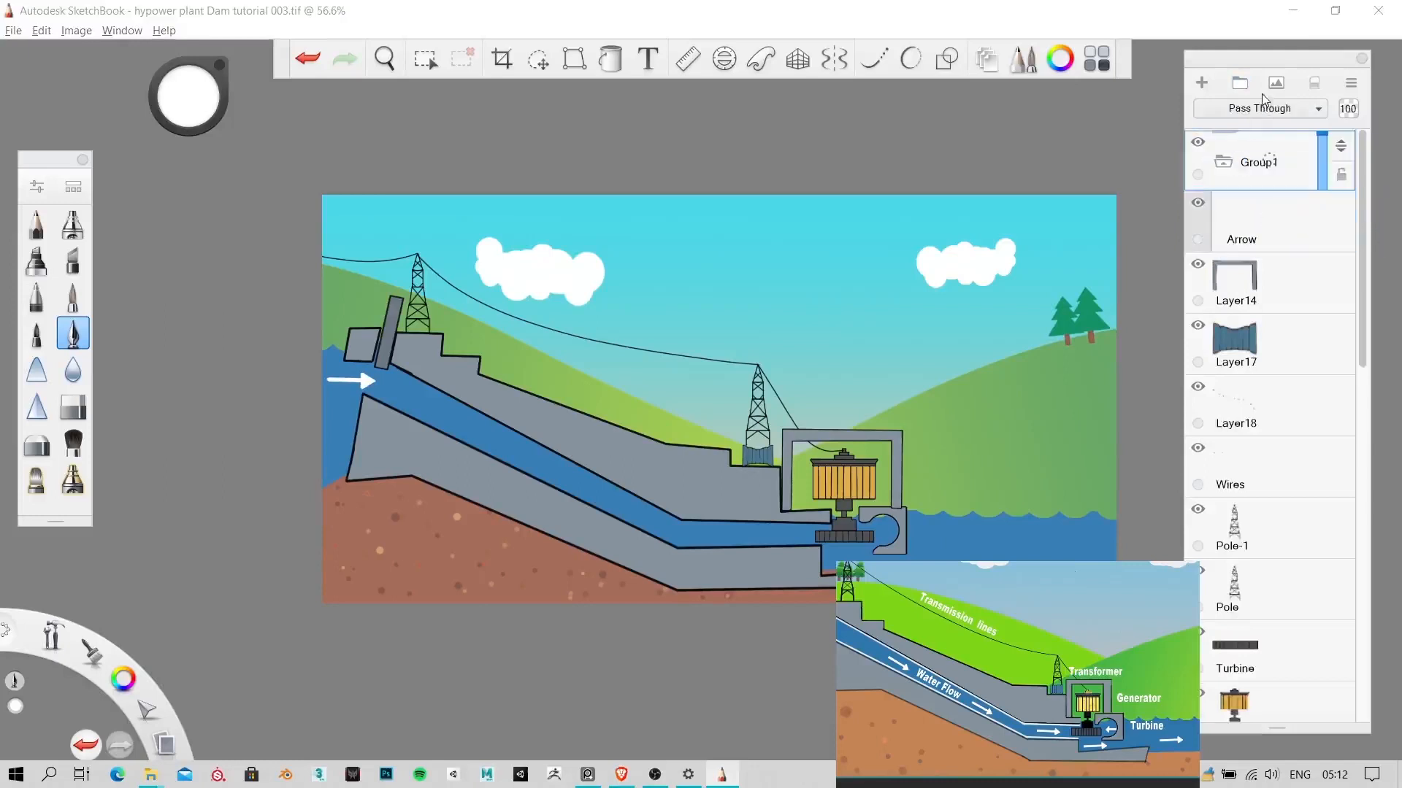
Step: Rename the new layer group as Arrow
left_click(1350, 84)
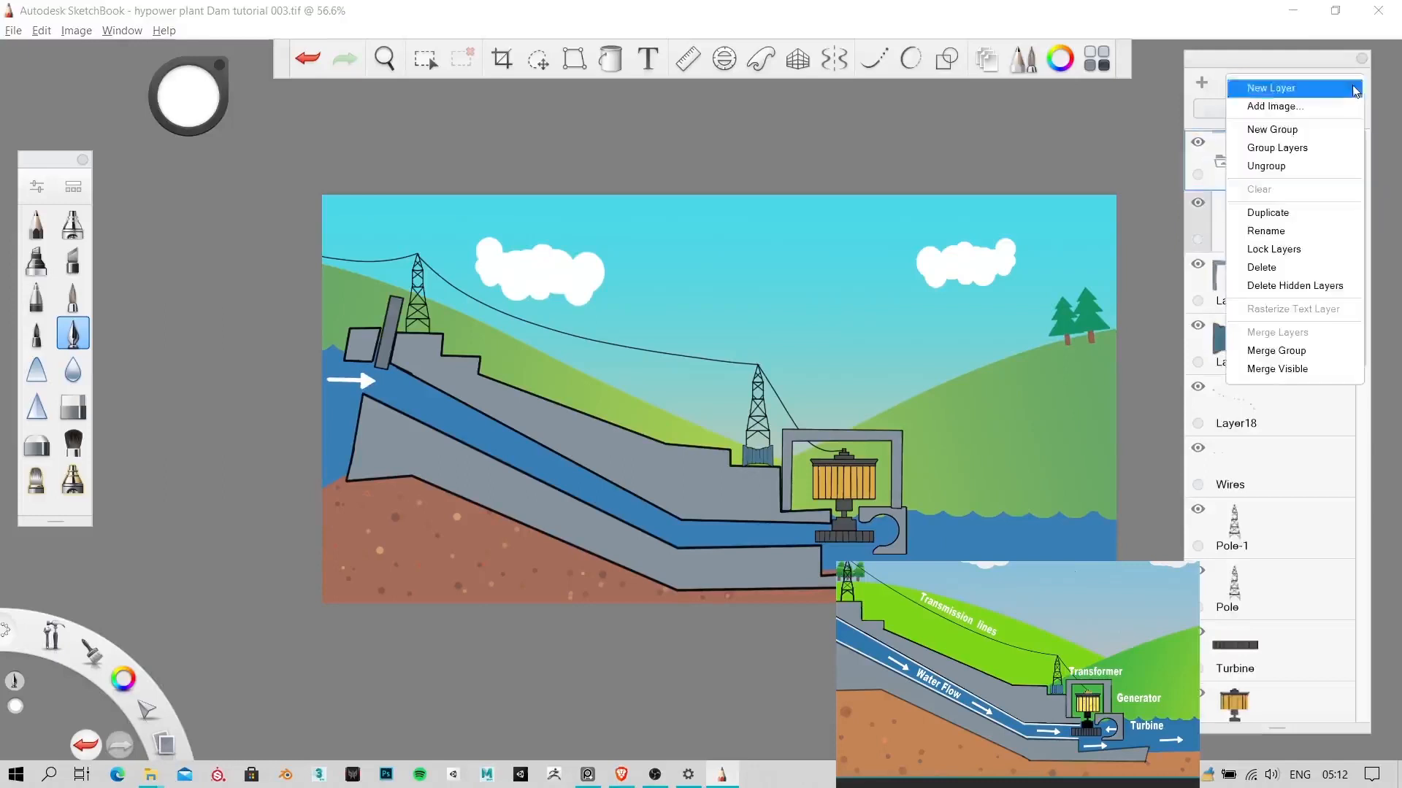
left_click(1295, 235)
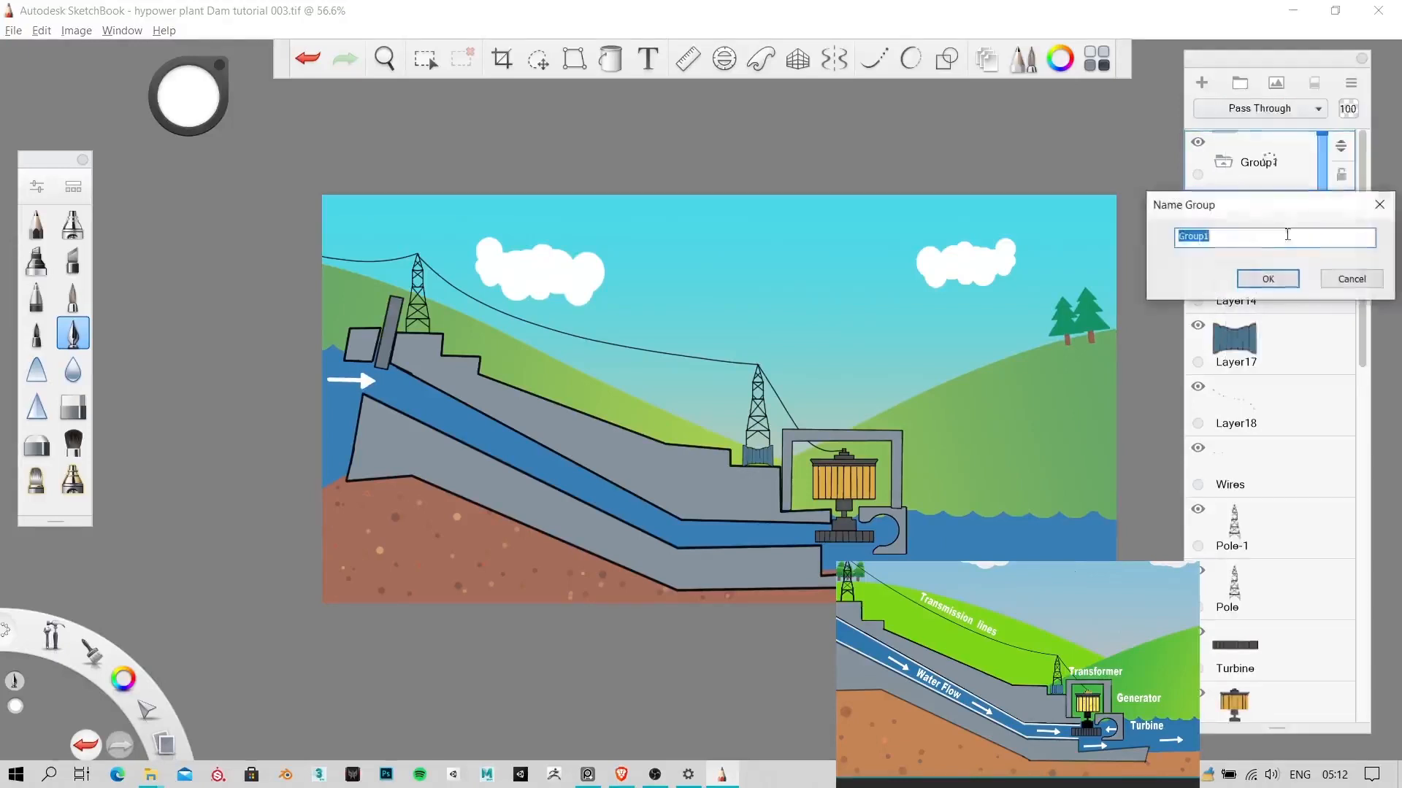
type("Arrow")
key("Return")
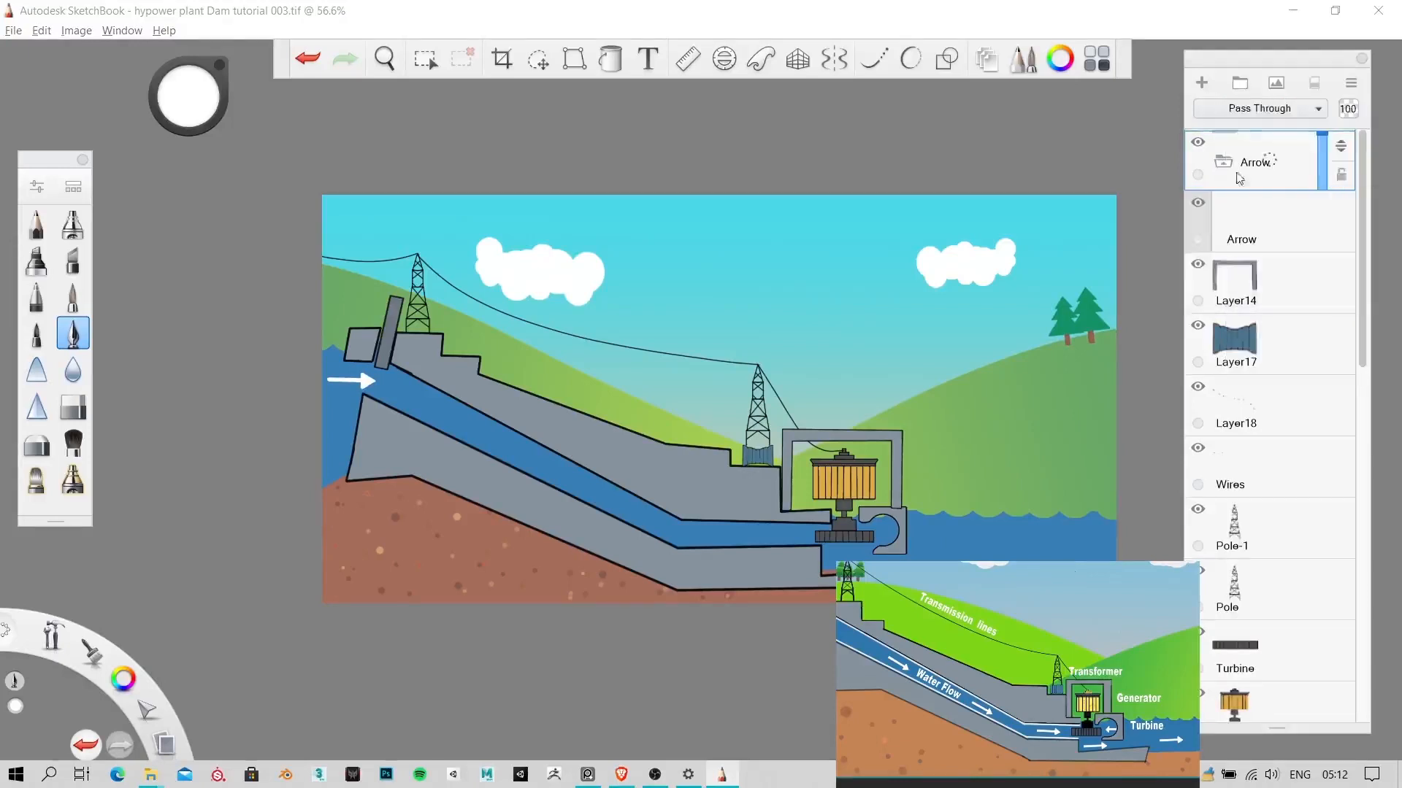
Step: Collapse the Arrow group and expand it again to check its contents
left_click(1270, 227)
left_click(1232, 179)
left_click(1222, 170)
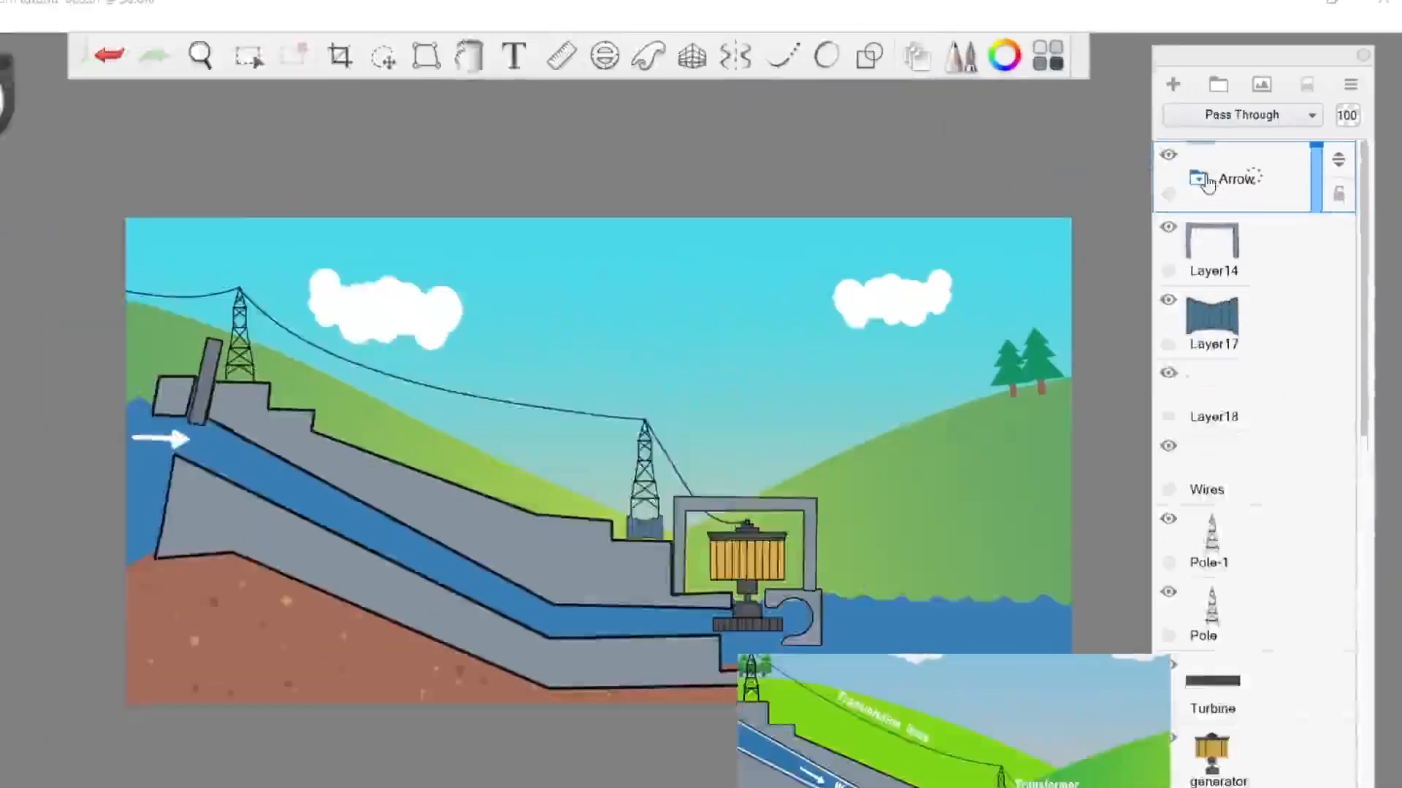
left_click(987, 321)
left_click(1290, 280)
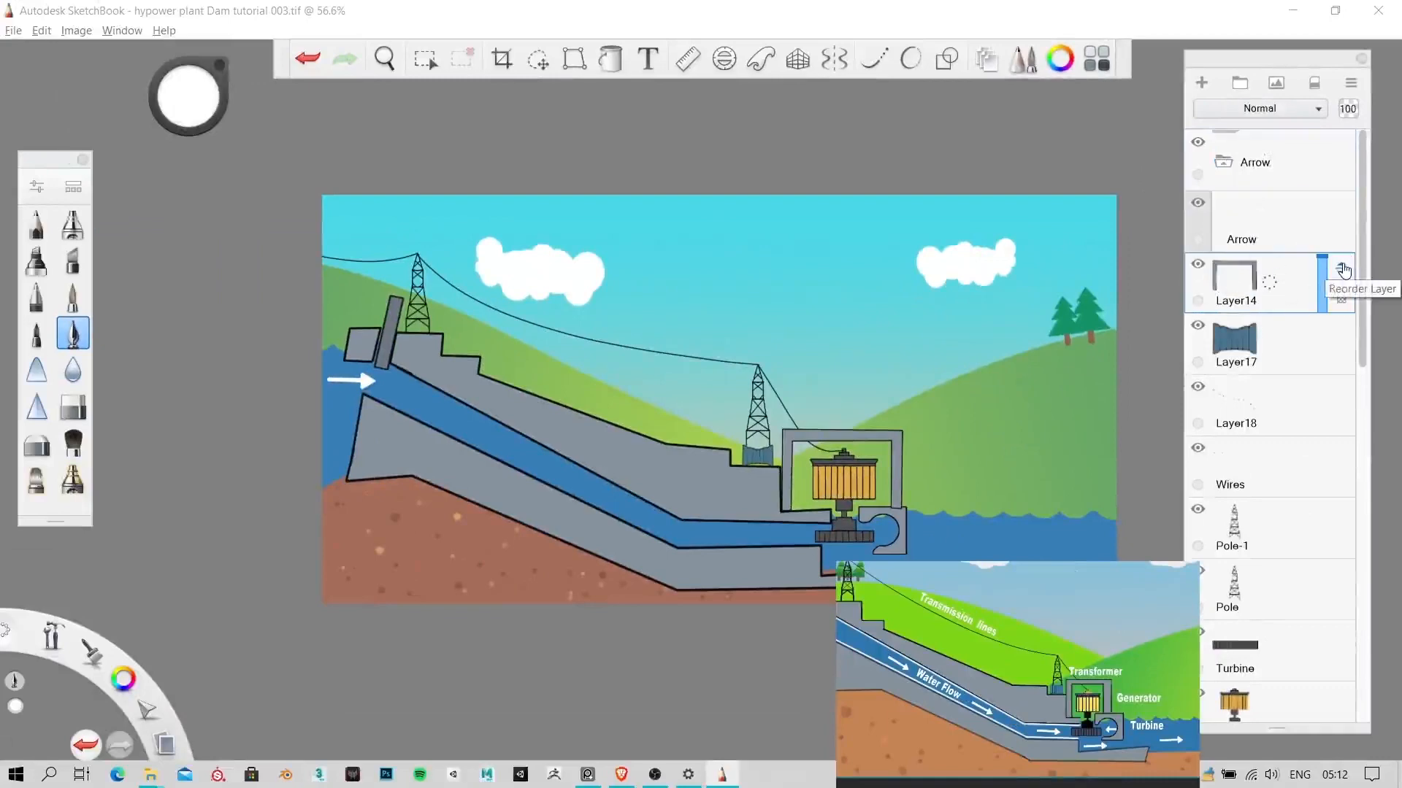
left_click(1287, 155)
Step: Duplicate the Arrow layer six times inside the Arrow group
left_click(1252, 202)
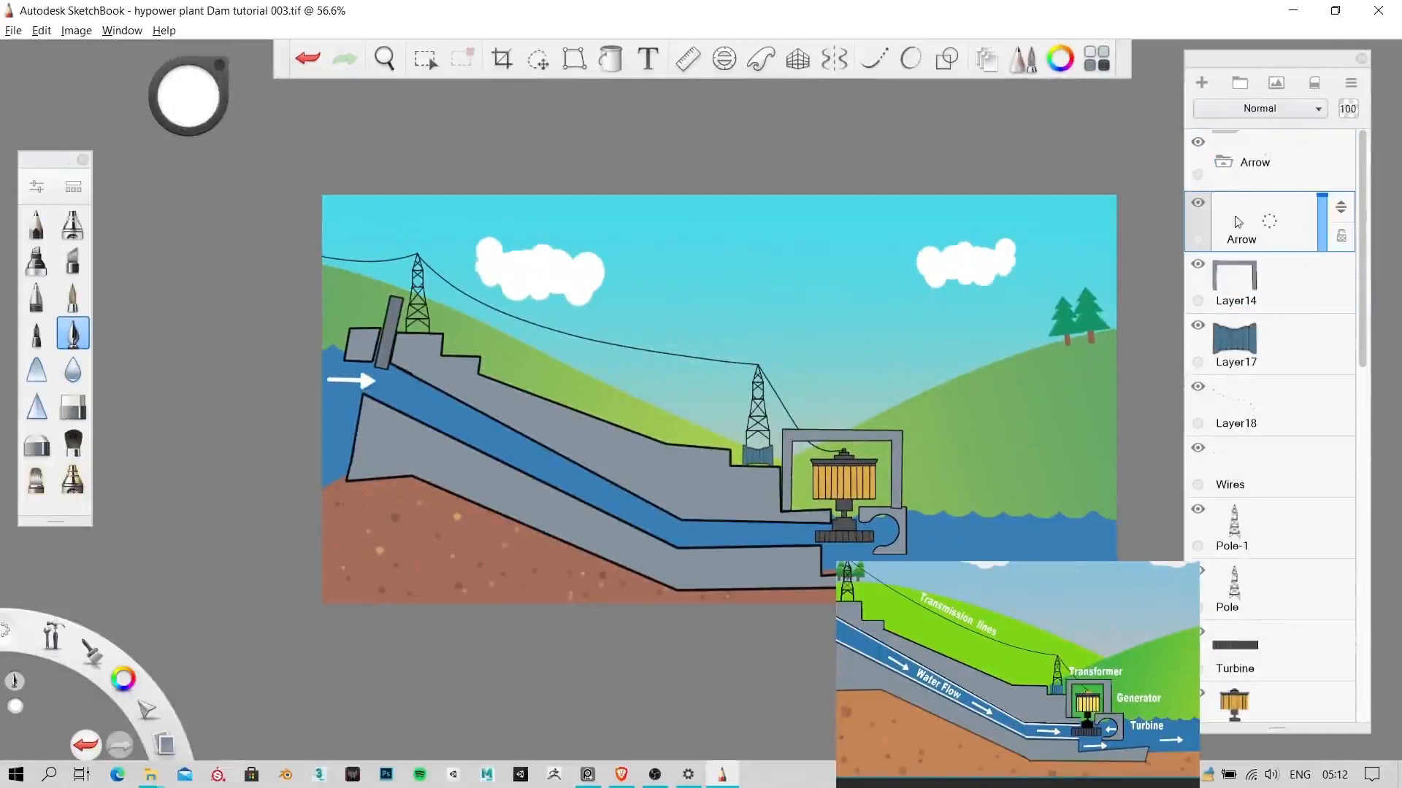
left_click(1351, 82)
left_click(1268, 212)
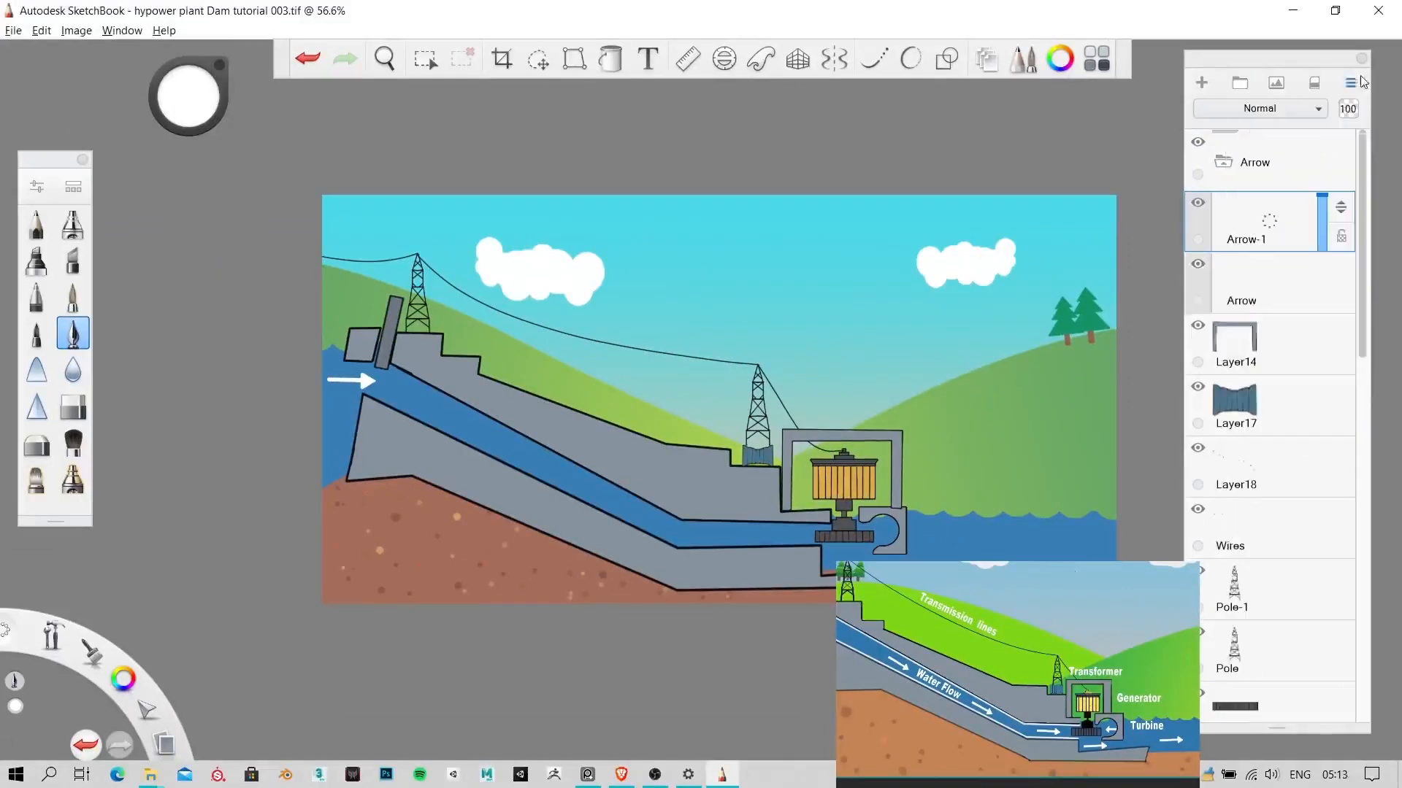
left_click(1351, 84)
left_click(1277, 212)
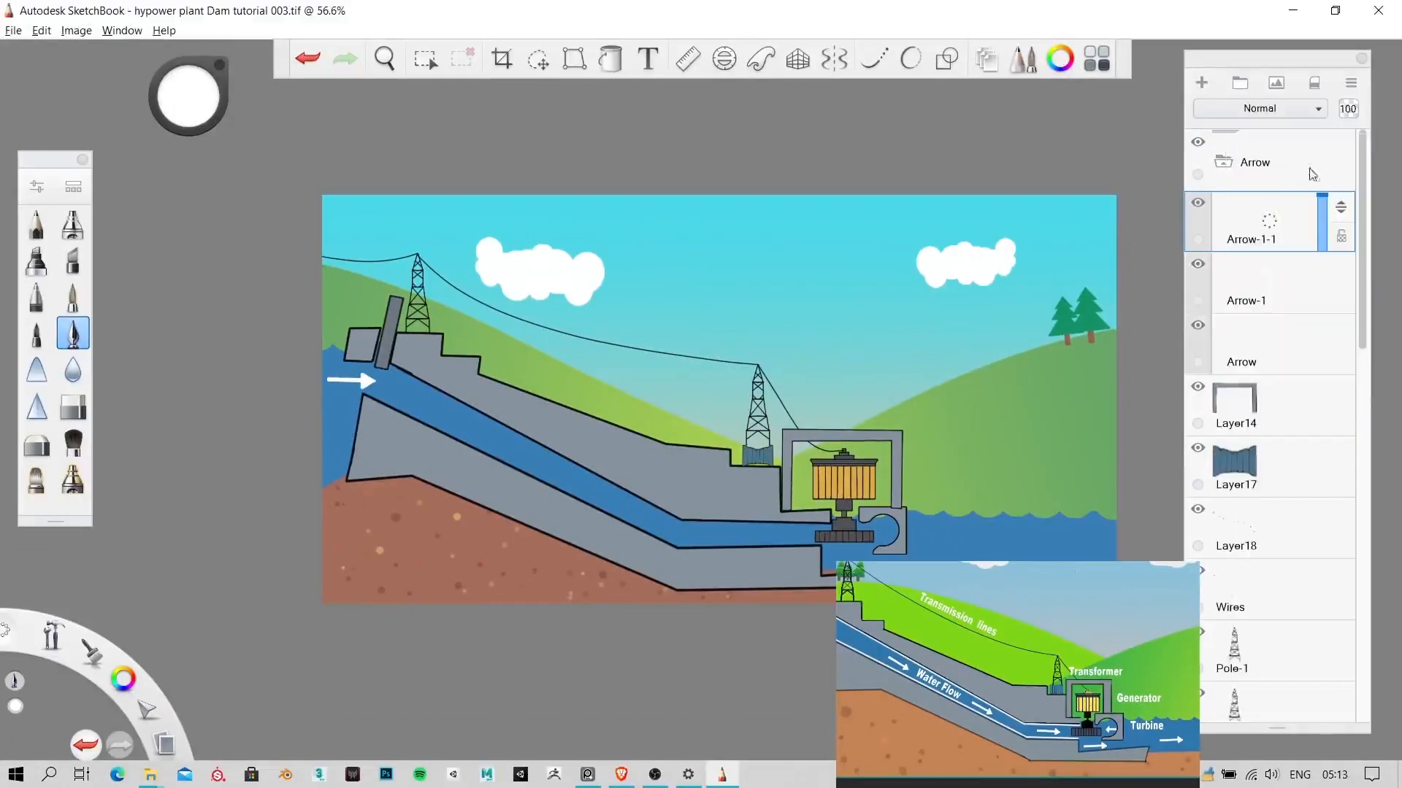
left_click(1350, 83)
left_click(1276, 214)
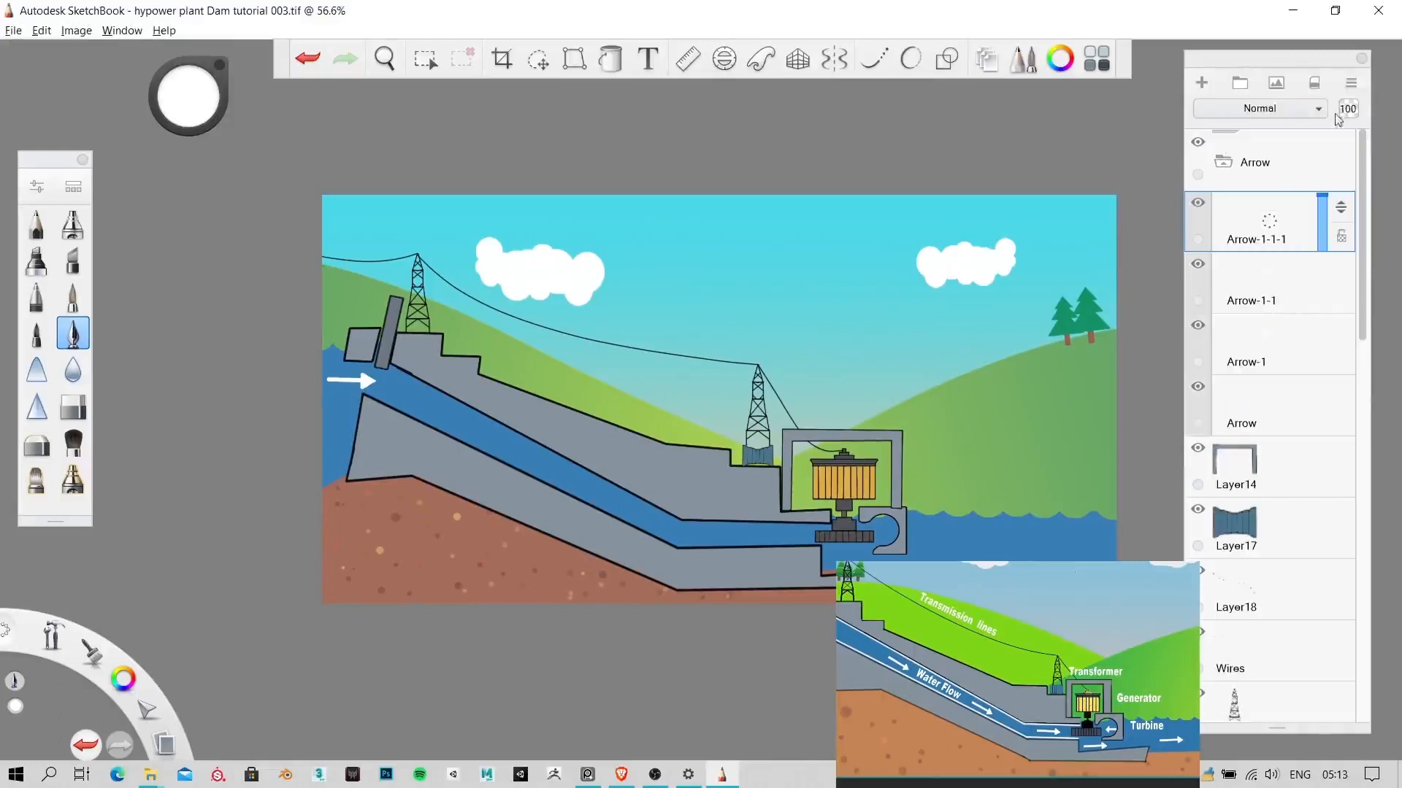
left_click(1350, 83)
left_click(1277, 212)
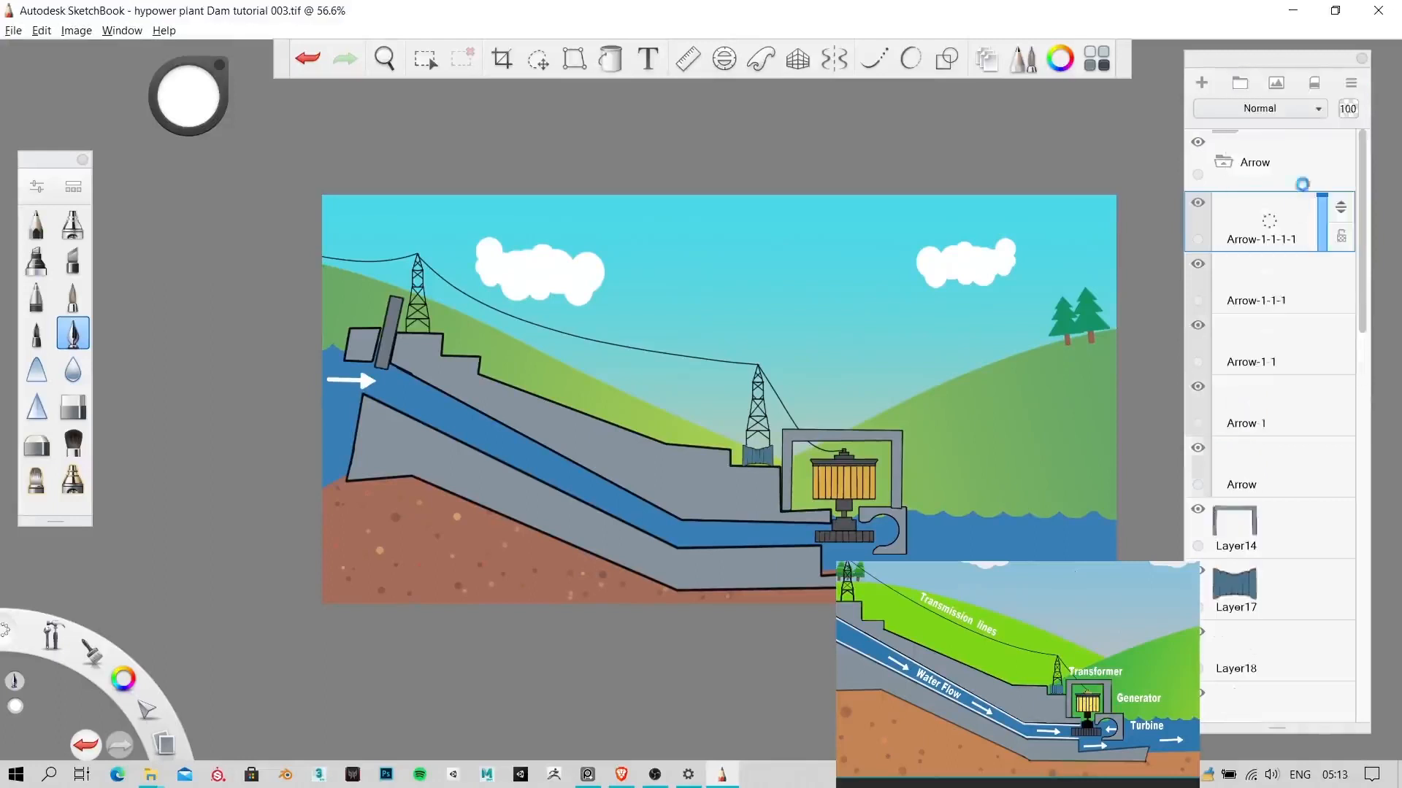
left_click(1351, 82)
left_click(1277, 212)
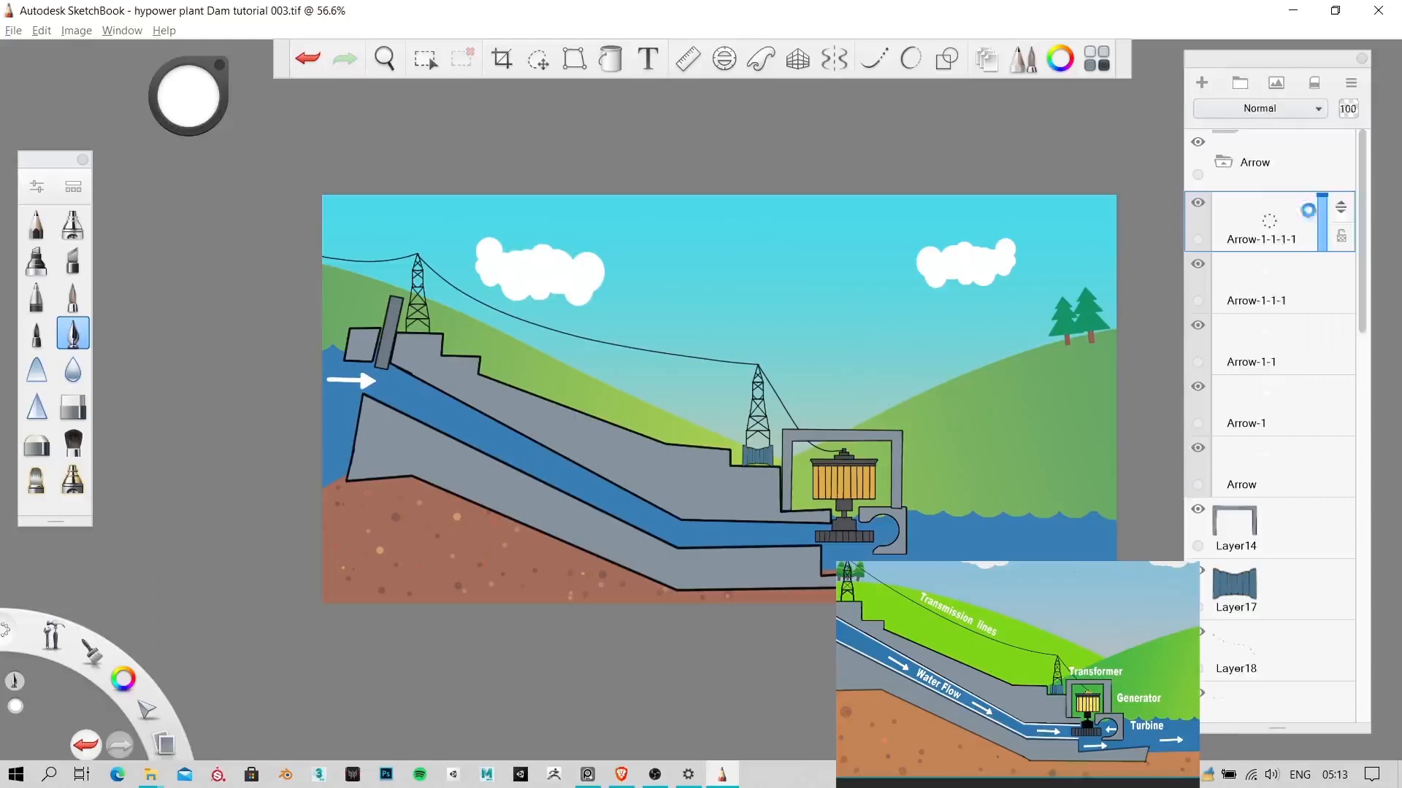
left_click(1351, 84)
left_click(1278, 212)
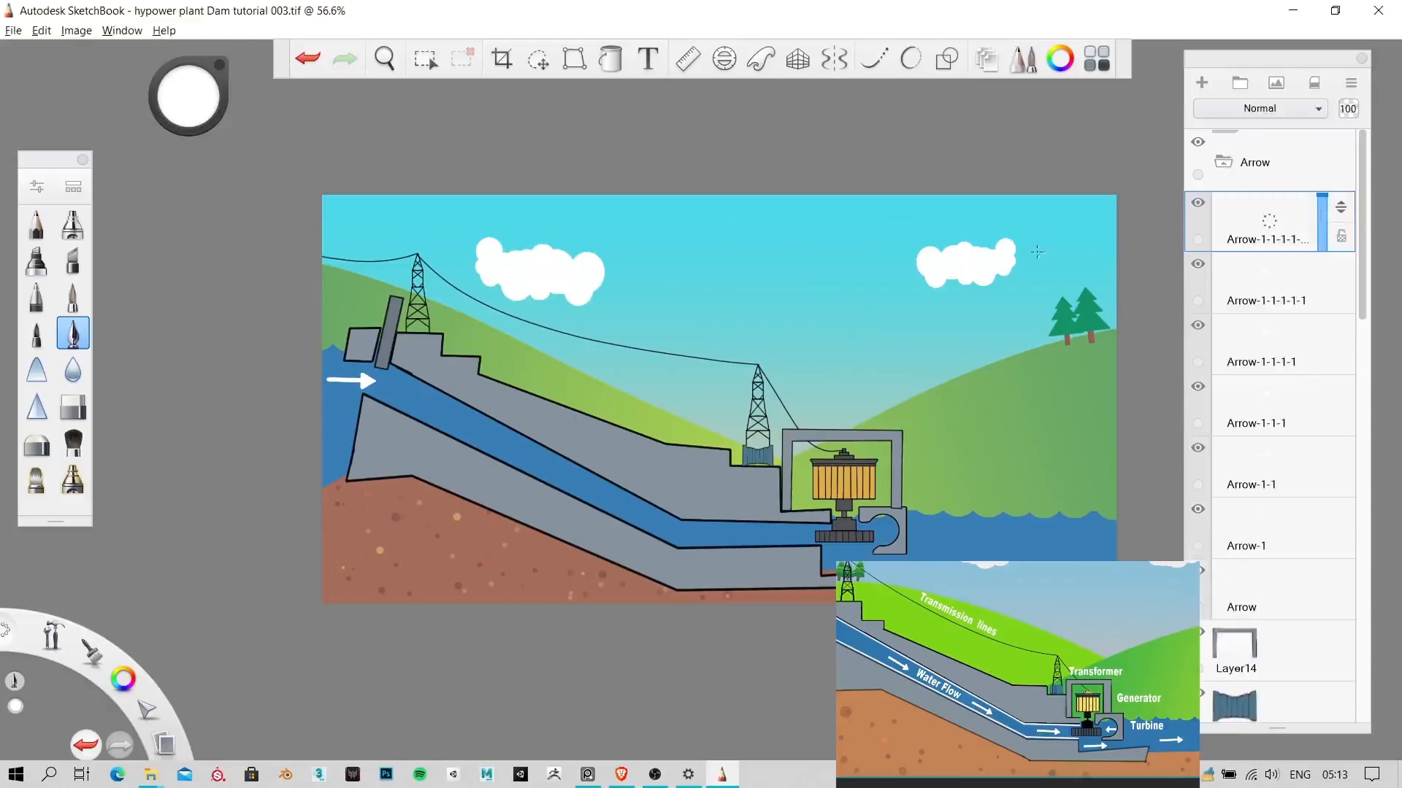
Step: Move and rotate the topmost arrow copy onto the upper part of the sloping water channel, pointing down the slope
left_click(537, 59)
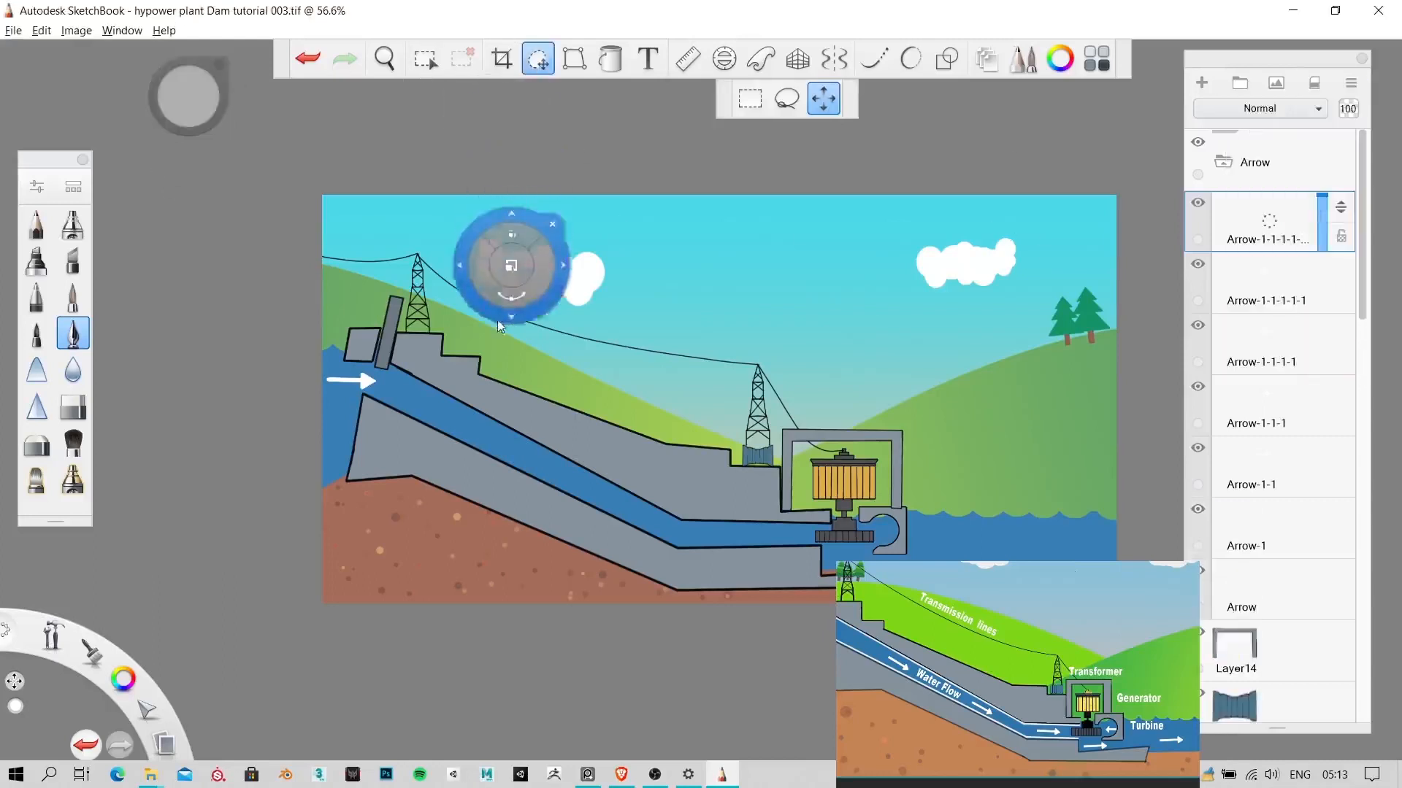
left_click_drag(504, 329, 563, 443)
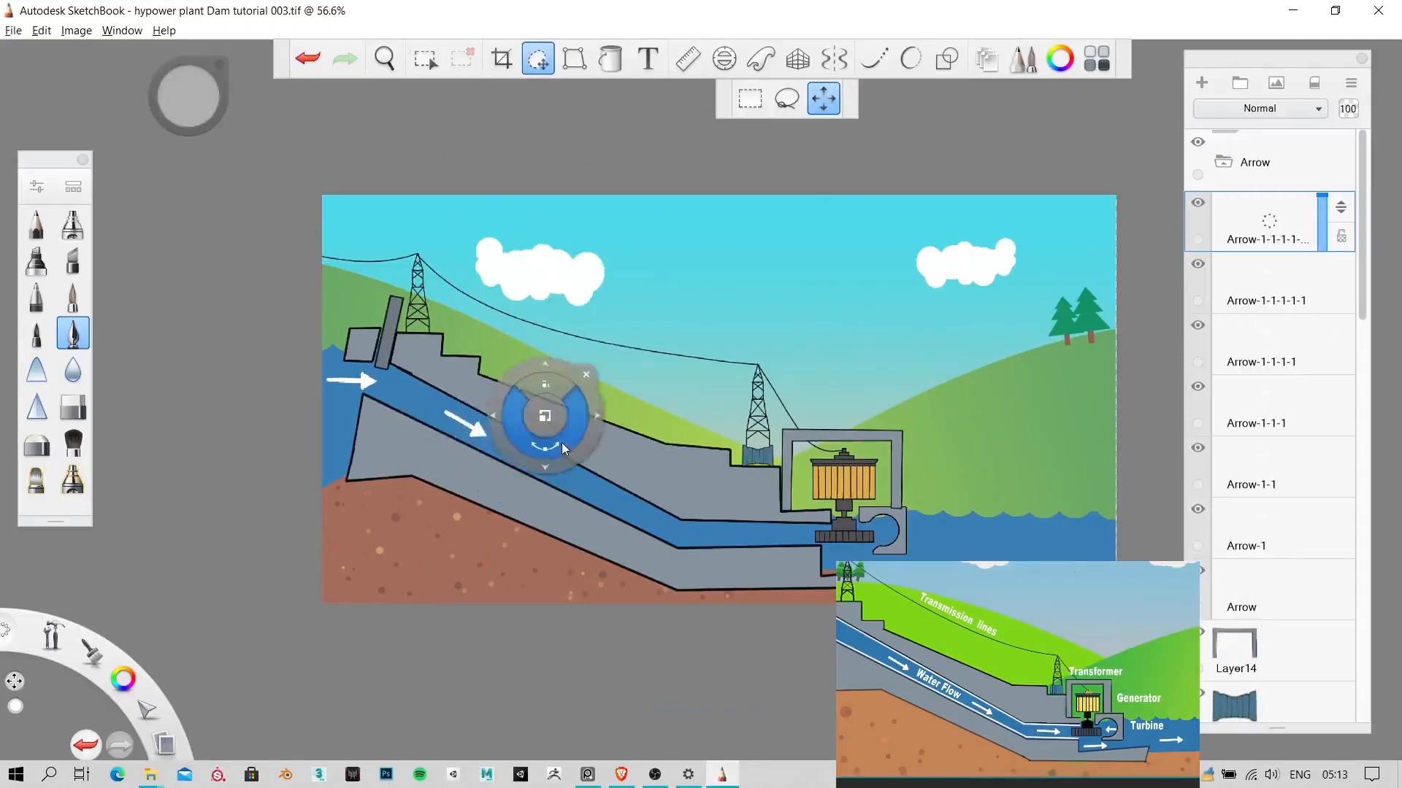
left_click(588, 375)
Step: Position the Arrow-1-1-1-1-1 copy near the lower end of the sloping channel, rotated to follow the slope
left_click(1284, 275)
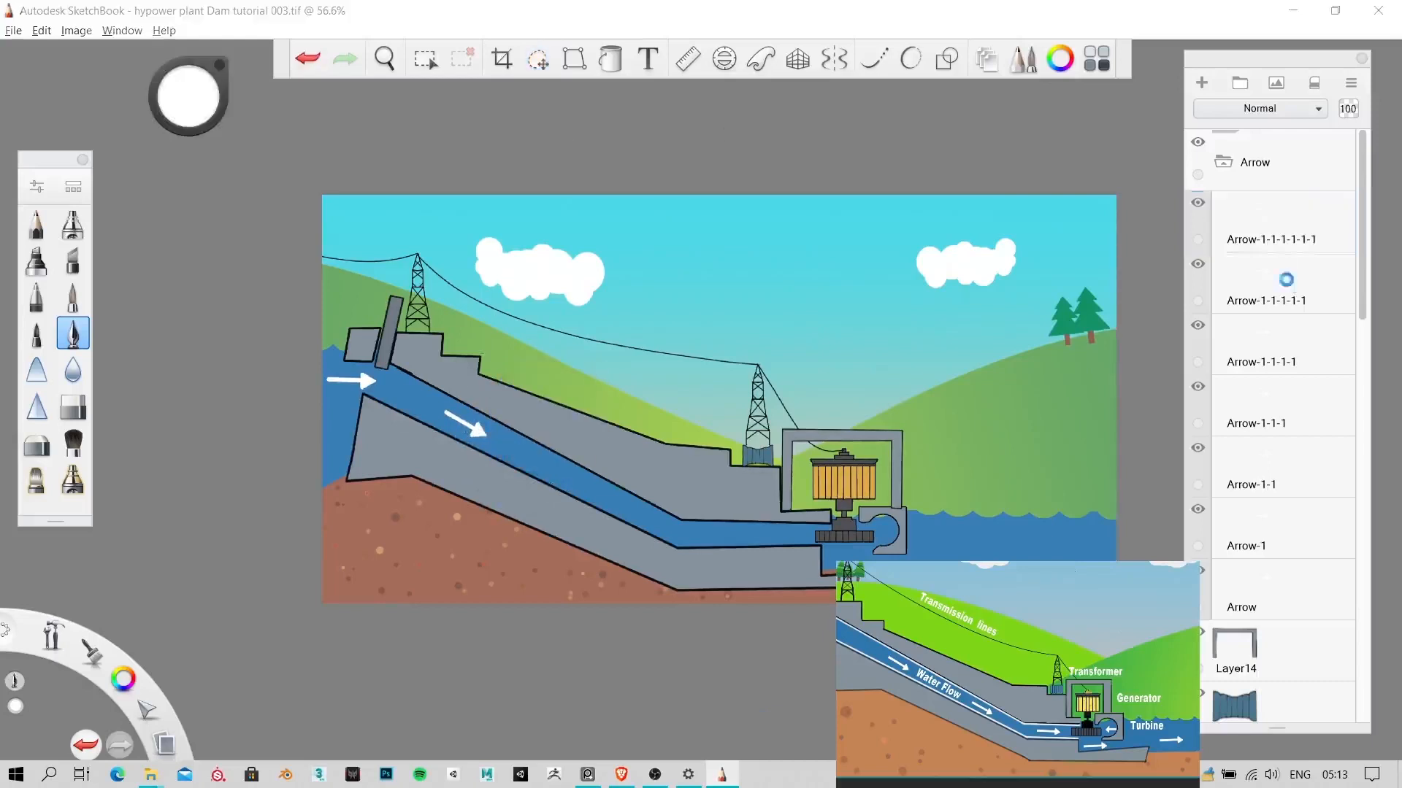
left_click(537, 59)
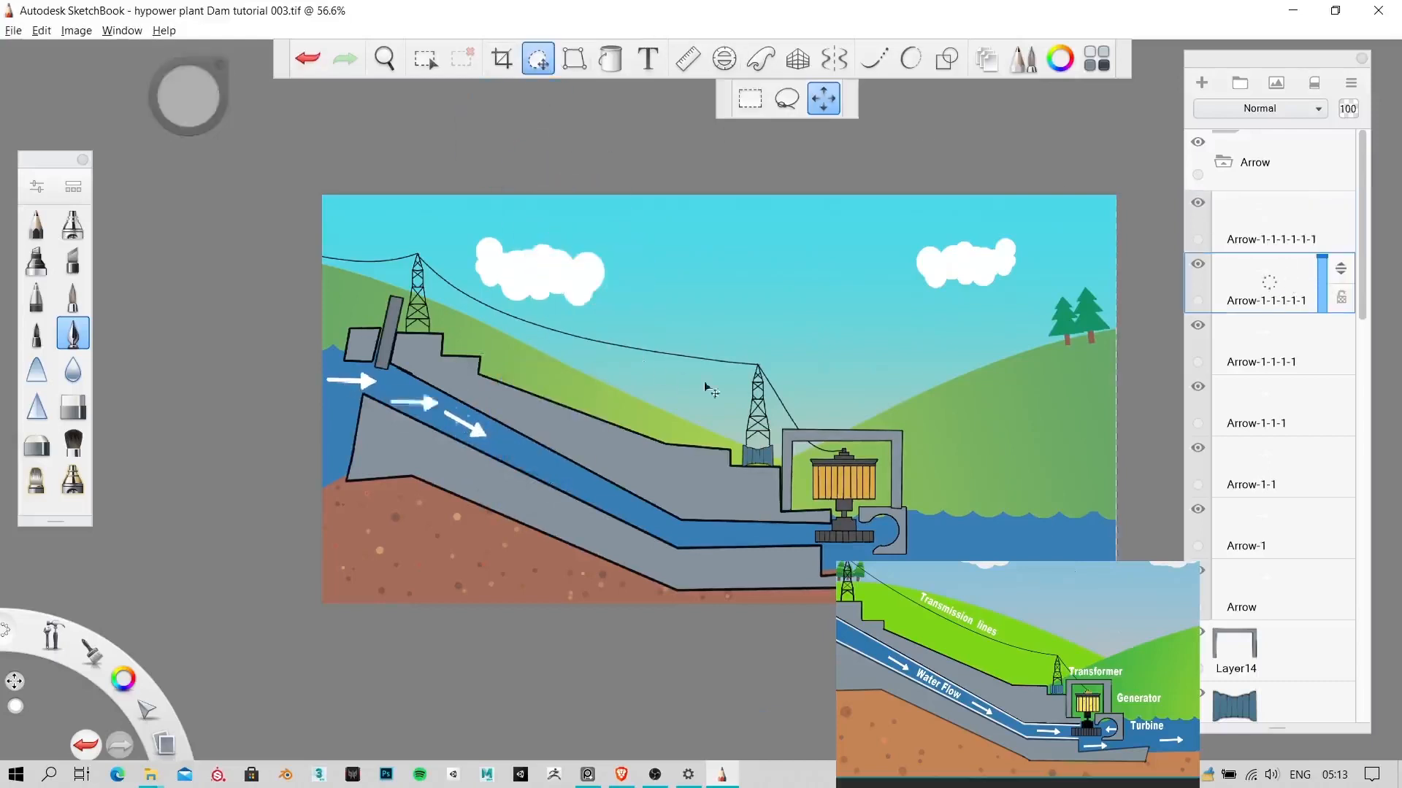
left_click_drag(851, 458, 773, 578)
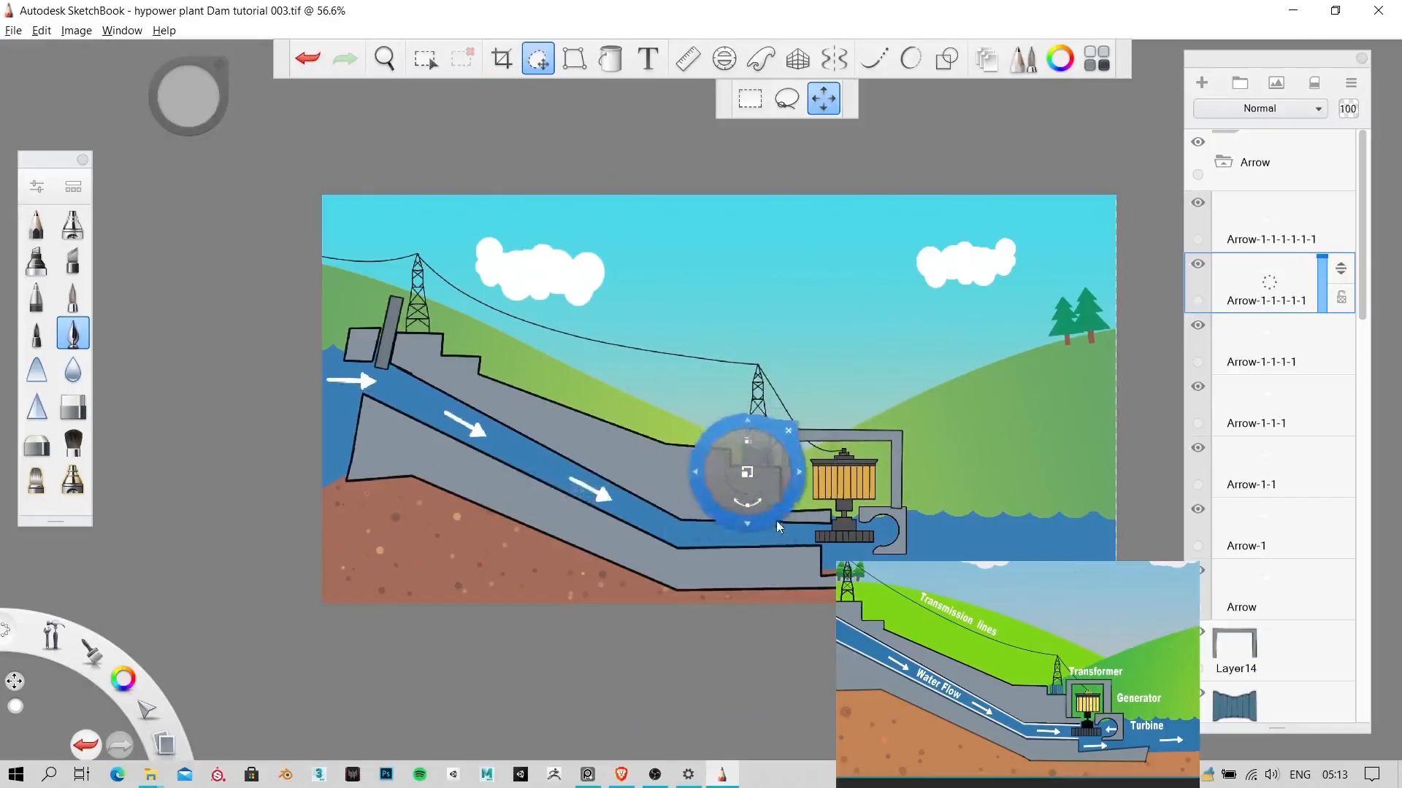
mouse_move(780, 527)
left_mouse_down()
mouse_move(815, 539)
mouse_move(806, 519)
left_mouse_up()
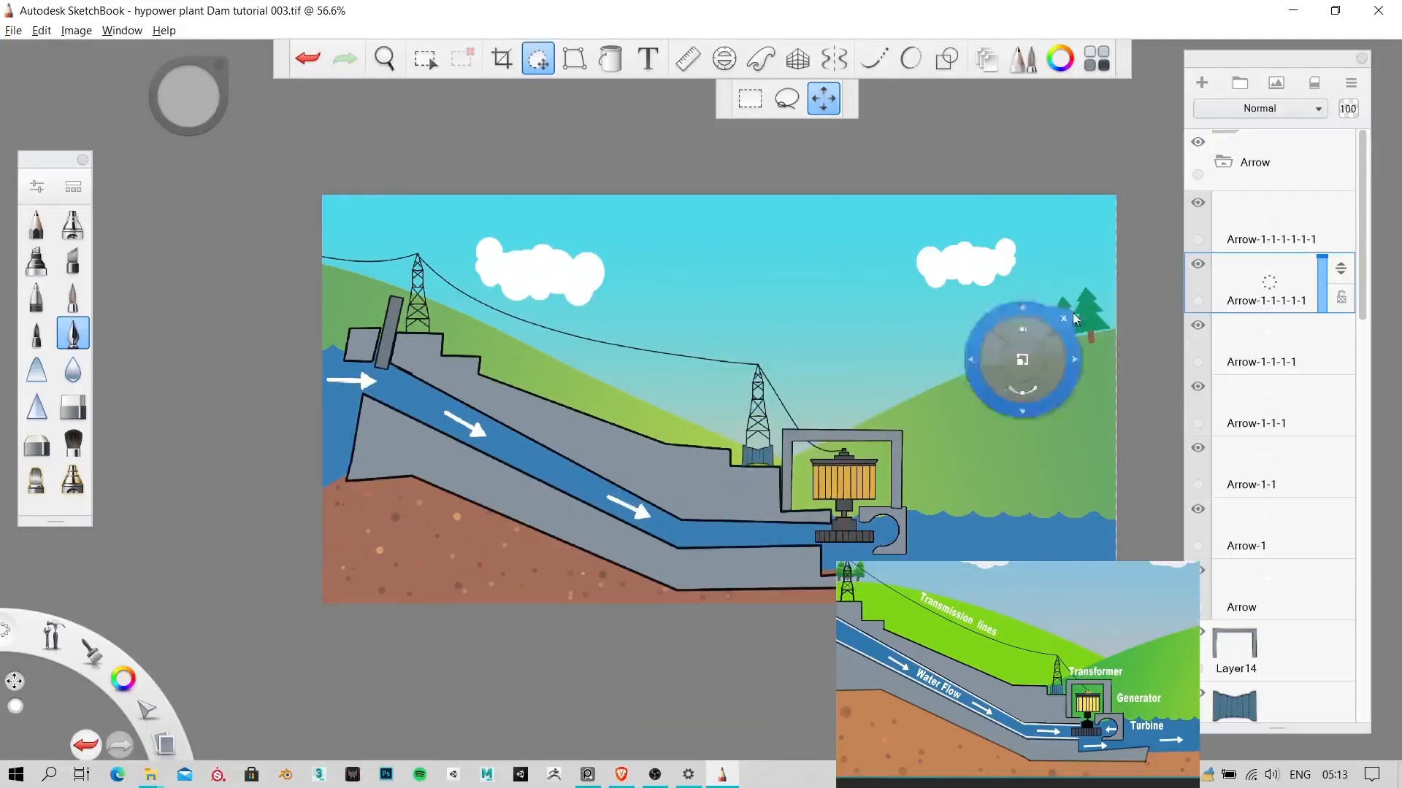
Step: Place the Arrow-1-1-1-1 copy horizontally in the flat channel section just before the turbine
left_click(1271, 343)
left_click_drag(731, 497, 1104, 648)
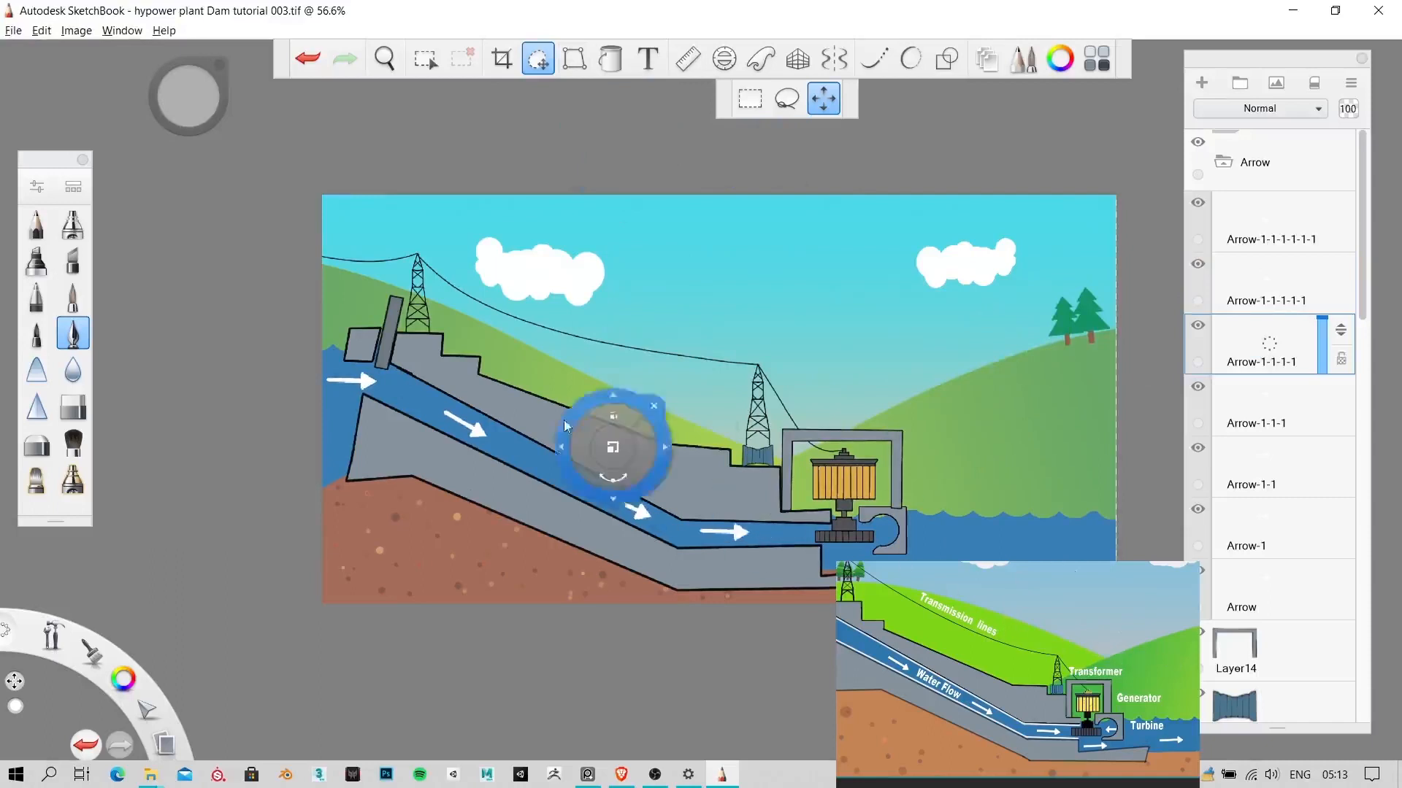
left_click_drag(584, 460, 564, 439)
left_click_drag(607, 521, 616, 525)
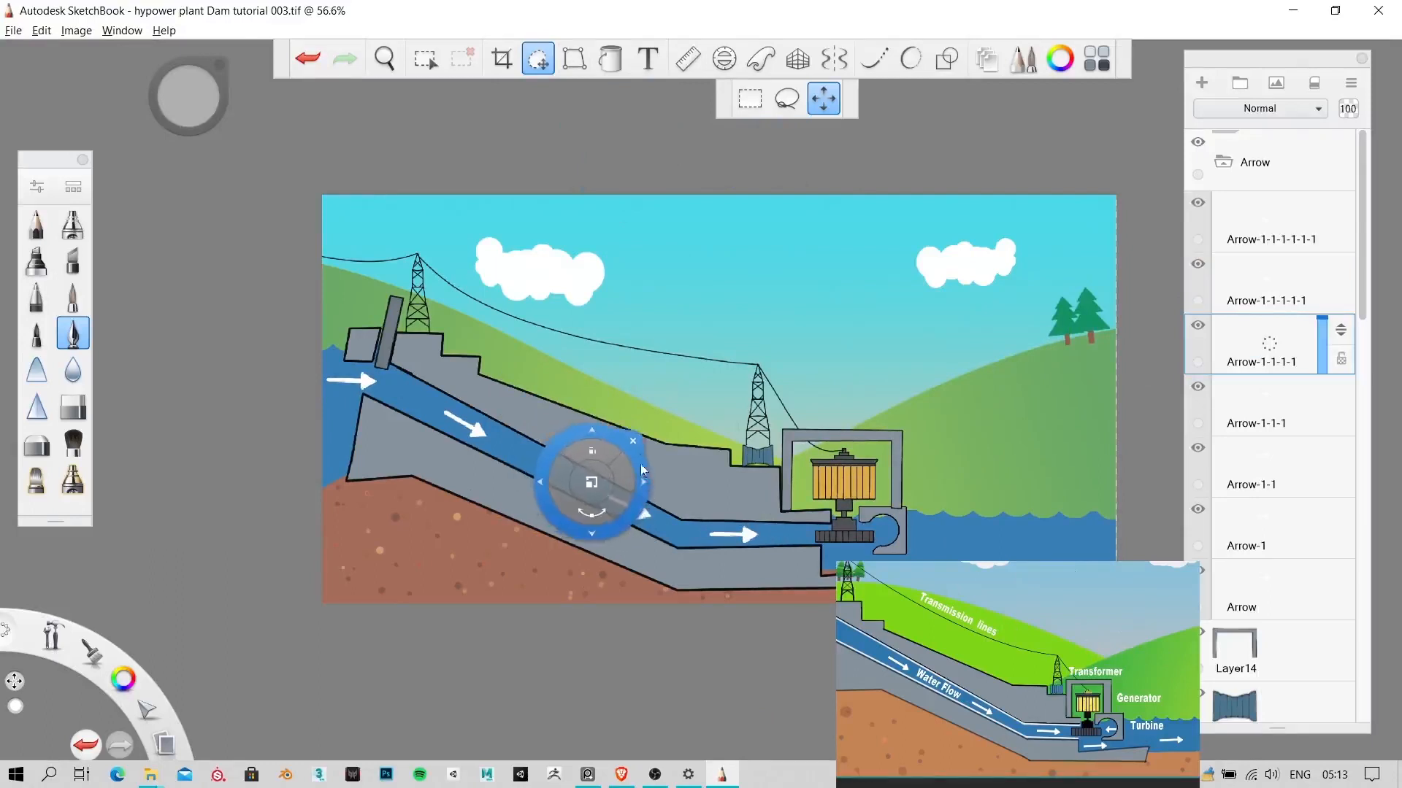
Step: Scale down the Arrow-1-1-1 copy and place it in the outlet channel beneath the turbine, pointing downstream
left_click(1266, 390)
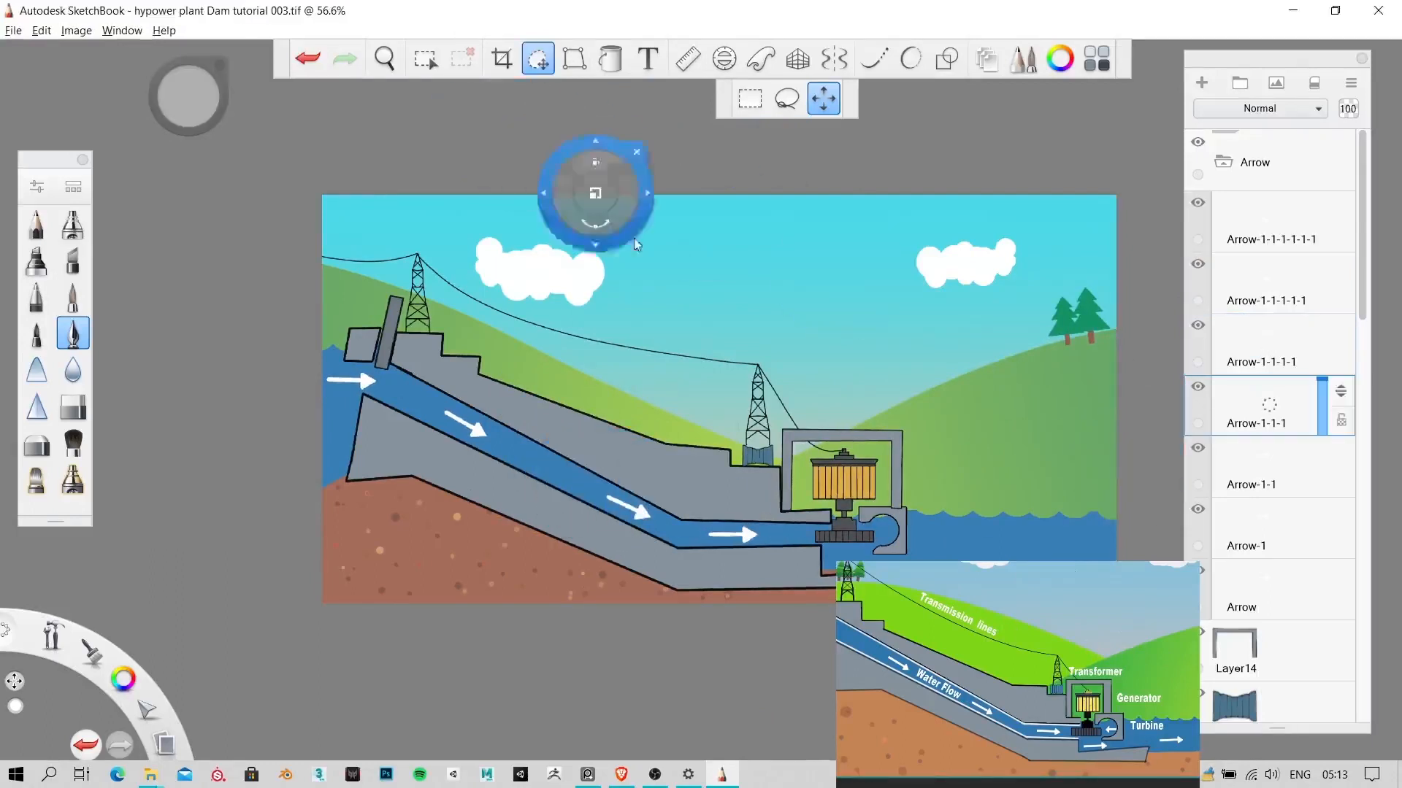
left_click_drag(649, 277, 1138, 451)
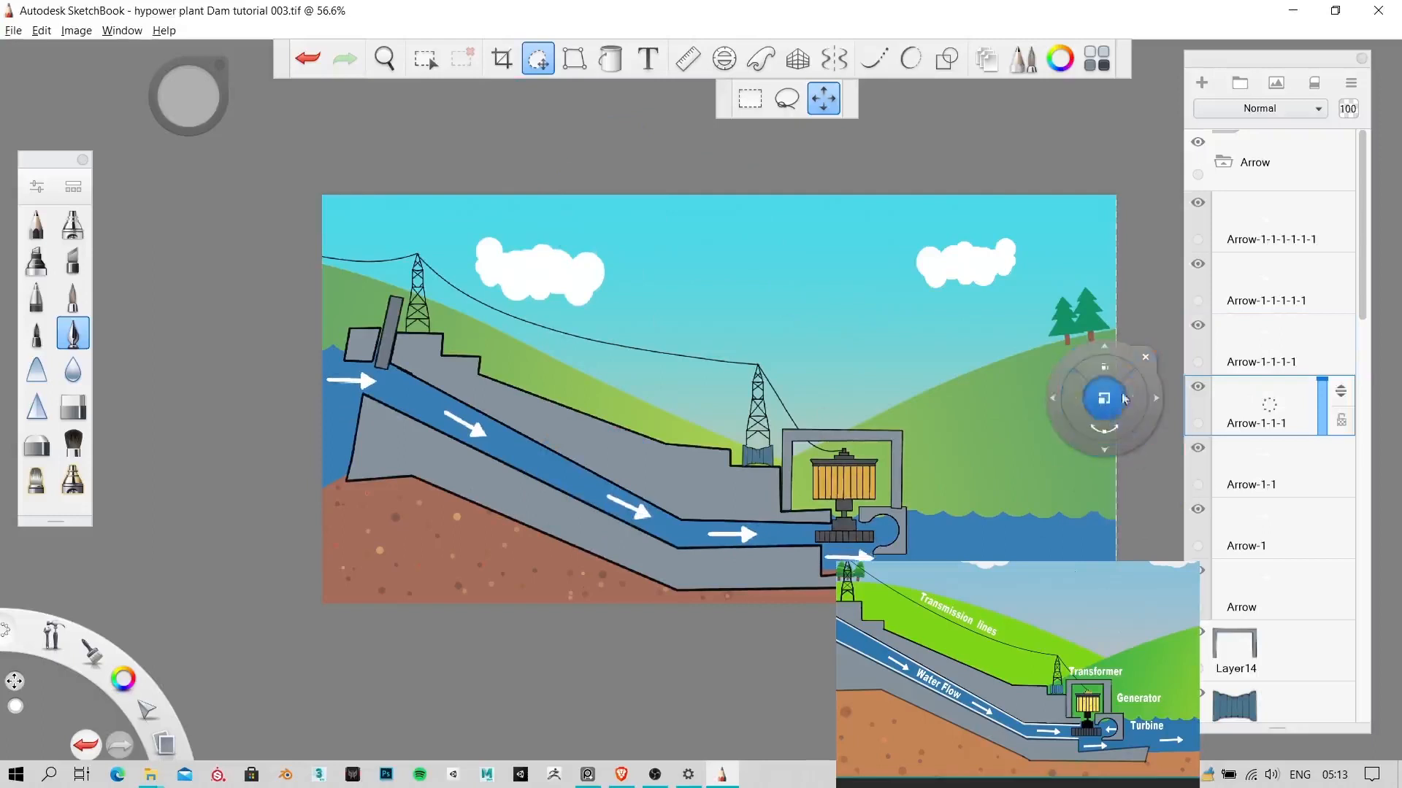
left_click_drag(1116, 375, 1096, 376)
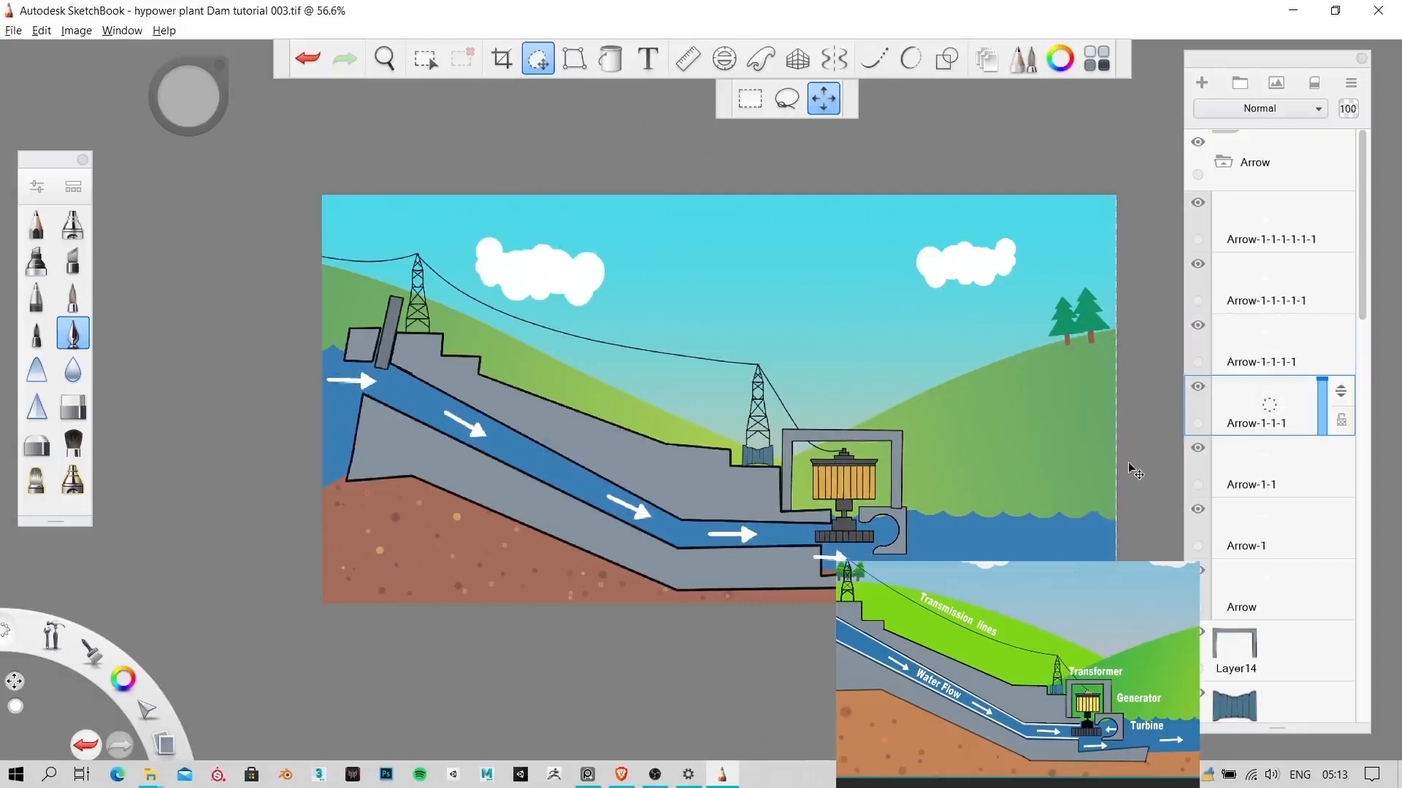
key("space")
left_click_drag(819, 460, 524, 491)
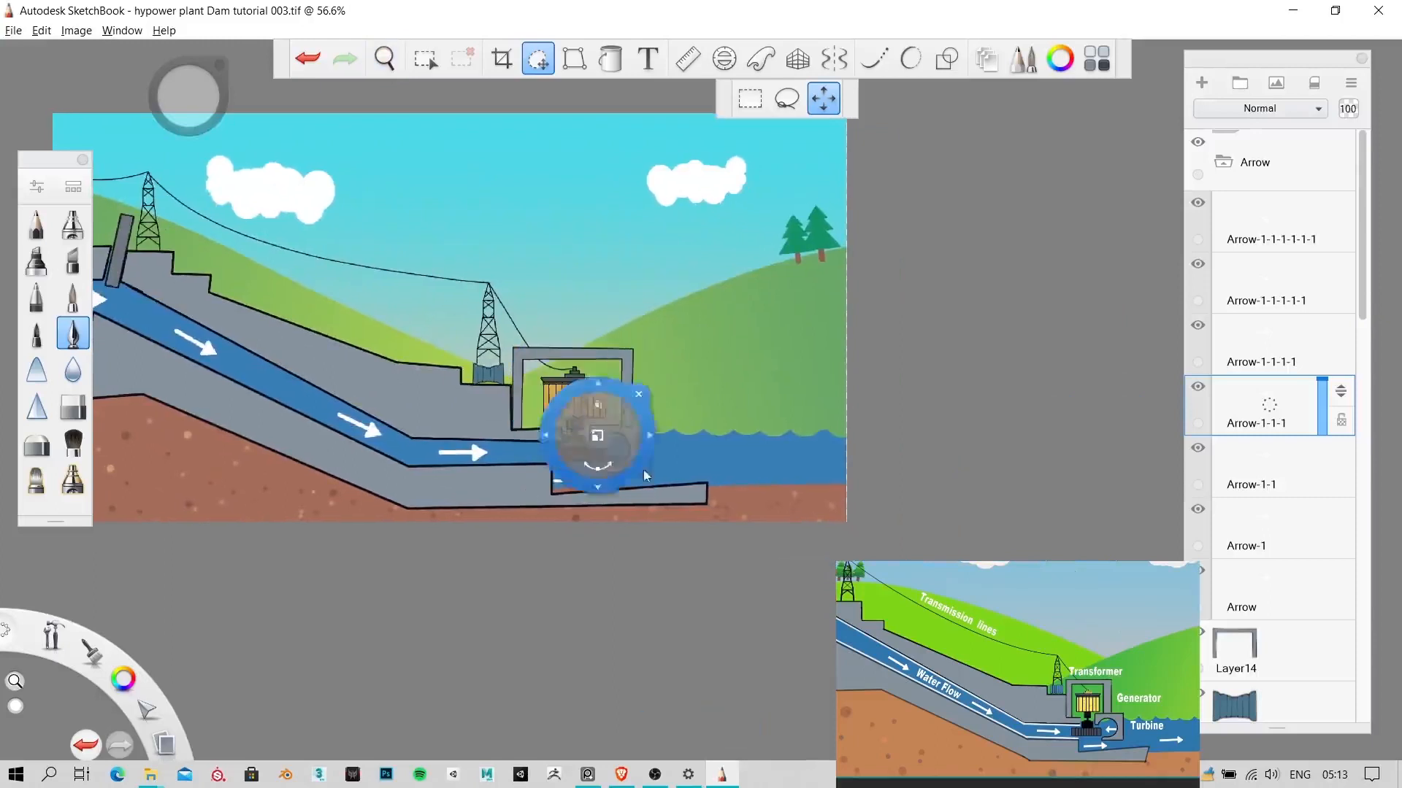
mouse_move(653, 470)
left_mouse_down()
mouse_move(673, 467)
mouse_move(637, 465)
left_mouse_up()
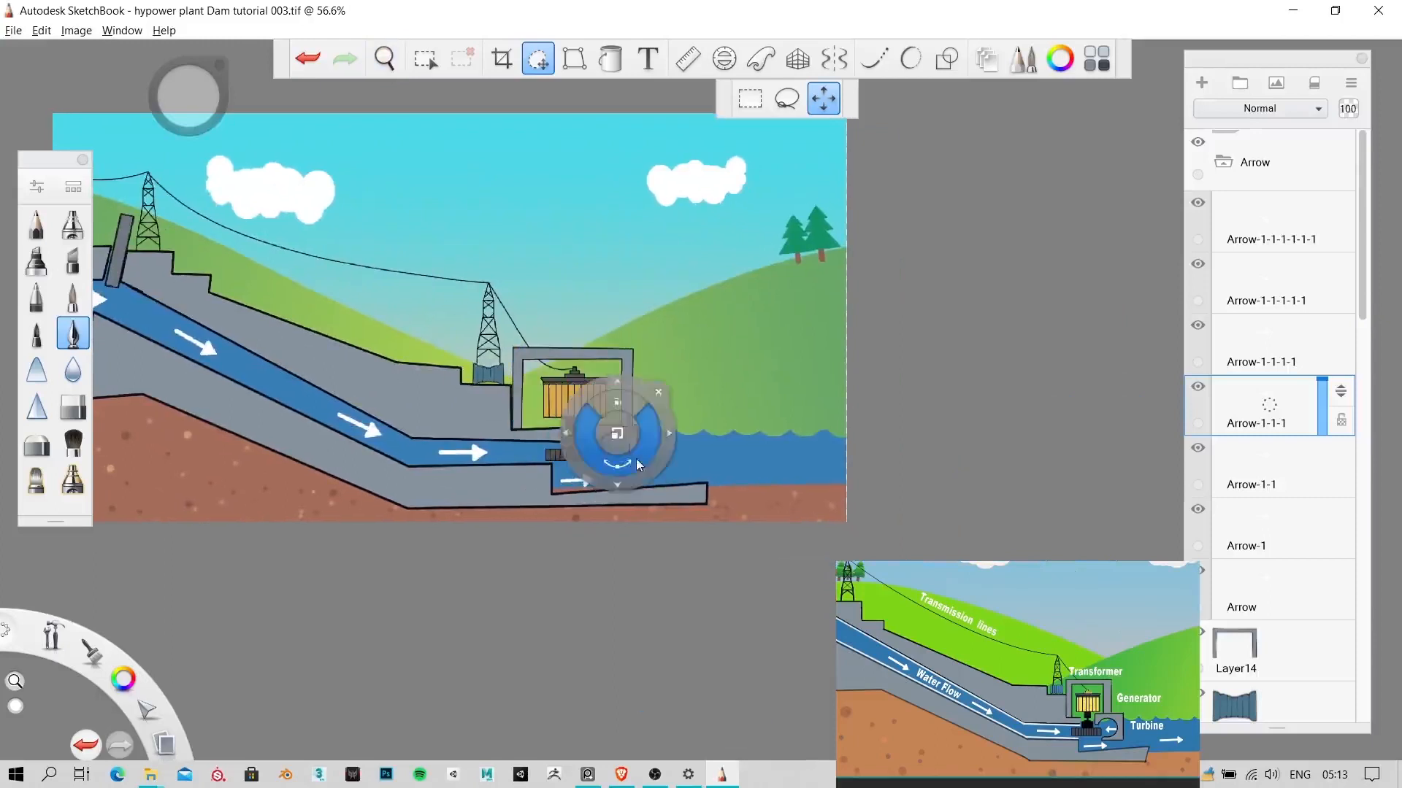
Step: Duplicate the small outlet arrow, turn it to point back toward the turbine, and fit it inside the curved turbine casing
left_click(1350, 82)
left_click(1252, 232)
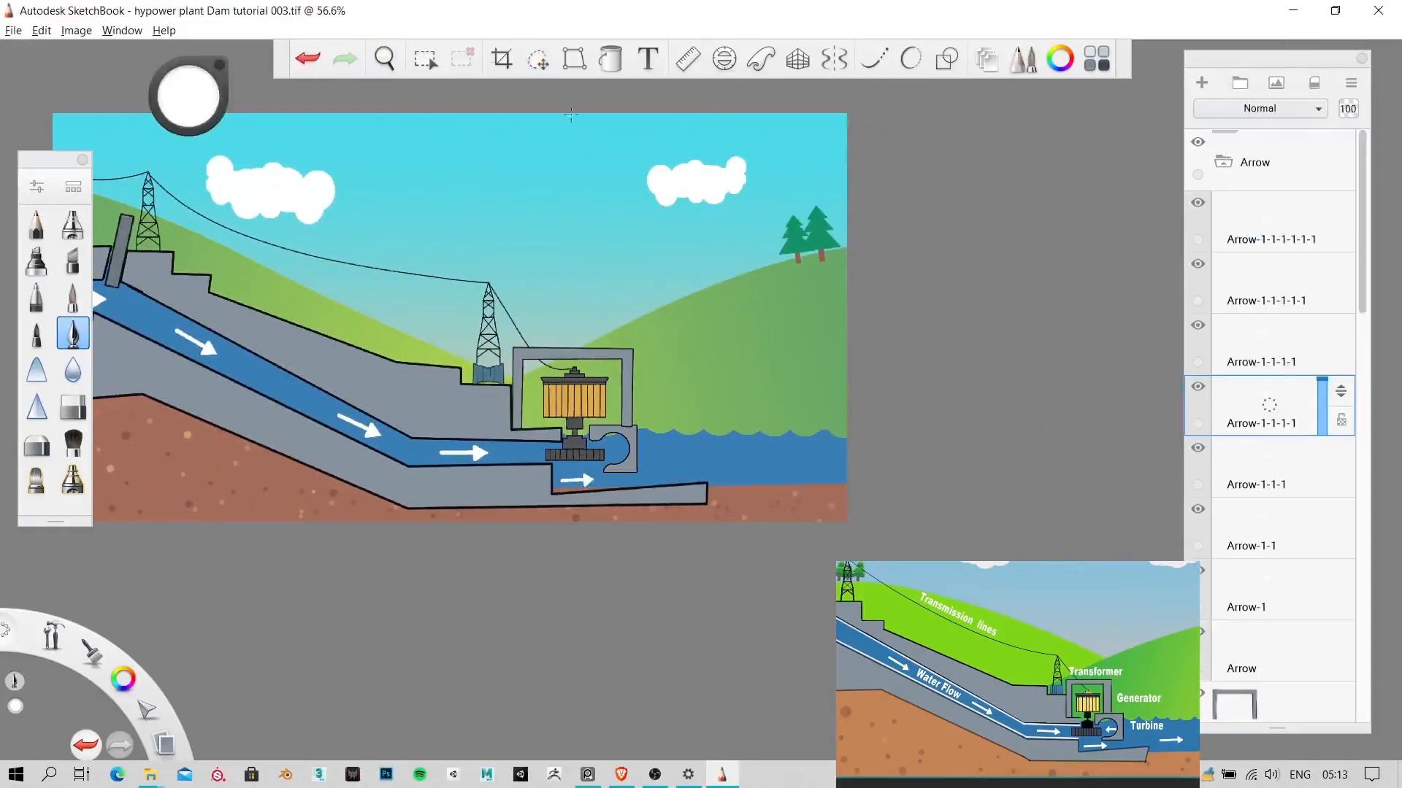
left_click(526, 66)
left_click_drag(467, 260, 278, 678)
left_click_drag(643, 524, 641, 450)
left_click_drag(697, 508, 756, 467)
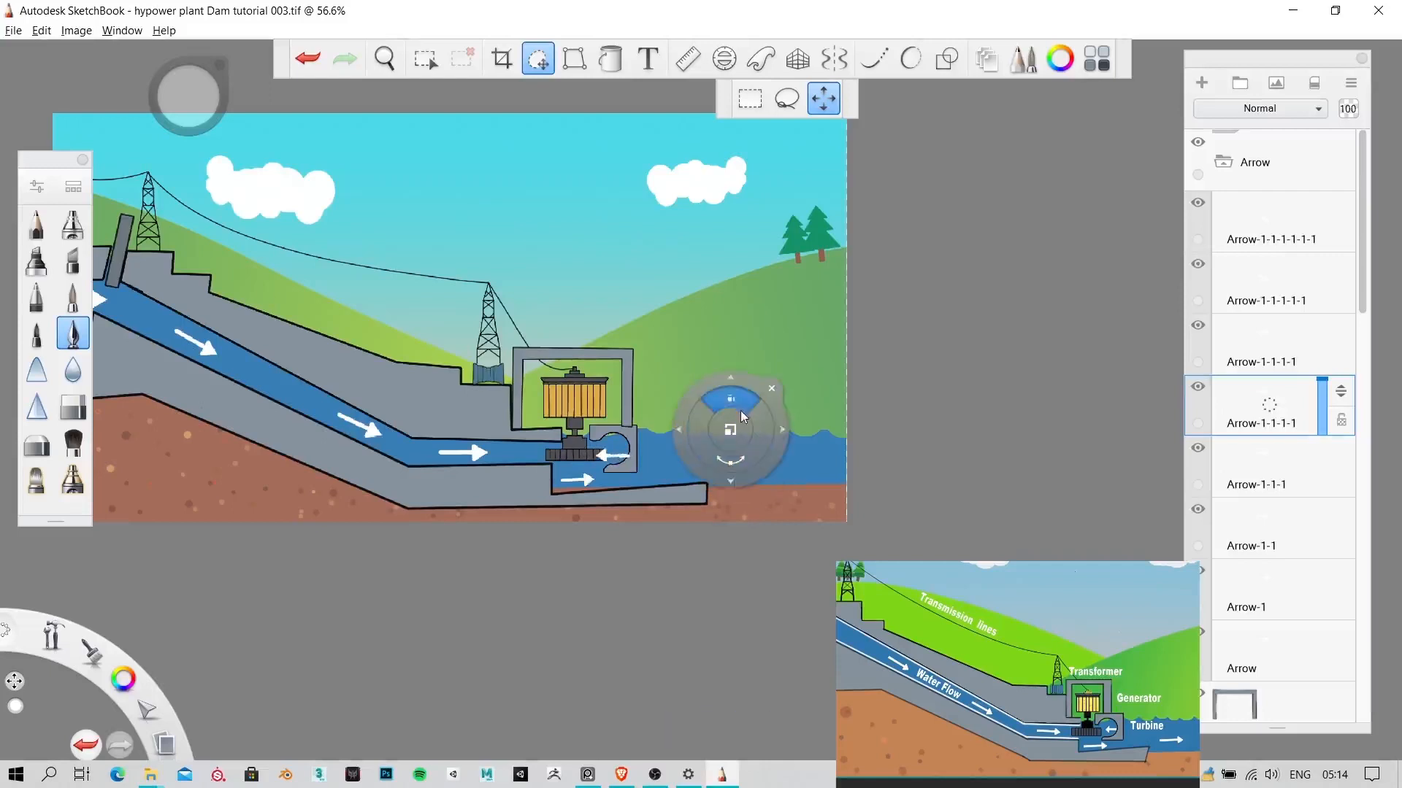
left_click_drag(733, 407, 679, 396)
left_click_drag(756, 483, 748, 482)
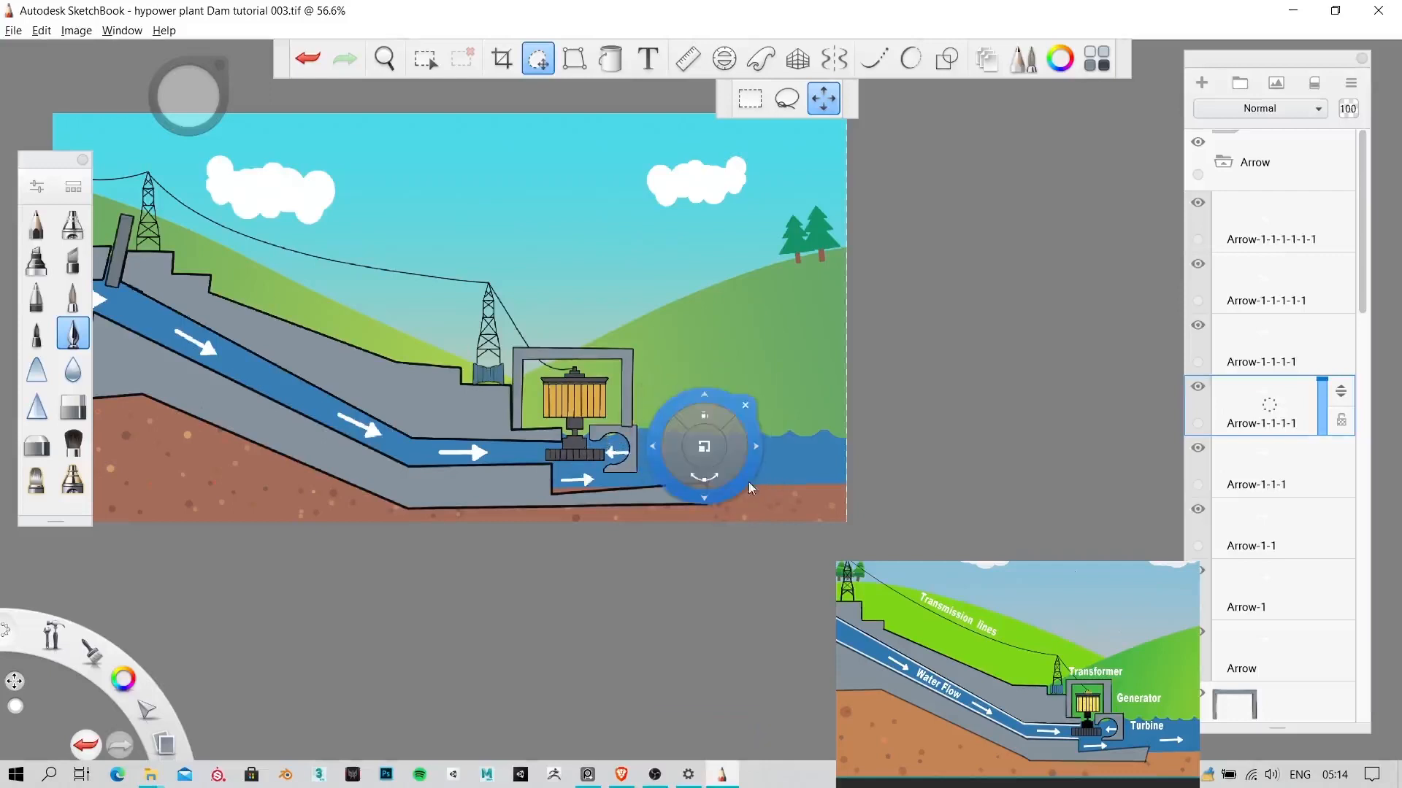
left_click(745, 405)
left_click(1286, 472)
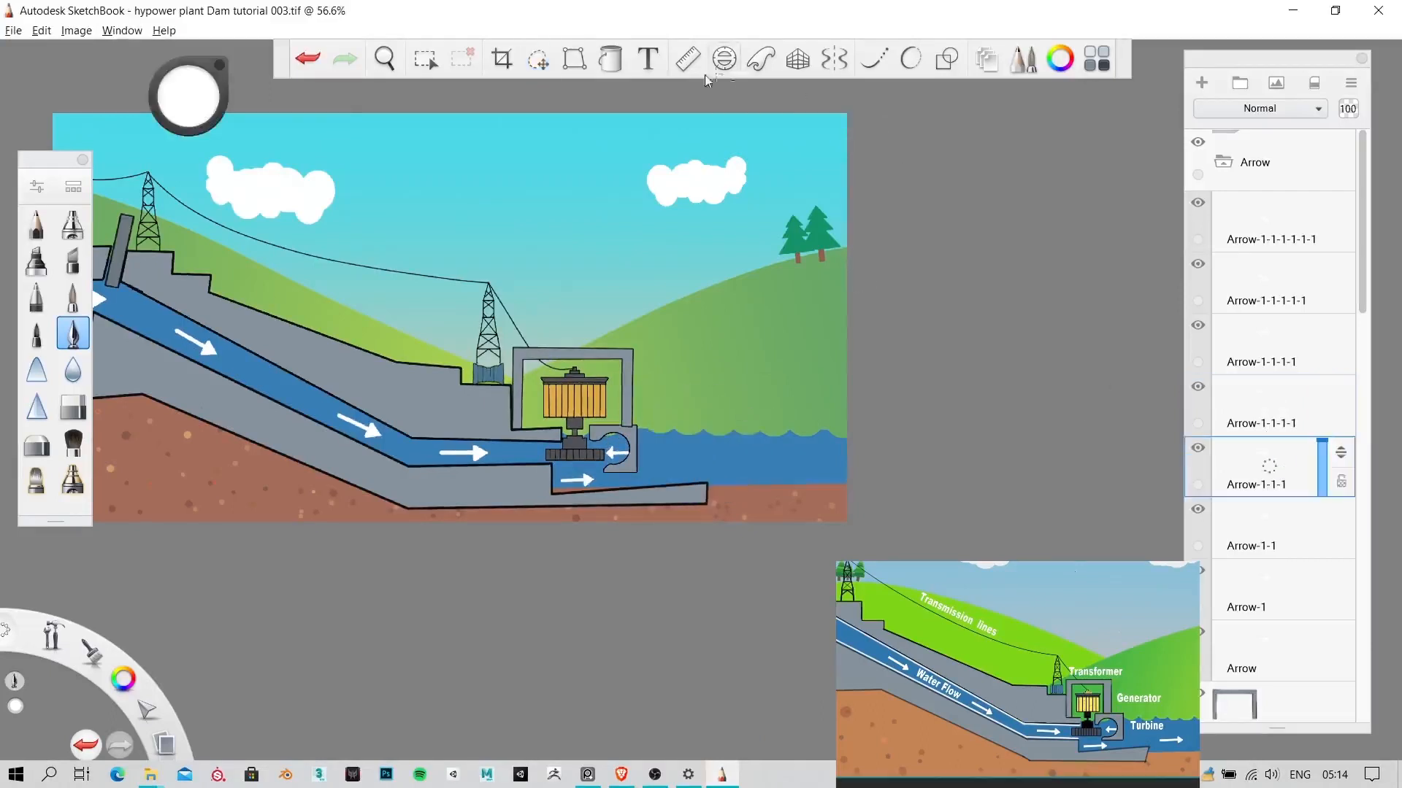
left_click(538, 59)
left_click_drag(639, 294, 774, 283)
key("ctrl+z")
Step: Place the Arrow-1-1 copy in the open water downstream of the turbine, pointing away from the dam
left_click(1283, 531)
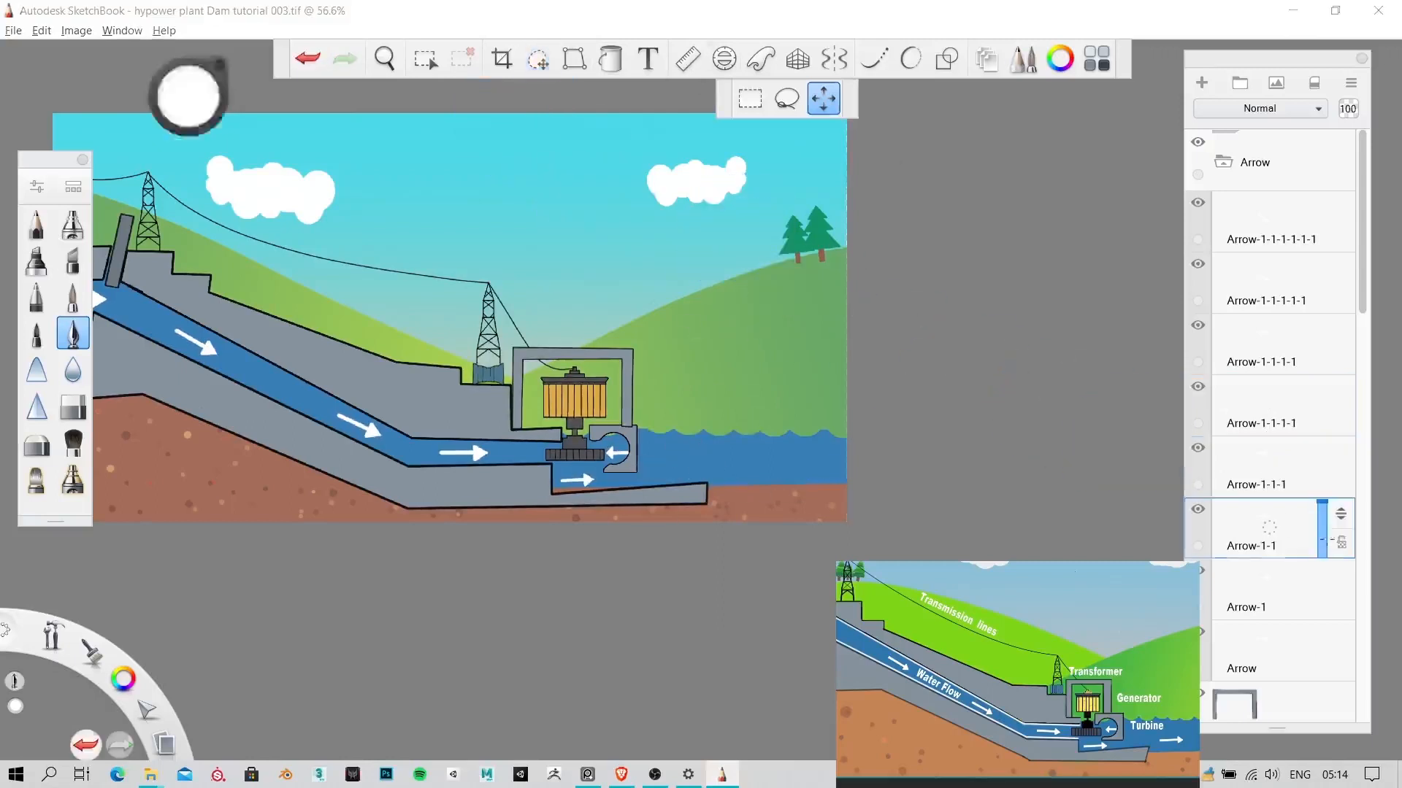
left_click(538, 58)
left_click_drag(792, 238, 1386, 465)
left_click_drag(577, 359, 652, 407)
key("space")
left_click_drag(649, 499, 697, 527)
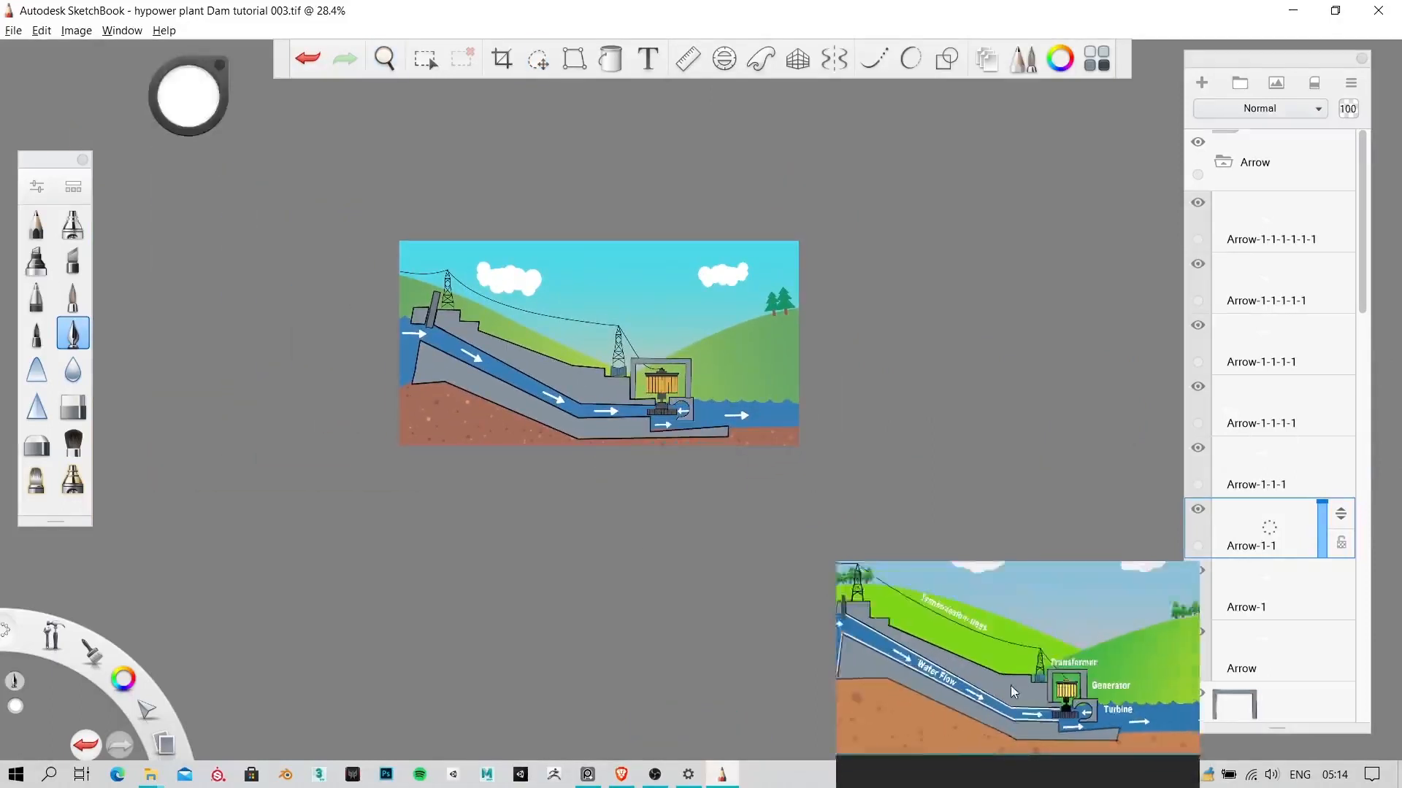
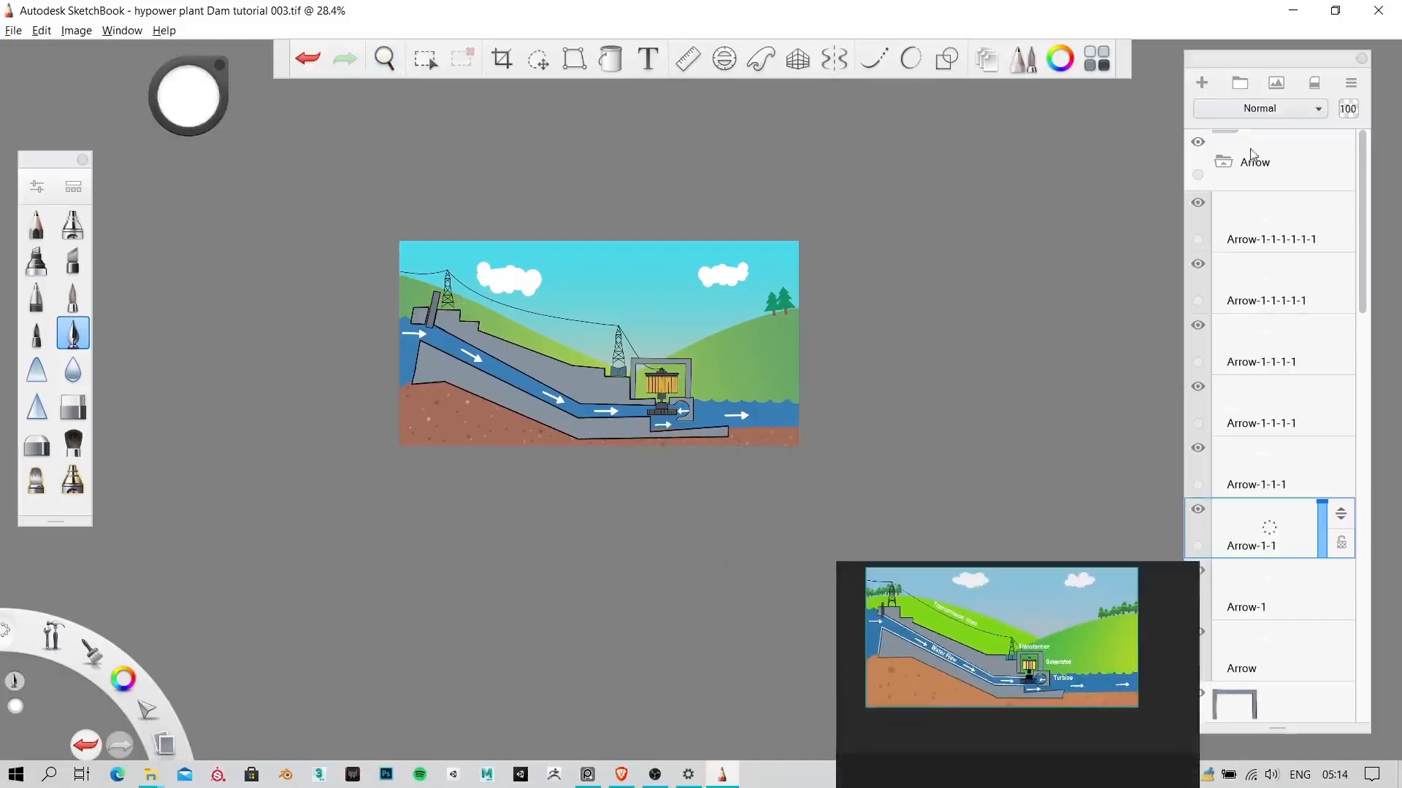
Step: Collapse the Arrow group and create a new layer group named TExt above it
left_click(1226, 162)
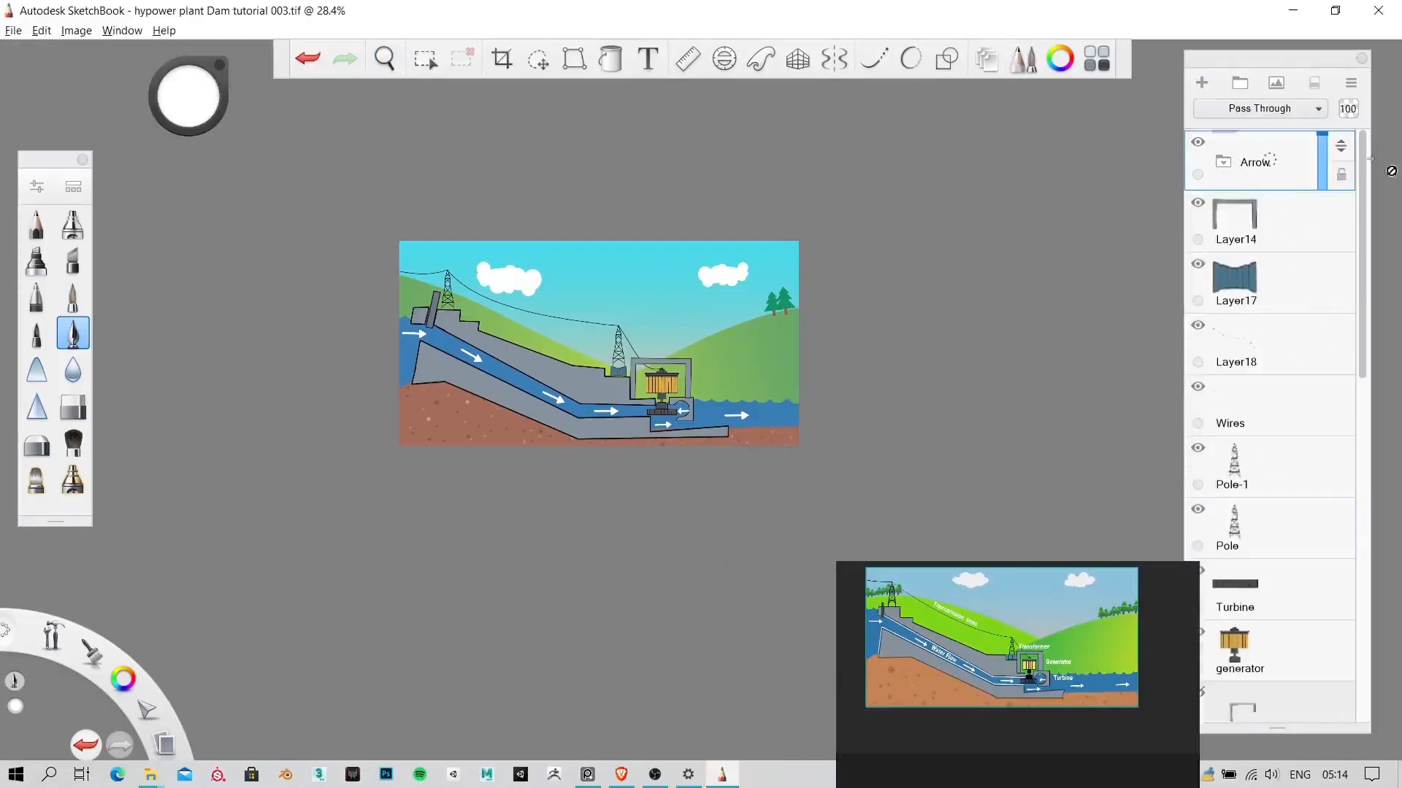
left_click(1240, 83)
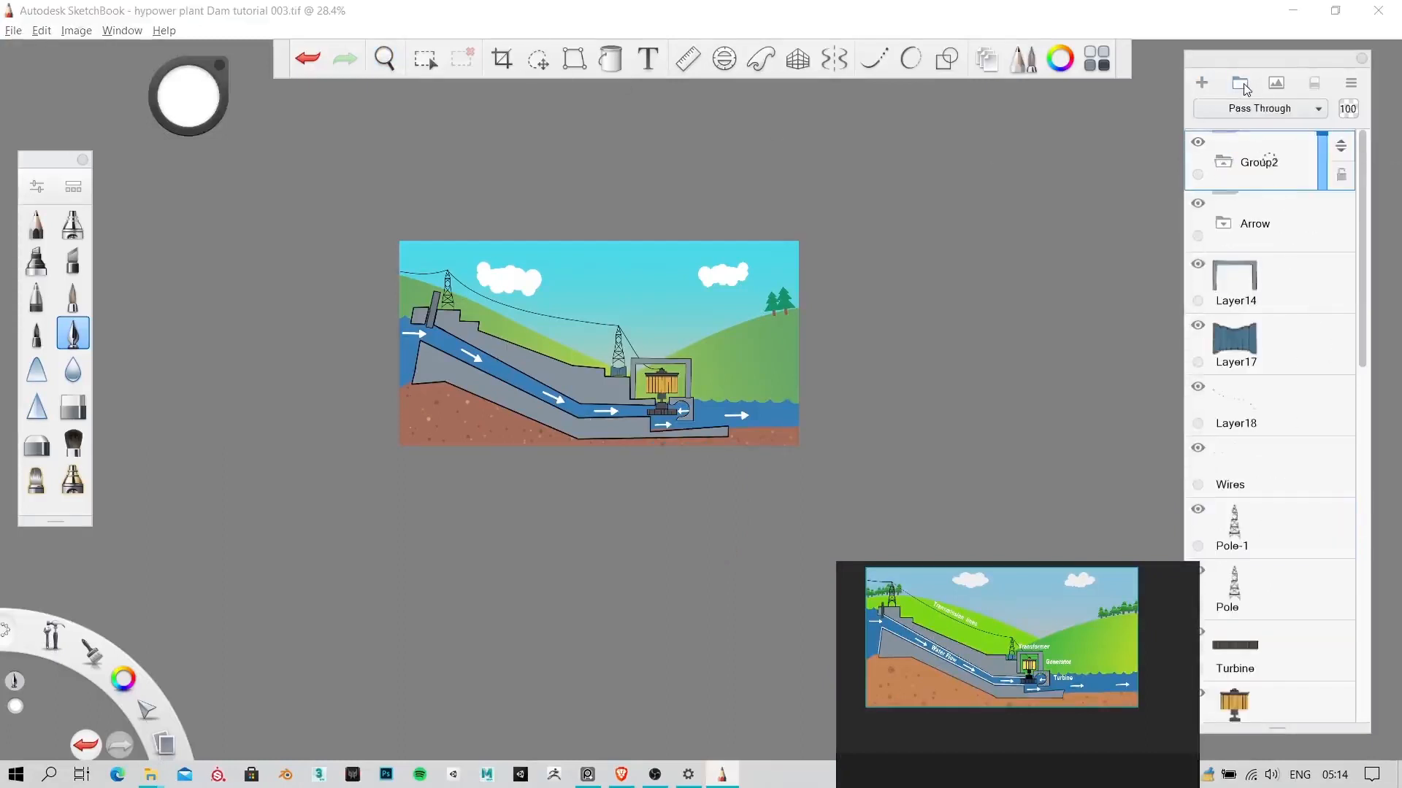
left_click(1351, 84)
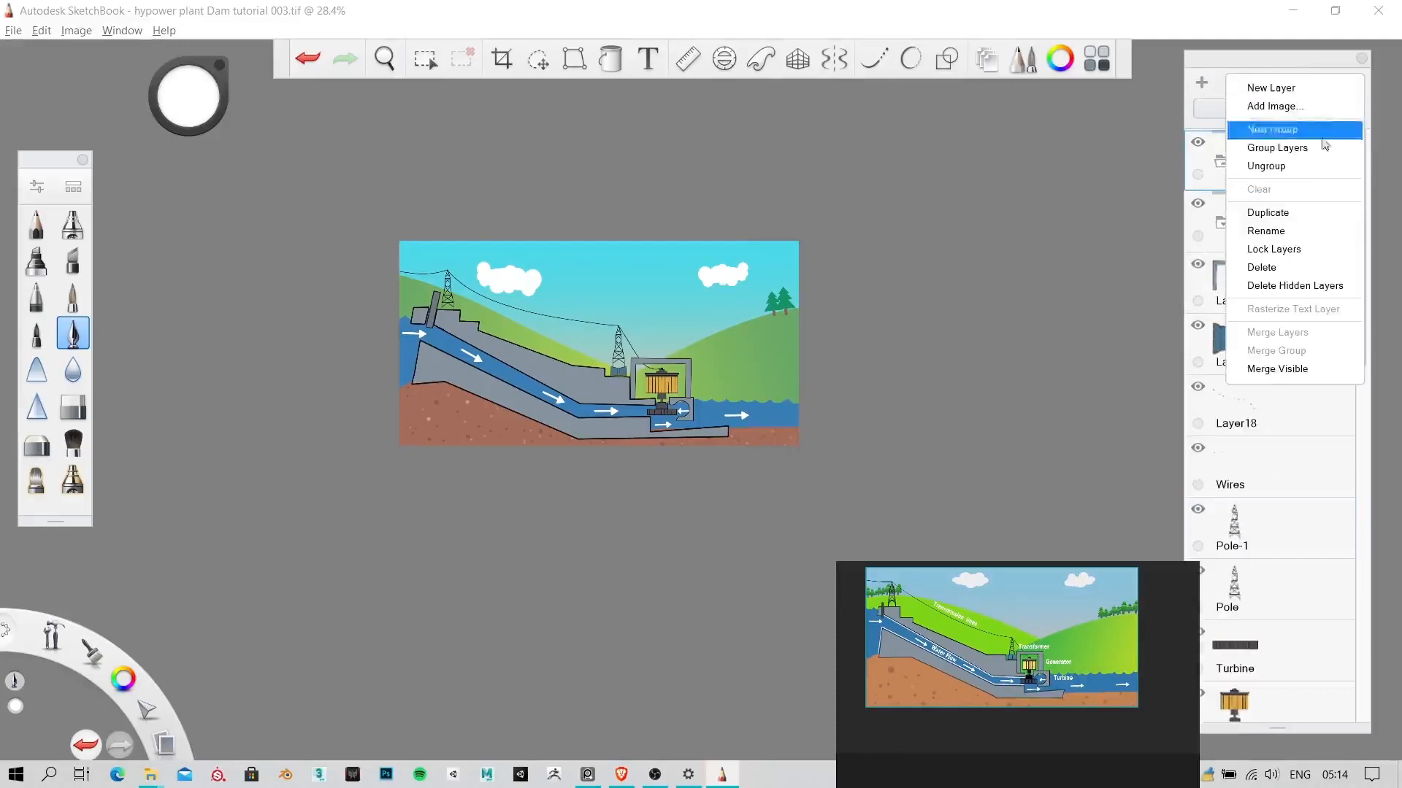
left_click(1283, 232)
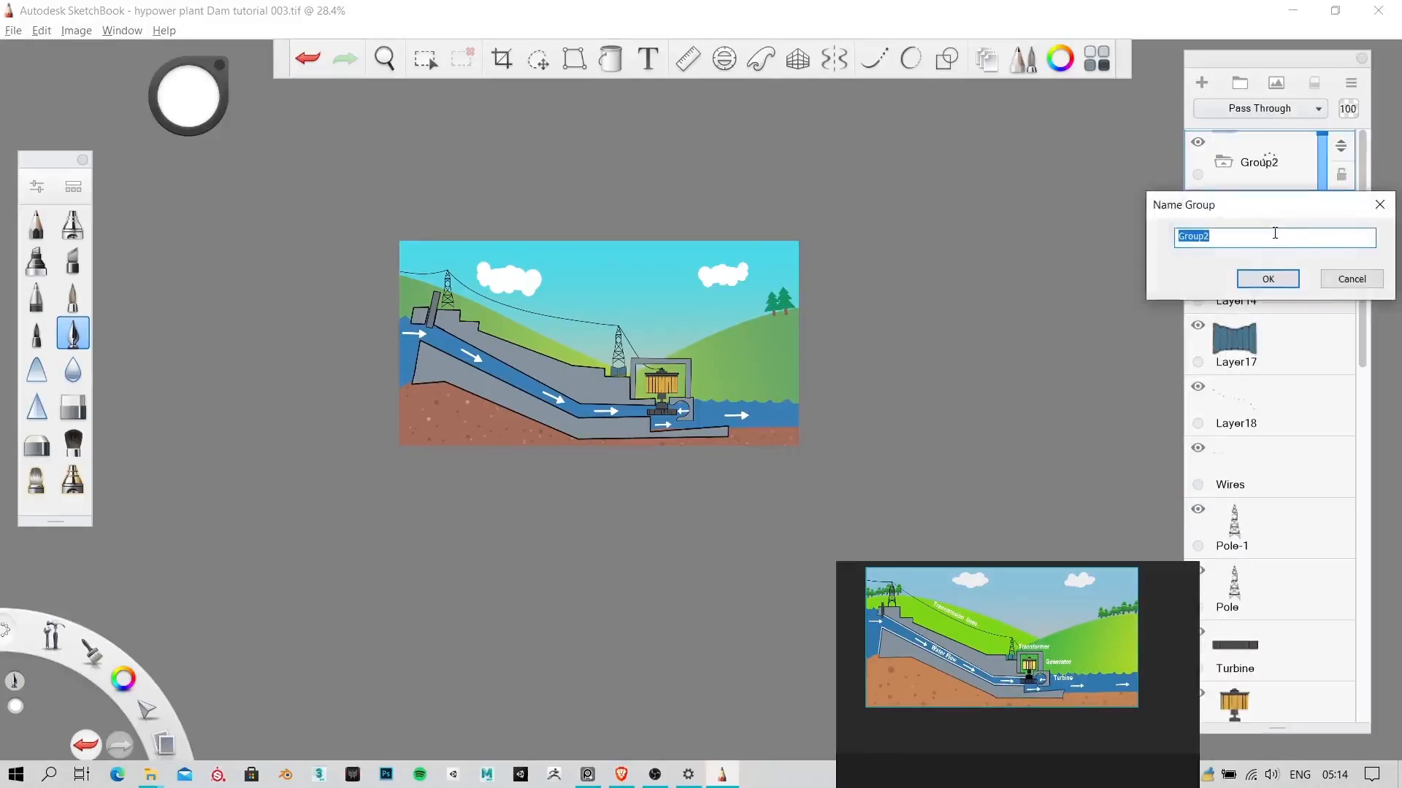
type("TExt")
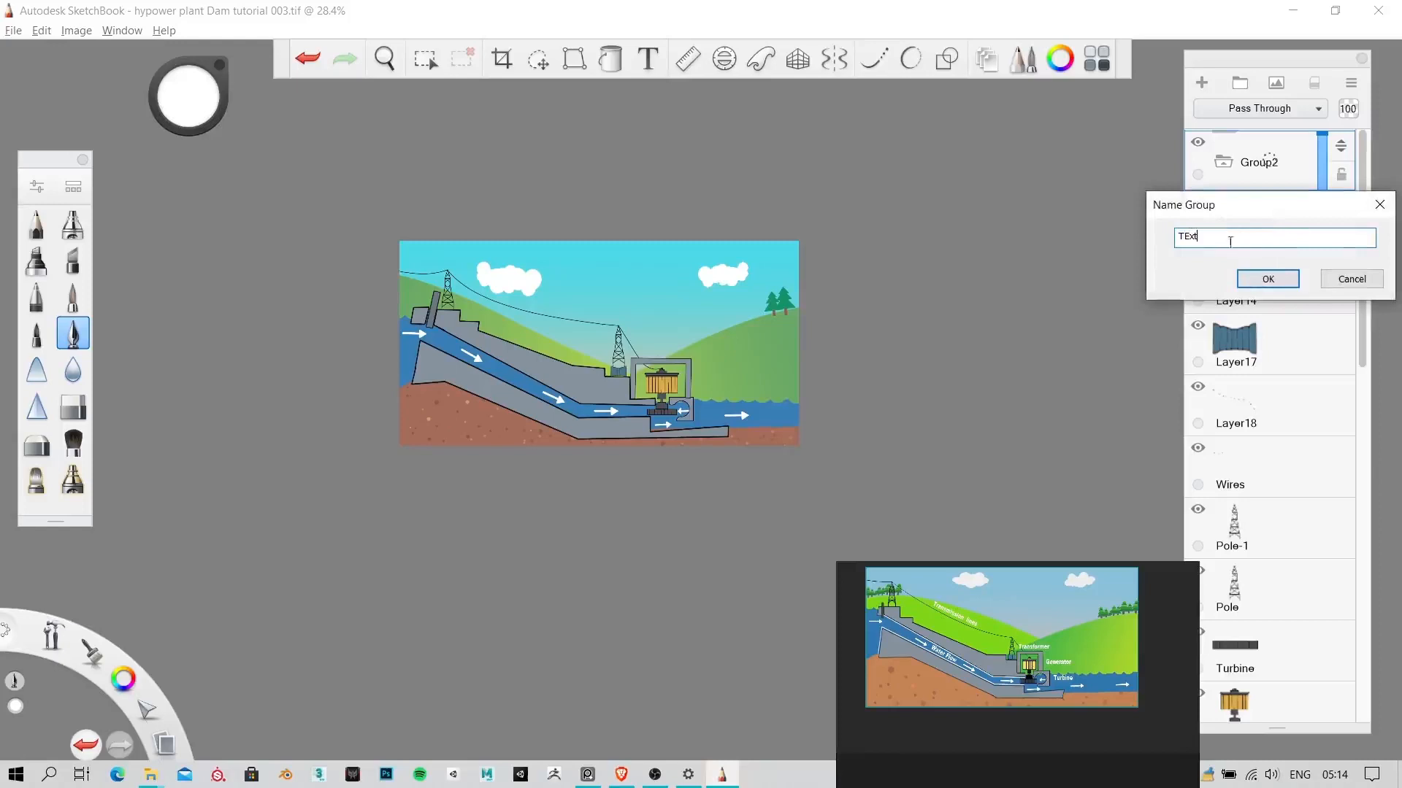
left_click(1253, 281)
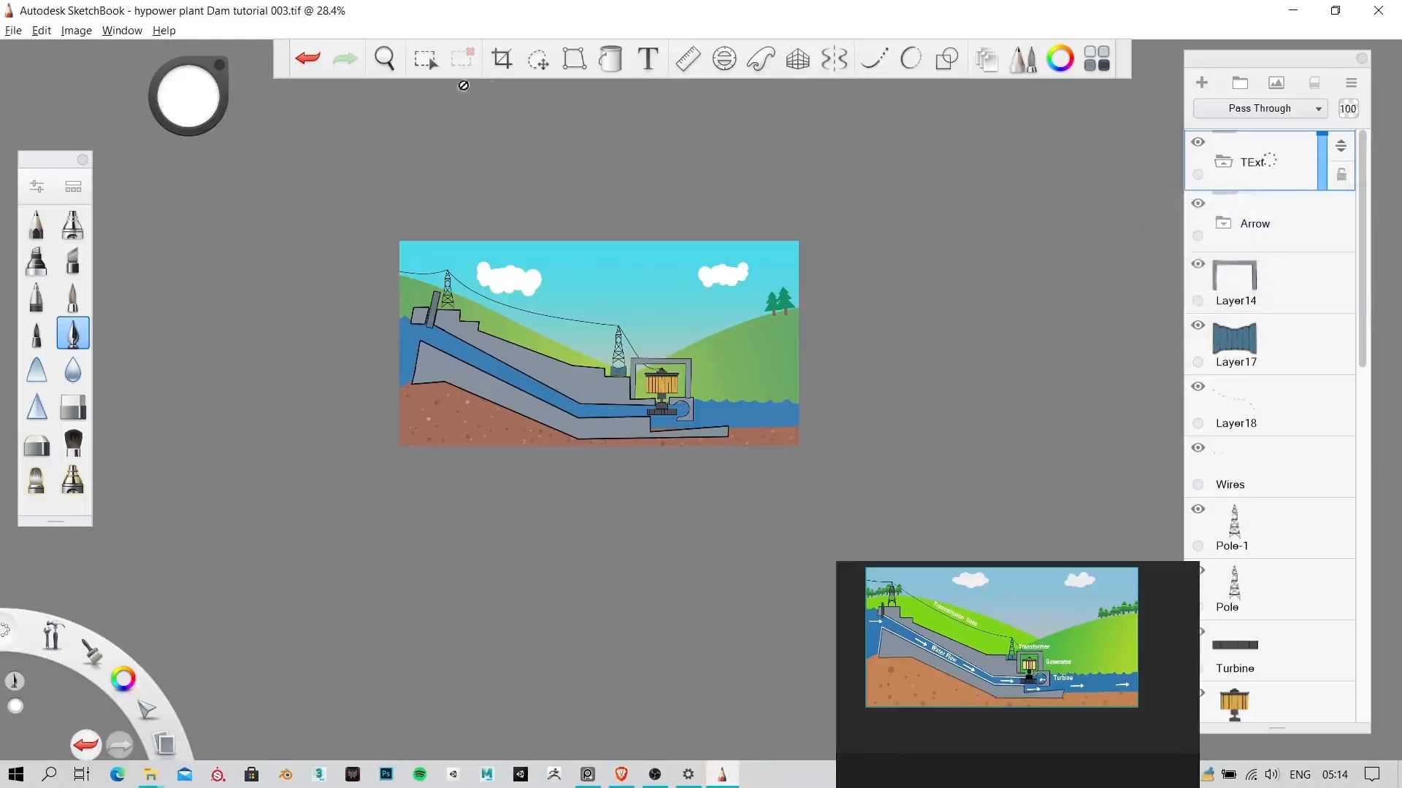
Step: Add a text layer and enter "Water Flow" as its text
left_click(659, 60)
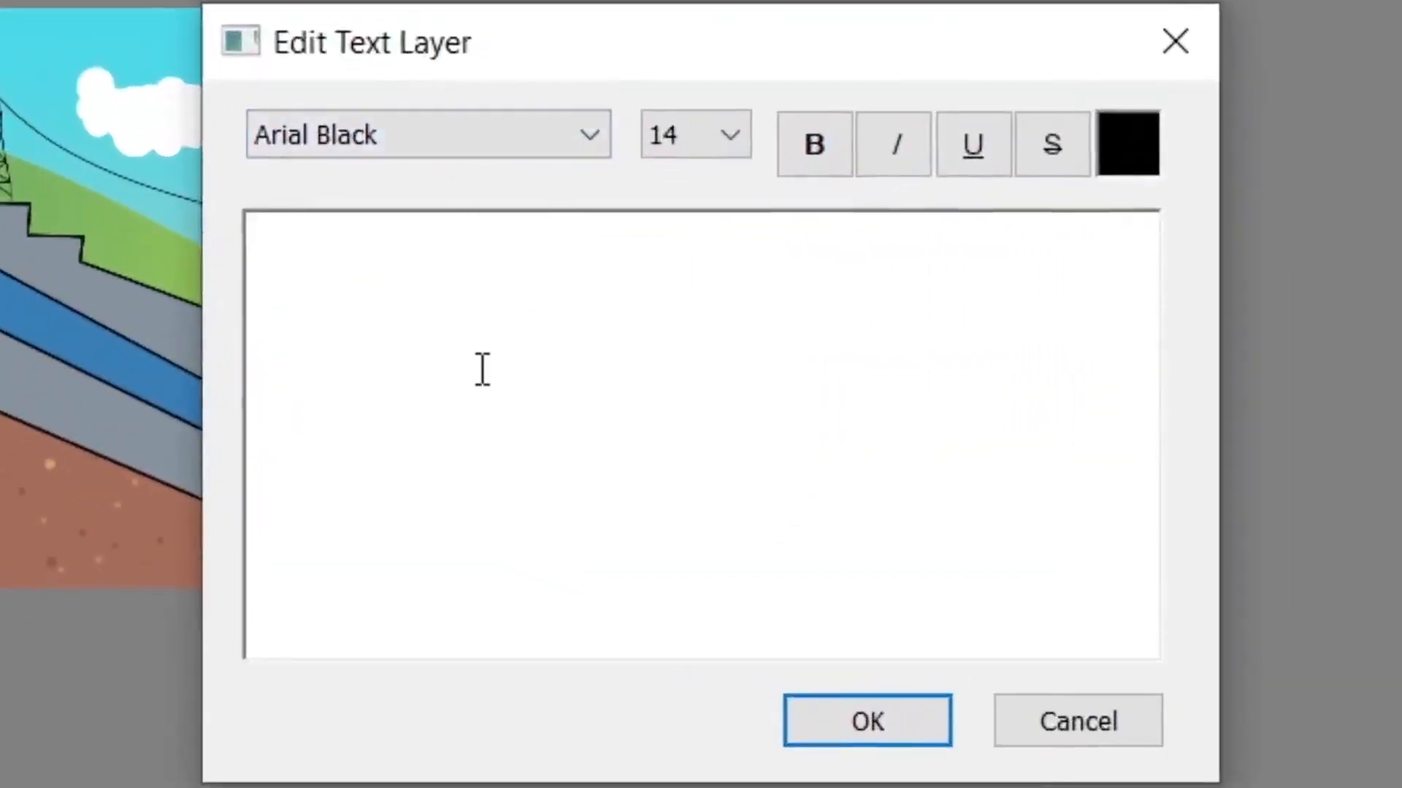
type("Water")
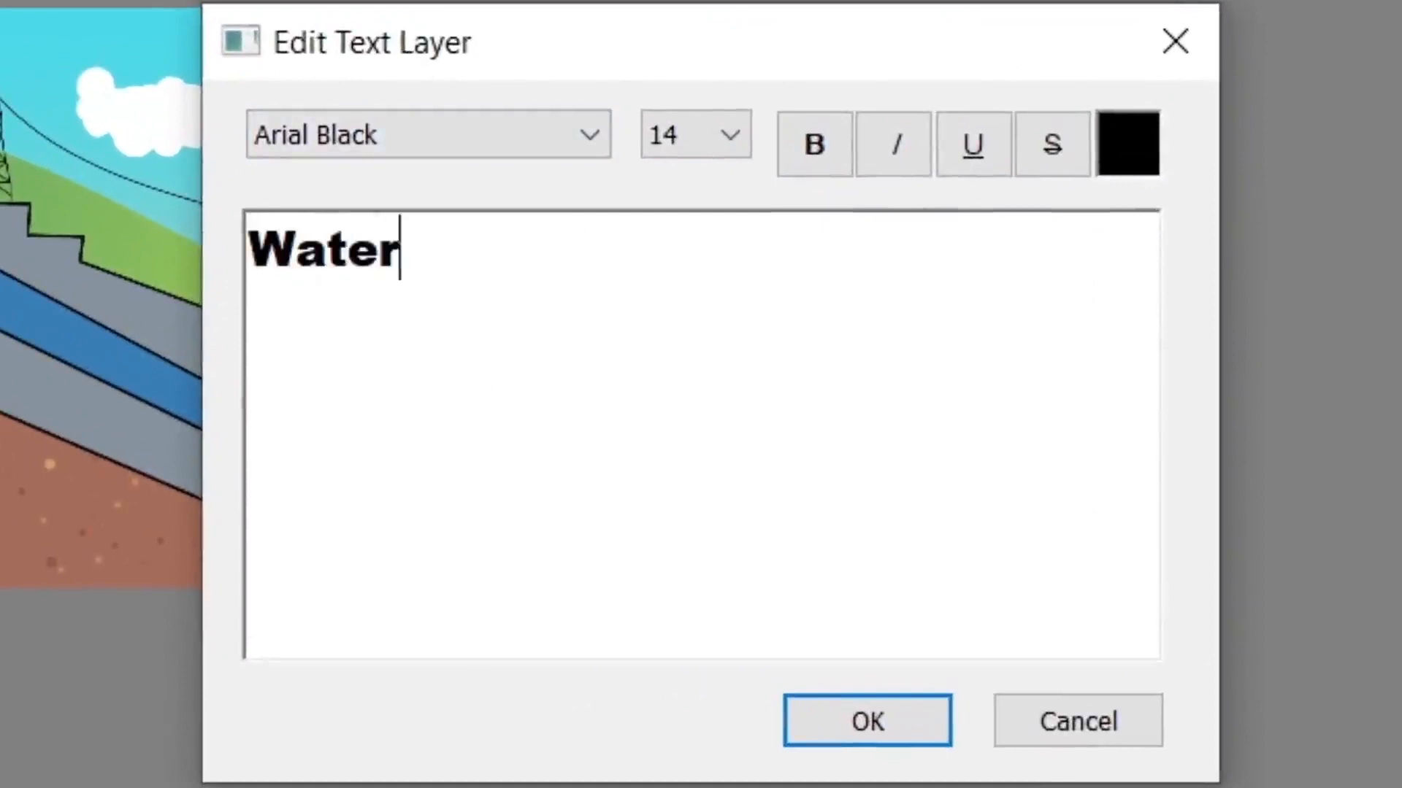
type(" Flow")
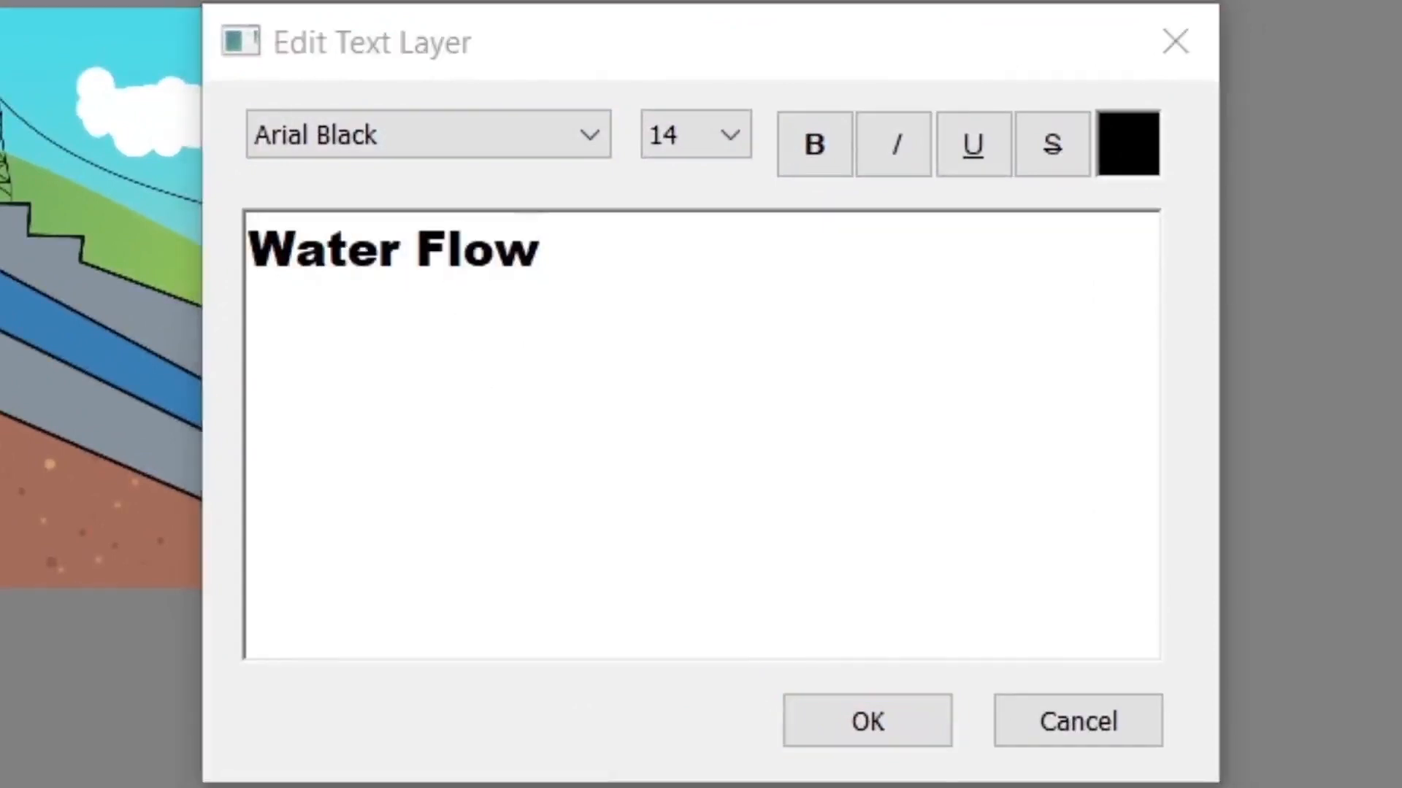
Step: Change the whole "Water Flow" text to the Arial font and make it bold
left_click(431, 282)
key("ctrl+shift+Left")
key("ctrl+shift+Left")
left_click(373, 144)
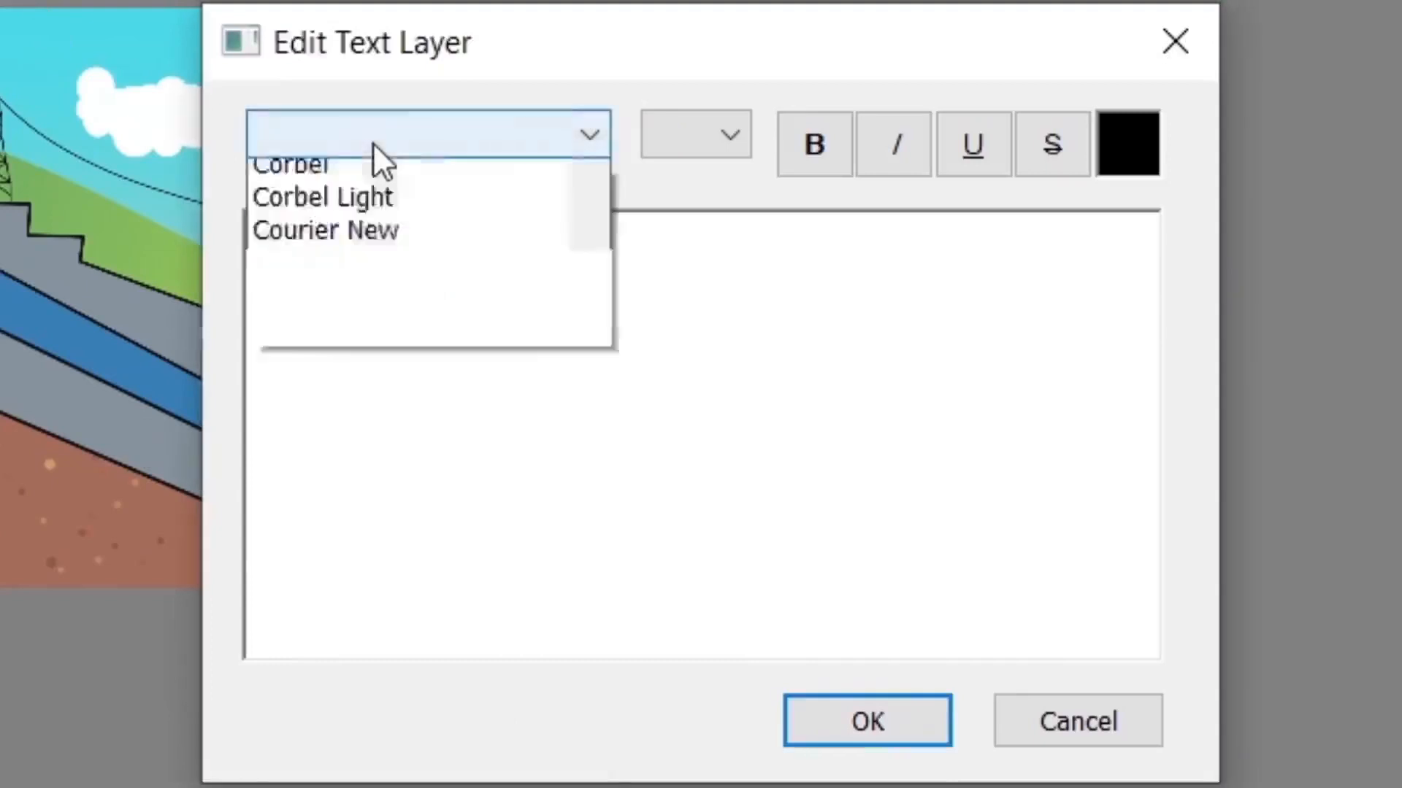
left_click(385, 209)
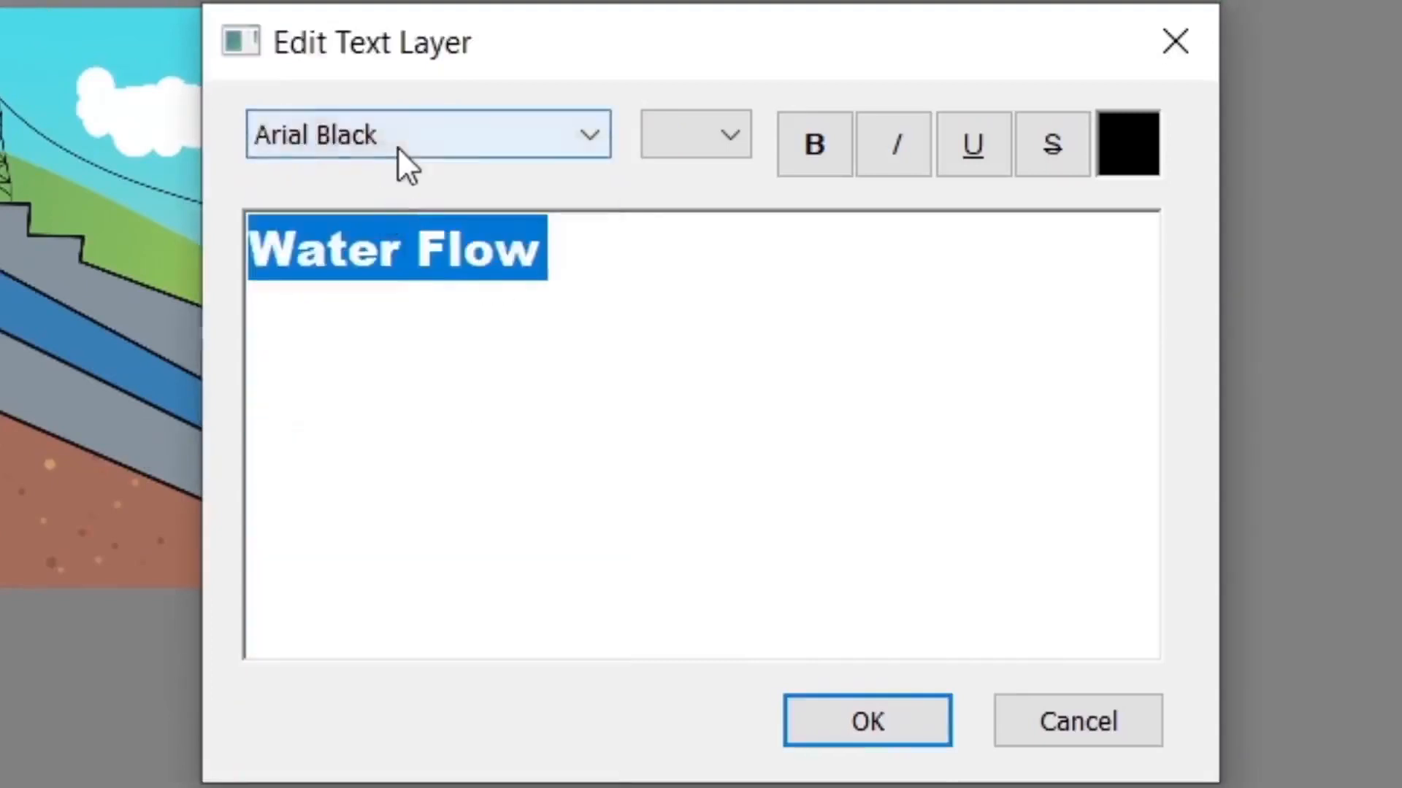
scroll(398, 147, "down", 3)
scroll(397, 147, "up", 3)
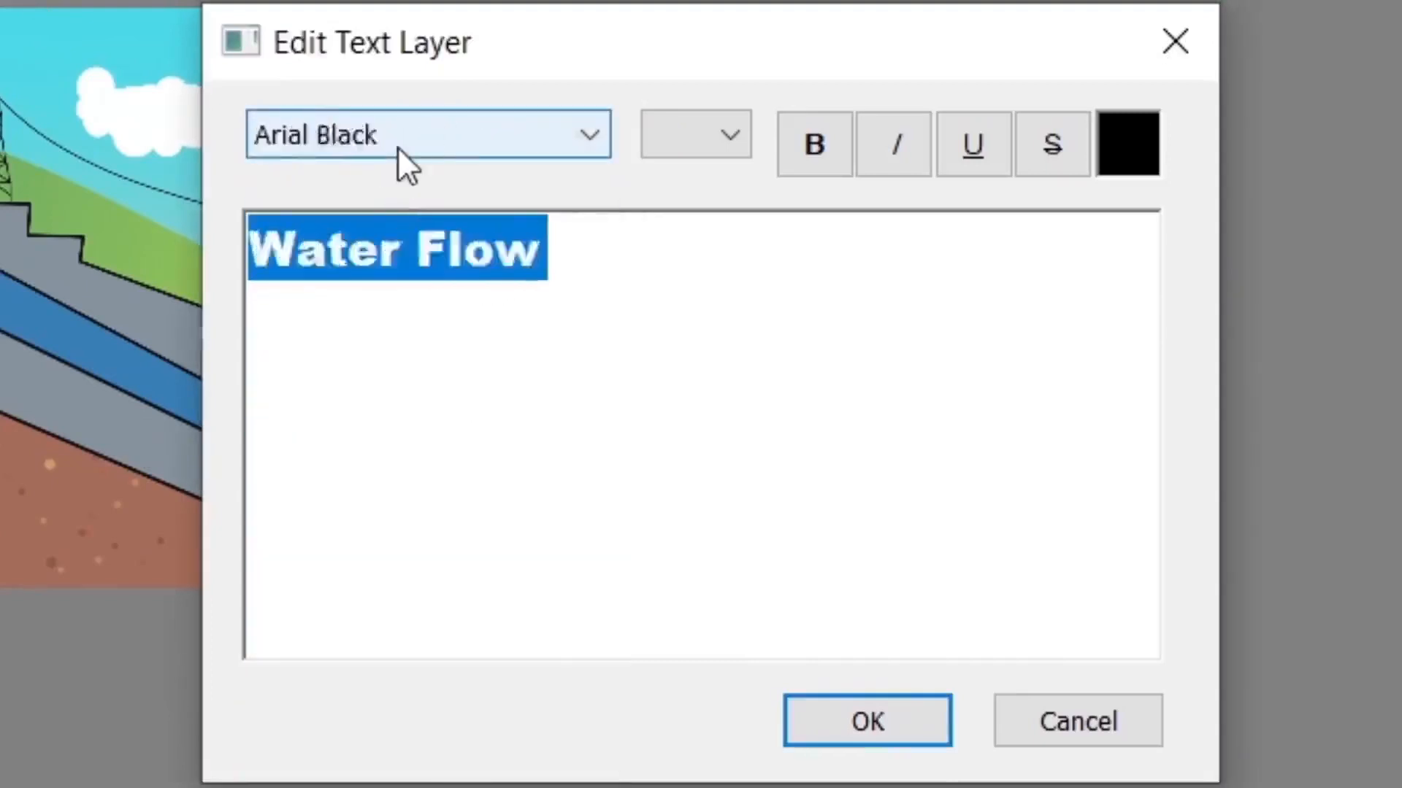
scroll(397, 147, "up", 1)
scroll(397, 146, "down", 1)
scroll(397, 146, "up", 1)
scroll(397, 146, "down", 1)
scroll(397, 146, "down", 4)
scroll(397, 146, "up", 1)
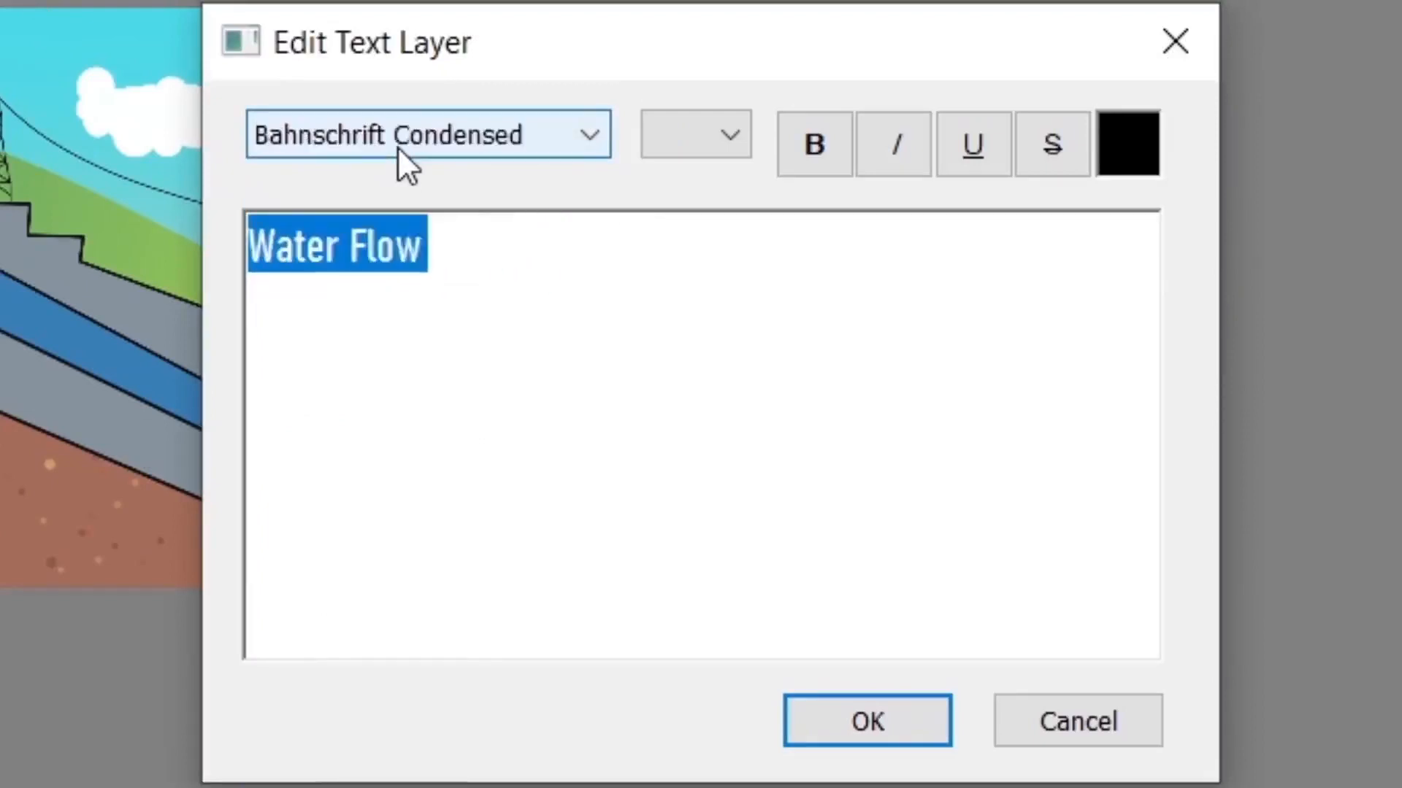
scroll(398, 146, "up", 4)
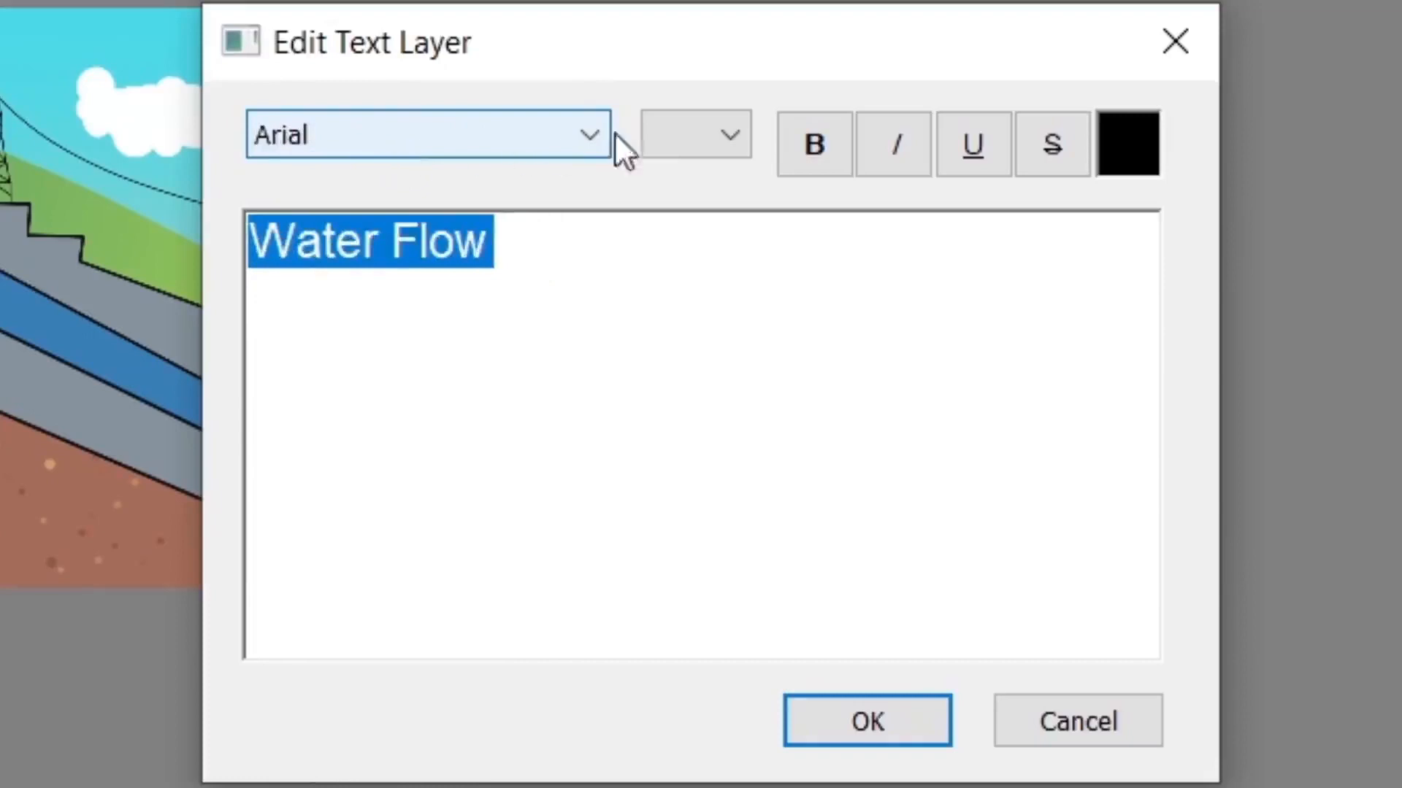
left_click(829, 139)
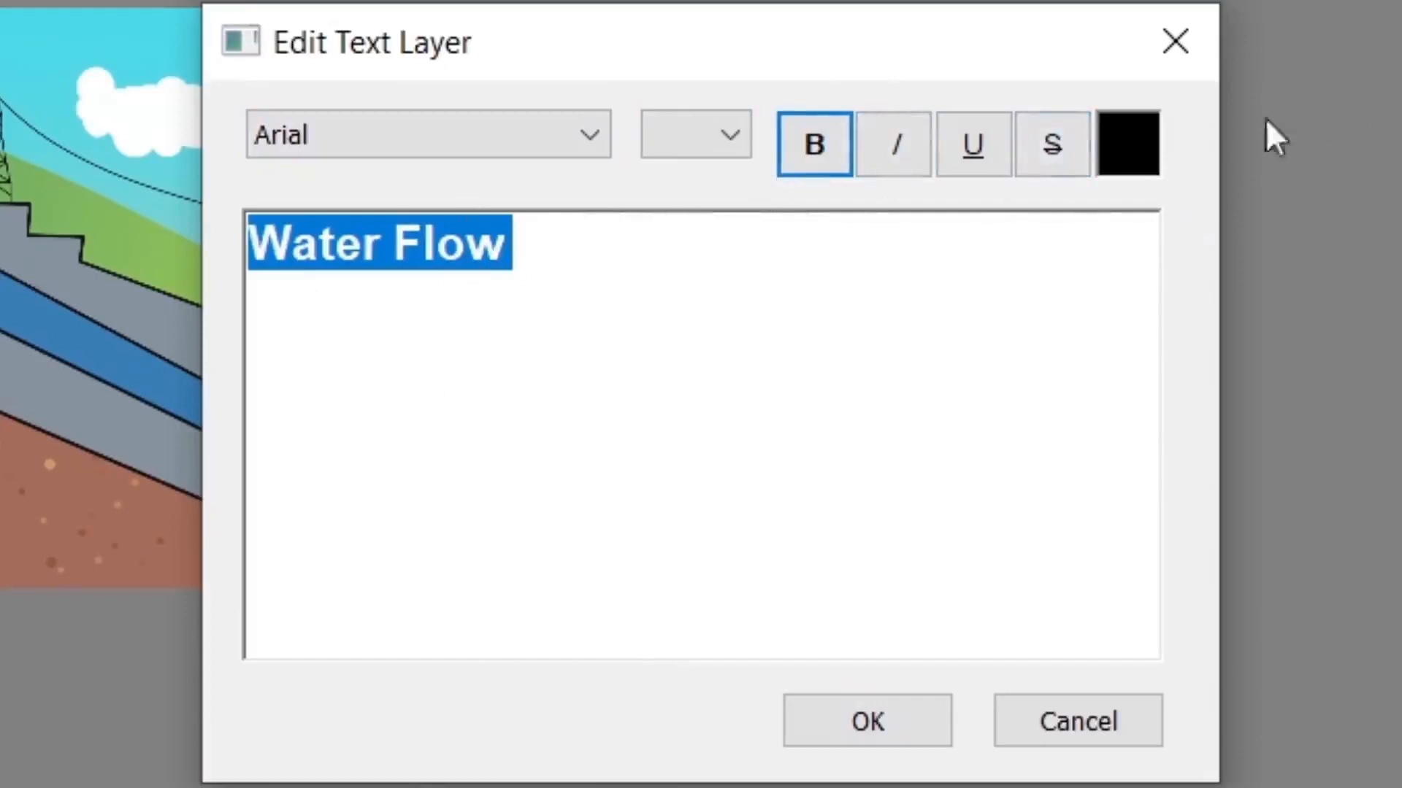
left_click(1130, 149)
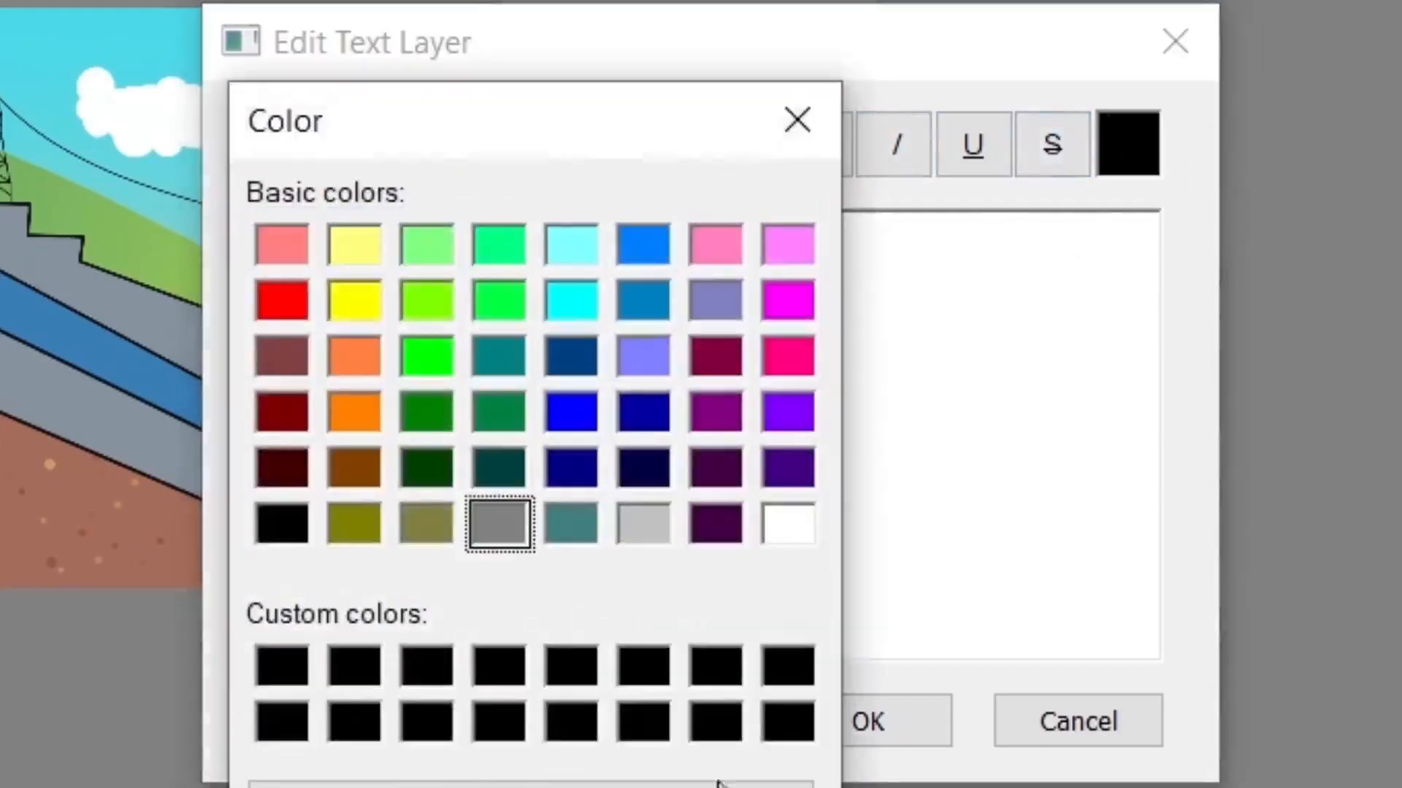
left_click(786, 527)
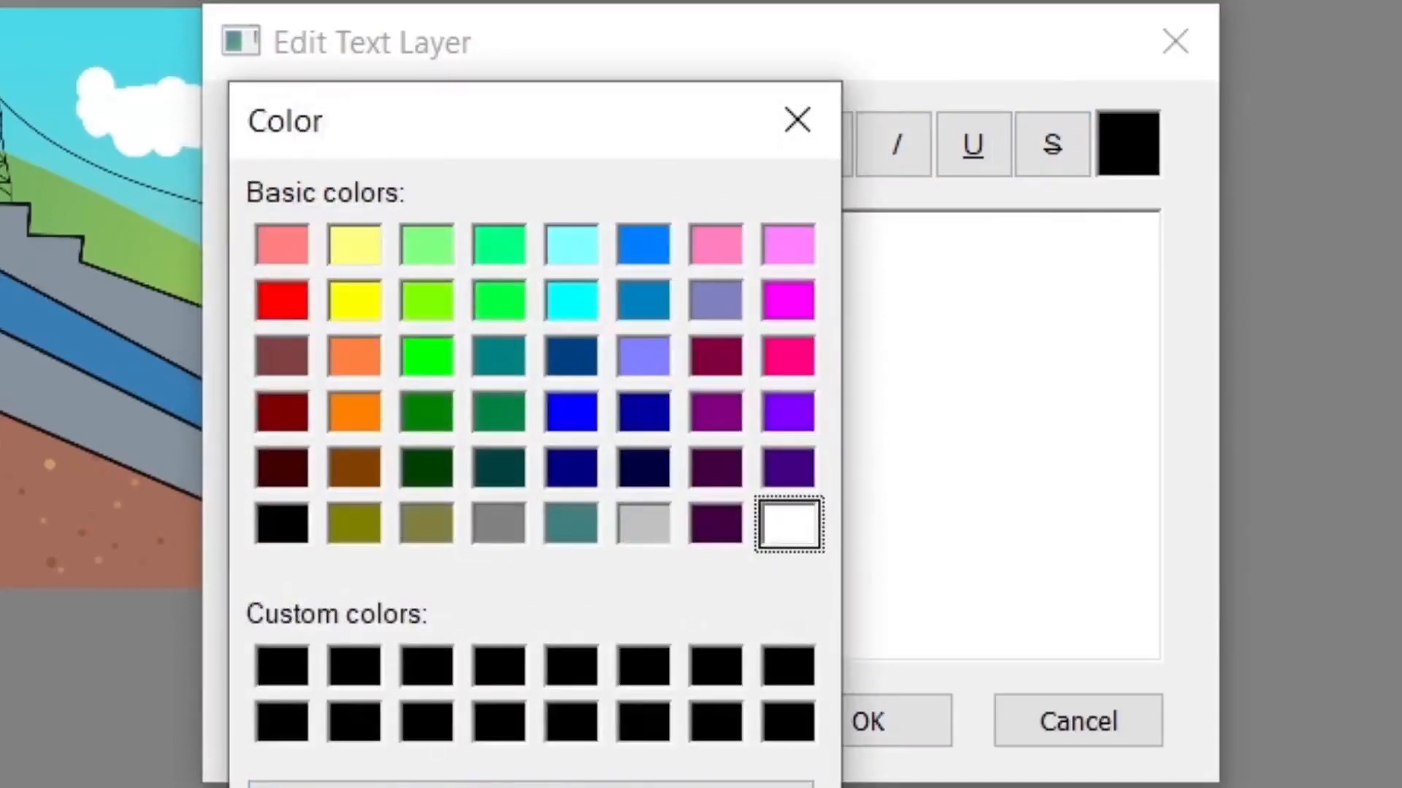
key("Return")
left_click(1129, 127)
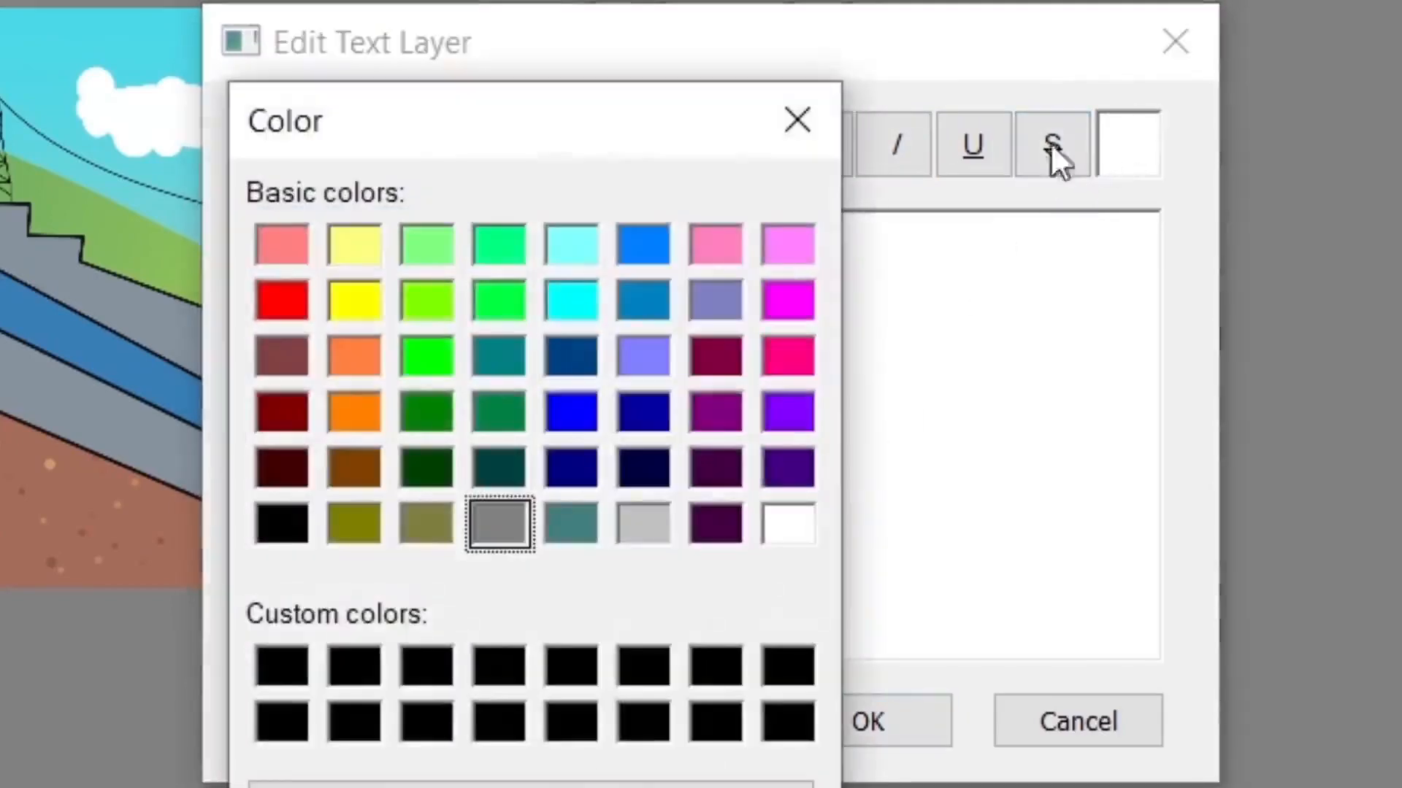
left_click(792, 121)
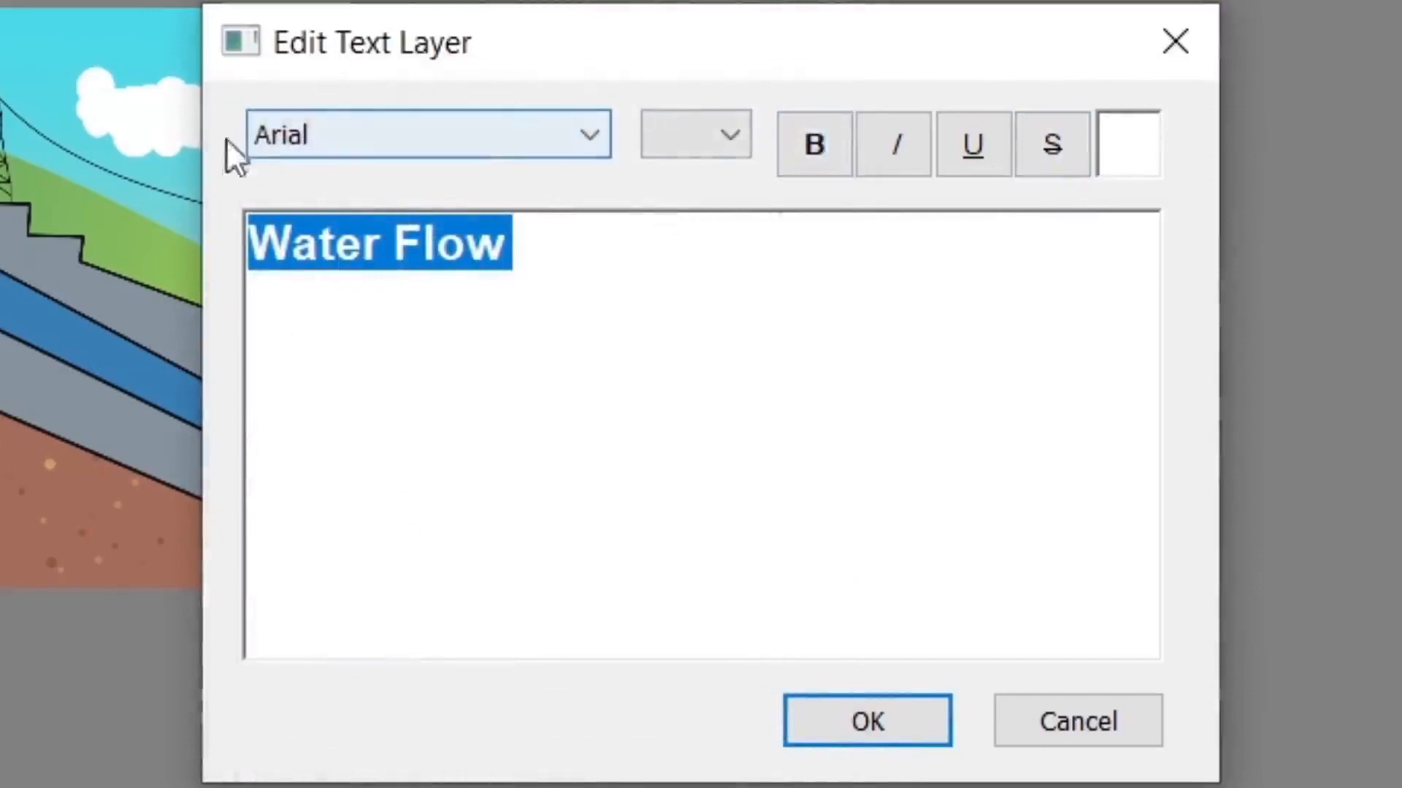
left_click(1141, 153)
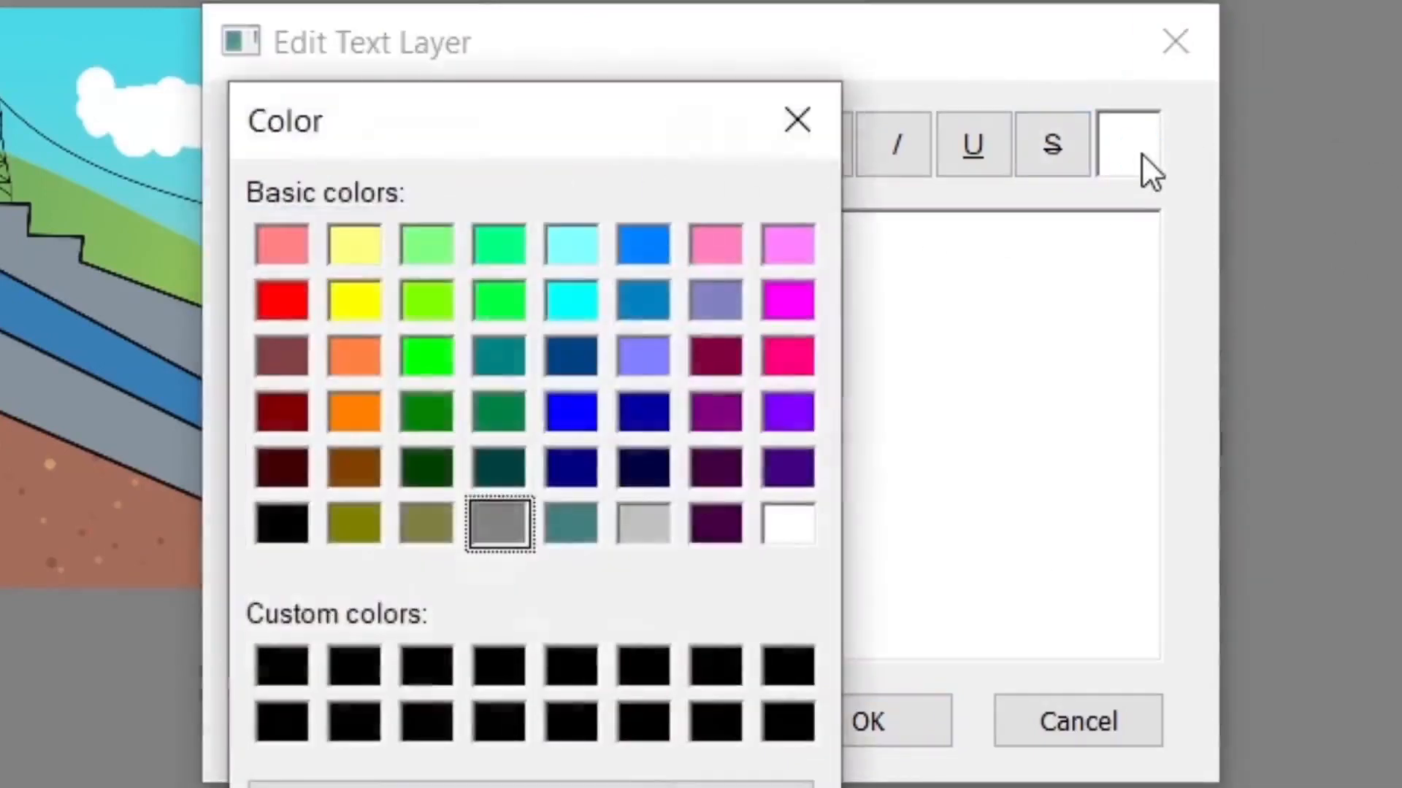
left_click(766, 116)
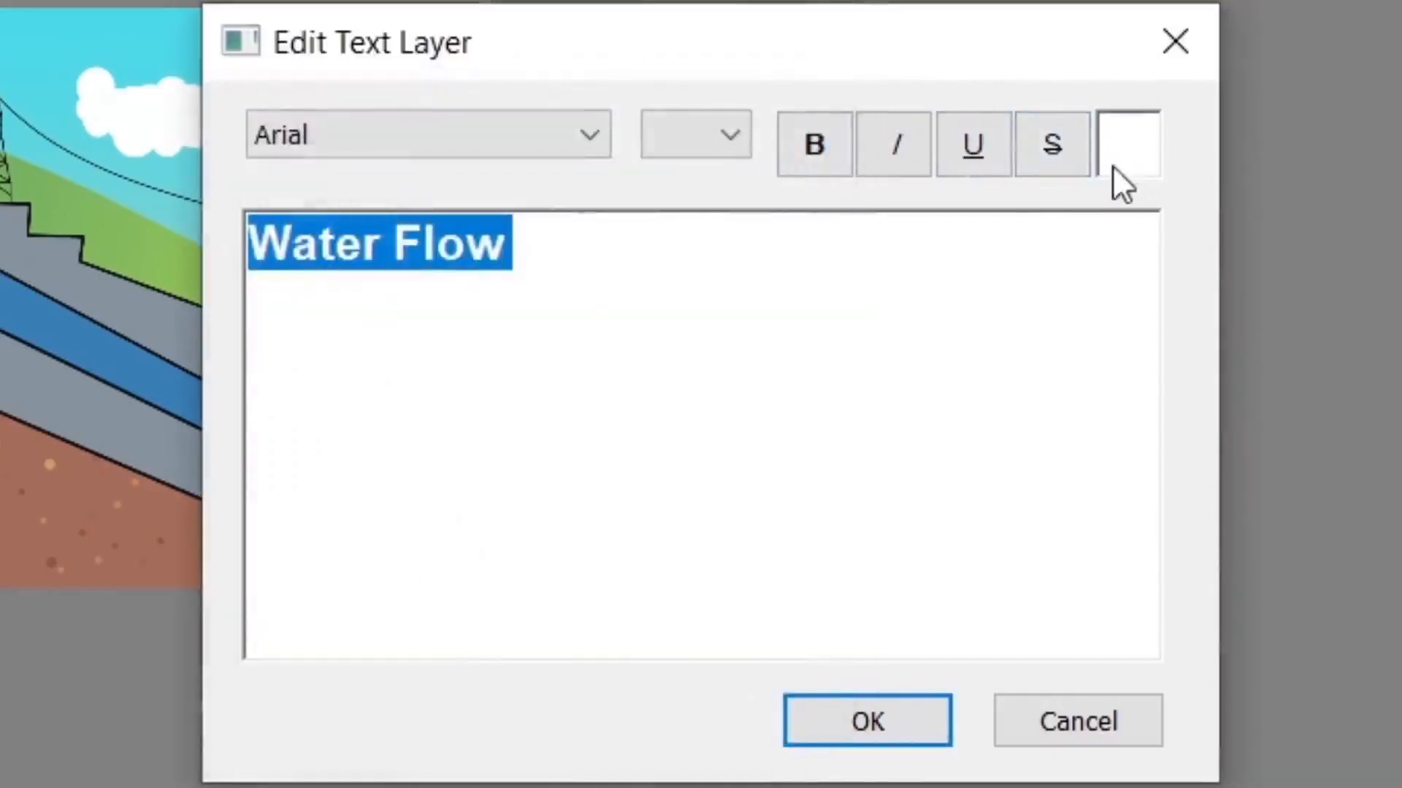
left_click(1142, 150)
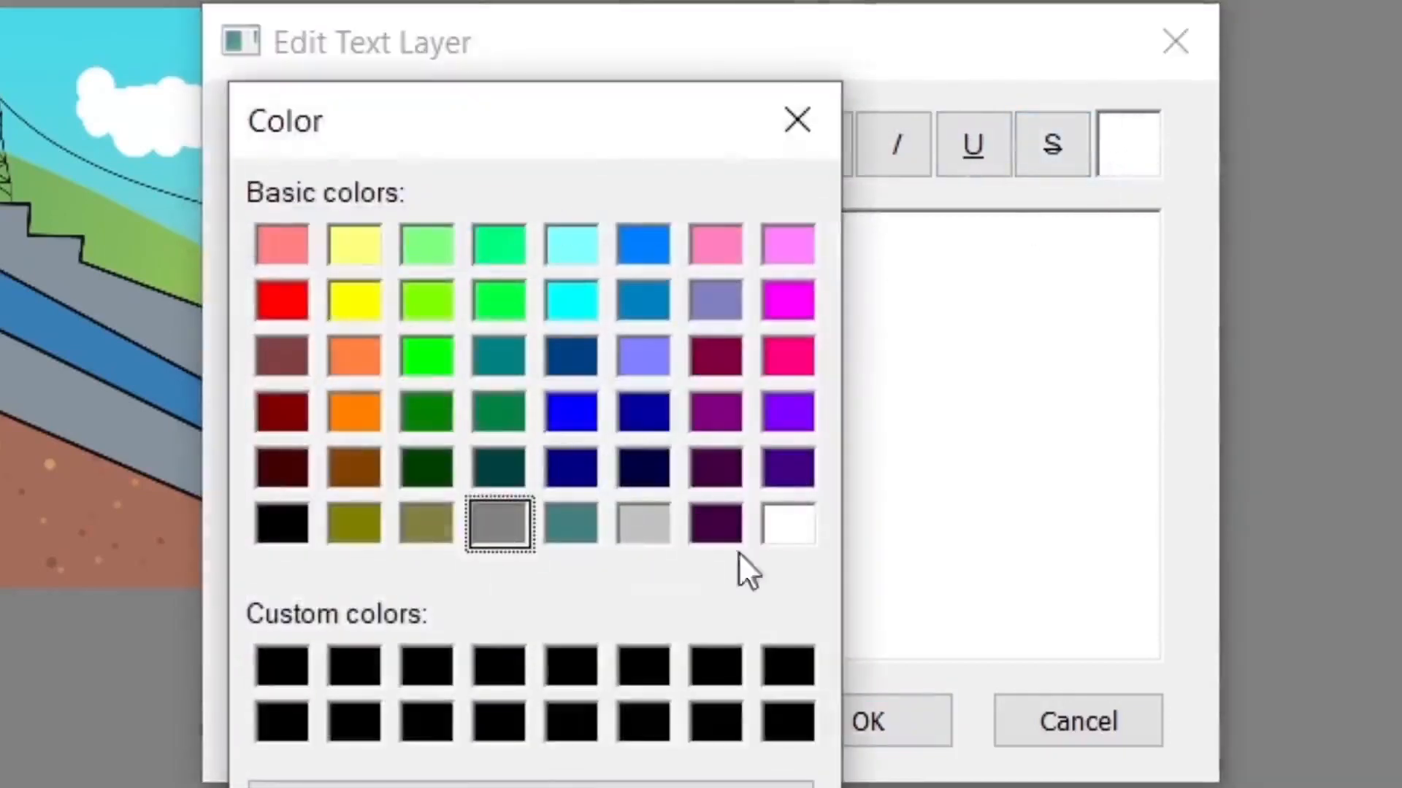
left_click(787, 721)
key("Return")
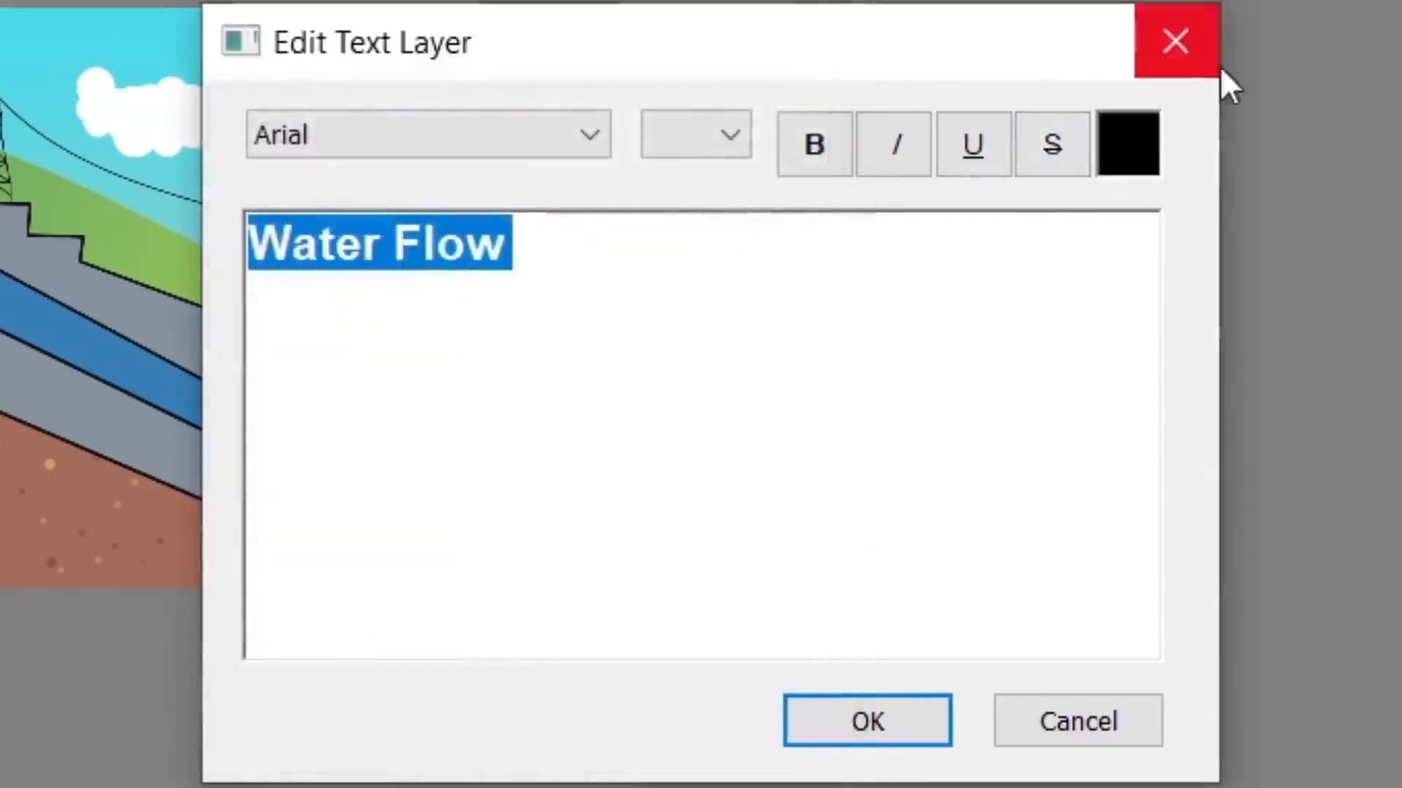
Step: Set the colour of the selected "Water Flow" text to white and accept the text layer edit
left_click(1115, 135)
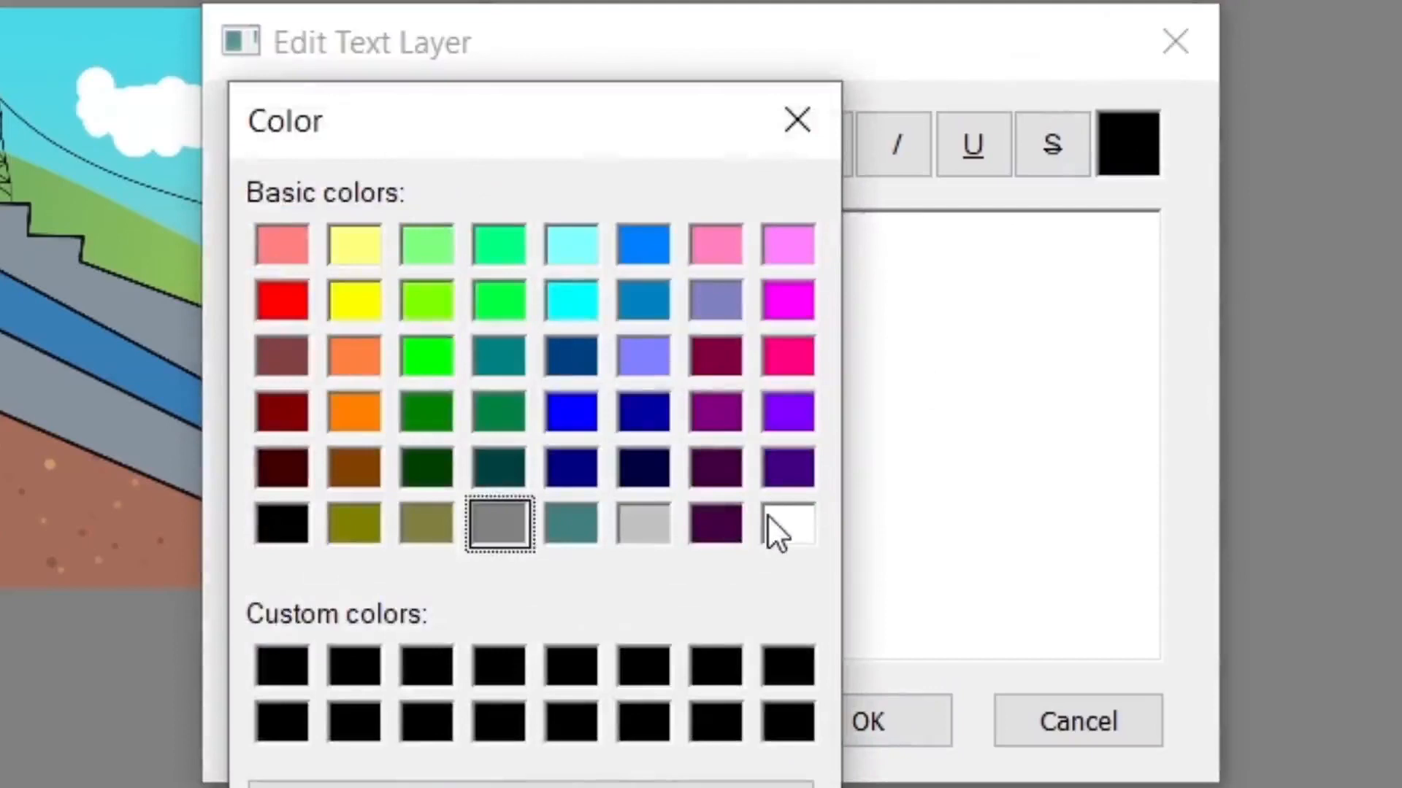
left_click(773, 531)
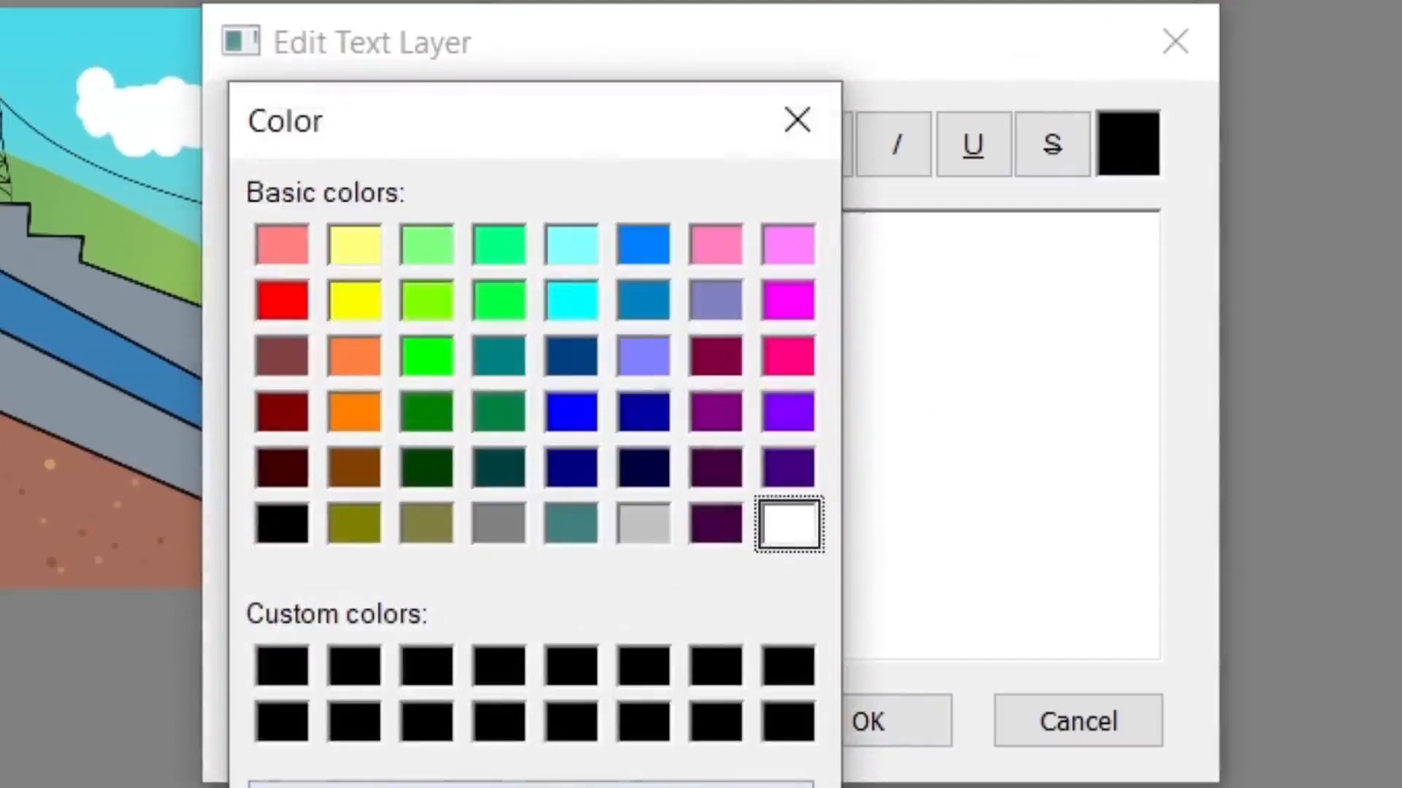
key("Return")
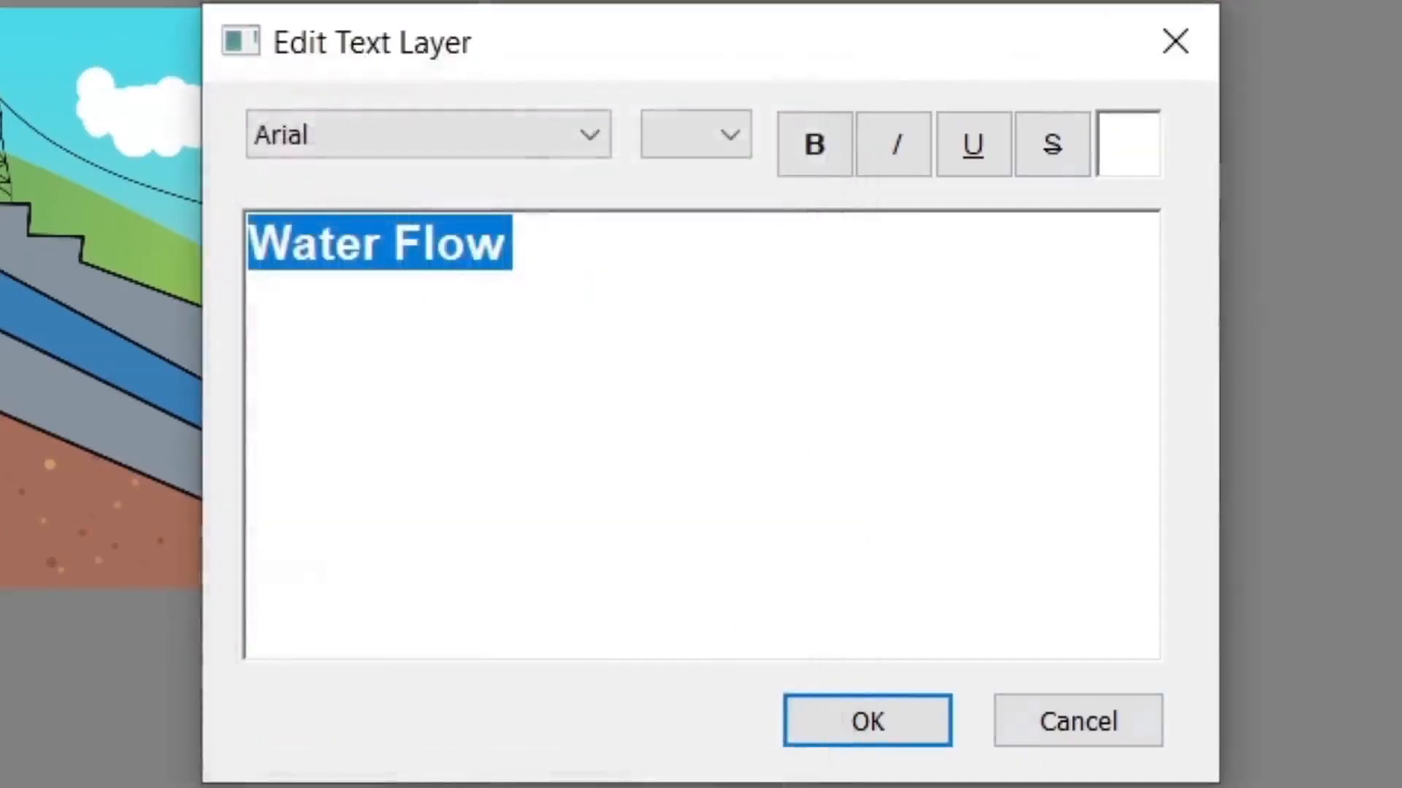
left_click(847, 716)
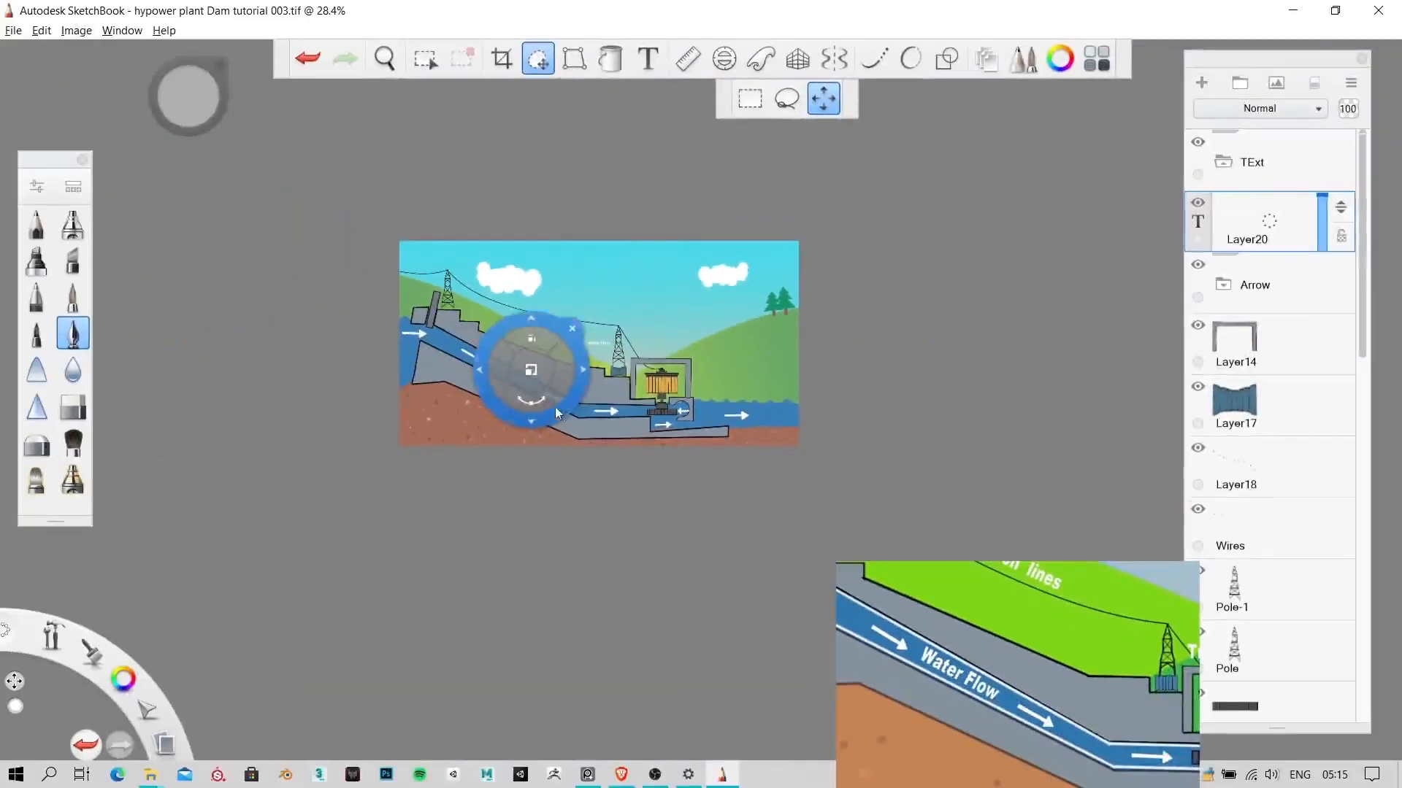
Step: Move, rotate and scale the "Water Flow" text so it runs along the sloping water channel between its two arrows
left_click_drag(545, 371, 586, 267)
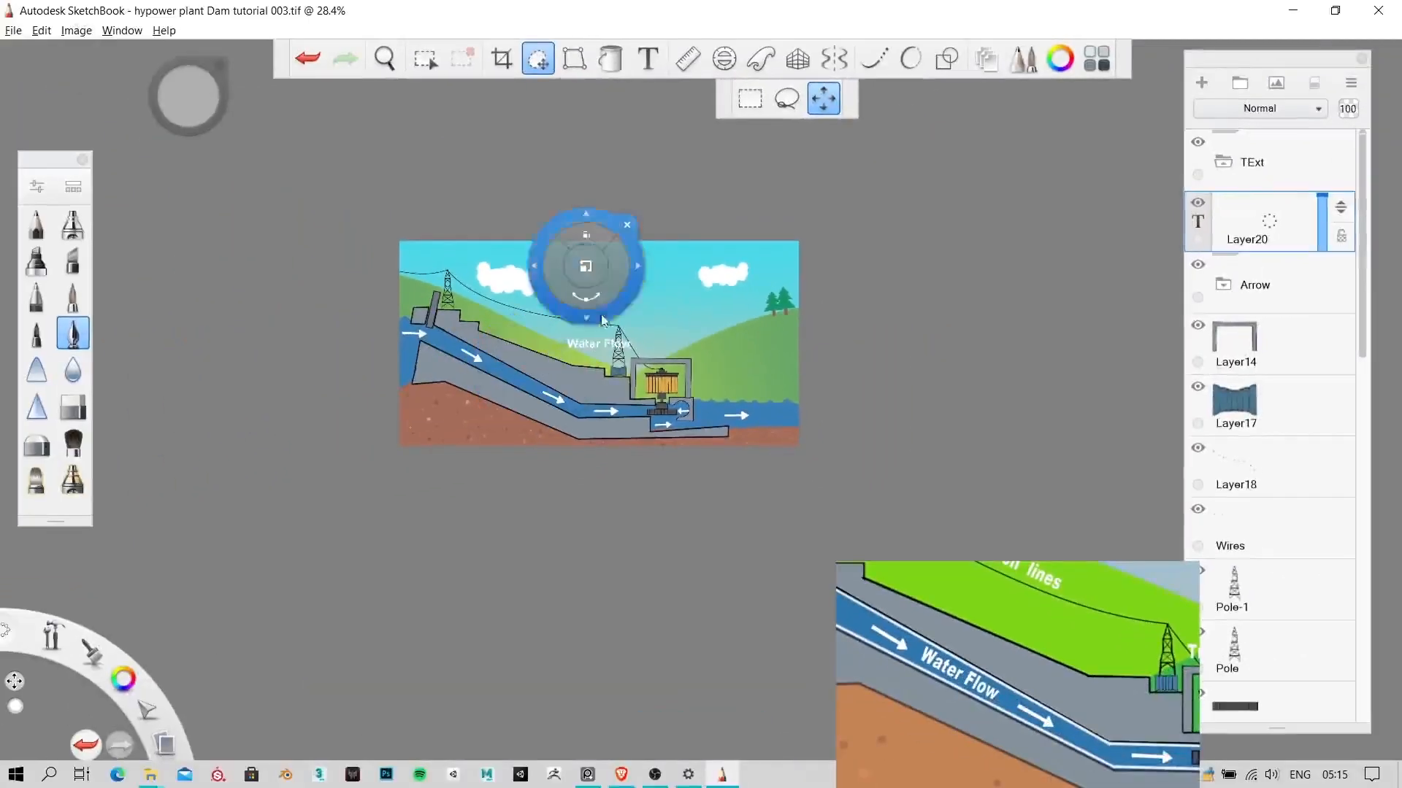
left_click_drag(614, 391, 552, 400)
key("space")
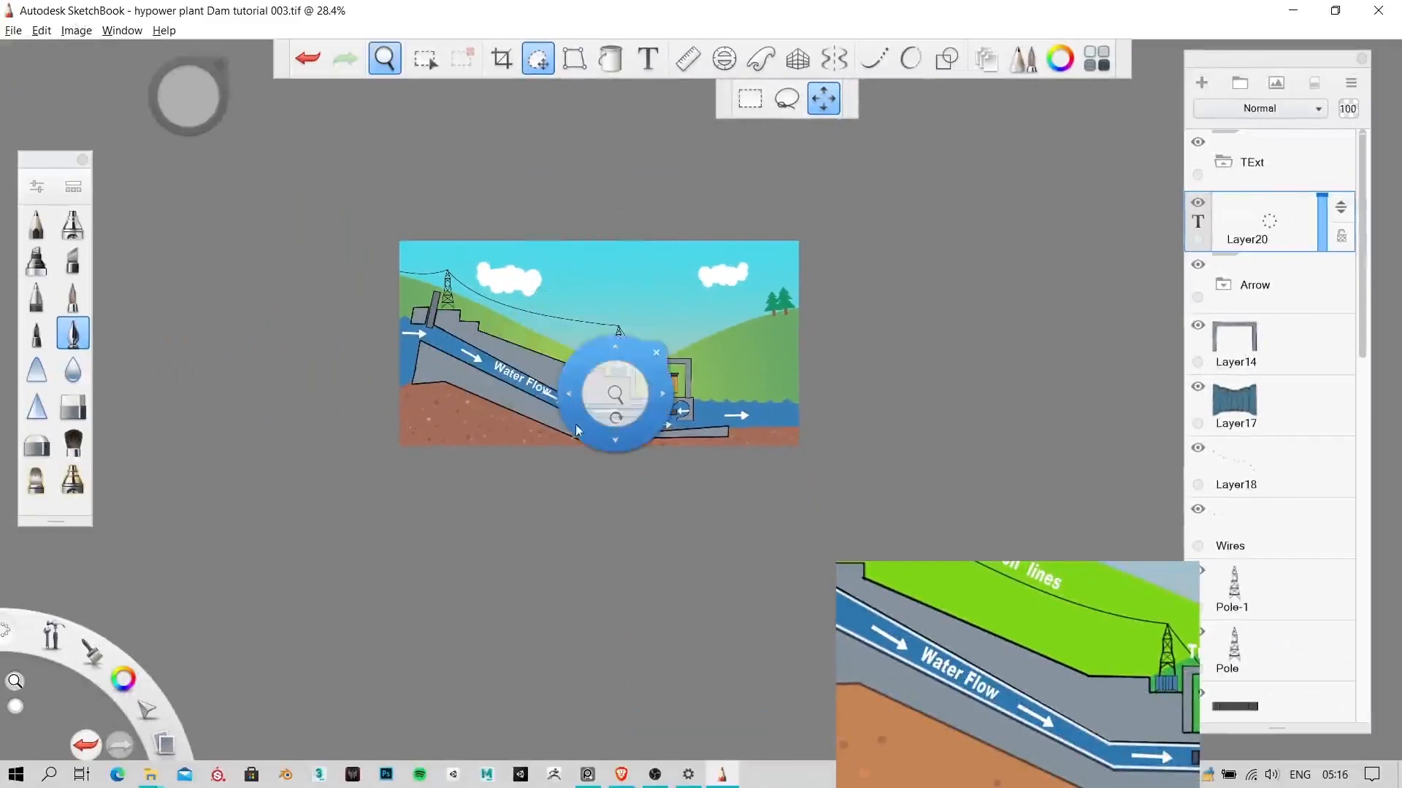
left_click_drag(581, 450, 705, 476)
key("space")
left_click_drag(658, 426, 763, 272)
left_click_drag(778, 470, 737, 476)
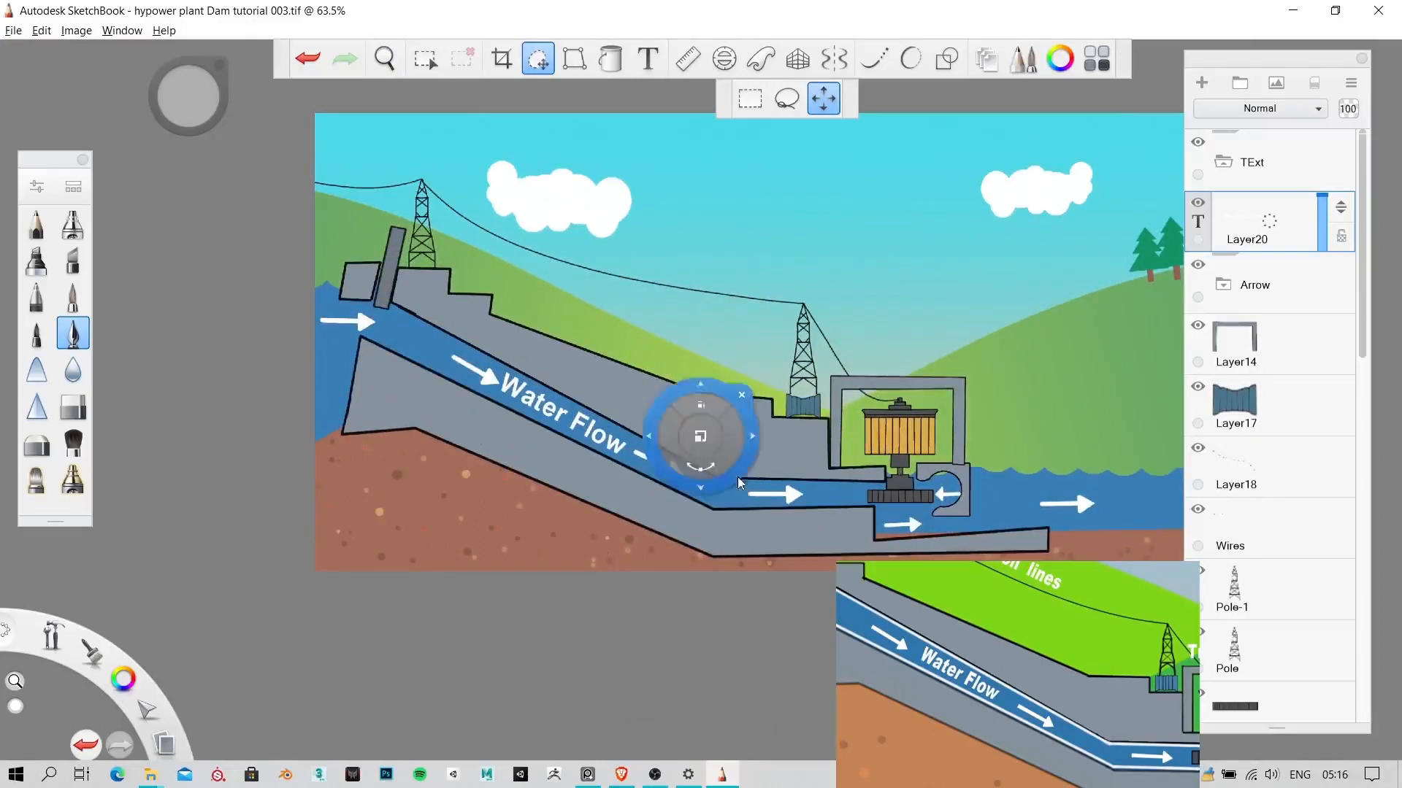
key("space")
left_click_drag(719, 414, 635, 530)
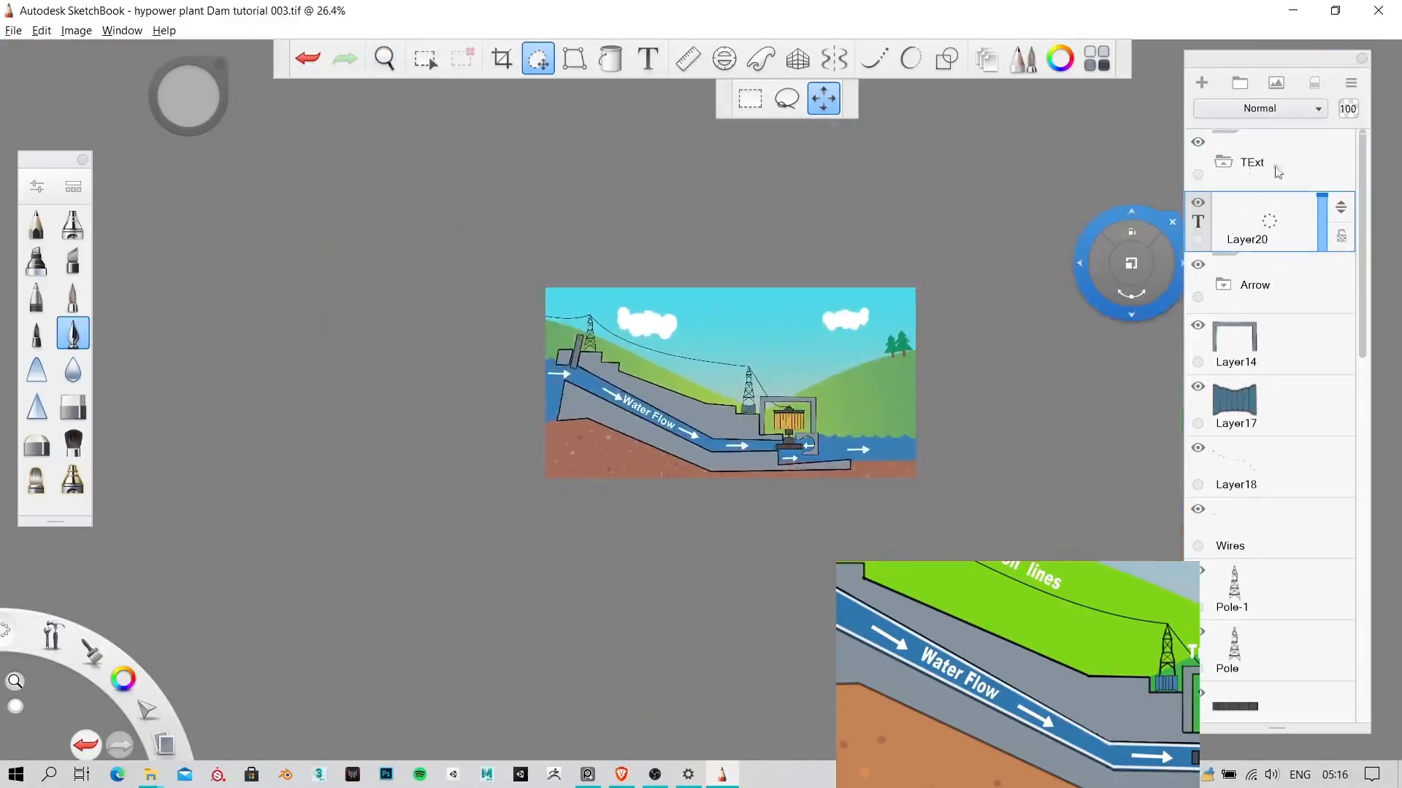
Step: Duplicate the "Water Flow" text layer inside the TExt group
left_click(1351, 86)
left_click(1104, 169)
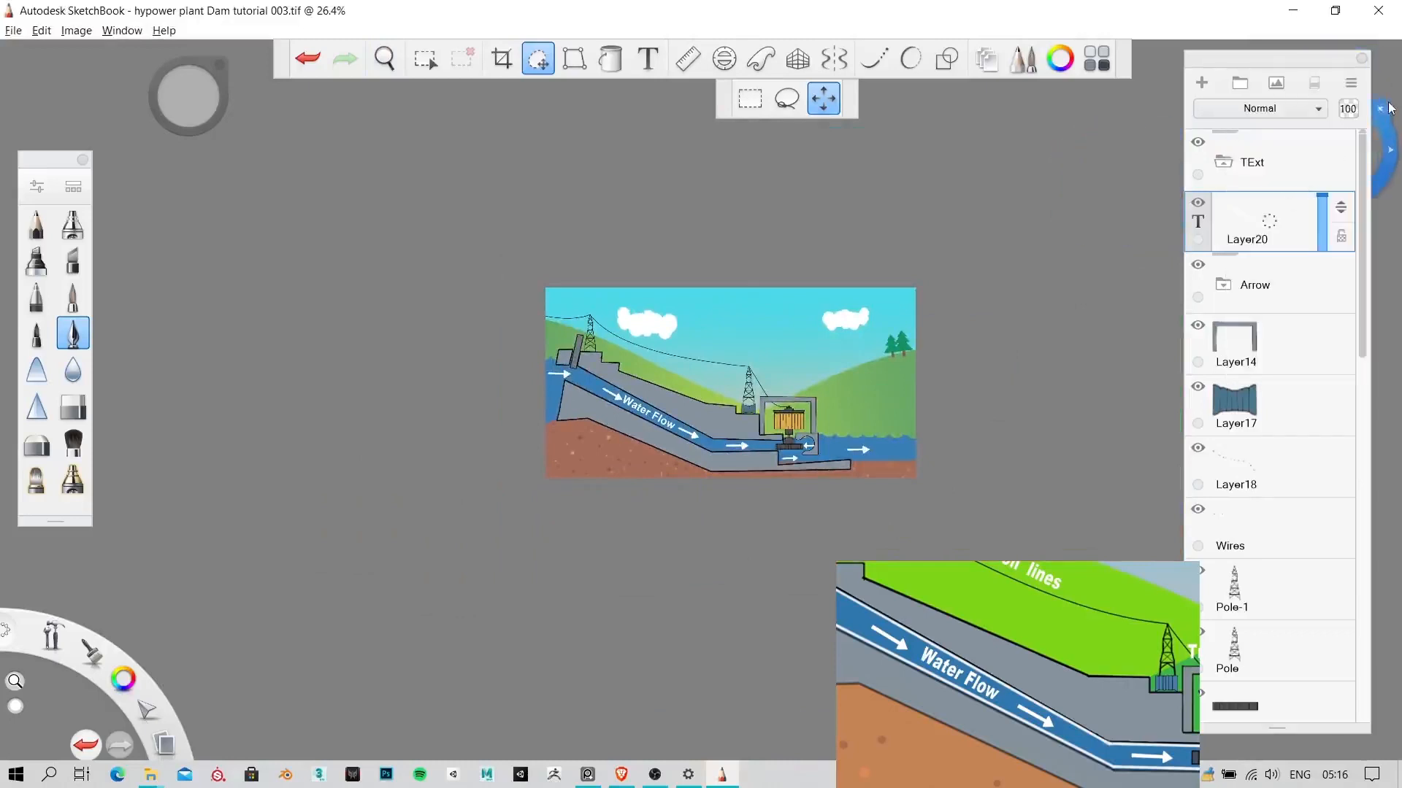
left_click(1351, 82)
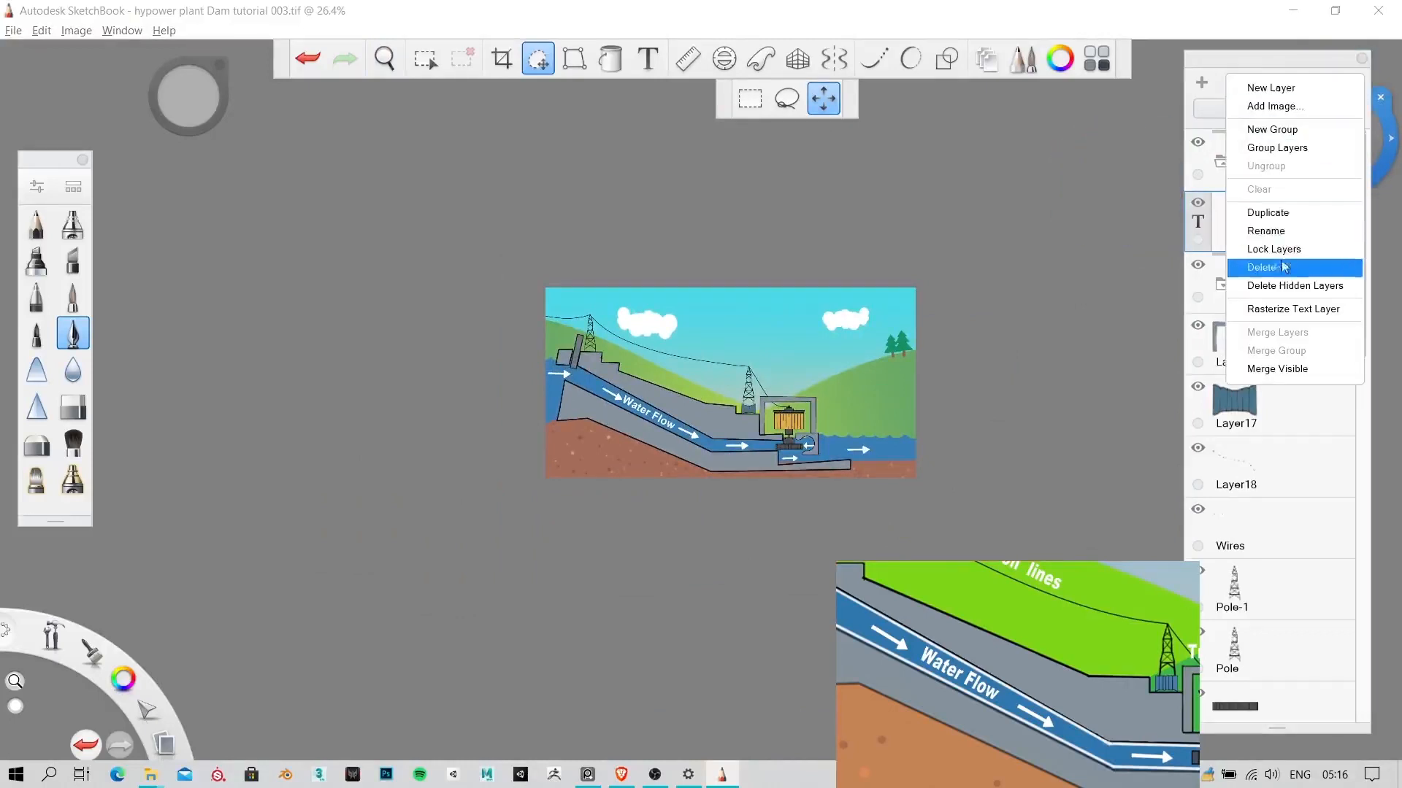
left_click(1268, 212)
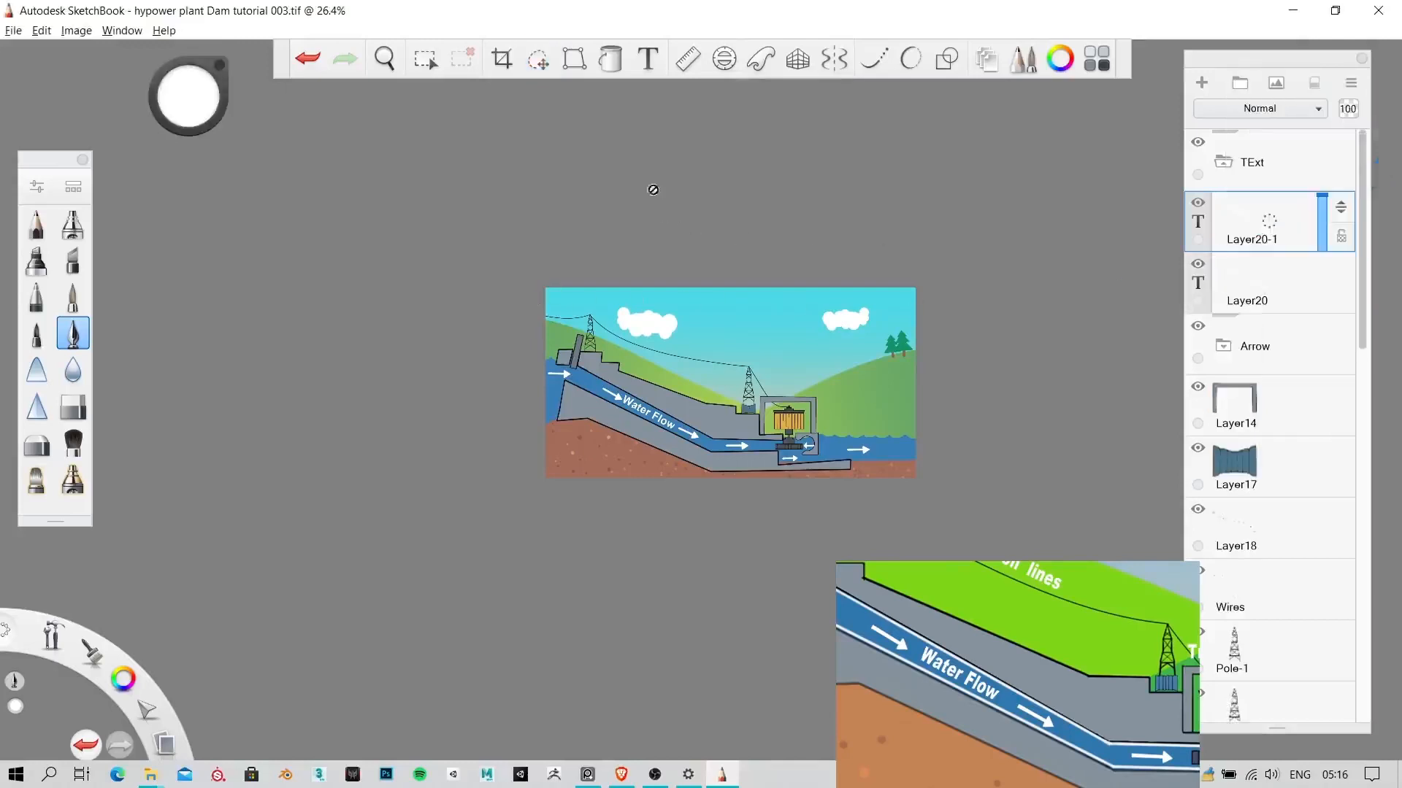
Step: Move the duplicated text up to the wire between the two pylons and rotate it to a gentle downward slope
left_click(538, 58)
left_click_drag(704, 297, 680, 247)
key("ctrl+z")
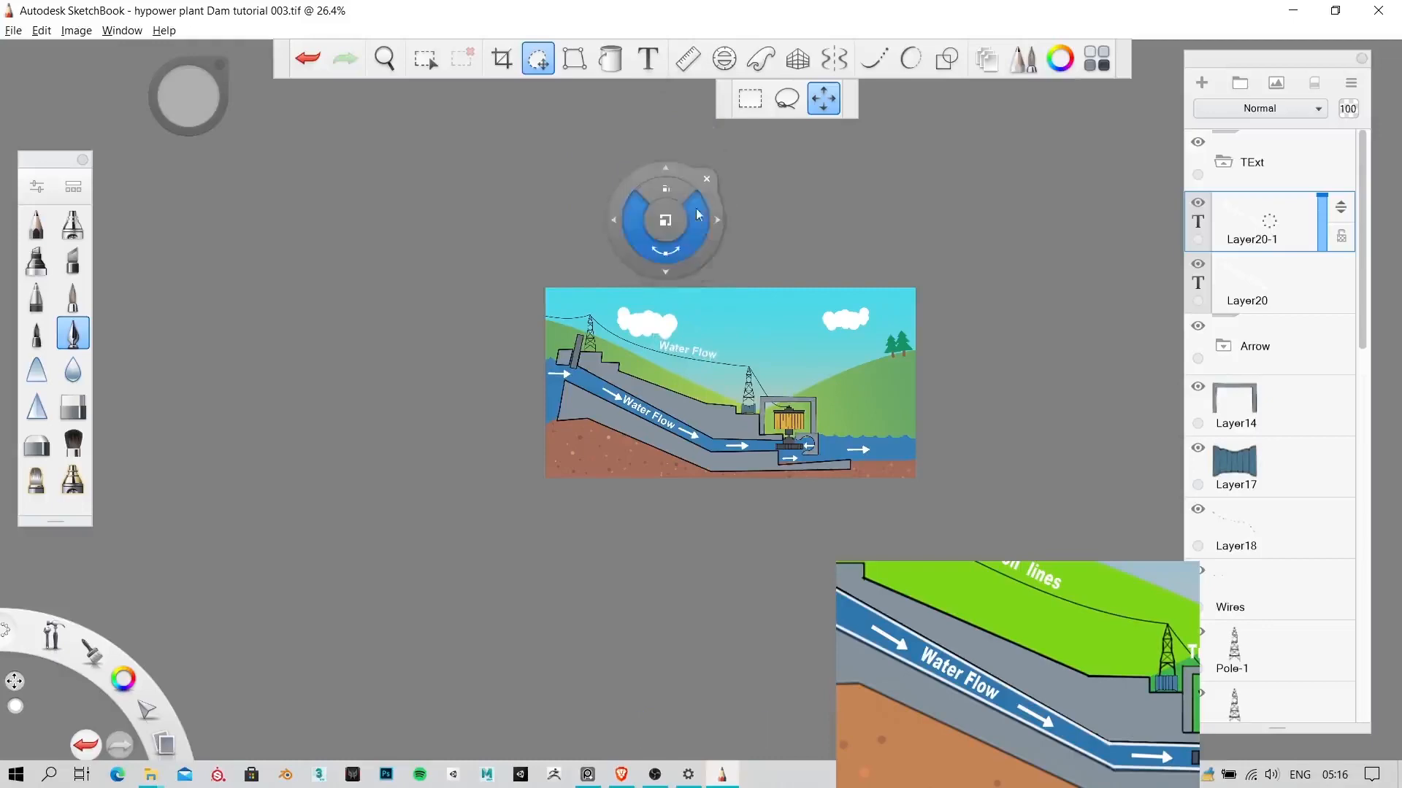
left_click(707, 182)
key("space")
left_click_drag(713, 293, 760, 234)
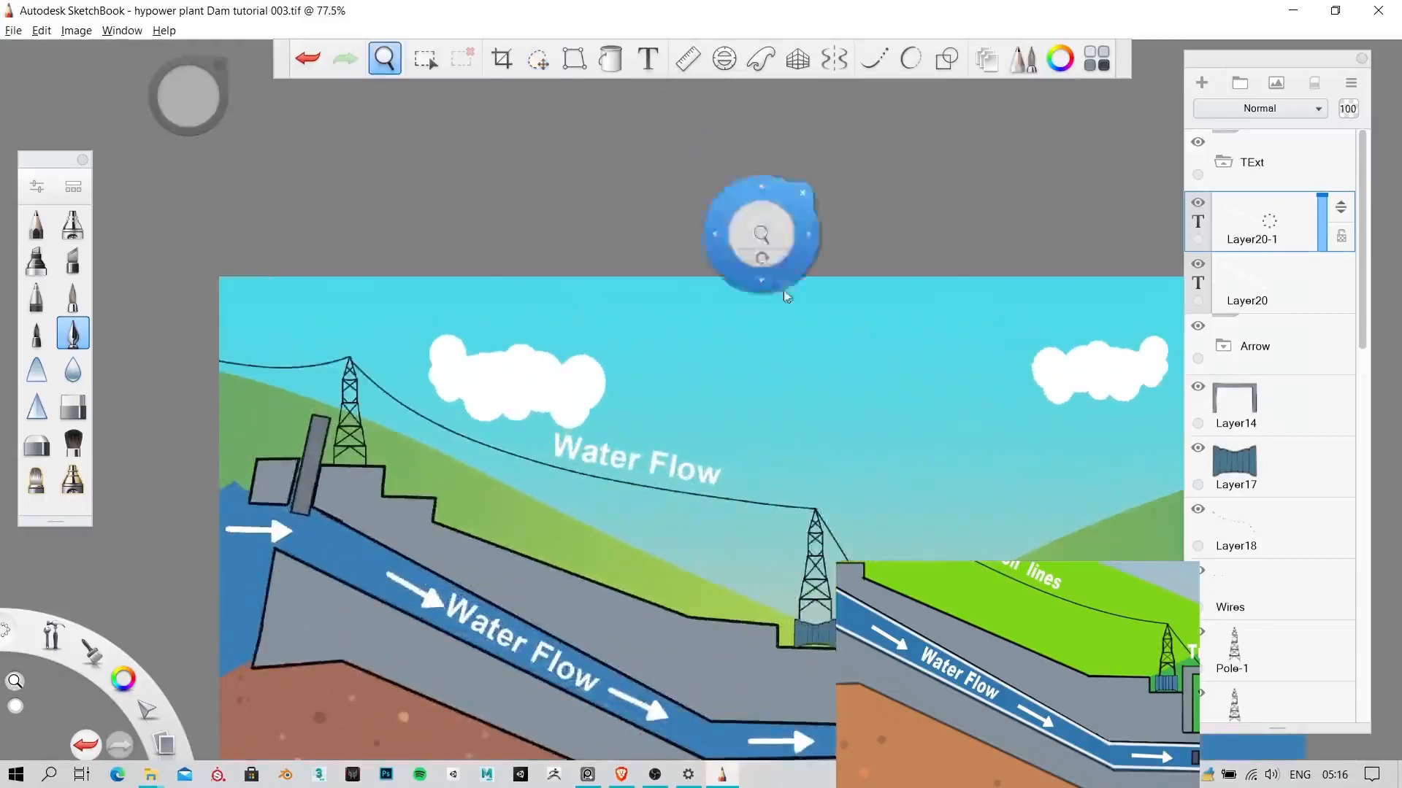
mouse_move(821, 366)
left_mouse_down()
mouse_move(579, 188)
mouse_move(607, 182)
mouse_move(575, 198)
left_mouse_up()
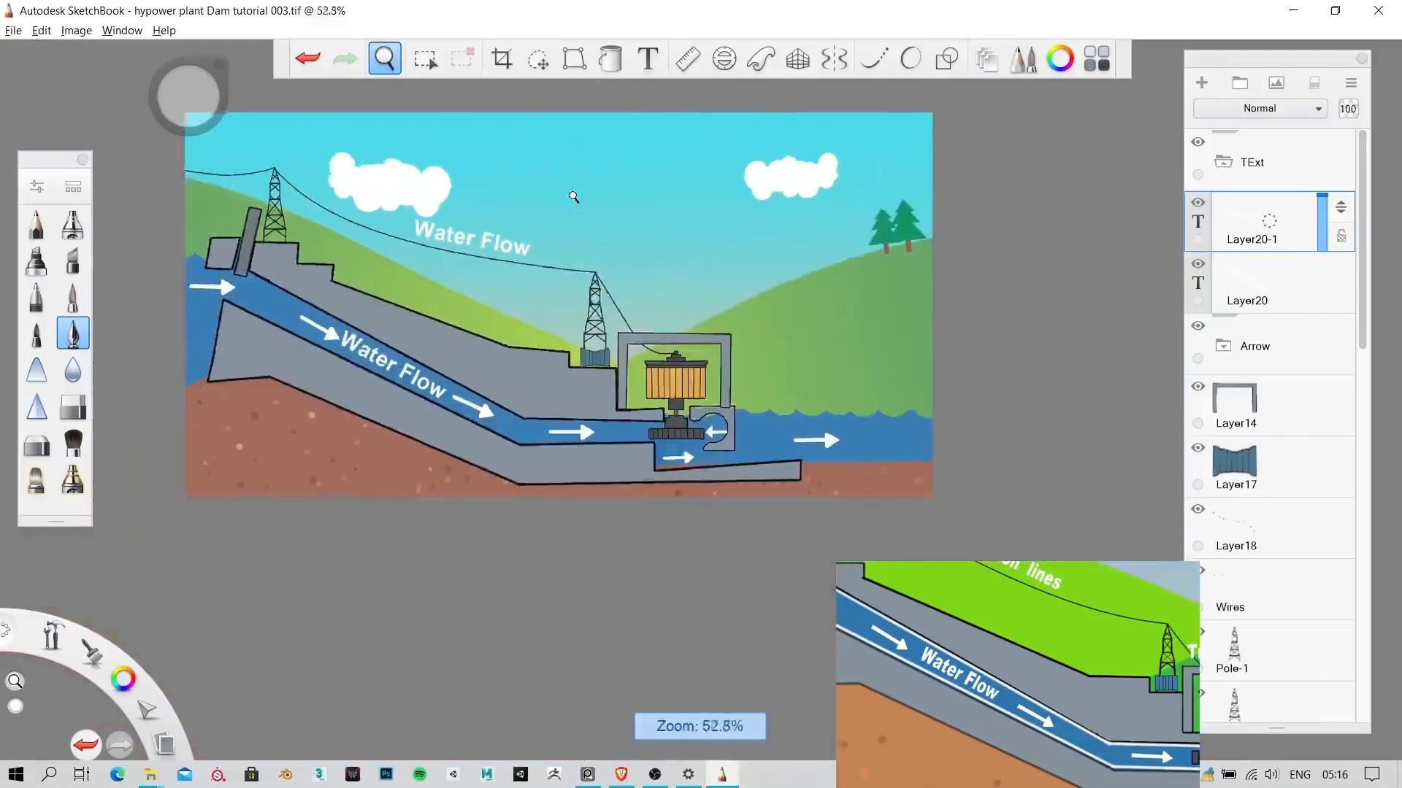
left_click_drag(622, 311, 693, 382)
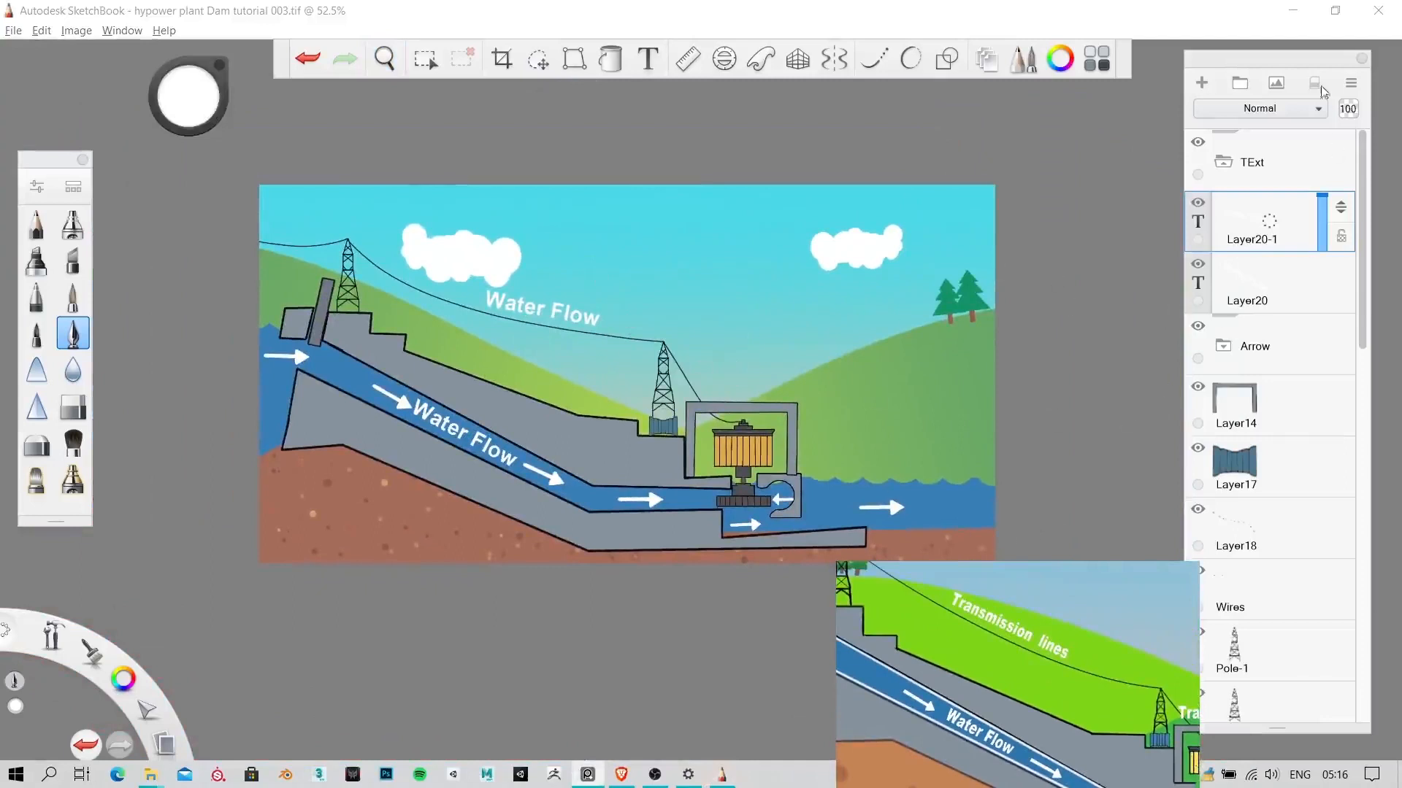
Step: Replace the duplicated text layer's wording with "Transmission Lines", keeping it bold Arial in white
left_click(1352, 83)
left_click(1252, 60)
left_click_drag(1257, 62, 1249, 42)
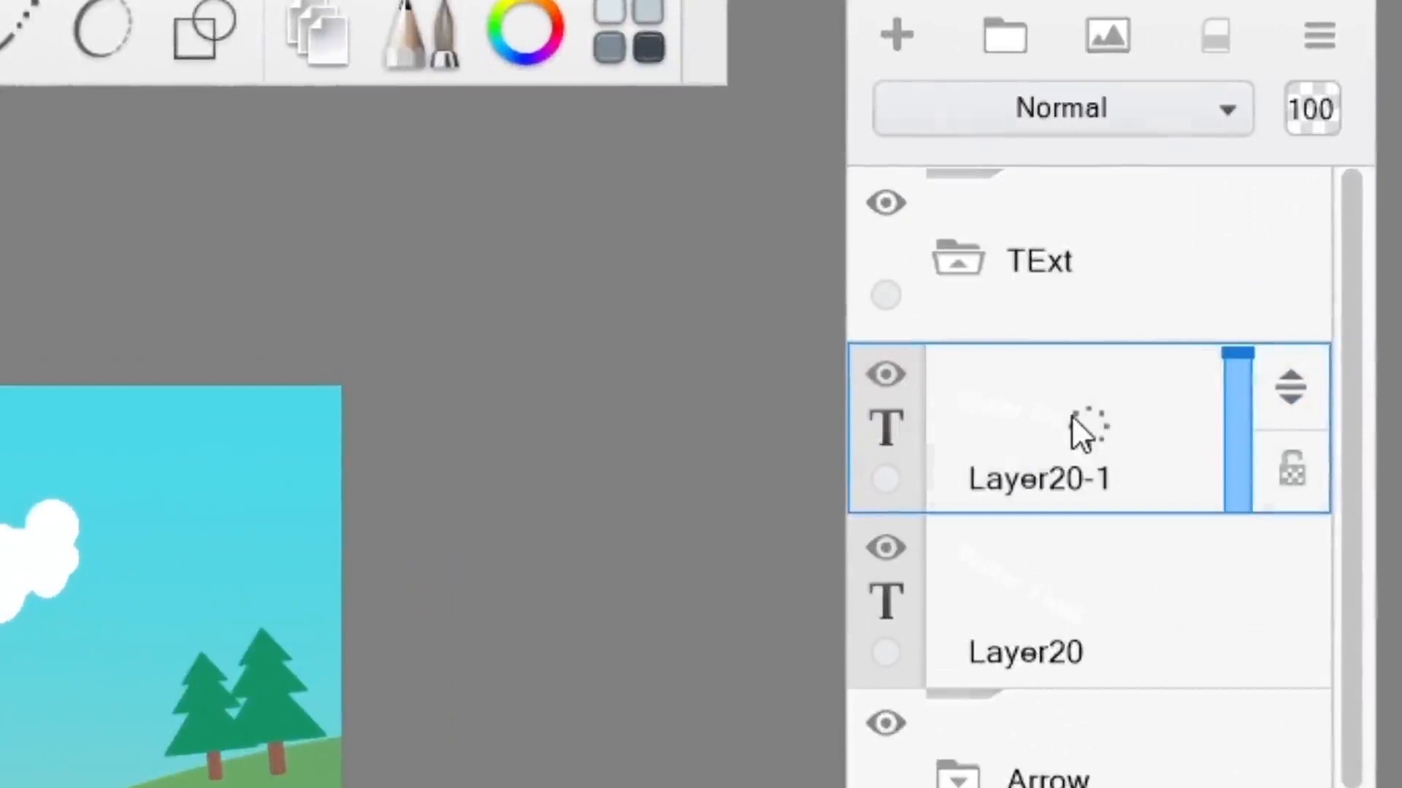
left_click(1071, 415)
left_click(1040, 428)
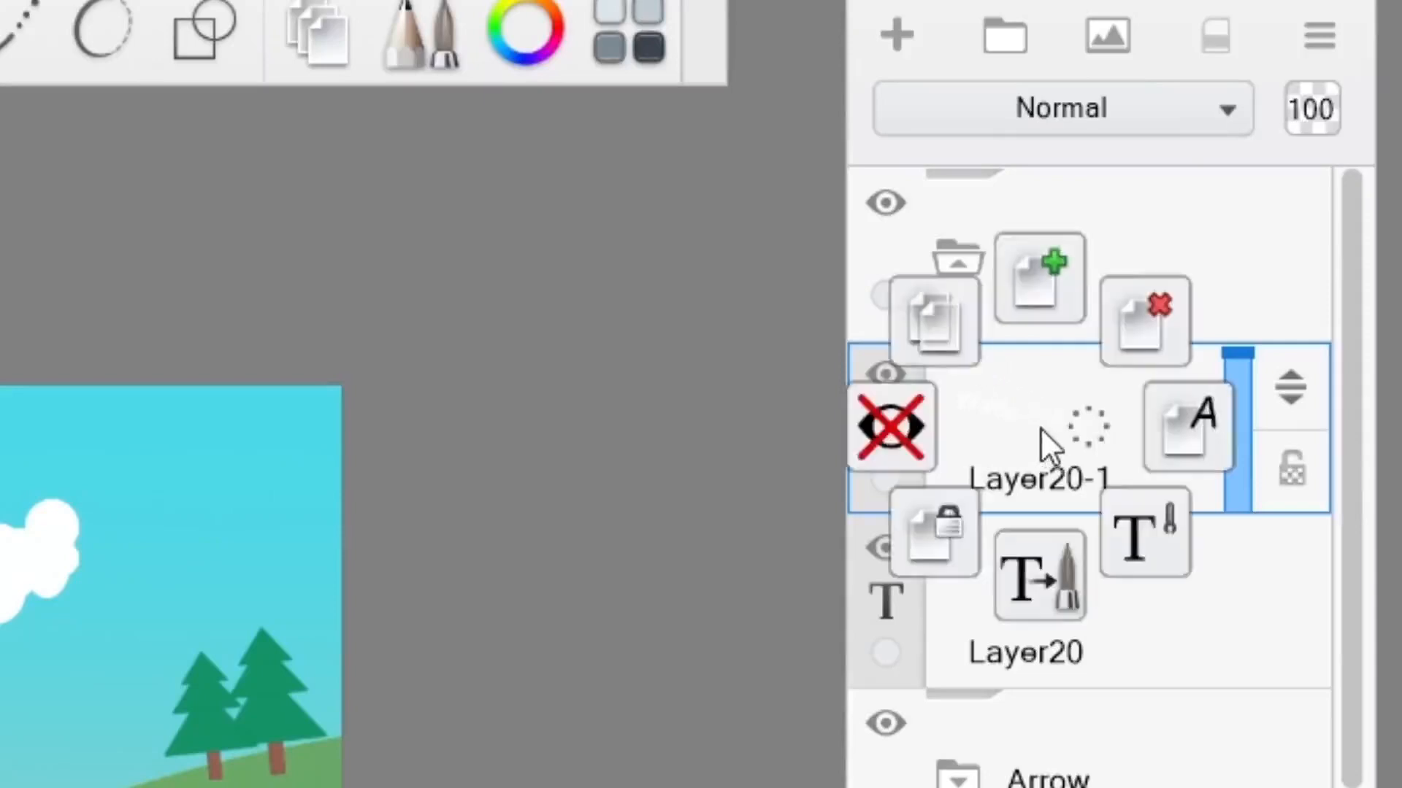
left_click_drag(1040, 398, 1158, 467)
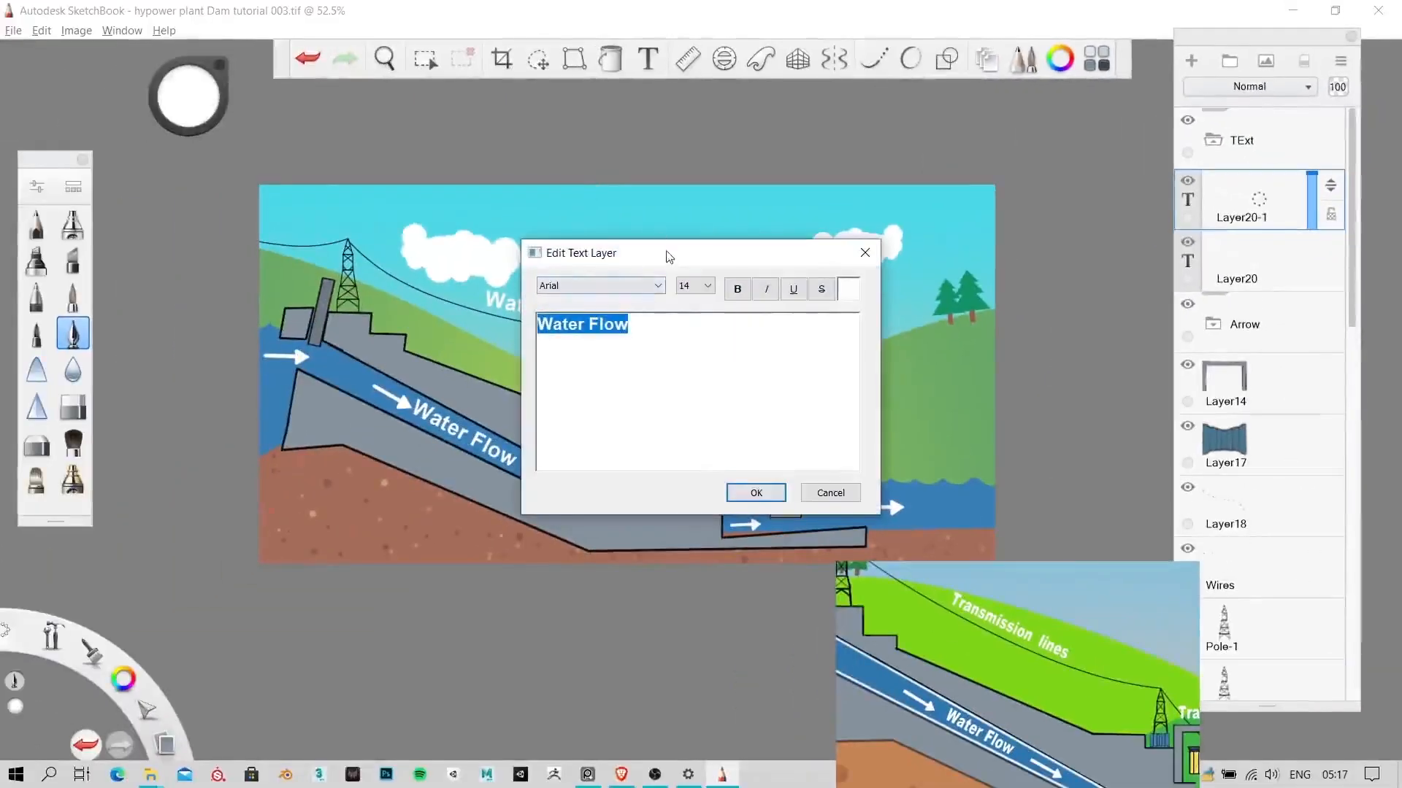
left_click_drag(667, 254, 686, 257)
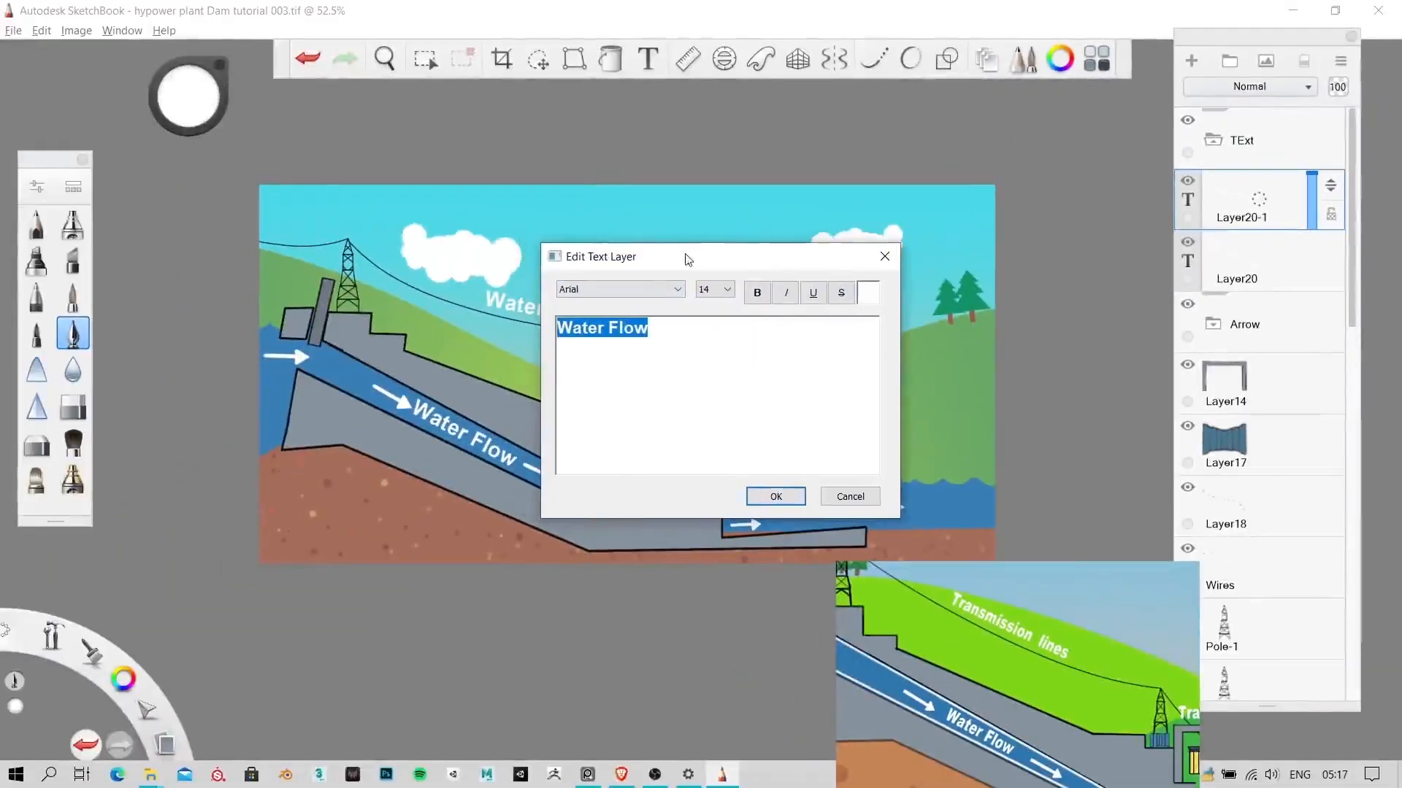
left_click(757, 295)
left_click(757, 295)
left_click_drag(650, 327, 556, 329)
key("Delete")
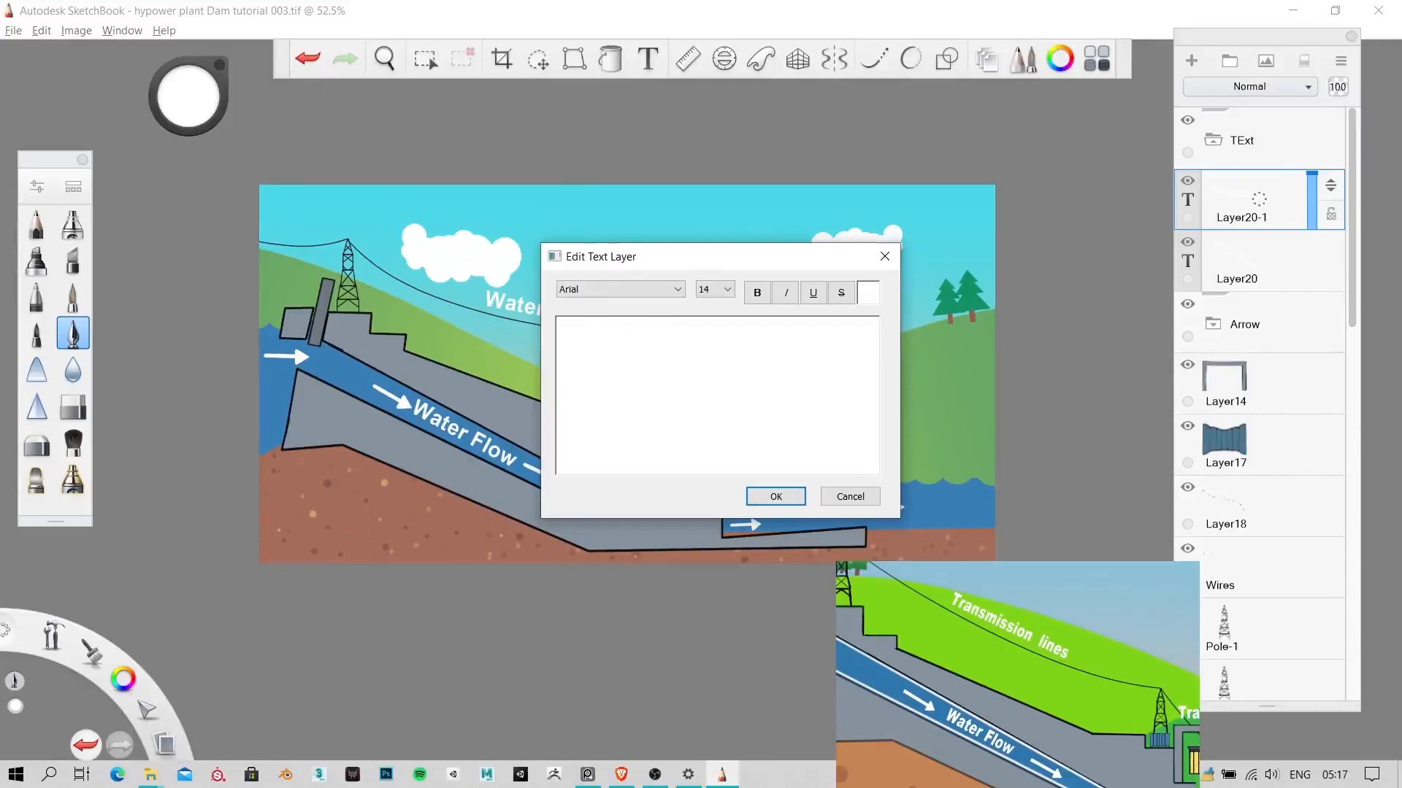
type("lis")
left_click(755, 498)
Step: Position the "Transmission Lines" text along the wire between the two pylons
left_click_drag(700, 503, 744, 228)
left_click_drag(754, 289, 757, 295)
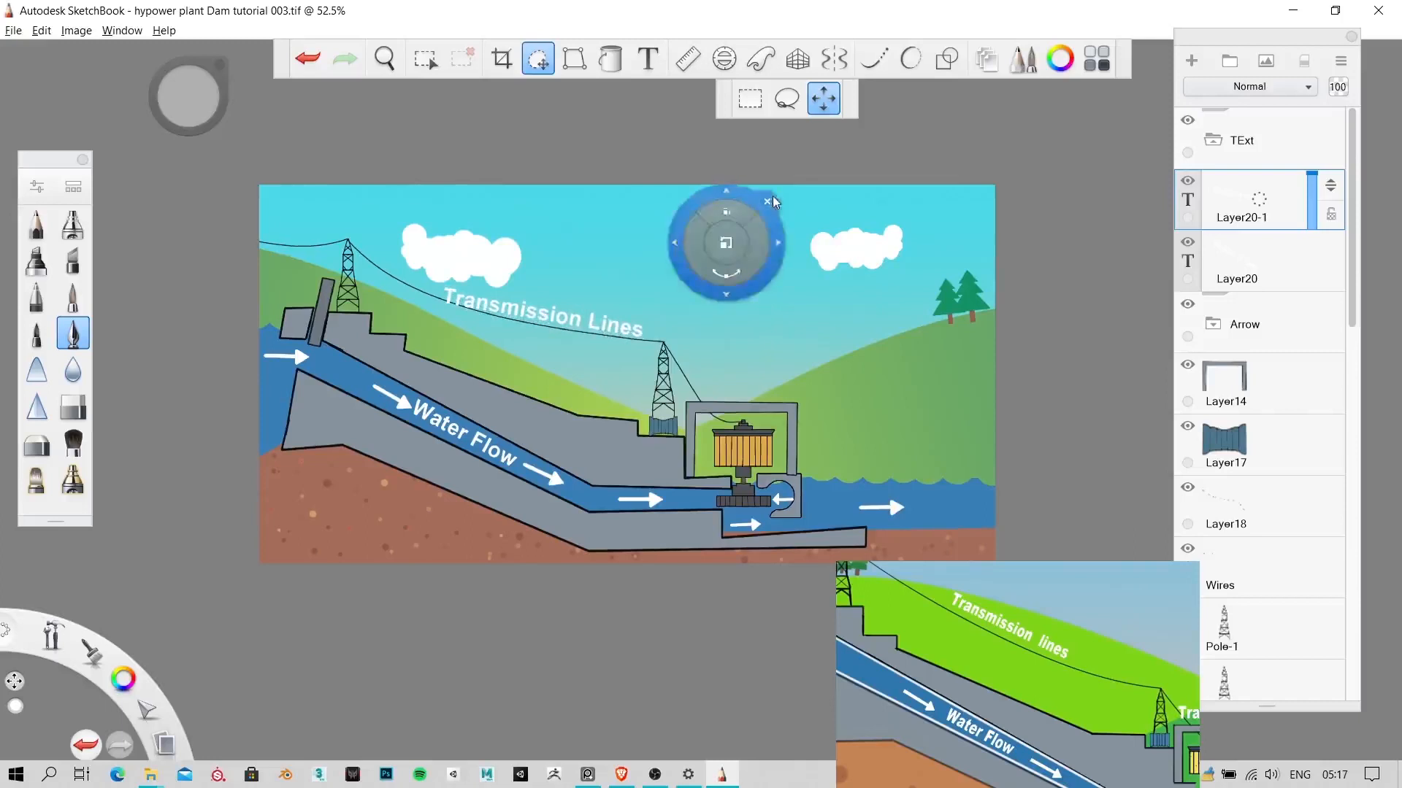
key("c")
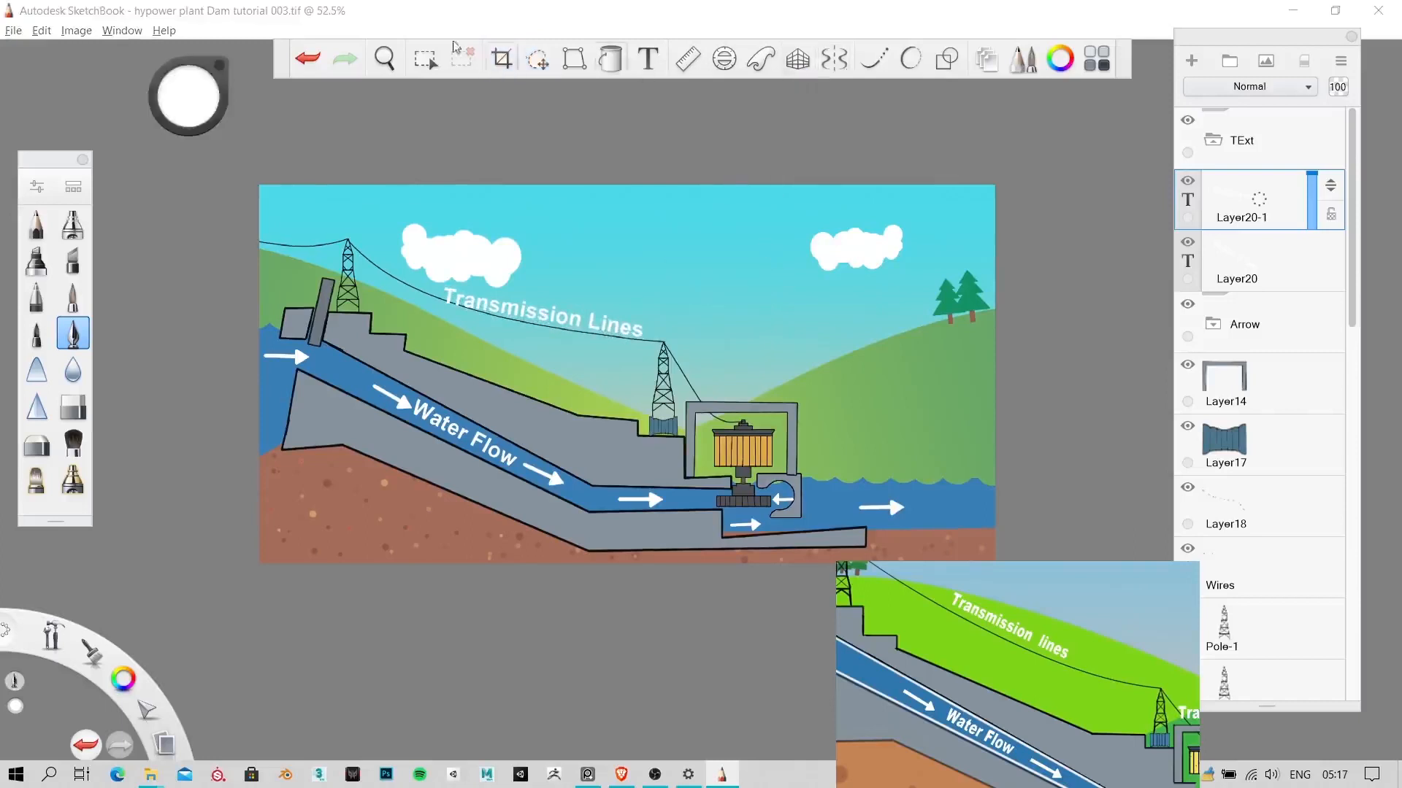
Step: Transform the "Transmission Lines" text layer to make the lettering narrower, keeping it along the wire between the pylons
left_click(384, 58)
left_click_drag(533, 331, 388, 330)
scroll(1014, 591, "down", 6)
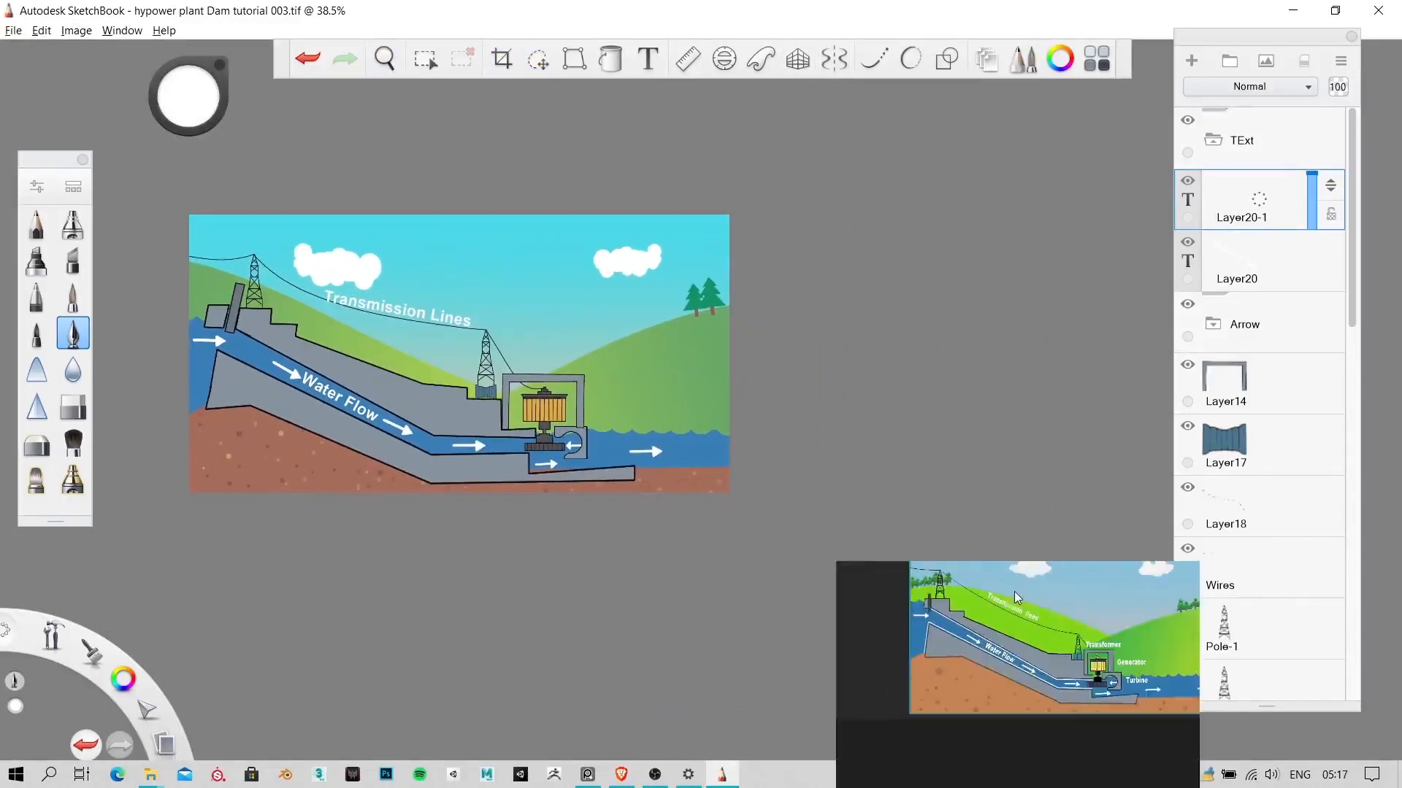
scroll(1092, 686, "up", 5)
scroll(810, 627, "up", 1)
left_click(1297, 281)
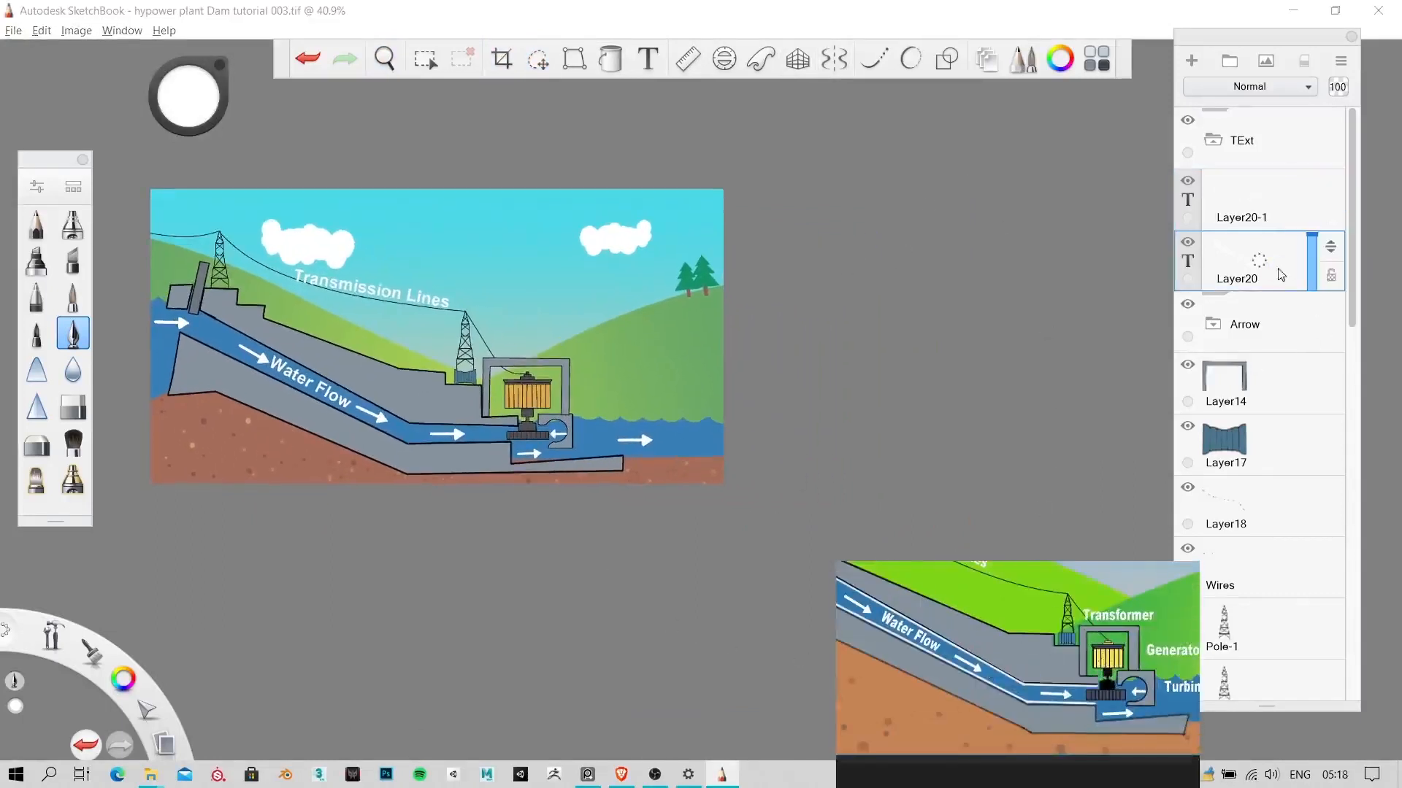
left_click(1301, 204)
left_click(538, 59)
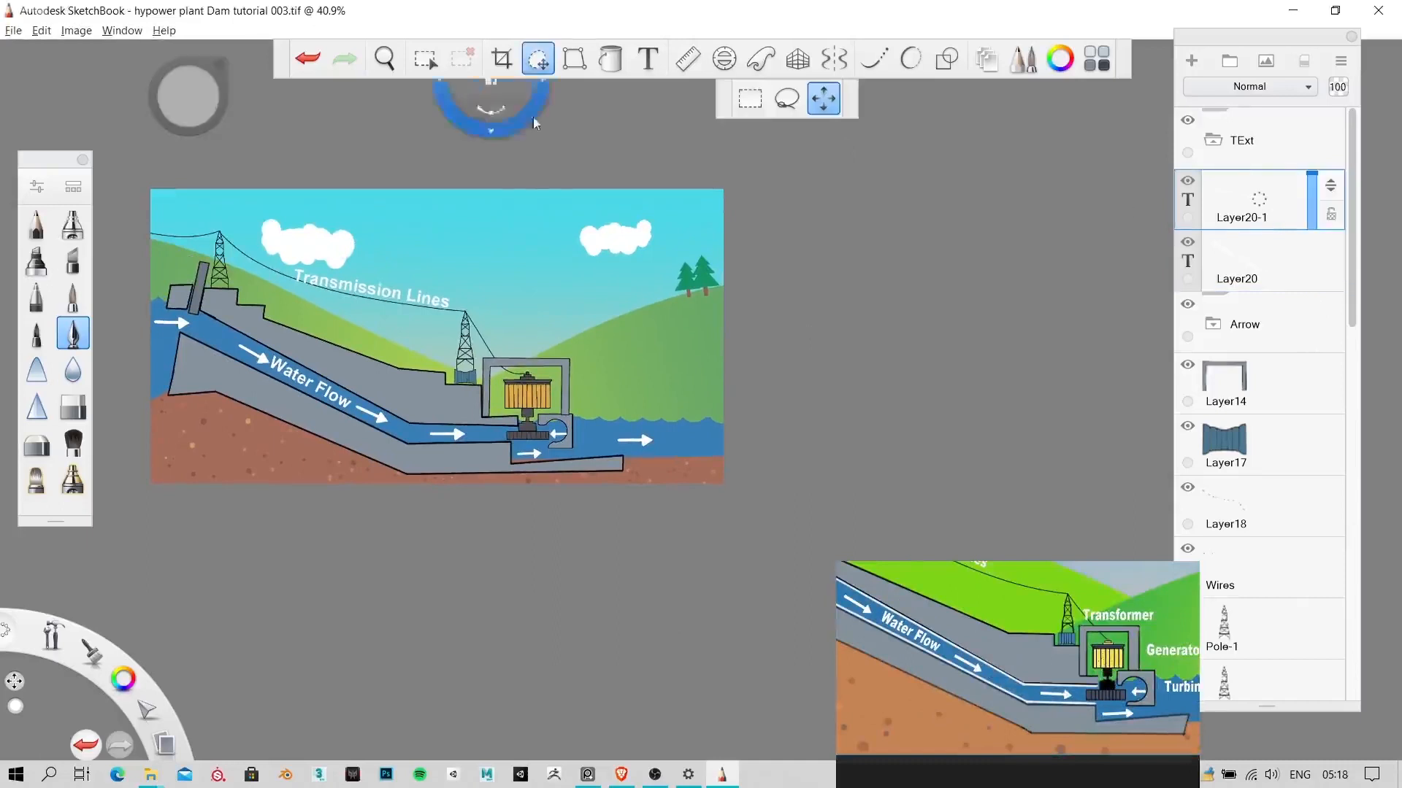
left_click_drag(397, 239, 370, 233)
key("Escape")
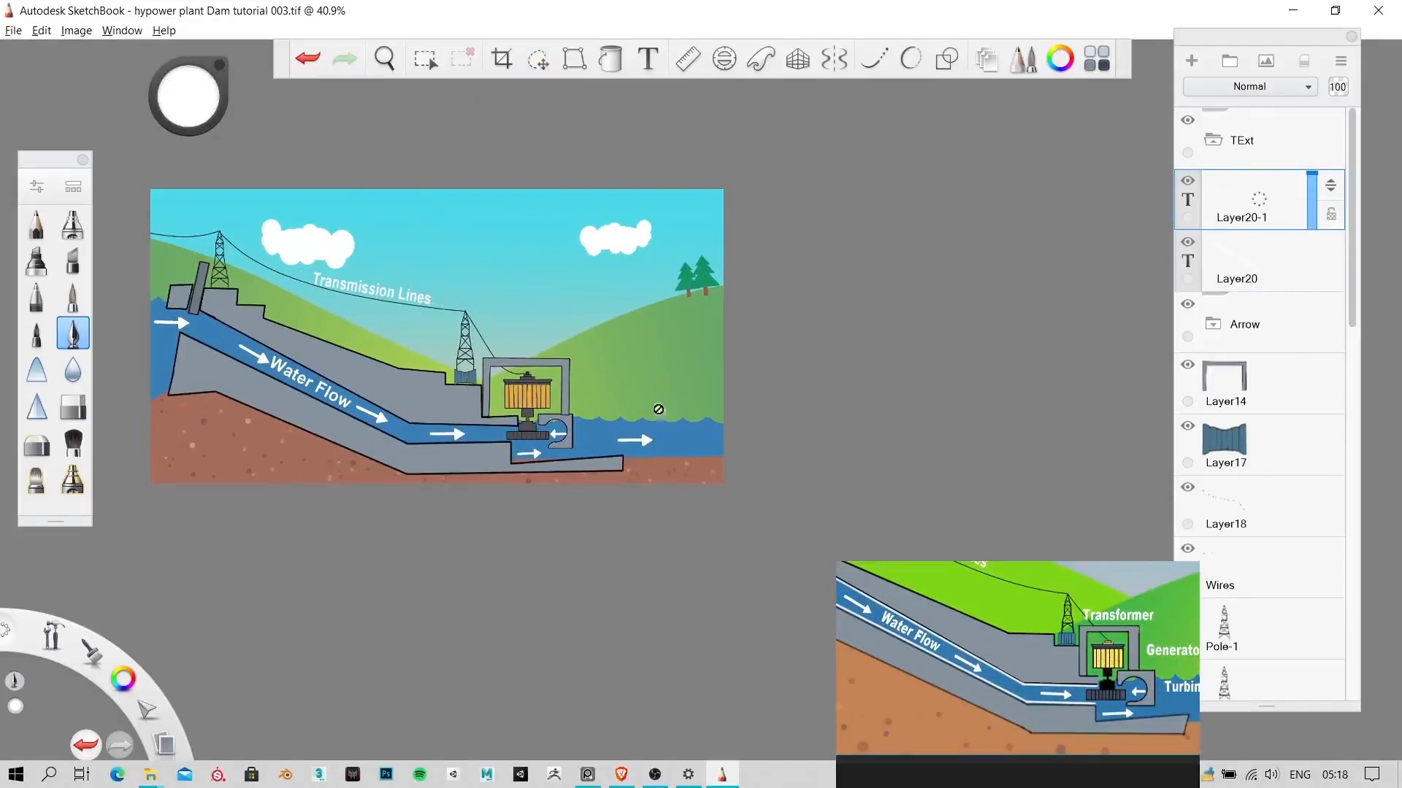
Step: Scale the "Water Flow" text down slightly and center it between the two arrows in the sloping pipe
left_click(1276, 275)
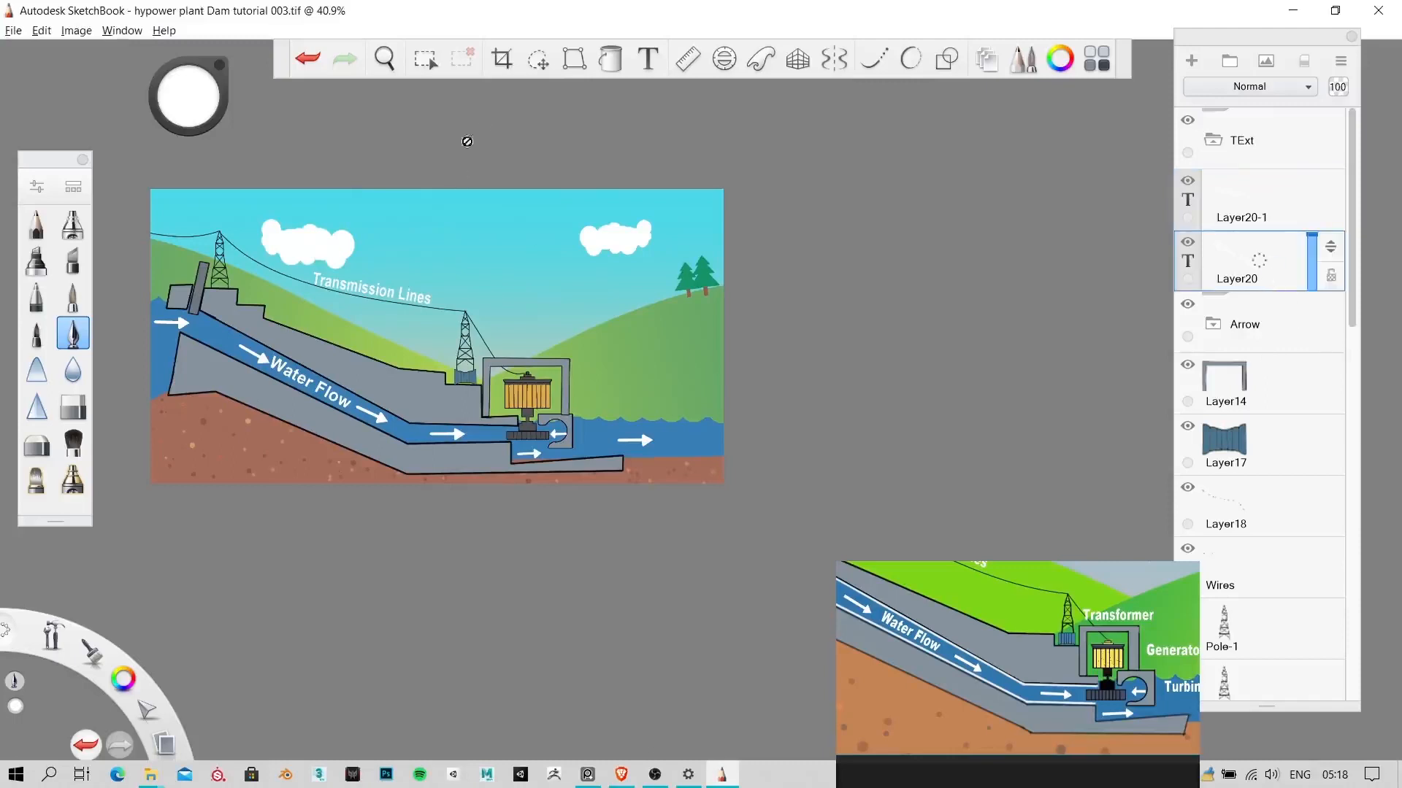
left_click(538, 58)
left_click_drag(519, 201, 310, 382)
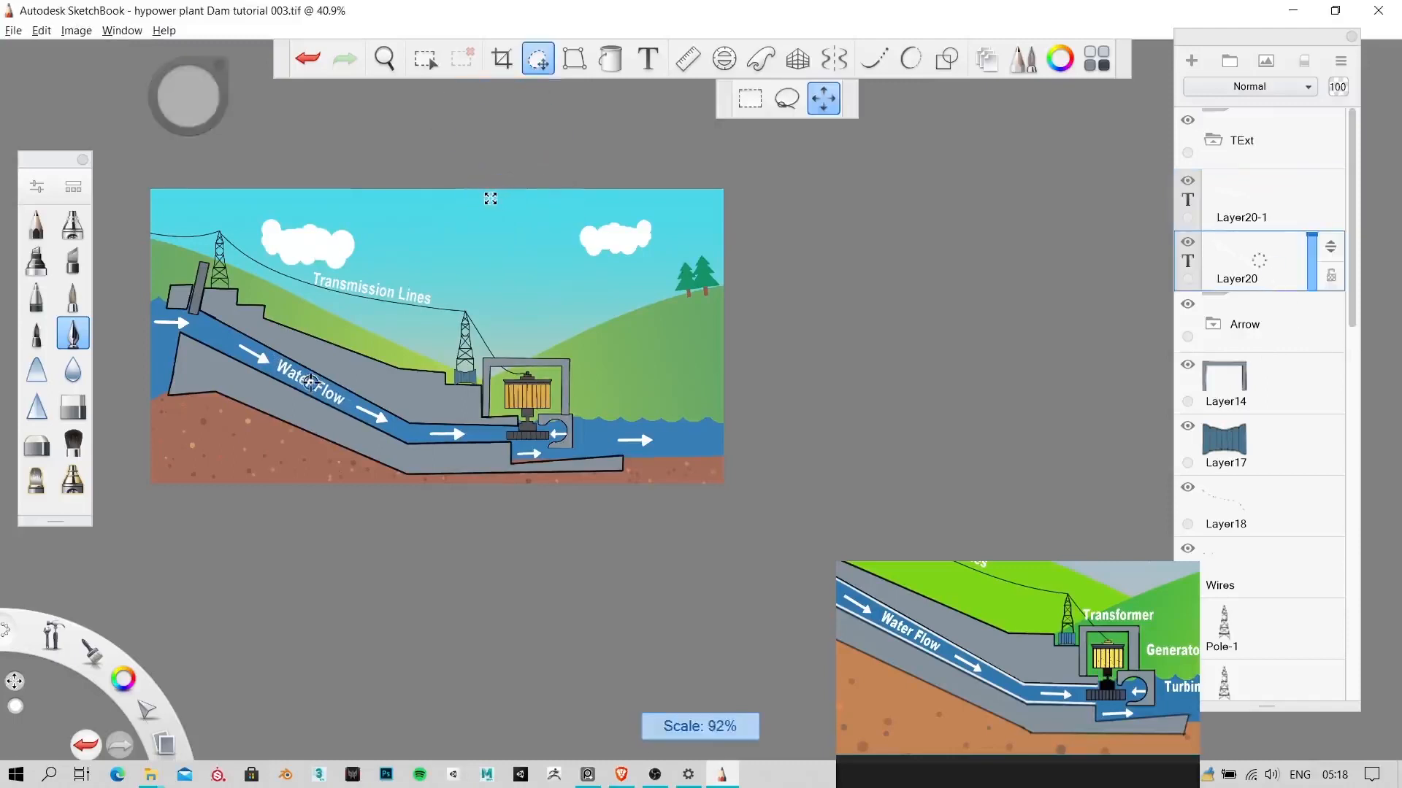
left_click_drag(491, 198, 490, 198)
key("Escape")
Step: Duplicate the "Water Flow" text layer
key("space")
left_click_drag(715, 360, 641, 341)
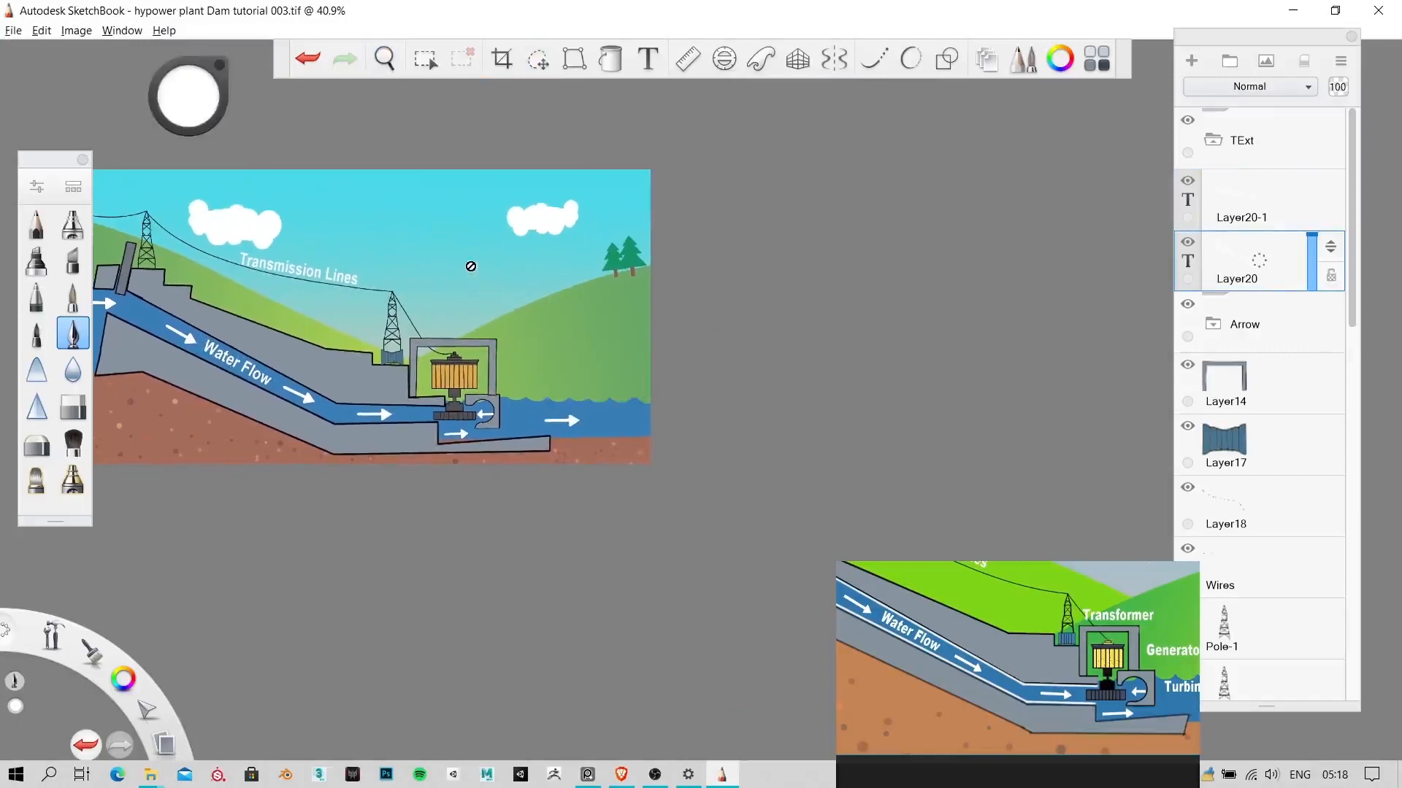
left_click(1287, 207)
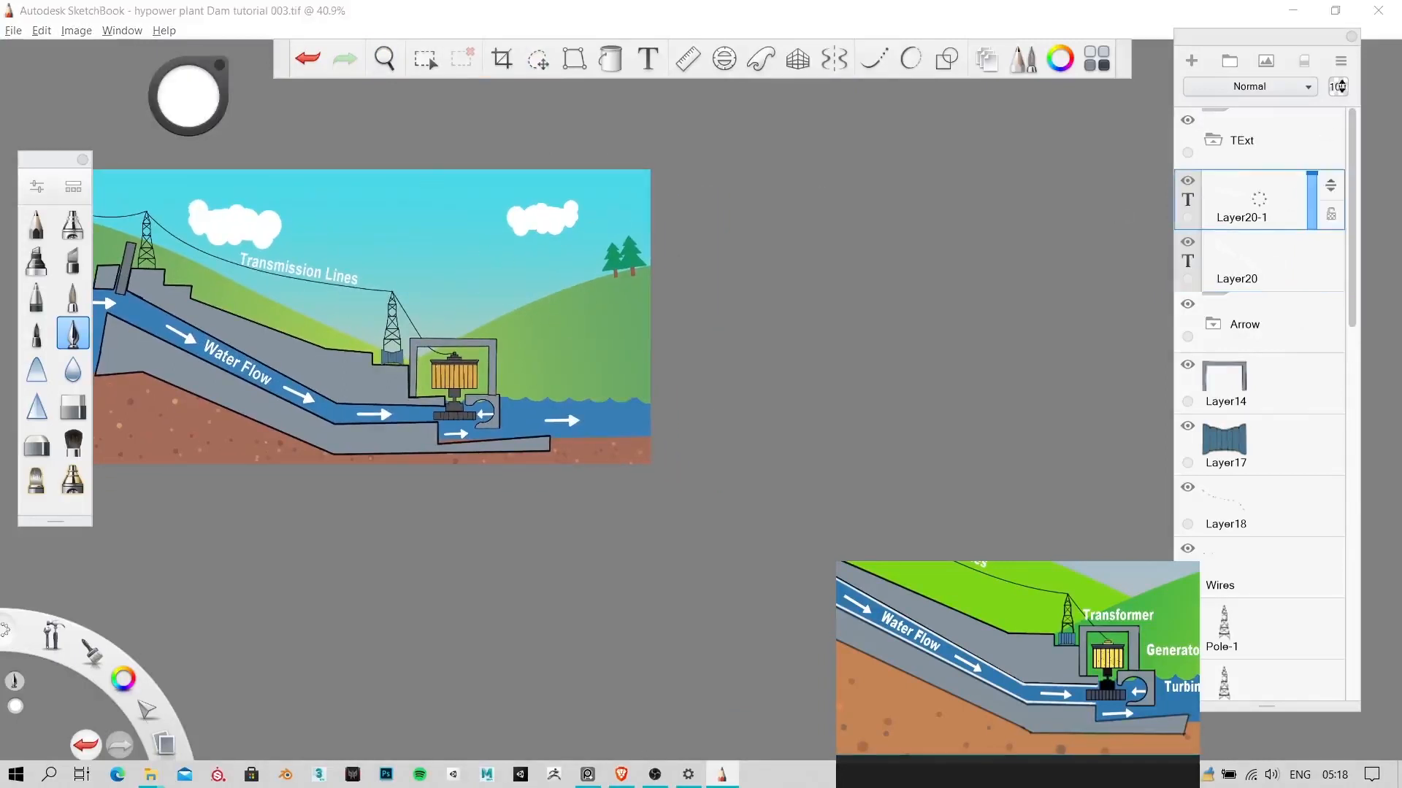
left_click(1340, 61)
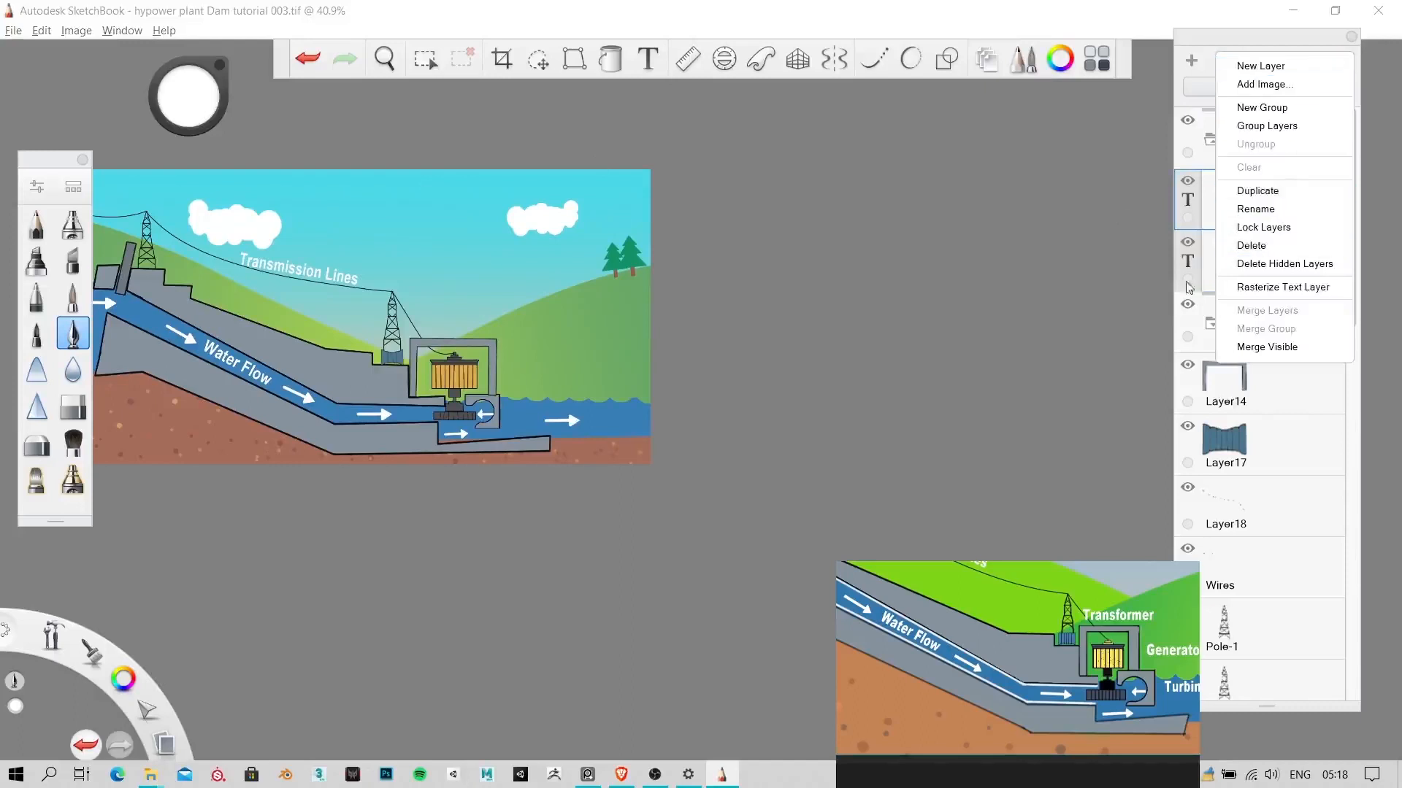
left_click(1200, 258)
left_click(1341, 61)
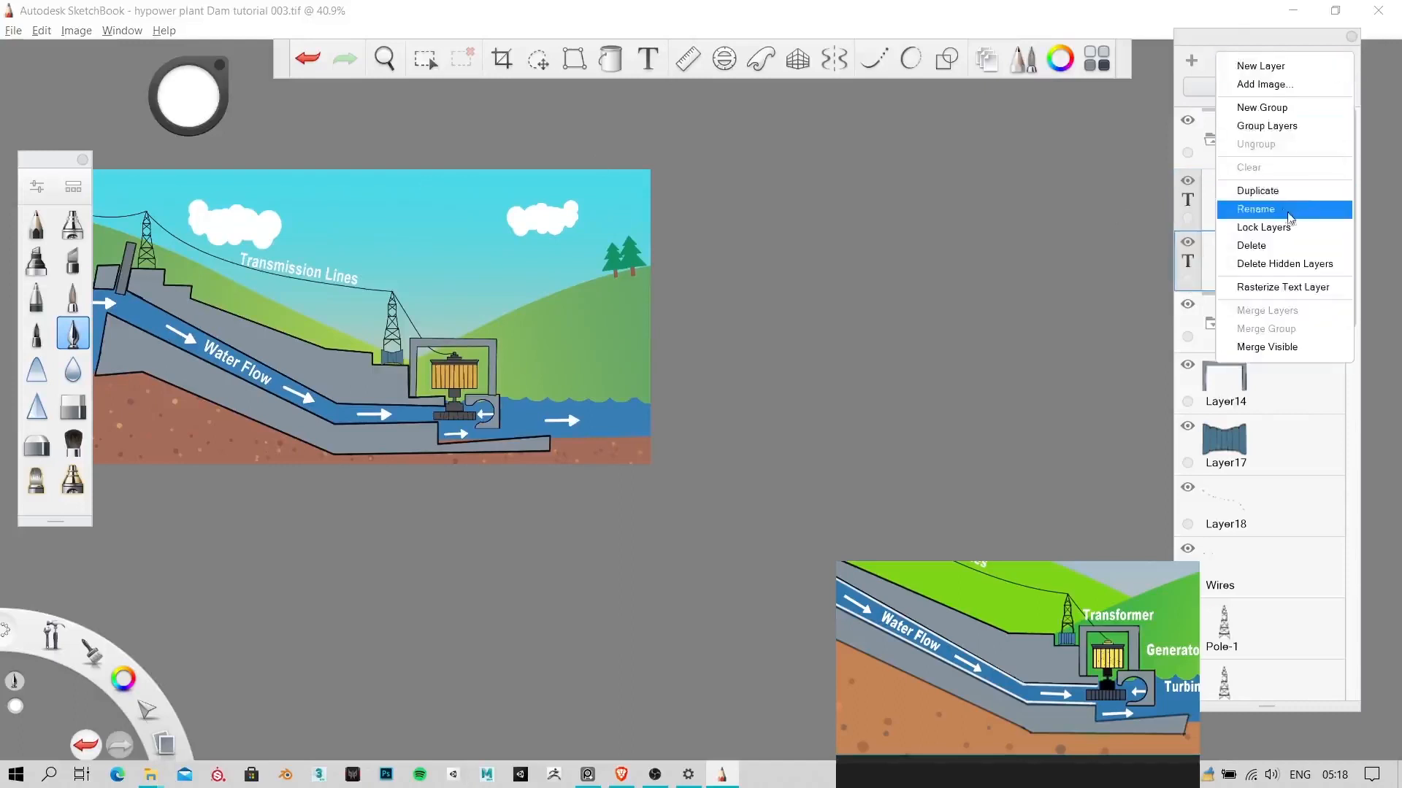
left_click(1244, 191)
Step: Move the duplicated "Water Flow" text onto the water just beyond the turbine and rotate it to horizontal
left_click(551, 65)
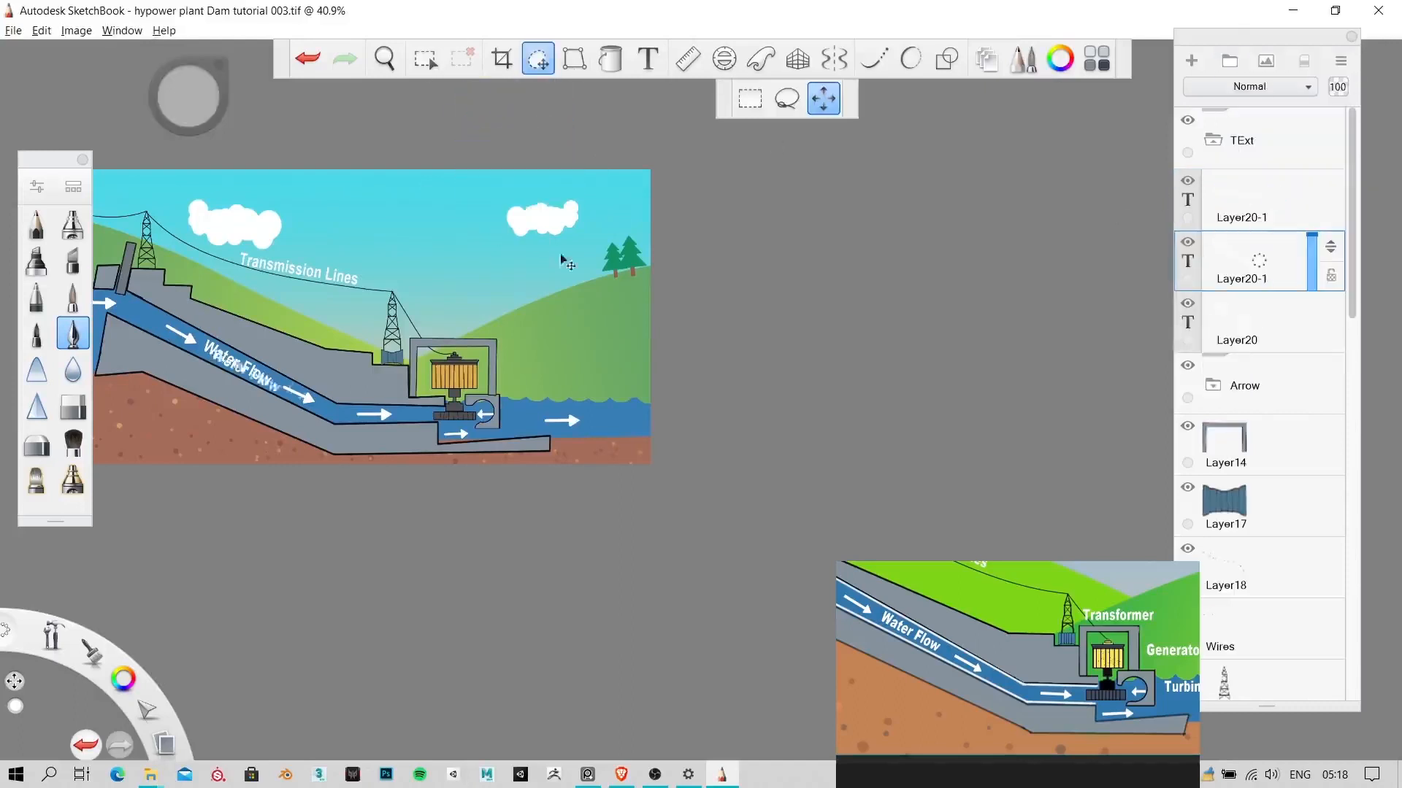
left_click_drag(563, 257, 726, 149)
left_click_drag(745, 261, 725, 288)
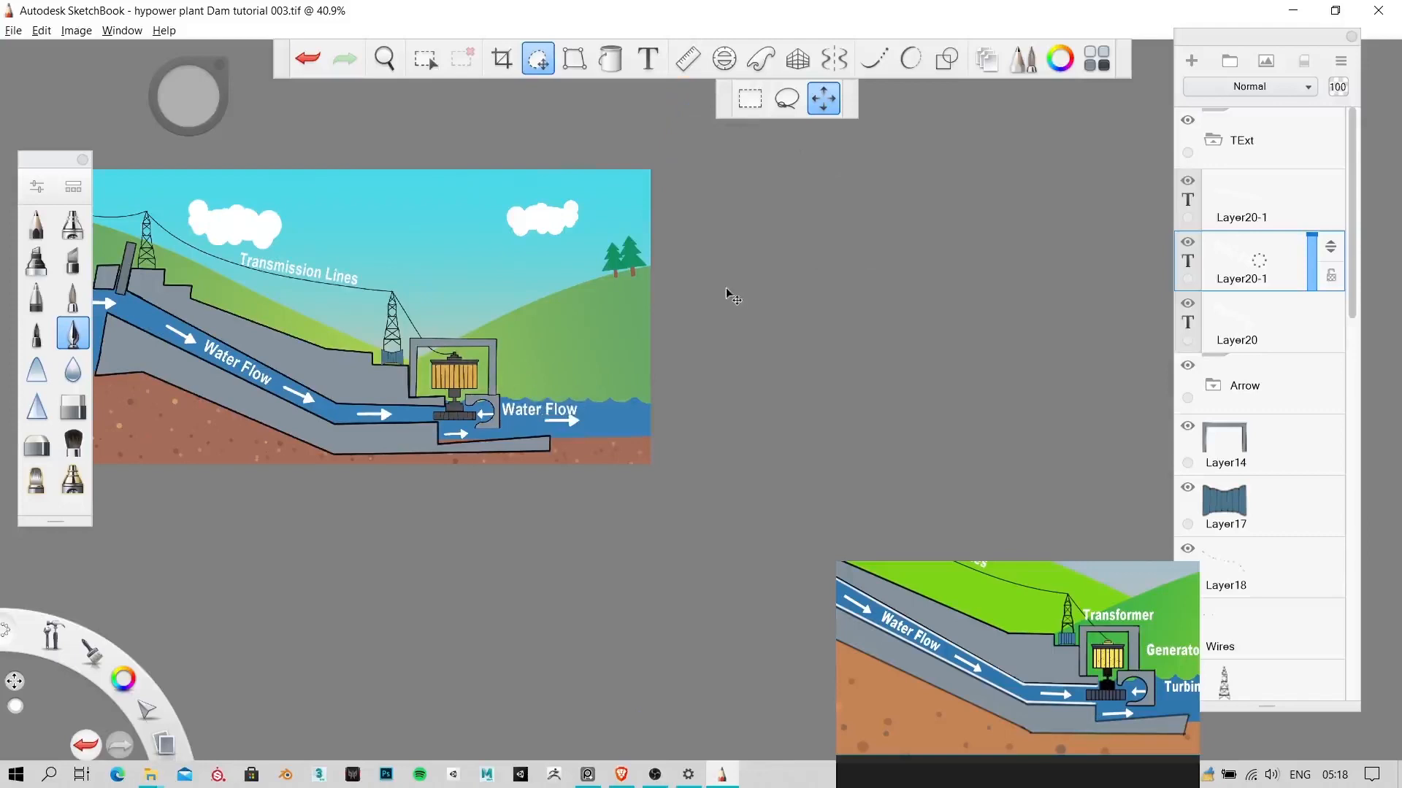
left_click_drag(721, 238, 723, 257)
Step: Expand the Arrow layer group and go through its layers to locate the arrow in the outlet water
key("space")
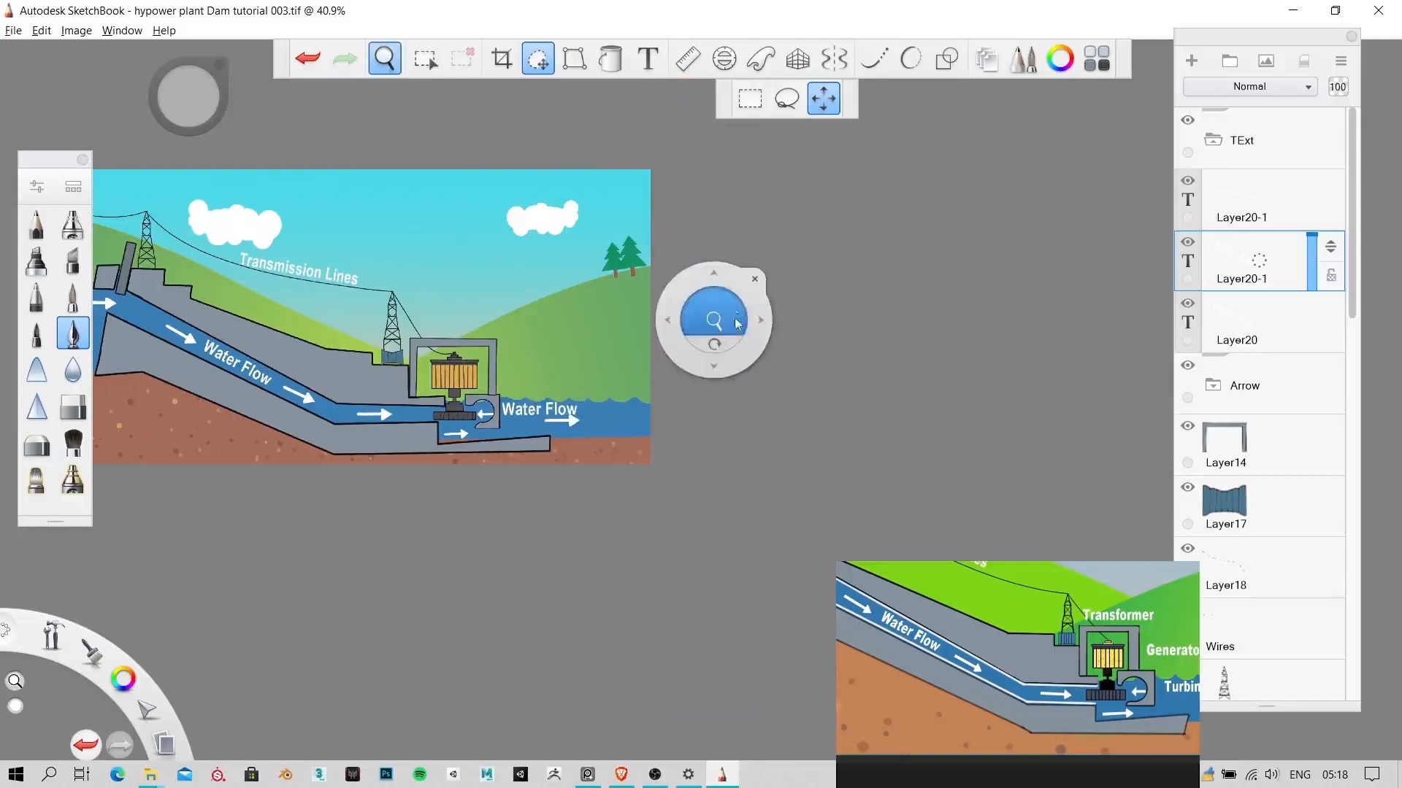
left_click_drag(726, 315, 756, 171)
left_click_drag(701, 381, 1056, 243)
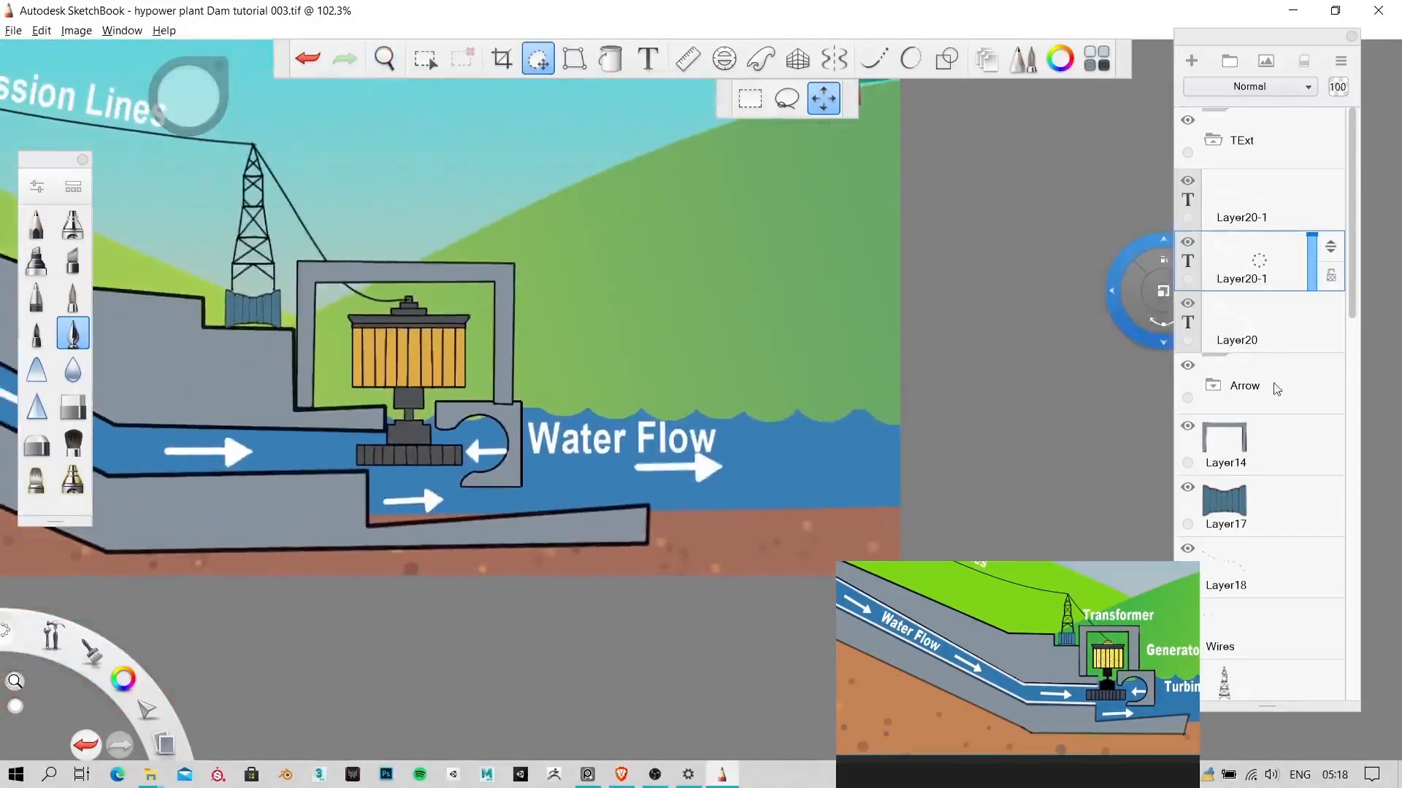
scroll(1277, 388, "down", 1)
left_click(1215, 289)
scroll(1229, 323, "down", 3)
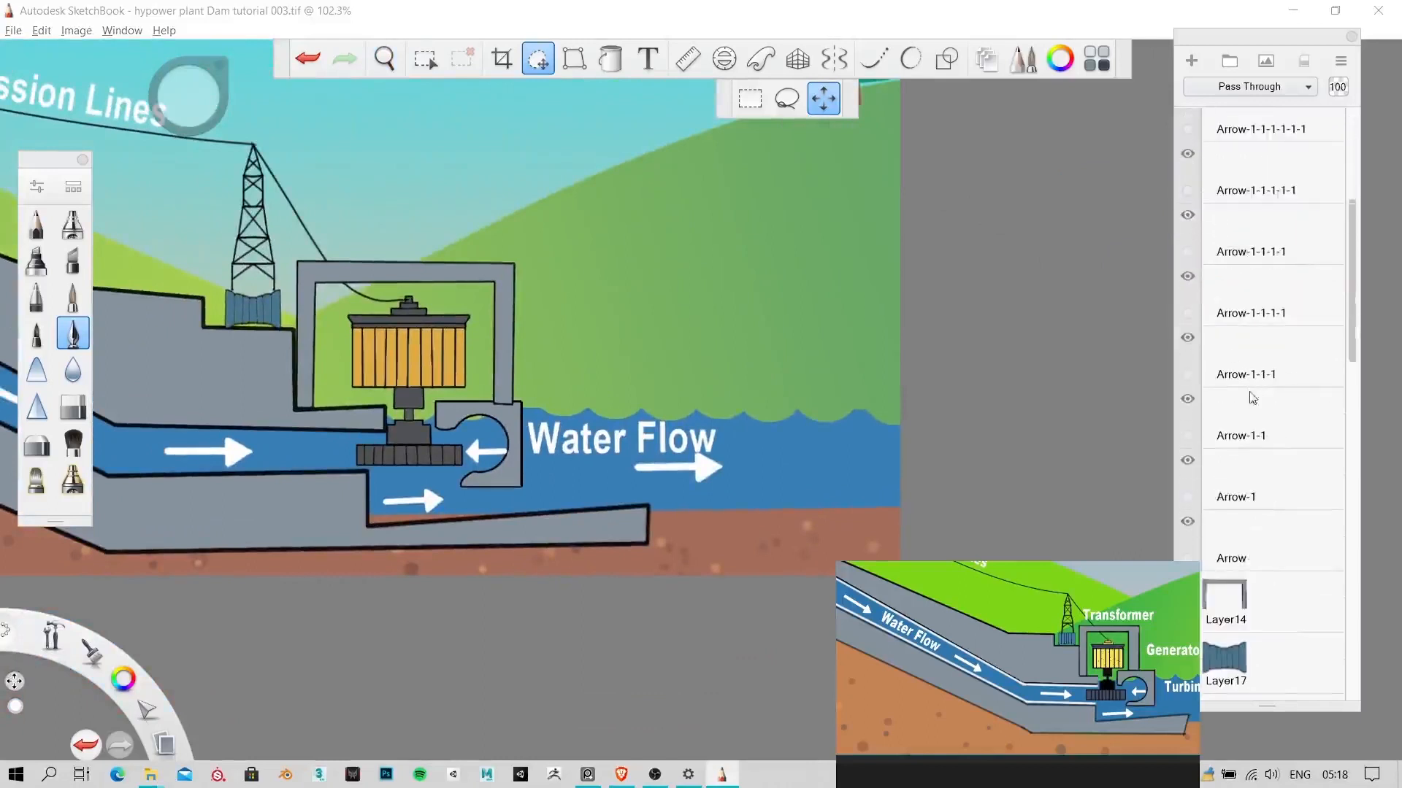